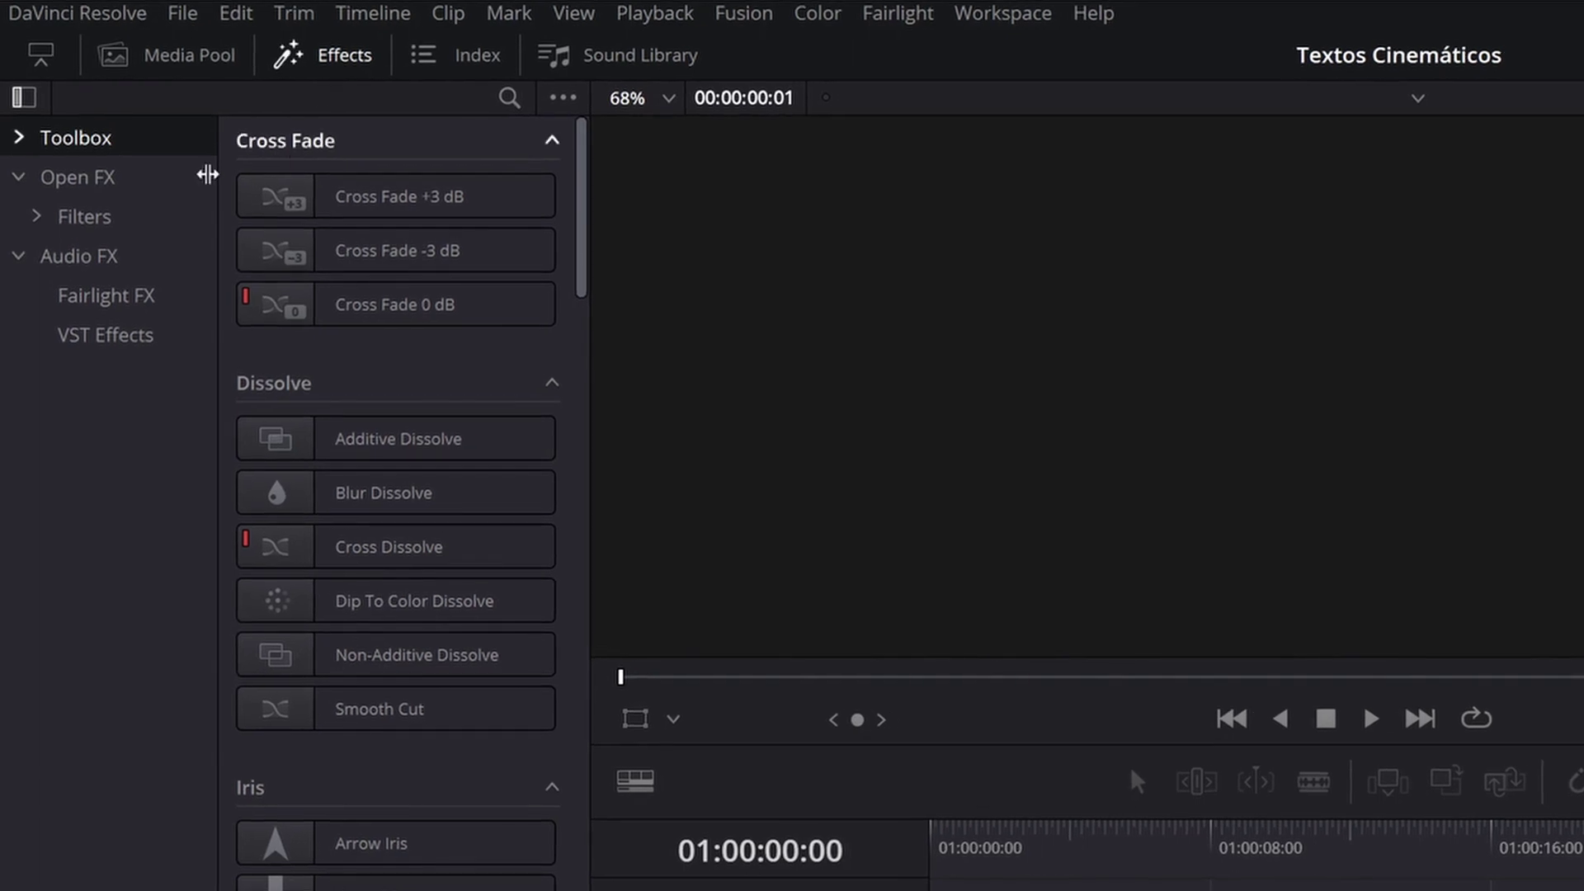
Step: Add a Fusion Composition effect as a clip at the start of the Video 1 track
{"action": "left_click", "coordinate": [19, 139]}
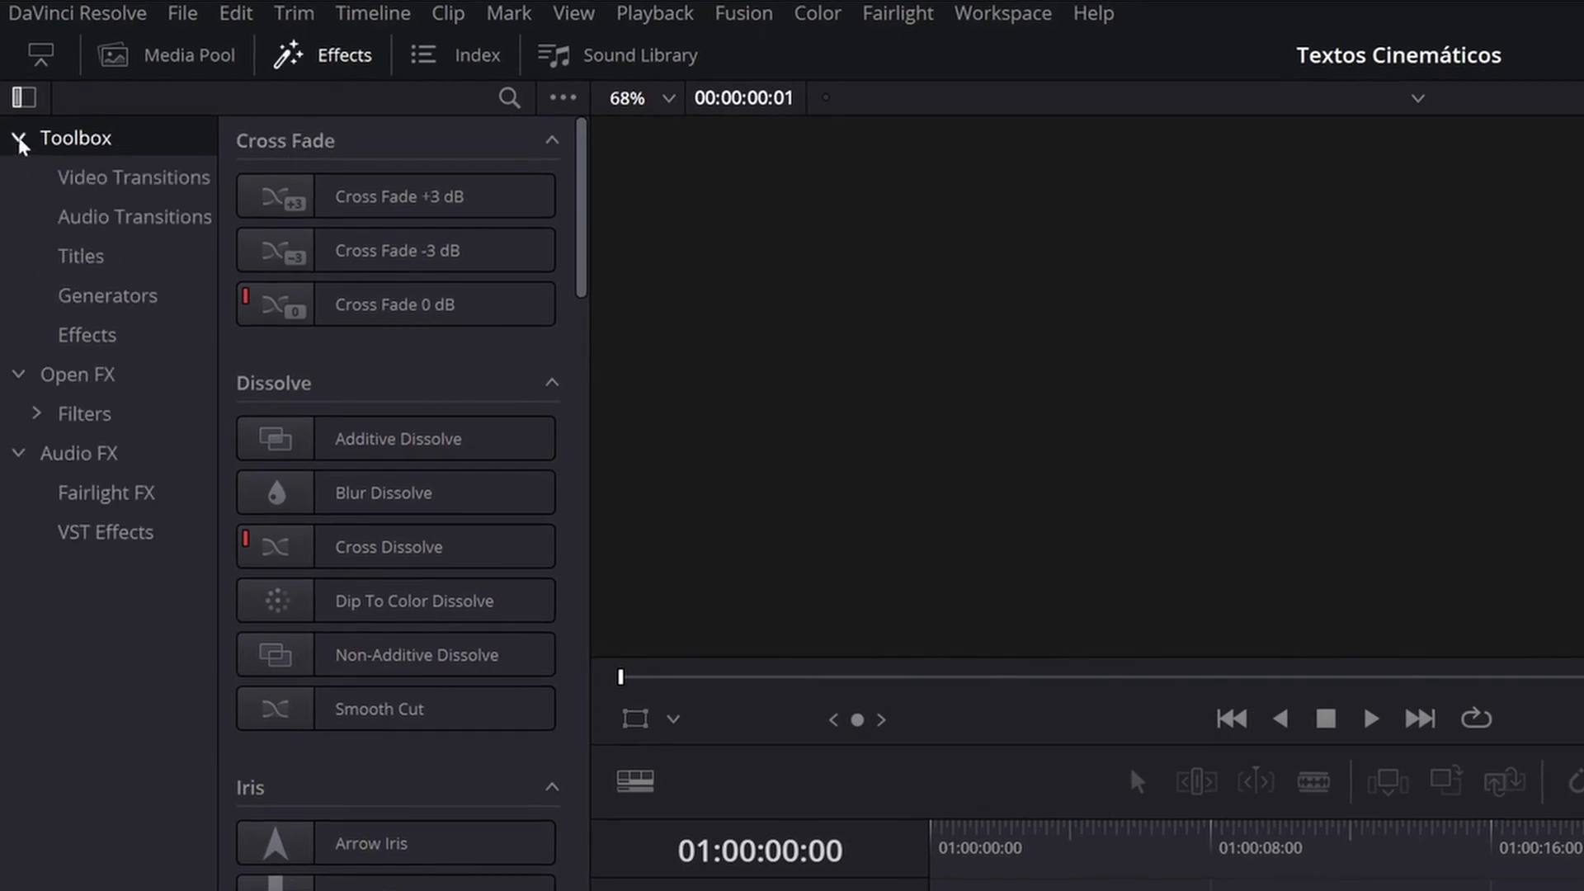
{"action": "left_click", "coordinate": [86, 335]}
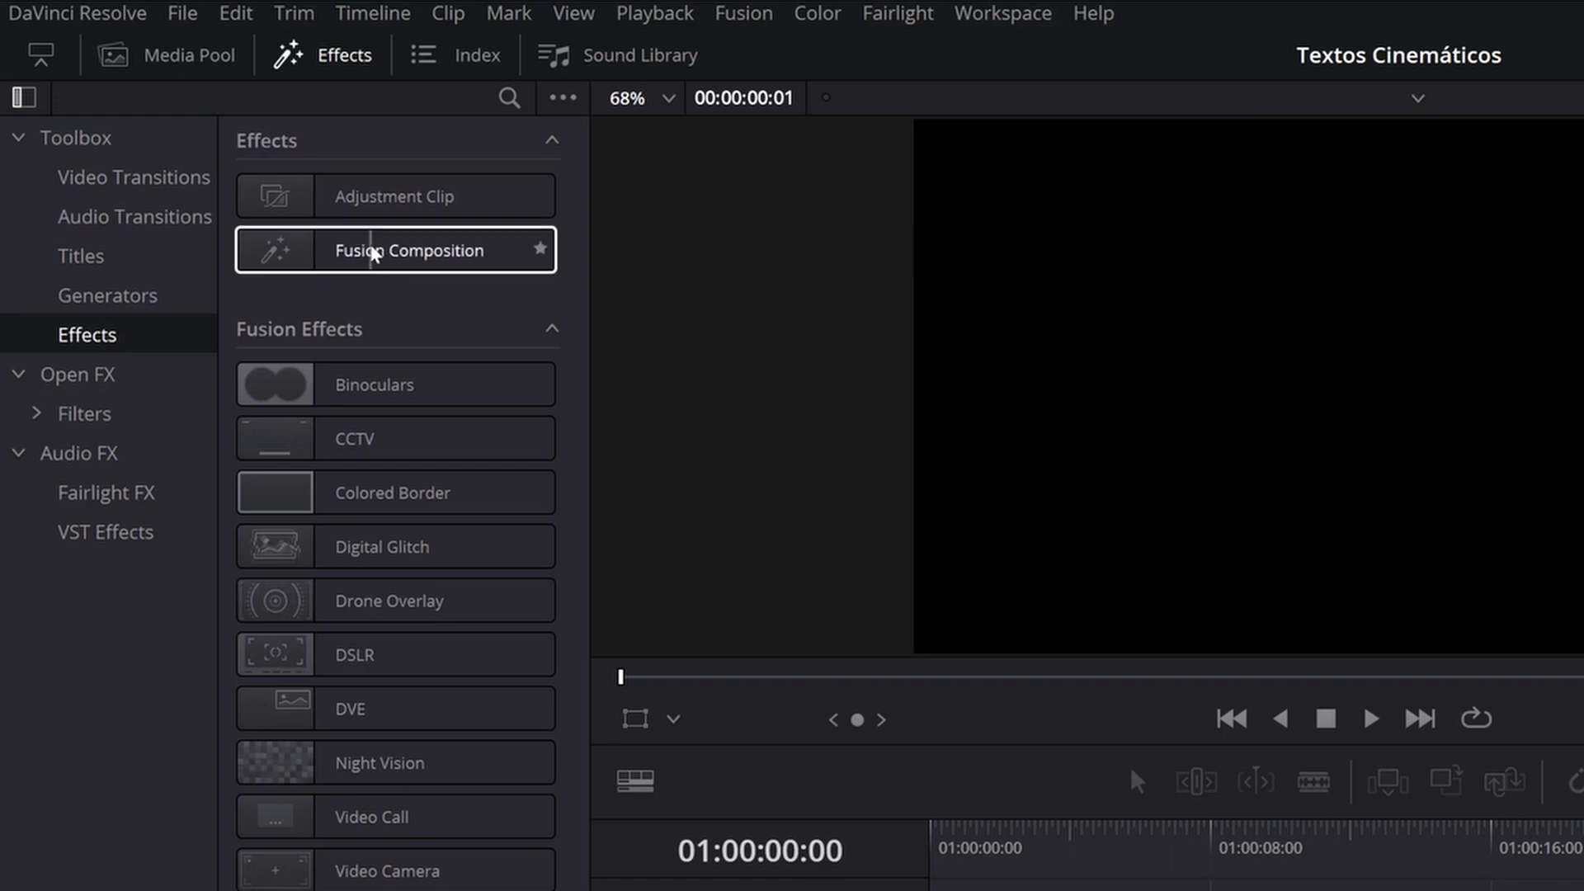
{"action": "left_click_drag", "start_coordinate": [372, 250], "coordinate": [1086, 598]}
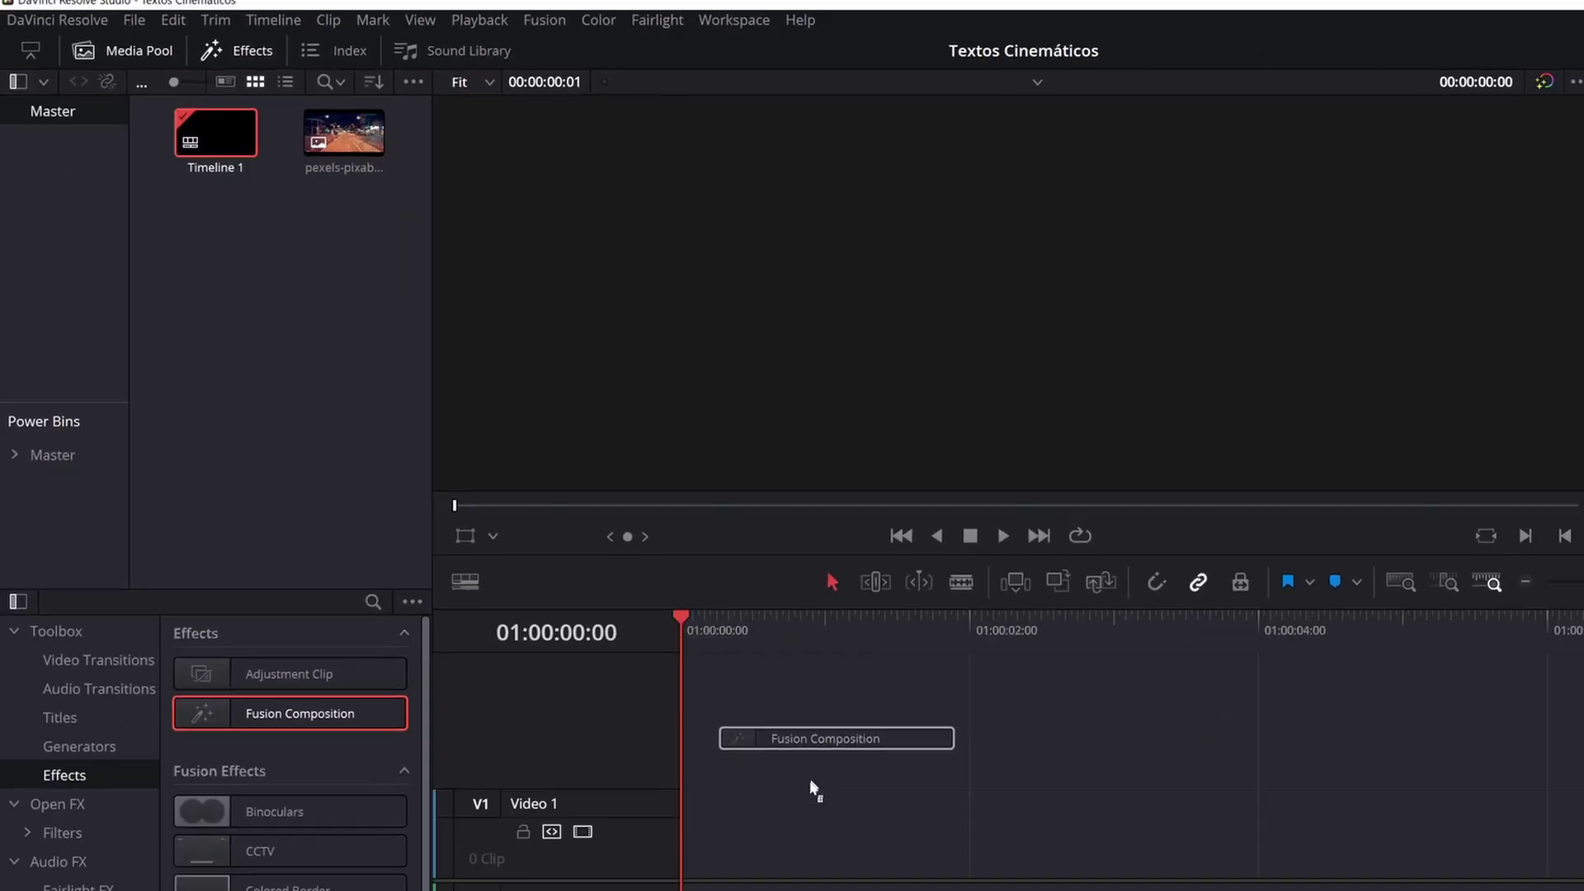
{"action": "left_click_drag", "start_coordinate": [634, 615], "coordinate": [525, 655]}
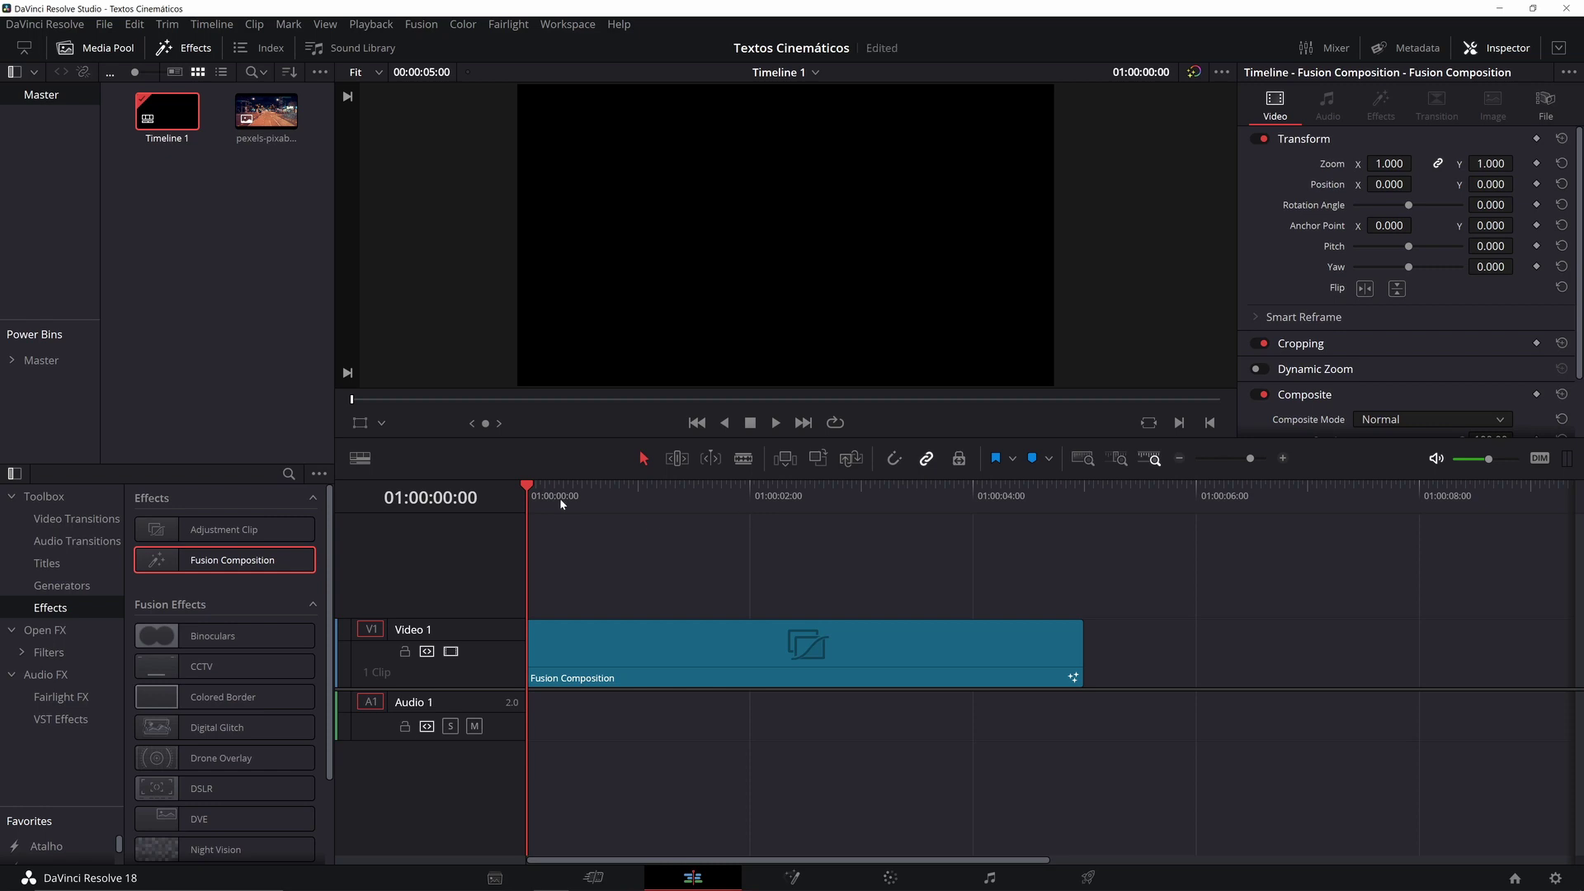
{"action": "left_click_drag", "start_coordinate": [552, 502], "coordinate": [758, 502]}
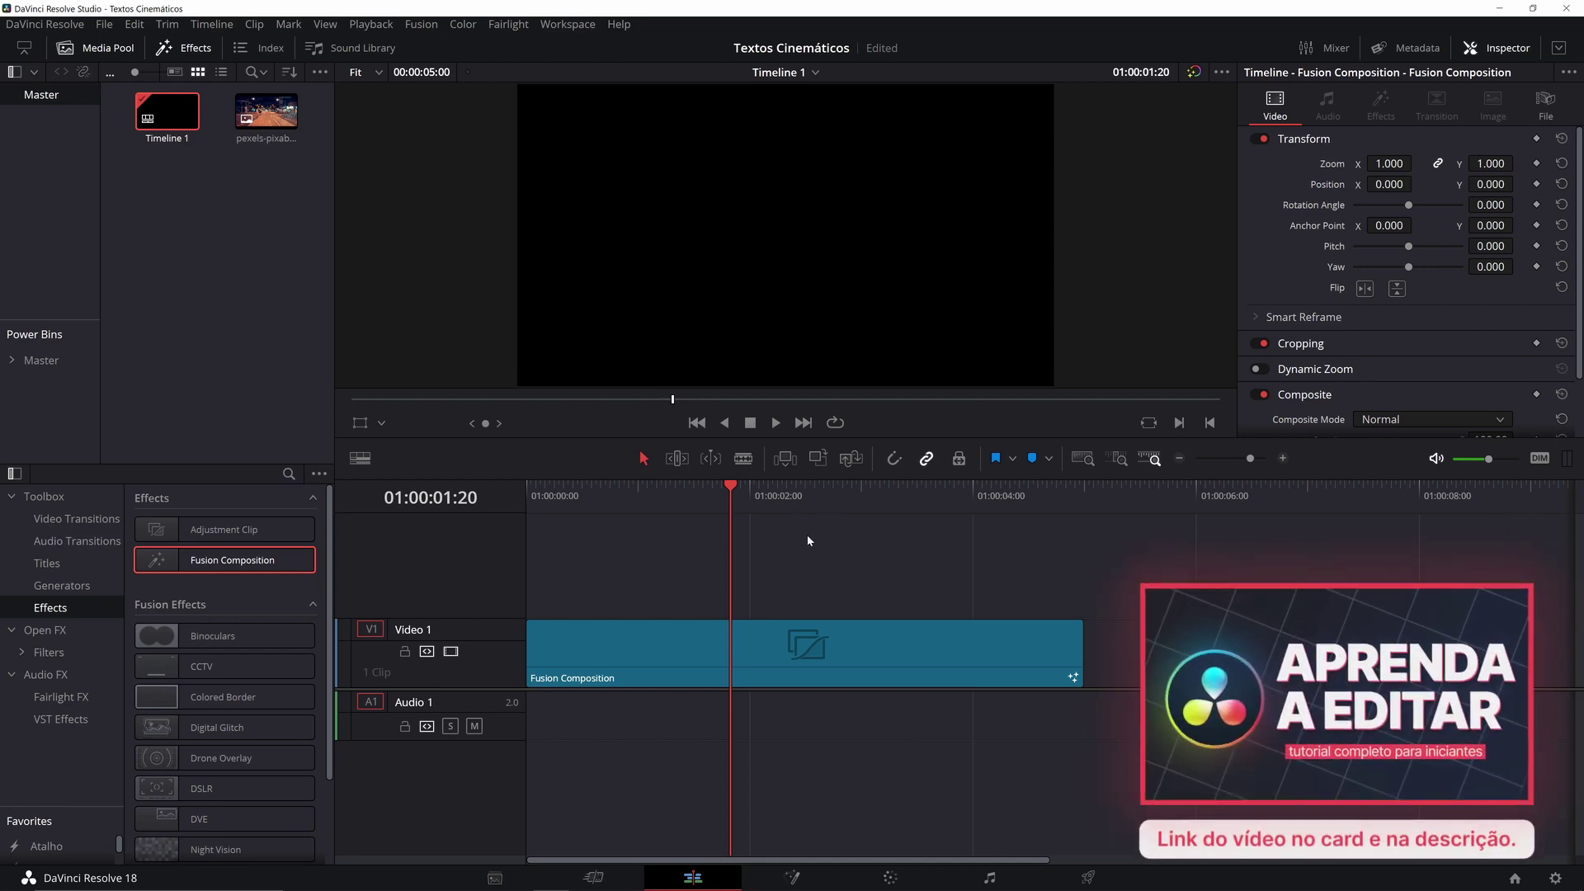
{"action": "left_click_drag", "start_coordinate": [930, 499], "coordinate": [1014, 504]}
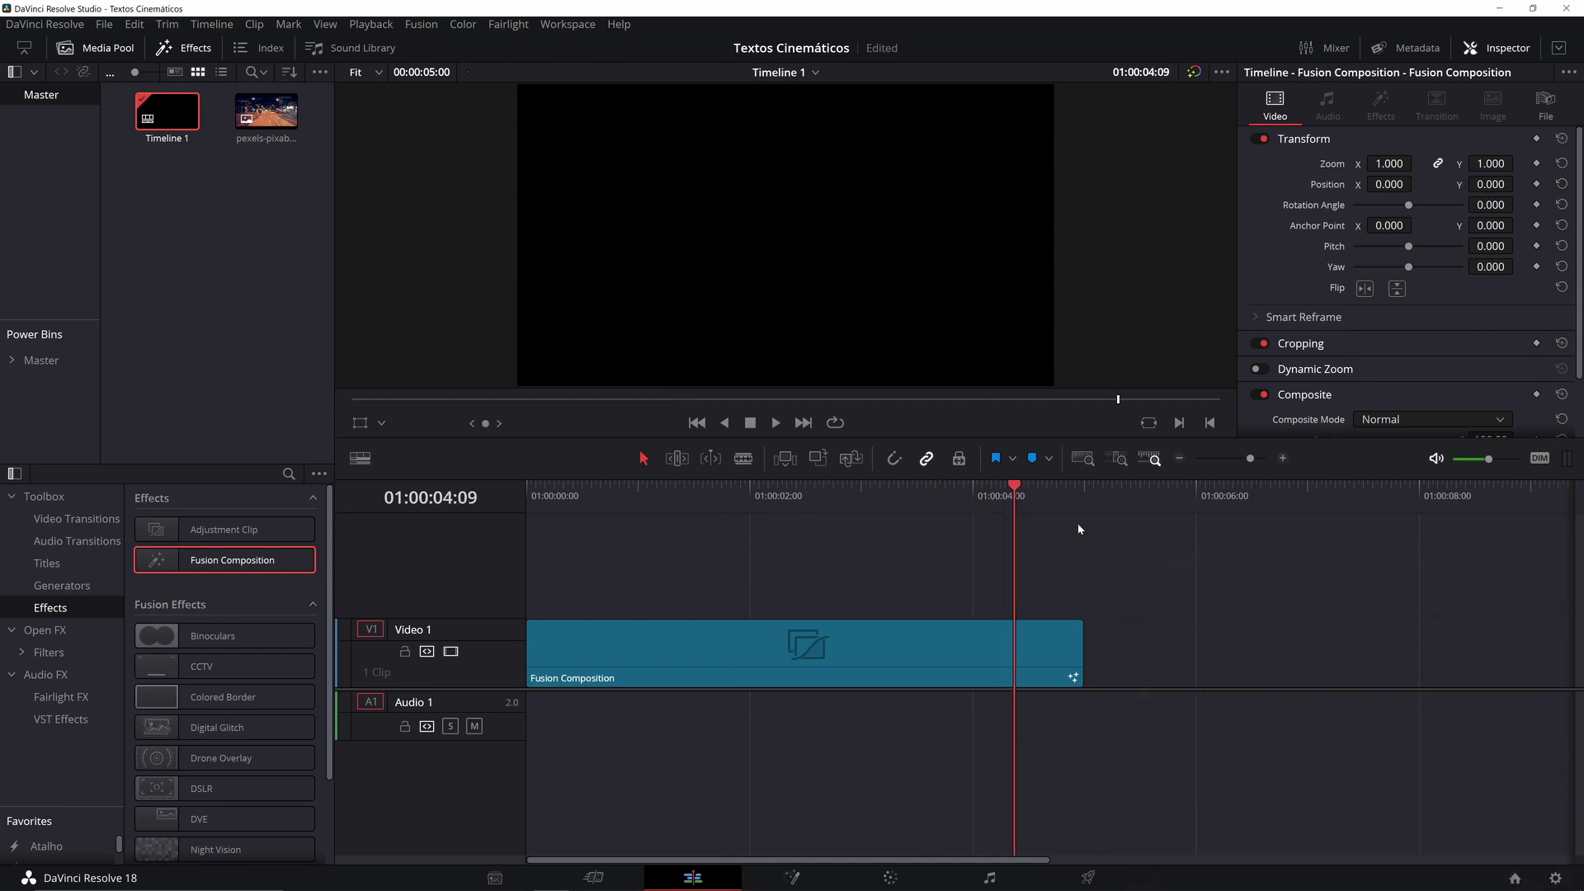
{"action": "left_click", "coordinate": [763, 498]}
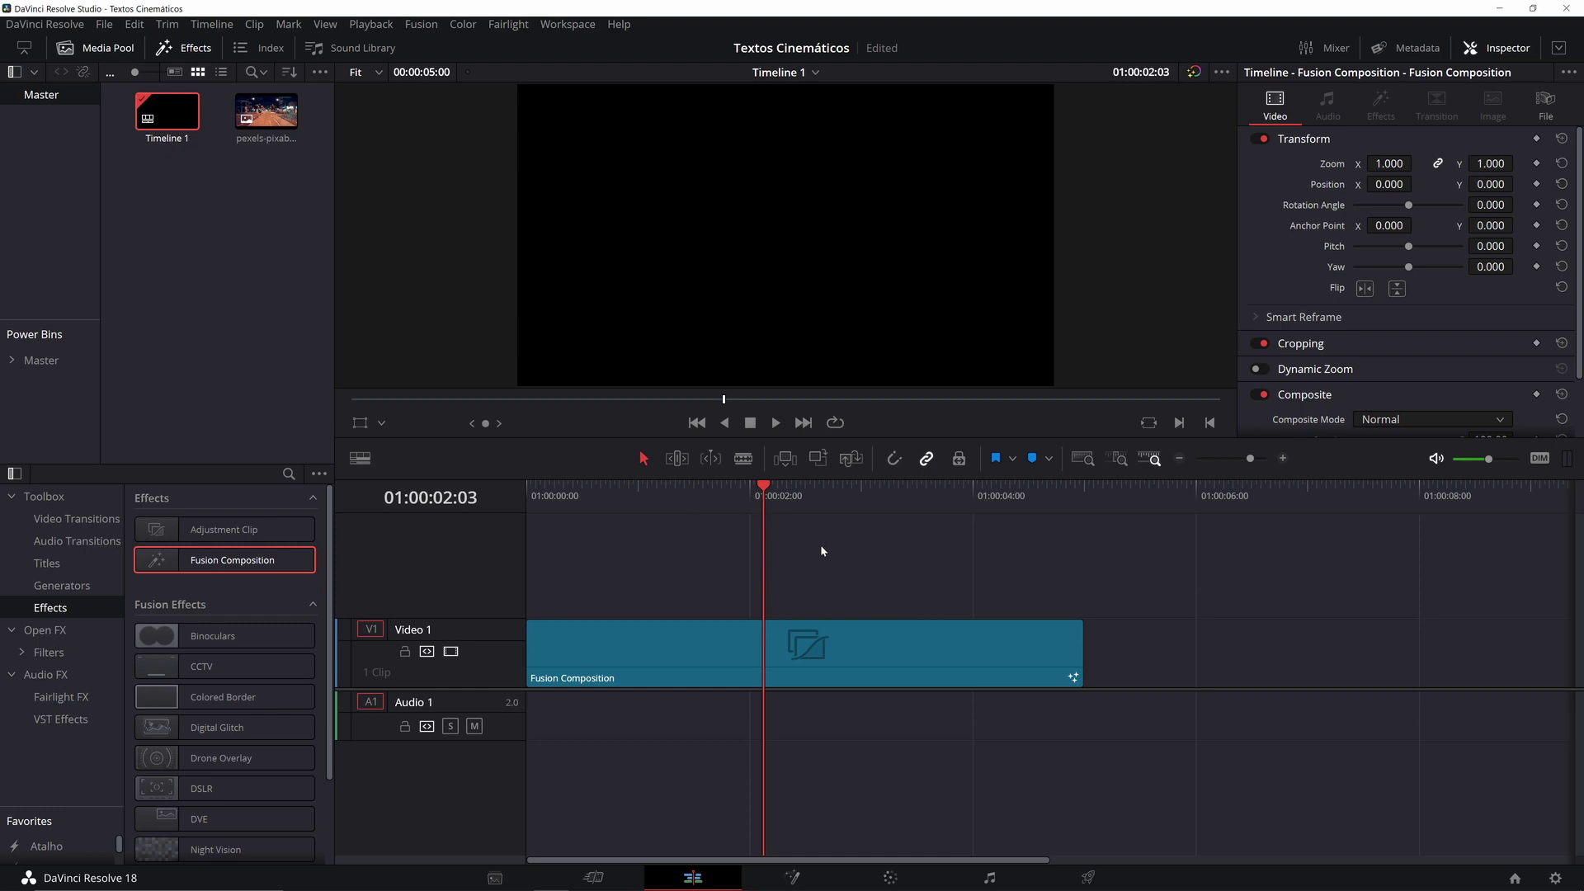
{"action": "left_click_drag", "start_coordinate": [821, 546], "coordinate": [958, 598]}
{"action": "left_click_drag", "start_coordinate": [884, 498], "coordinate": [691, 525]}
Step: Select the Fusion Composition clip and open it on the Fusion page
{"action": "left_click", "coordinate": [757, 628]}
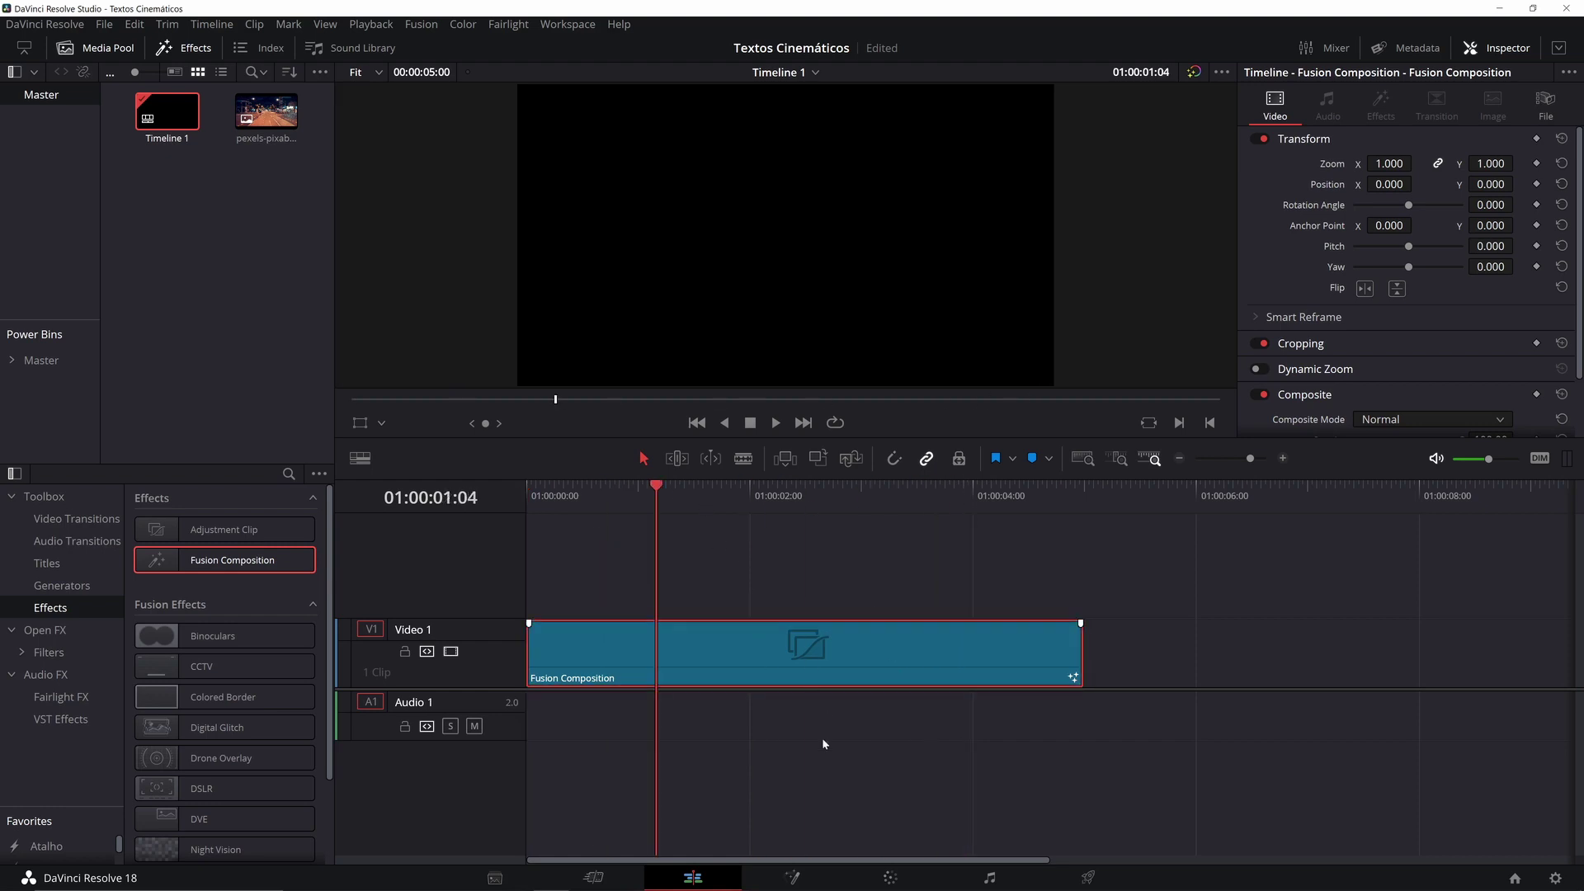
{"action": "left_click", "coordinate": [792, 877]}
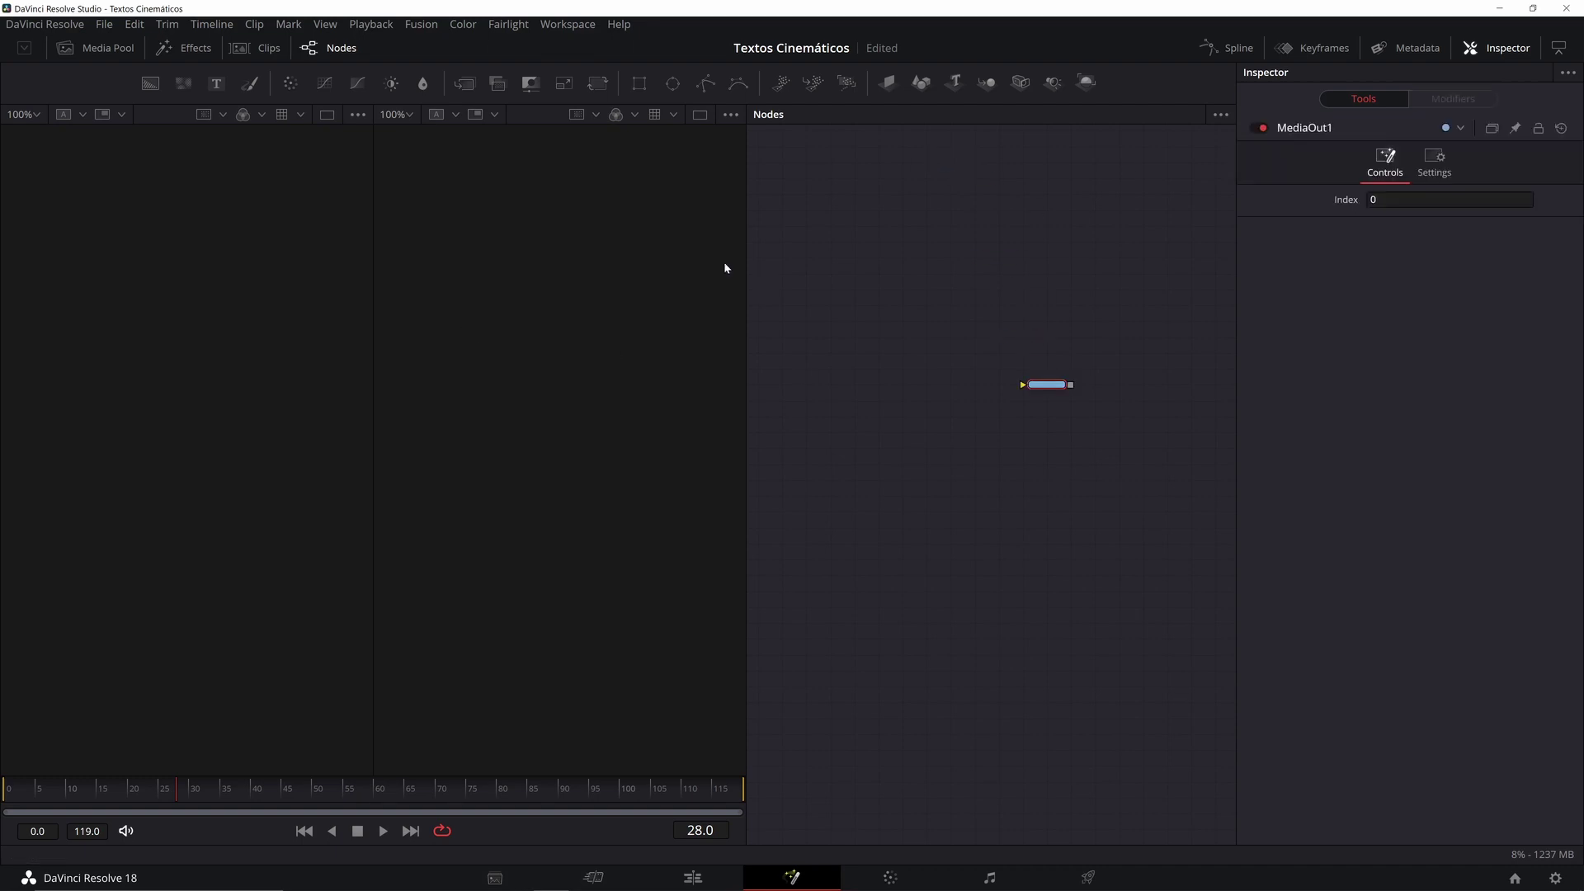
{"action": "left_click", "coordinate": [786, 144]}
{"action": "left_click_drag", "start_coordinate": [948, 325], "coordinate": [908, 318]}
{"action": "scroll", "coordinate": [981, 347], "scroll_direction": "up", "scroll_amount": 1}
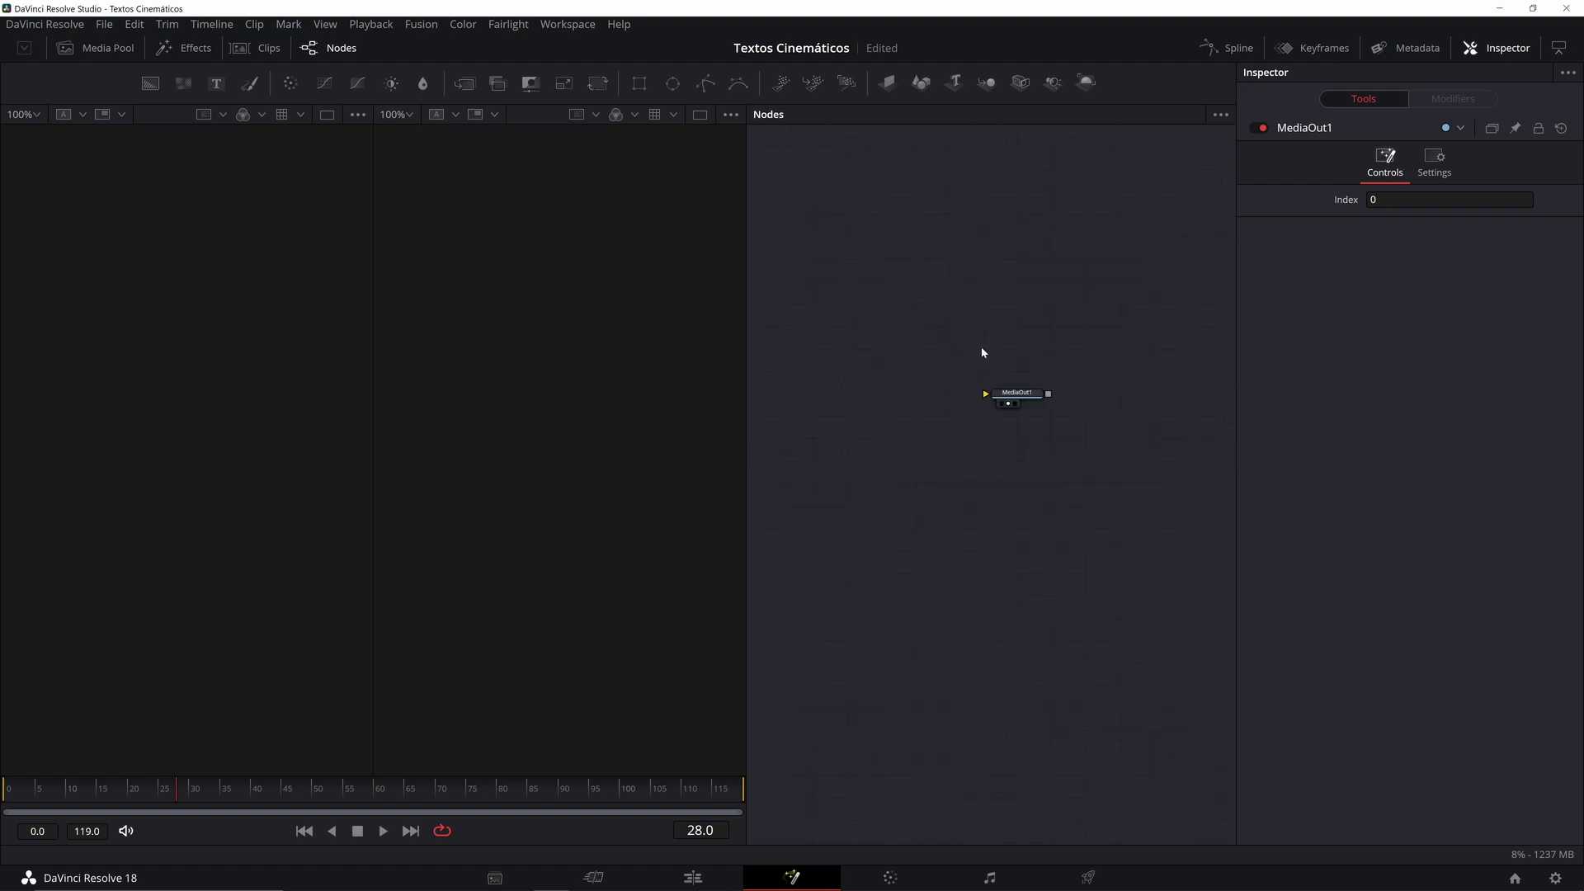
Step: Try the Mid Flow layout preset on the Fusion page and switch back to the Default preset
{"action": "left_click", "coordinate": [567, 24]}
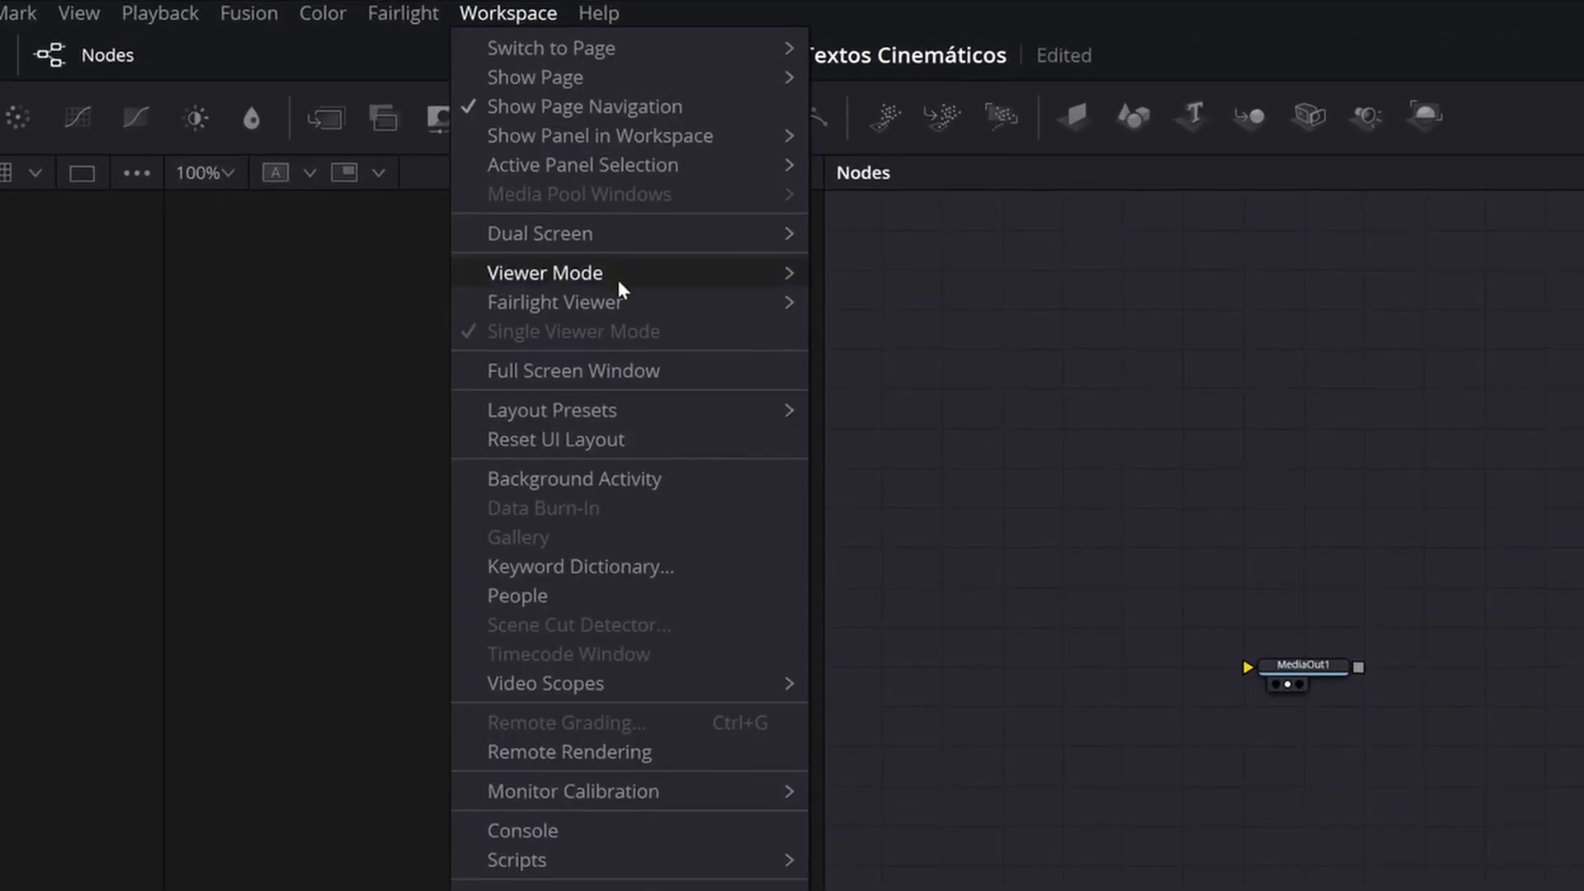
{"action": "mouse_move", "coordinate": [642, 413]}
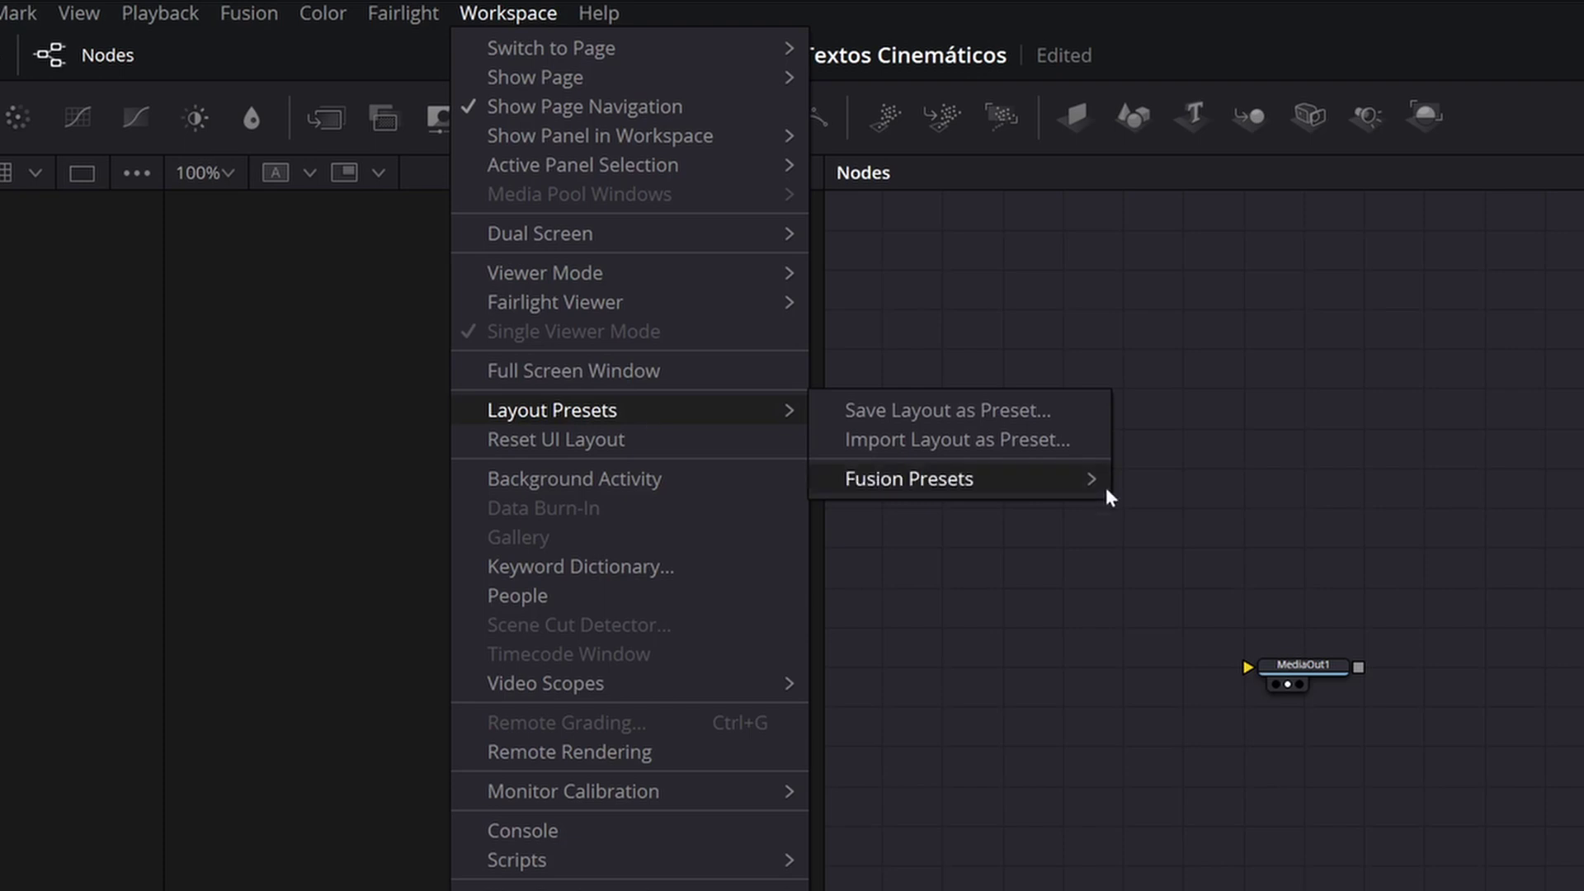
{"action": "mouse_move", "coordinate": [1081, 480]}
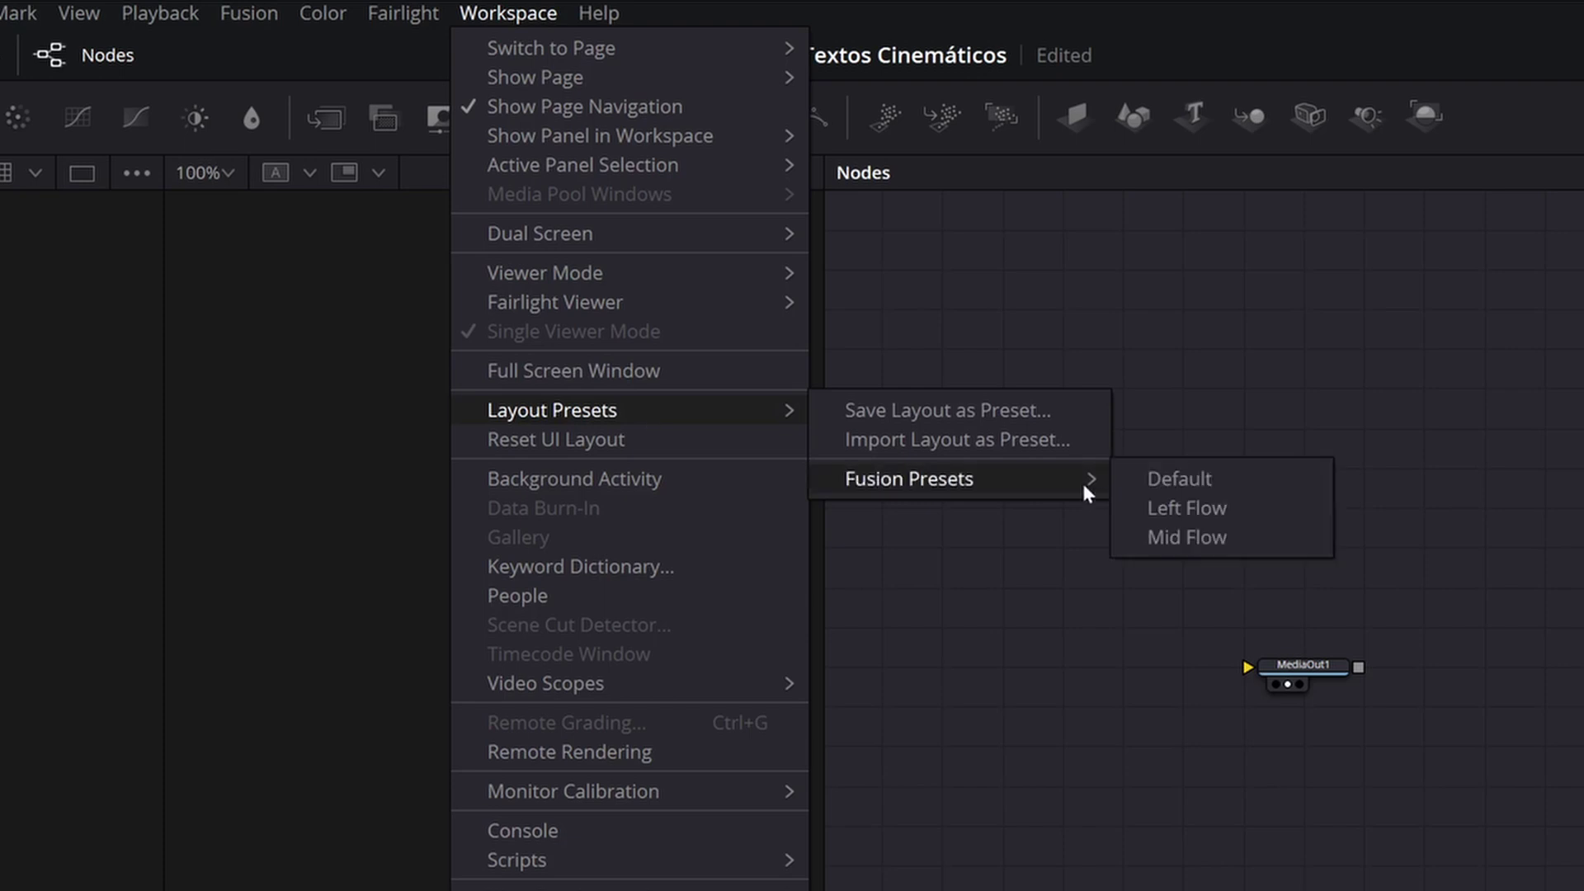
{"action": "left_click", "coordinate": [1244, 530]}
{"action": "left_click", "coordinate": [477, 14]}
{"action": "mouse_move", "coordinate": [683, 410]}
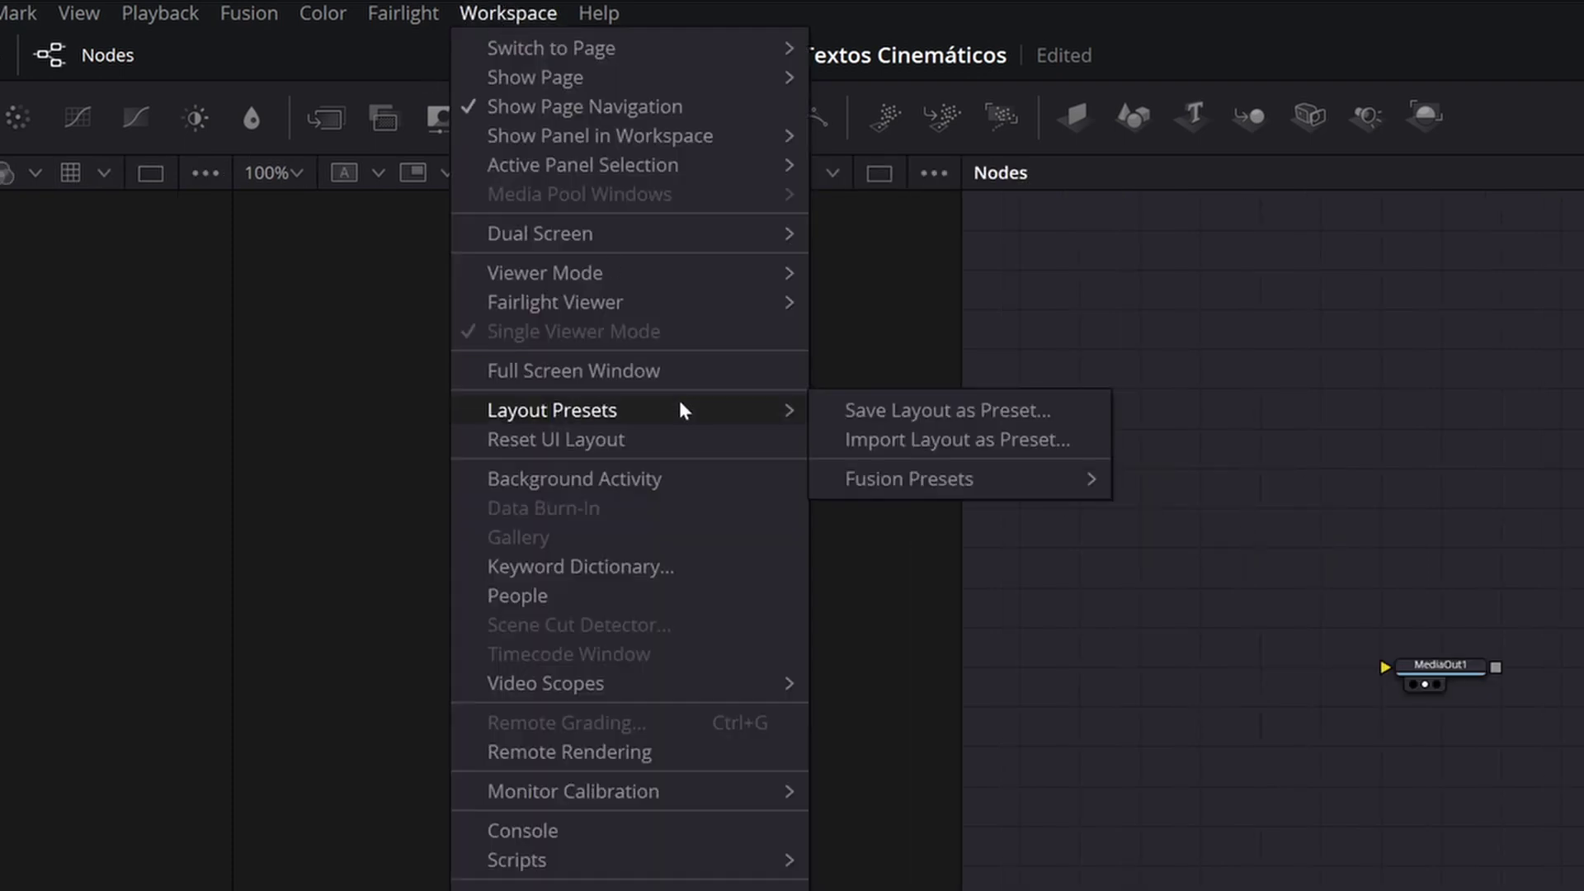
{"action": "mouse_move", "coordinate": [990, 477]}
{"action": "left_click", "coordinate": [1227, 472]}
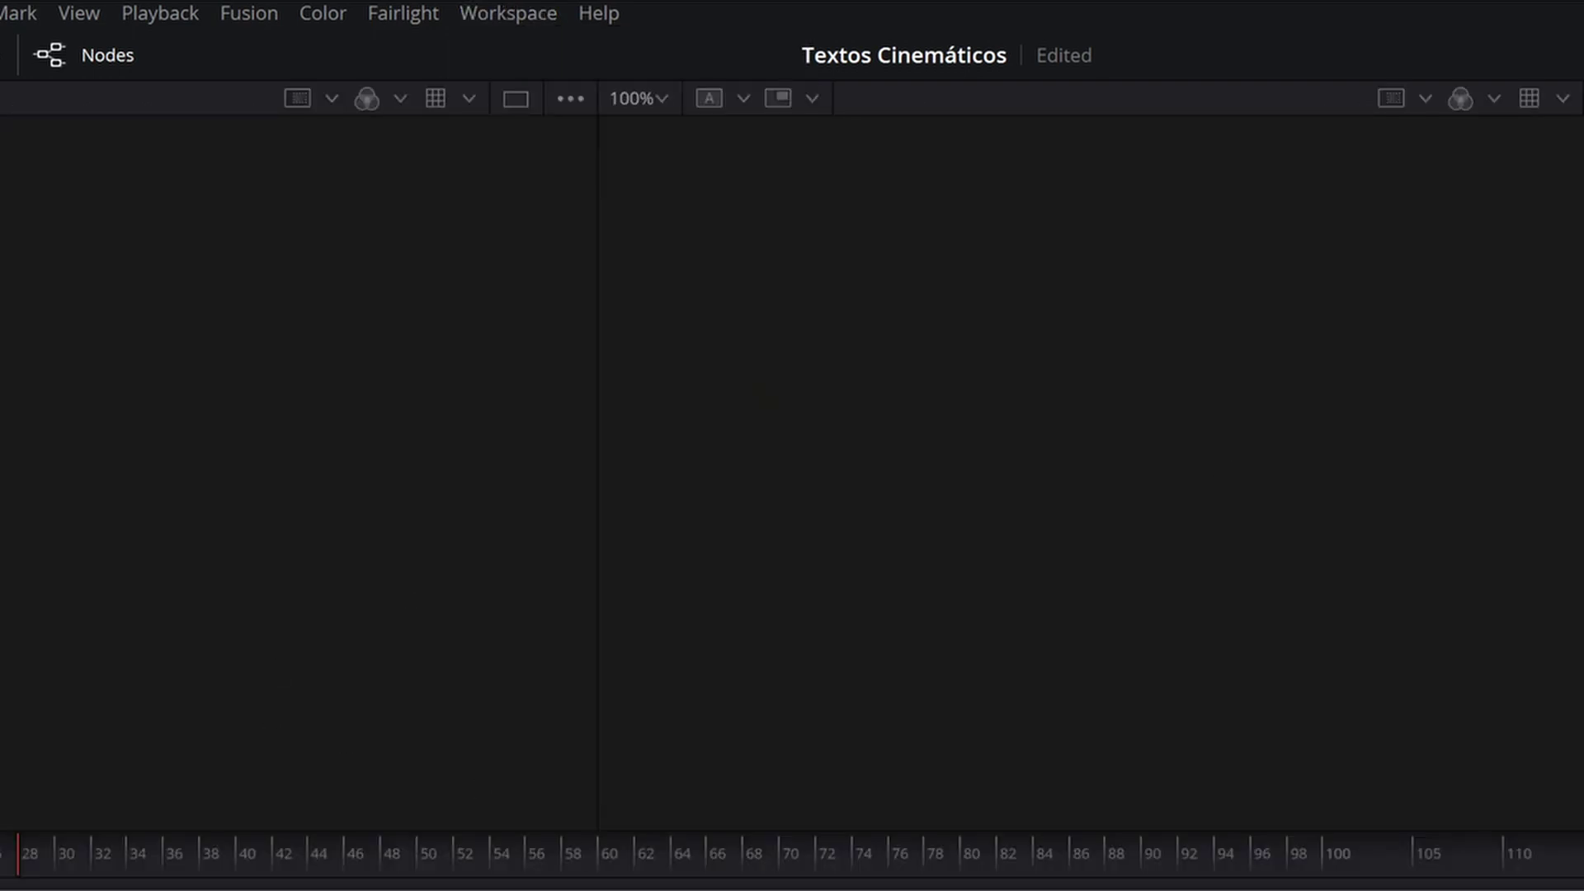
Step: Apply the Mid Flow layout preset to the Fusion page
{"action": "left_click", "coordinate": [508, 14]}
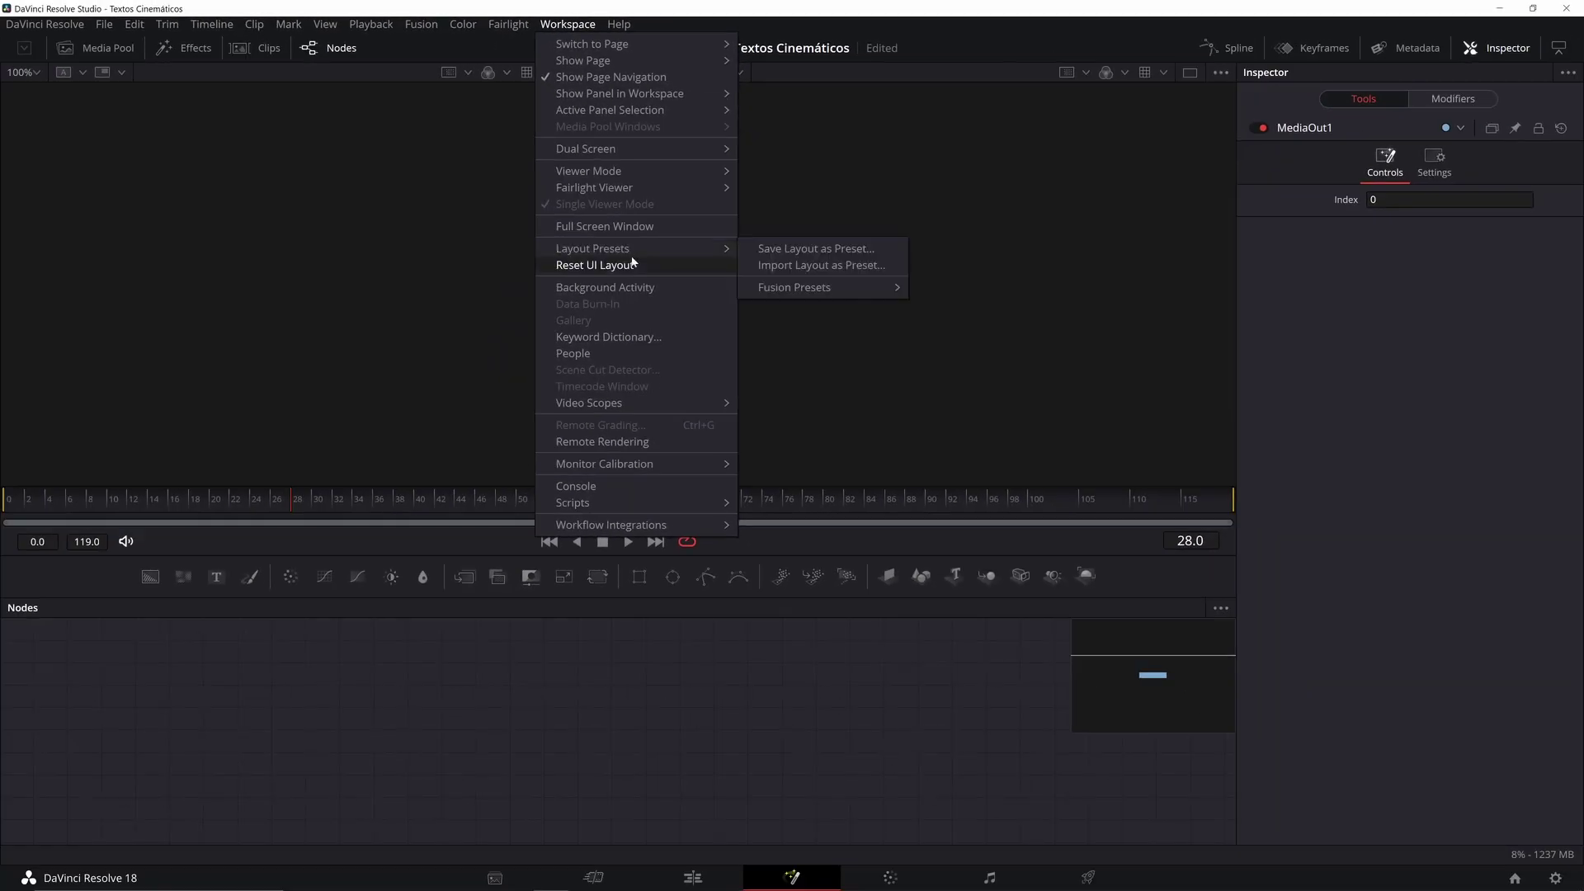
{"action": "mouse_move", "coordinate": [840, 288]}
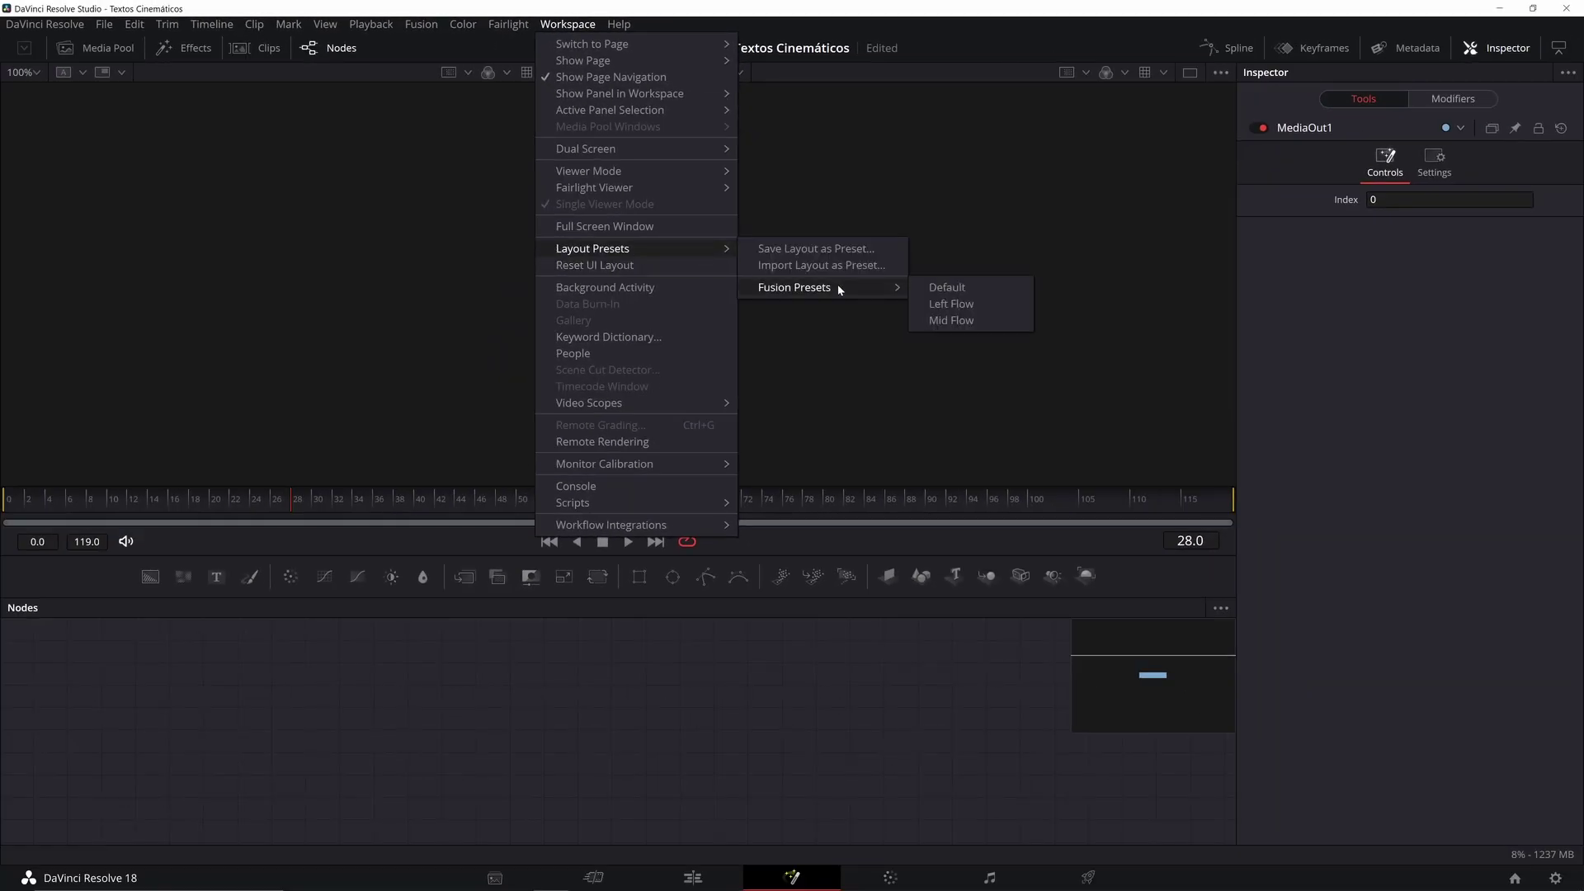
{"action": "left_click", "coordinate": [977, 308]}
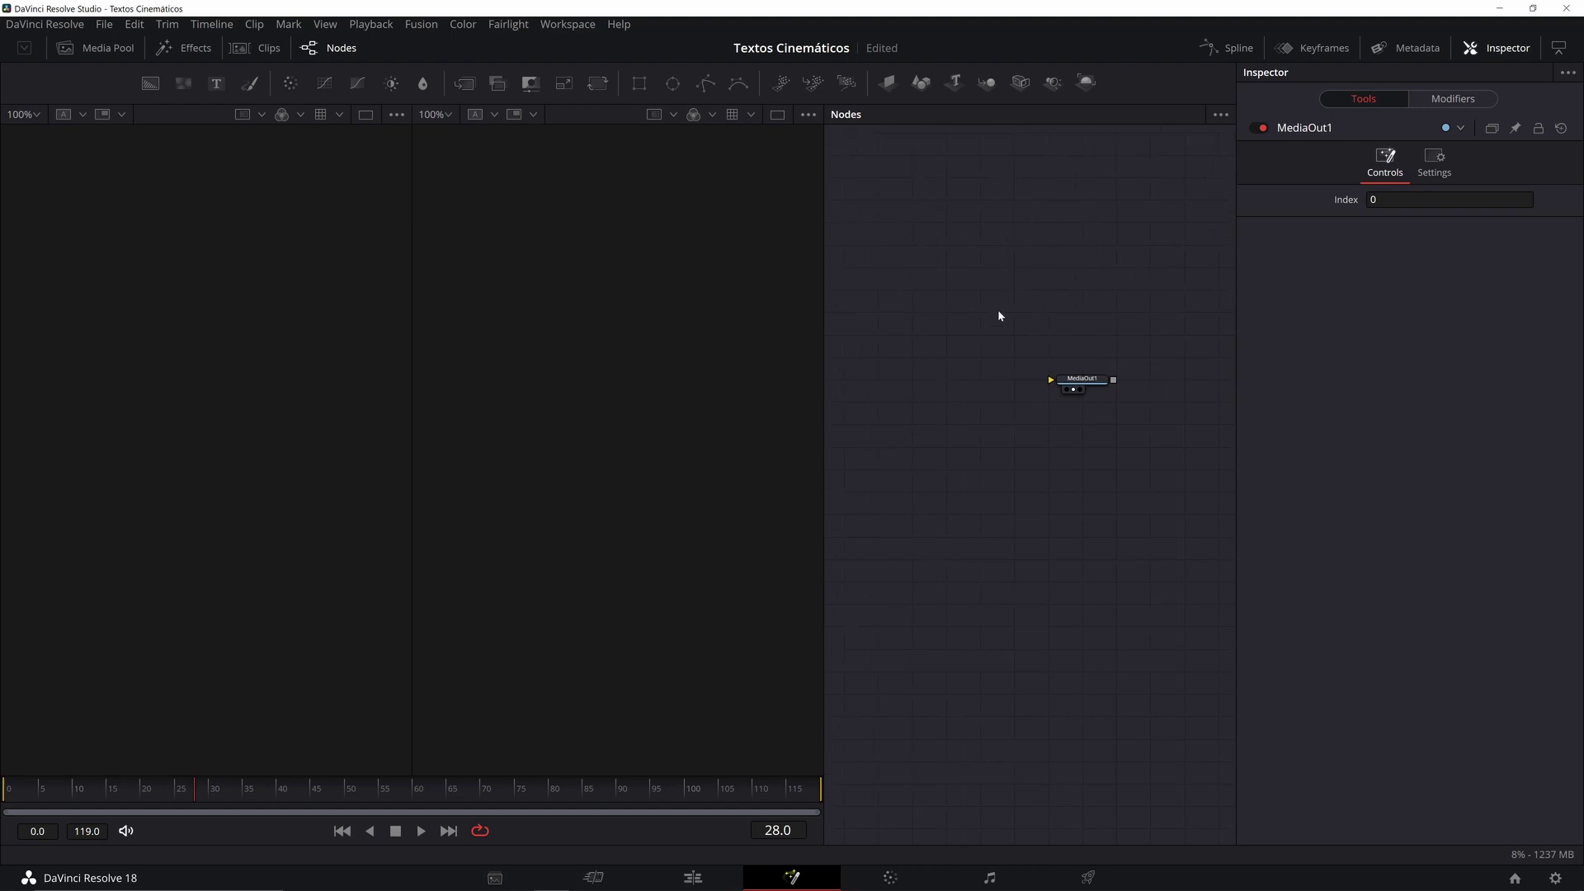
Step: Shift the MediaOut1 node slightly to the right and add an unconnected Text+ node before it
{"action": "left_click_drag", "start_coordinate": [989, 243], "coordinate": [984, 265]}
{"action": "left_click_drag", "start_coordinate": [1077, 401], "coordinate": [1109, 378]}
{"action": "left_click", "coordinate": [998, 388]}
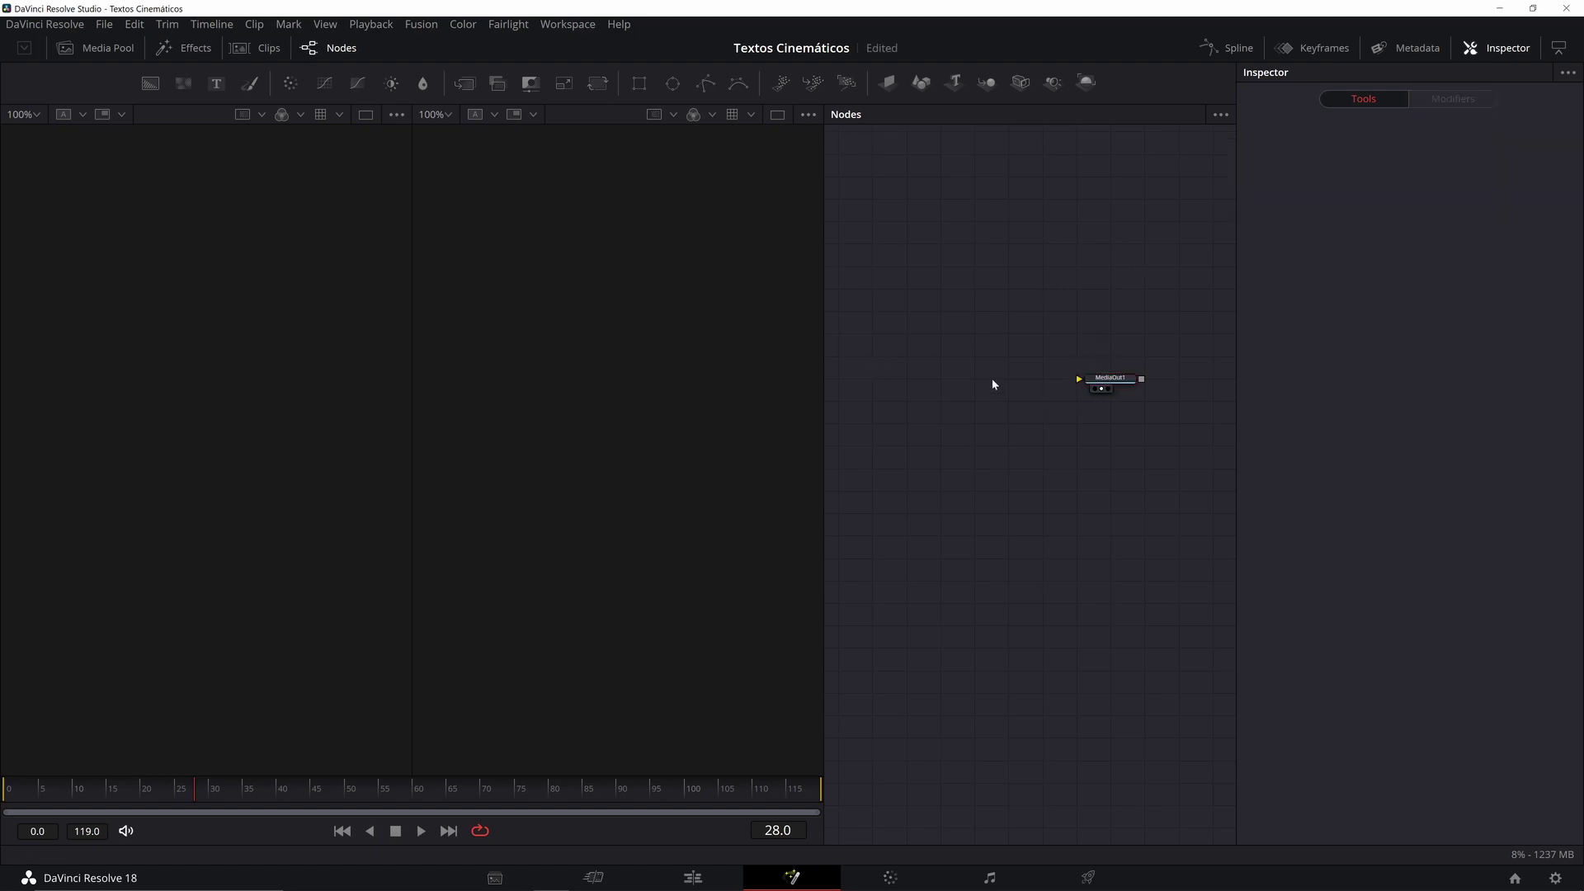
{"action": "key", "text": "shift+space"}
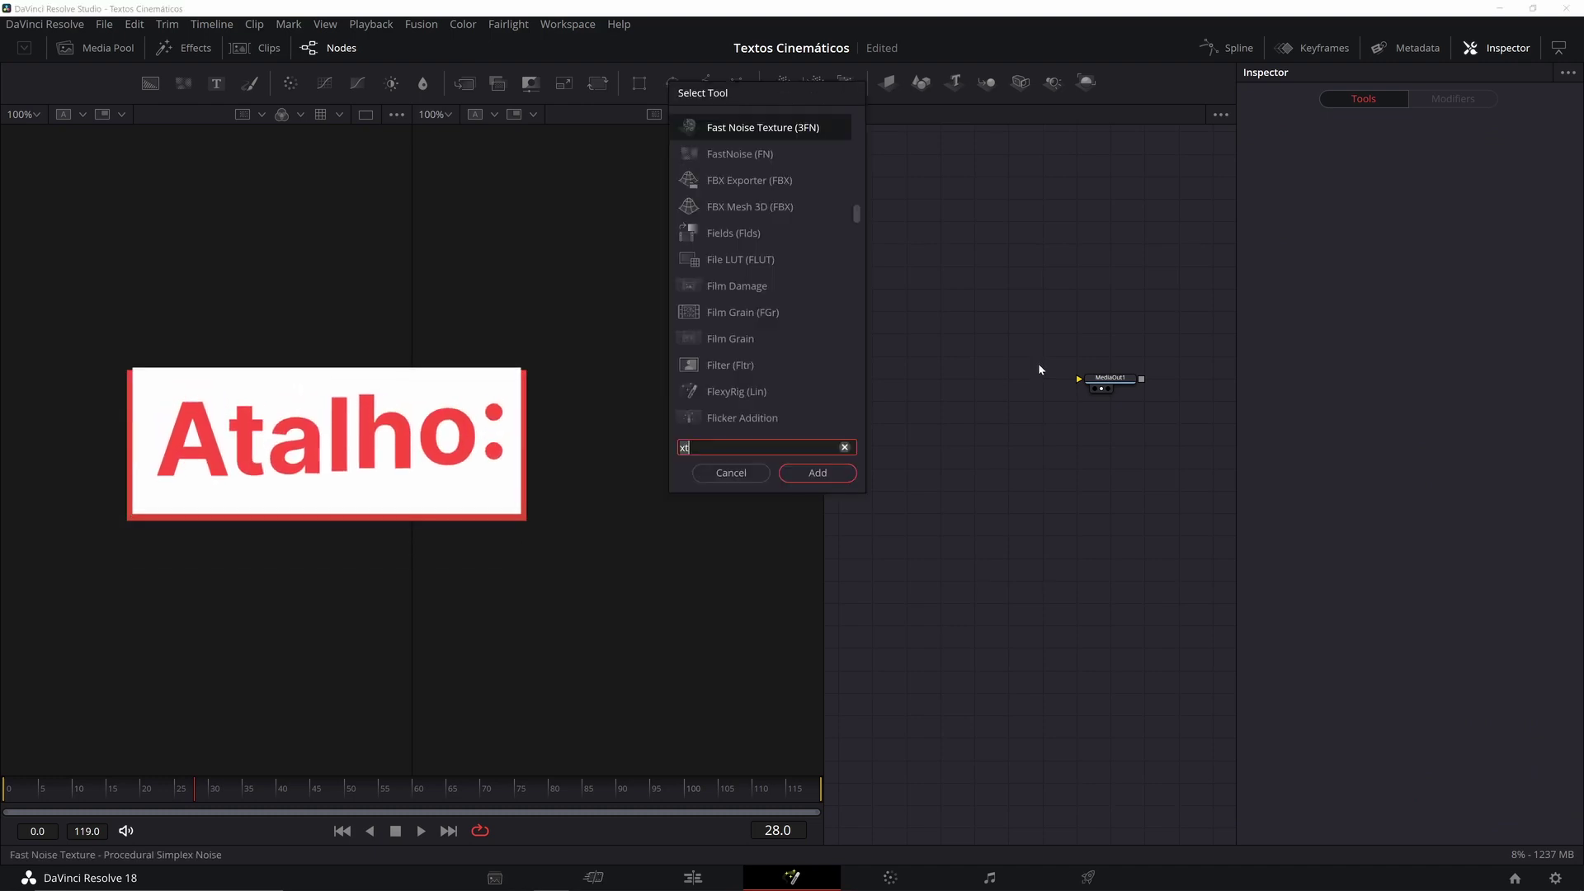
{"action": "key", "text": "BackSpace"}
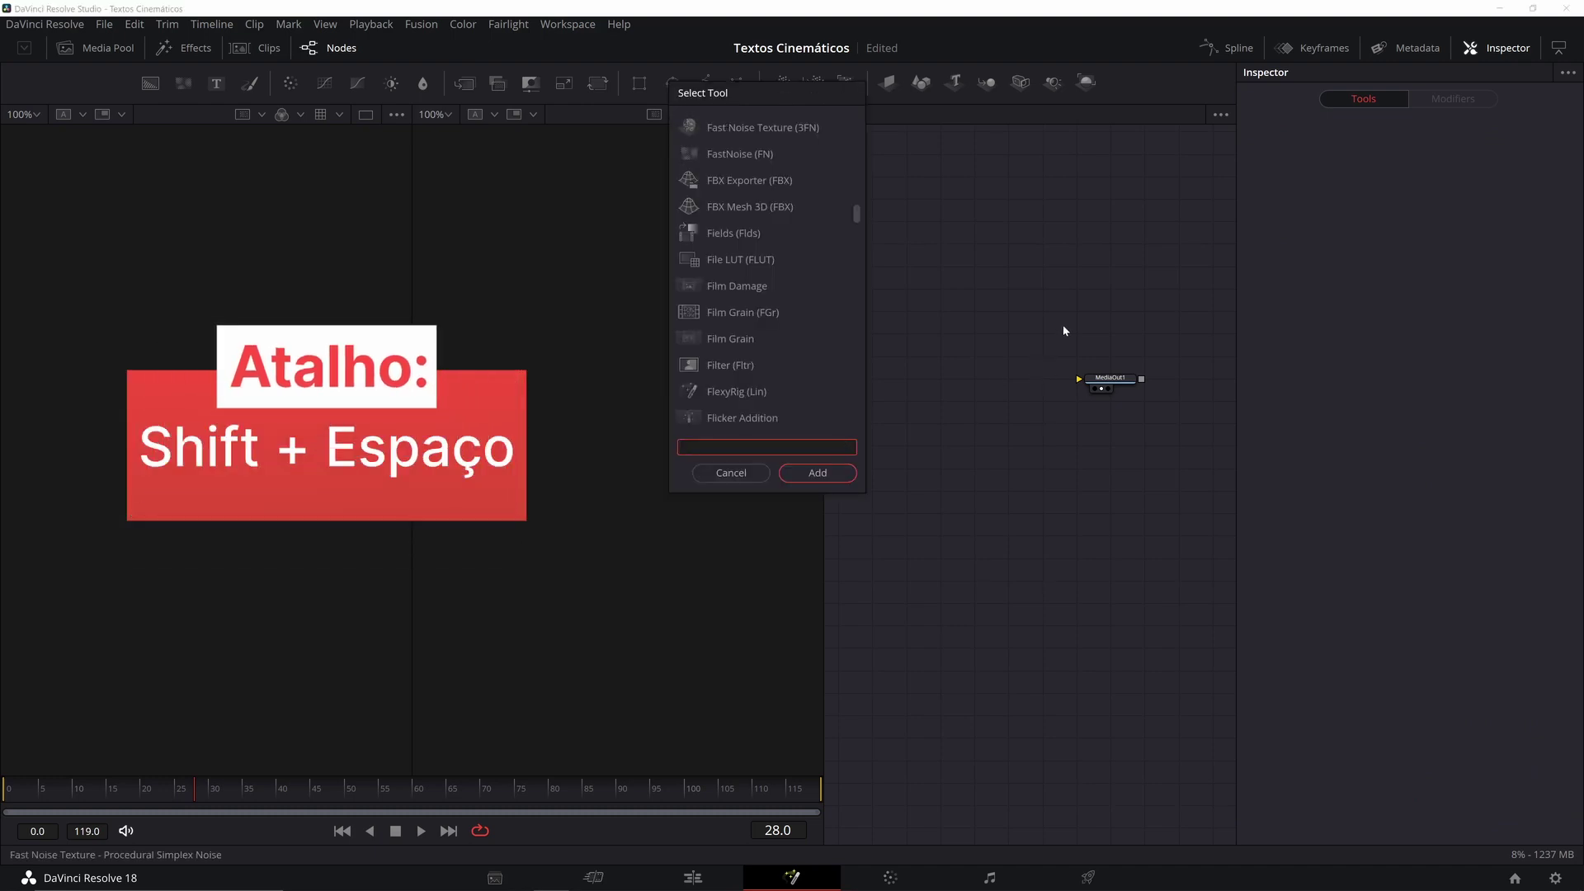
{"action": "type", "text": "txt"}
{"action": "key", "text": "Return"}
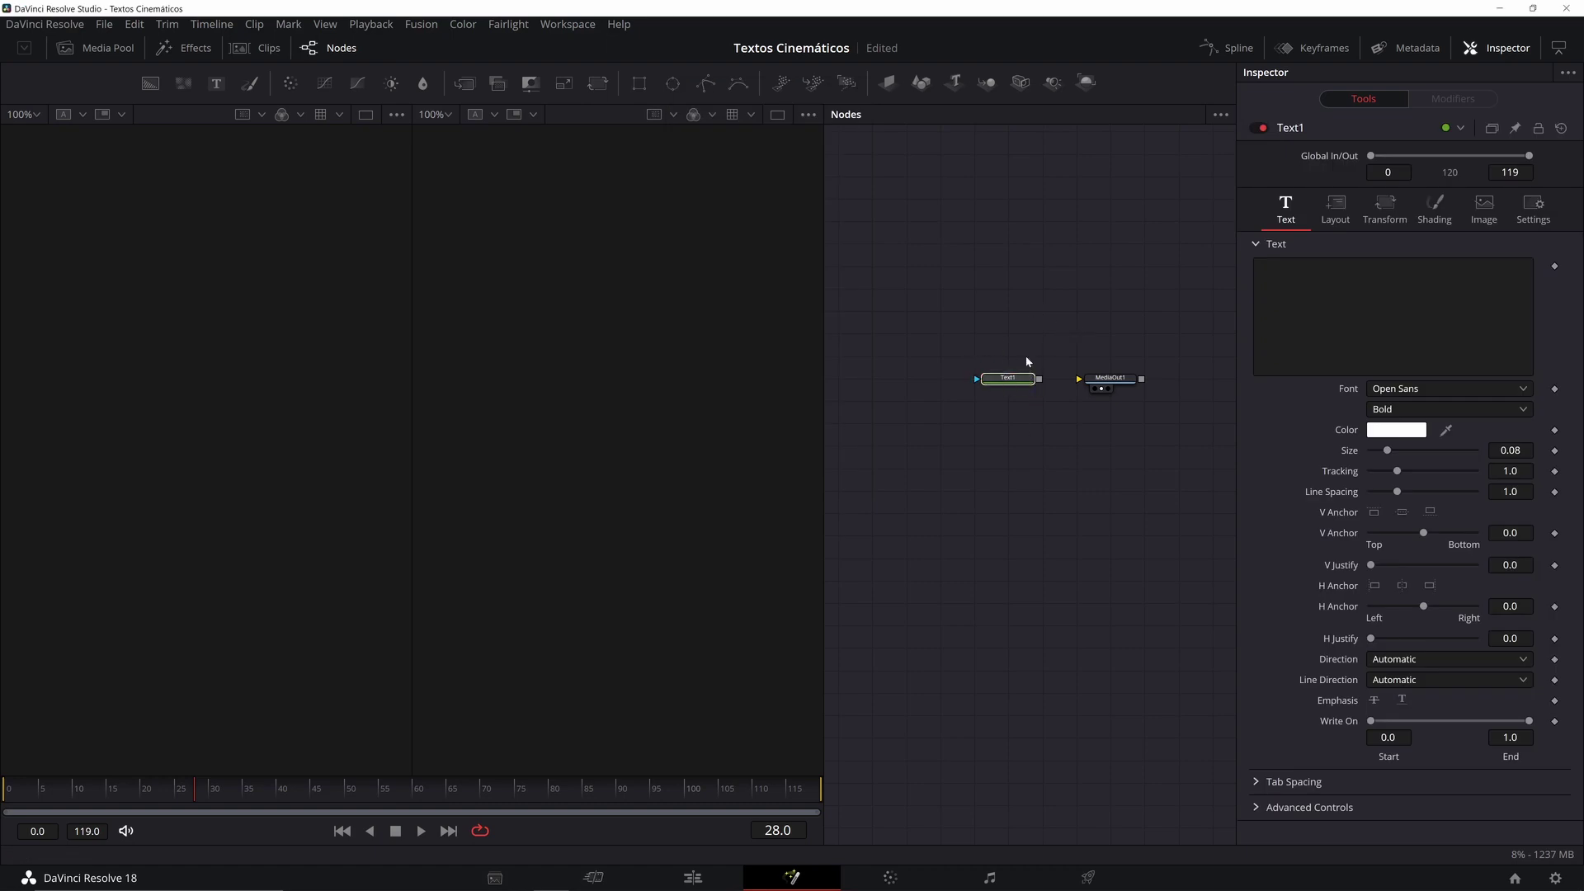
{"action": "left_click_drag", "start_coordinate": [1023, 423], "coordinate": [1025, 426]}
{"action": "left_click_drag", "start_coordinate": [1013, 531], "coordinate": [1165, 298]}
{"action": "left_click", "coordinate": [1165, 298]}
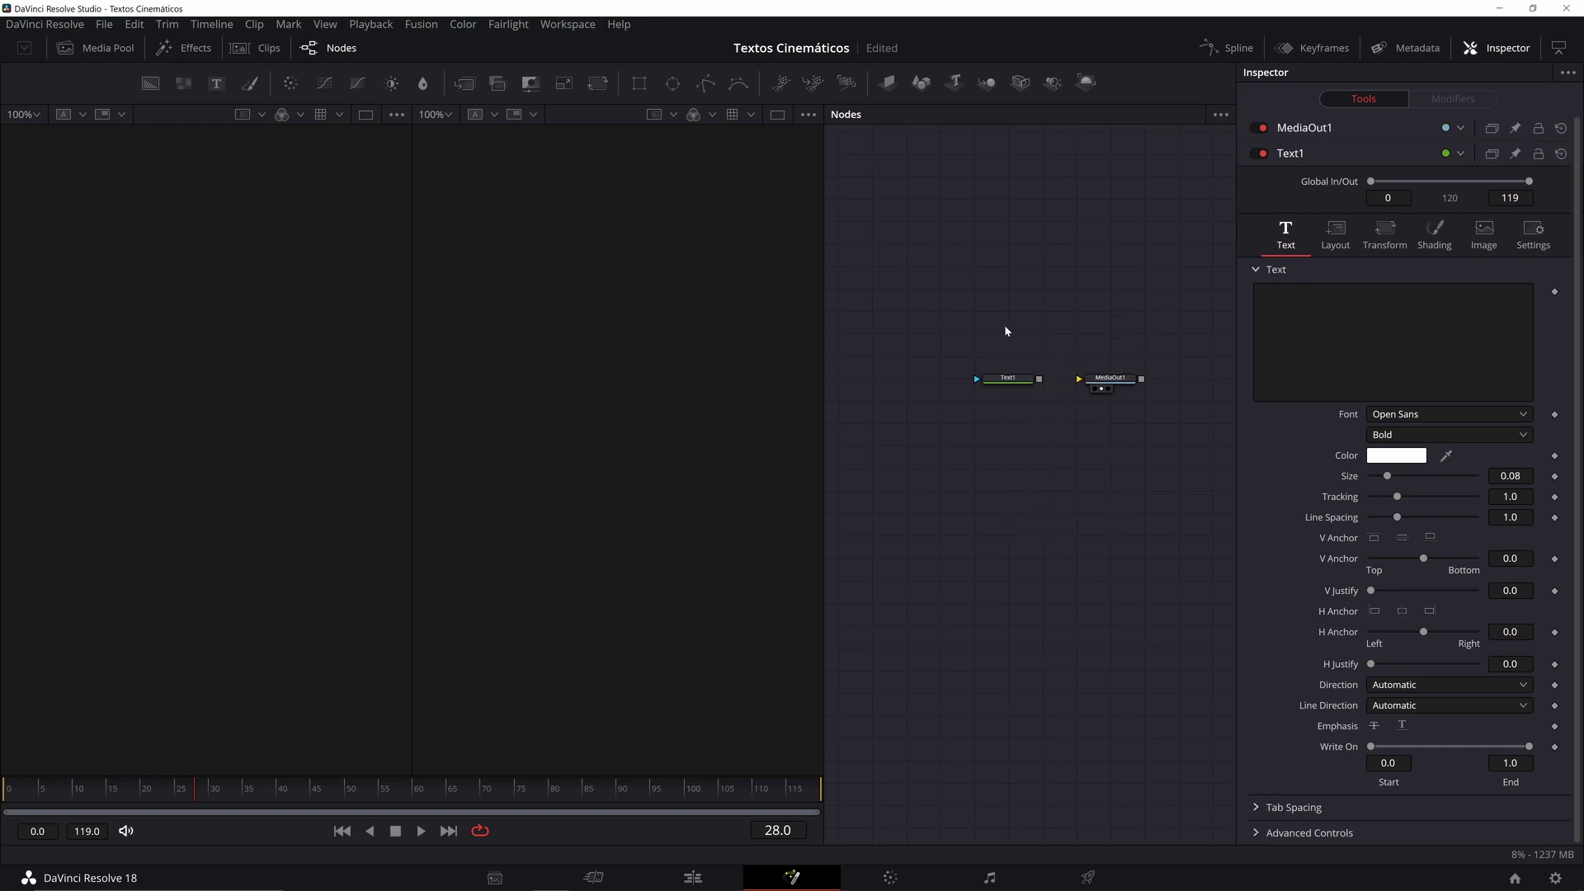
{"action": "left_click_drag", "start_coordinate": [1006, 328], "coordinate": [973, 476]}
{"action": "left_click", "coordinate": [974, 489]}
{"action": "left_click", "coordinate": [974, 475]}
{"action": "left_click_drag", "start_coordinate": [960, 287], "coordinate": [1063, 402]}
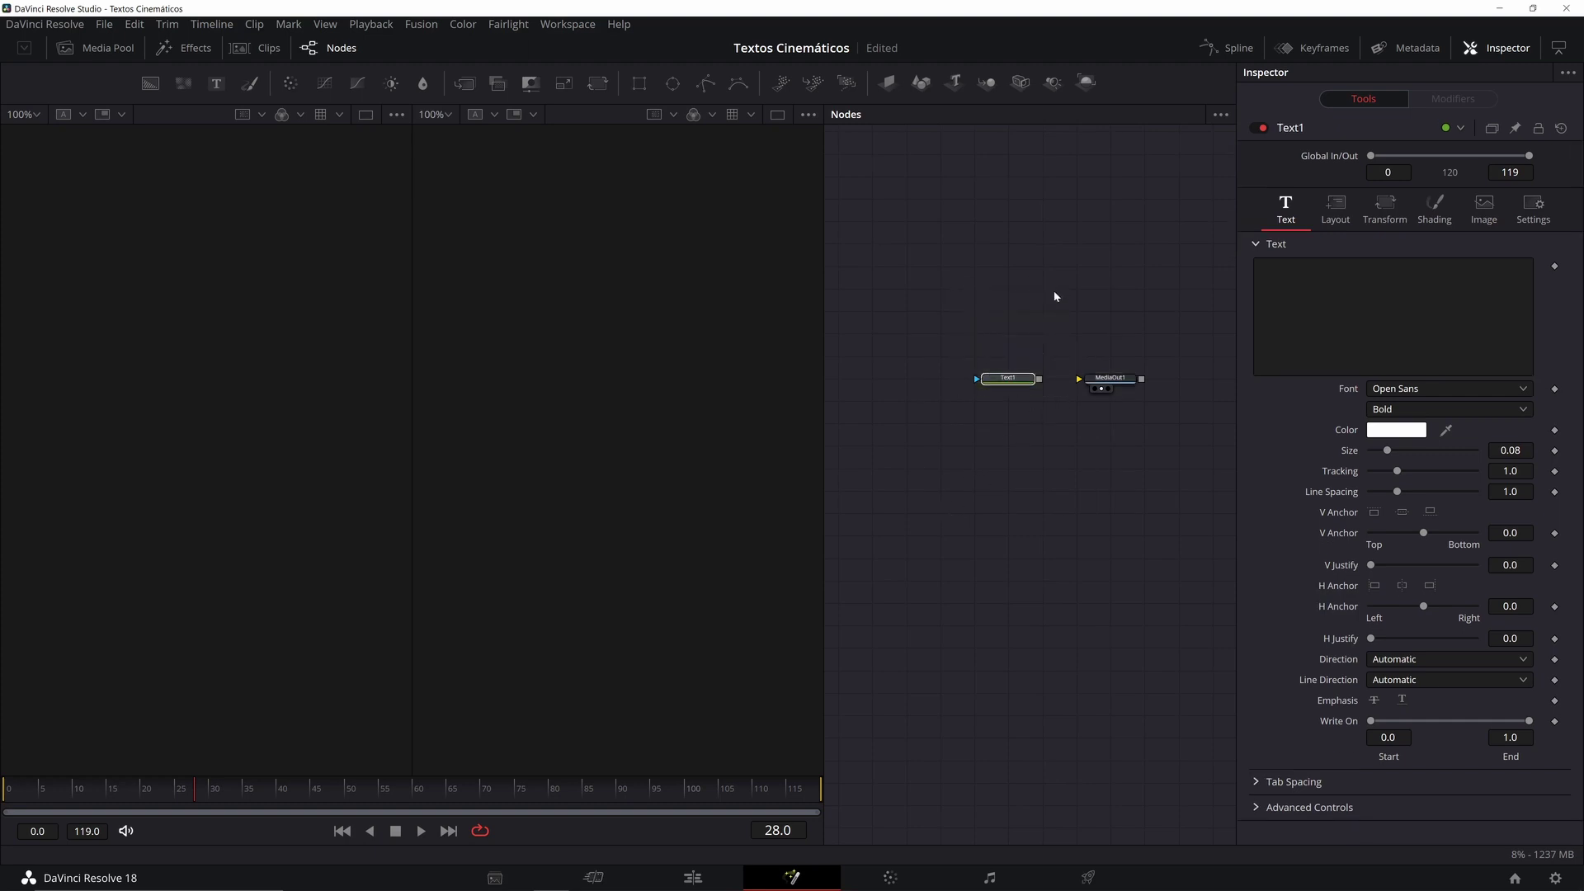
{"action": "left_click", "coordinate": [1053, 290]}
Step: Display the Text1 node in a single viewer and select that node
{"action": "left_click_drag", "start_coordinate": [994, 307], "coordinate": [1064, 355]}
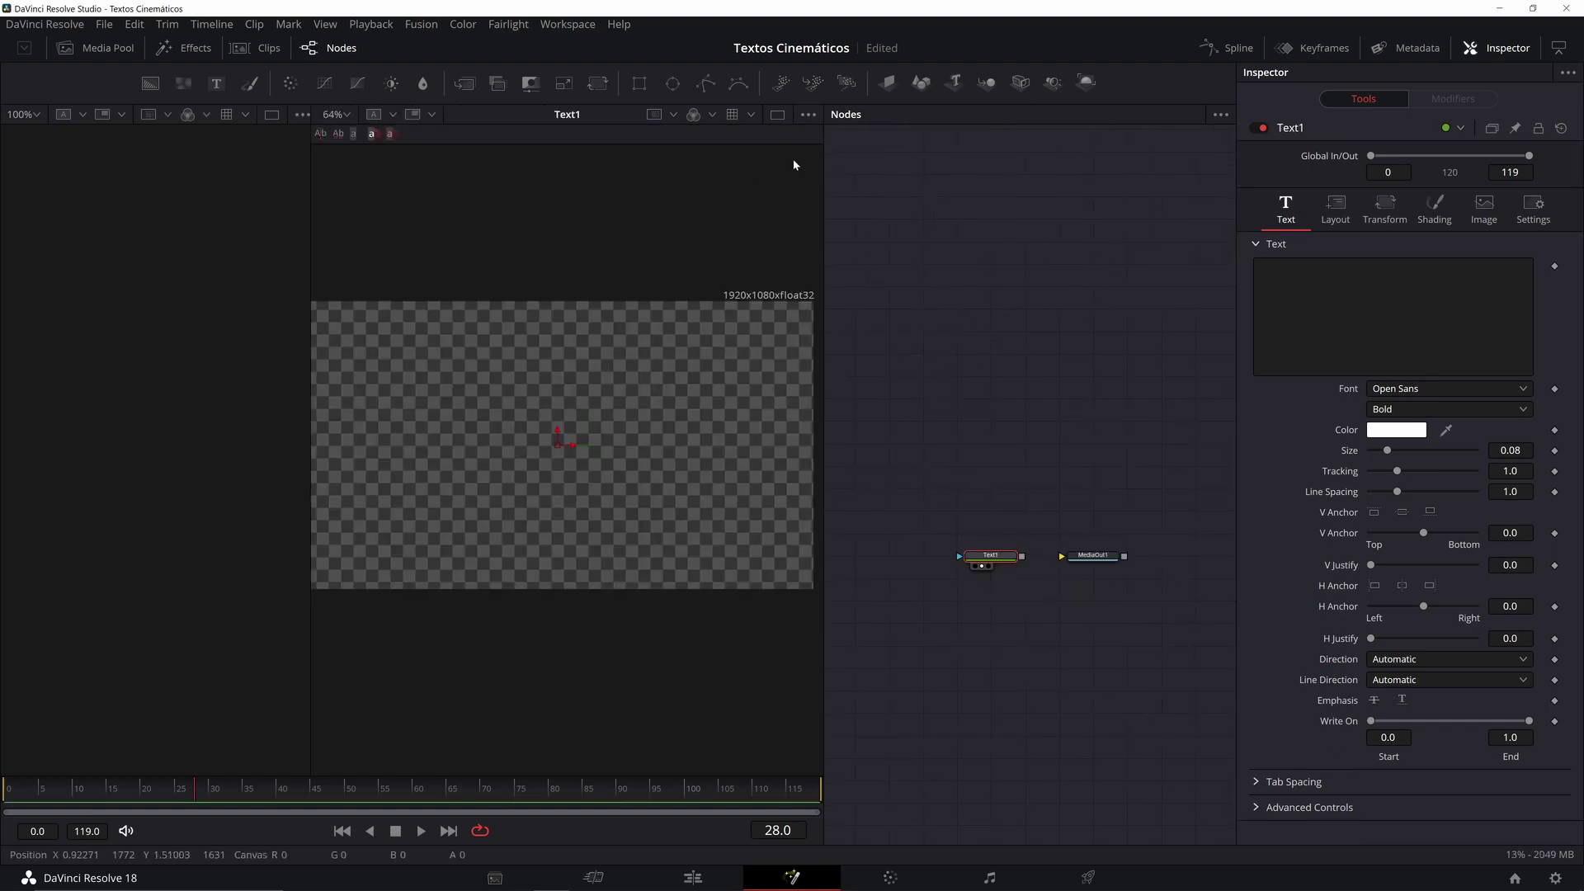
{"action": "left_click", "coordinate": [776, 117]}
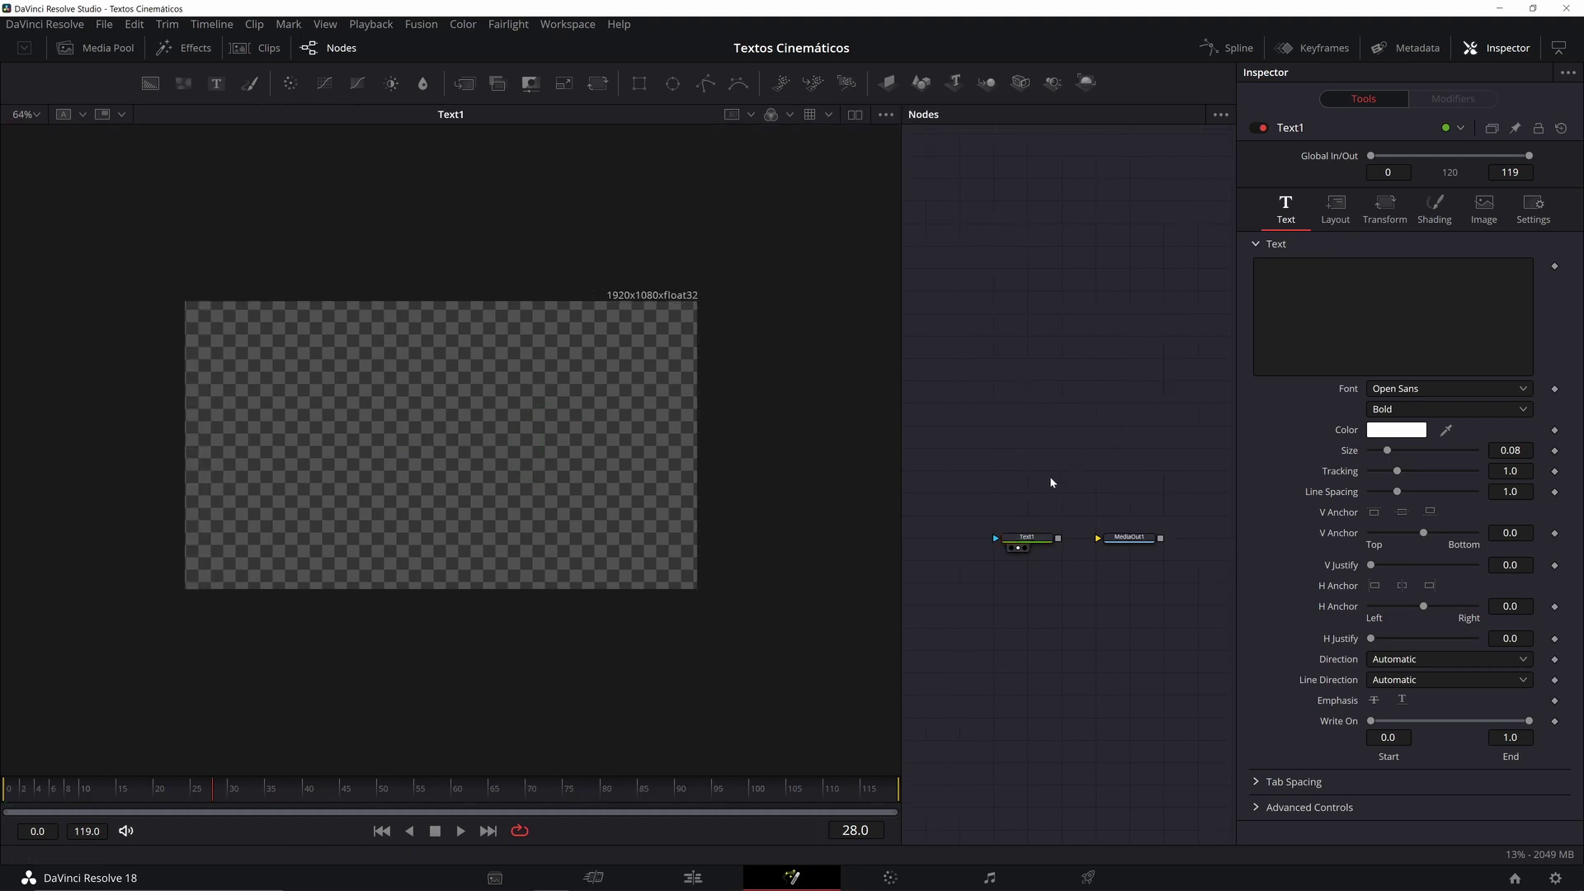
{"action": "left_click", "coordinate": [1035, 538]}
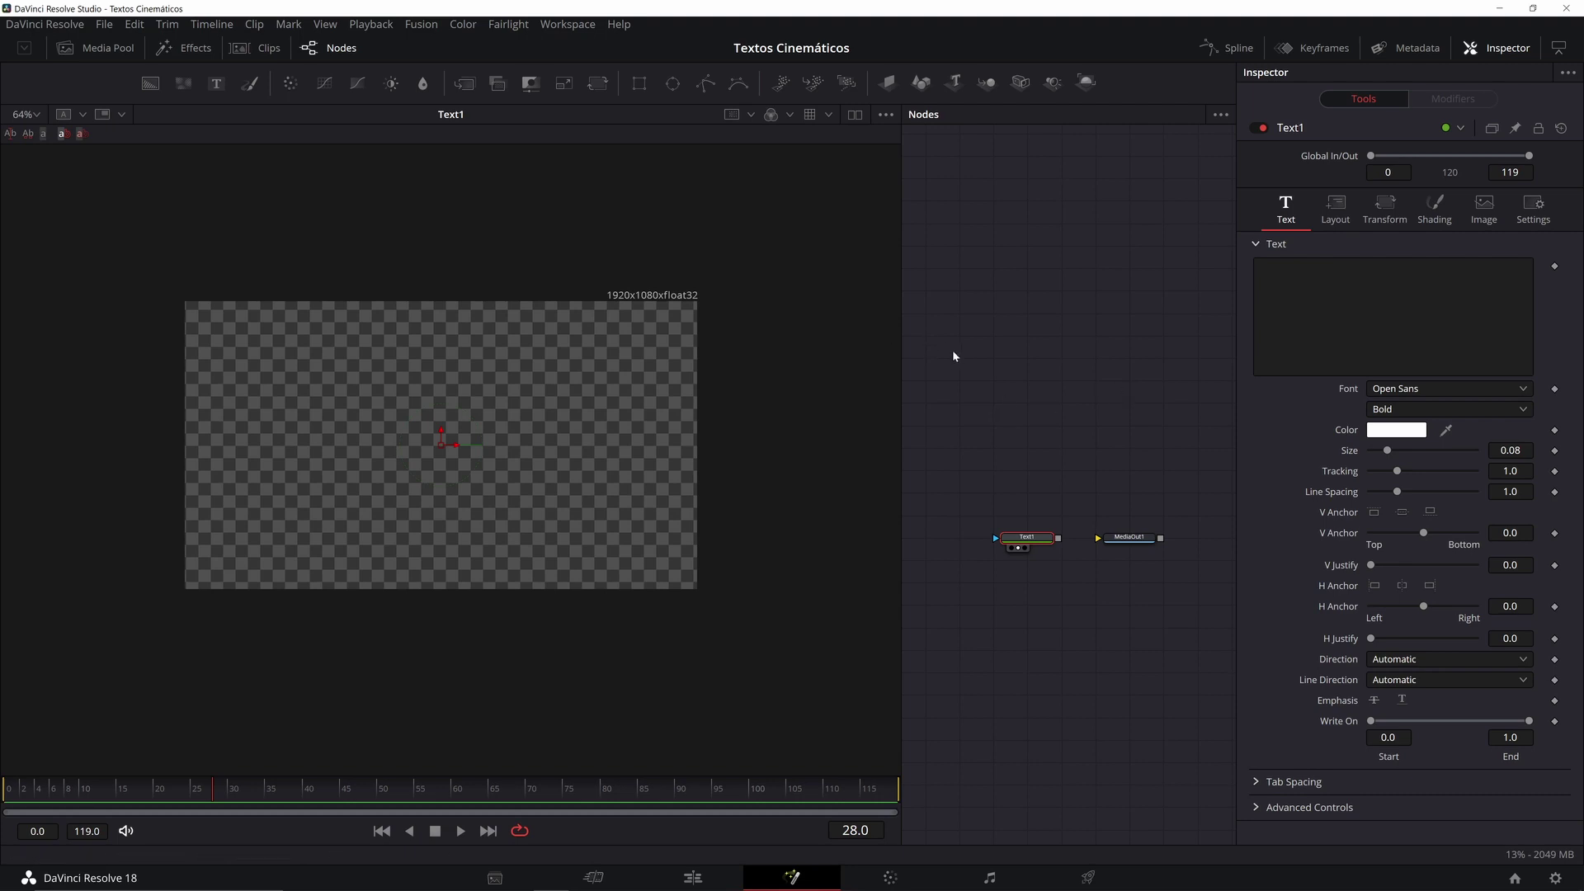
Step: Enter "Textos Cinemáticos" on two lines as the styled text of the Text1 node
{"action": "left_click", "coordinate": [1393, 317]}
{"action": "type", "text": "Cin"}
{"action": "key", "text": "BackSpace"}
{"action": "key", "text": "BackSpace"}
{"action": "key", "text": "BackSpace"}
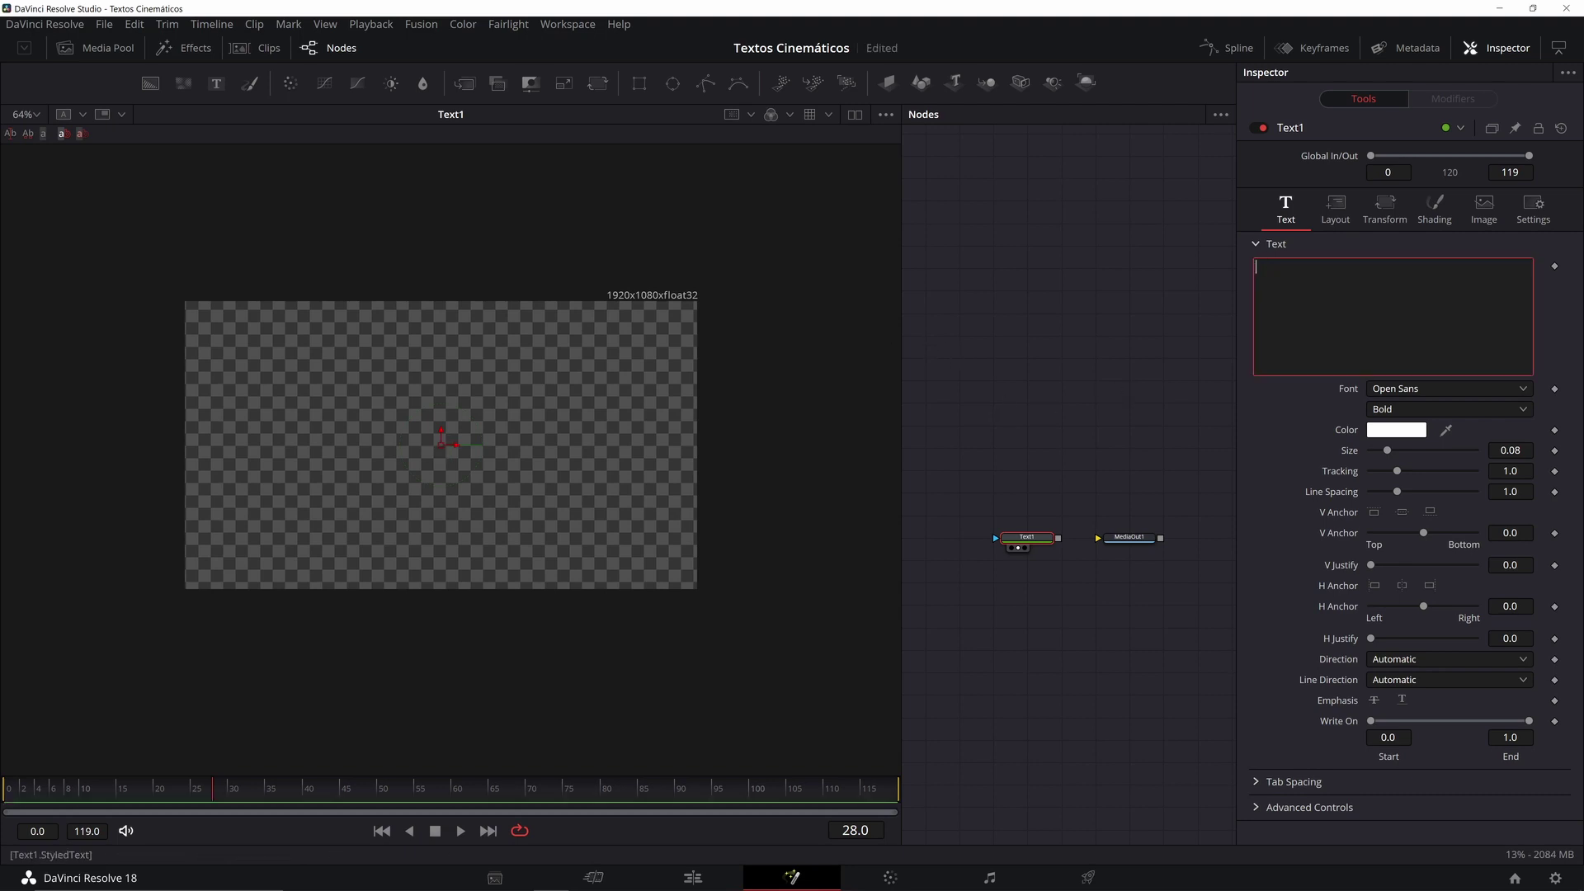
{"action": "type", "text": "Textos"}
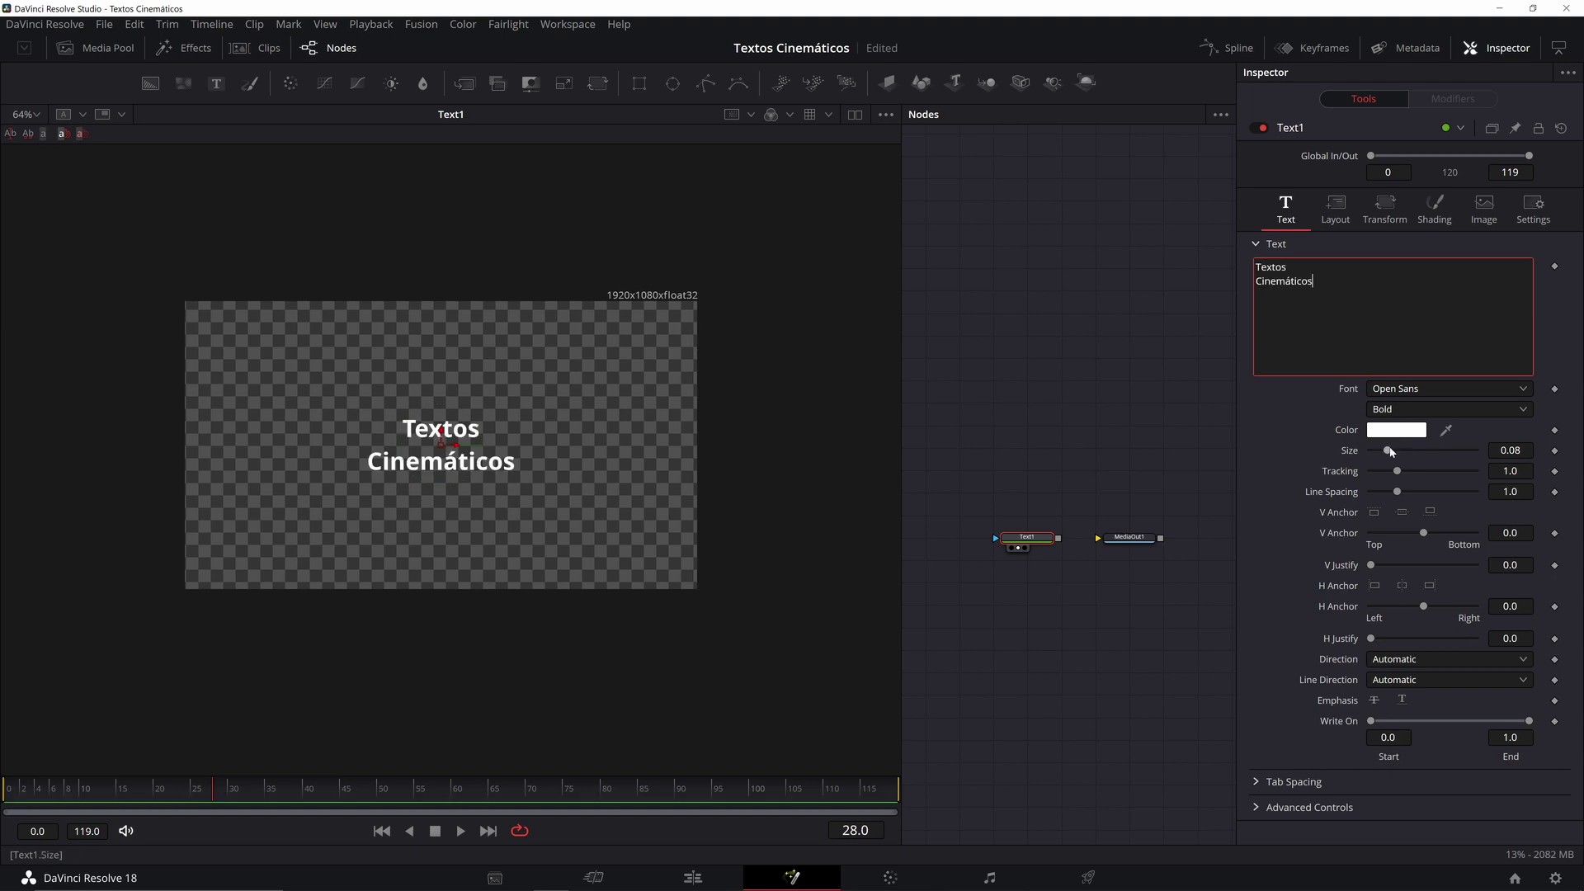
Step: Set the title's size to 0.1339 and its font to Mermaid
{"action": "left_click_drag", "start_coordinate": [1387, 450], "coordinate": [1399, 448]}
{"action": "left_click", "coordinate": [1414, 387]}
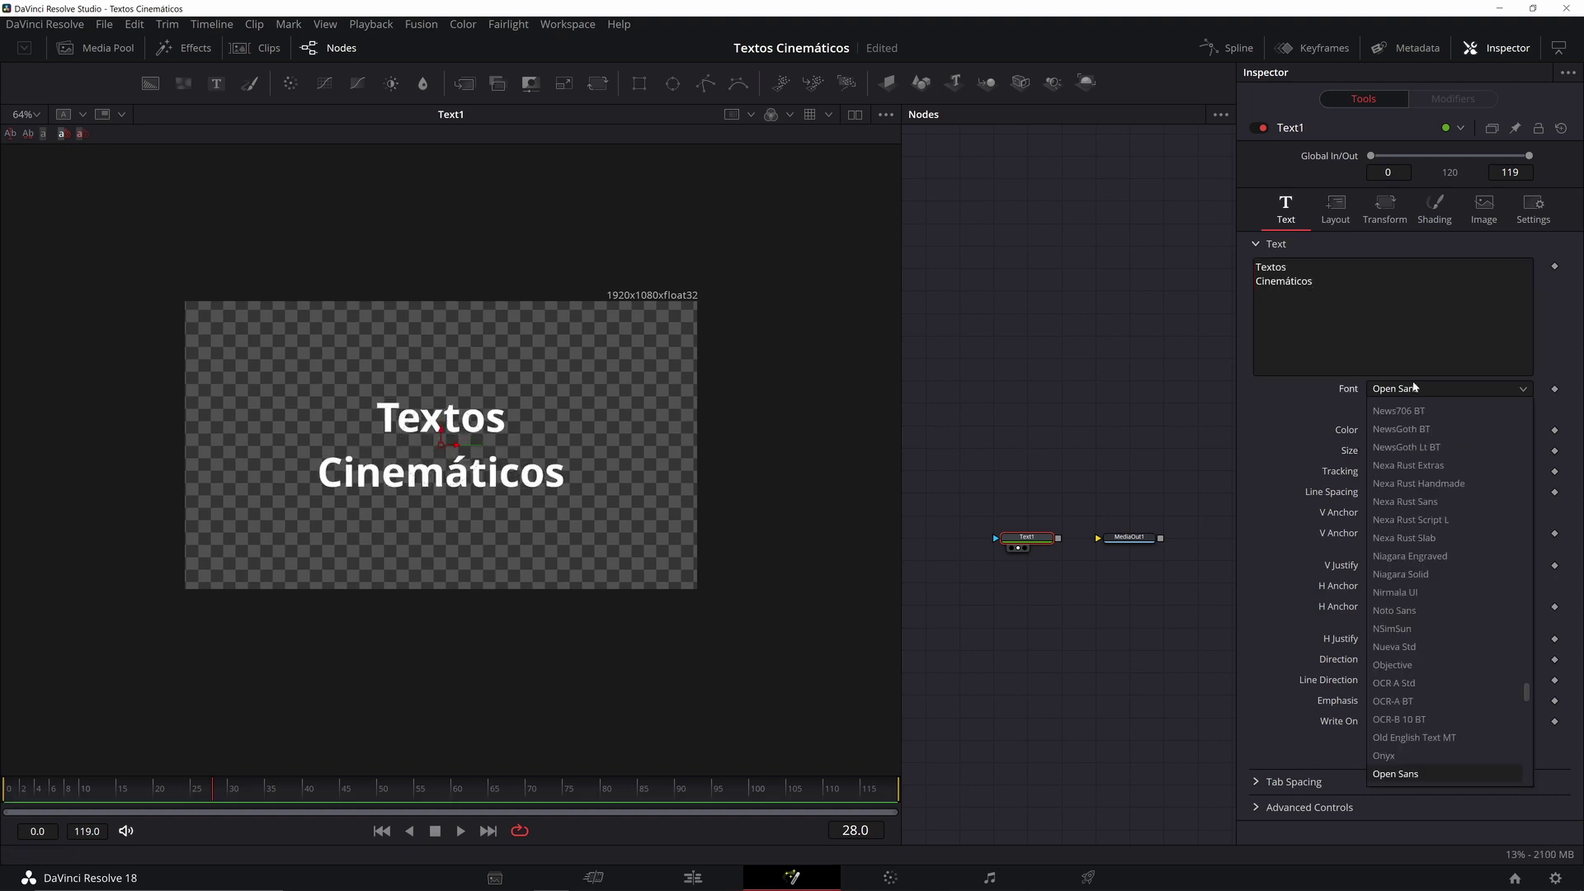
{"action": "key", "text": "m"}
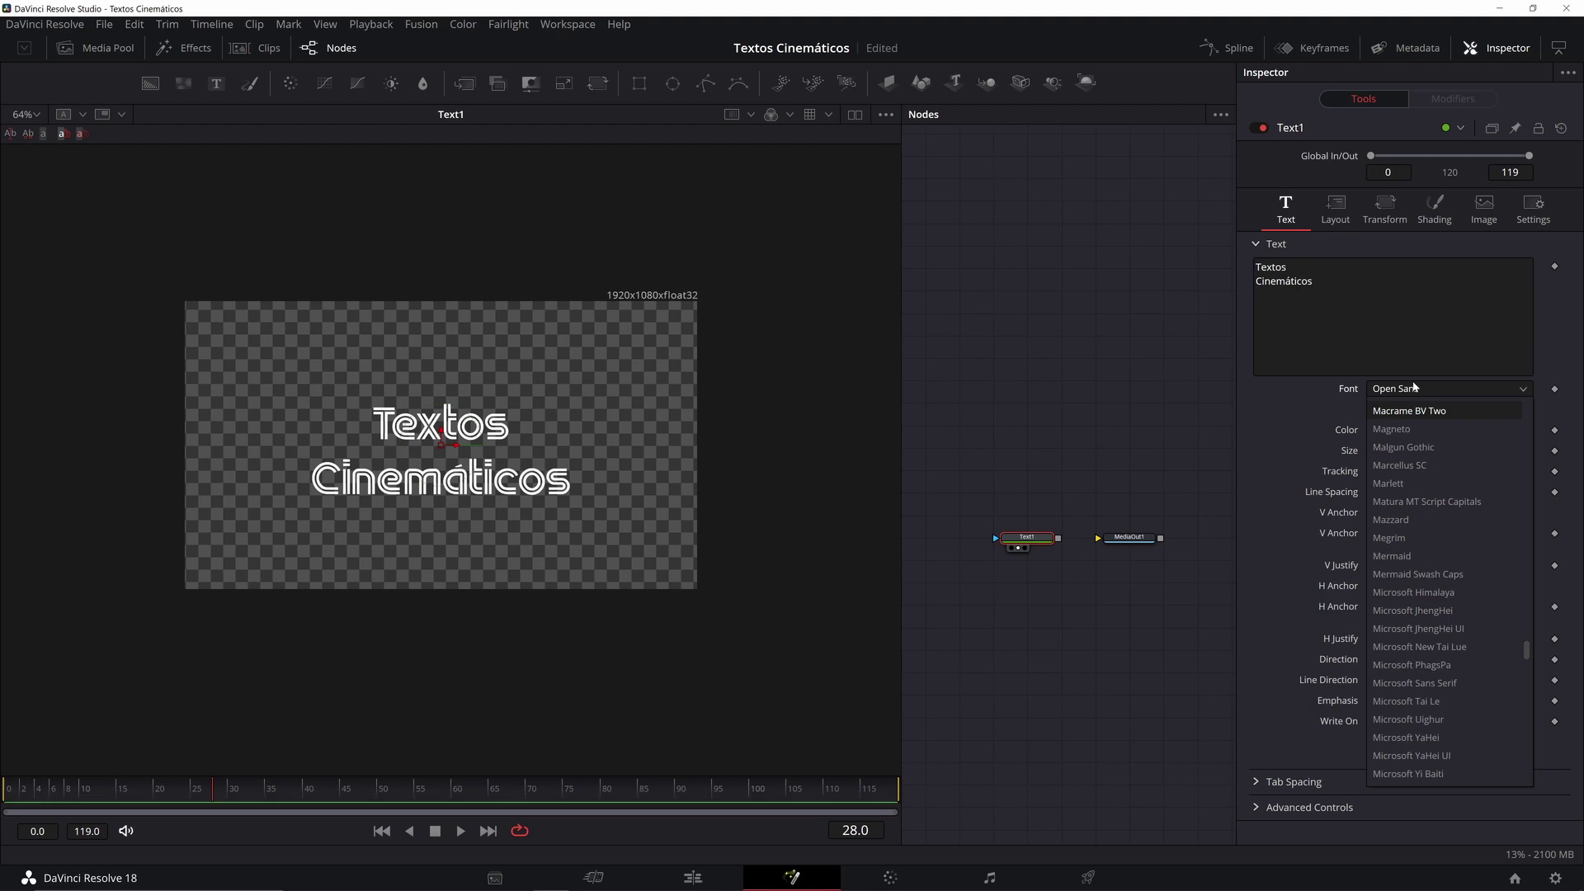
{"action": "left_click", "coordinate": [1381, 554]}
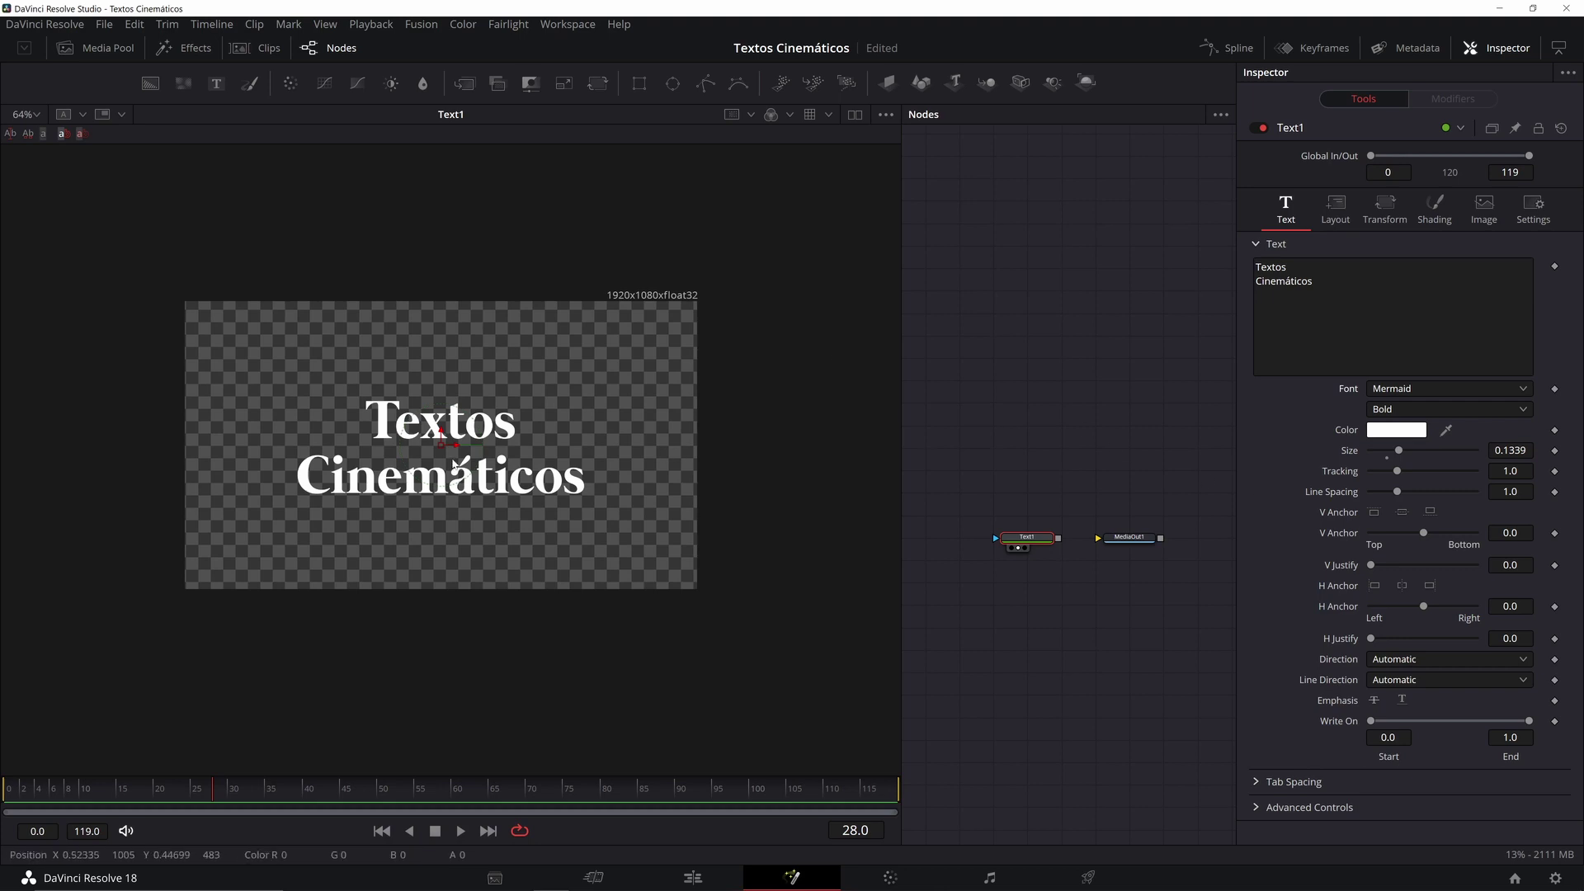
{"action": "scroll", "coordinate": [504, 449], "scroll_direction": "up", "scroll_amount": 2}
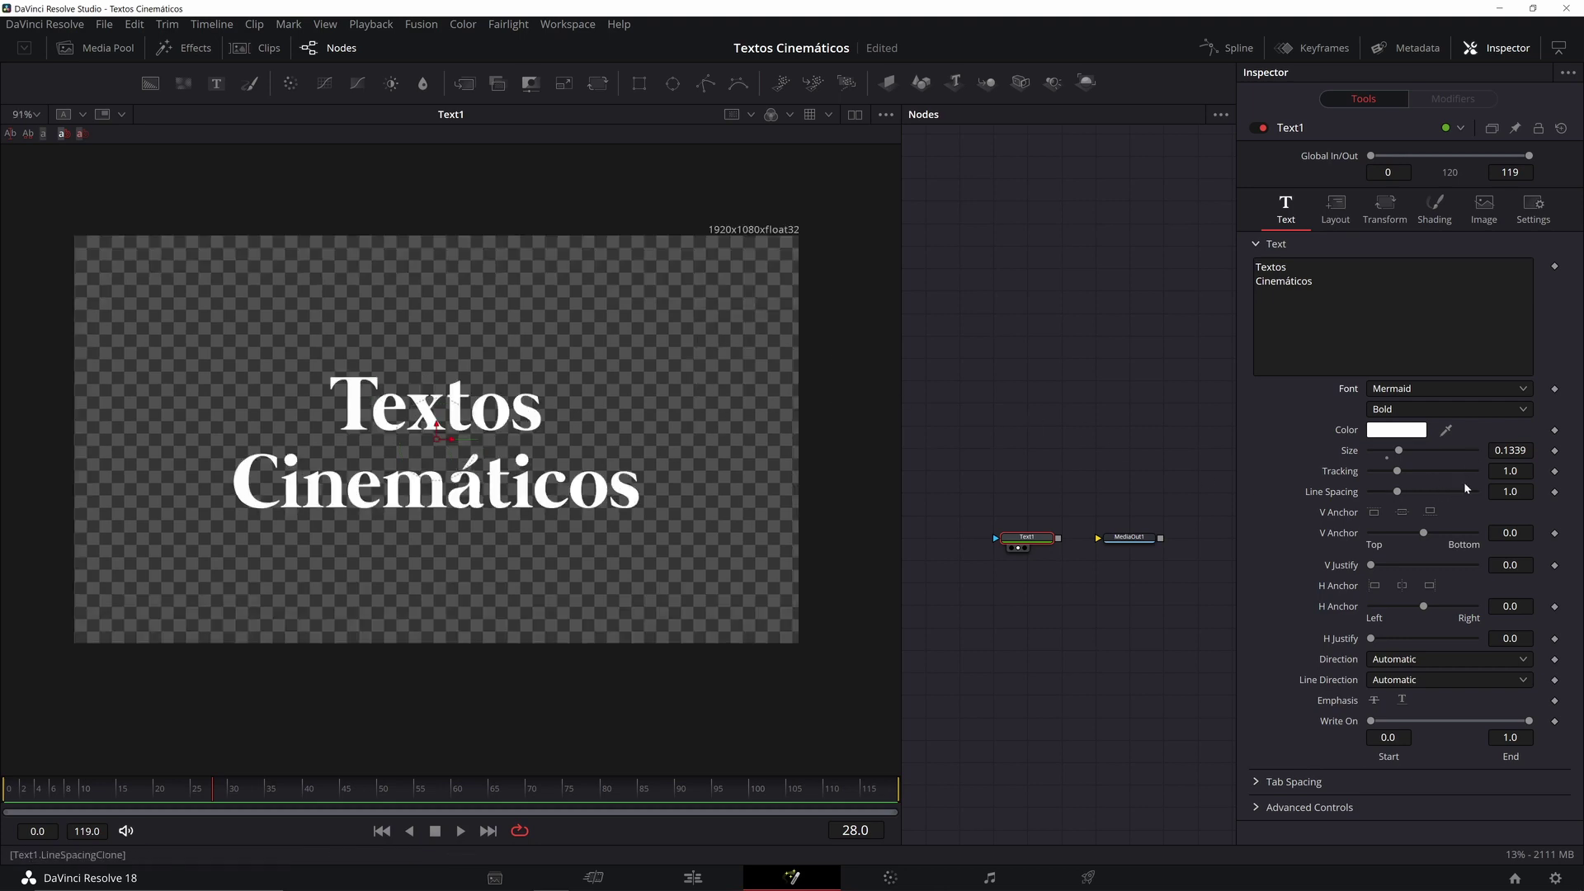
Step: Replace the Text1 wording with "TEXTOS CINEMÁTICOS" in capitals on two lines and set the line spacing to 1.0
{"action": "type", "text": "TEXTOS"}
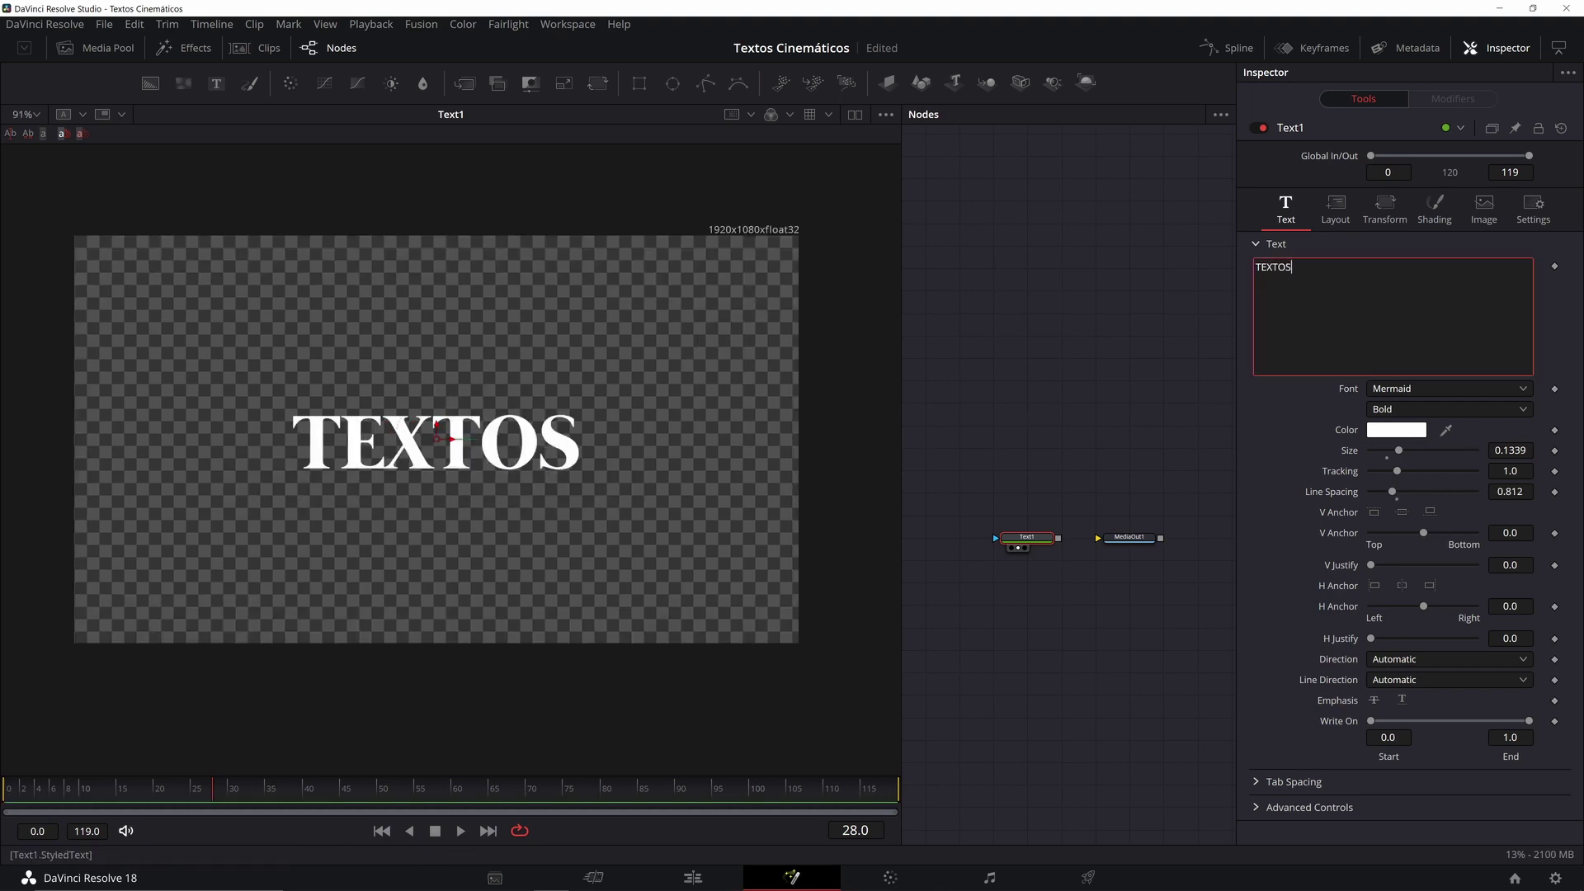
{"action": "key", "text": "Return"}
{"action": "type", "text": "C"}
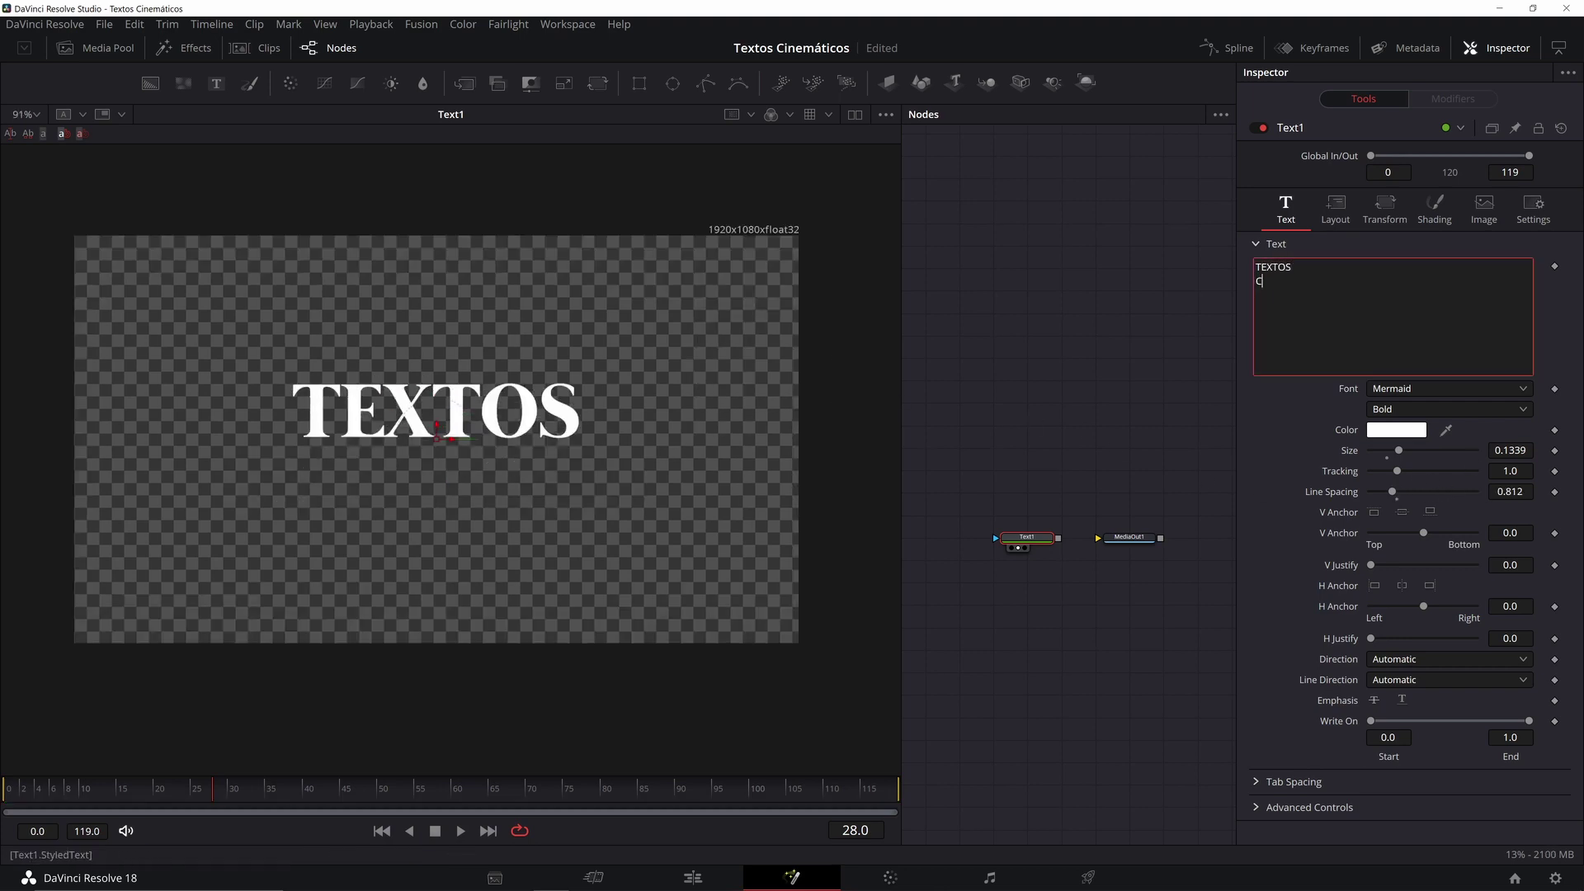
{"action": "type", "text": "IMN"}
{"action": "key", "text": "BackSpace"}
{"action": "key", "text": "BackSpace"}
{"action": "type", "text": "NE"}
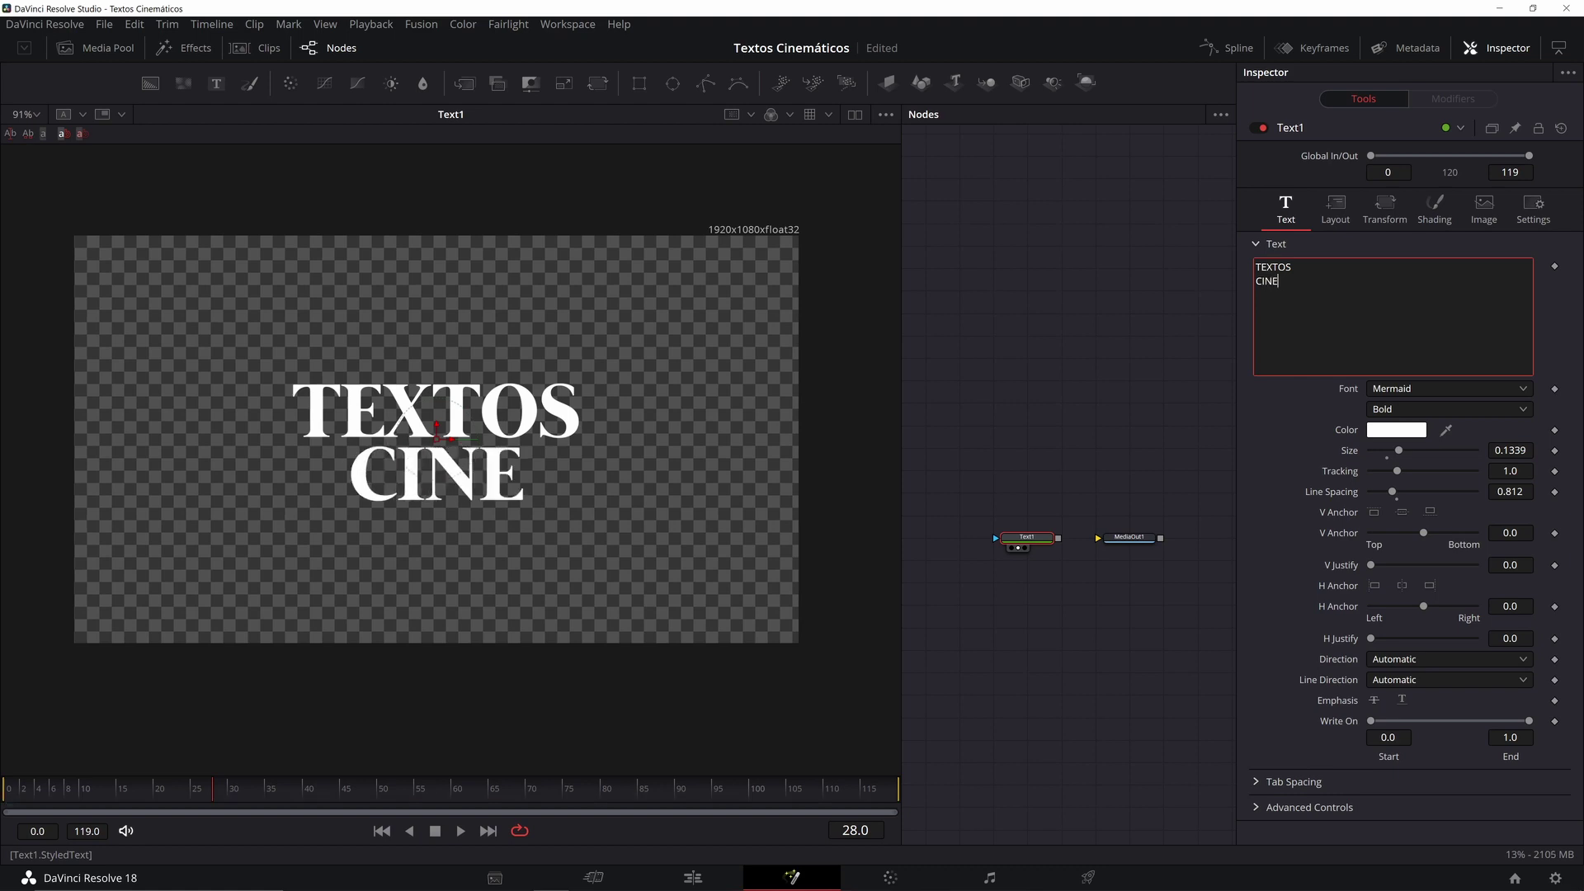
{"action": "type", "text": "MÁTICOS"}
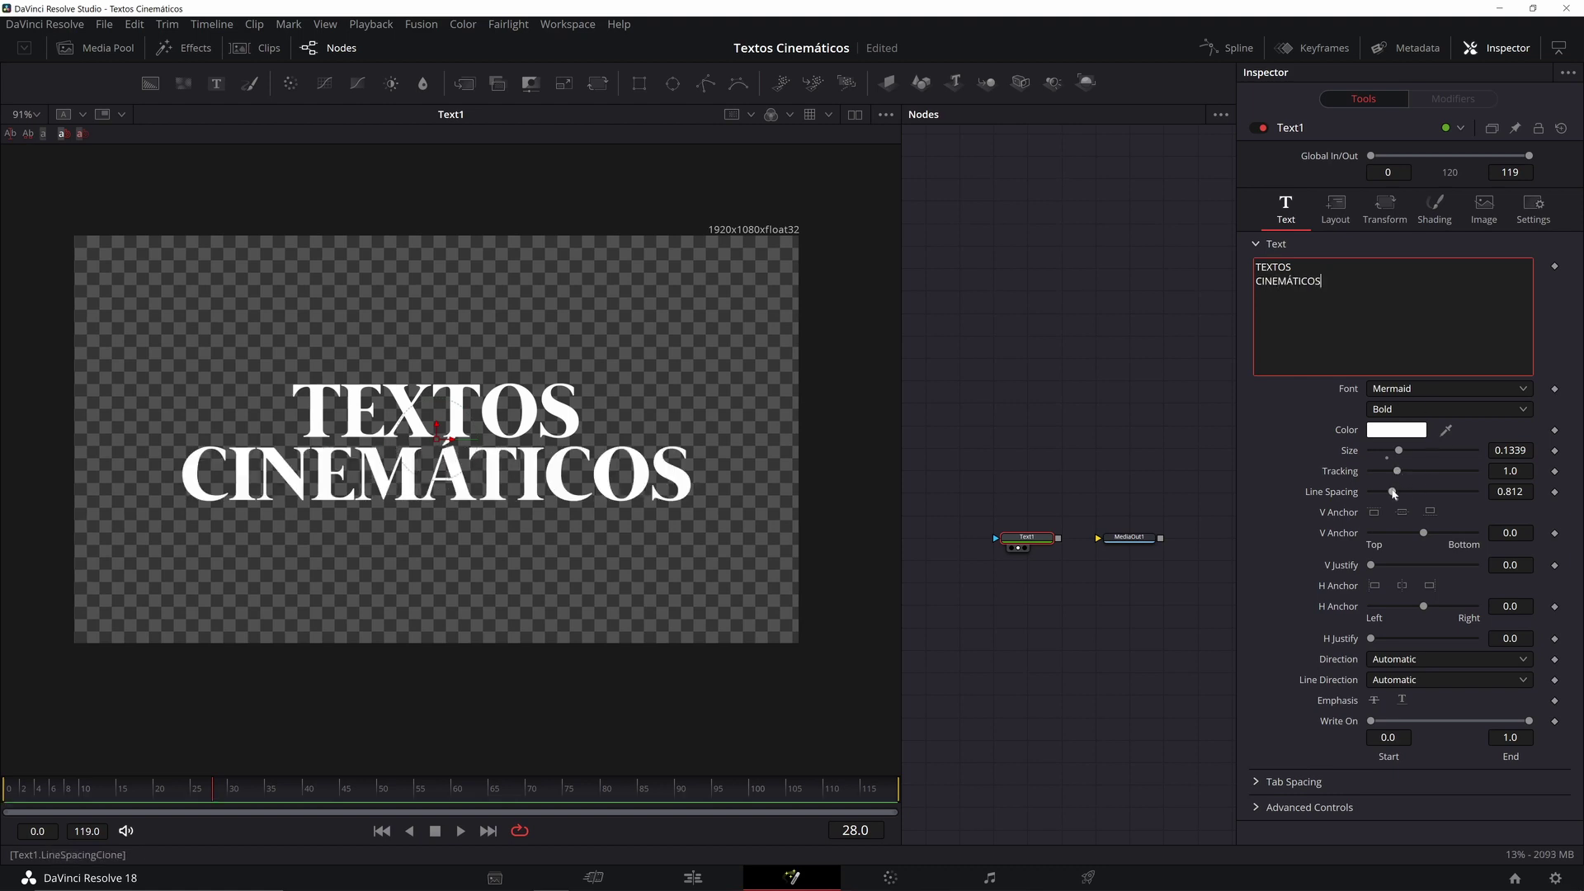
{"action": "left_click_drag", "start_coordinate": [1392, 491], "coordinate": [1396, 493]}
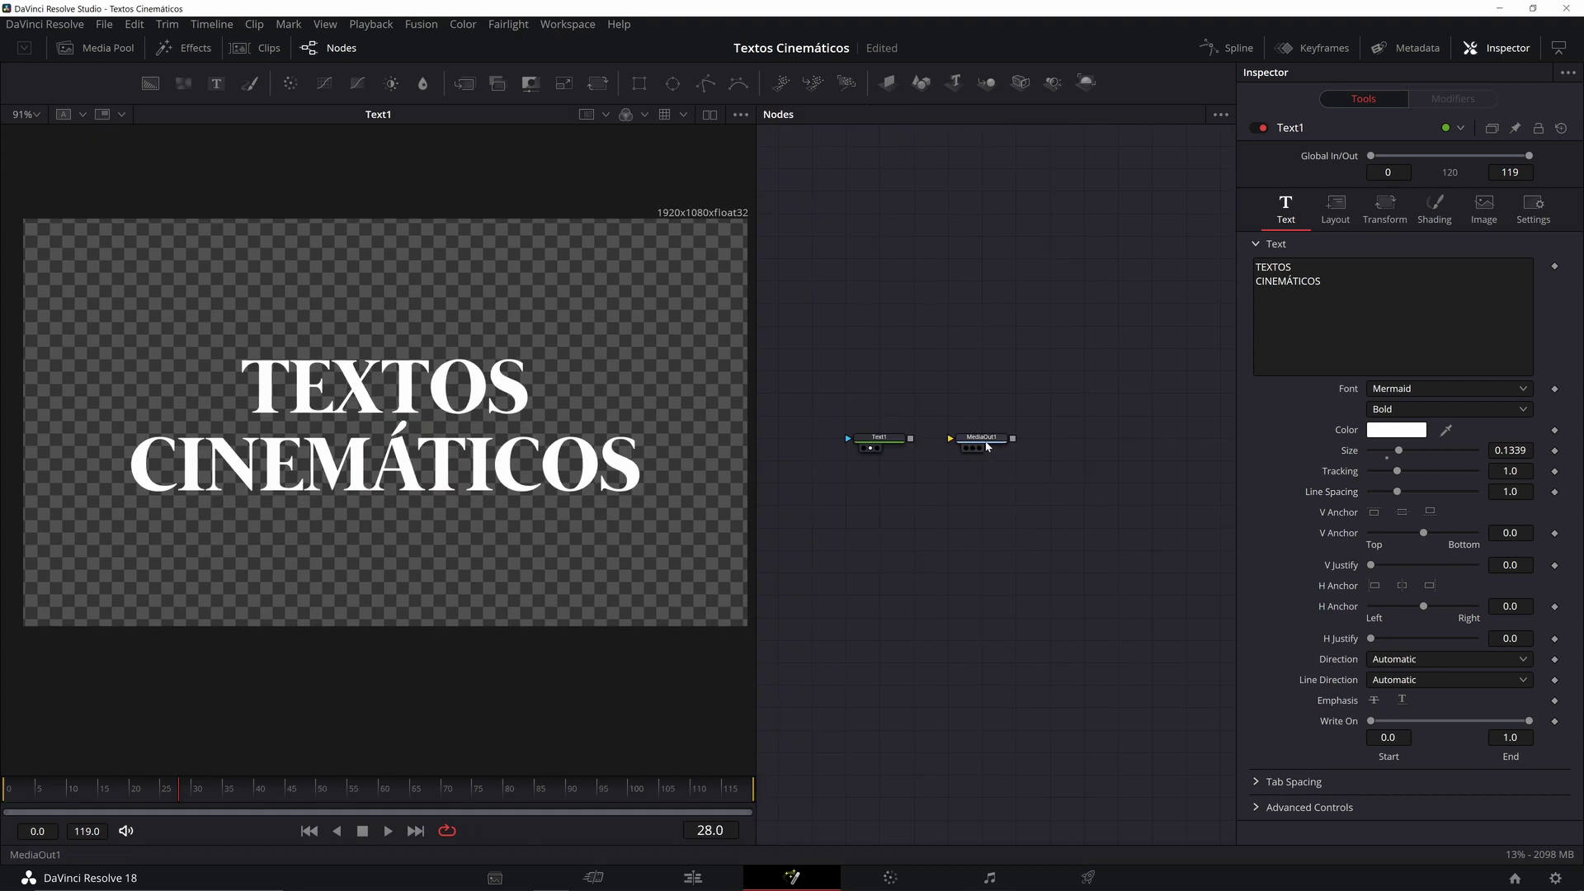
Step: Move the MediaOut1 node further right and add a Create Bump Map node connected after Text1
{"action": "left_click_drag", "start_coordinate": [987, 442], "coordinate": [1055, 441]}
{"action": "left_click", "coordinate": [1016, 394]}
{"action": "left_click", "coordinate": [874, 438]}
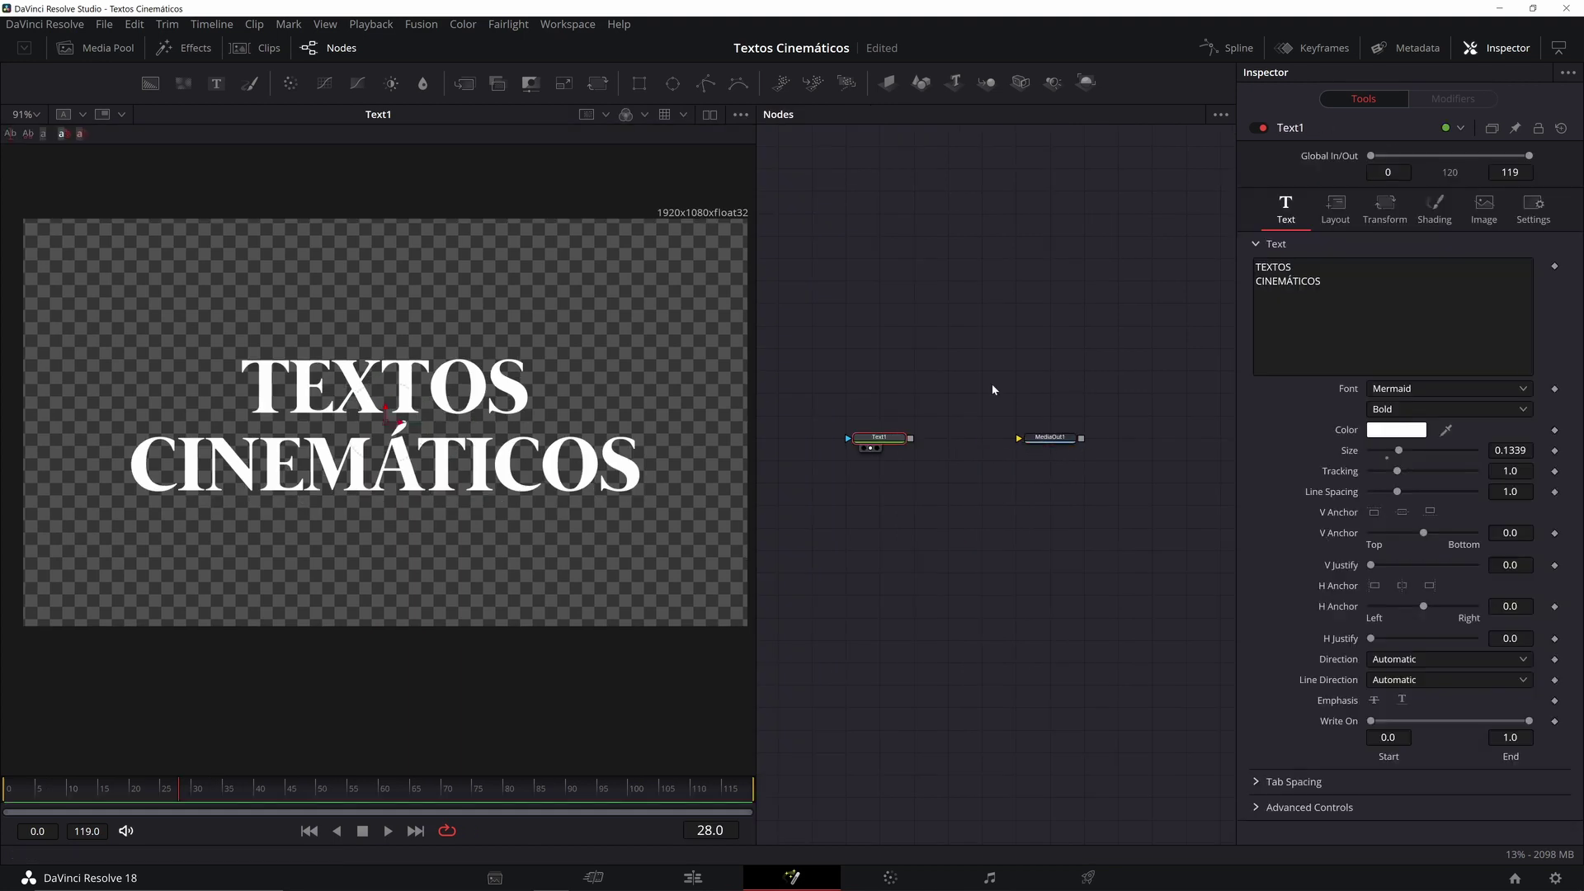
{"action": "key", "text": "shift+space"}
{"action": "type", "text": "CREA"}
{"action": "key", "text": "Return"}
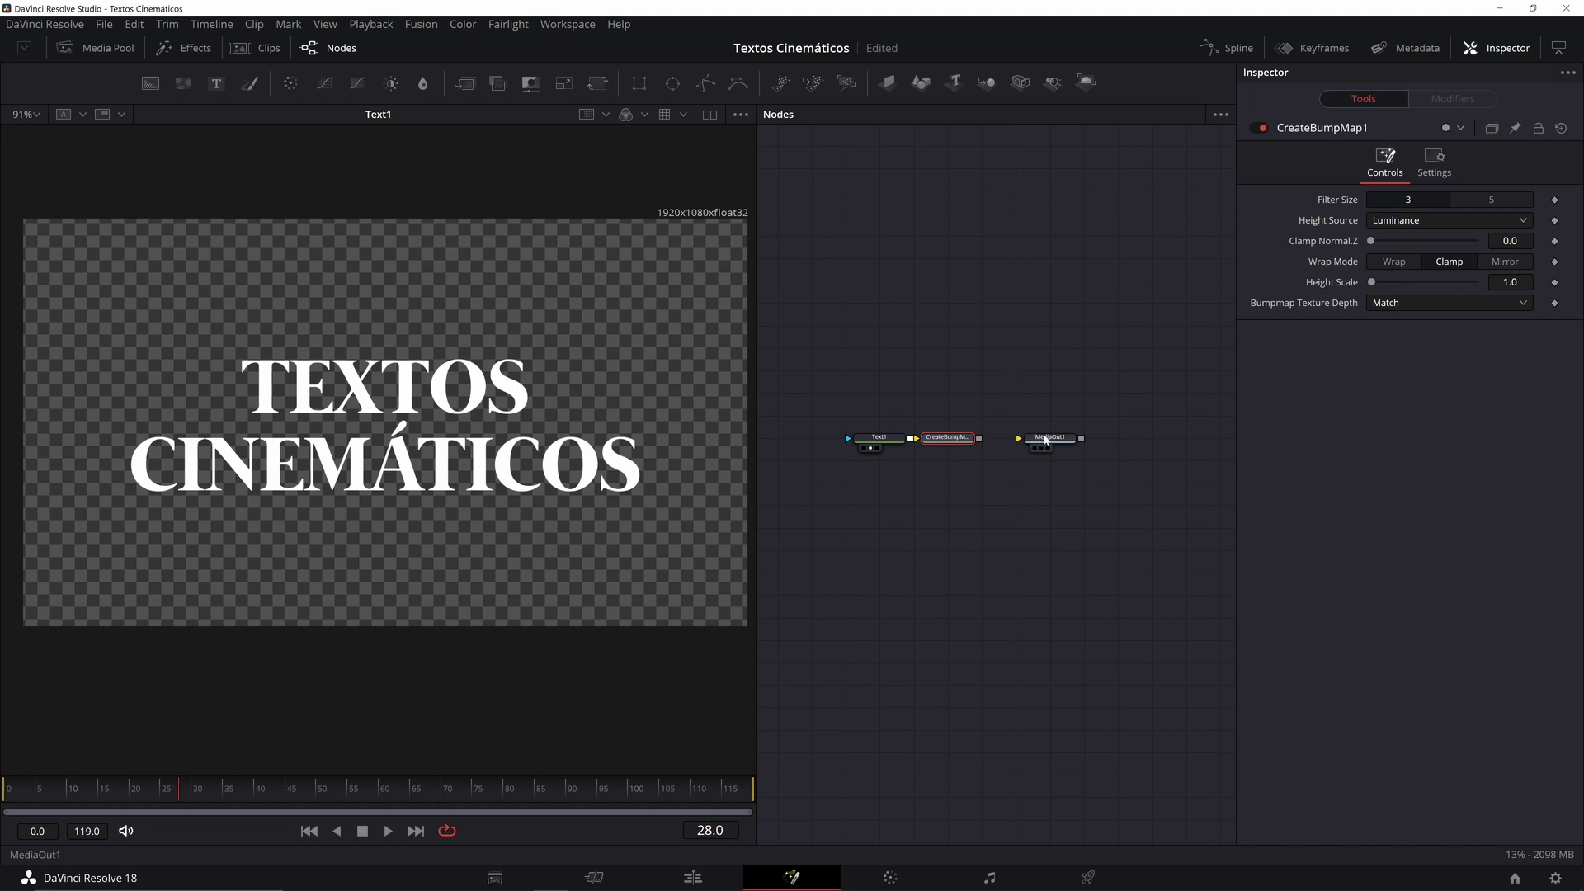
Step: Spread the CreateBumpMap1 and MediaOut1 nodes further apart to the right and display the bump map in the viewer
{"action": "left_click_drag", "start_coordinate": [1044, 439], "coordinate": [1103, 442]}
{"action": "left_click_drag", "start_coordinate": [932, 440], "coordinate": [966, 439]}
{"action": "left_click_drag", "start_coordinate": [526, 352], "coordinate": [528, 351]}
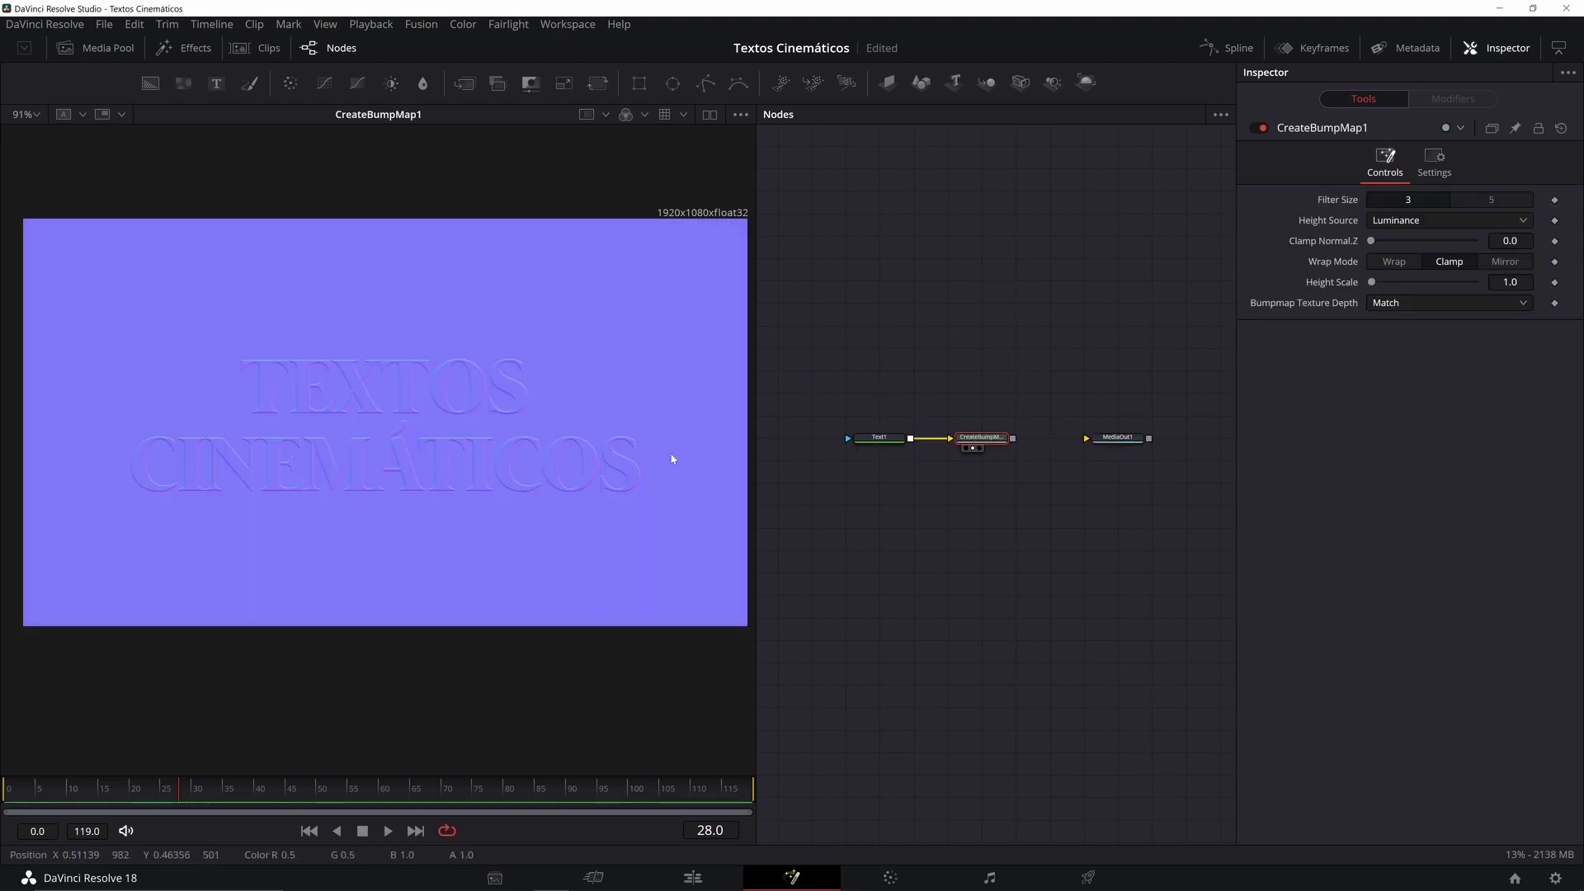
{"action": "left_click_drag", "start_coordinate": [535, 378], "coordinate": [550, 329]}
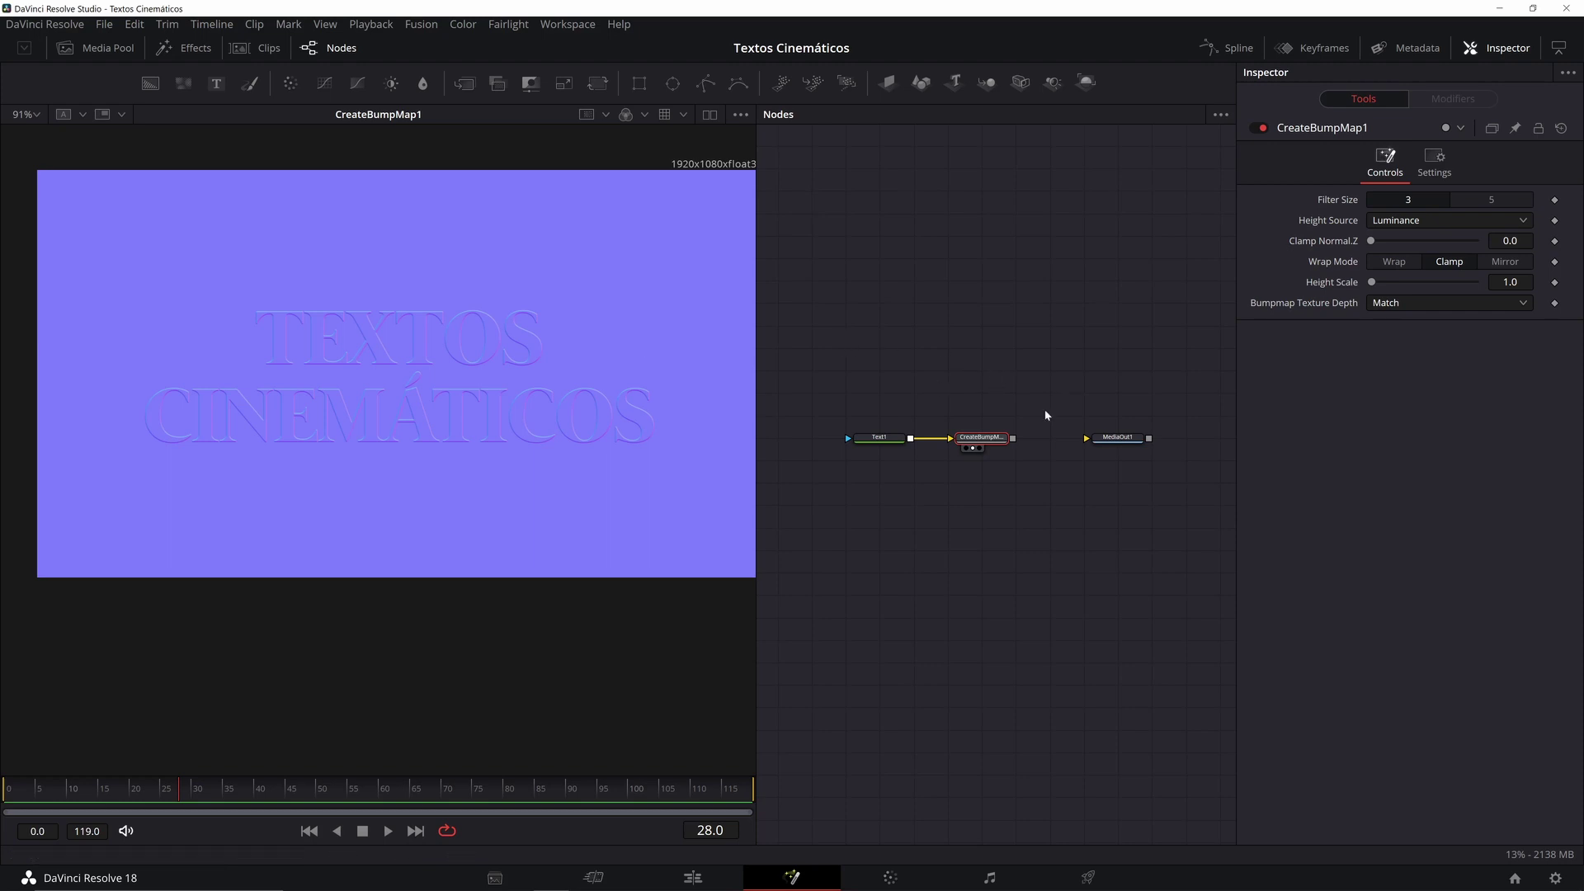
{"action": "left_click_drag", "start_coordinate": [1120, 437], "coordinate": [1153, 437]}
{"action": "left_click", "coordinate": [1003, 371]}
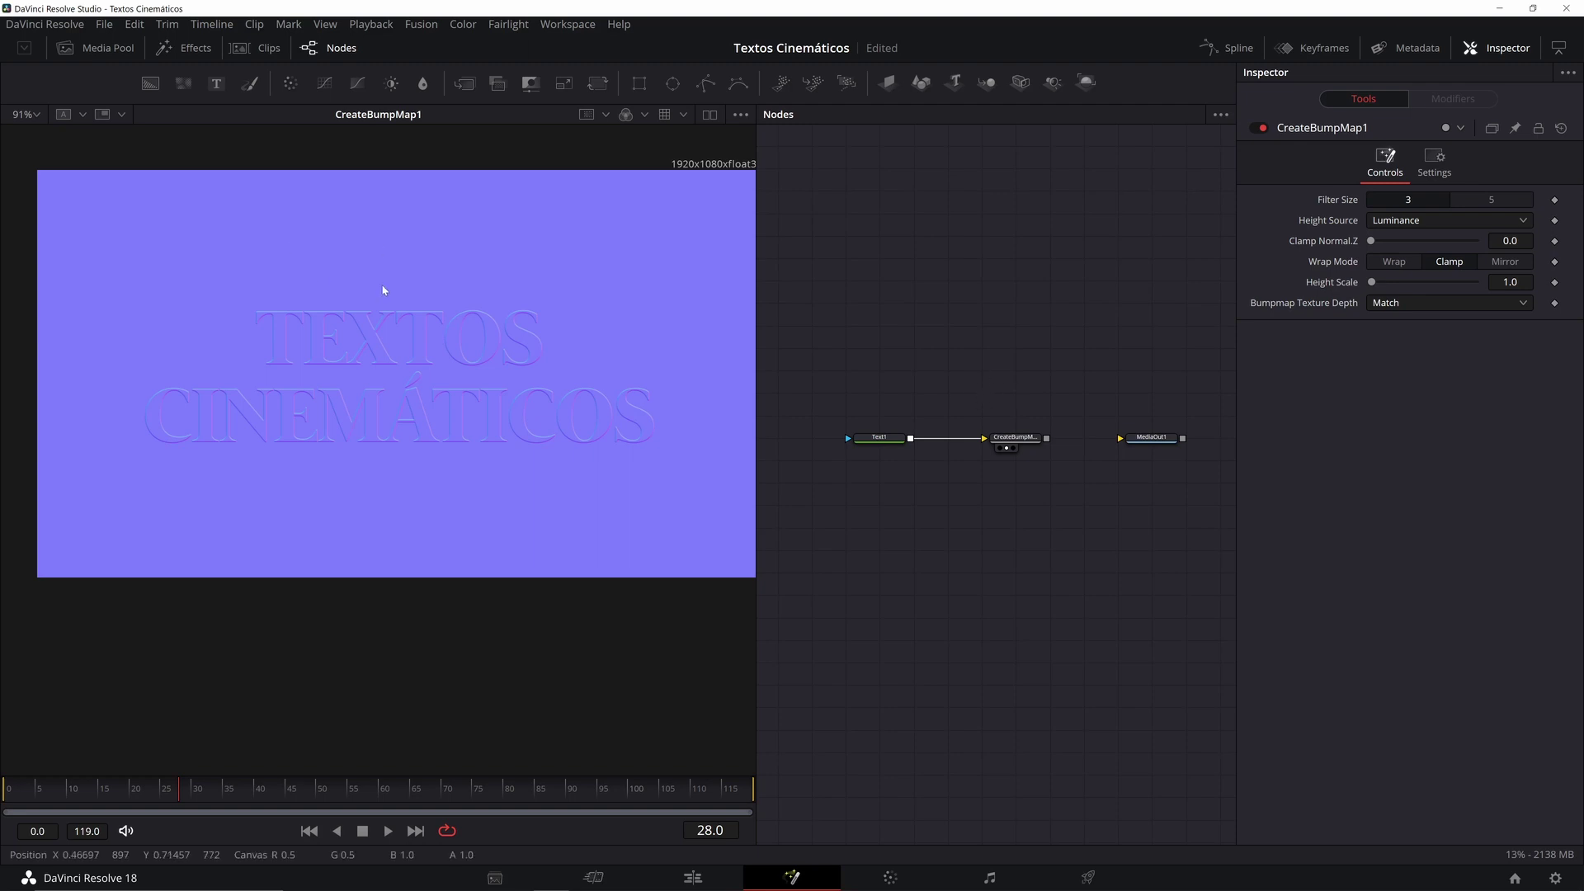
Step: Set the height scale of CreateBumpMap1 to 100
{"action": "scroll", "coordinate": [342, 315], "scroll_direction": "up", "scroll_amount": 5}
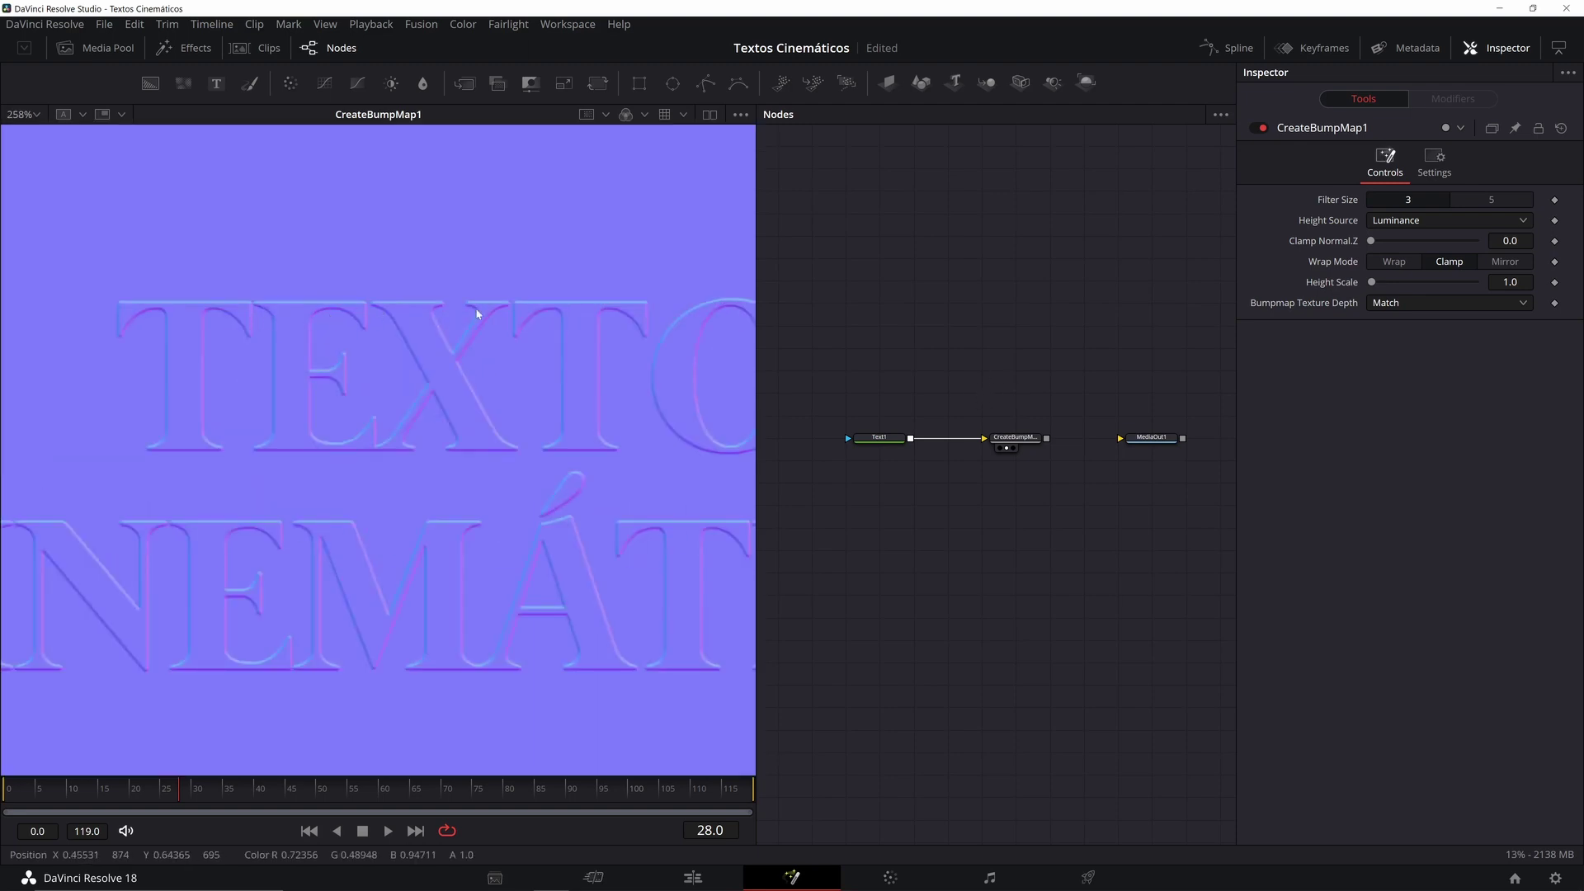
{"action": "scroll", "coordinate": [550, 454], "scroll_direction": "down", "scroll_amount": 5}
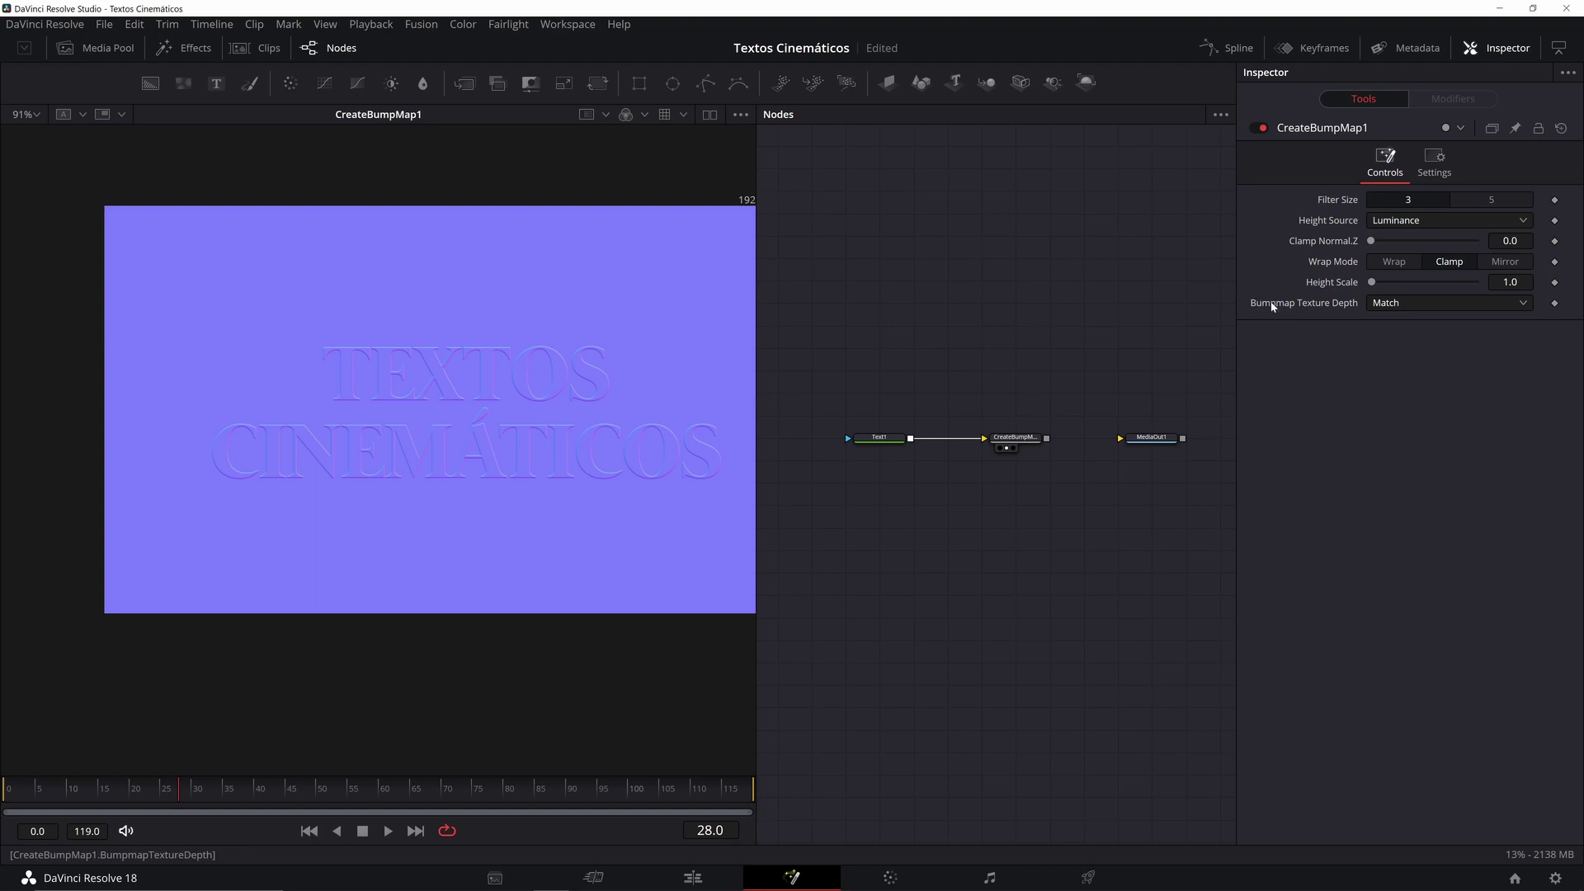
{"action": "left_click_drag", "start_coordinate": [1371, 282], "coordinate": [1419, 289]}
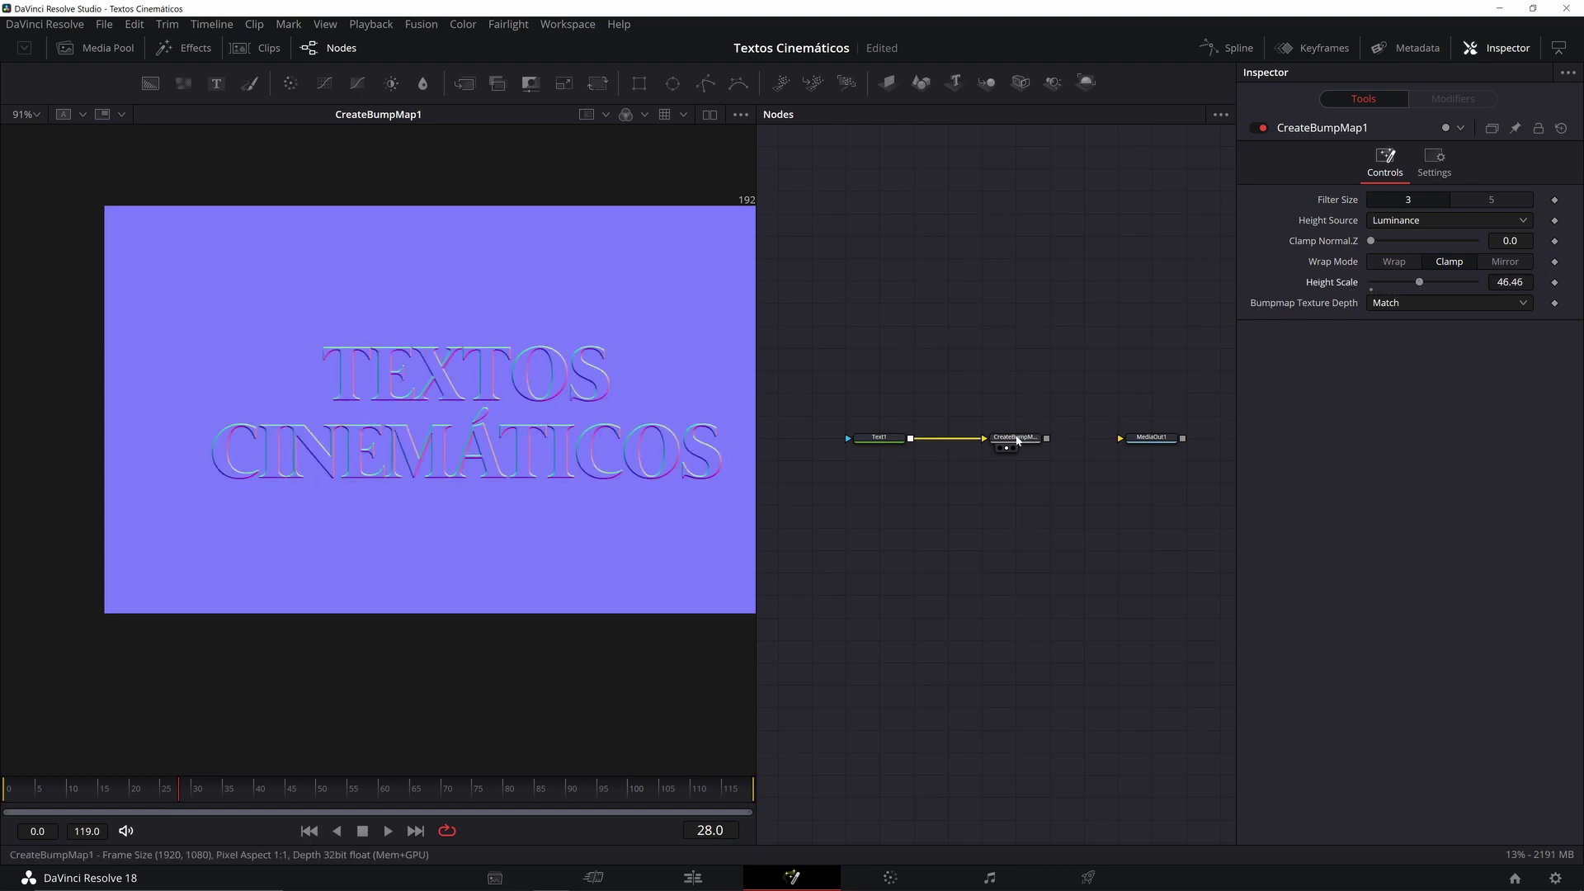
{"action": "left_click", "coordinate": [1017, 438]}
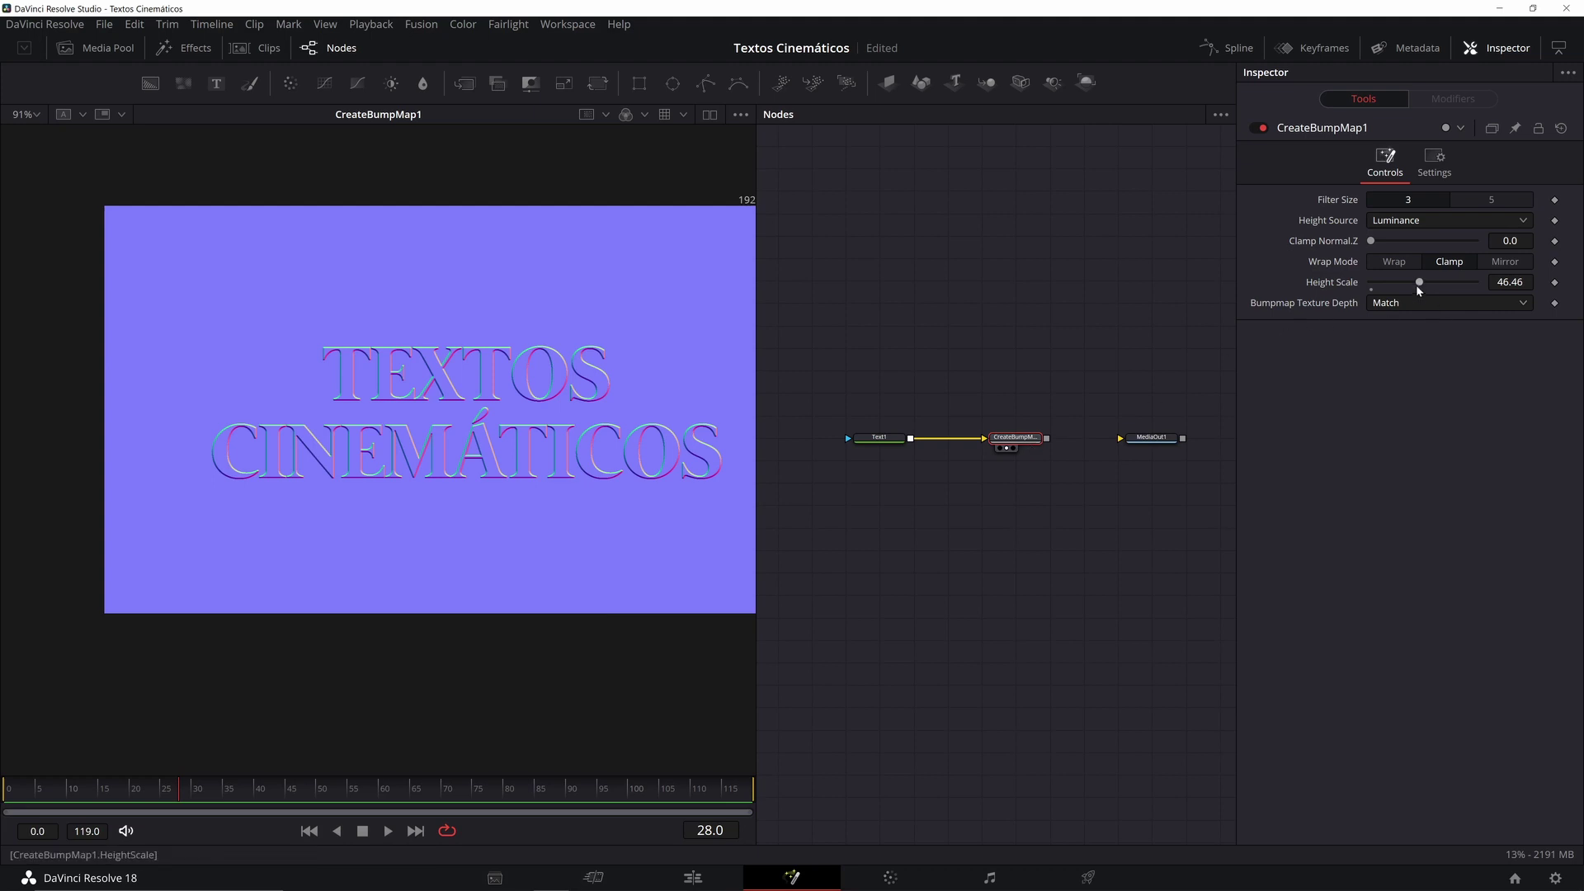
{"action": "left_click_drag", "start_coordinate": [1422, 284], "coordinate": [1461, 287]}
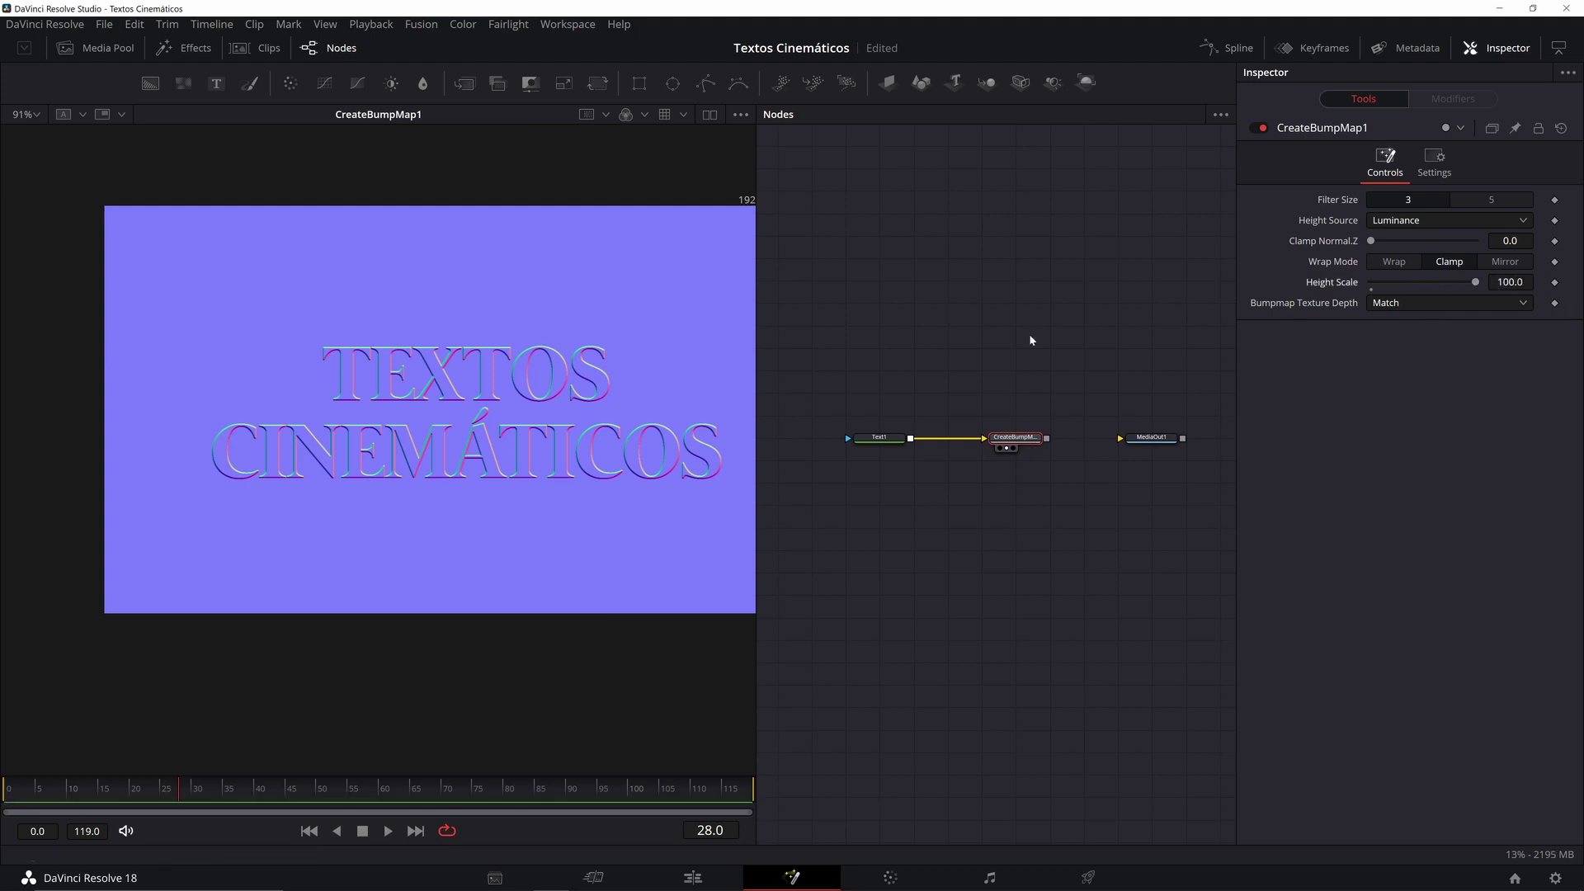
Step: Inspect the letter edges of the bump map and set its texture depth to float32
{"action": "scroll", "coordinate": [500, 377], "scroll_direction": "up", "scroll_amount": 1}
{"action": "left_click_drag", "start_coordinate": [463, 377], "coordinate": [450, 345]}
{"action": "scroll", "coordinate": [450, 345], "scroll_direction": "down", "scroll_amount": 1}
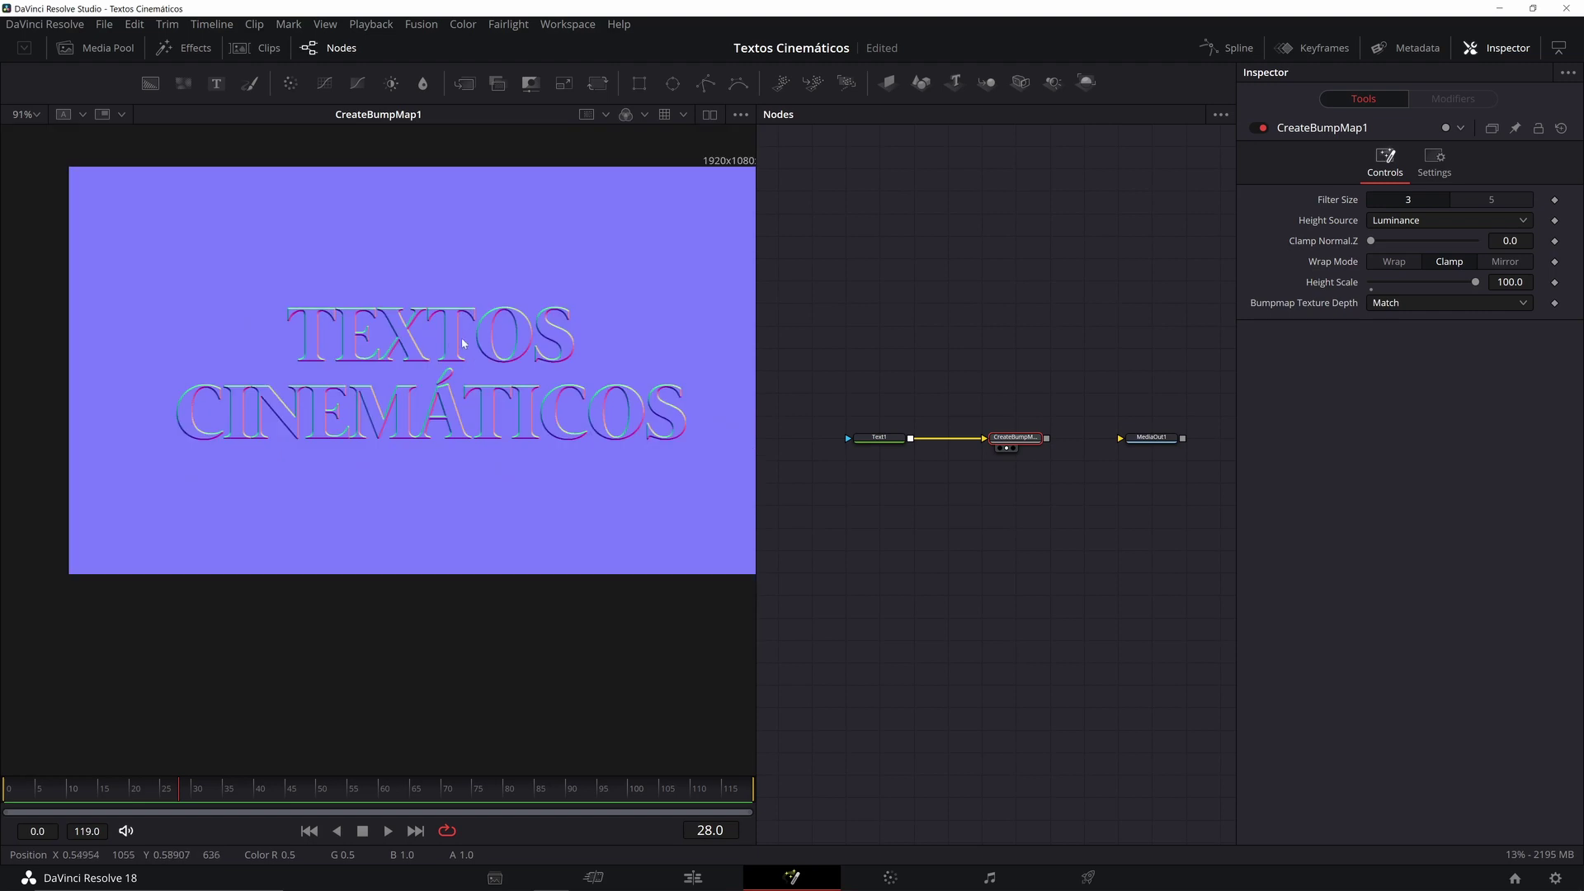
{"action": "scroll", "coordinate": [350, 382], "scroll_direction": "up", "scroll_amount": 2}
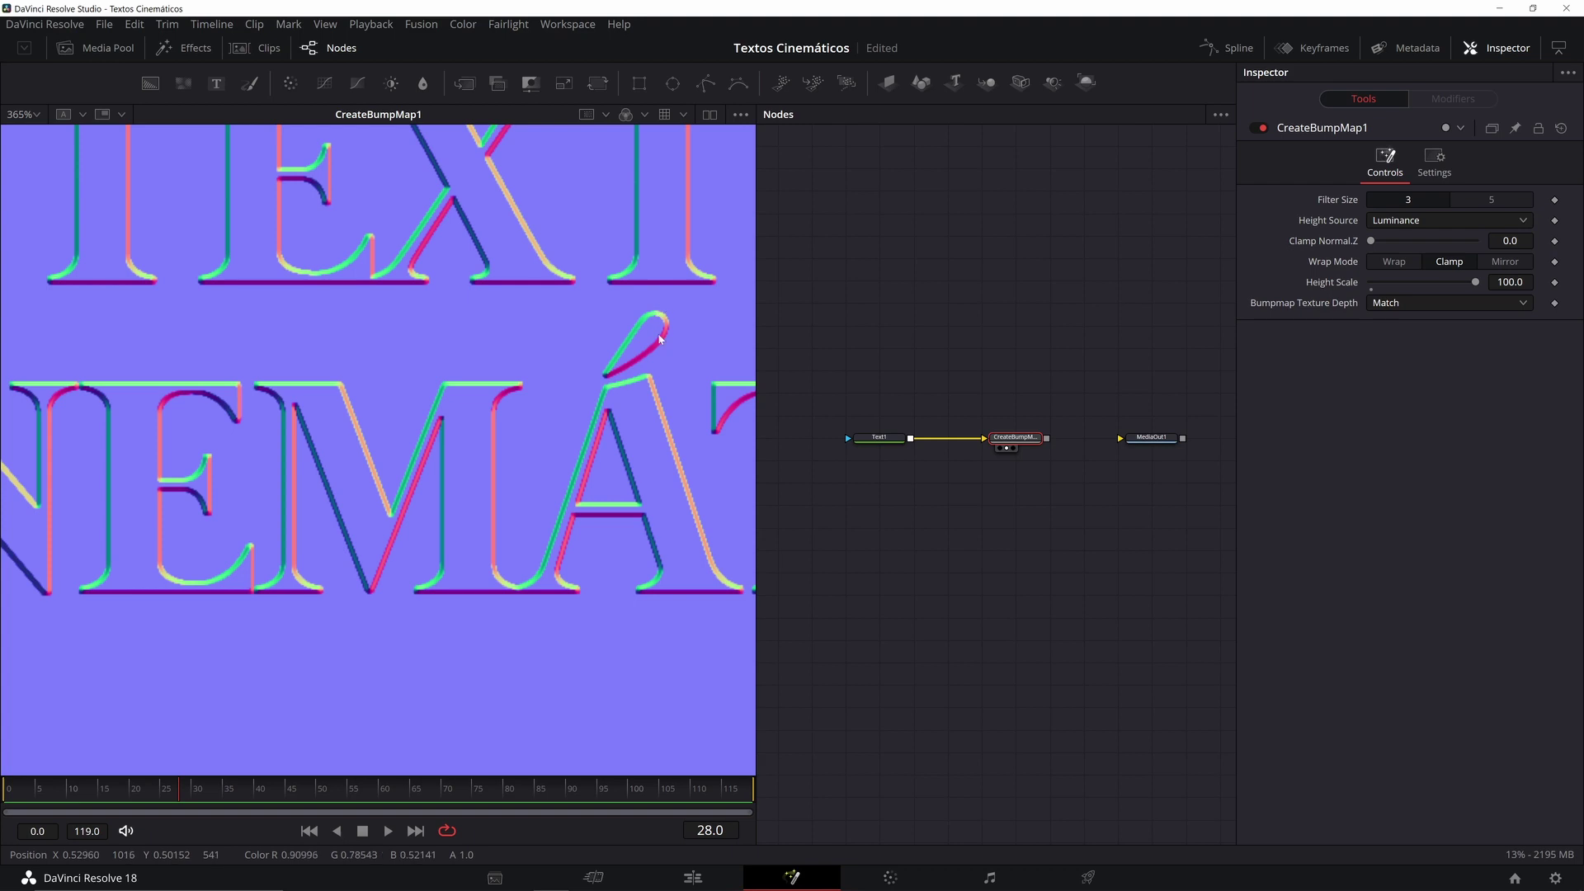
{"action": "scroll", "coordinate": [584, 390], "scroll_direction": "down", "scroll_amount": 1}
{"action": "scroll", "coordinate": [585, 390], "scroll_direction": "down", "scroll_amount": 2}
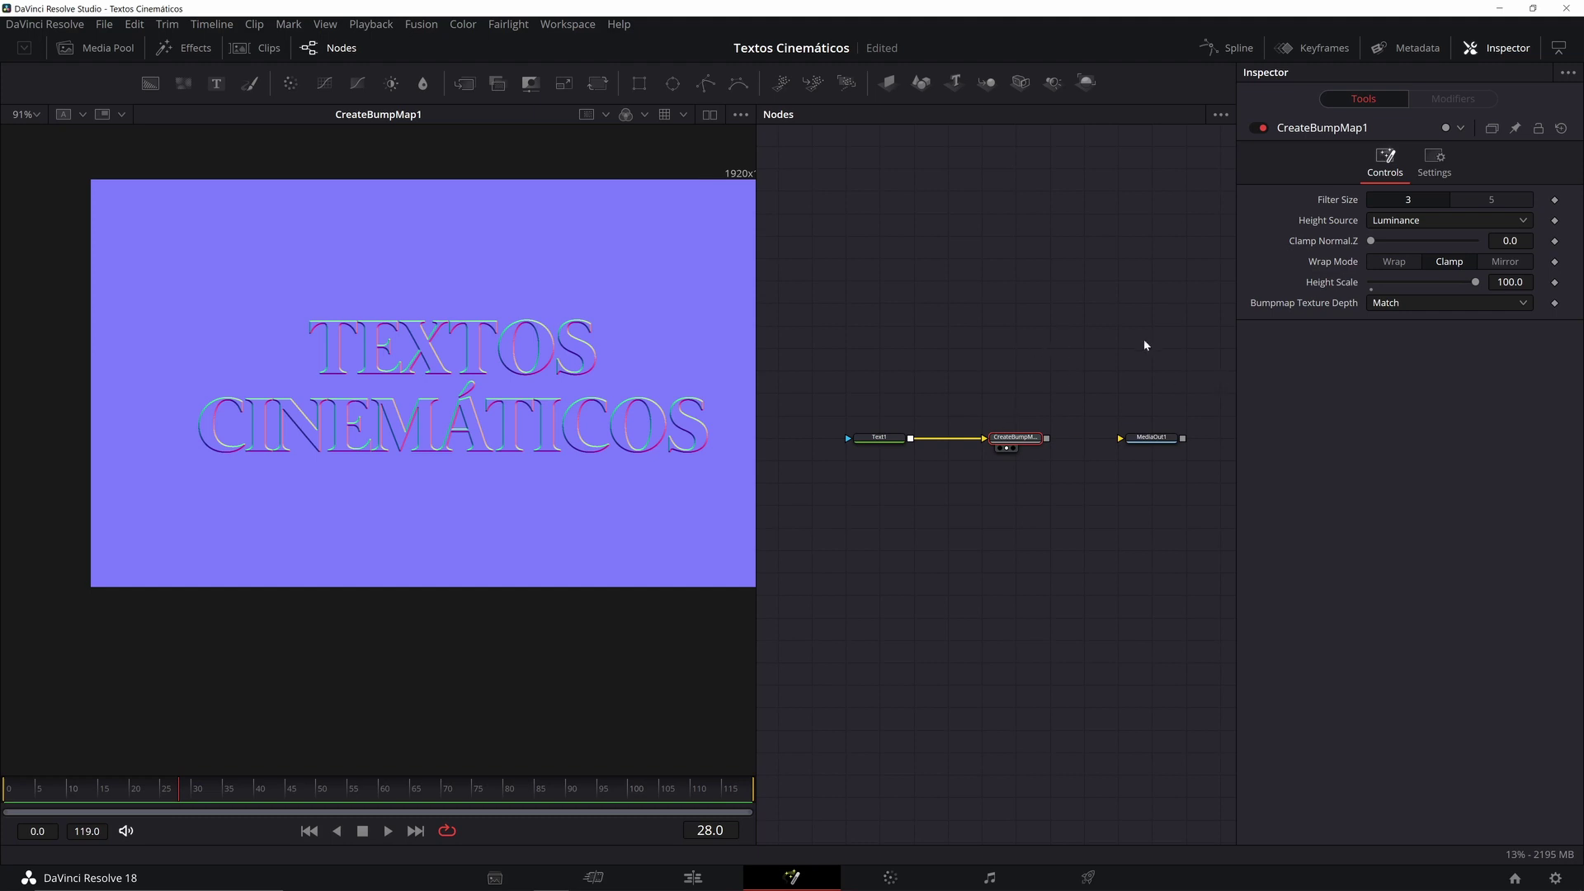
{"action": "left_click", "coordinate": [1431, 306]}
{"action": "left_click", "coordinate": [1411, 401]}
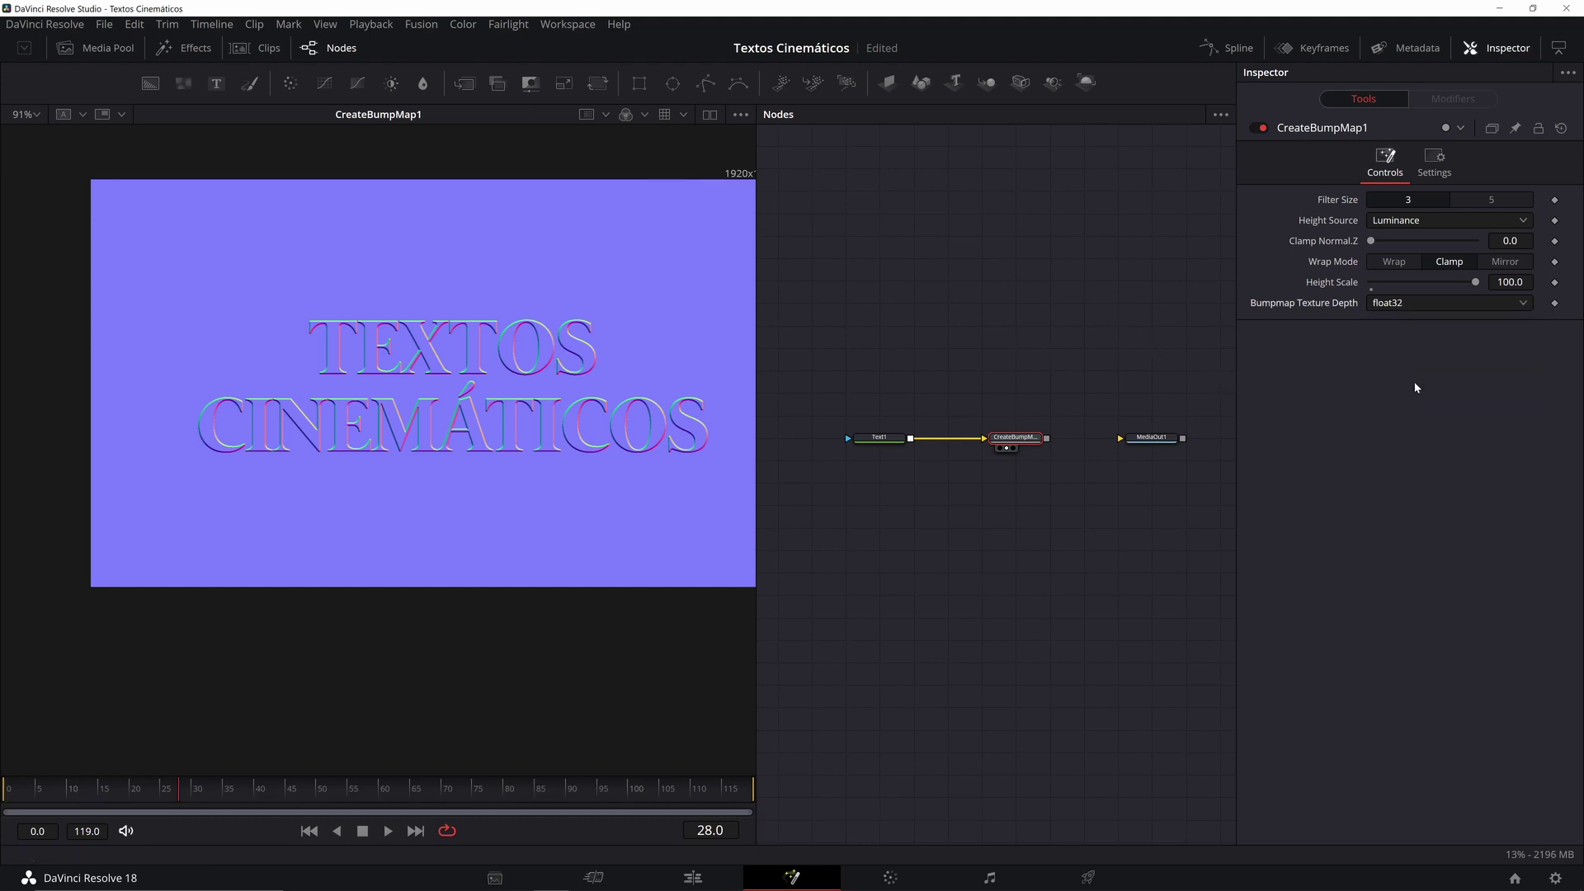
{"action": "left_click", "coordinate": [1414, 305]}
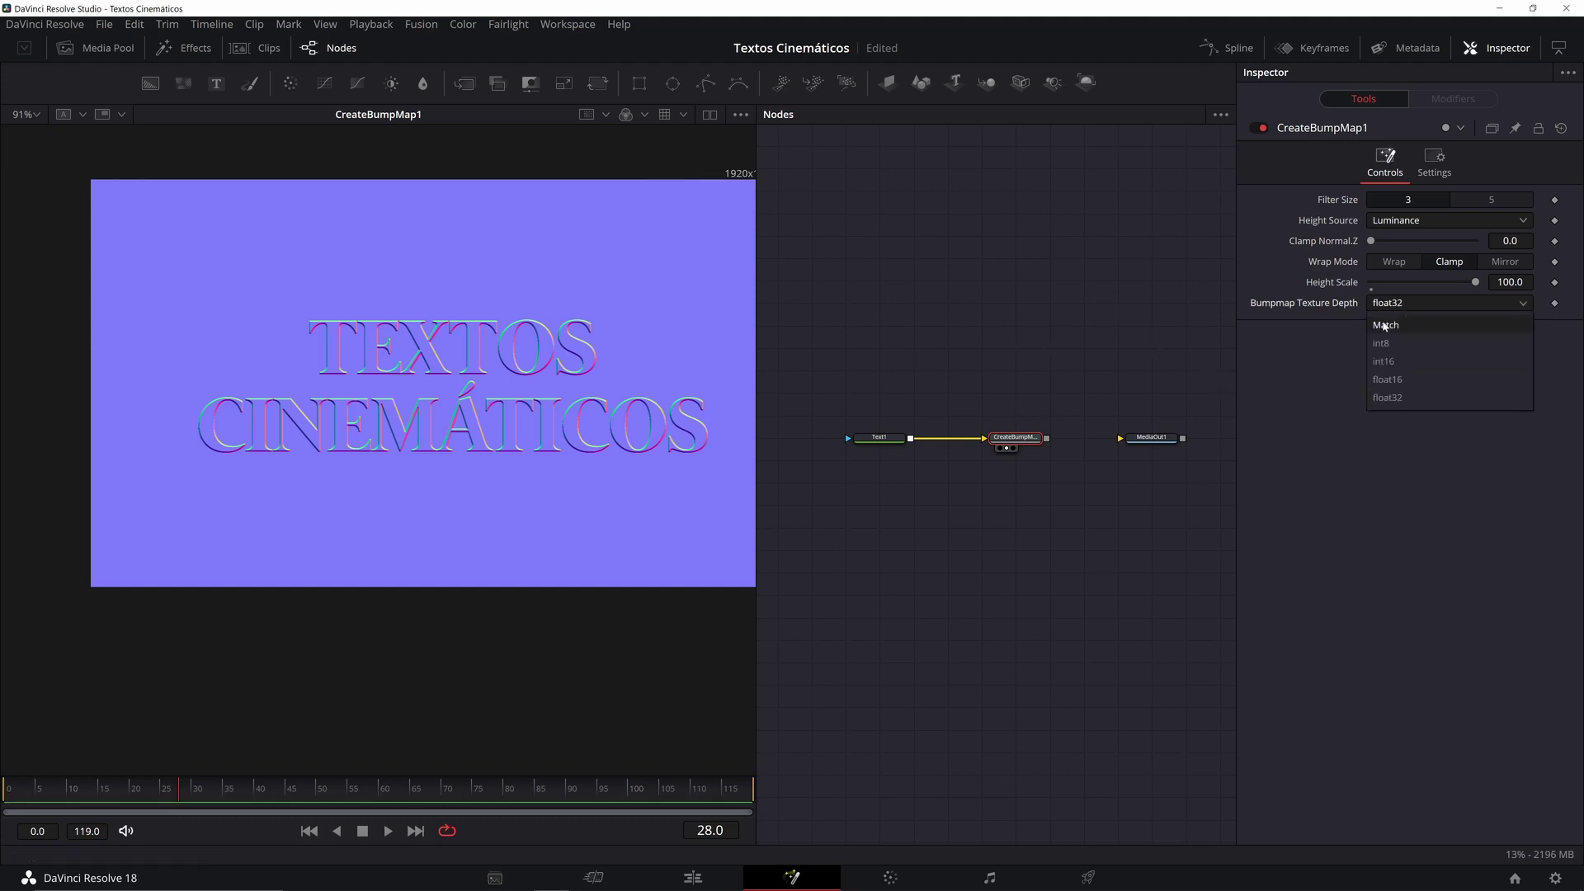
{"action": "left_click", "coordinate": [1320, 348]}
Step: Insert an Erode/Dilate node between Text1 and CreateBumpMap1
{"action": "left_click_drag", "start_coordinate": [724, 219], "coordinate": [533, 244]}
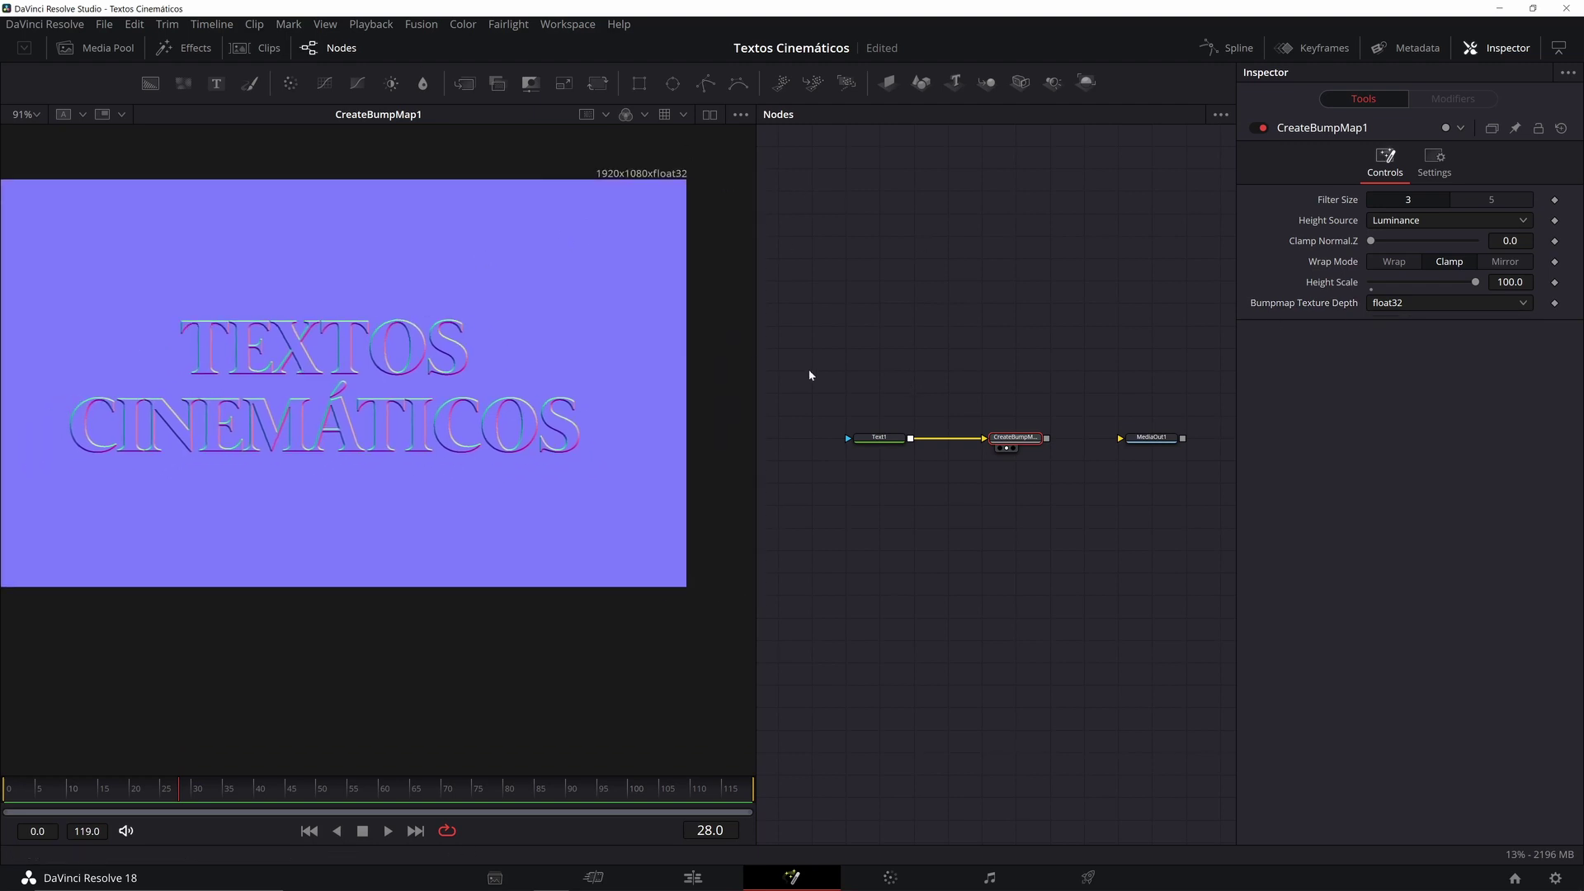
{"action": "left_click_drag", "start_coordinate": [459, 355], "coordinate": [473, 355]}
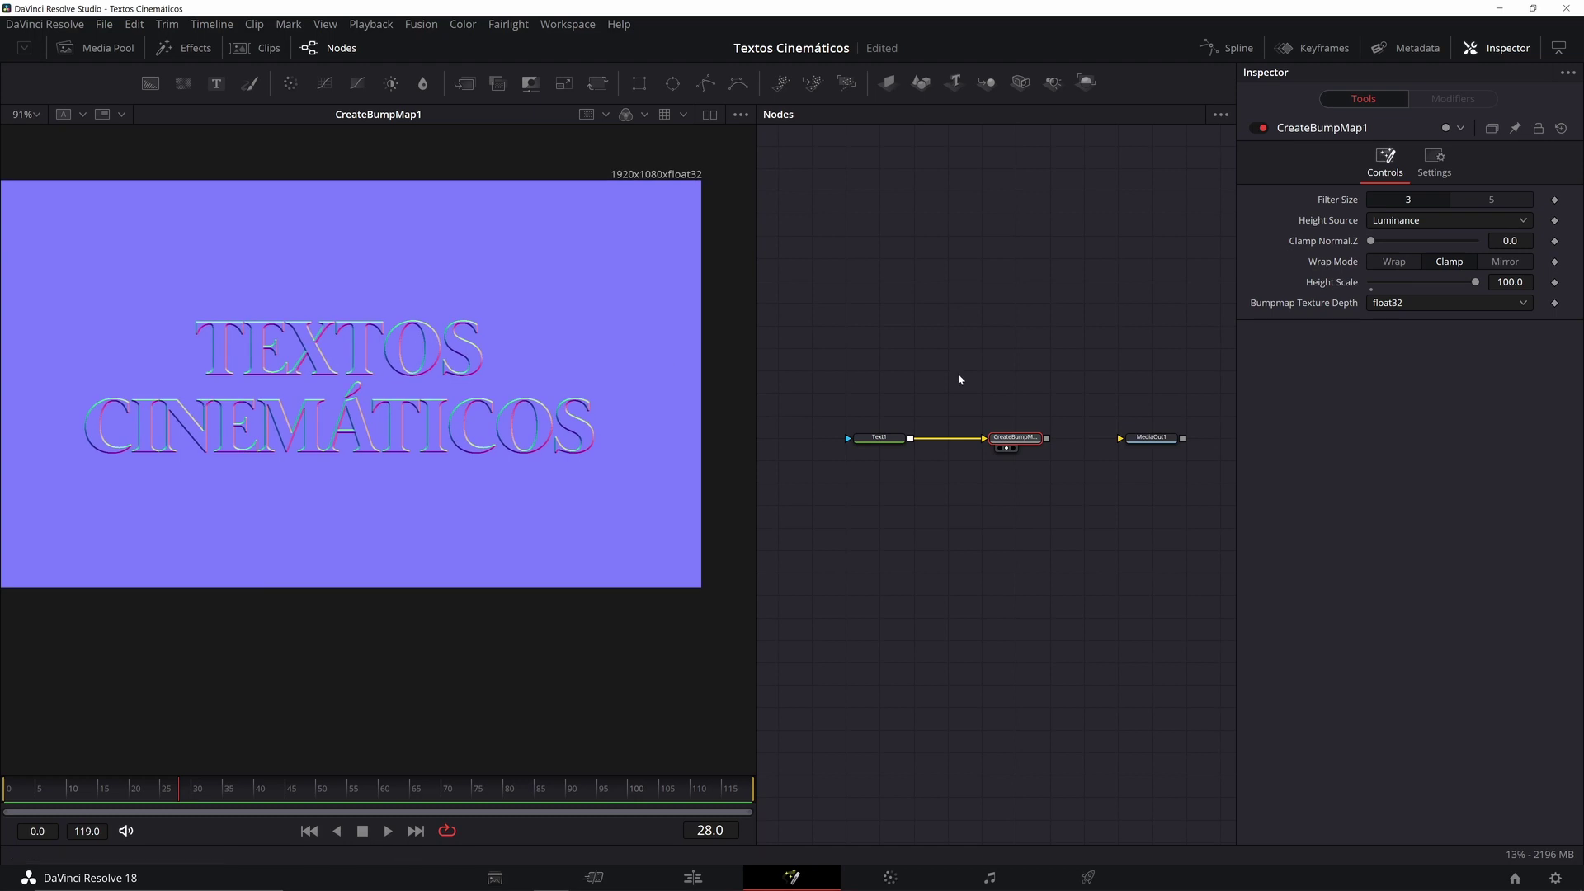
{"action": "left_click", "coordinate": [876, 438]}
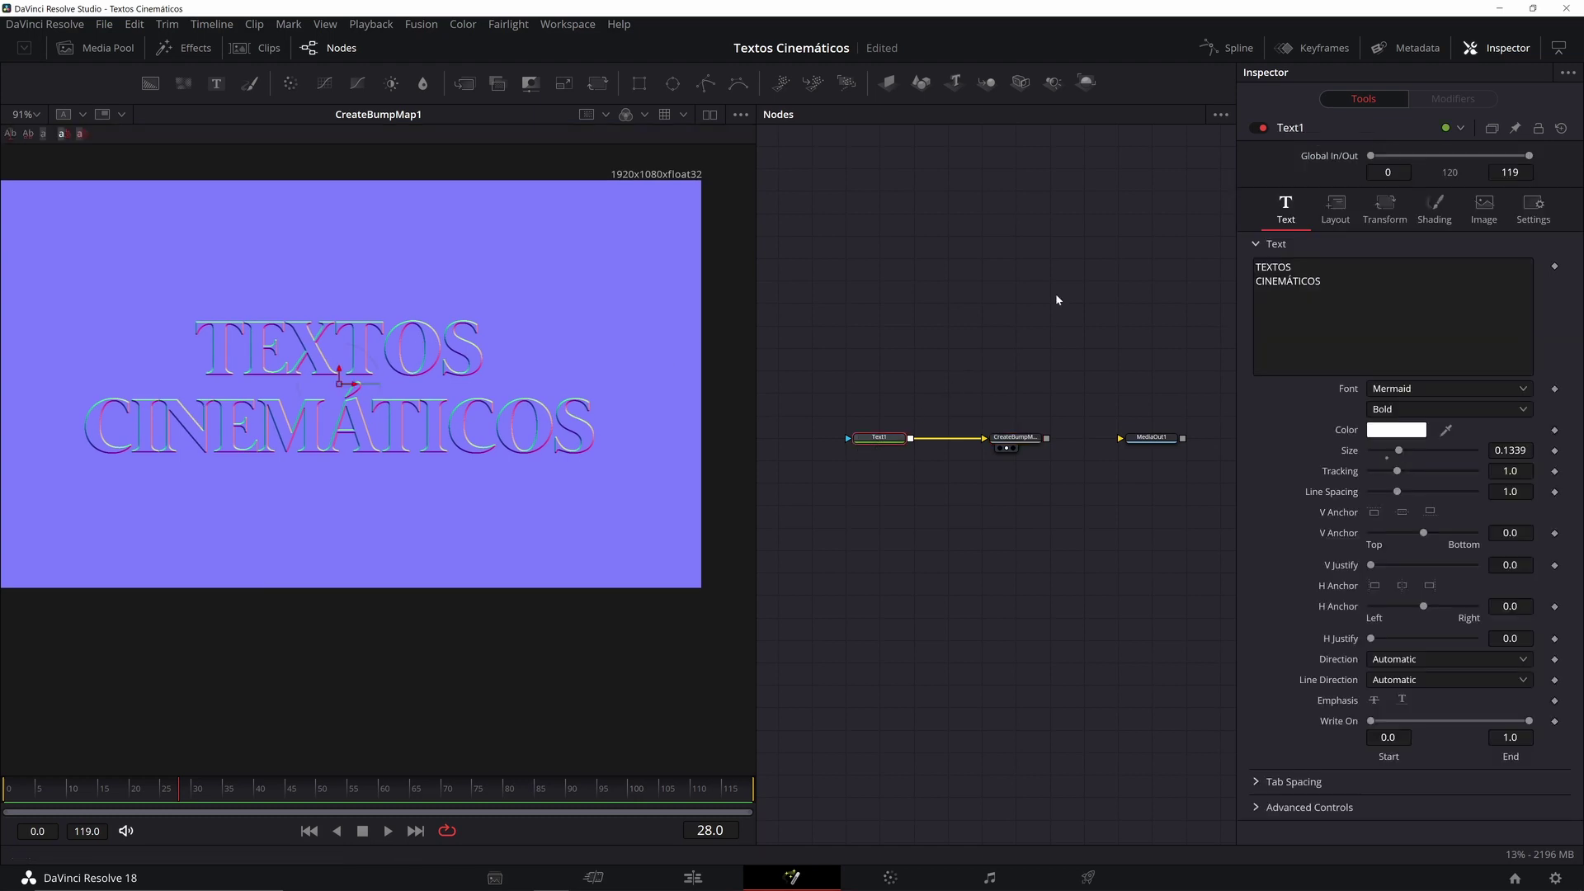
{"action": "key", "text": "shift+space"}
{"action": "type", "text": "ERO"}
{"action": "key", "text": "Return"}
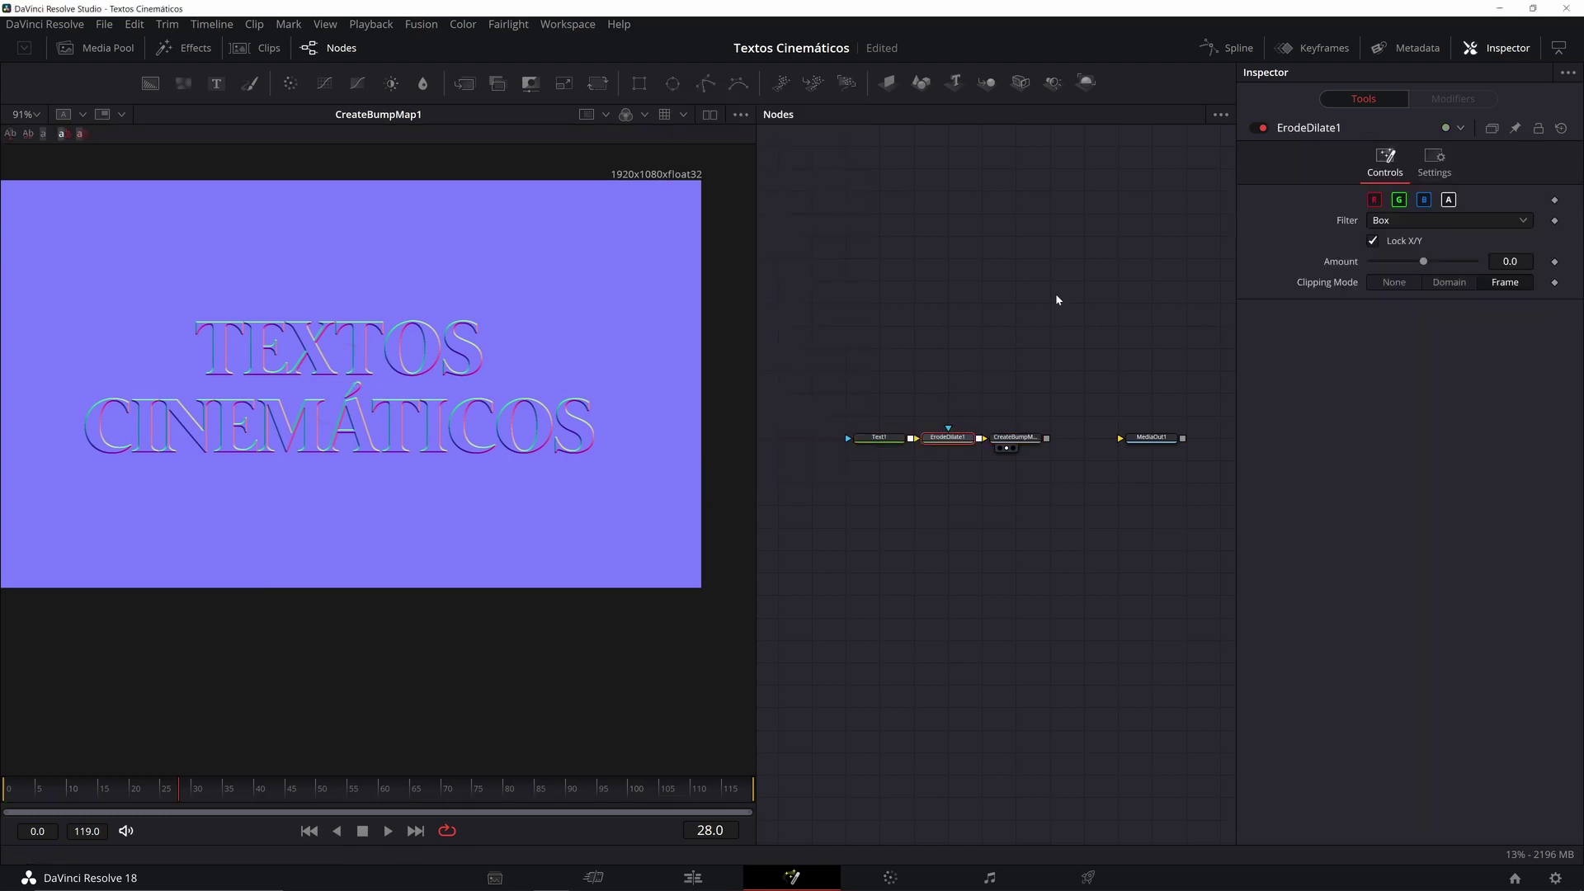
Step: Shift the Text1 node left so there is space between it and ErodeDilate1
{"action": "left_click_drag", "start_coordinate": [839, 353], "coordinate": [938, 450]}
{"action": "left_click_drag", "start_coordinate": [941, 437], "coordinate": [907, 436]}
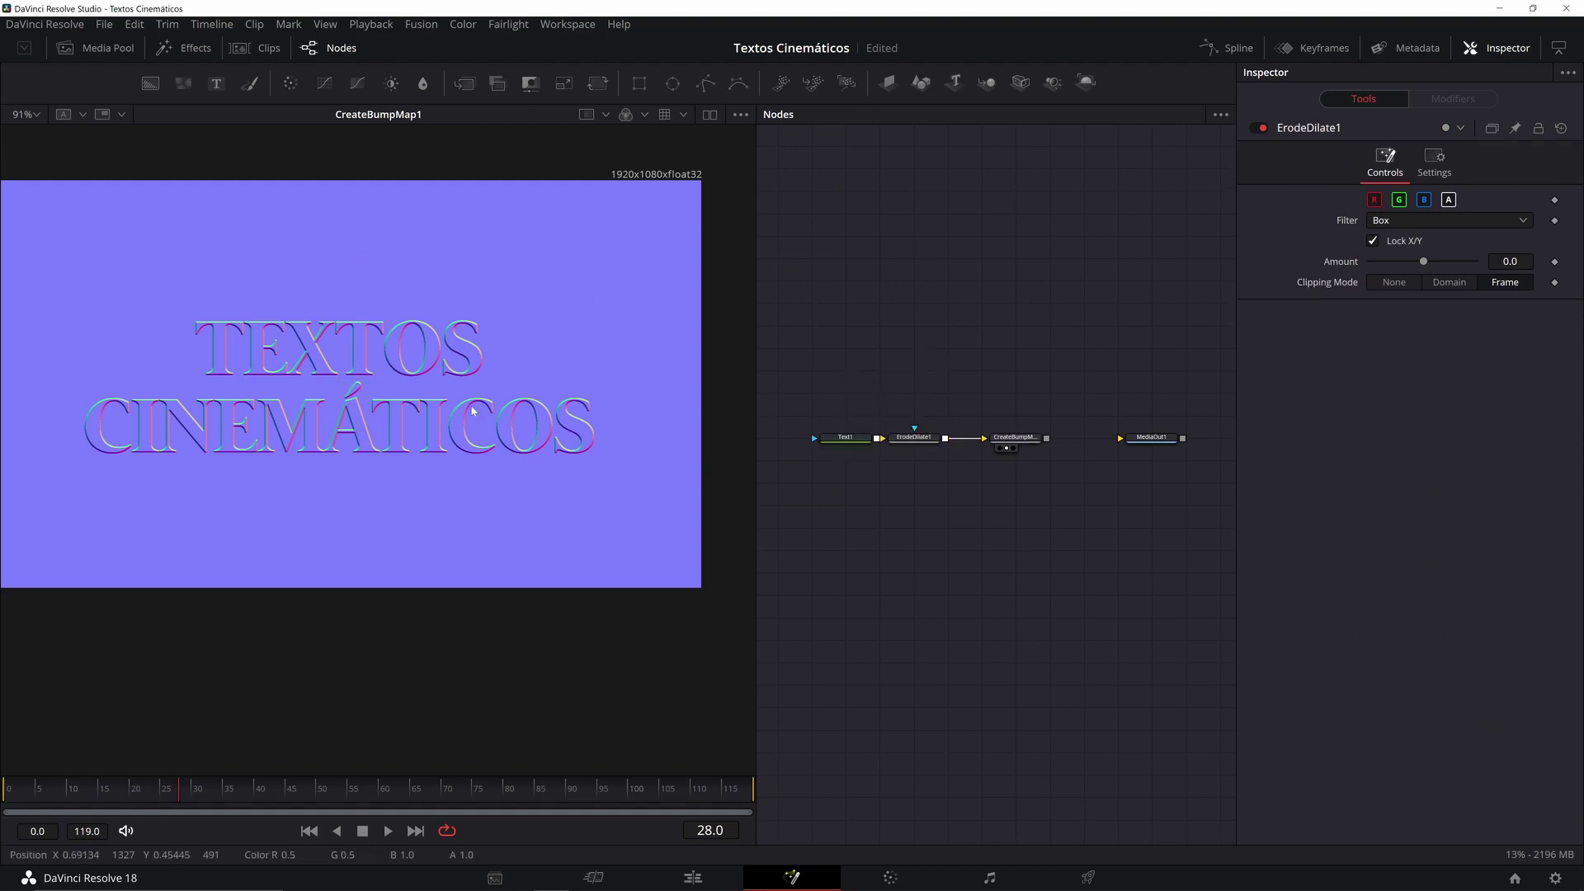
{"action": "scroll", "coordinate": [475, 409], "scroll_direction": "up", "scroll_amount": 3}
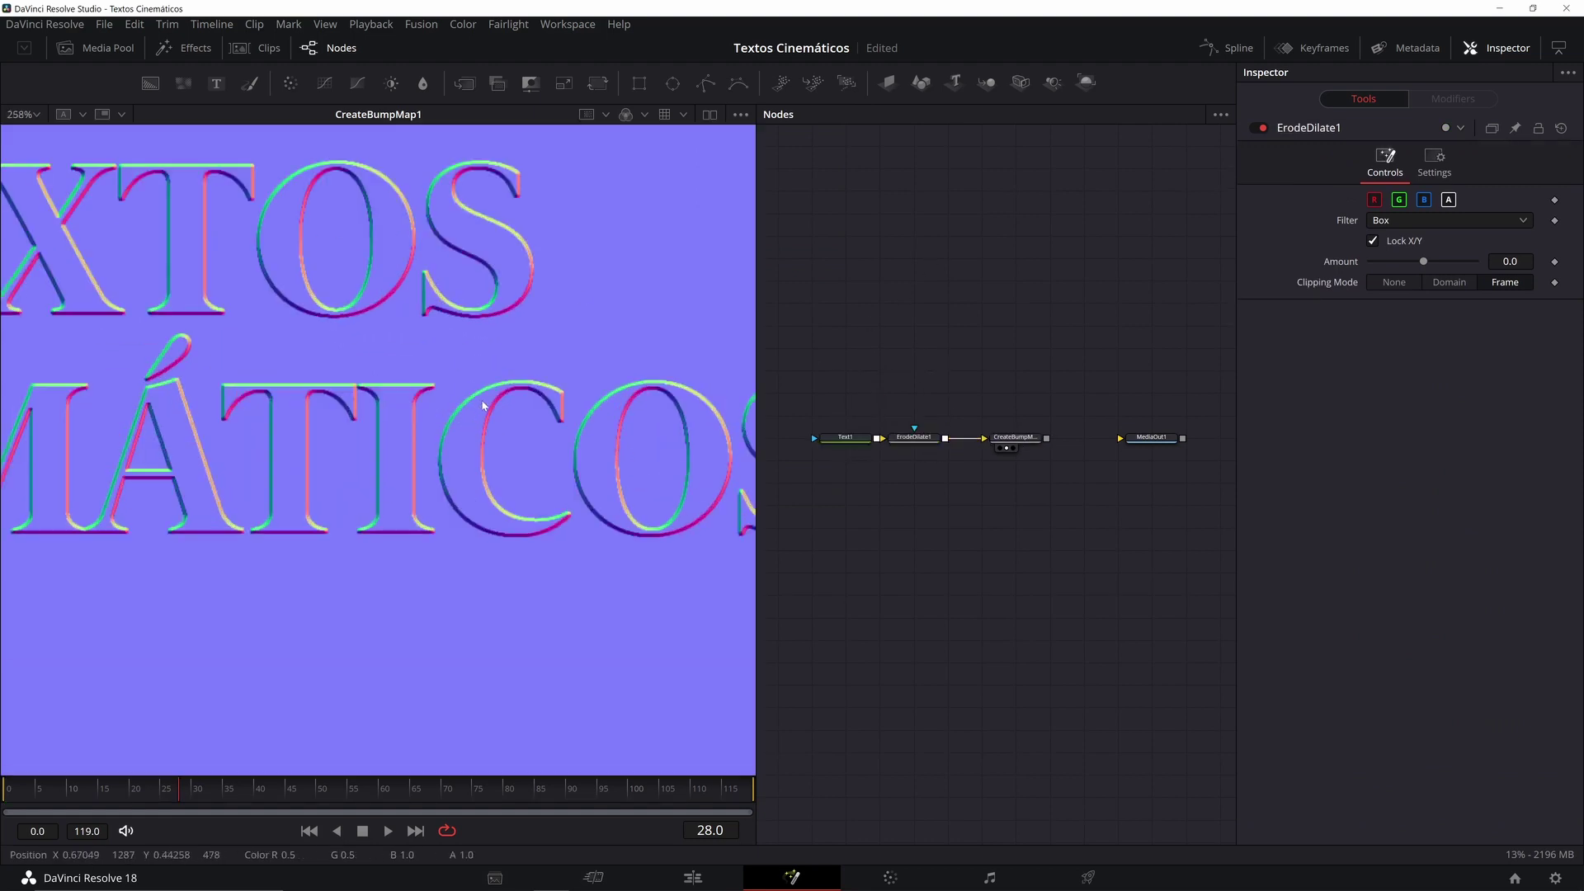
{"action": "scroll", "coordinate": [513, 386], "scroll_direction": "down", "scroll_amount": 2}
{"action": "scroll", "coordinate": [388, 338], "scroll_direction": "down", "scroll_amount": 2}
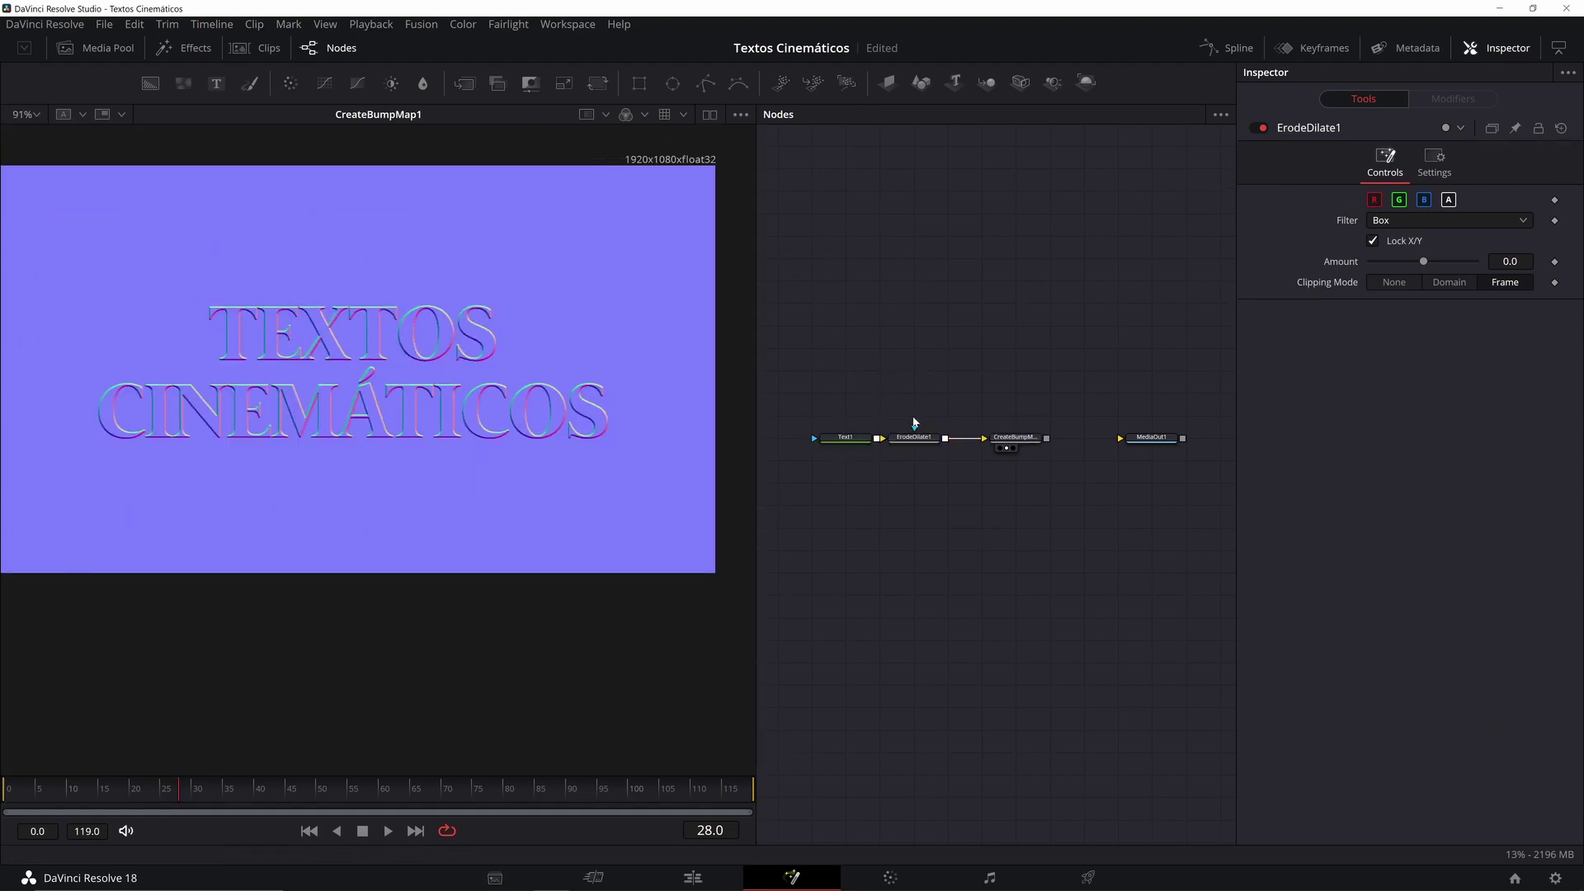
{"action": "left_click_drag", "start_coordinate": [907, 438], "coordinate": [941, 438]}
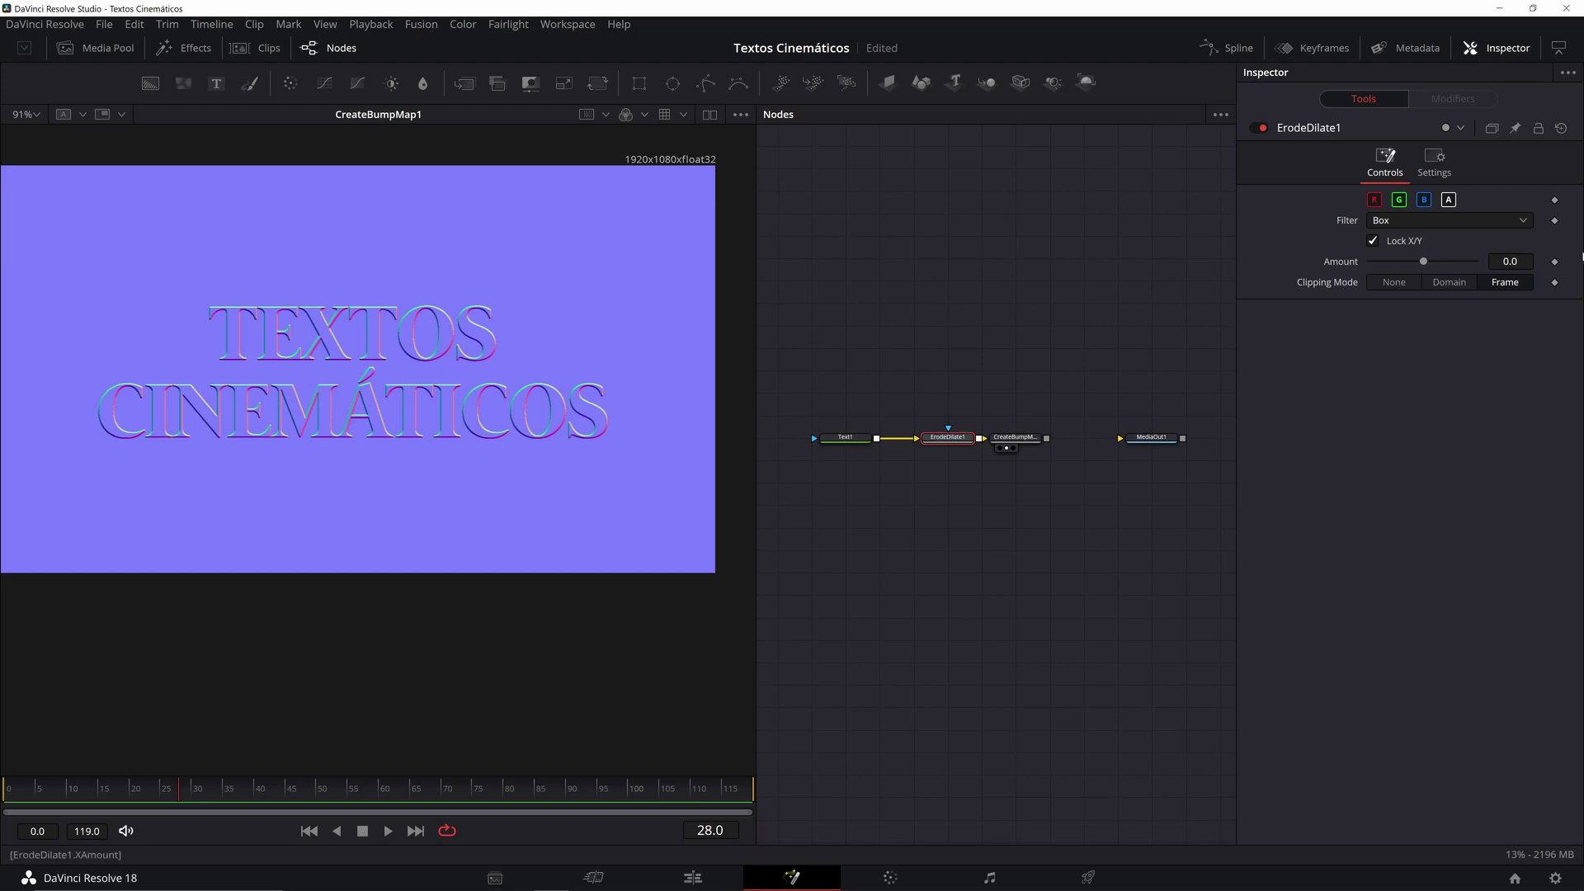
Step: Try an amount of 0.0041 on ErodeDilate1 and compare the Text1 and ErodeDilate1 outputs in the viewer
{"action": "mouse_move", "coordinate": [1423, 262]}
{"action": "left_mouse_down"}
{"action": "mouse_move", "coordinate": [1482, 268]}
{"action": "mouse_move", "coordinate": [1444, 266]}
{"action": "left_mouse_up"}
{"action": "left_click", "coordinate": [836, 448]}
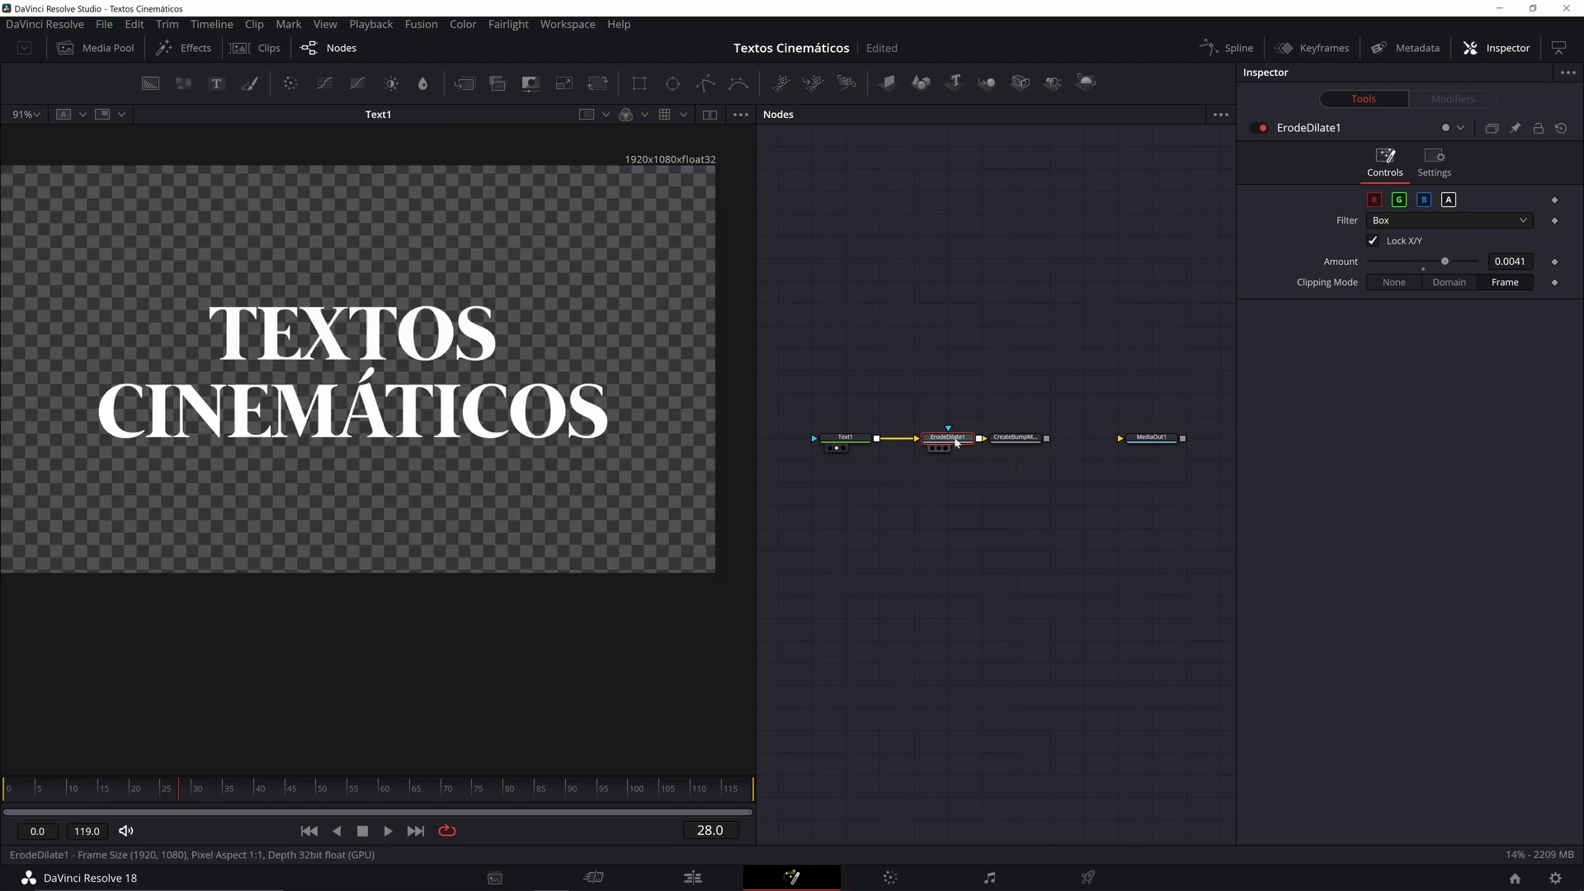
{"action": "left_click", "coordinate": [938, 448]}
{"action": "left_click", "coordinate": [931, 345]}
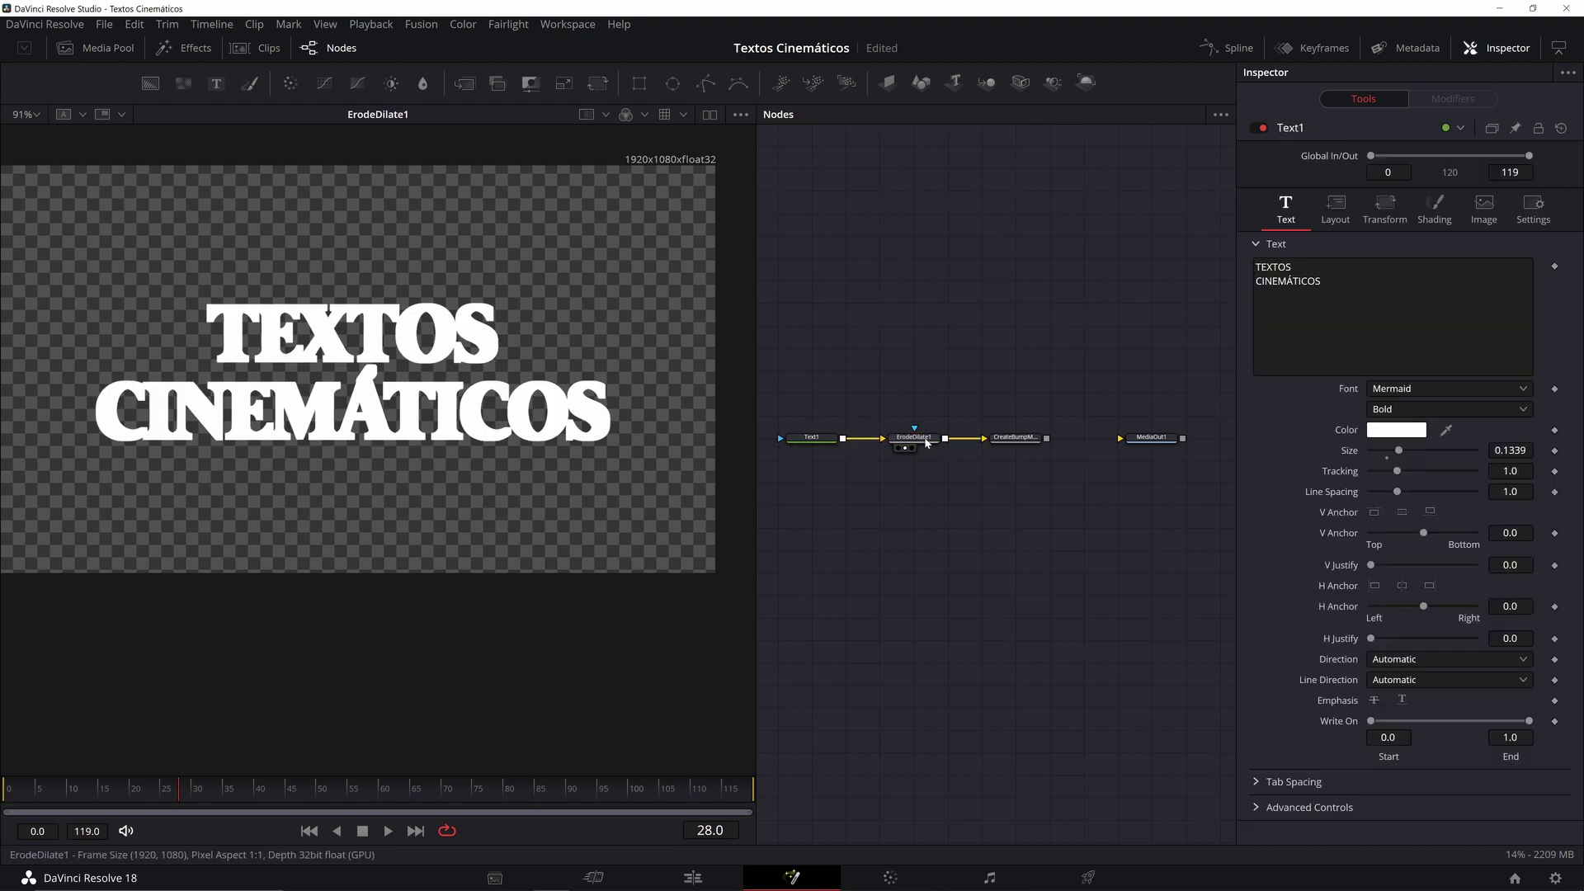
Step: Return the amount of ErodeDilate1 to 0.0 and display CreateBumpMap1 in the viewer
{"action": "left_click", "coordinate": [926, 439]}
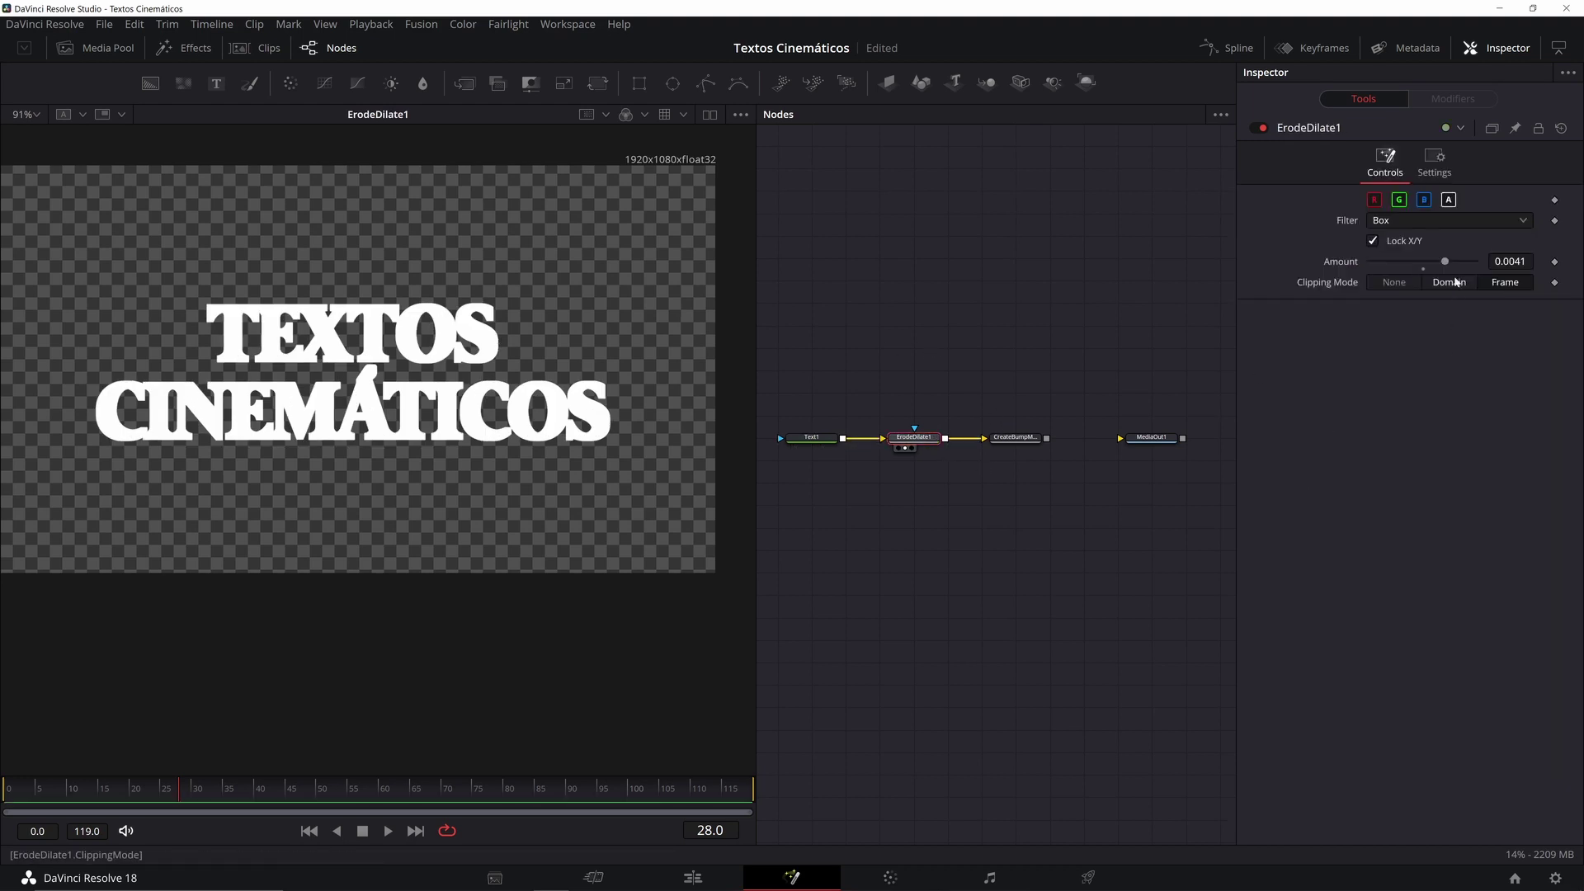
{"action": "mouse_move", "coordinate": [1445, 262]}
{"action": "left_mouse_down"}
{"action": "mouse_move", "coordinate": [1476, 262]}
{"action": "mouse_move", "coordinate": [1425, 265]}
{"action": "left_mouse_up"}
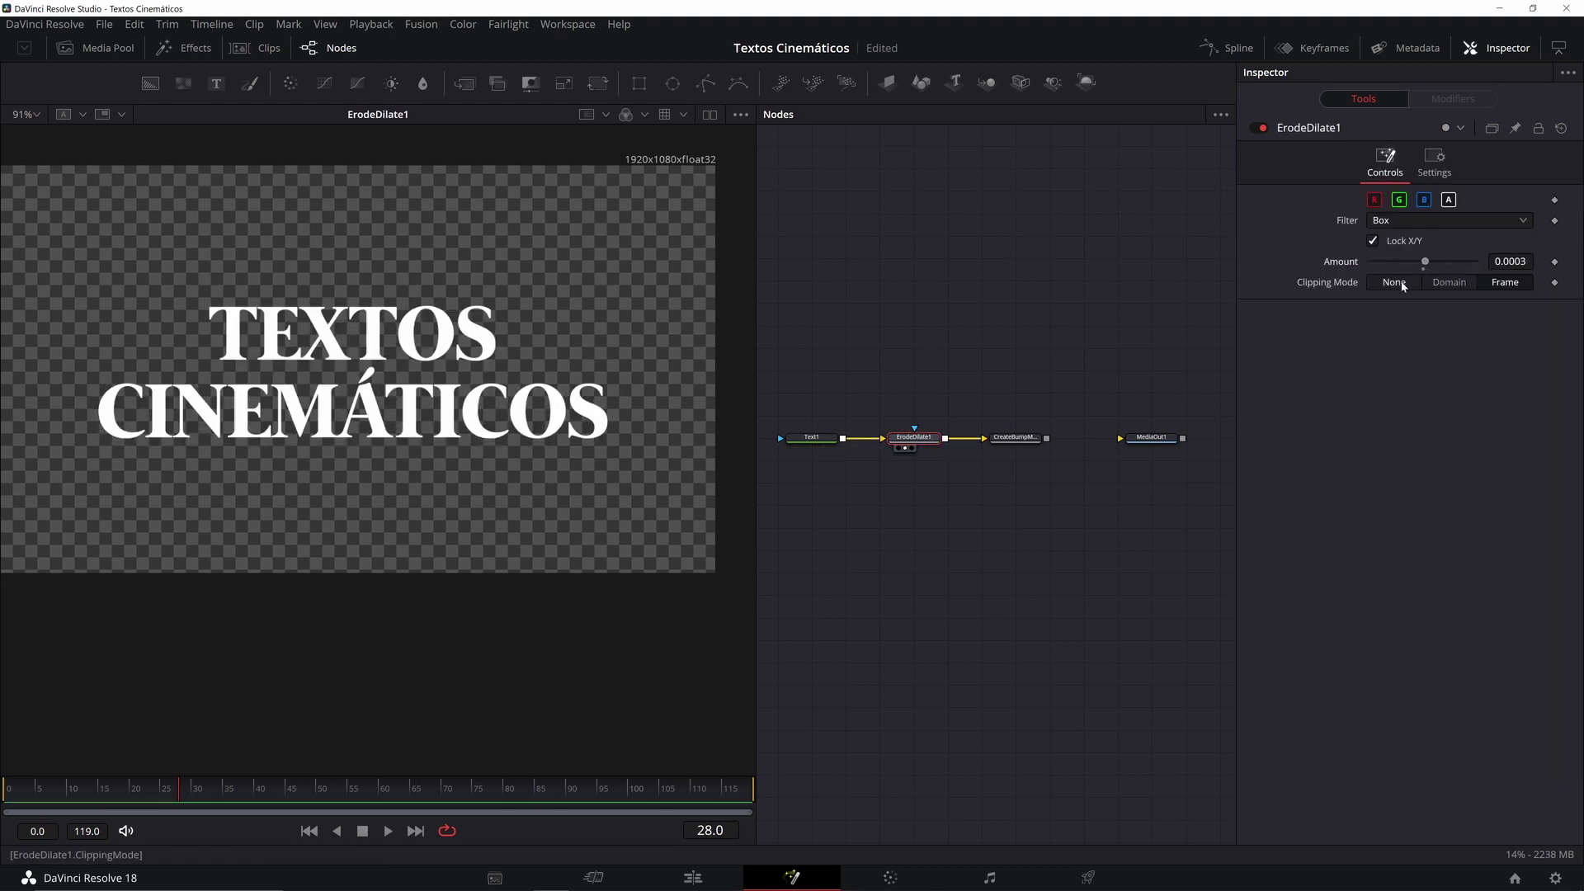
{"action": "left_click", "coordinate": [1001, 448]}
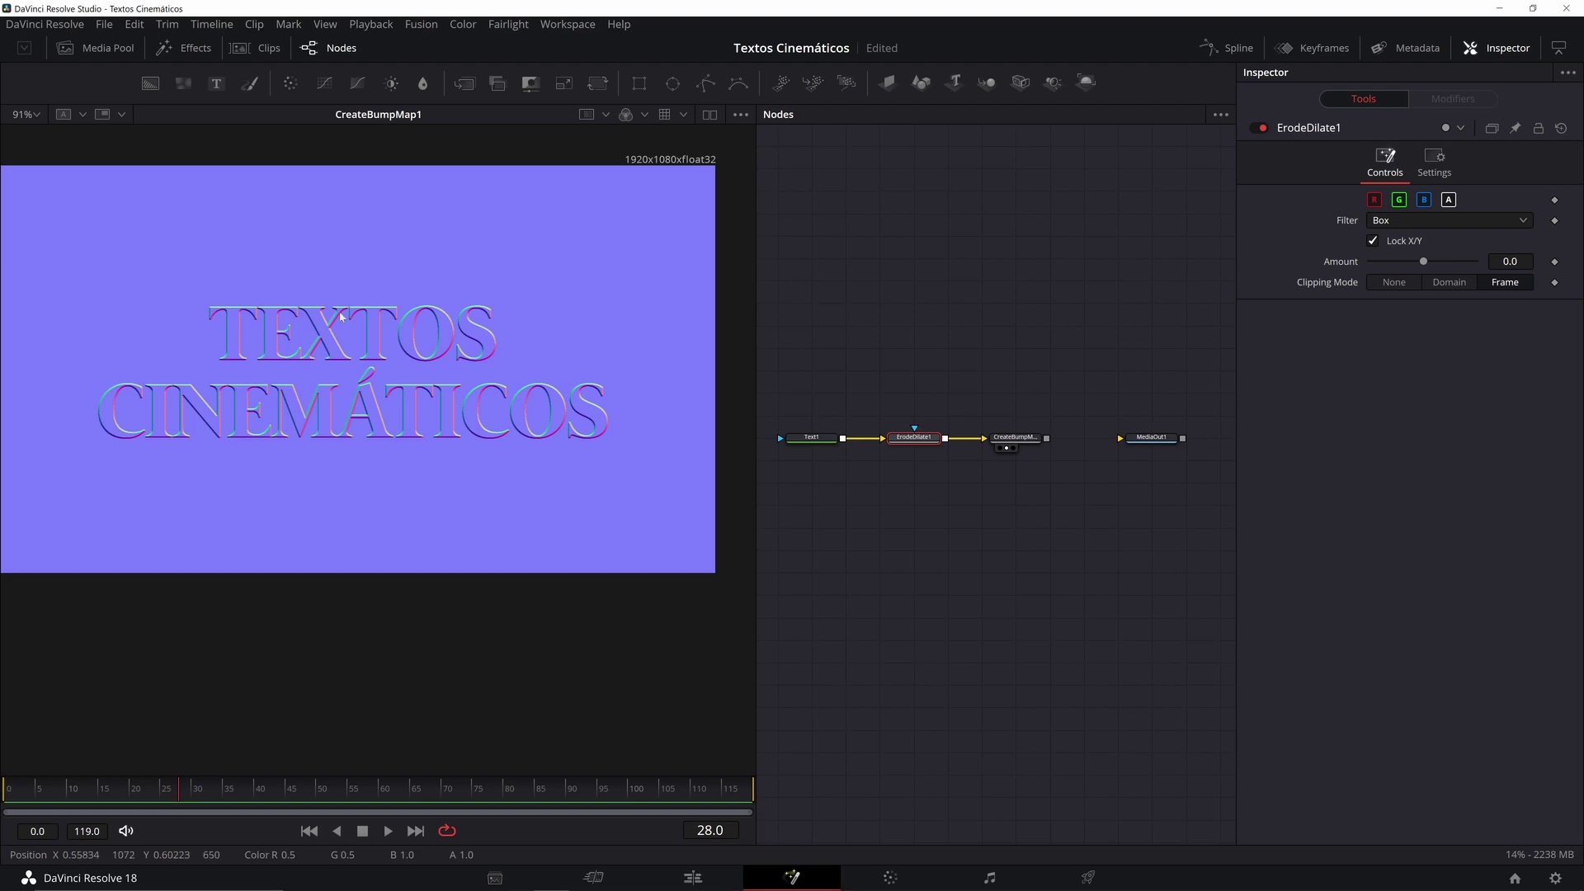
Step: Set the filter of ErodeDilate1 to Gaussian
{"action": "scroll", "coordinate": [330, 316], "scroll_direction": "up", "scroll_amount": 4}
{"action": "scroll", "coordinate": [337, 317], "scroll_direction": "down", "scroll_amount": 4}
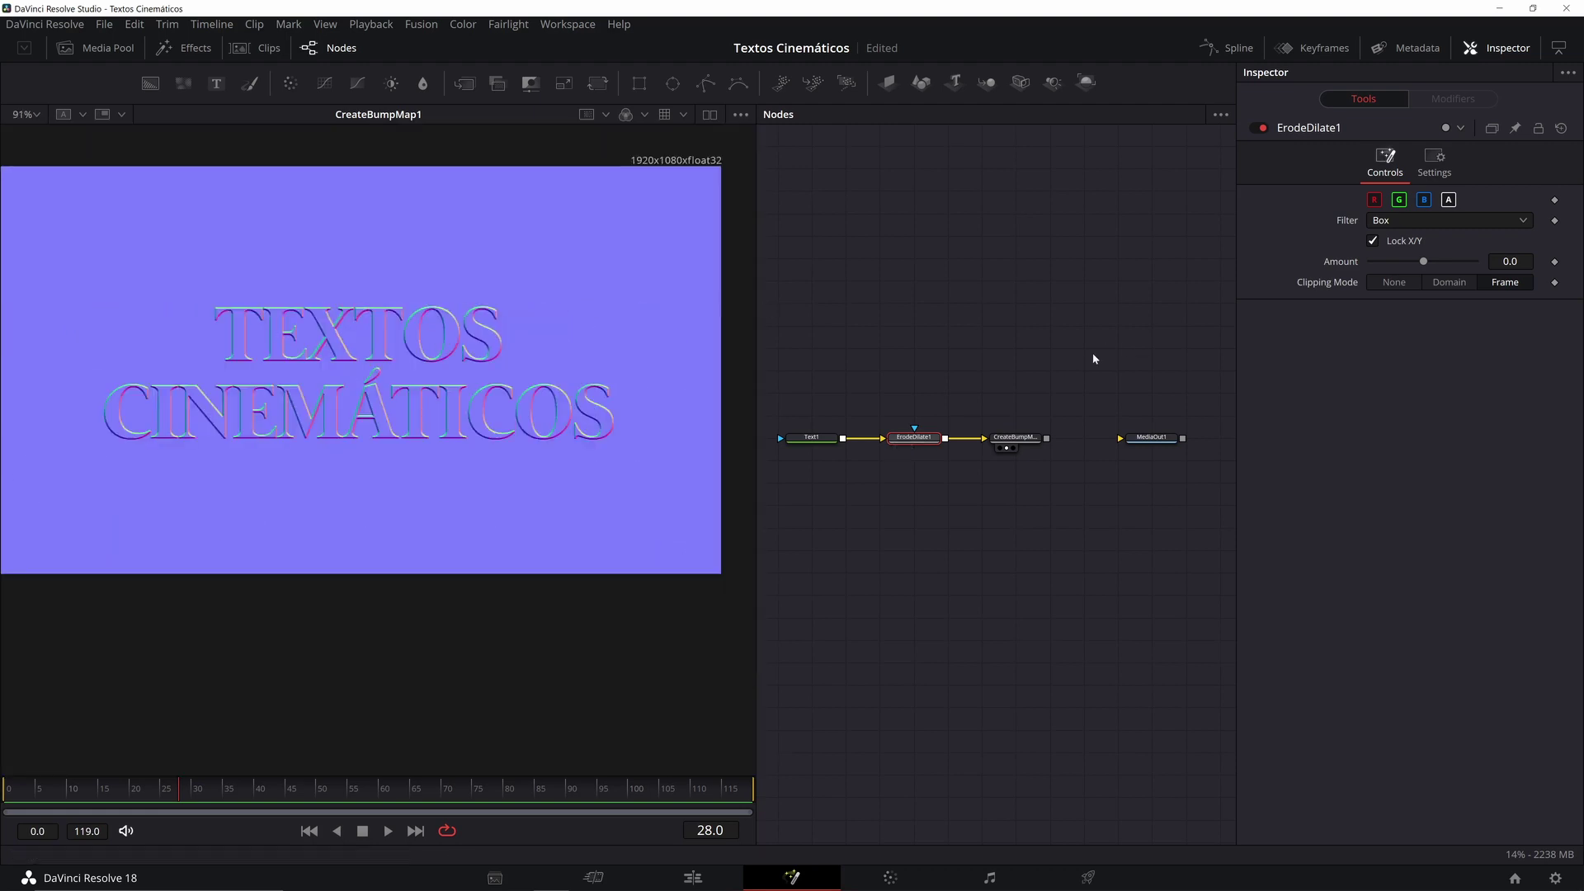
{"action": "left_click", "coordinate": [1393, 222]}
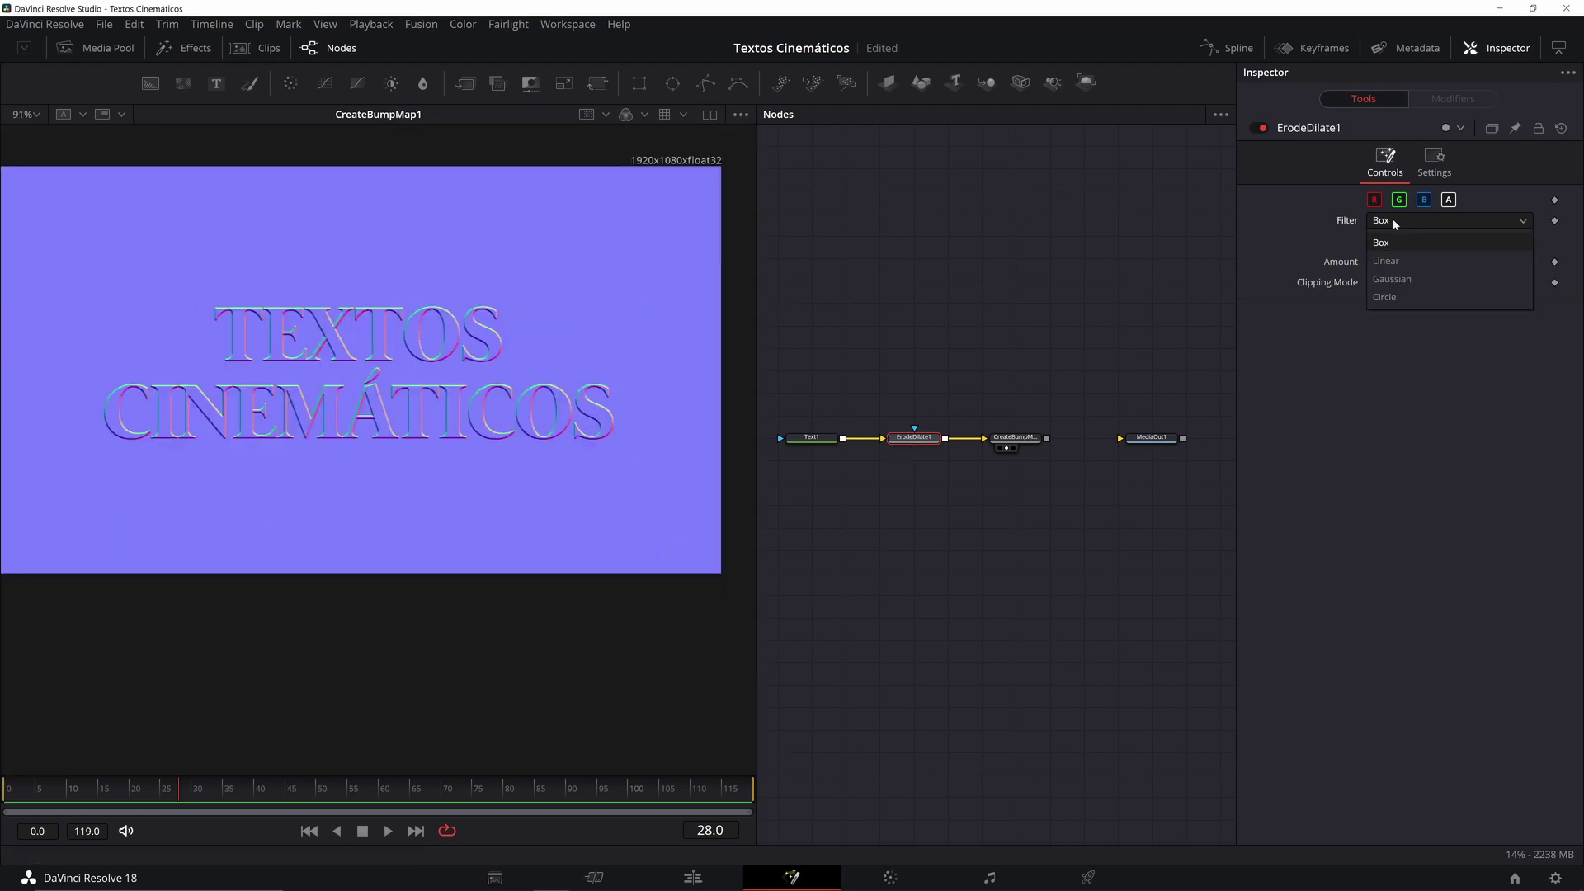
{"action": "left_click", "coordinate": [1394, 279]}
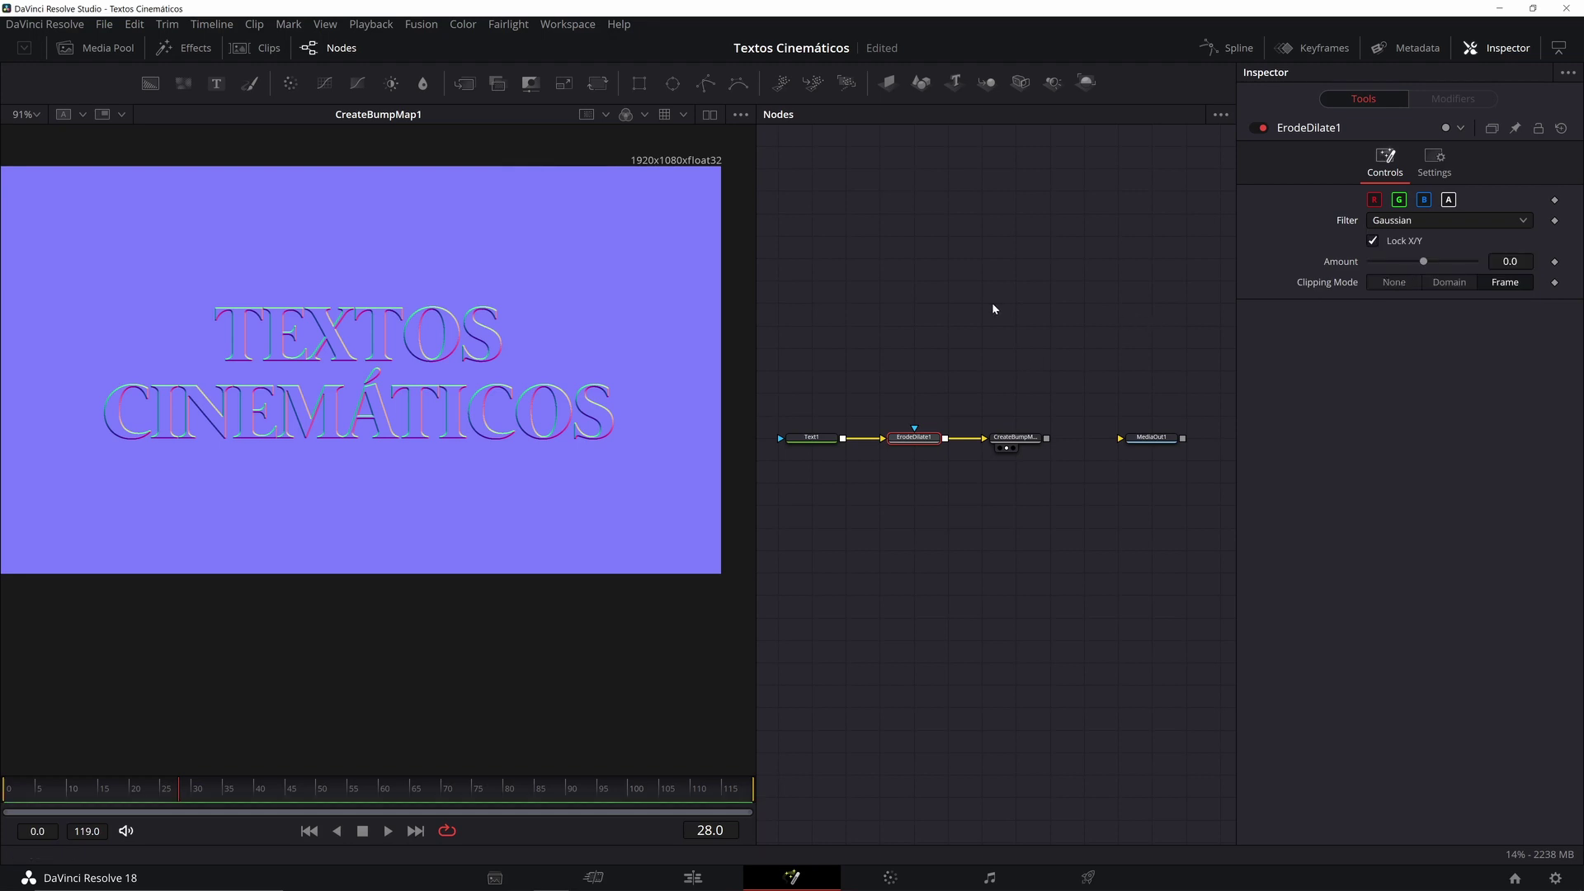
{"action": "left_click_drag", "start_coordinate": [993, 305], "coordinate": [1005, 288]}
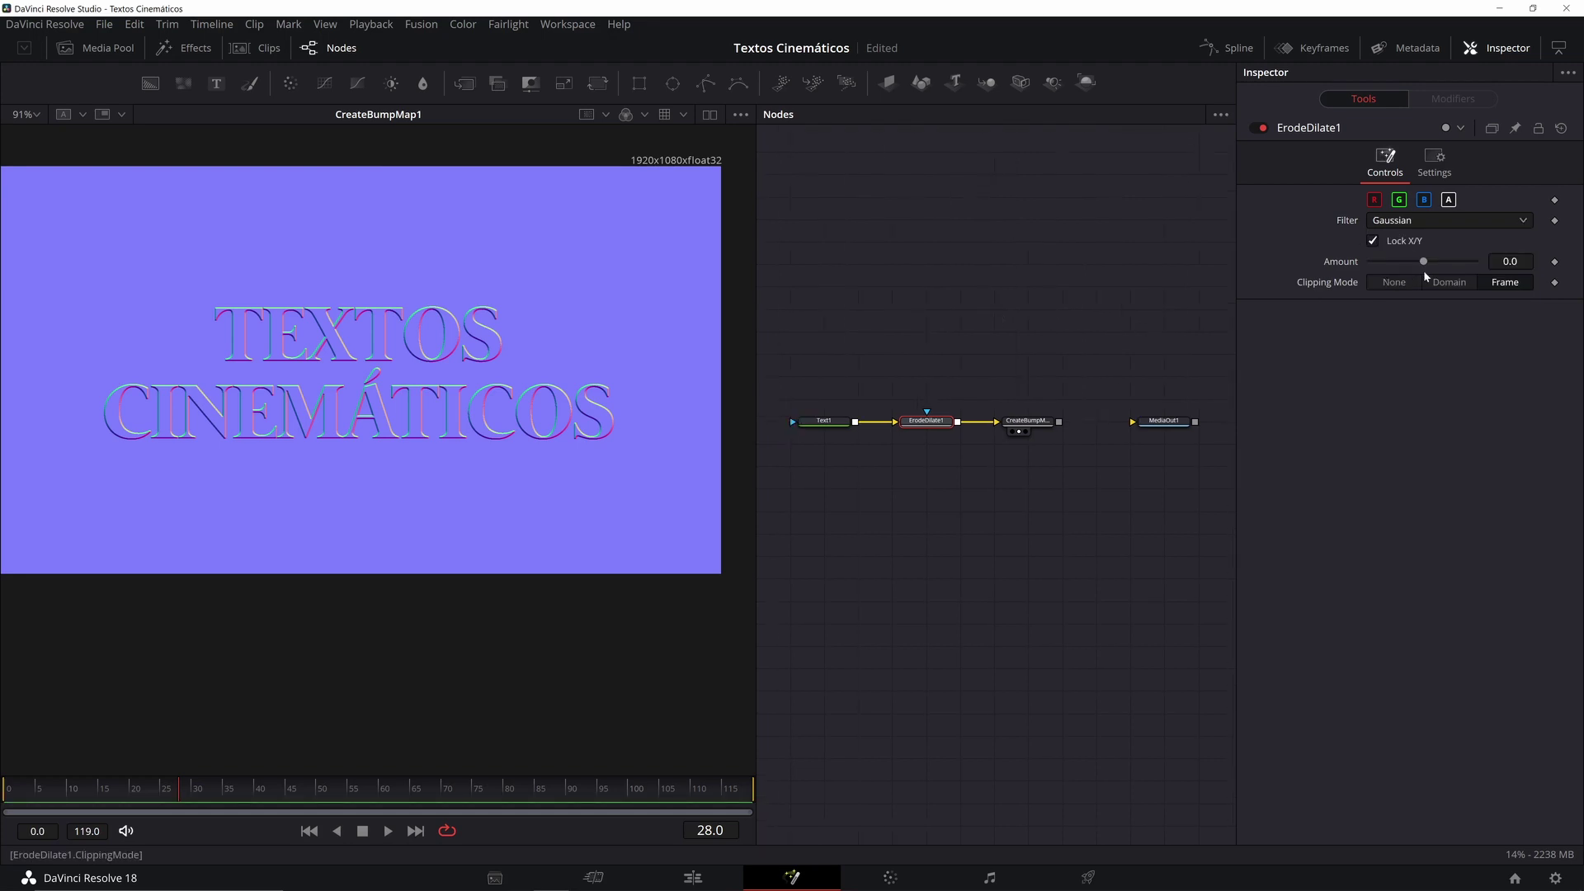
Step: Lower the amount of ErodeDilate1, first to -0.0042 and finally to -0.01
{"action": "left_click_drag", "start_coordinate": [1423, 264], "coordinate": [1402, 264]}
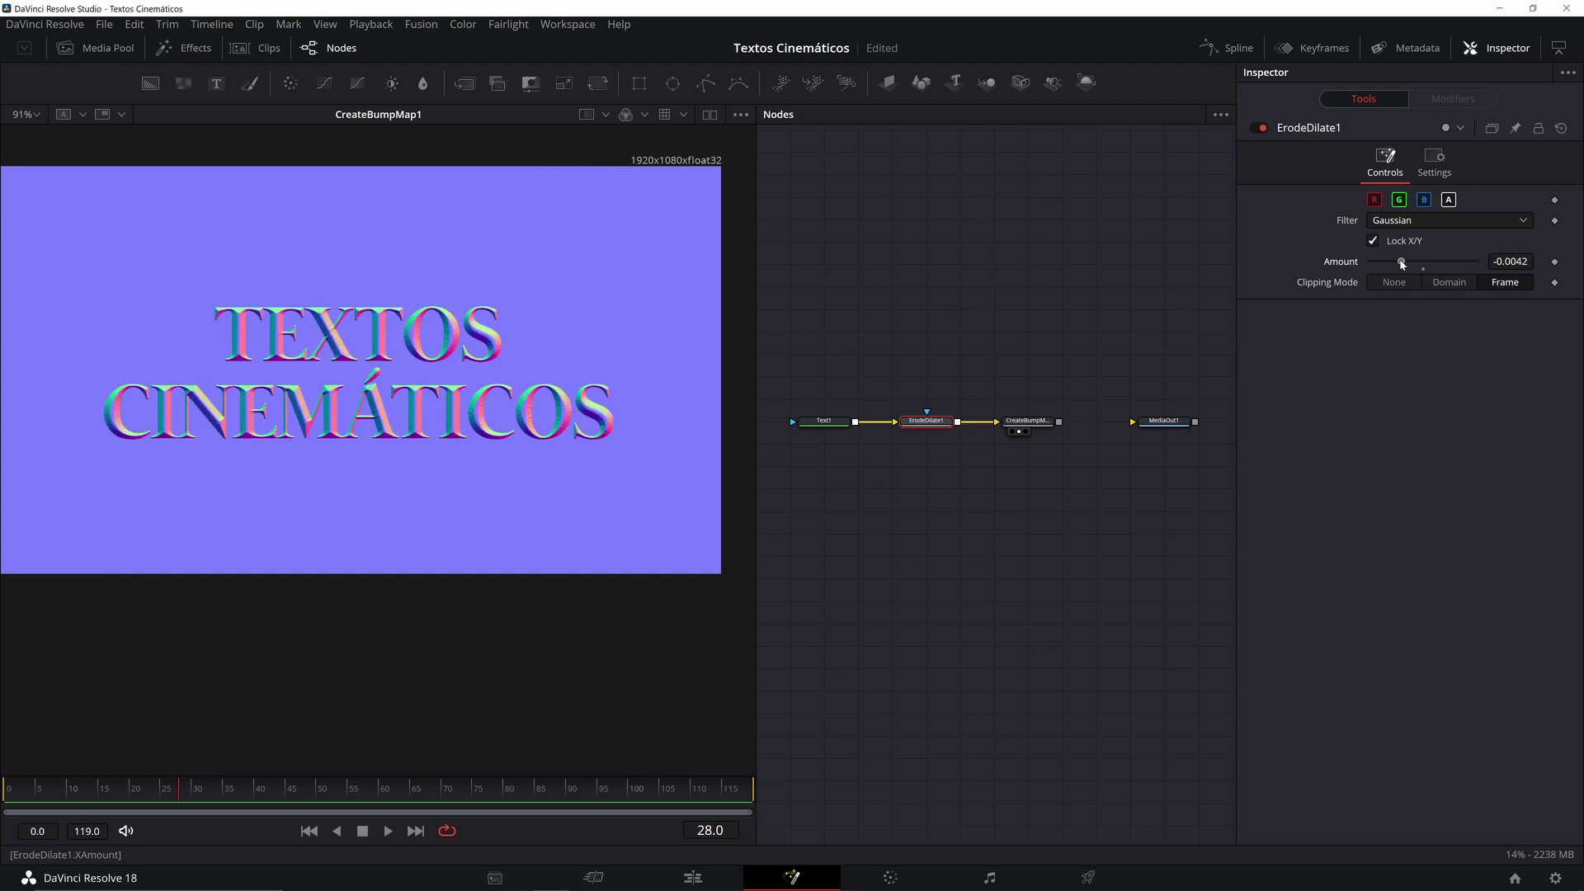
{"action": "scroll", "coordinate": [285, 352], "scroll_direction": "up", "scroll_amount": 3}
{"action": "scroll", "coordinate": [385, 326], "scroll_direction": "down", "scroll_amount": 2}
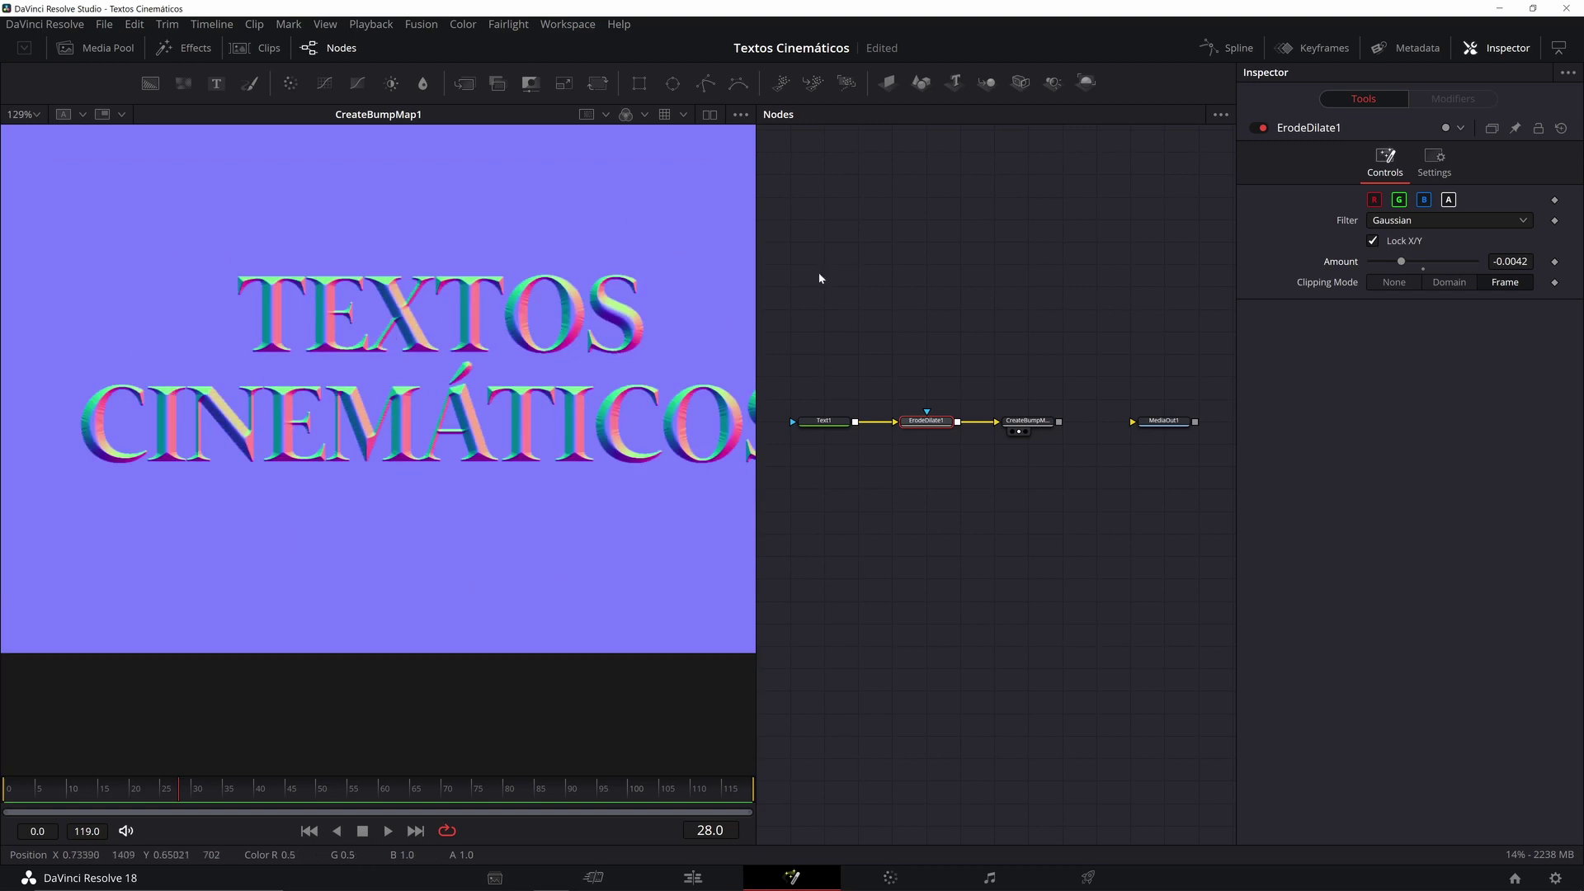
{"action": "scroll", "coordinate": [499, 366], "scroll_direction": "down", "scroll_amount": 2}
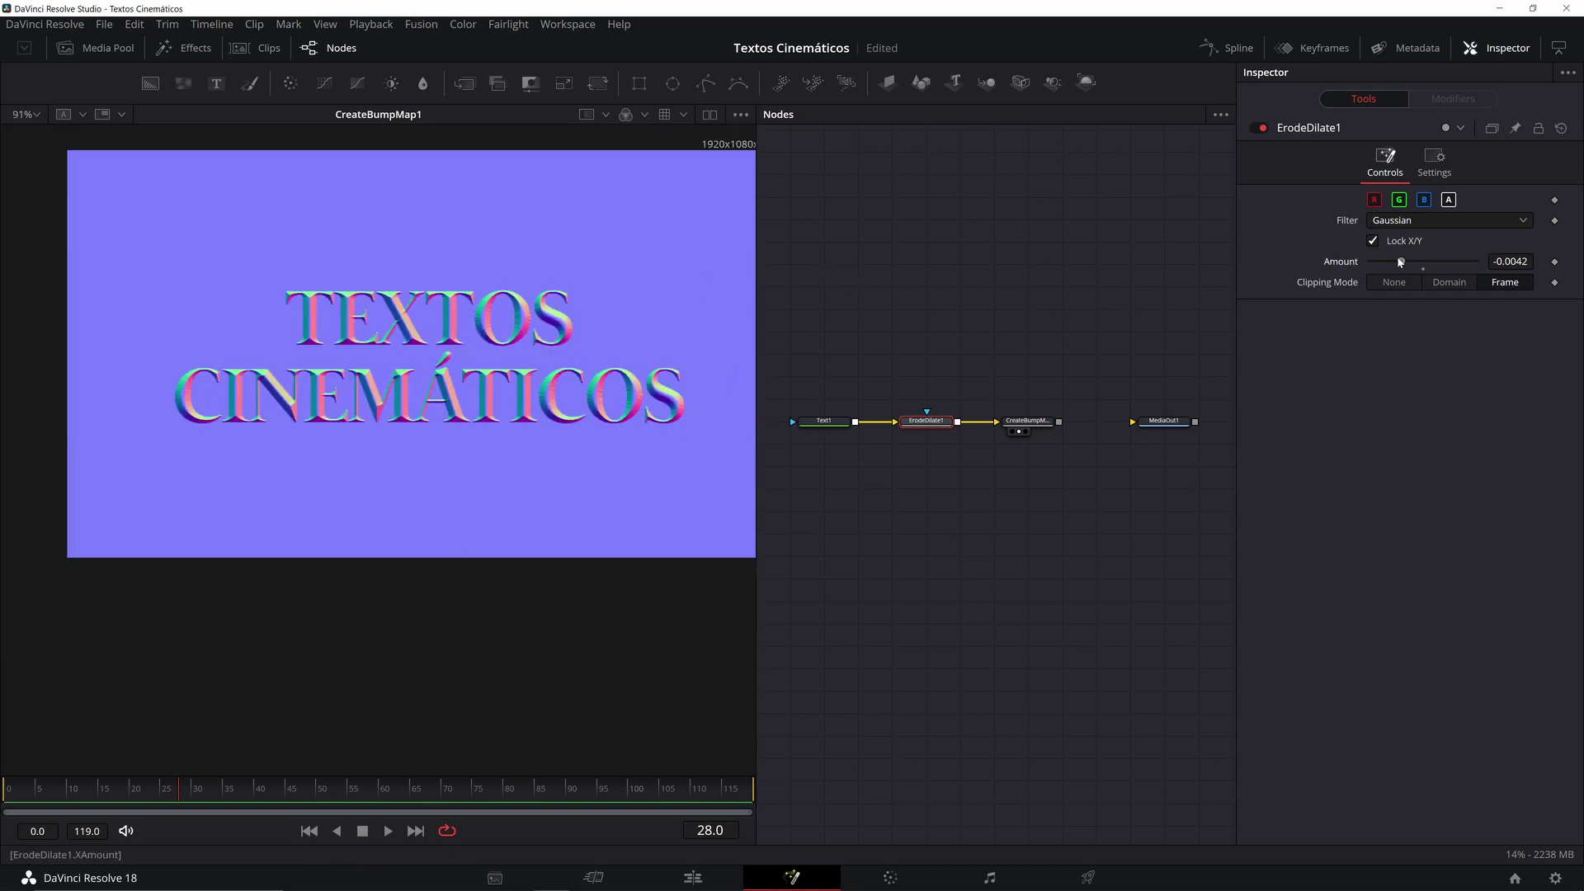
{"action": "left_click_drag", "start_coordinate": [1400, 263], "coordinate": [1361, 265]}
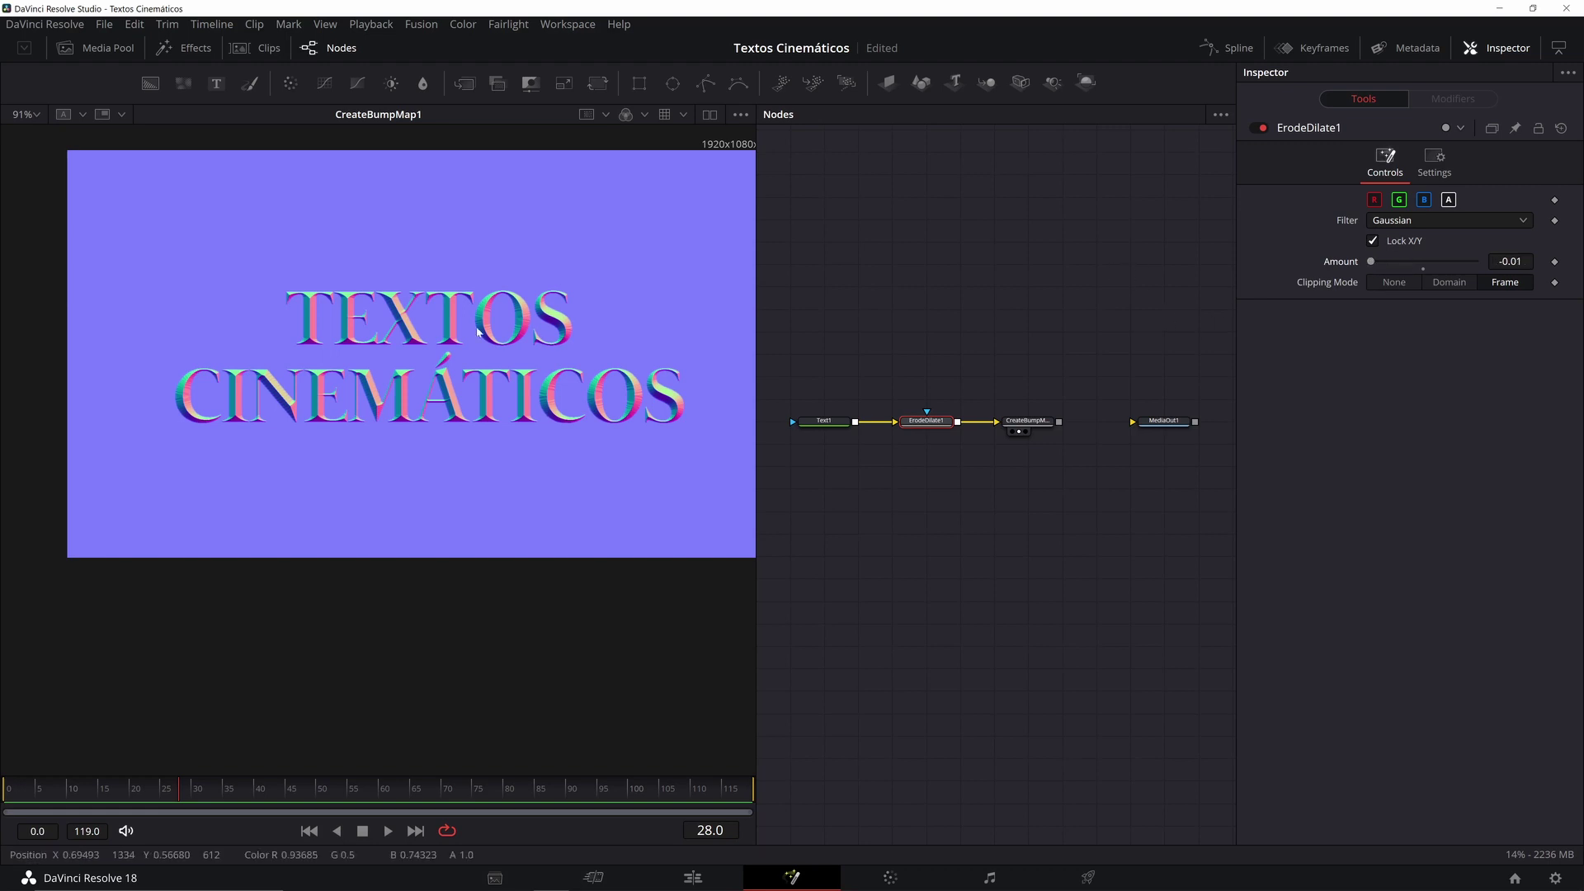
Step: Examine the bevel edges and curved letters of the bump map up close for irregularities
{"action": "left_click_drag", "start_coordinate": [381, 347], "coordinate": [396, 297]}
{"action": "scroll", "coordinate": [442, 290], "scroll_direction": "up", "scroll_amount": 2}
{"action": "scroll", "coordinate": [382, 287], "scroll_direction": "down", "scroll_amount": 2}
{"action": "scroll", "coordinate": [372, 298], "scroll_direction": "up", "scroll_amount": 6}
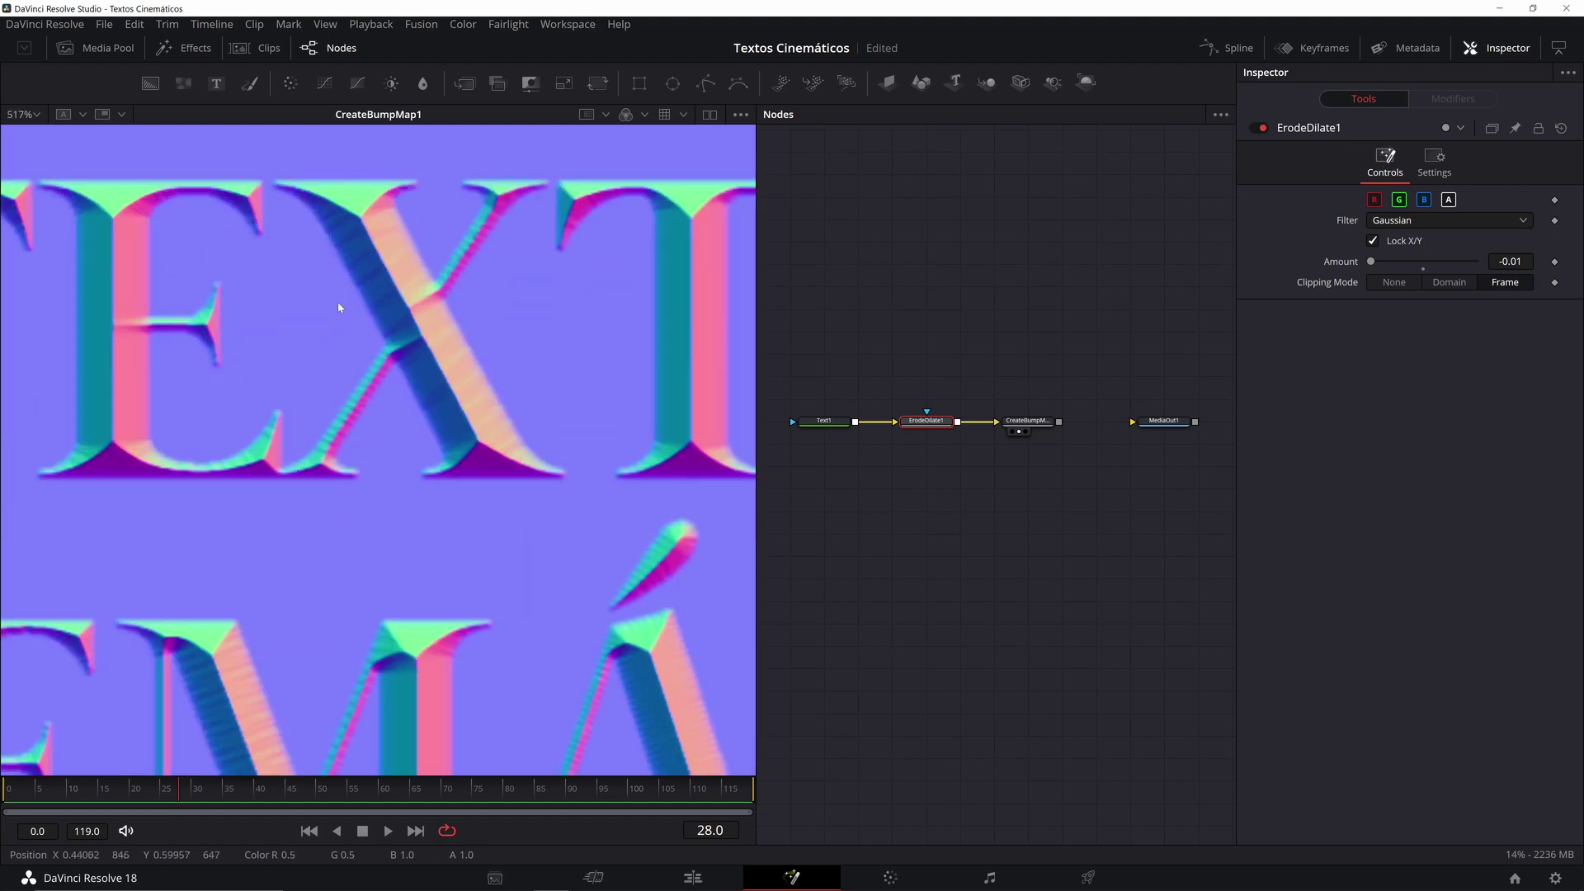
{"action": "scroll", "coordinate": [440, 329], "scroll_direction": "down", "scroll_amount": 6}
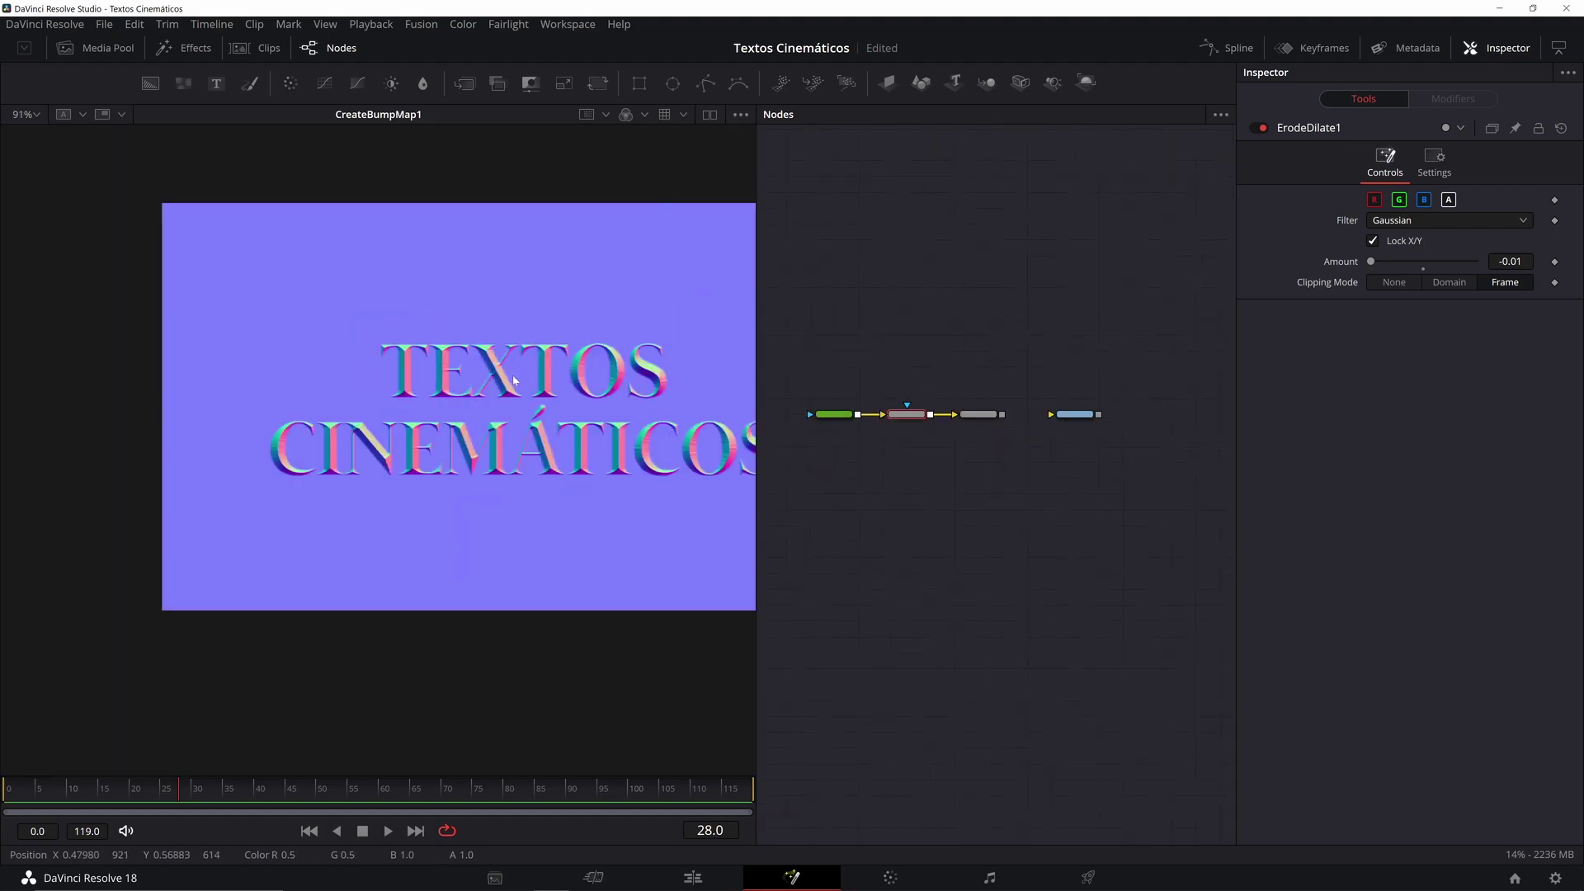
{"action": "scroll", "coordinate": [526, 371], "scroll_direction": "up", "scroll_amount": 6}
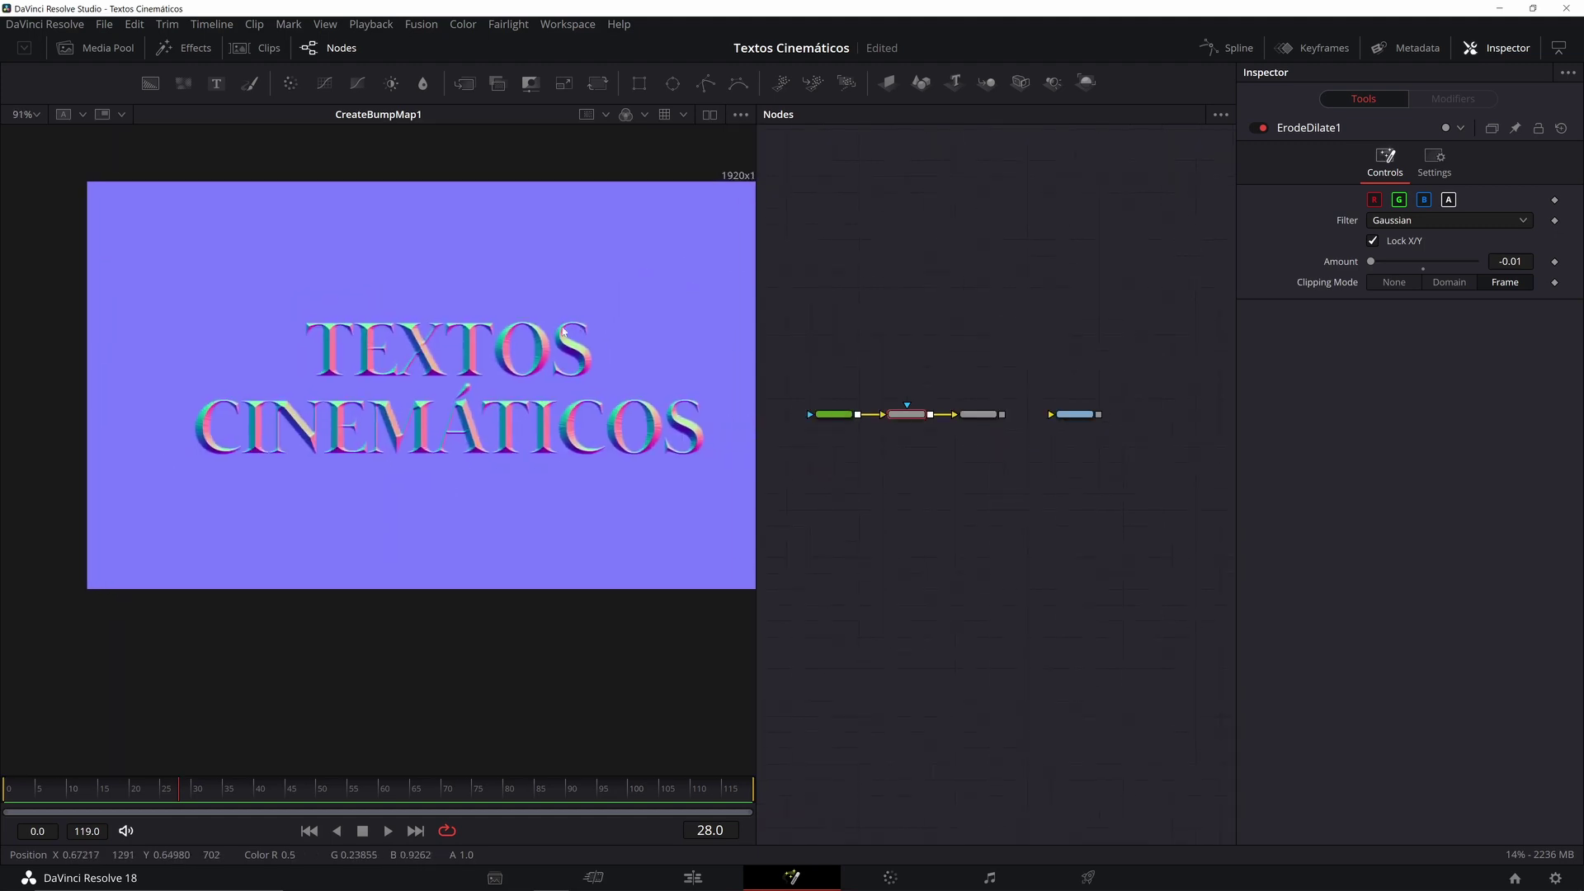
{"action": "scroll", "coordinate": [508, 344], "scroll_direction": "up", "scroll_amount": 3}
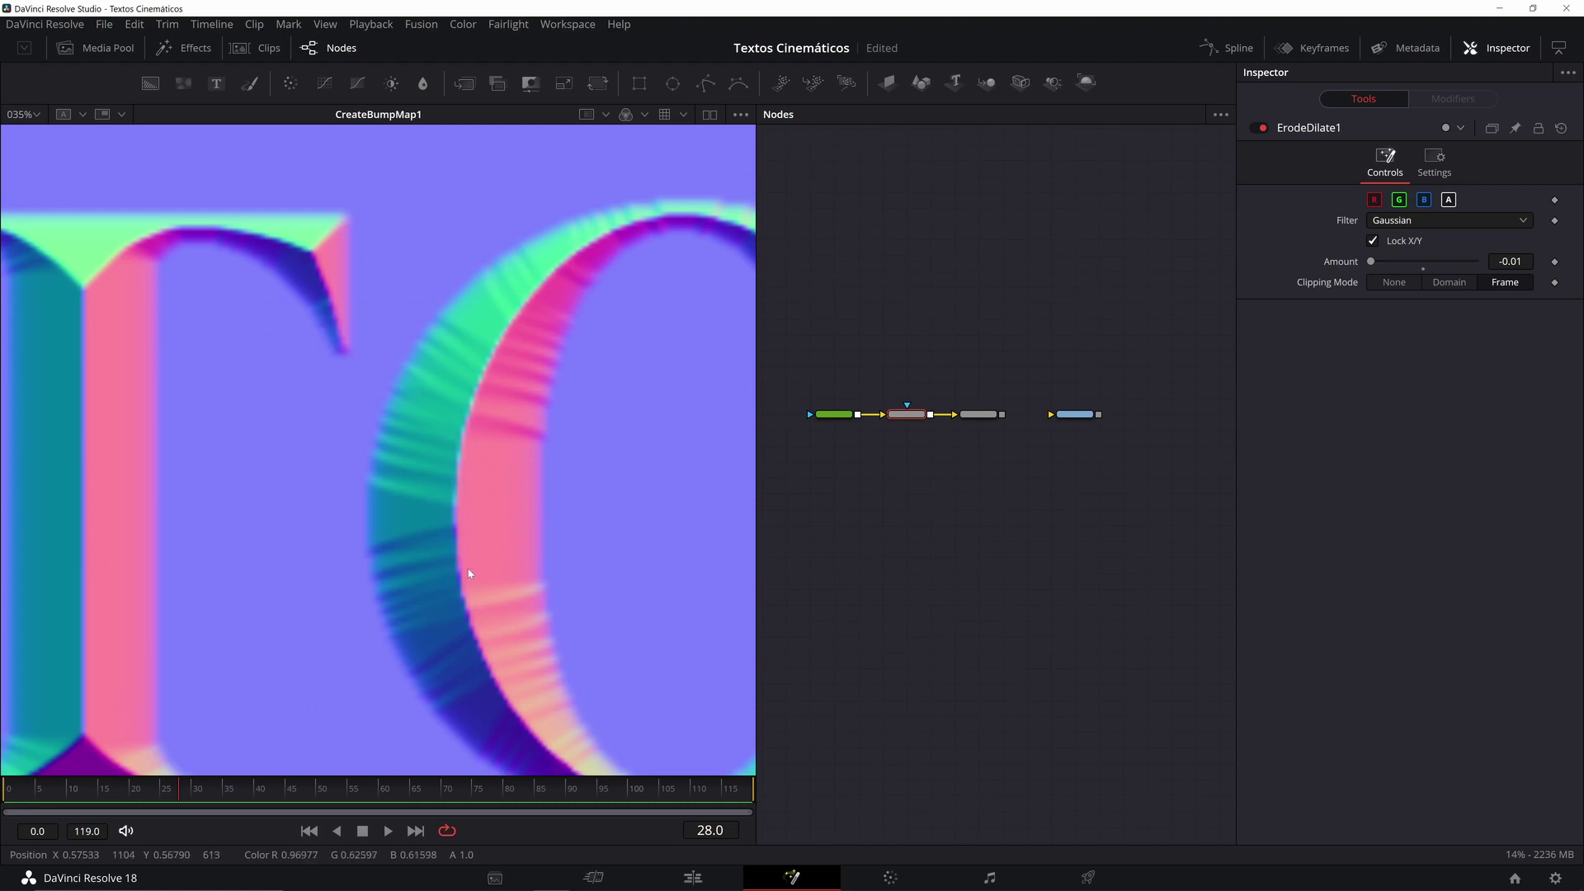
{"action": "scroll", "coordinate": [470, 573], "scroll_direction": "down", "scroll_amount": 7}
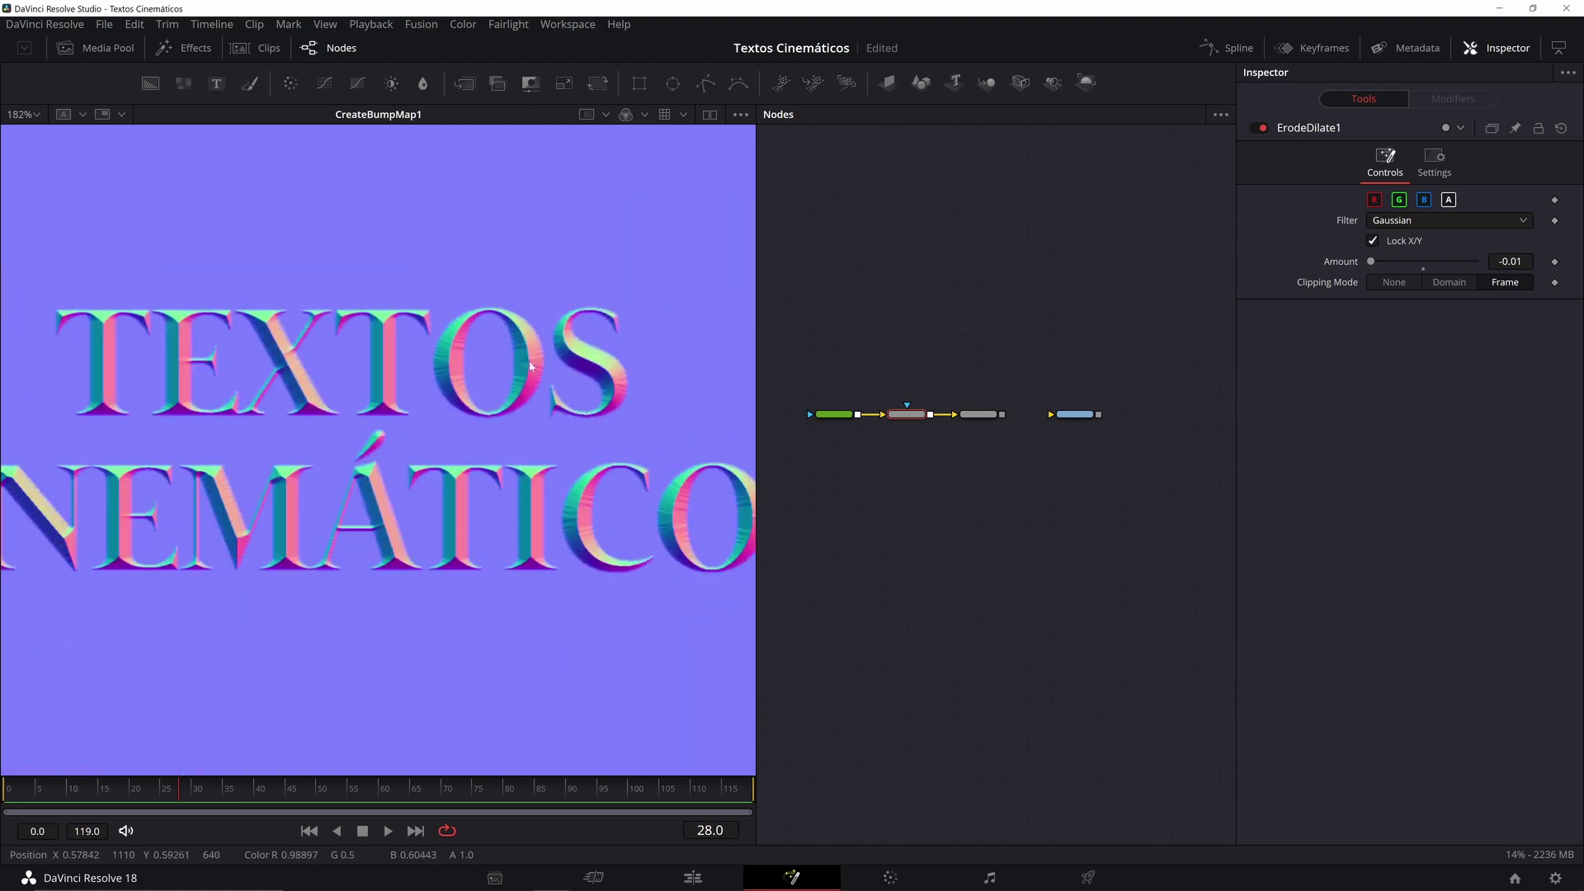
{"action": "scroll", "coordinate": [500, 350], "scroll_direction": "up", "scroll_amount": 2}
{"action": "scroll", "coordinate": [437, 363], "scroll_direction": "down", "scroll_amount": 2}
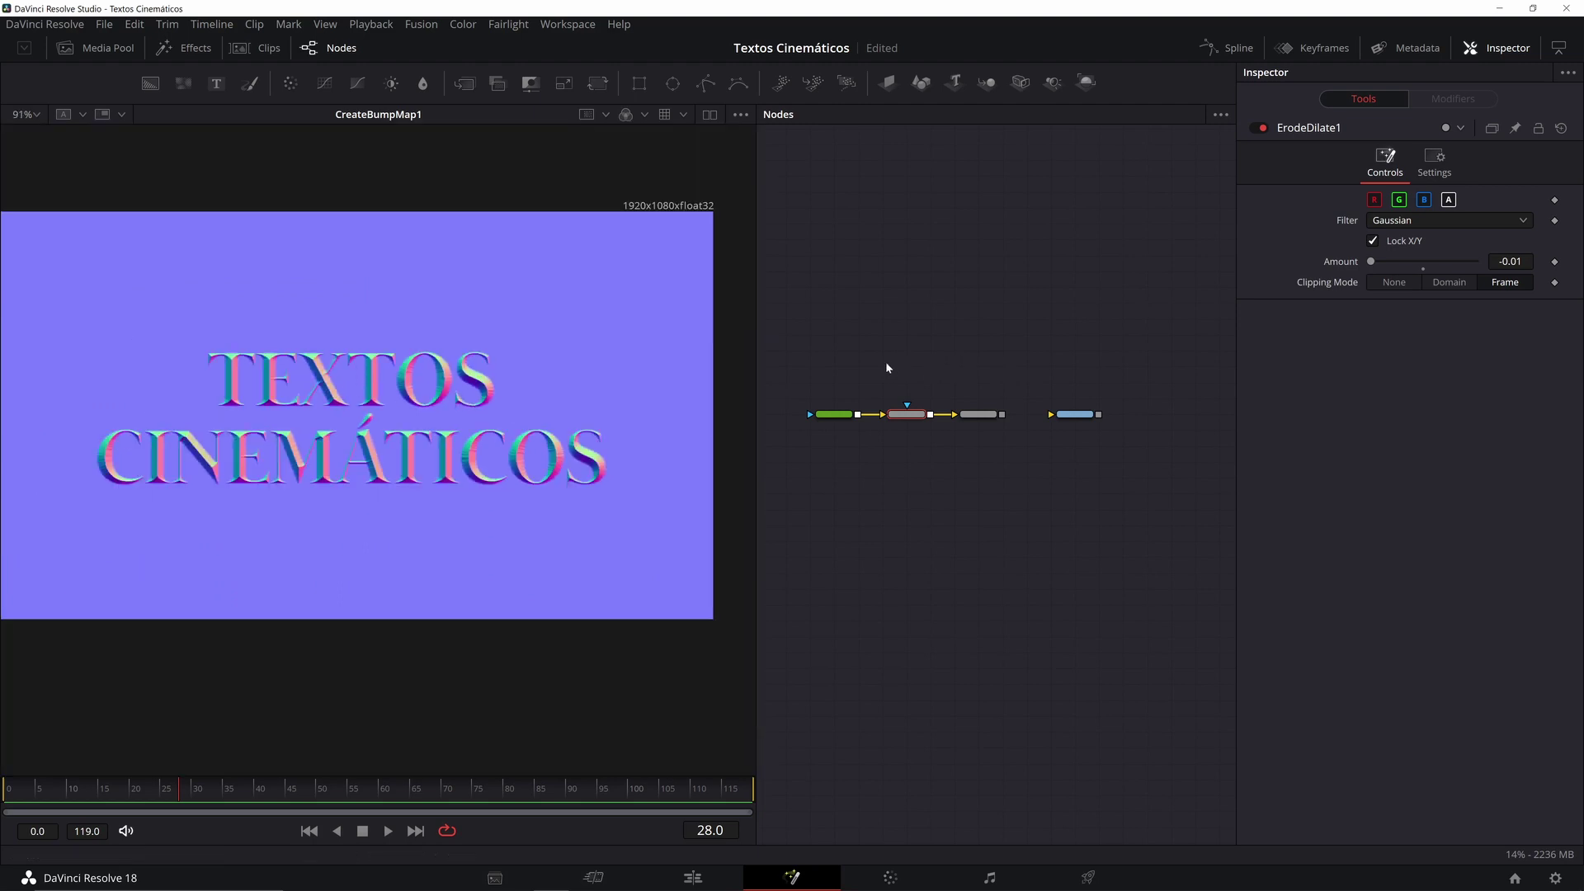
{"action": "left_click_drag", "start_coordinate": [885, 362], "coordinate": [1101, 424]}
{"action": "scroll", "coordinate": [402, 424], "scroll_direction": "up", "scroll_amount": 1}
{"action": "scroll", "coordinate": [463, 319], "scroll_direction": "up", "scroll_amount": 3}
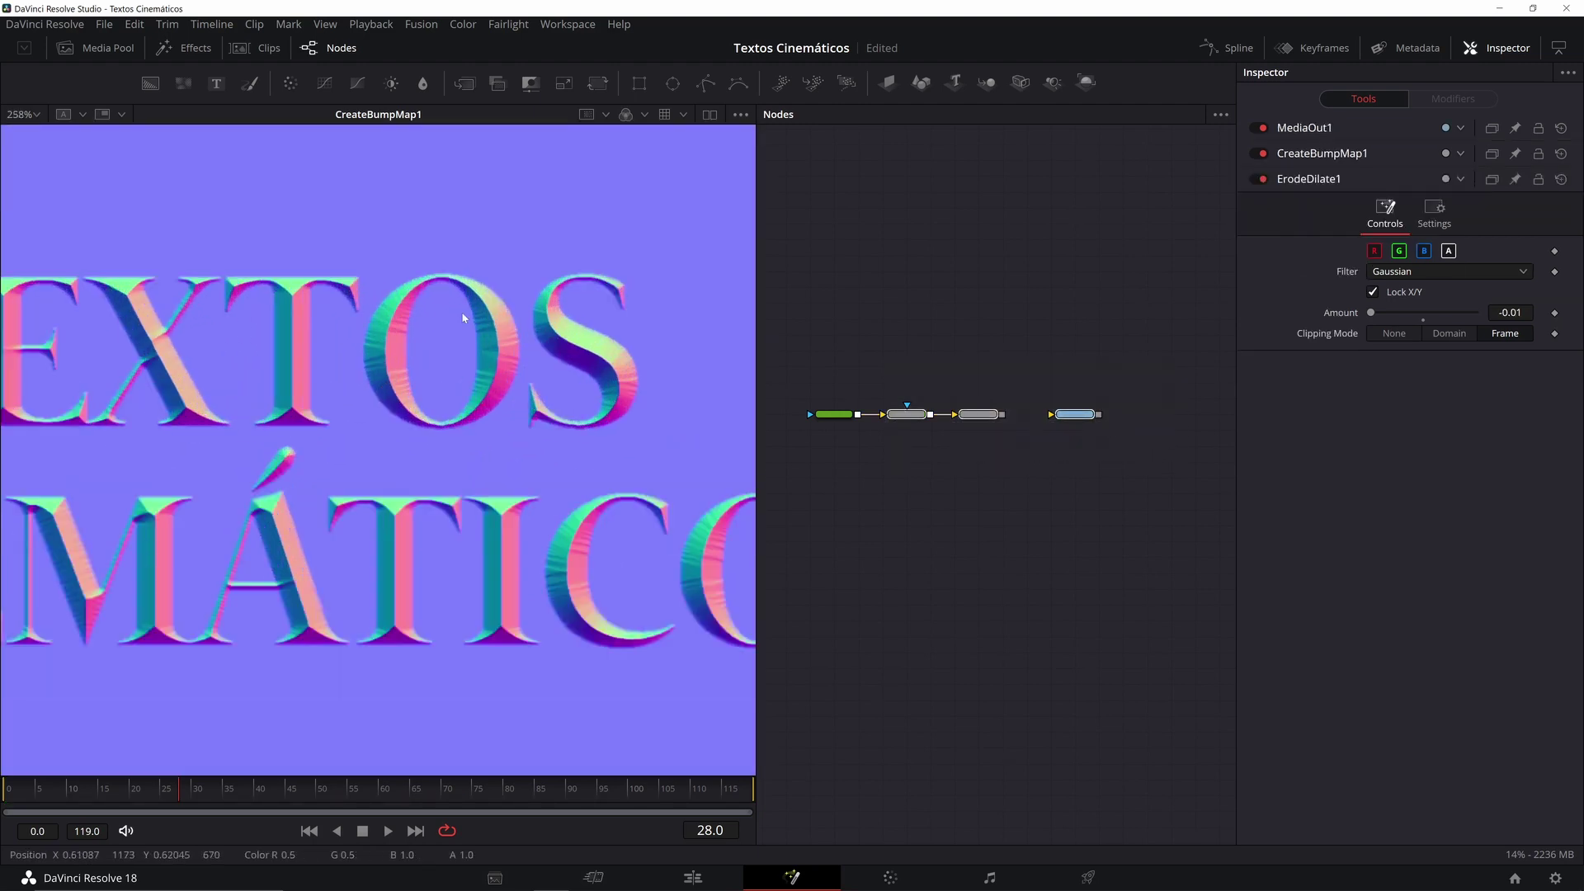
{"action": "scroll", "coordinate": [914, 418], "scroll_direction": "down", "scroll_amount": 1}
{"action": "scroll", "coordinate": [493, 433], "scroll_direction": "down", "scroll_amount": 2}
{"action": "scroll", "coordinate": [493, 433], "scroll_direction": "down", "scroll_amount": 3}
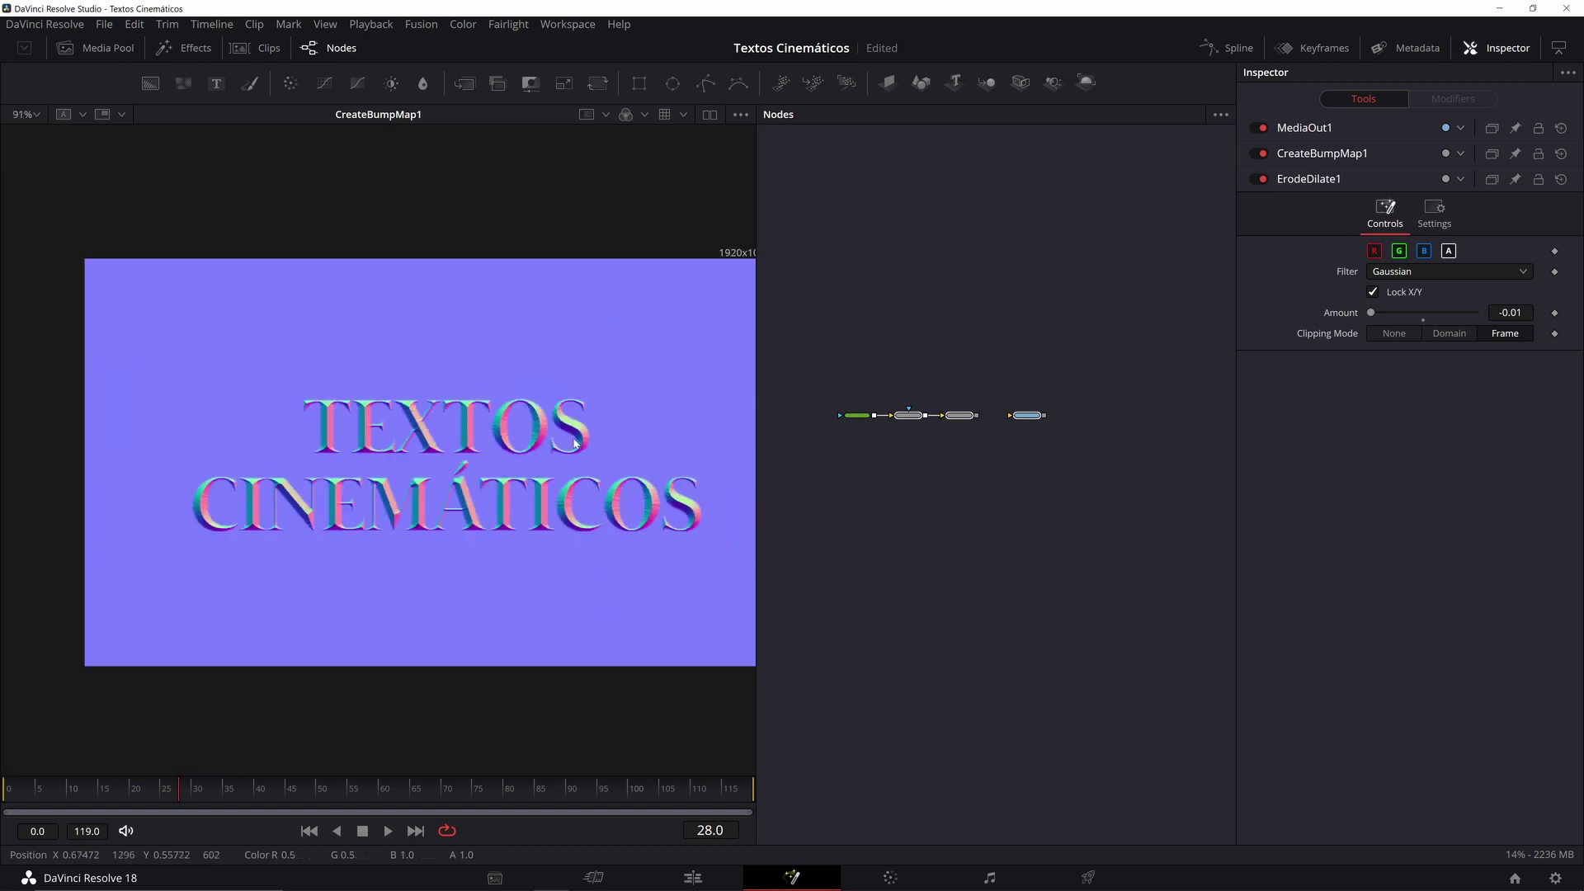
{"action": "scroll", "coordinate": [932, 428], "scroll_direction": "up", "scroll_amount": 3}
Step: Shift CreateBumpMap1 toward MediaOut1 to widen the gap after ErodeDilate1
{"action": "left_click_drag", "start_coordinate": [868, 327], "coordinate": [965, 400]}
{"action": "left_click", "coordinate": [970, 354]}
{"action": "scroll", "coordinate": [1029, 428], "scroll_direction": "down", "scroll_amount": 2}
{"action": "left_click_drag", "start_coordinate": [1171, 419], "coordinate": [1020, 428]}
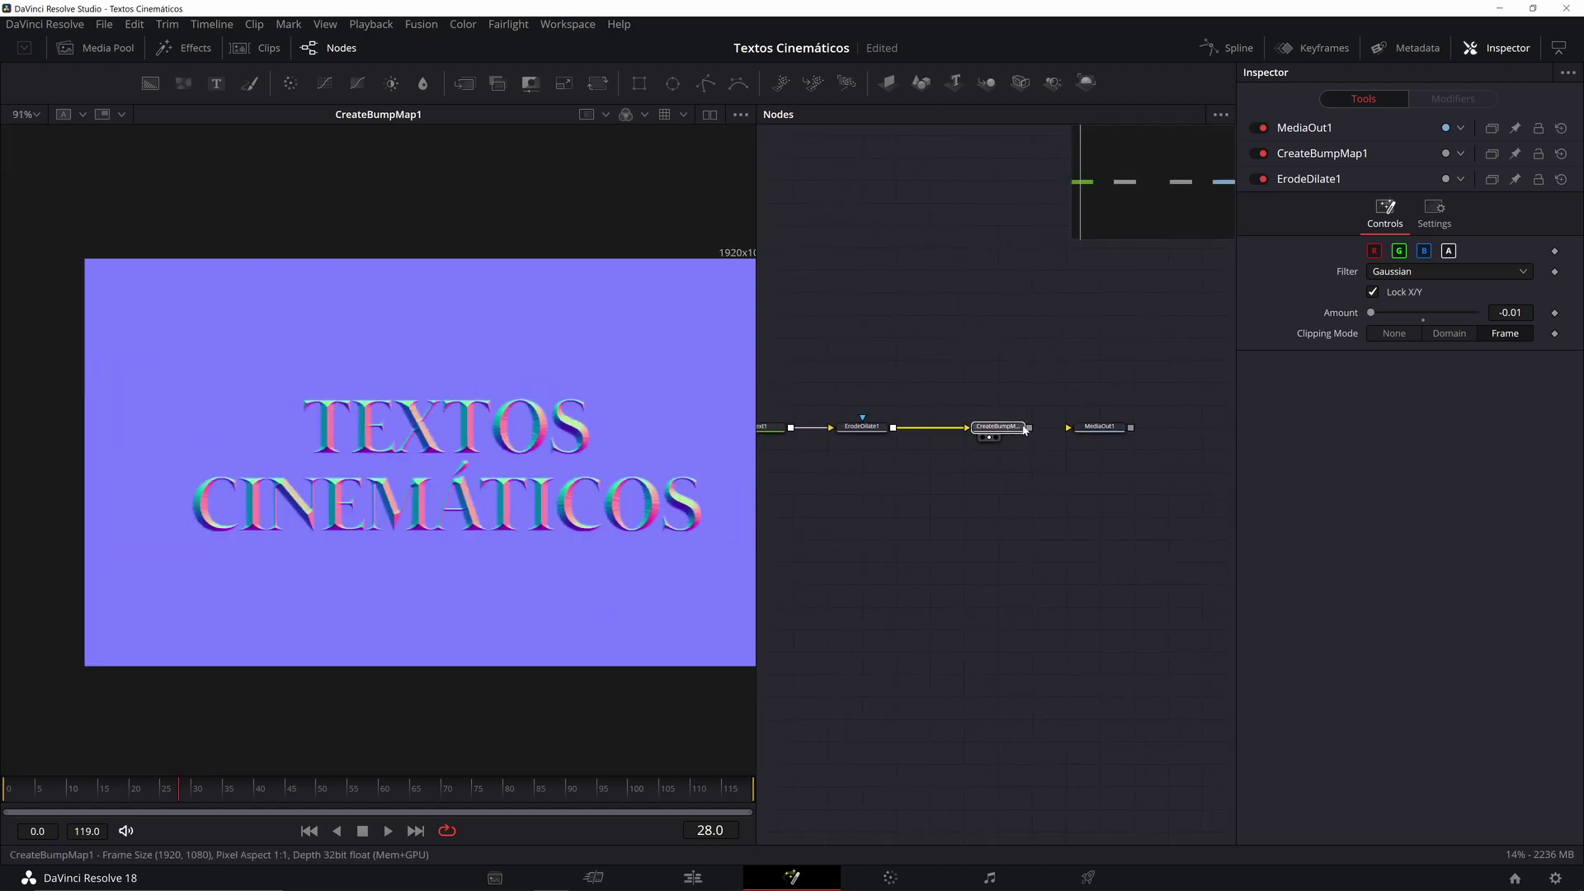
Step: Insert a Blur node between ErodeDilate1 and CreateBumpMap1
{"action": "left_click", "coordinate": [875, 428]}
{"action": "key", "text": "shift+space"}
{"action": "type", "text": "blur"}
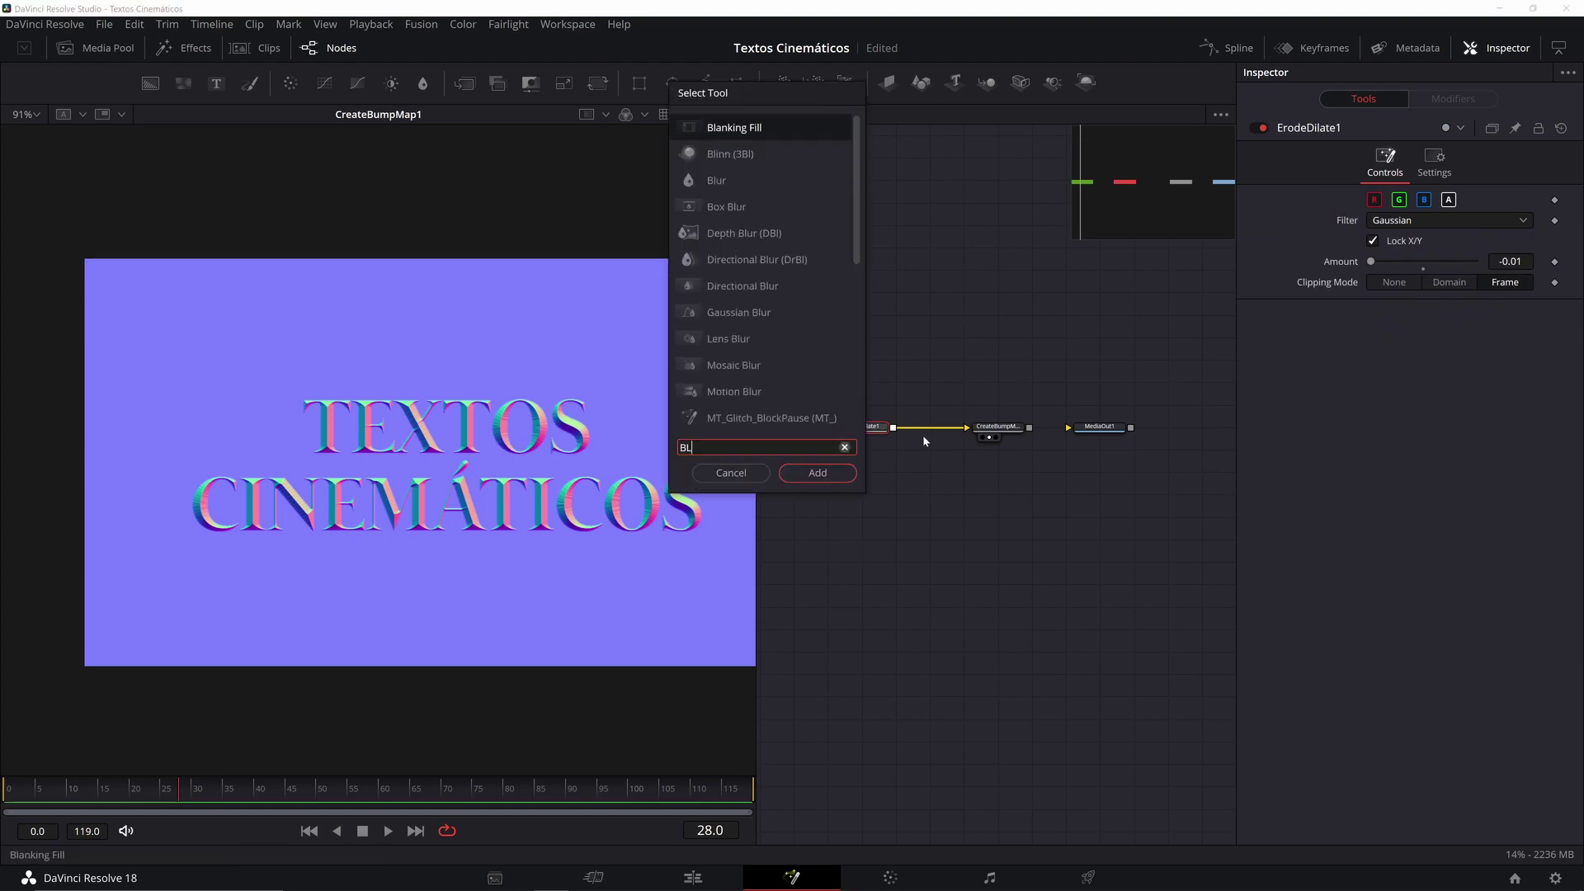
{"action": "key", "text": "Return"}
Step: Try a Blur Size of 3.1 on Blur1 and inspect the letters of the bump map
{"action": "scroll", "coordinate": [495, 414], "scroll_direction": "up", "scroll_amount": 10}
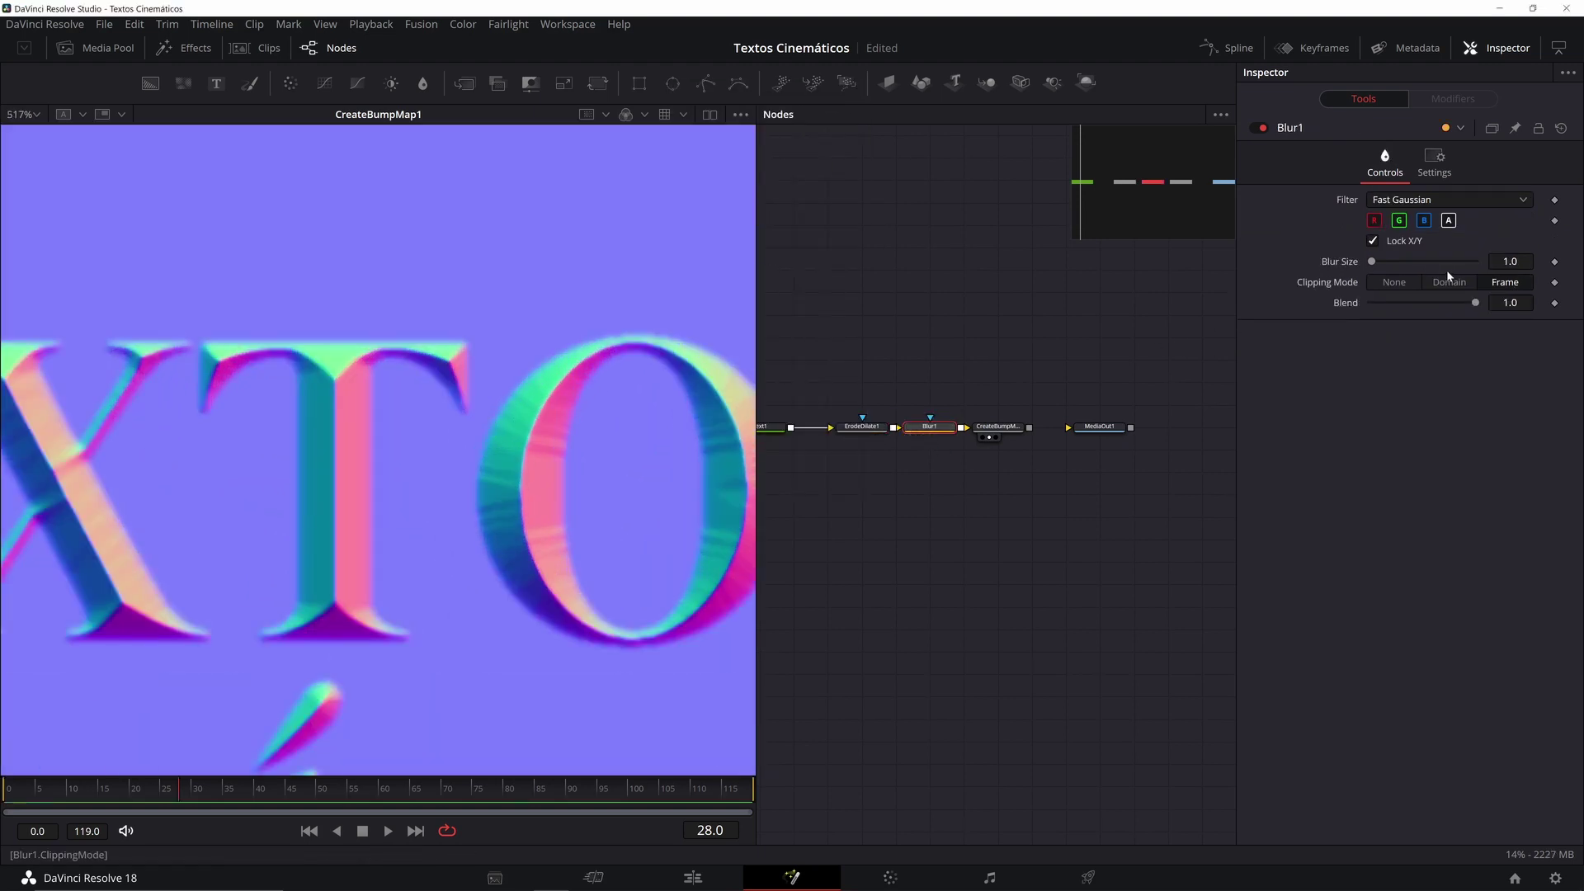
{"action": "left_click_drag", "start_coordinate": [1372, 264], "coordinate": [1370, 264]}
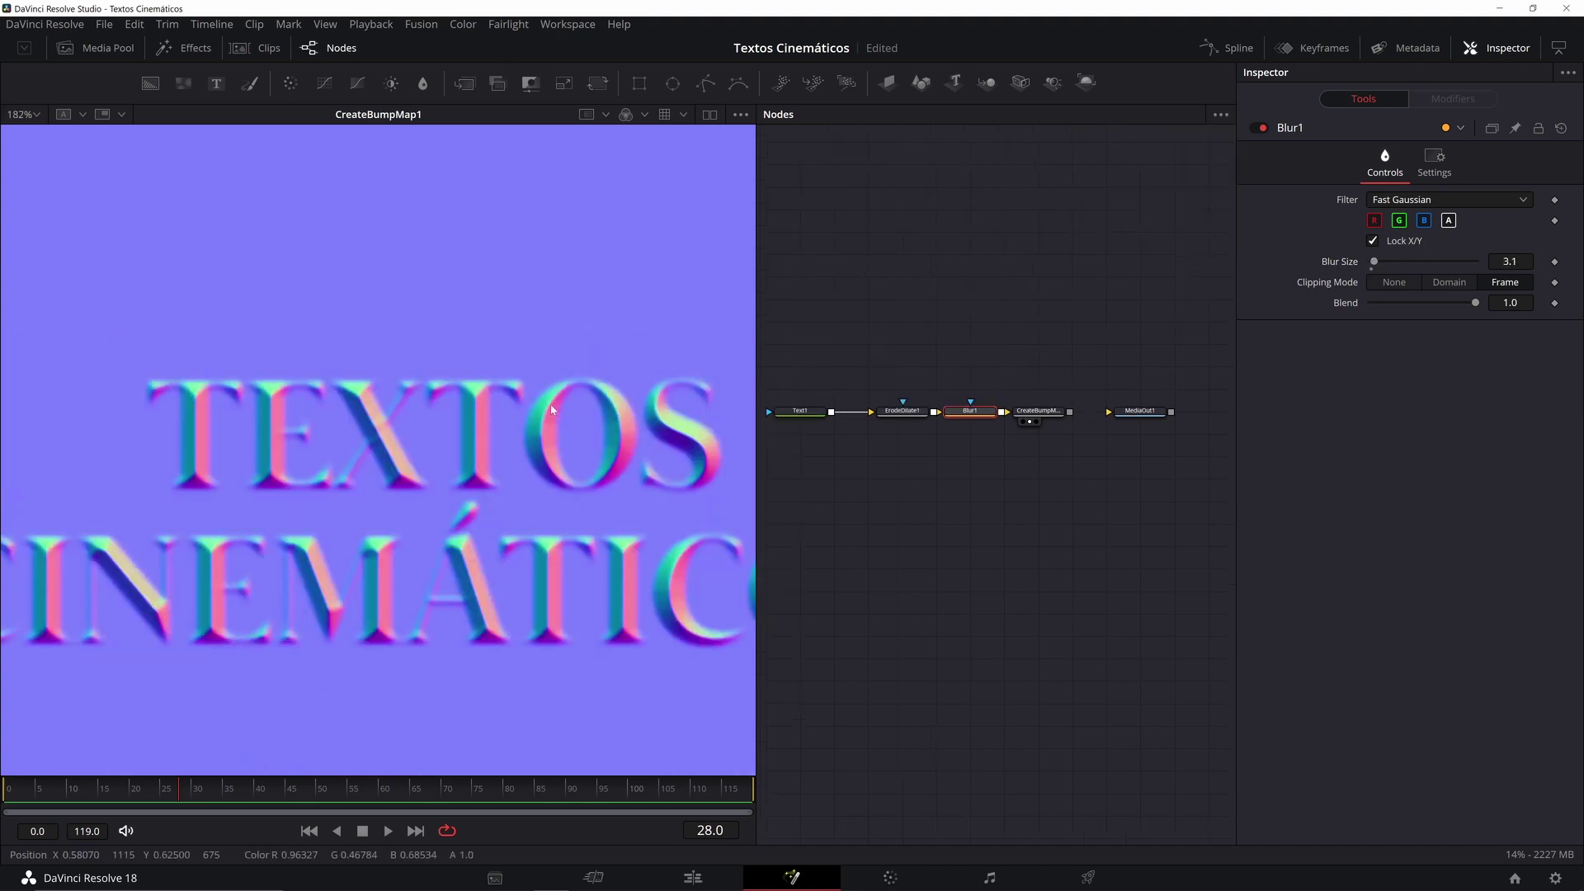
{"action": "scroll", "coordinate": [546, 403], "scroll_direction": "down", "scroll_amount": 4}
{"action": "scroll", "coordinate": [545, 401], "scroll_direction": "up", "scroll_amount": 8}
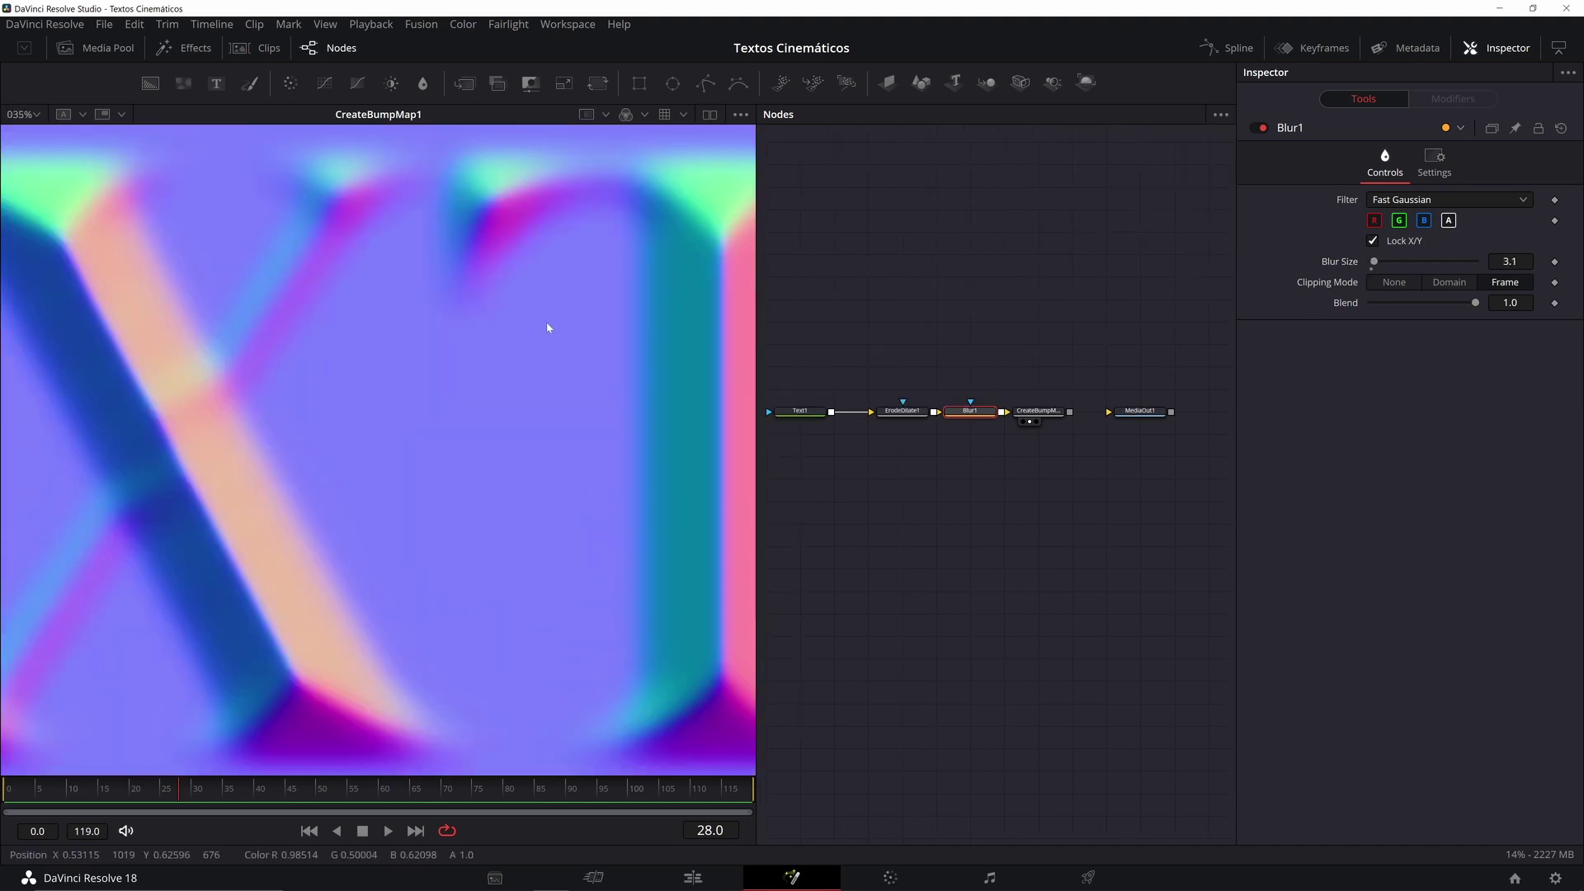
{"action": "scroll", "coordinate": [548, 323], "scroll_direction": "down", "scroll_amount": 3}
{"action": "scroll", "coordinate": [579, 321], "scroll_direction": "down", "scroll_amount": 2}
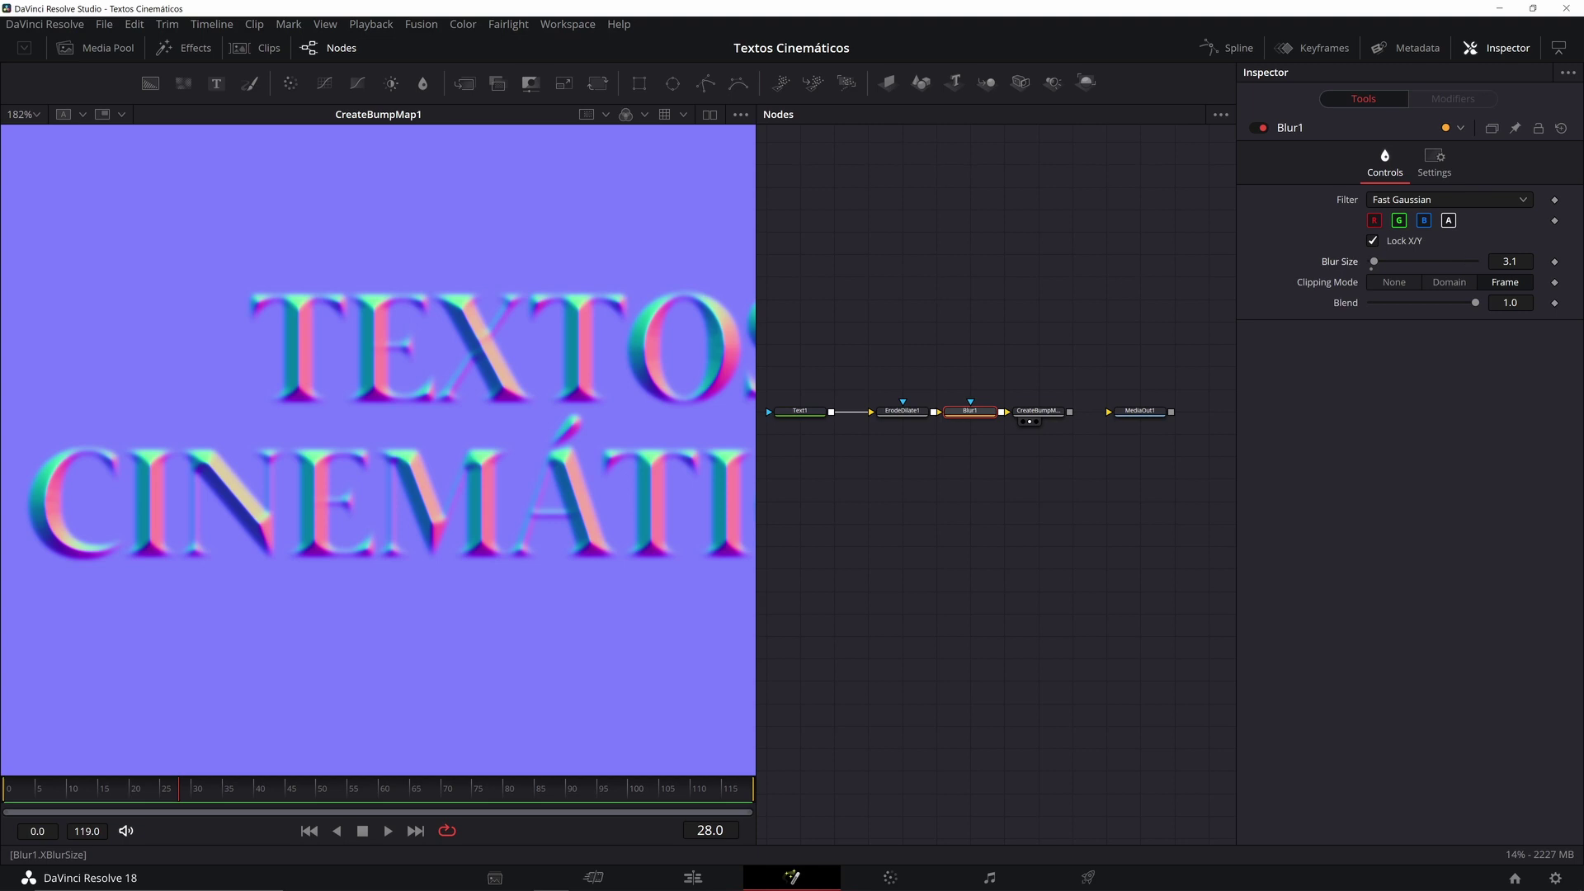
Step: Lower the Blur Size of Blur1 to 1.7 and fine-tune it slightly upward while checking the letter edges
{"action": "left_click_drag", "start_coordinate": [1510, 261], "coordinate": [1498, 262]}
{"action": "scroll", "coordinate": [715, 320], "scroll_direction": "up", "scroll_amount": 4}
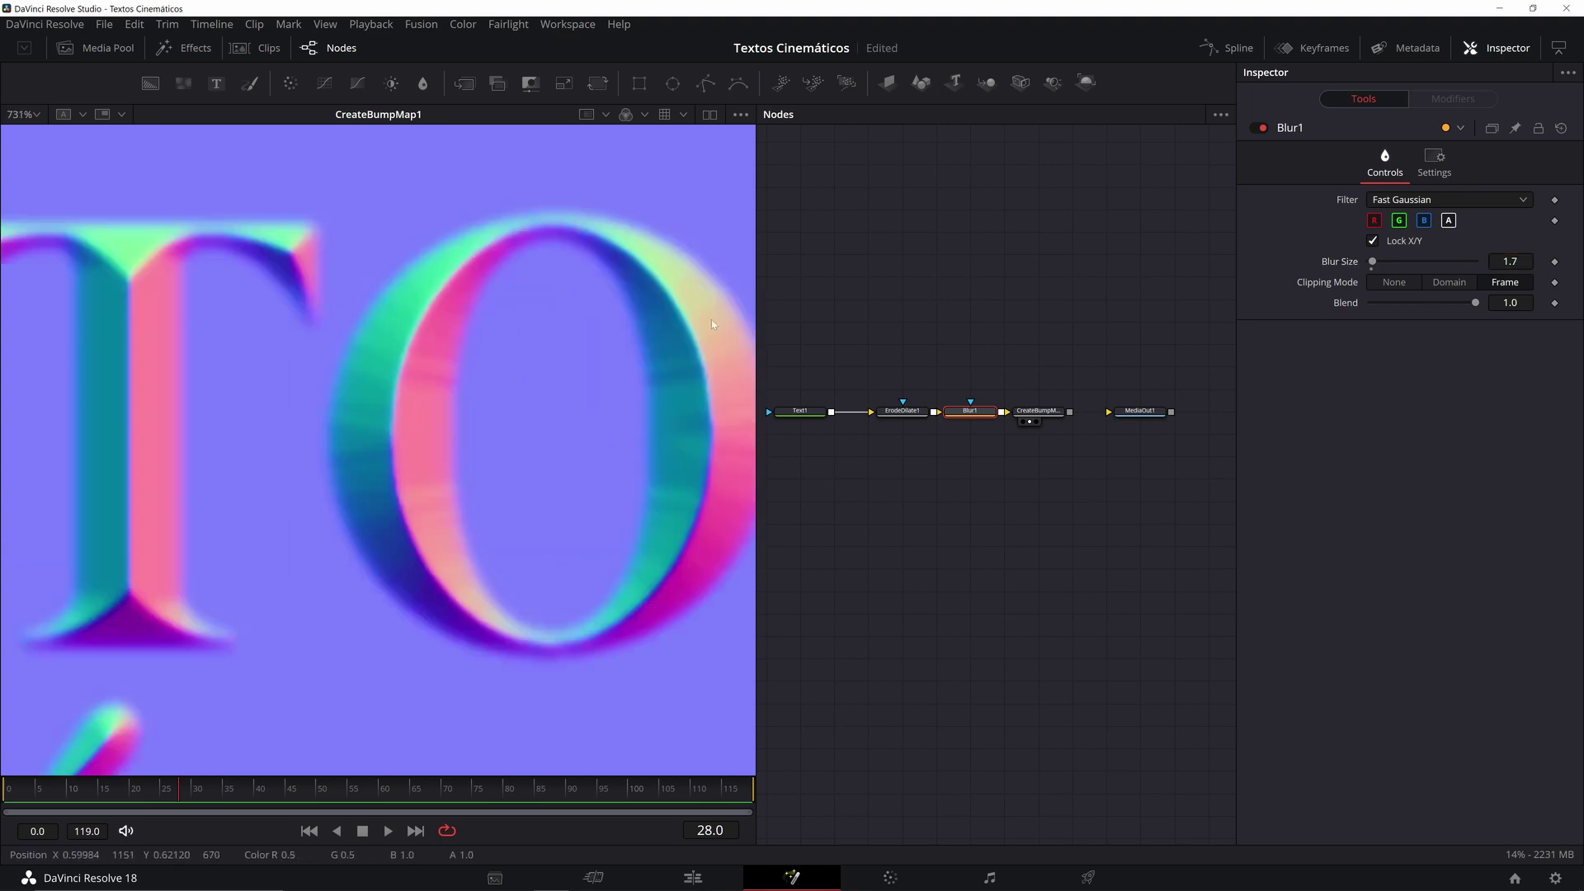
{"action": "left_click_drag", "start_coordinate": [1510, 262], "coordinate": [1515, 262]}
{"action": "scroll", "coordinate": [410, 406], "scroll_direction": "down", "scroll_amount": 7}
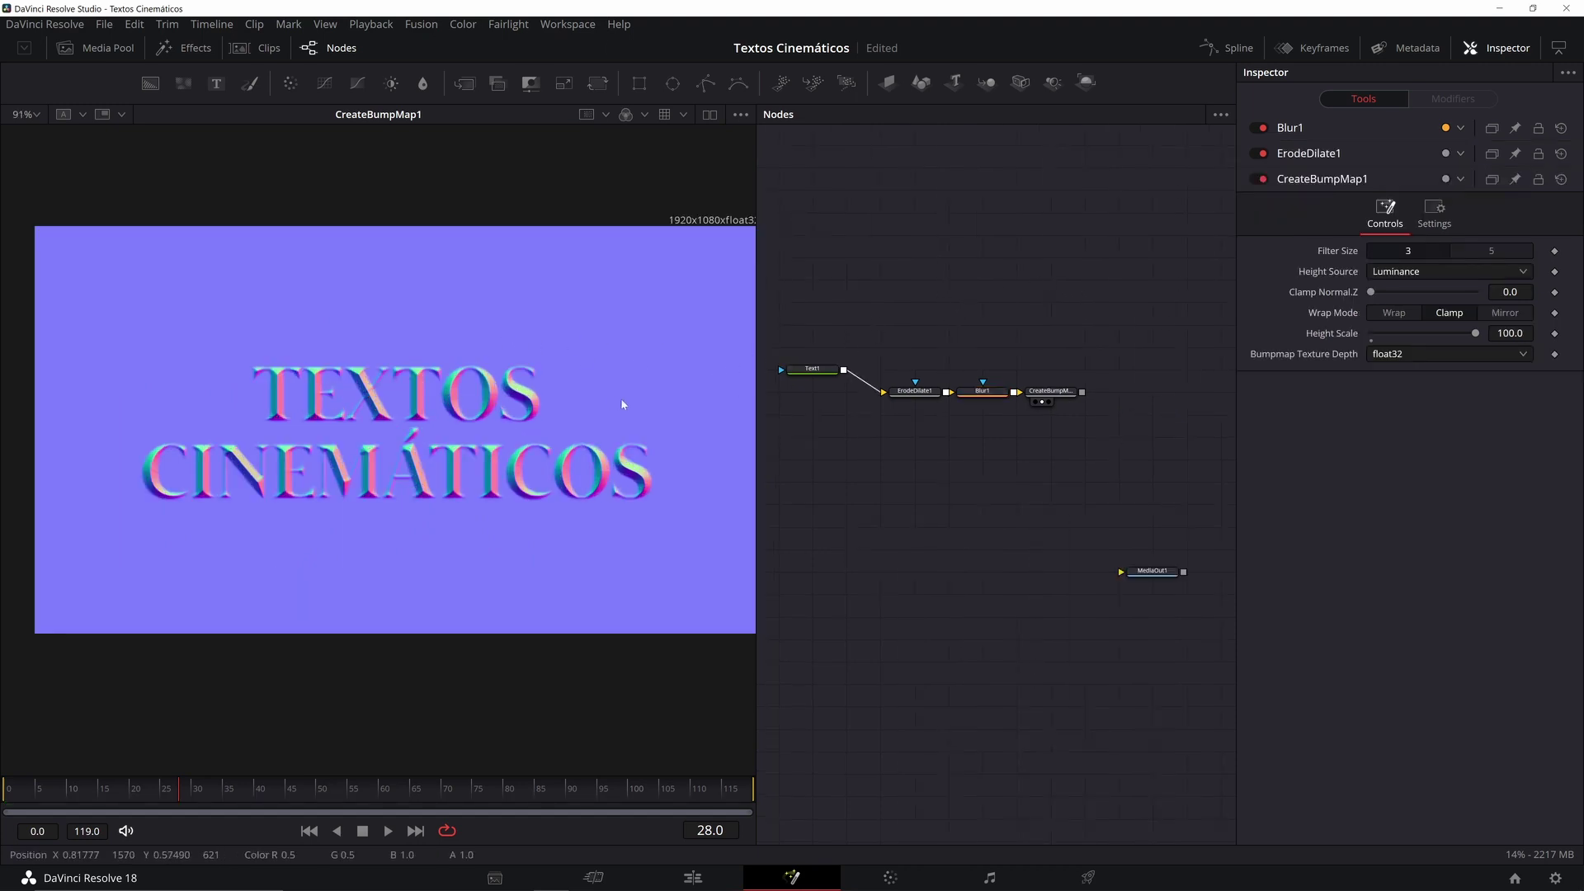
Step: Reposition CreateBumpMap1 farther from Blur1 in the node graph
{"action": "left_click_drag", "start_coordinate": [1070, 393], "coordinate": [1006, 316]}
{"action": "left_click_drag", "start_coordinate": [1007, 423], "coordinate": [1047, 448]}
{"action": "left_click_drag", "start_coordinate": [1107, 371], "coordinate": [1140, 422]}
{"action": "left_click", "coordinate": [1071, 441]}
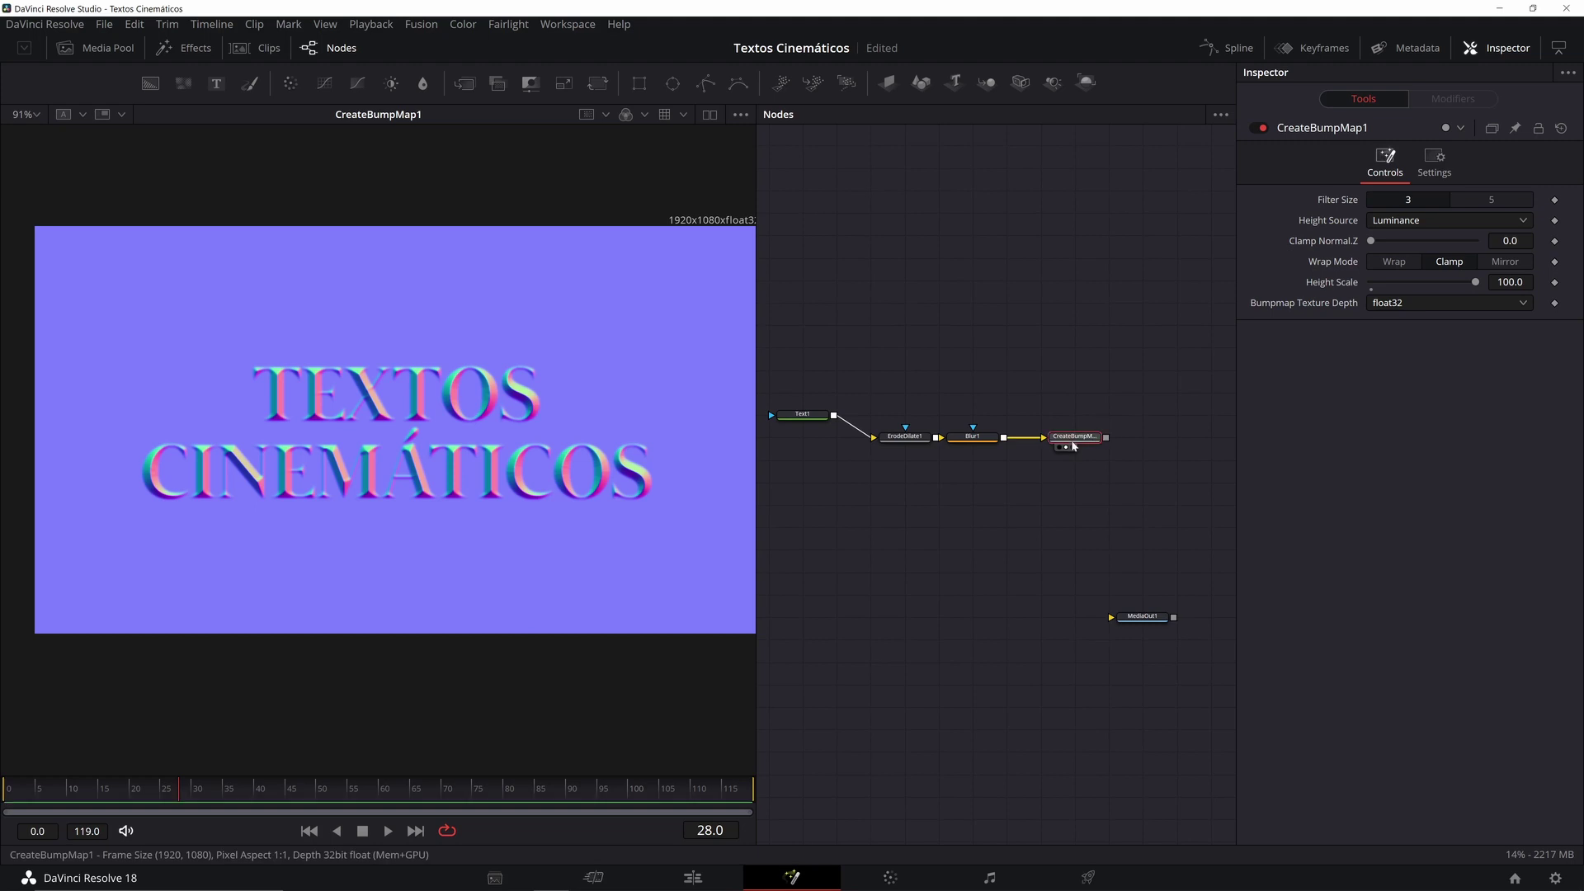
Step: Add a Channel Booleans (Bol) node after CreateBumpMap1
{"action": "left_click", "coordinate": [1151, 470]}
{"action": "left_click_drag", "start_coordinate": [1152, 470], "coordinate": [1136, 457]}
{"action": "left_click", "coordinate": [1076, 425]}
{"action": "key", "text": "shift+space"}
{"action": "type", "text": "BLUR"}
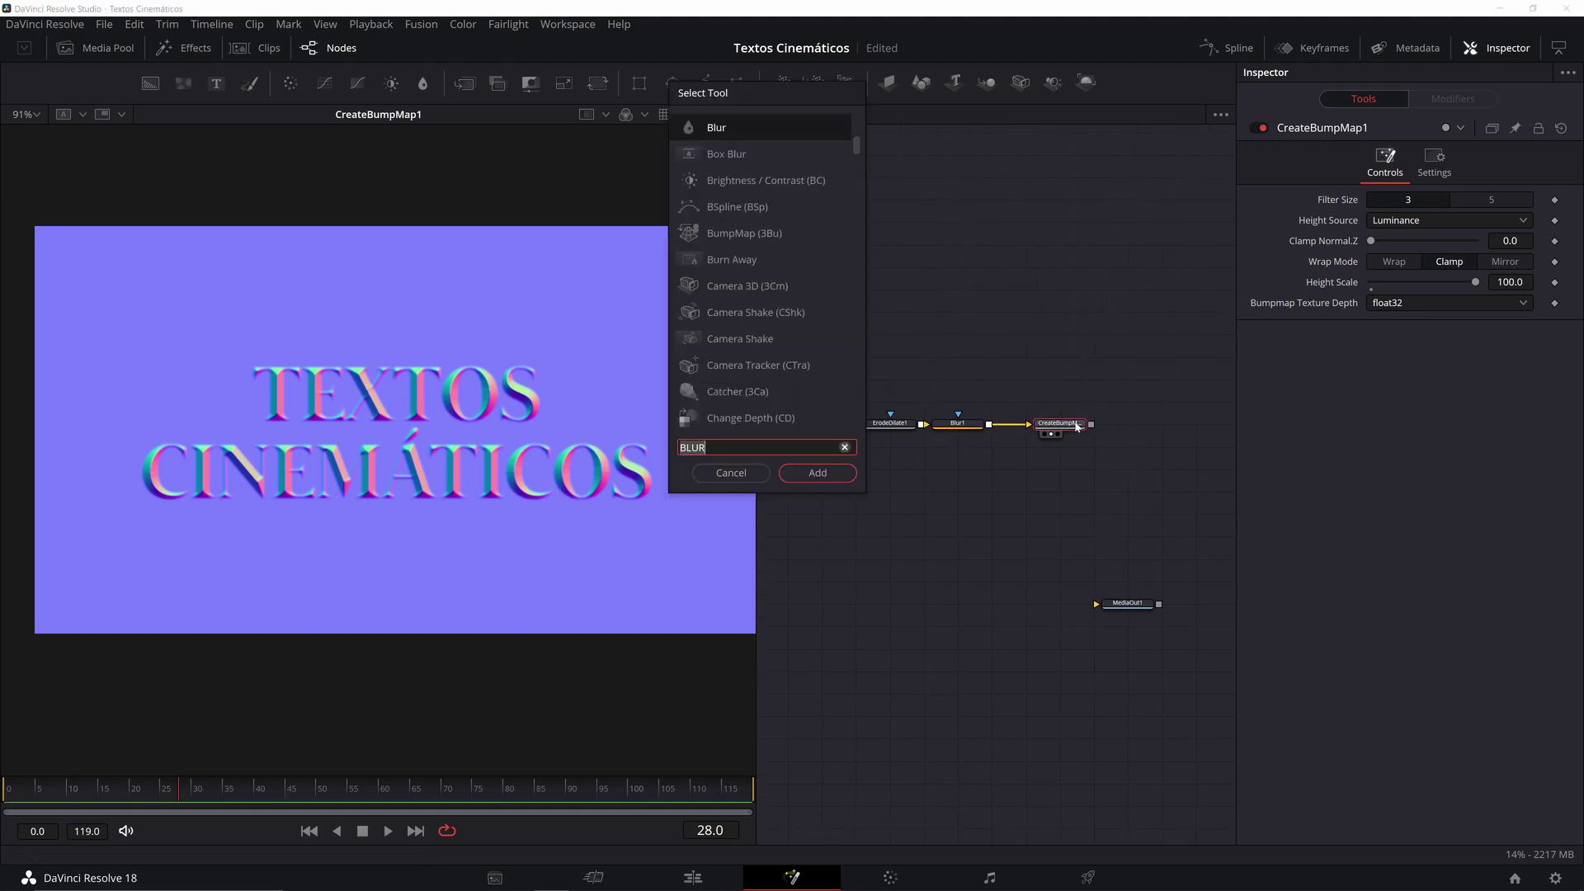
{"action": "type", "text": "CHAN"}
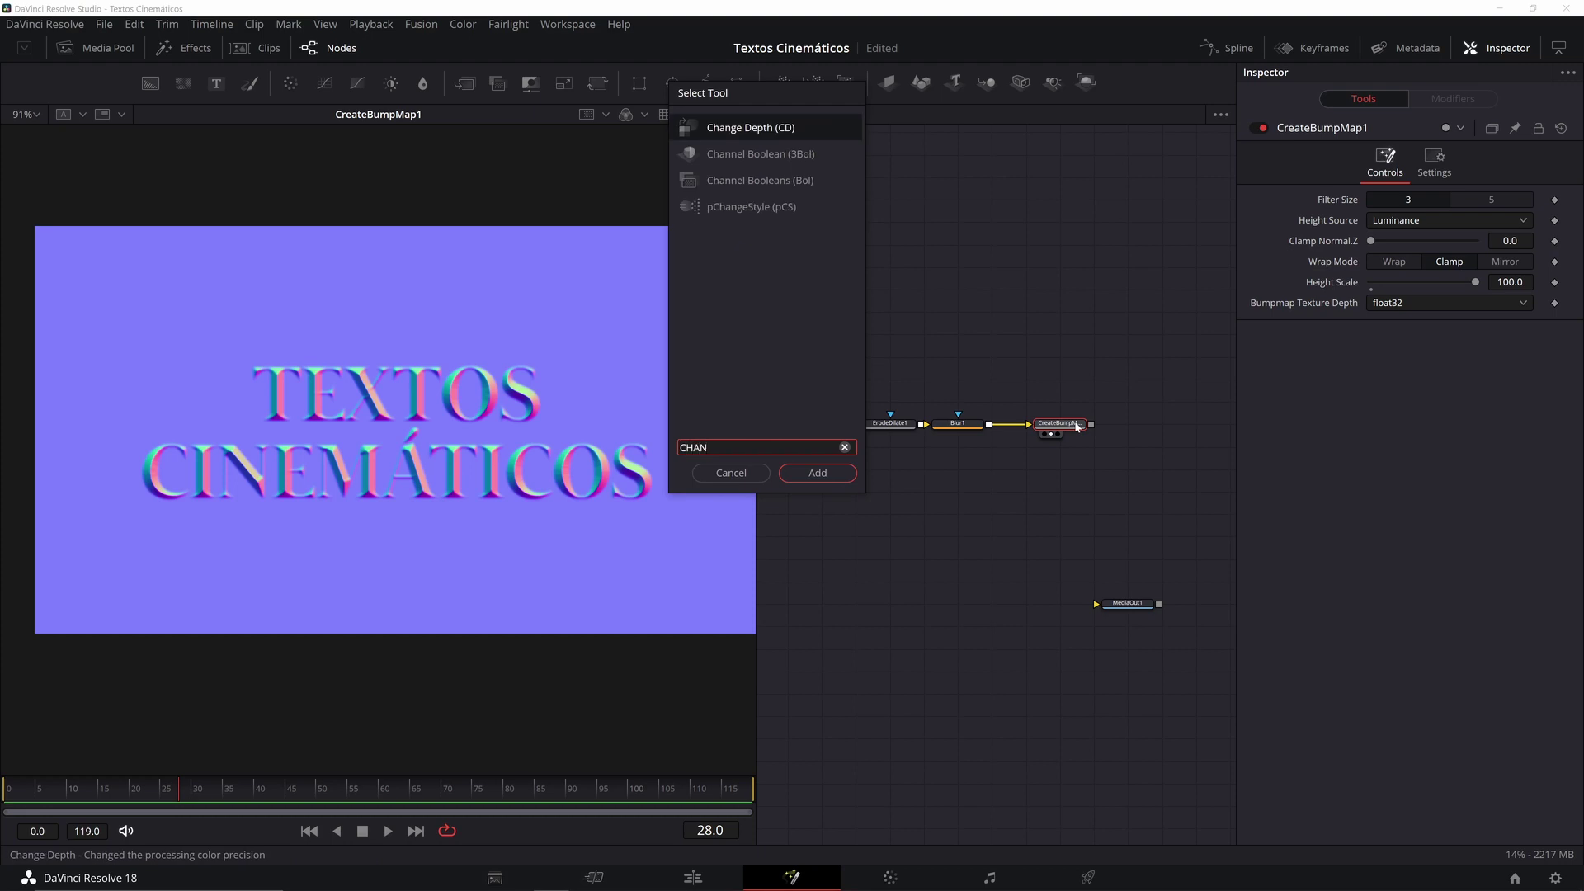
{"action": "key", "text": "Down"}
{"action": "key", "text": "Down"}
{"action": "key", "text": "Return"}
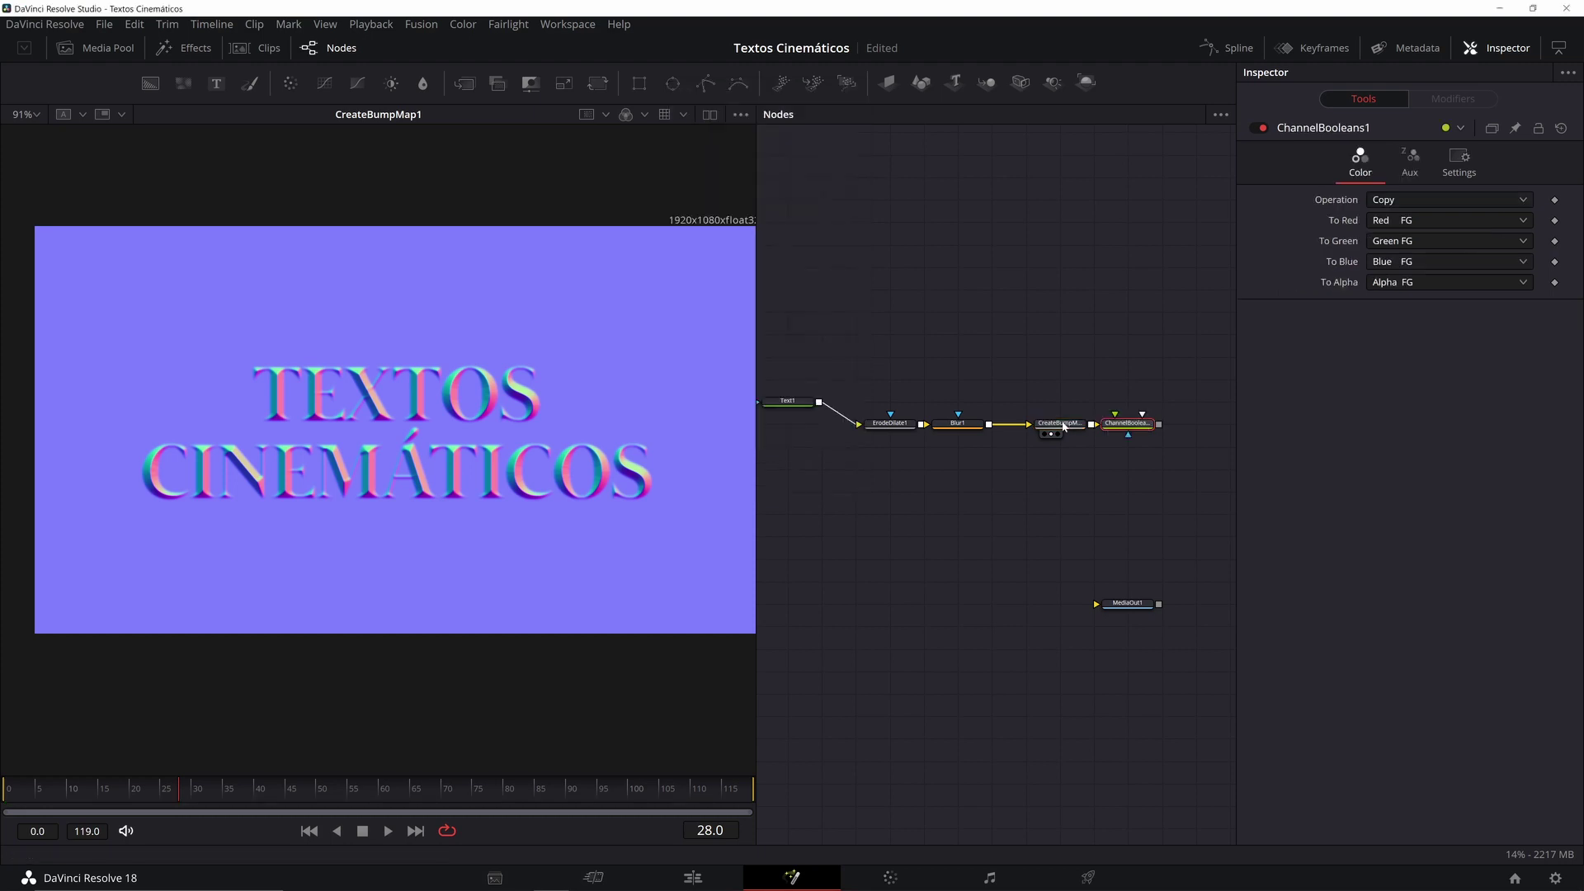
Step: Place ChannelBooleans1 lower than CreateBumpMap1 in the node graph and display it in the viewer
{"action": "left_click_drag", "start_coordinate": [1111, 427], "coordinate": [1111, 472]}
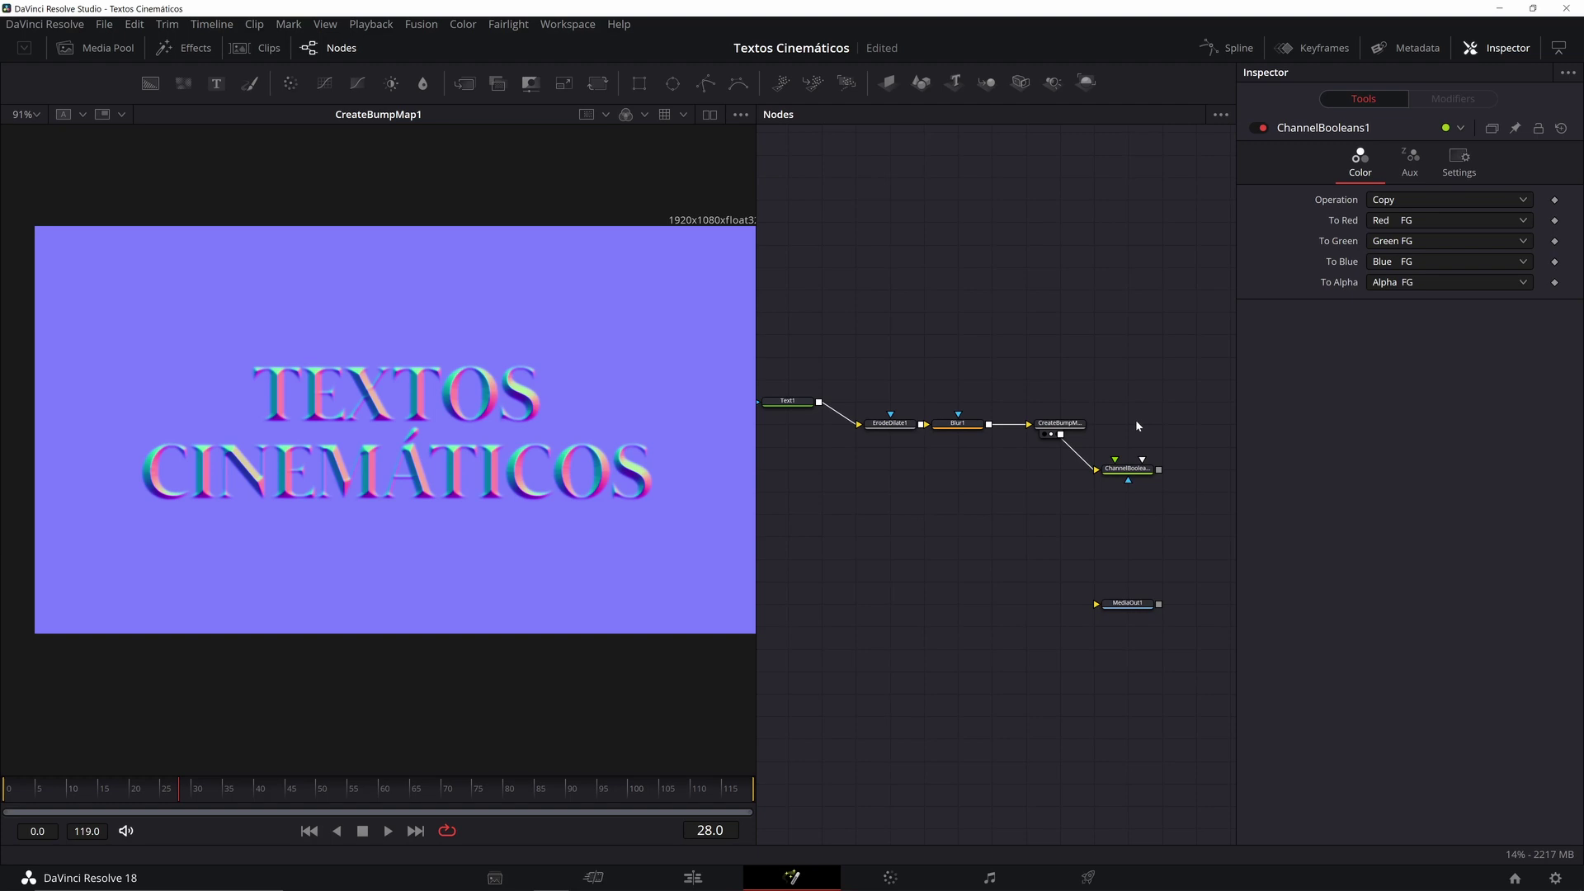
{"action": "left_click", "coordinate": [1133, 471]}
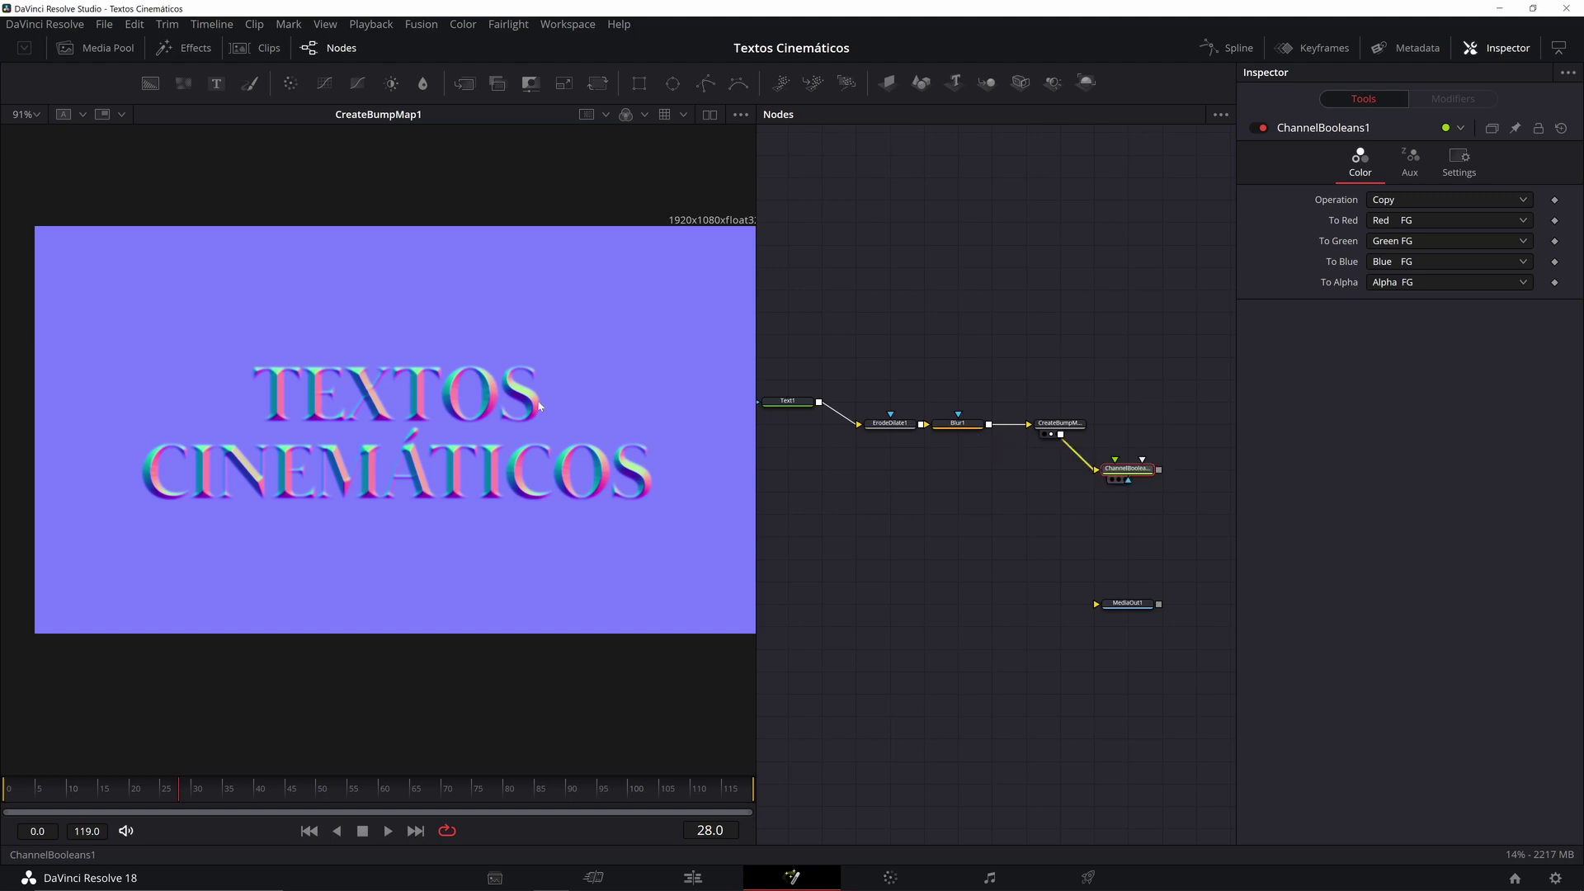
{"action": "left_click_drag", "start_coordinate": [538, 406], "coordinate": [533, 406]}
{"action": "left_click_drag", "start_coordinate": [1118, 411], "coordinate": [1126, 378]}
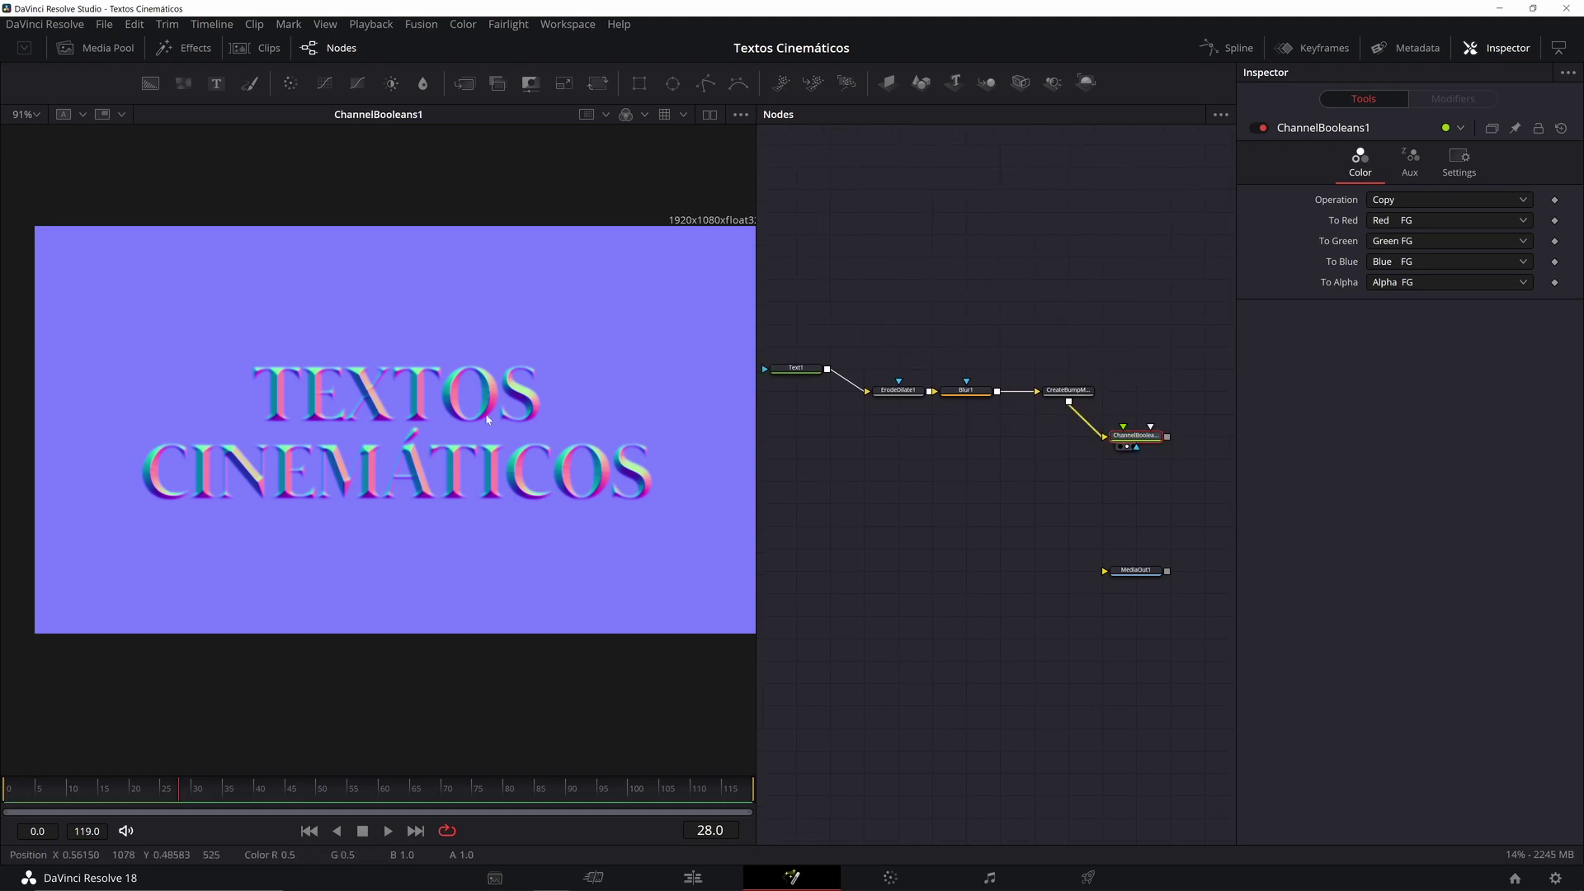
{"action": "left_click_drag", "start_coordinate": [1082, 343], "coordinate": [1007, 373]}
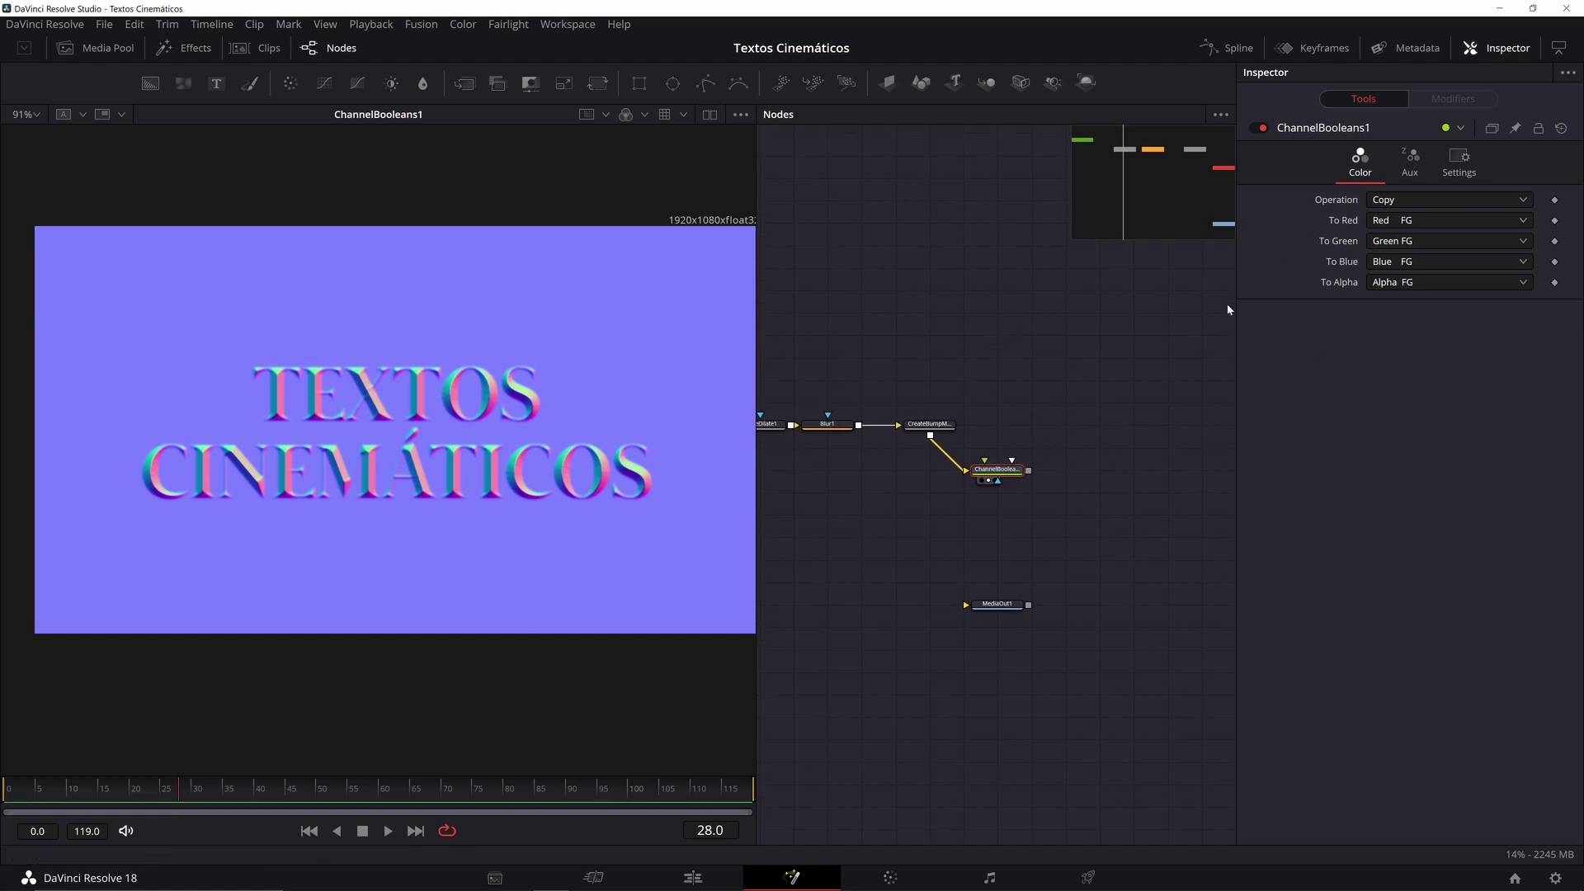
Step: Set the To Red, To Green and To Blue channels of ChannelBooleans1 to Black
{"action": "left_click", "coordinate": [1394, 220]}
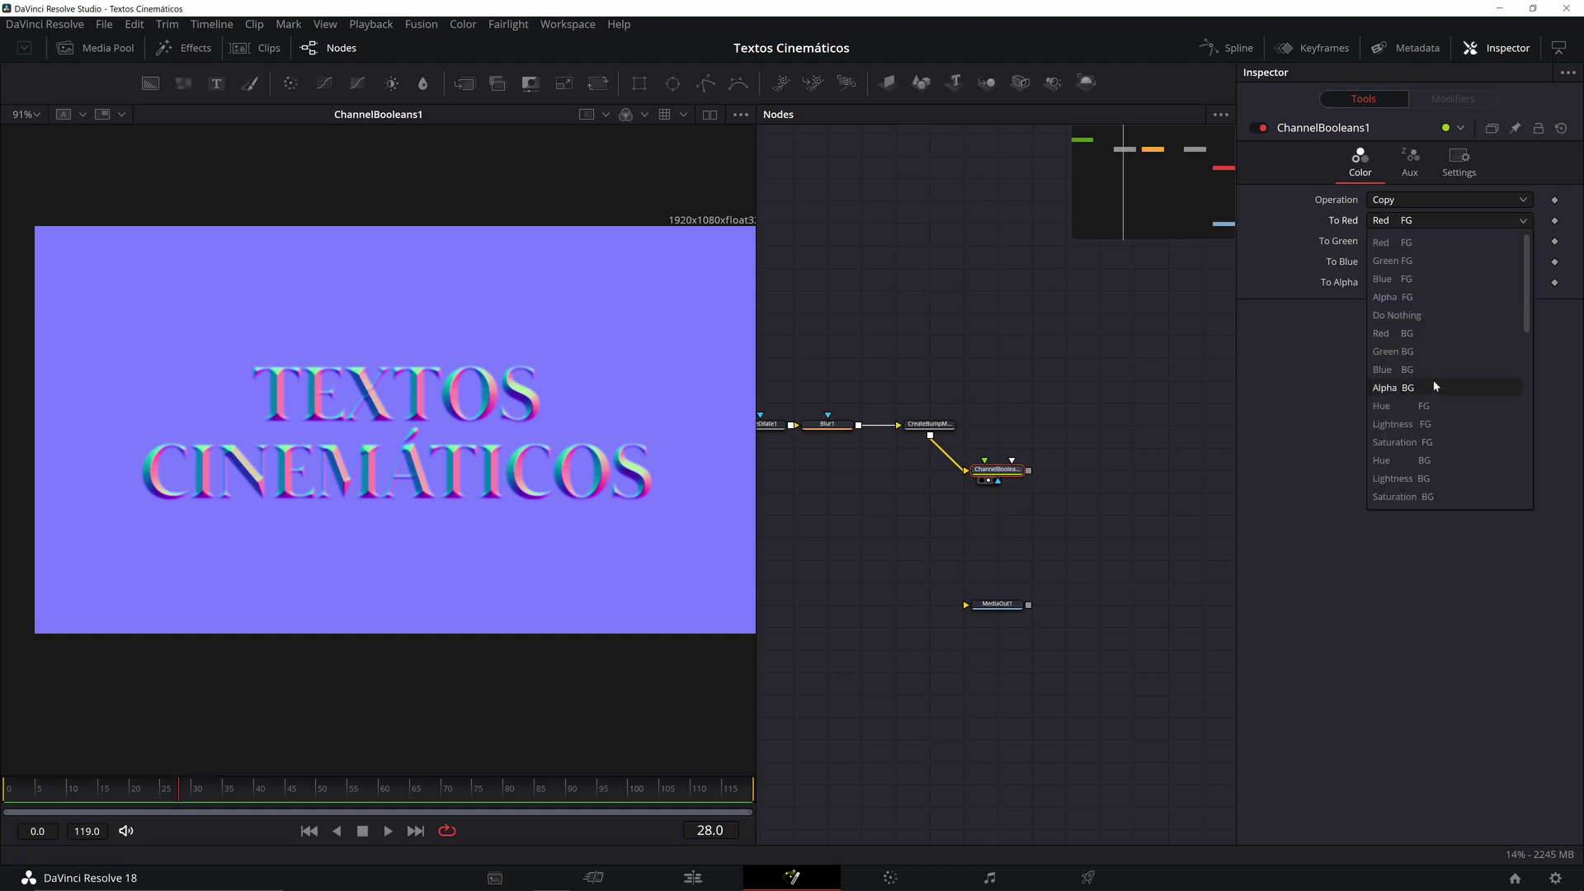
{"action": "scroll", "coordinate": [1416, 442], "scroll_direction": "down", "scroll_amount": 3}
{"action": "left_click", "coordinate": [1393, 352]}
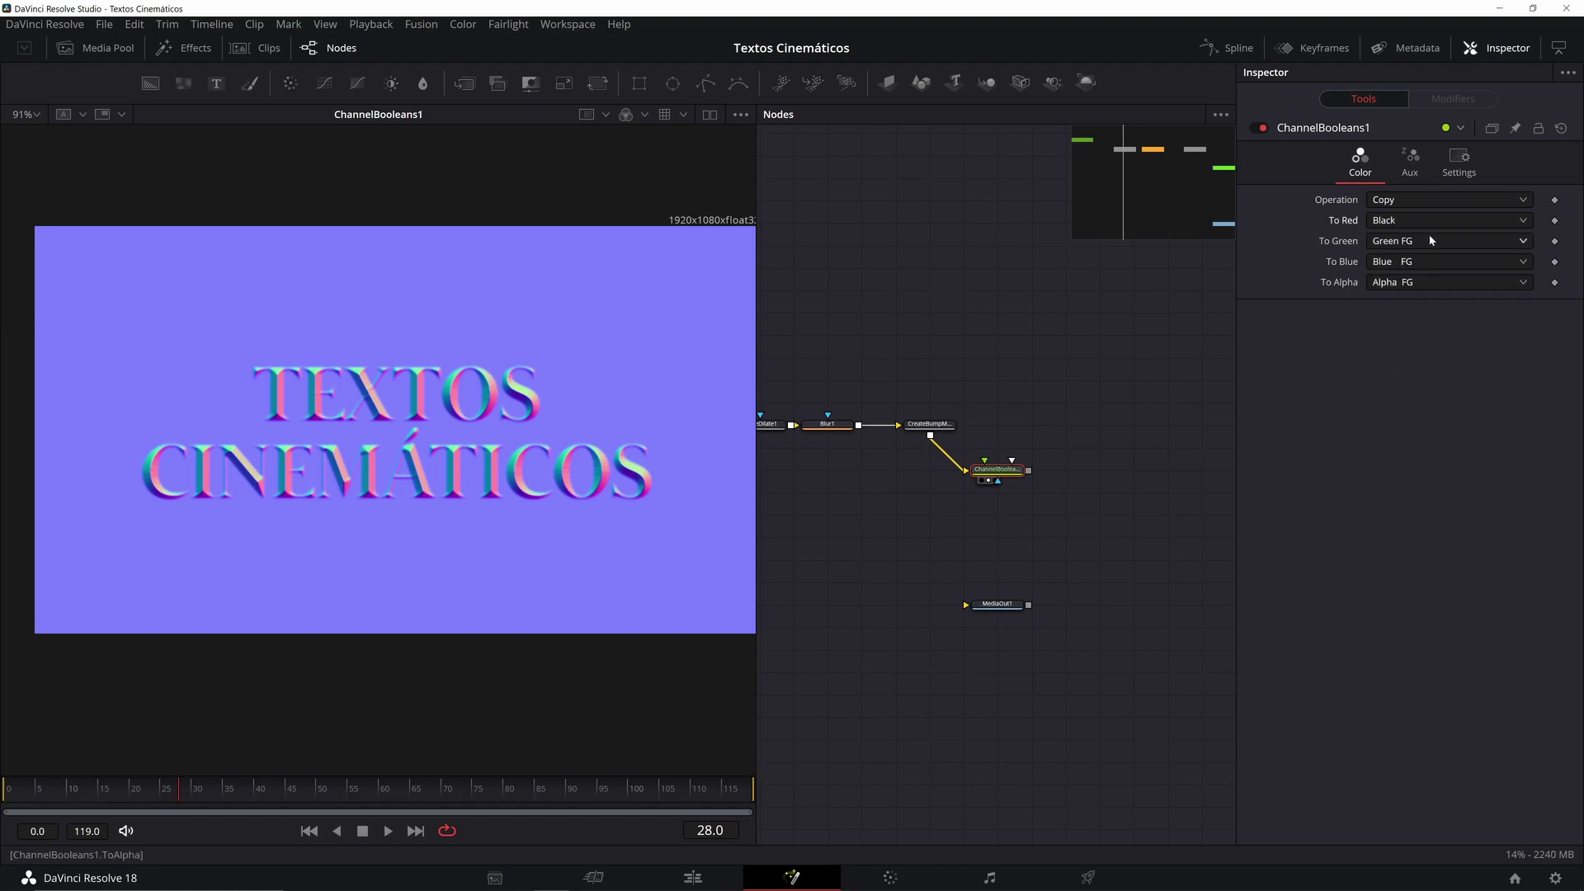
{"action": "left_click", "coordinate": [1414, 242]}
{"action": "scroll", "coordinate": [1422, 407], "scroll_direction": "down", "scroll_amount": 2}
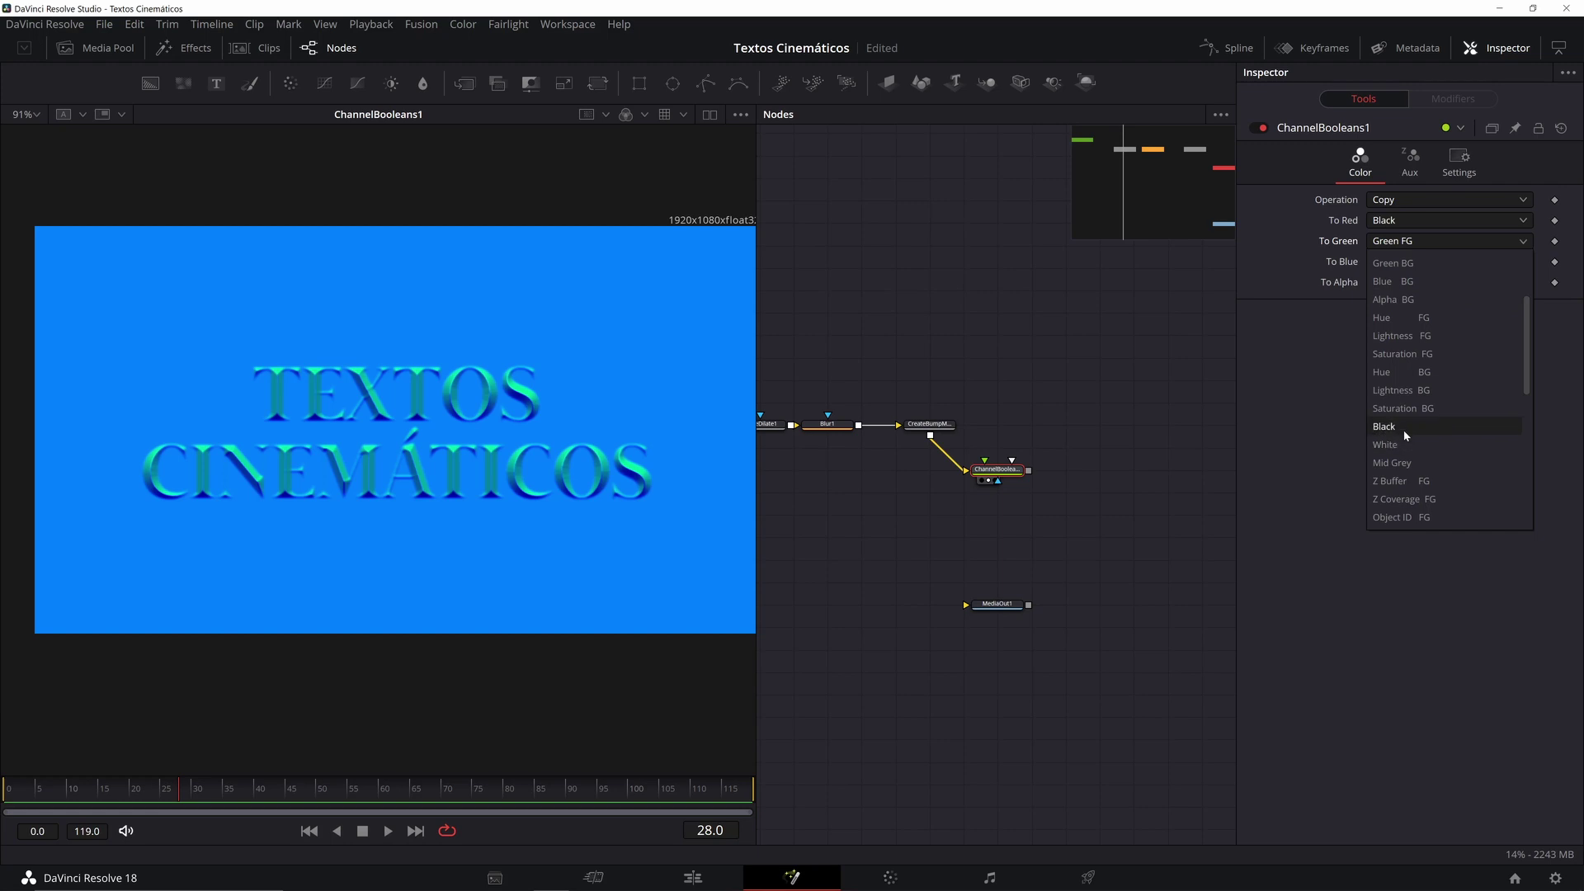
{"action": "left_click", "coordinate": [1404, 429]}
{"action": "left_click", "coordinate": [1420, 261]}
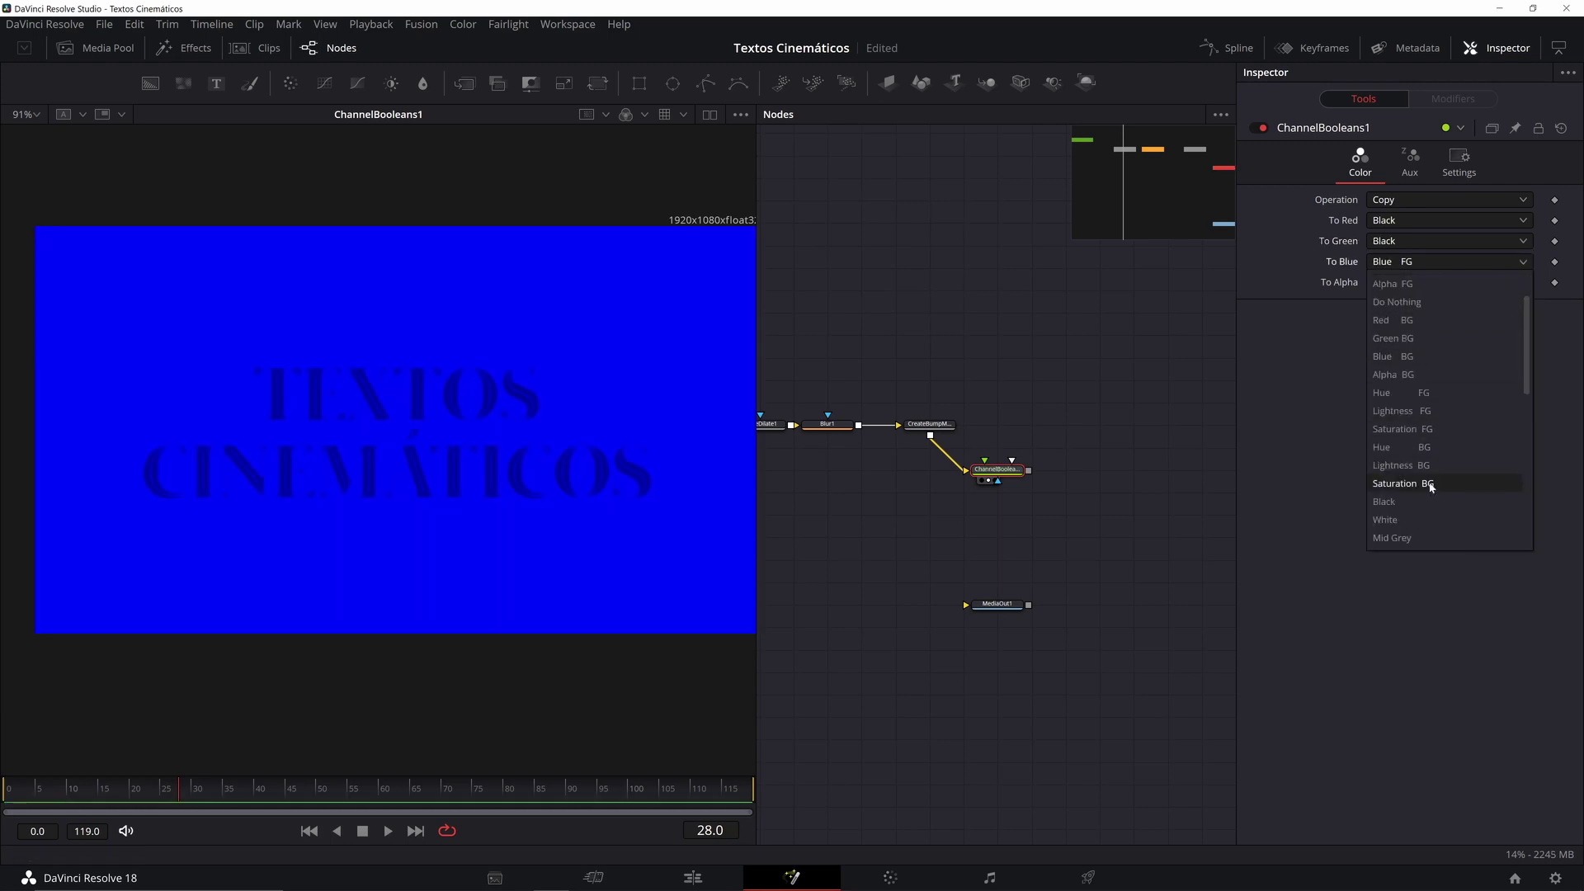
{"action": "left_click", "coordinate": [1415, 504]}
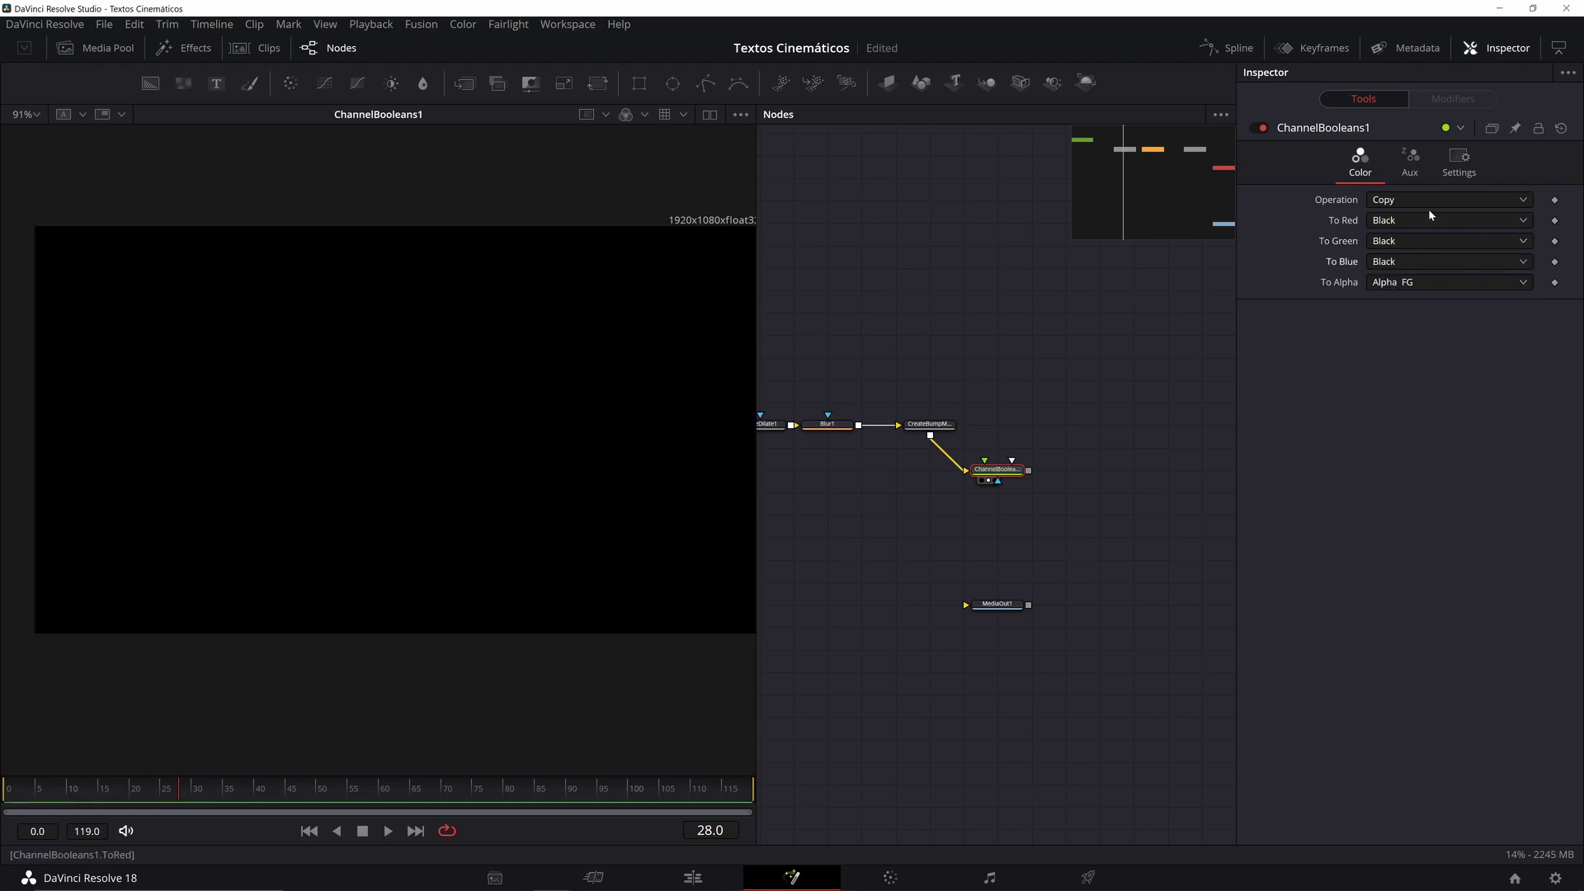
Step: Enable extra channels in ChannelBooleans1 and map X Normal to Red FG, Y Normal to Green FG and Z Normal to Blue BG
{"action": "left_click", "coordinate": [1412, 167]}
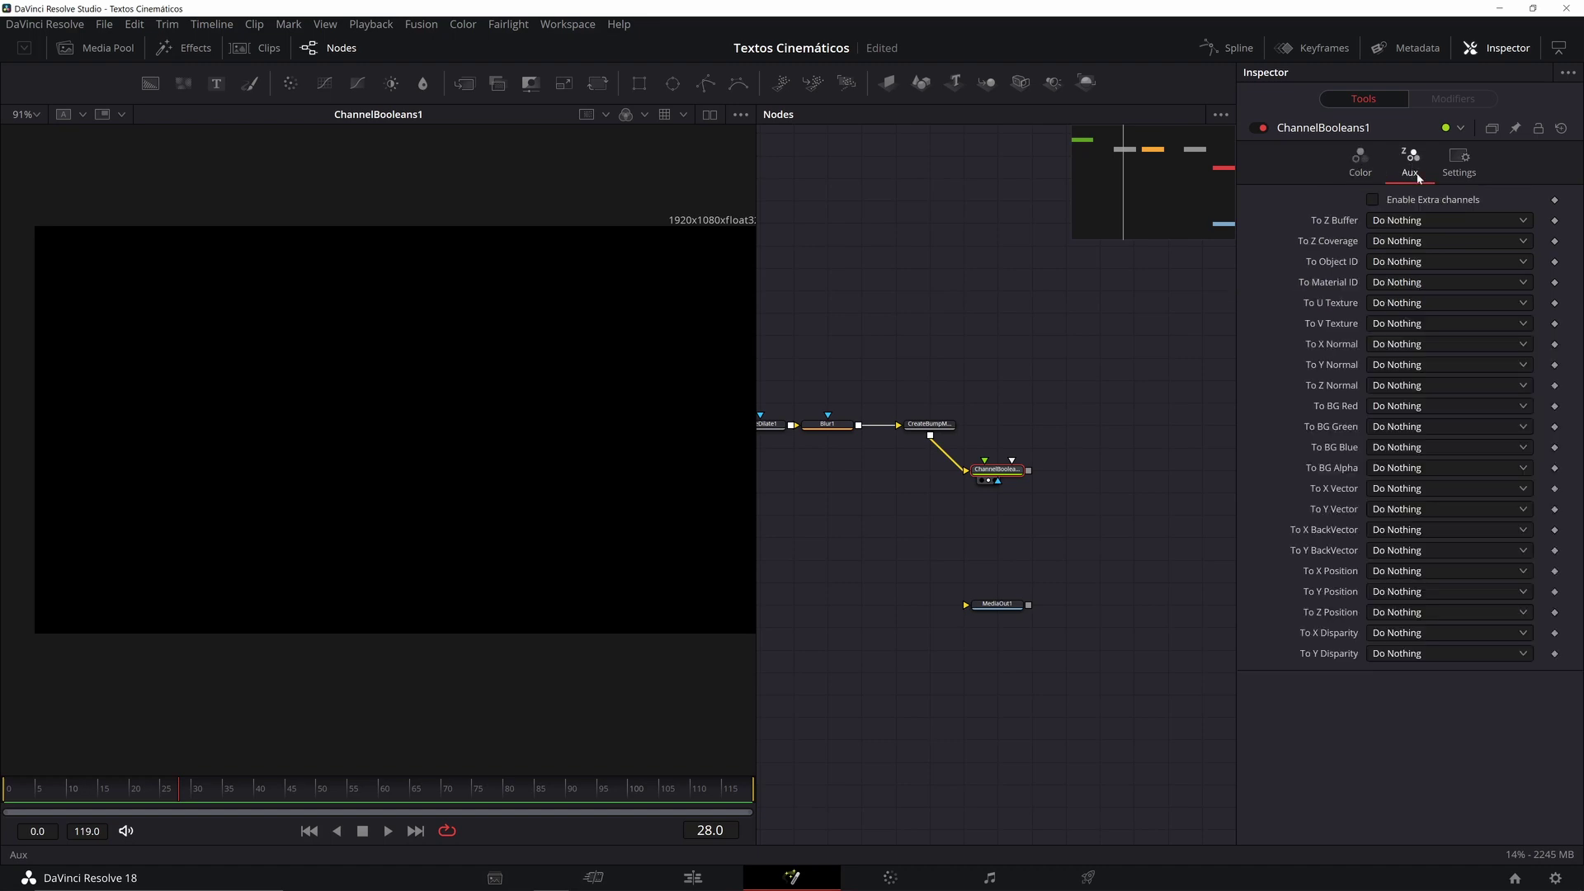
{"action": "left_click", "coordinate": [1372, 200]}
{"action": "left_click", "coordinate": [1395, 346]}
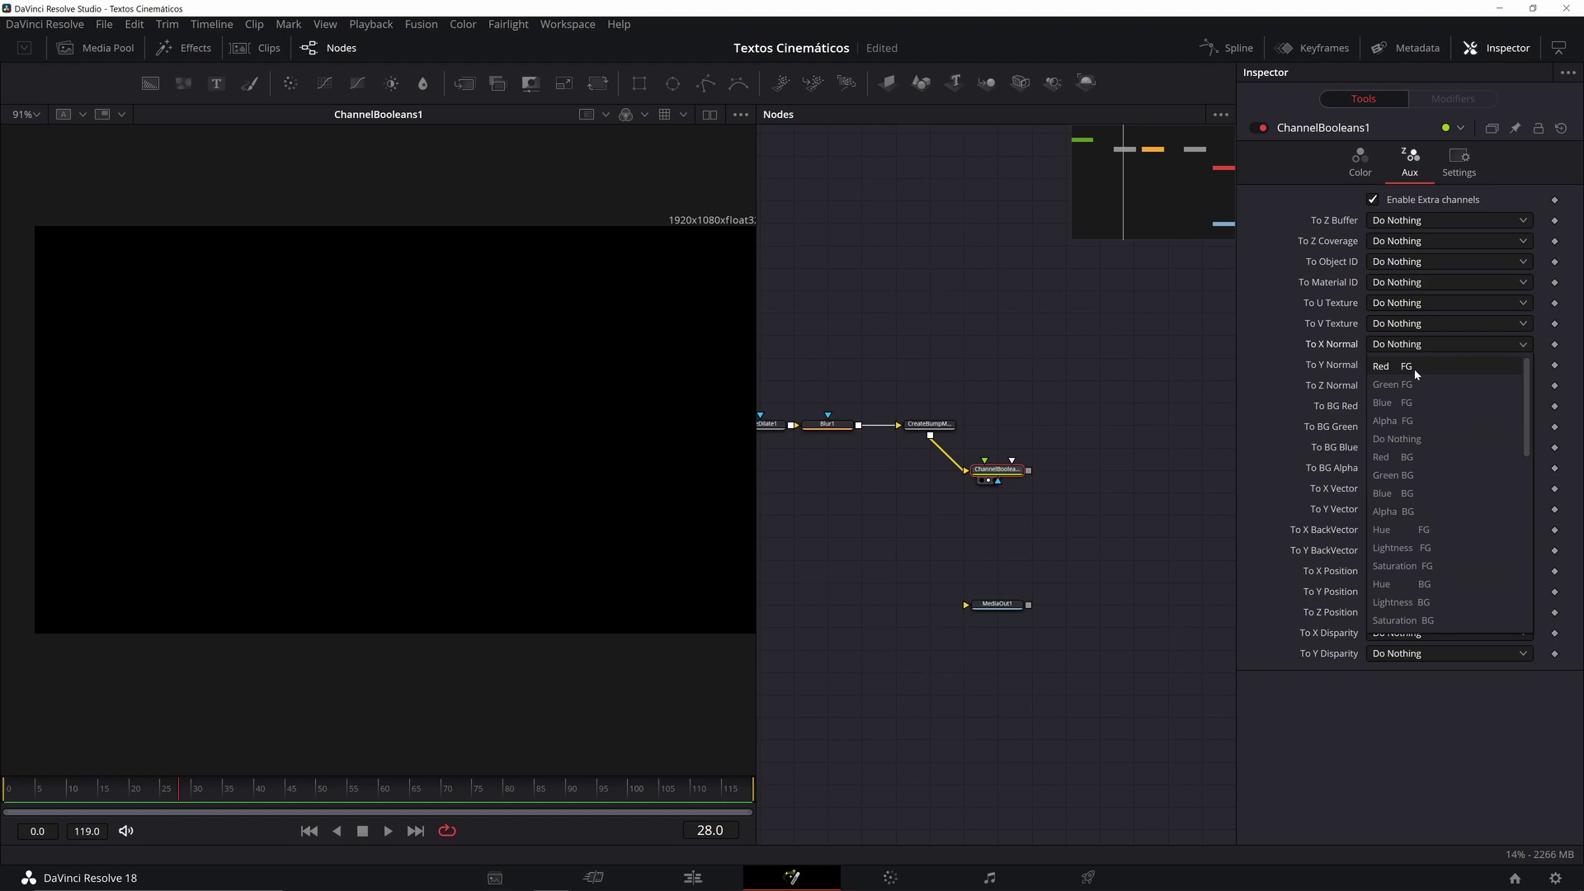
{"action": "left_click", "coordinate": [1414, 369]}
{"action": "left_click", "coordinate": [1411, 367]}
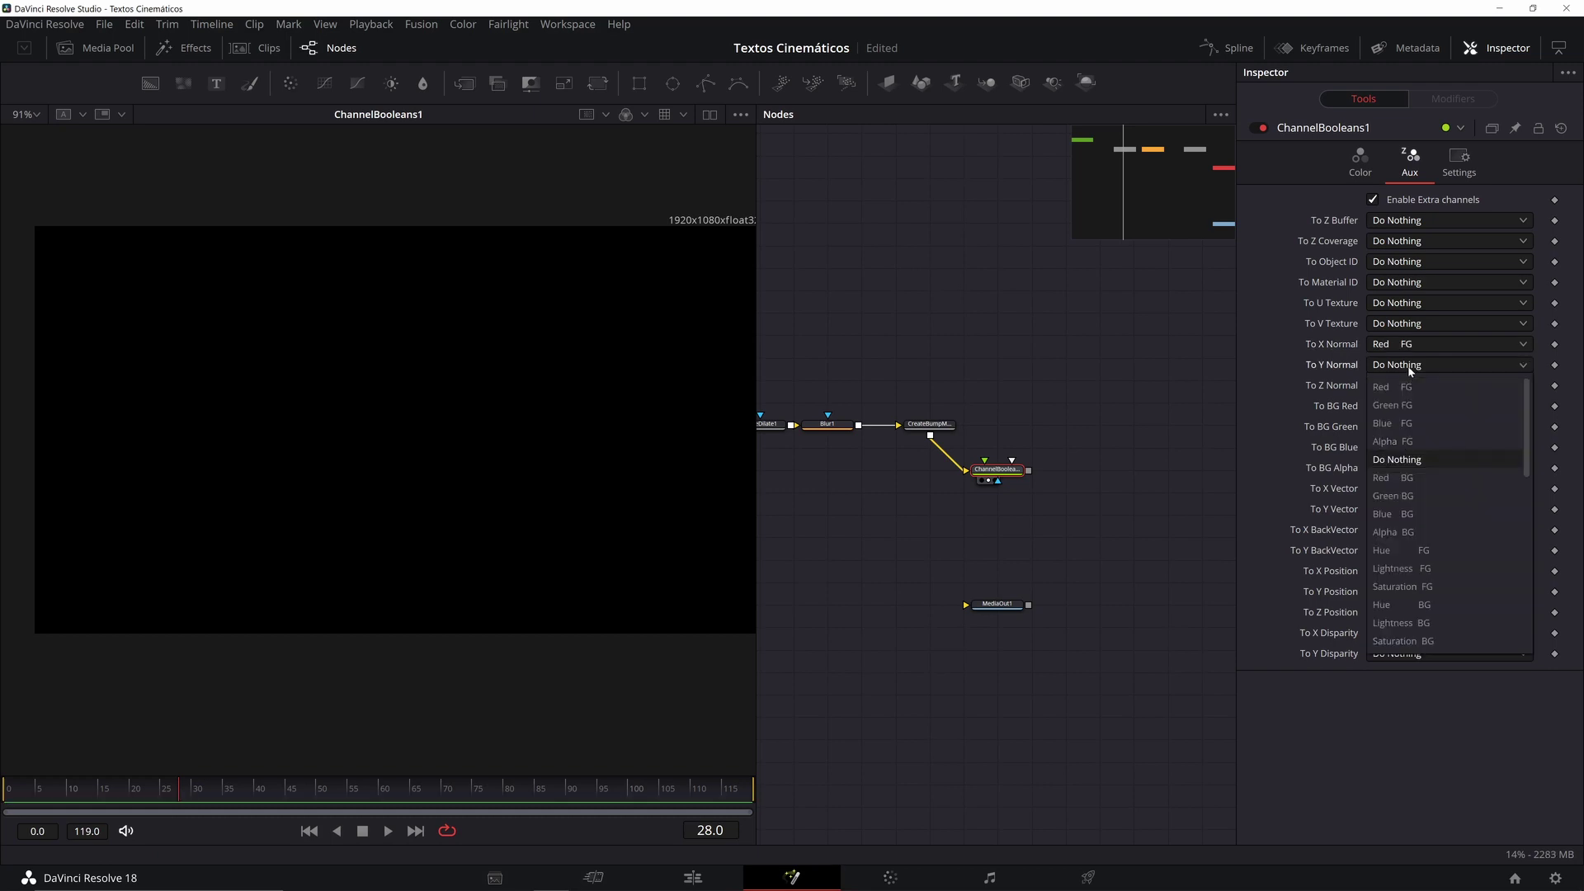
{"action": "left_click", "coordinate": [1413, 403]}
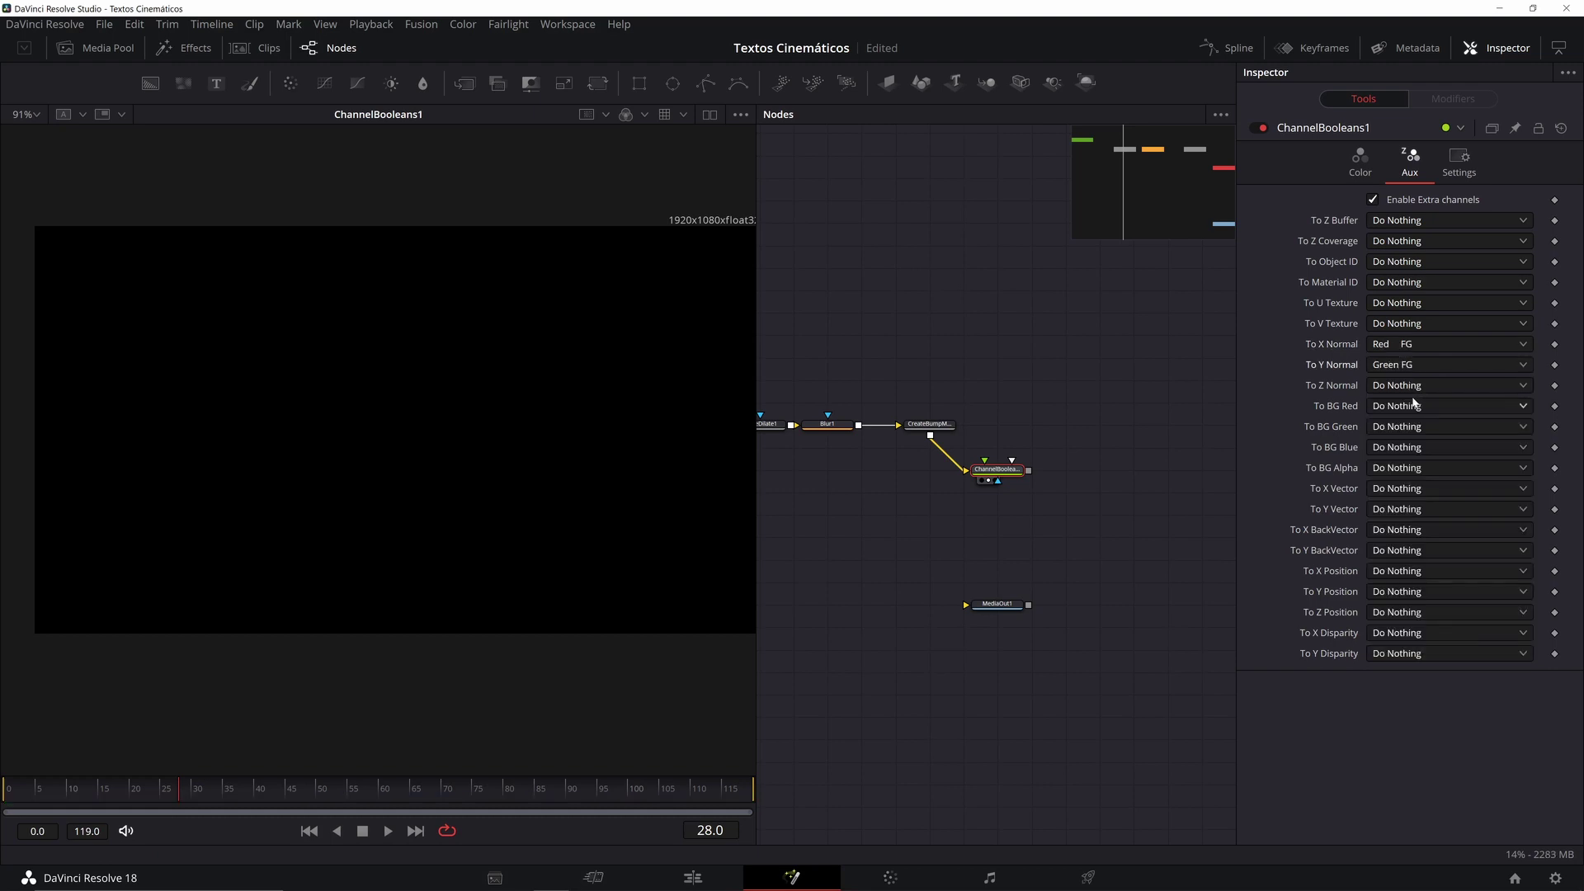
{"action": "left_click", "coordinate": [1407, 388]}
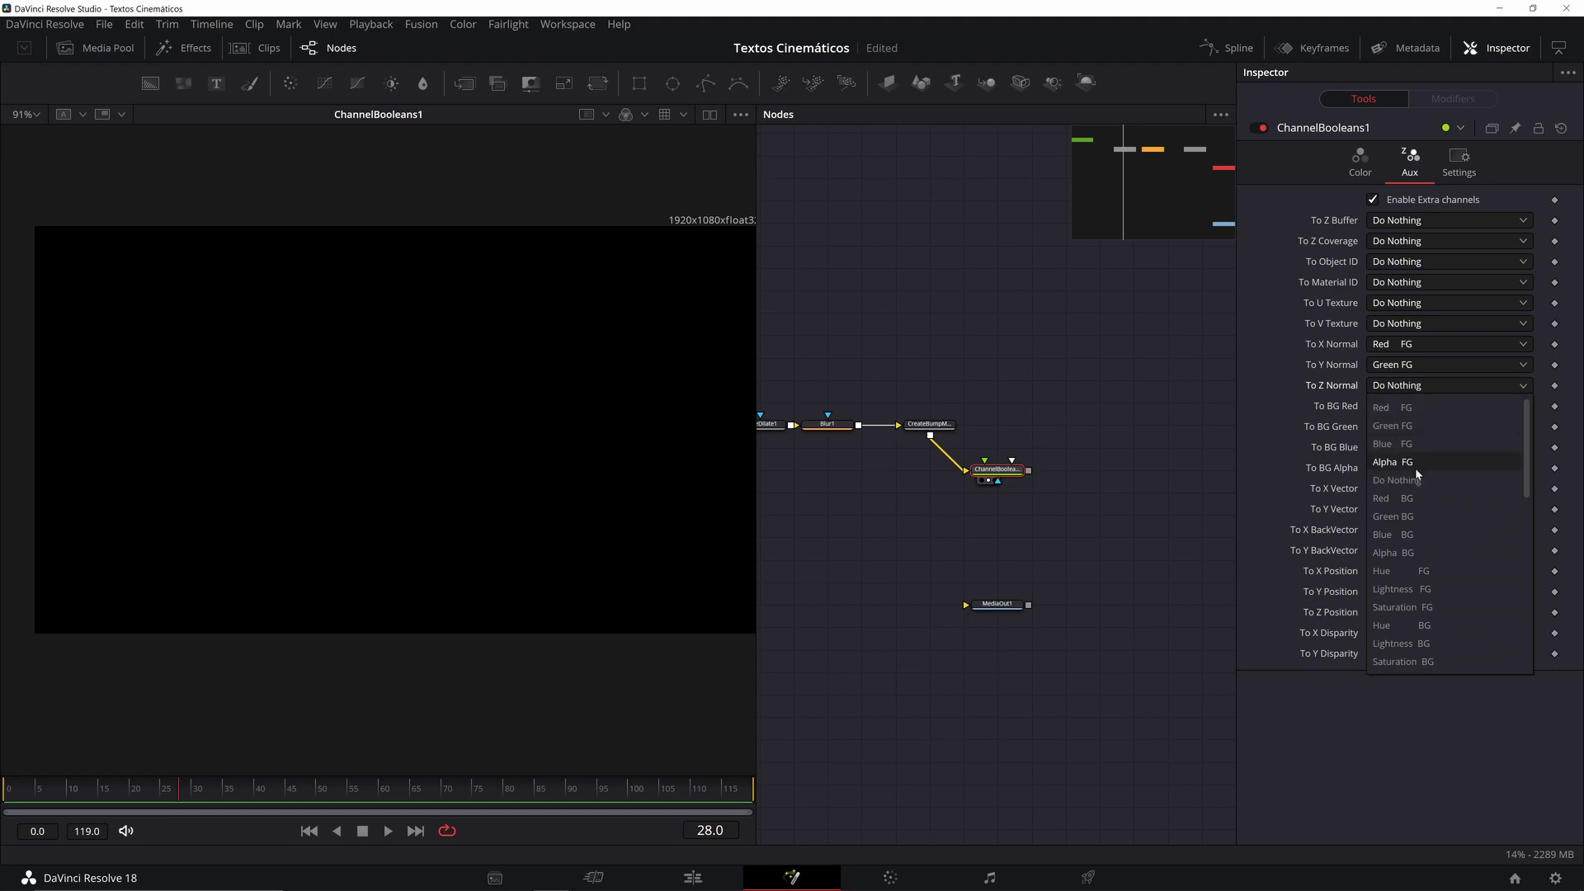
{"action": "left_click", "coordinate": [1416, 533]}
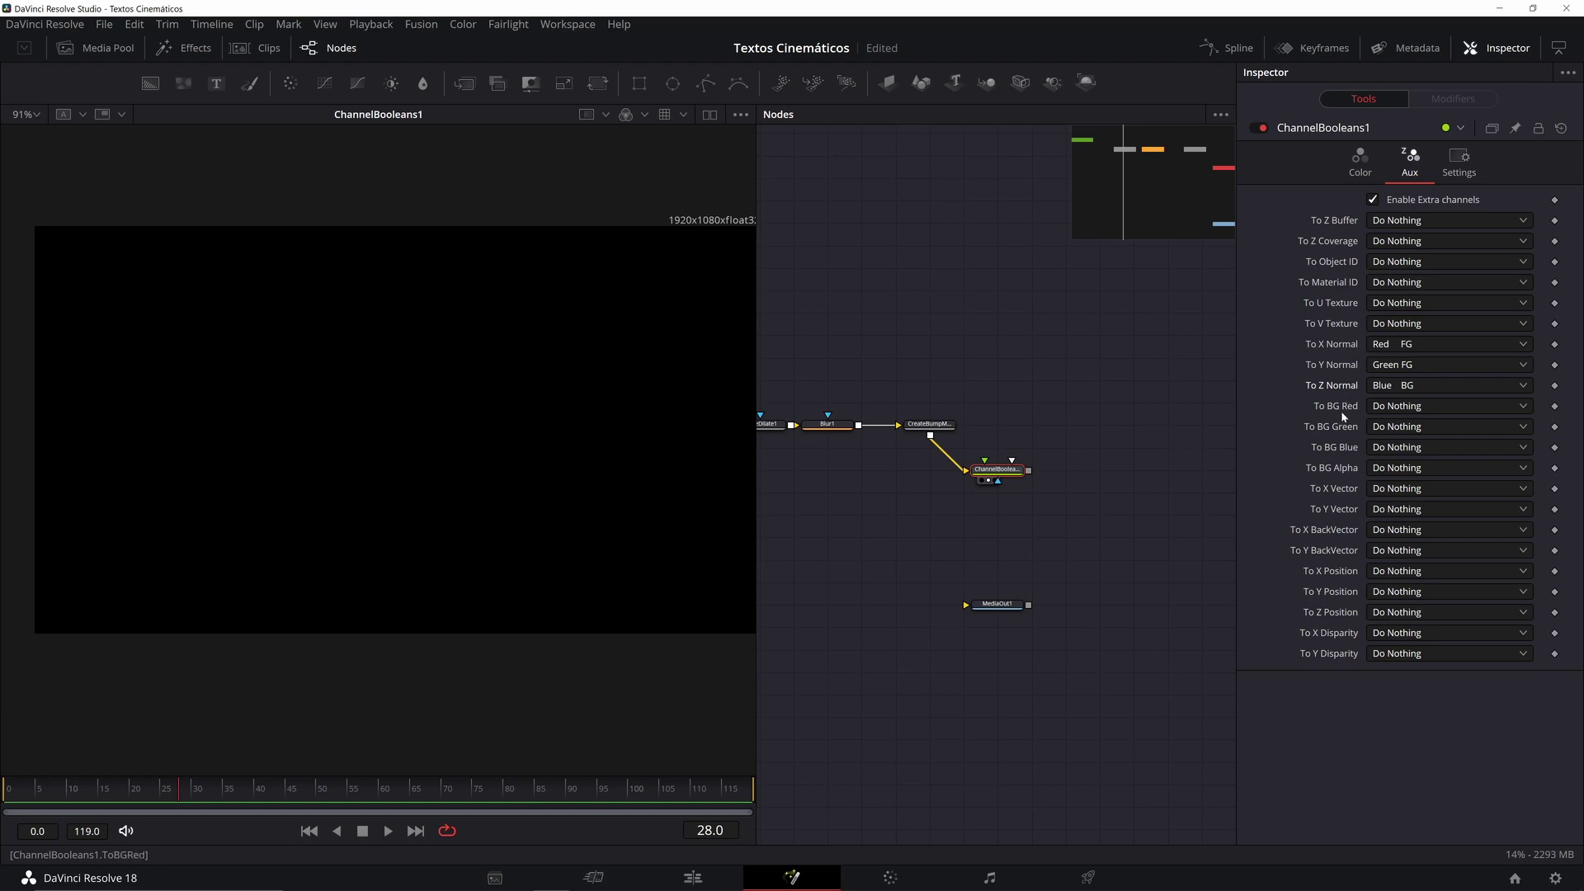
Step: Add a Shader node between ChannelBooleans1 and MediaOut1, feed it from ChannelBooleans1 and display it in the viewer
{"action": "left_click_drag", "start_coordinate": [1023, 379], "coordinate": [1101, 377]}
{"action": "mouse_move", "coordinate": [988, 404]}
{"action": "left_mouse_down"}
{"action": "mouse_move", "coordinate": [1038, 378]}
{"action": "mouse_move", "coordinate": [1009, 395]}
{"action": "left_mouse_up"}
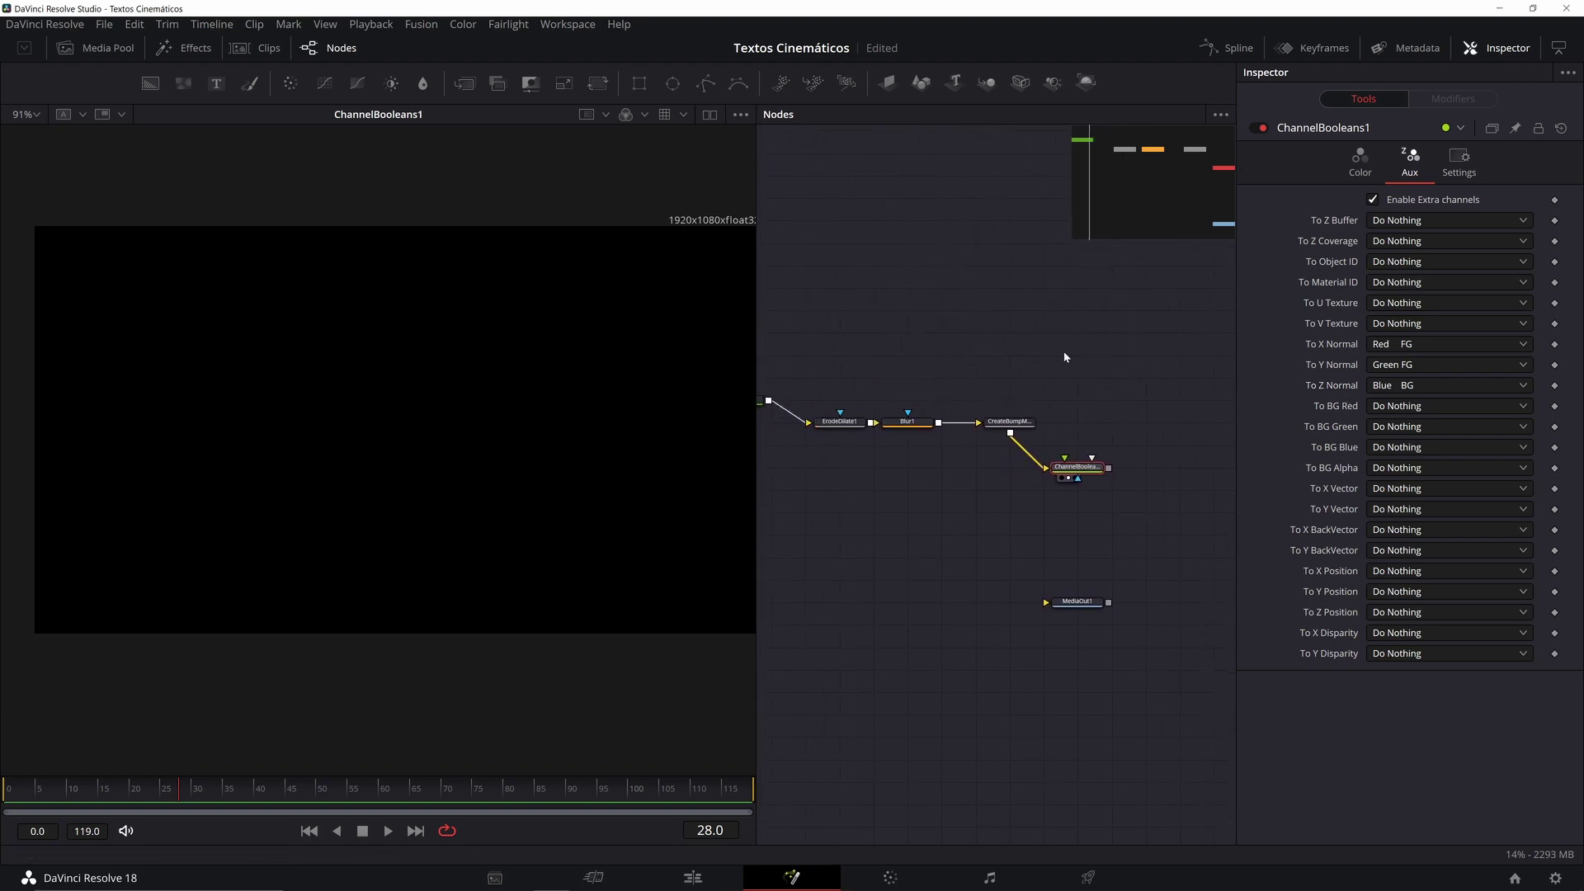
{"action": "left_click_drag", "start_coordinate": [1085, 358], "coordinate": [1062, 401]}
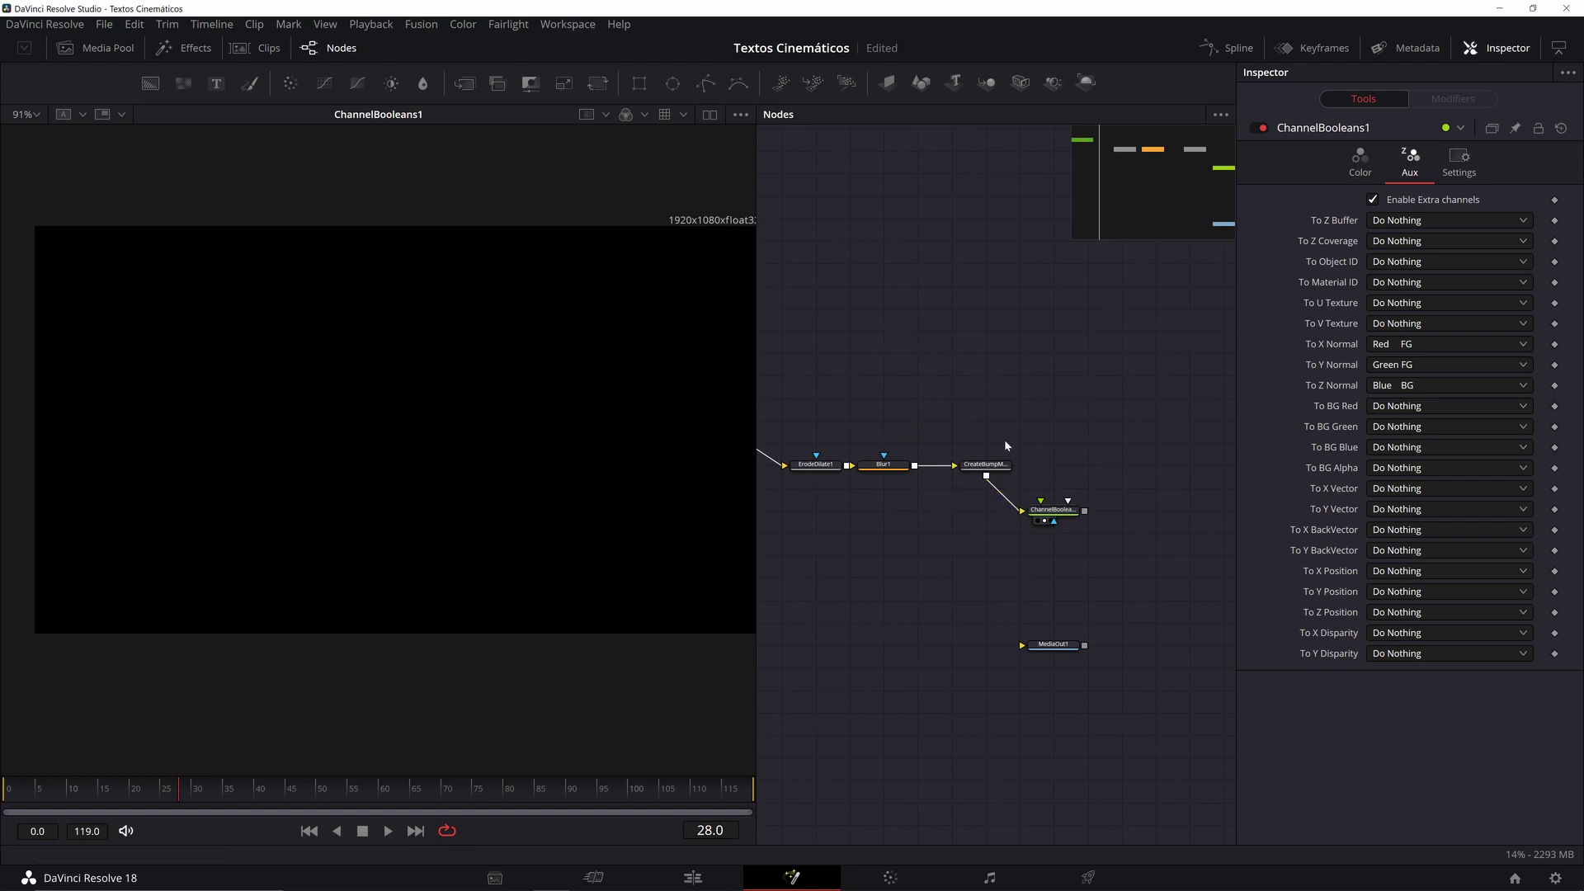
{"action": "left_click_drag", "start_coordinate": [1023, 476], "coordinate": [1051, 441]}
{"action": "key", "text": "shift+space"}
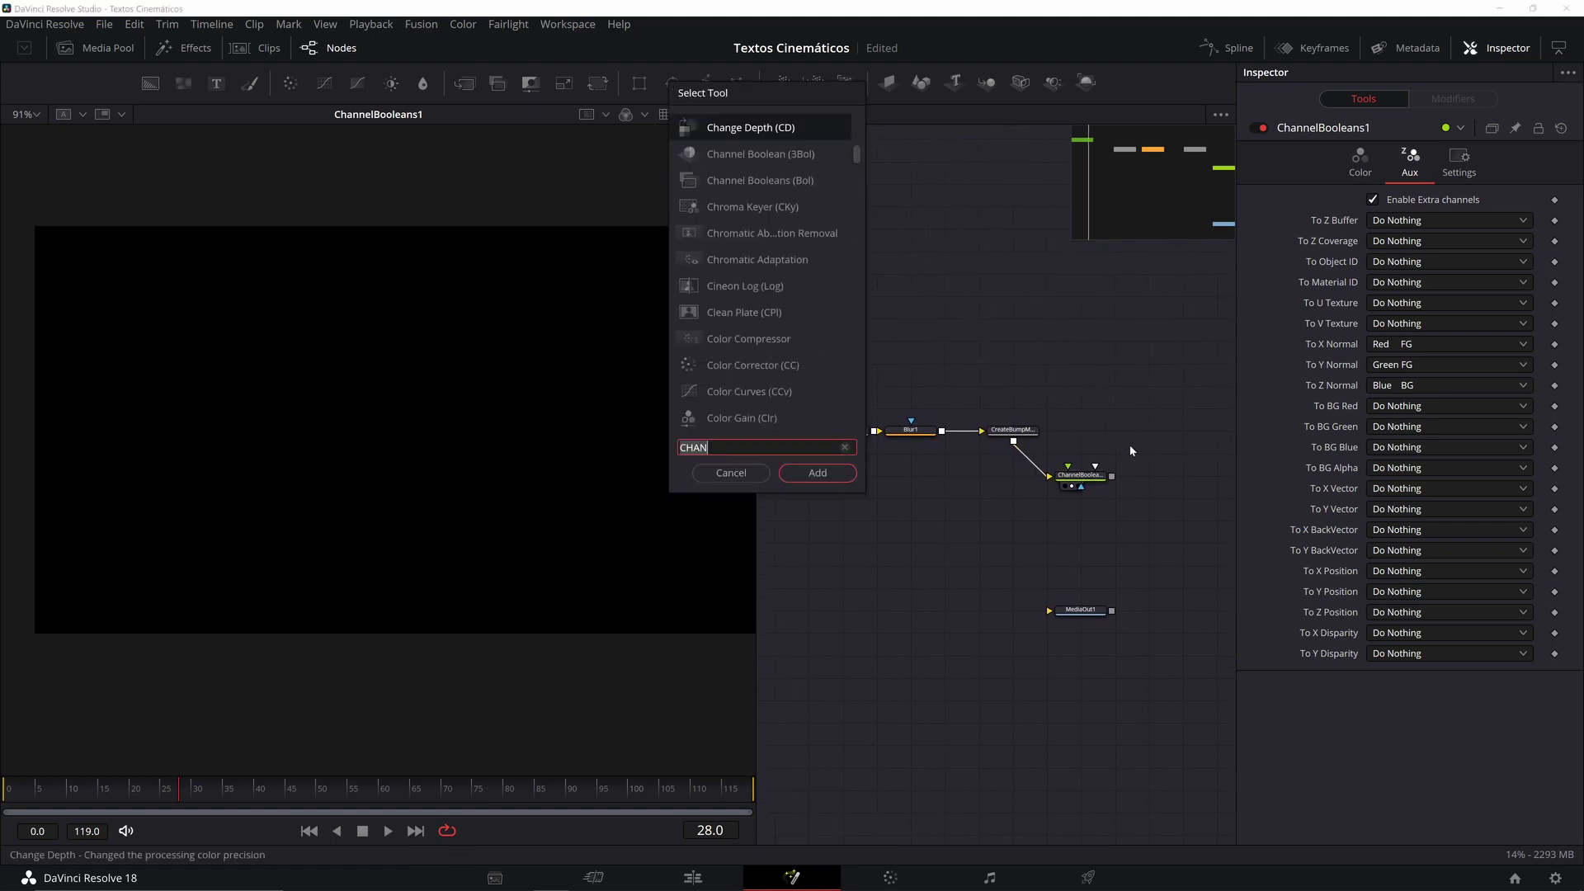
{"action": "type", "text": "SHA"}
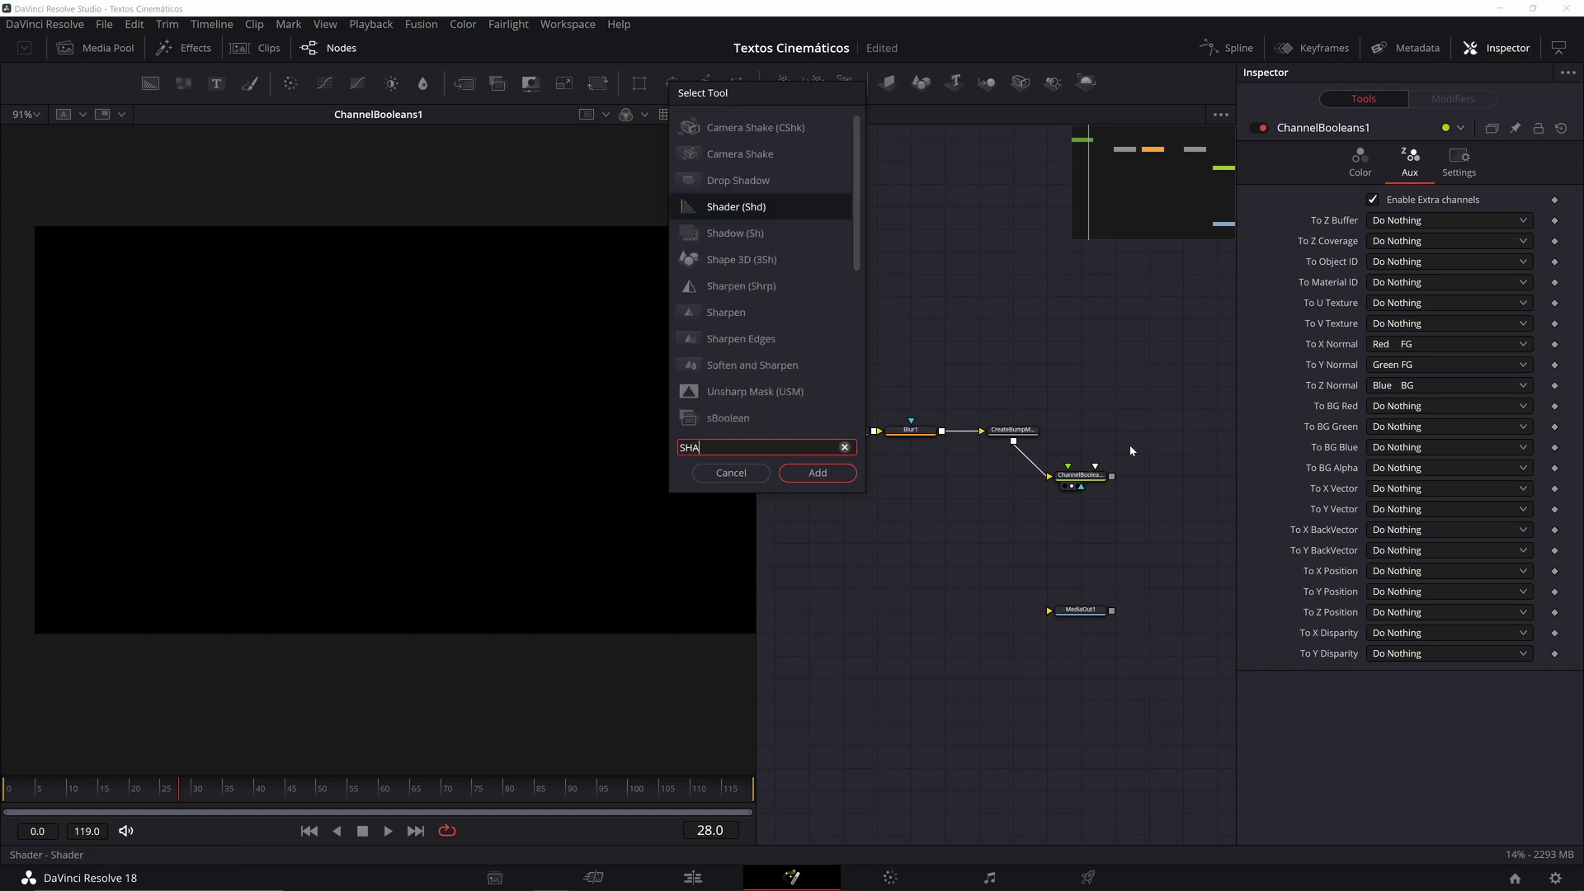
{"action": "key", "text": "Return"}
{"action": "left_click_drag", "start_coordinate": [1127, 458], "coordinate": [1093, 547]}
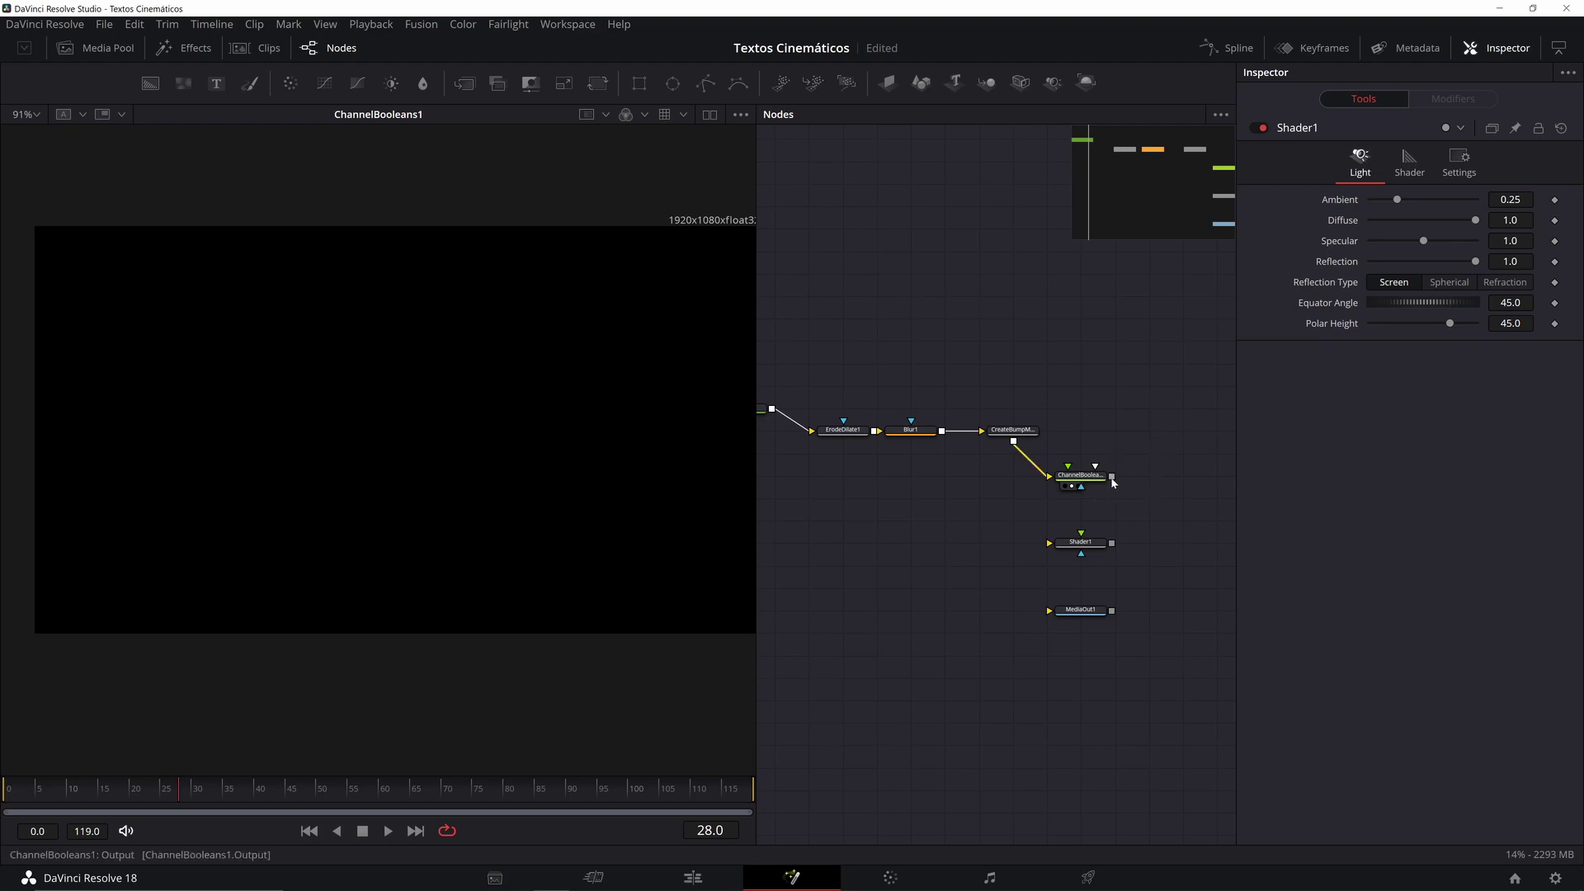
{"action": "mouse_move", "coordinate": [1111, 477]}
{"action": "left_mouse_down"}
{"action": "mouse_move", "coordinate": [1054, 541]}
{"action": "mouse_move", "coordinate": [1081, 542]}
{"action": "mouse_move", "coordinate": [456, 406]}
{"action": "mouse_move", "coordinate": [479, 414]}
{"action": "left_mouse_up"}
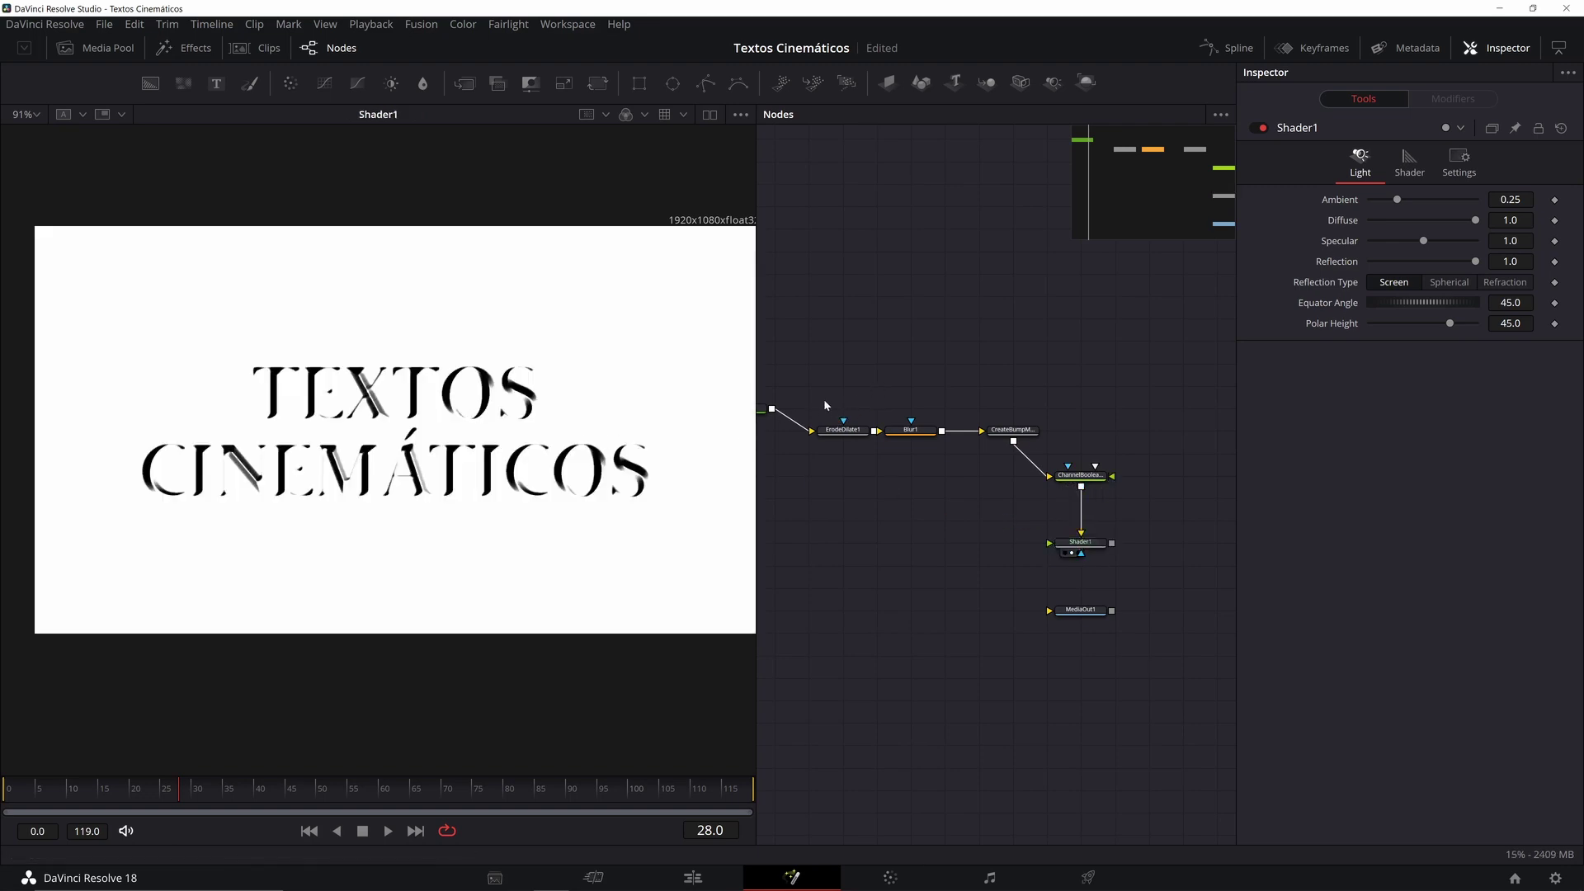
Step: Connect Text1 to ChannelBooleans1 as its effect mask and enable Multiply by Mask
{"action": "left_click_drag", "start_coordinate": [1031, 313], "coordinate": [1069, 342]}
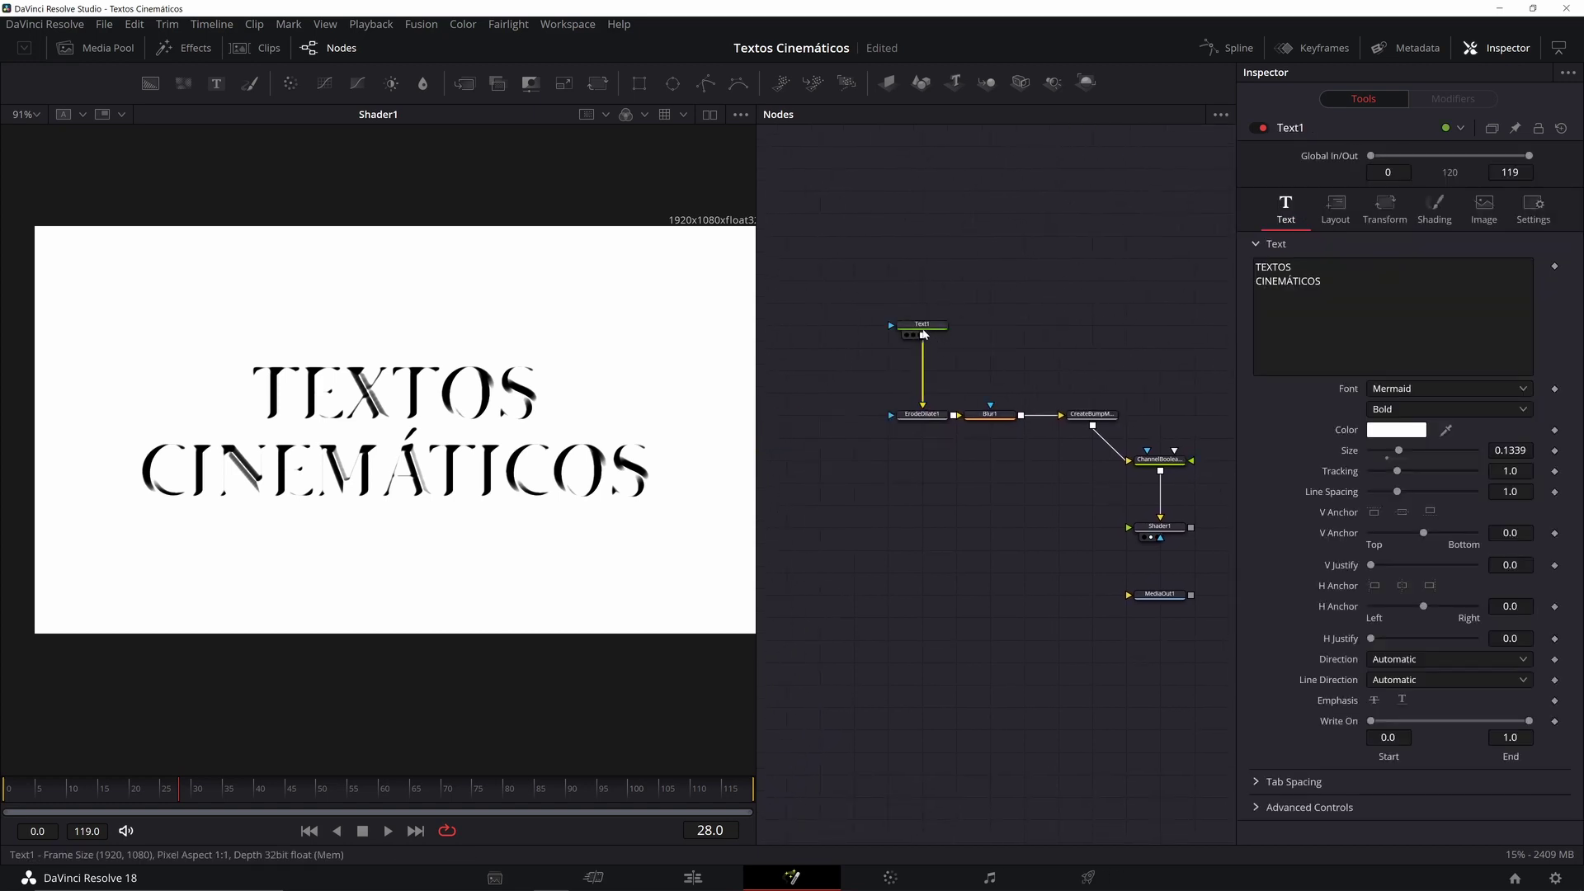
{"action": "left_click_drag", "start_coordinate": [925, 325], "coordinate": [1155, 459]}
{"action": "left_click", "coordinate": [961, 341]}
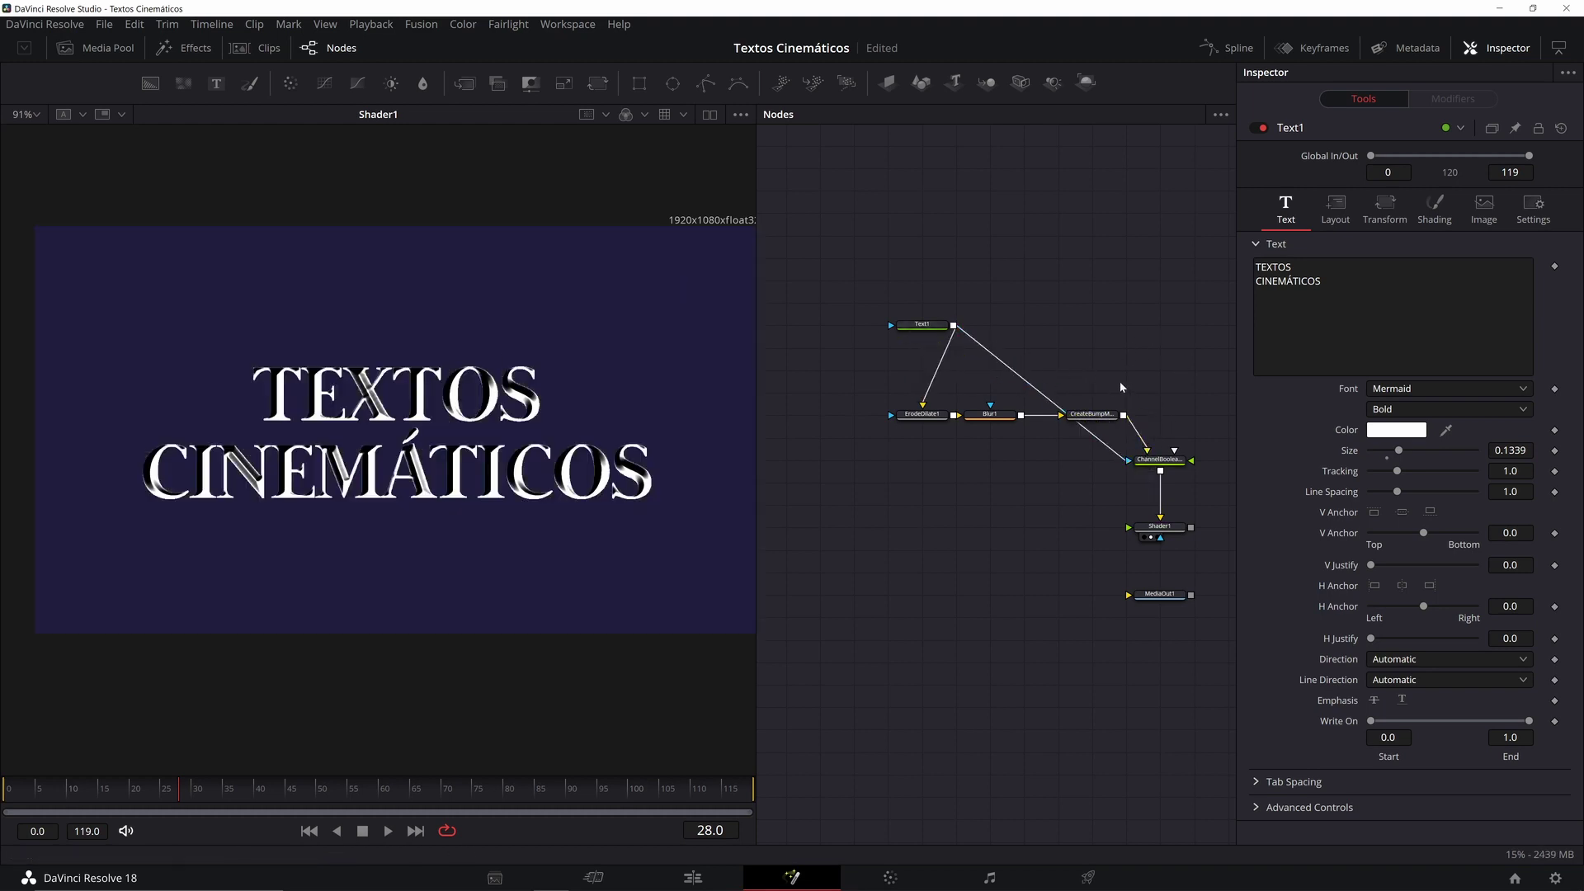
{"action": "left_click", "coordinate": [1170, 466]}
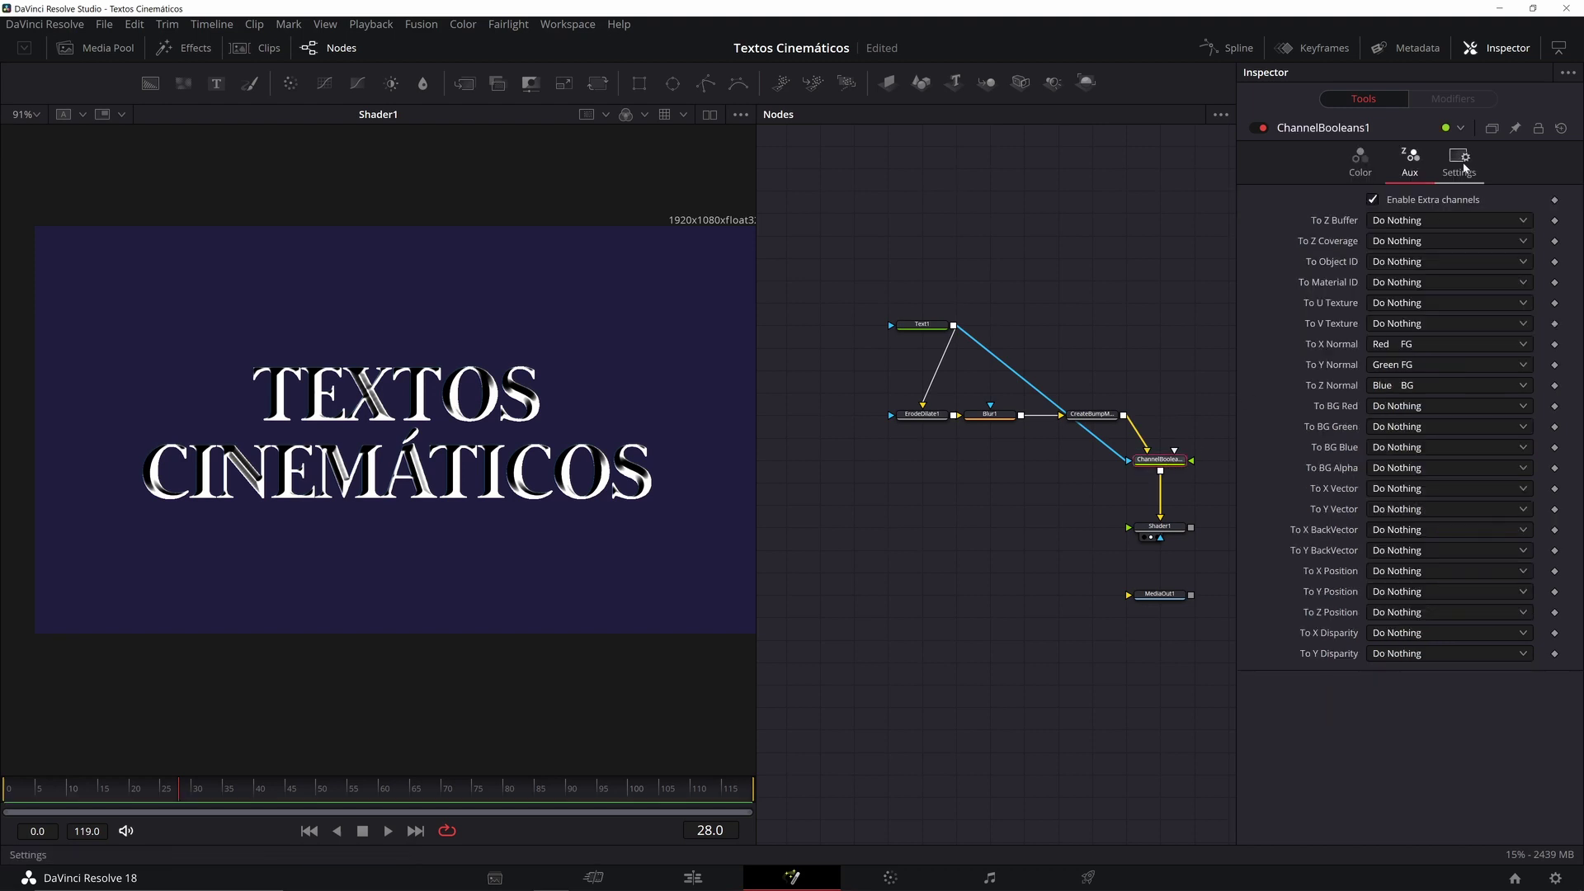
{"action": "left_click", "coordinate": [1459, 161]}
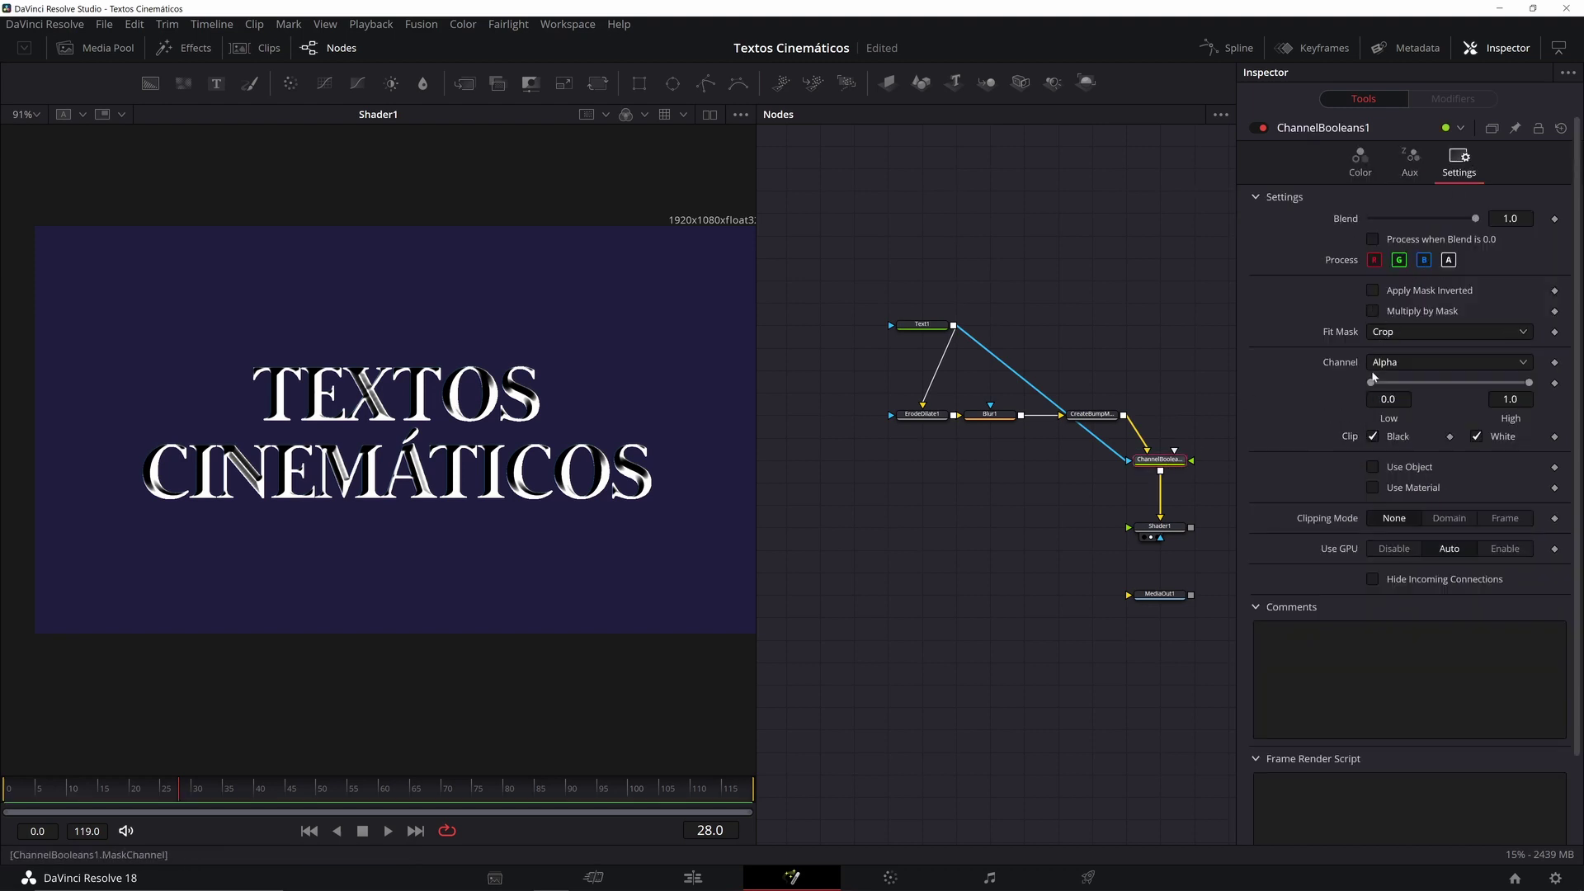
{"action": "left_click", "coordinate": [1371, 311]}
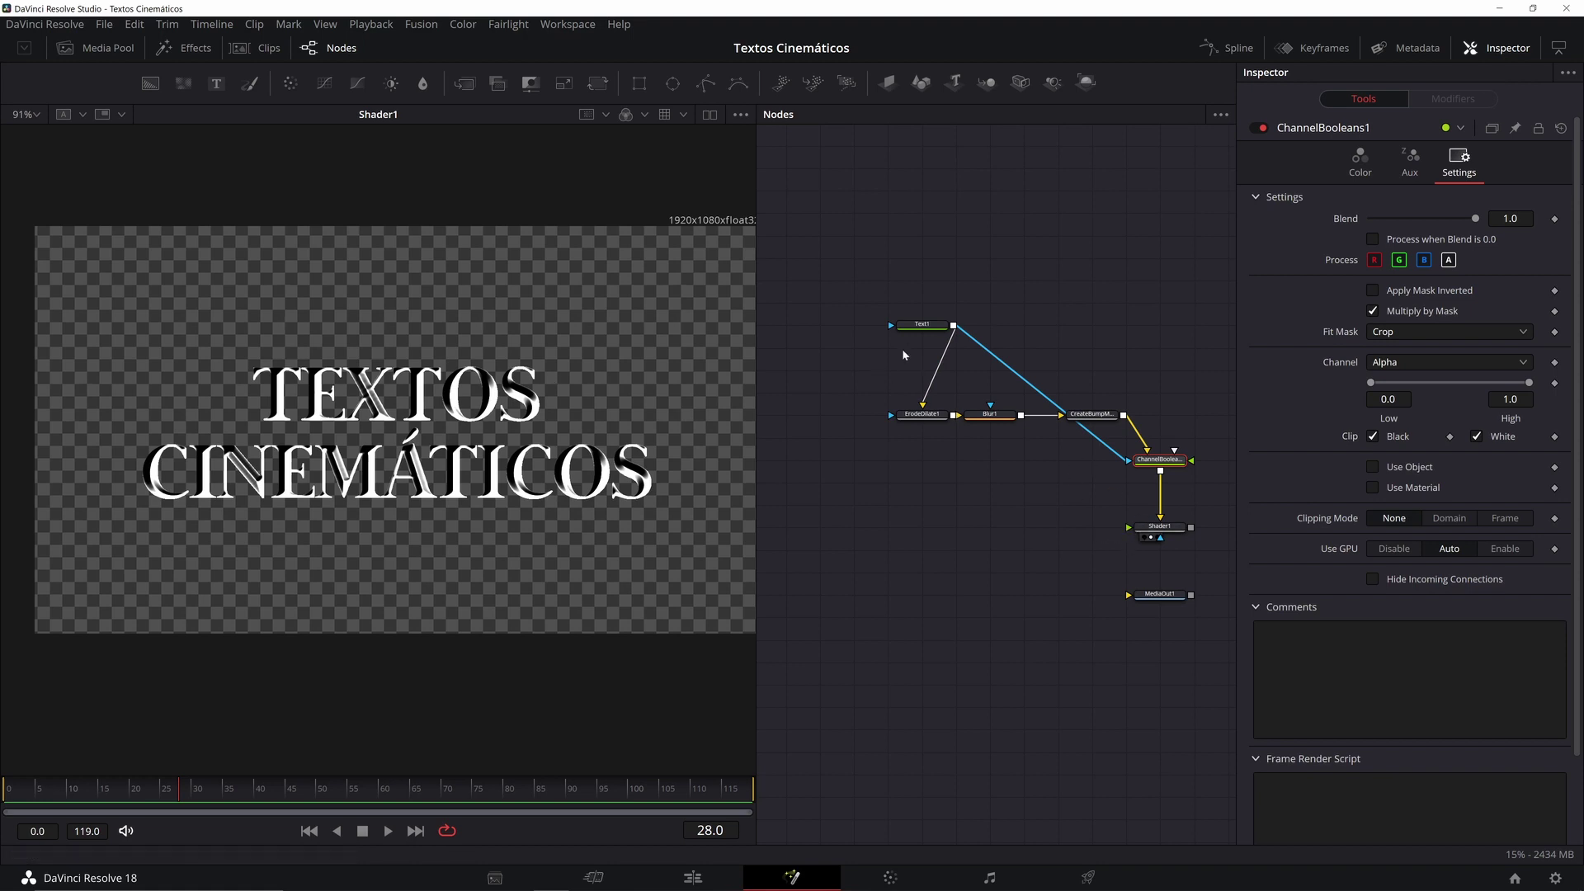
Step: Shift Text1 above Blur1 and route its mask connection through a pipe router placed above ChannelBooleans1
{"action": "left_click_drag", "start_coordinate": [921, 324], "coordinate": [990, 324]}
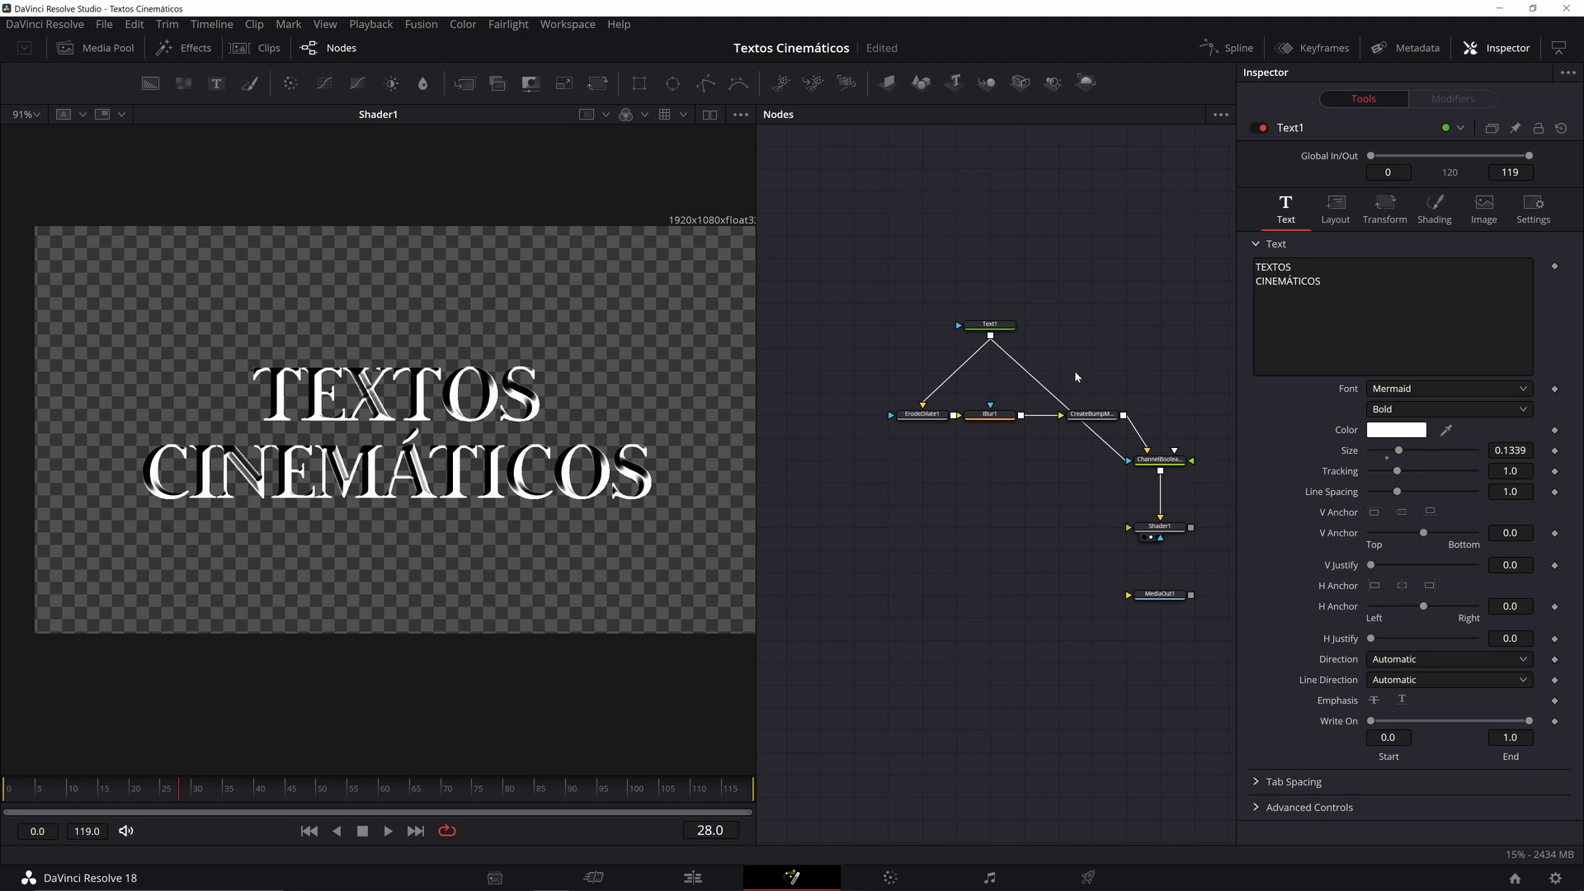
{"action": "left_click_drag", "start_coordinate": [1084, 348], "coordinate": [1017, 326]}
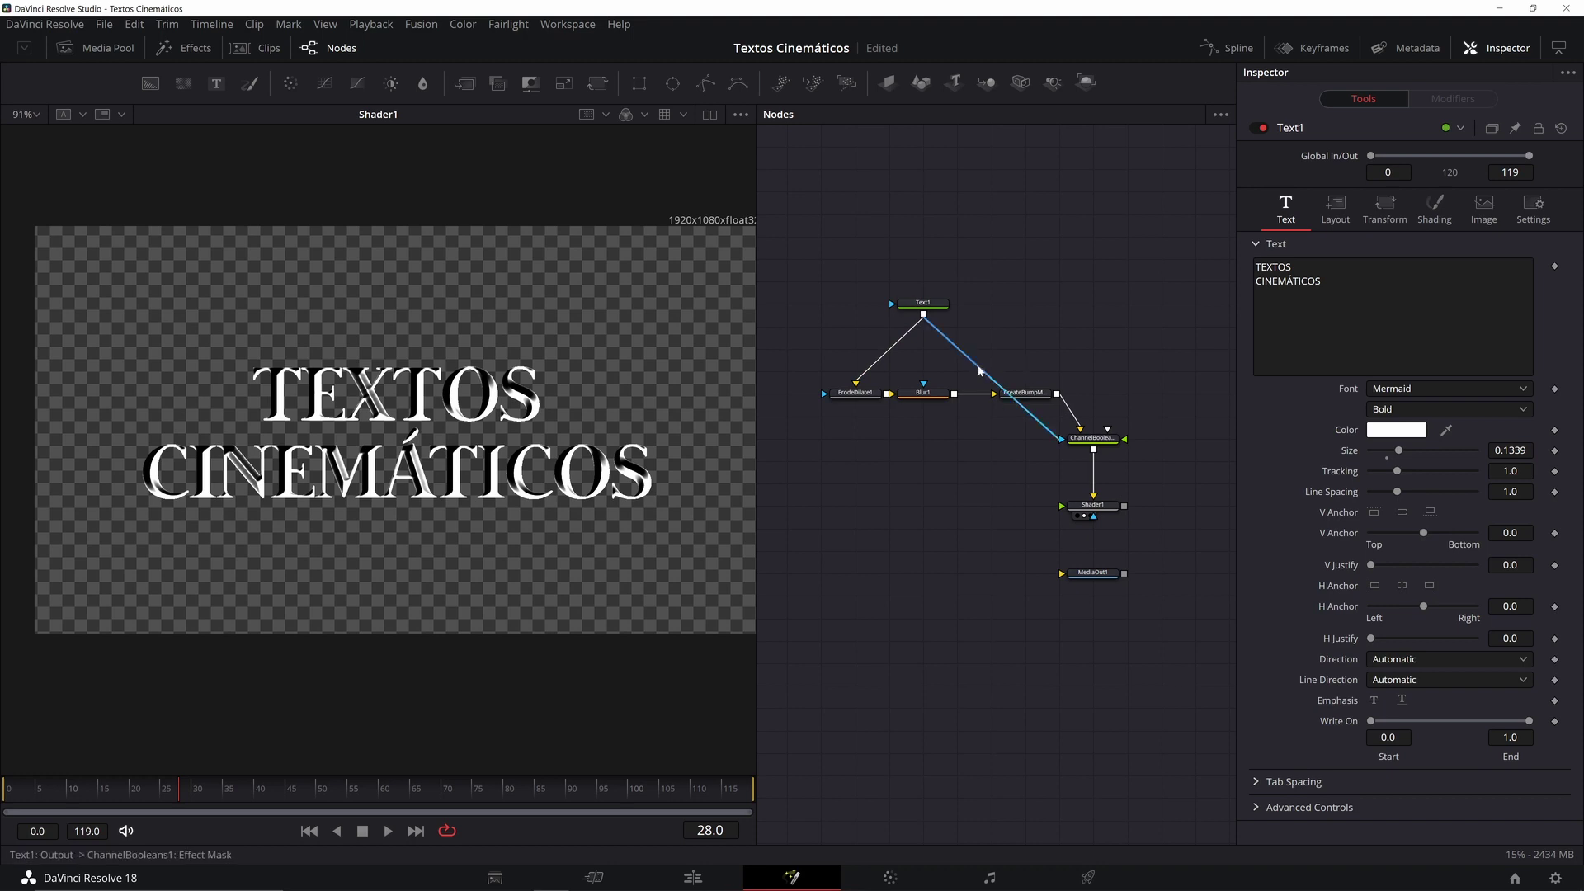
{"action": "left_click", "coordinate": [979, 371], "text": "alt"}
{"action": "left_click_drag", "start_coordinate": [979, 371], "coordinate": [1092, 308]}
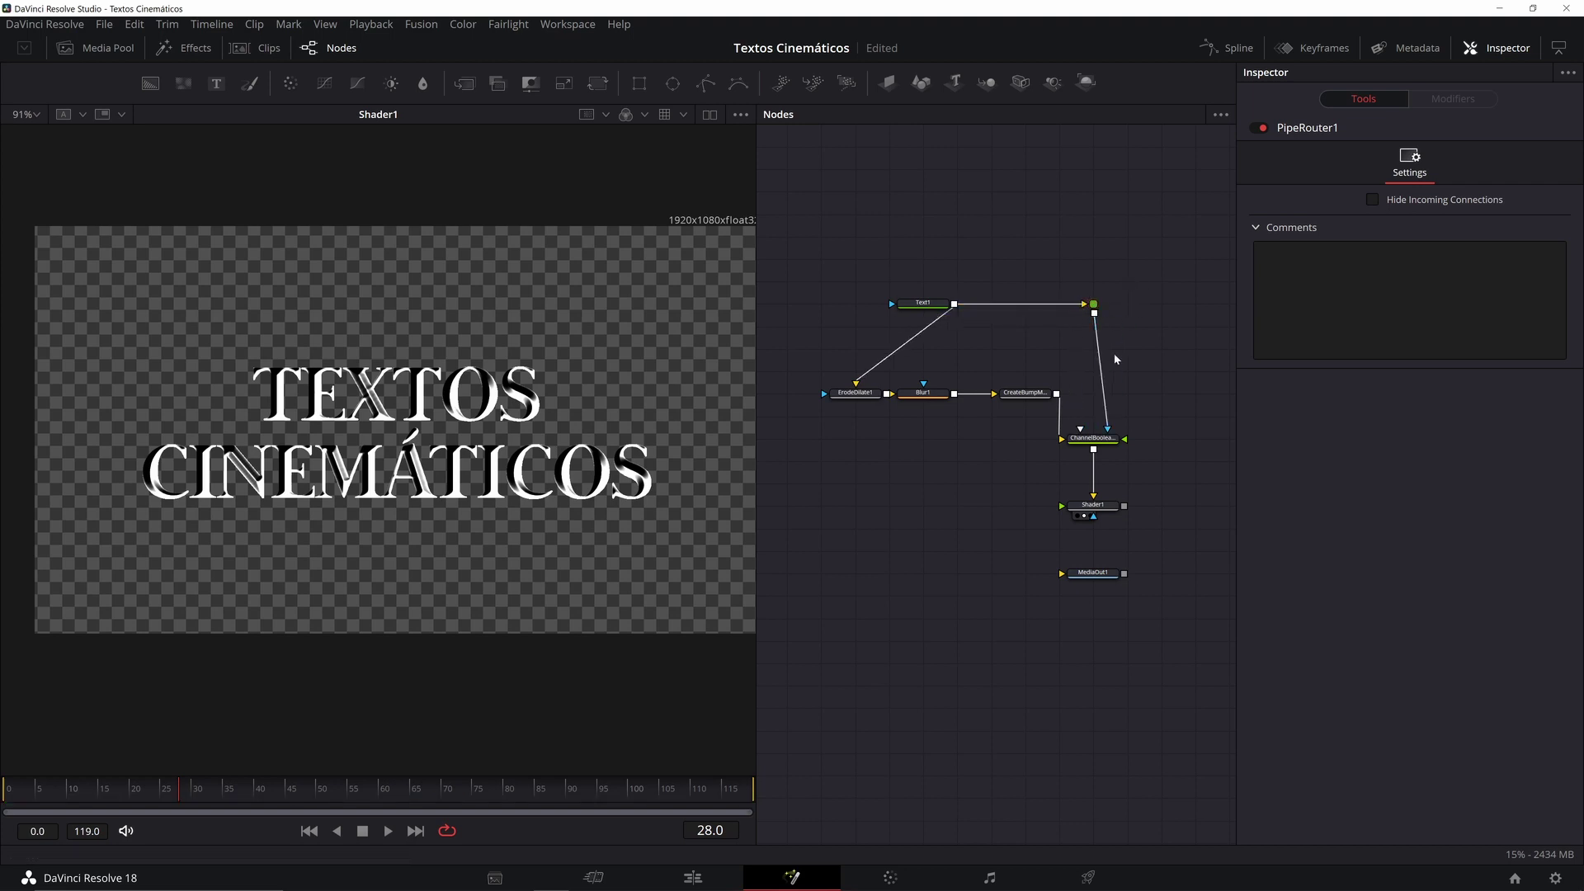
{"action": "left_click_drag", "start_coordinate": [1094, 309], "coordinate": [1109, 310]}
{"action": "left_click", "coordinate": [1149, 287]}
Step: Tidy the node graph by raising Text1 above the ErodeDilate, Blur and bump map row, keeping the router above ChannelBooleans1
{"action": "left_click_drag", "start_coordinate": [953, 488], "coordinate": [970, 405]}
{"action": "left_click_drag", "start_coordinate": [940, 221], "coordinate": [975, 154]}
{"action": "left_click_drag", "start_coordinate": [1123, 222], "coordinate": [1109, 290]}
{"action": "left_click_drag", "start_coordinate": [978, 156], "coordinate": [978, 224]}
{"action": "left_click", "coordinate": [1013, 246]}
{"action": "left_click_drag", "start_coordinate": [908, 184], "coordinate": [1031, 317]}
{"action": "left_click", "coordinate": [1130, 332]}
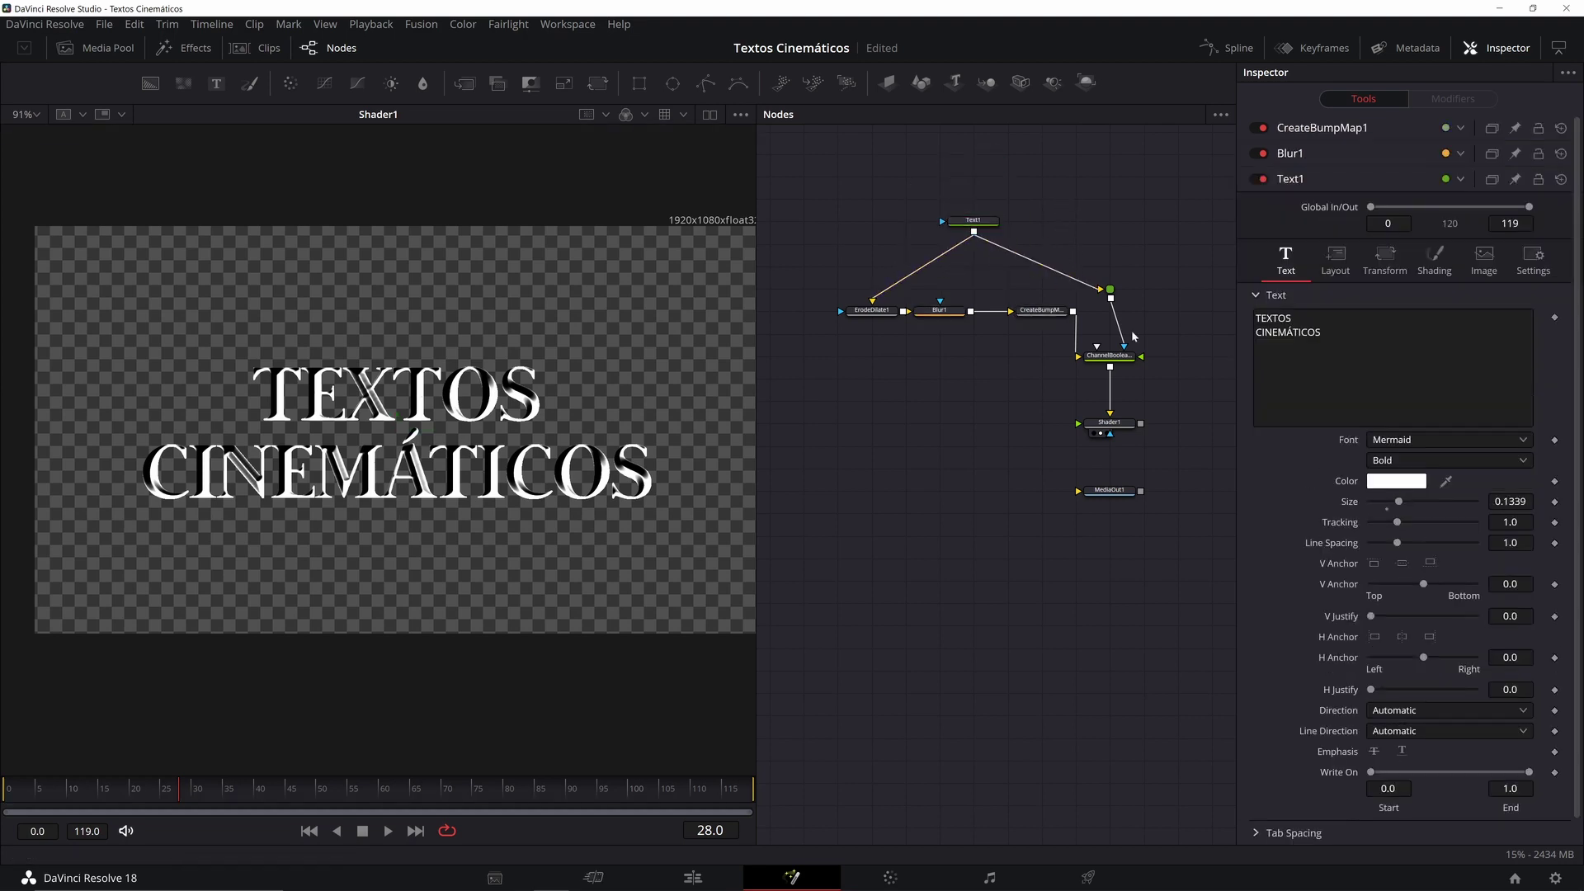
Step: Reposition Shader1 diagonally below ChannelBooleans1 and set its Equator Angle to -54.1 and Polar Height to 11.4
{"action": "left_click_drag", "start_coordinate": [1147, 382], "coordinate": [1108, 341]}
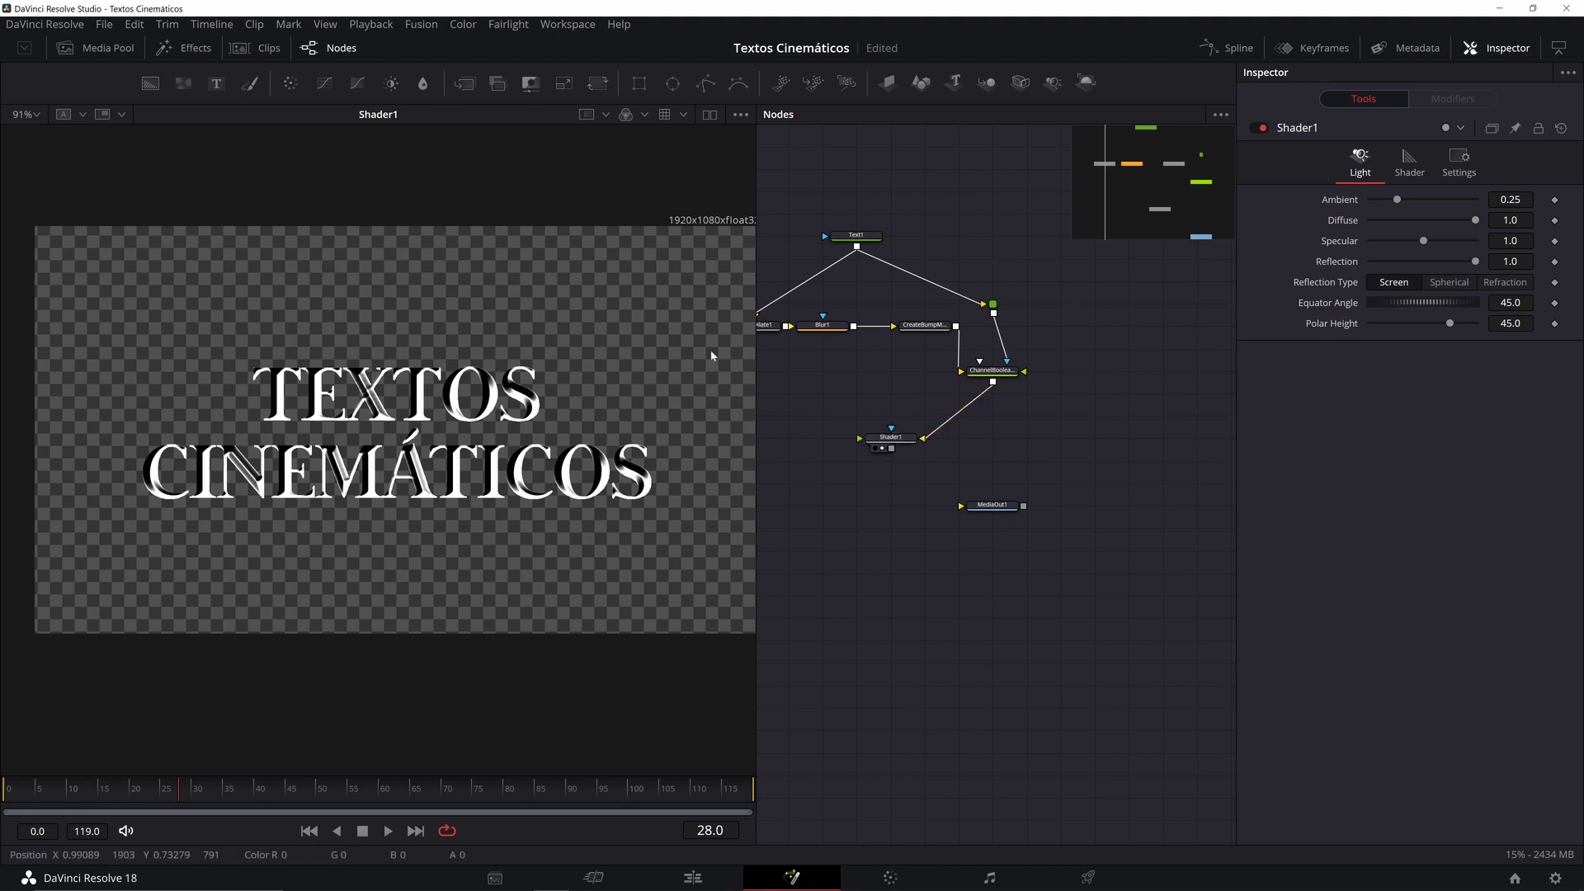
{"action": "scroll", "coordinate": [393, 393], "scroll_direction": "up", "scroll_amount": 2}
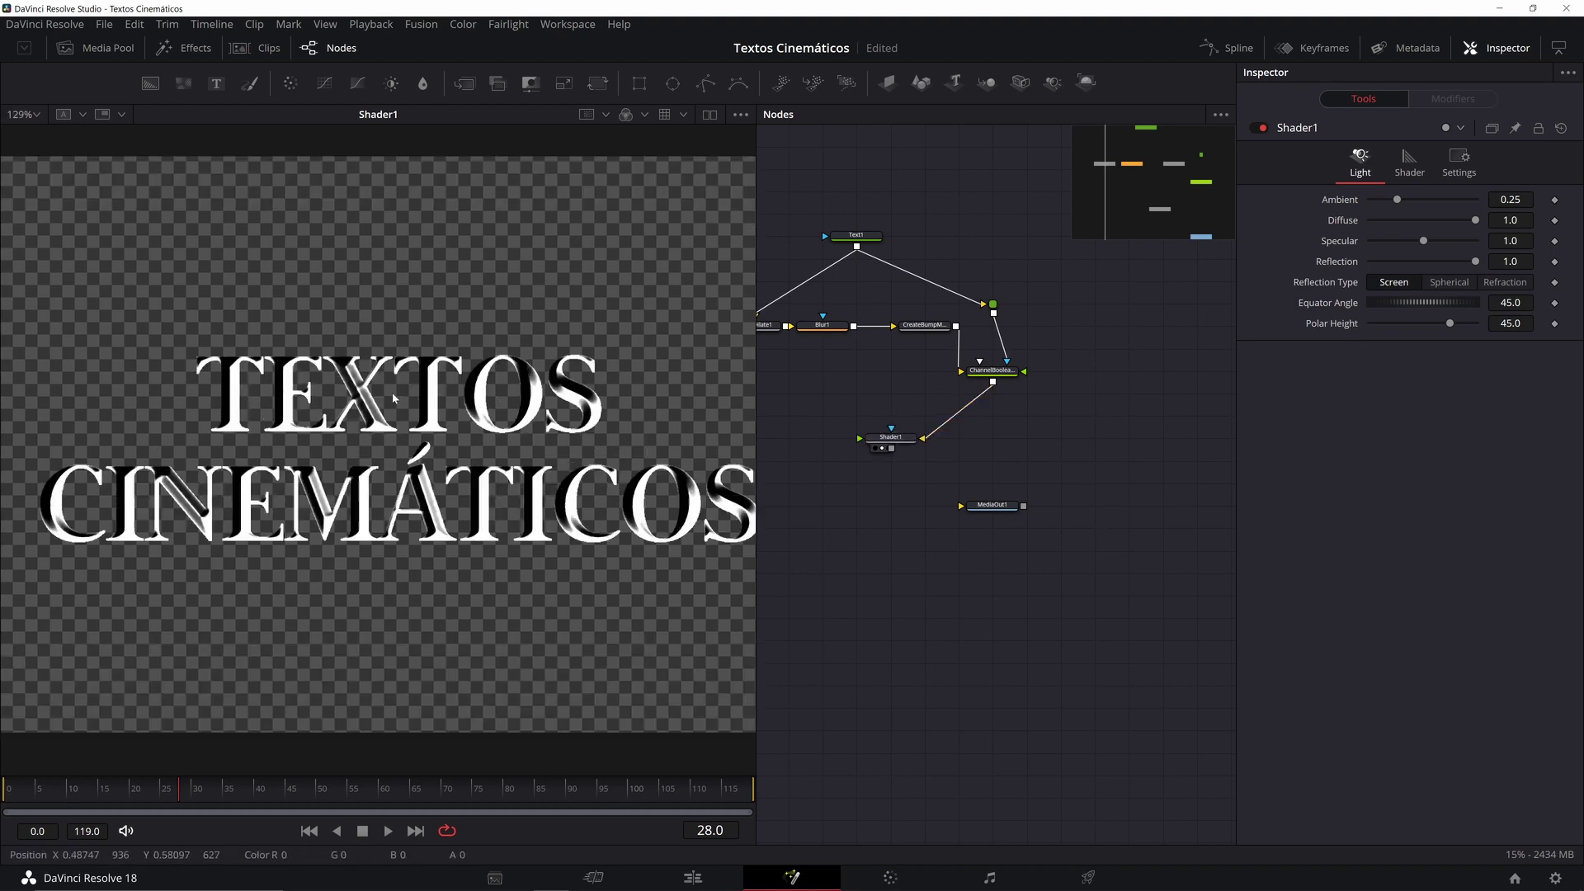
{"action": "scroll", "coordinate": [504, 390], "scroll_direction": "down", "scroll_amount": 2}
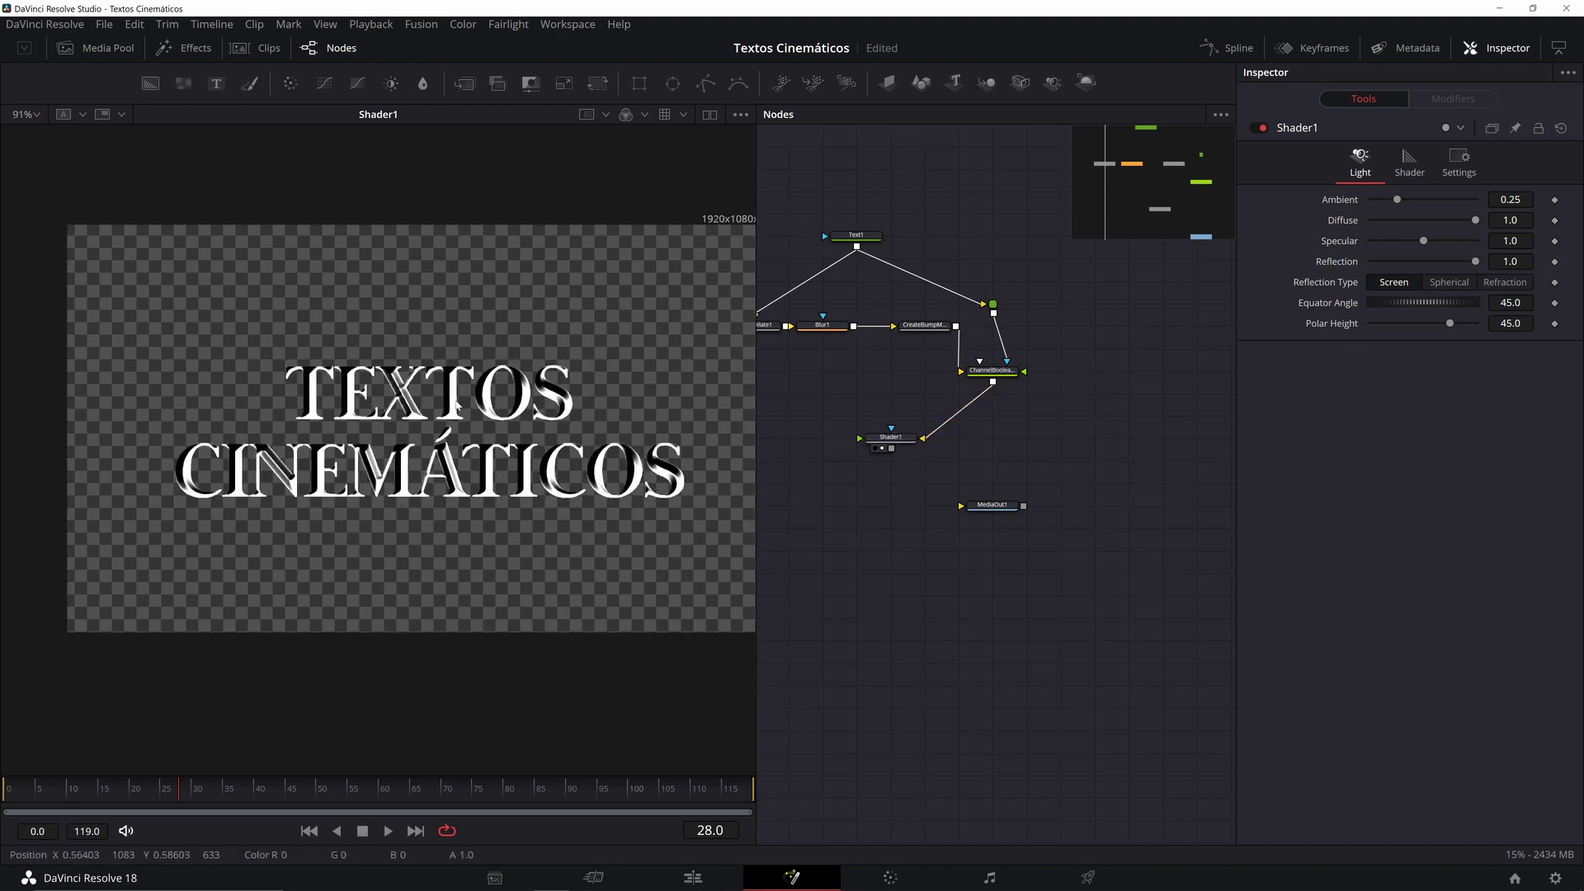
{"action": "scroll", "coordinate": [453, 407], "scroll_direction": "up", "scroll_amount": 1}
{"action": "scroll", "coordinate": [491, 412], "scroll_direction": "down", "scroll_amount": 1}
{"action": "left_click_drag", "start_coordinate": [519, 405], "coordinate": [505, 403]}
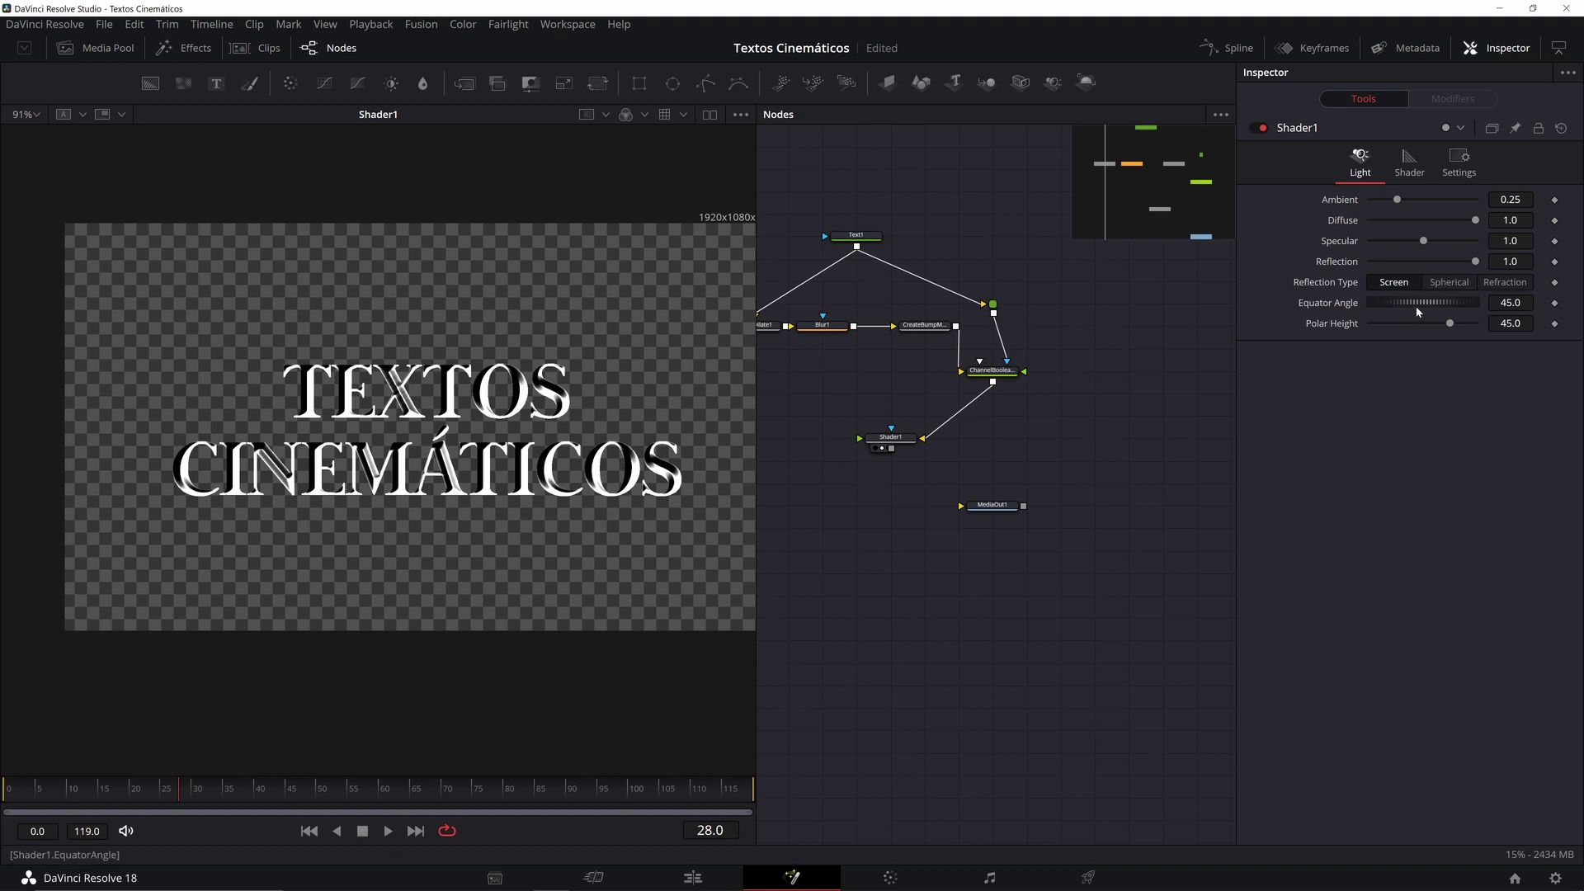
{"action": "mouse_move", "coordinate": [1407, 305]}
{"action": "left_mouse_down"}
{"action": "mouse_move", "coordinate": [1393, 315]}
{"action": "mouse_move", "coordinate": [1461, 325]}
{"action": "mouse_move", "coordinate": [1422, 304]}
{"action": "mouse_move", "coordinate": [1442, 305]}
{"action": "left_mouse_up"}
{"action": "mouse_move", "coordinate": [1454, 324]}
{"action": "left_mouse_down"}
{"action": "mouse_move", "coordinate": [1431, 306]}
{"action": "mouse_move", "coordinate": [1455, 325]}
{"action": "left_mouse_up"}
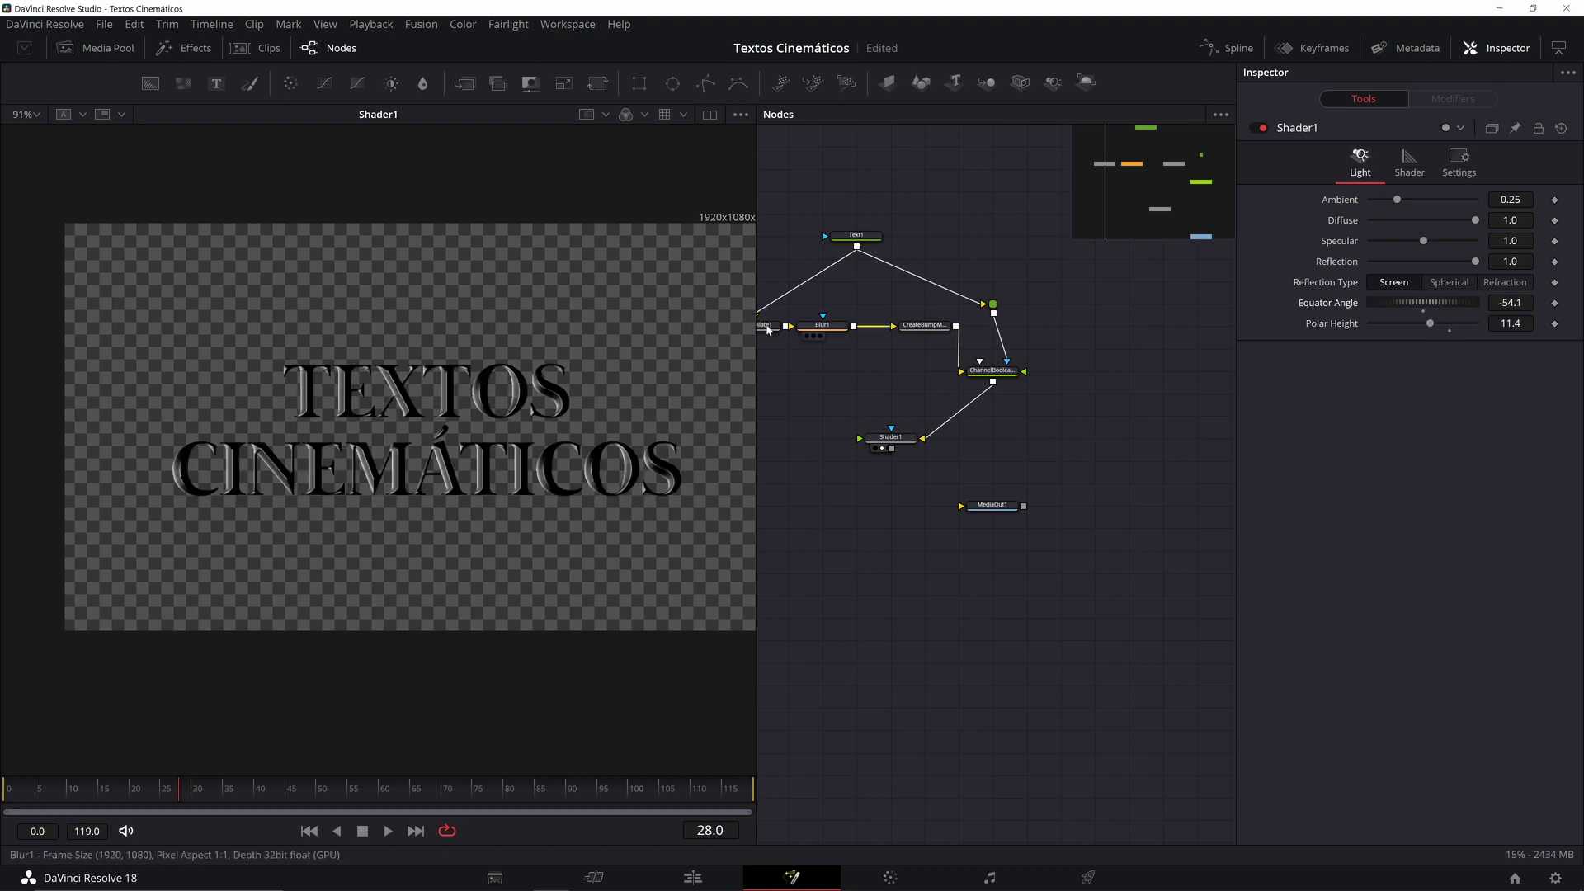
Step: Duplicate Shader1 beside the original, feed the copy from ChannelBooleans1 and display it in the viewer
{"action": "left_click", "coordinate": [900, 442]}
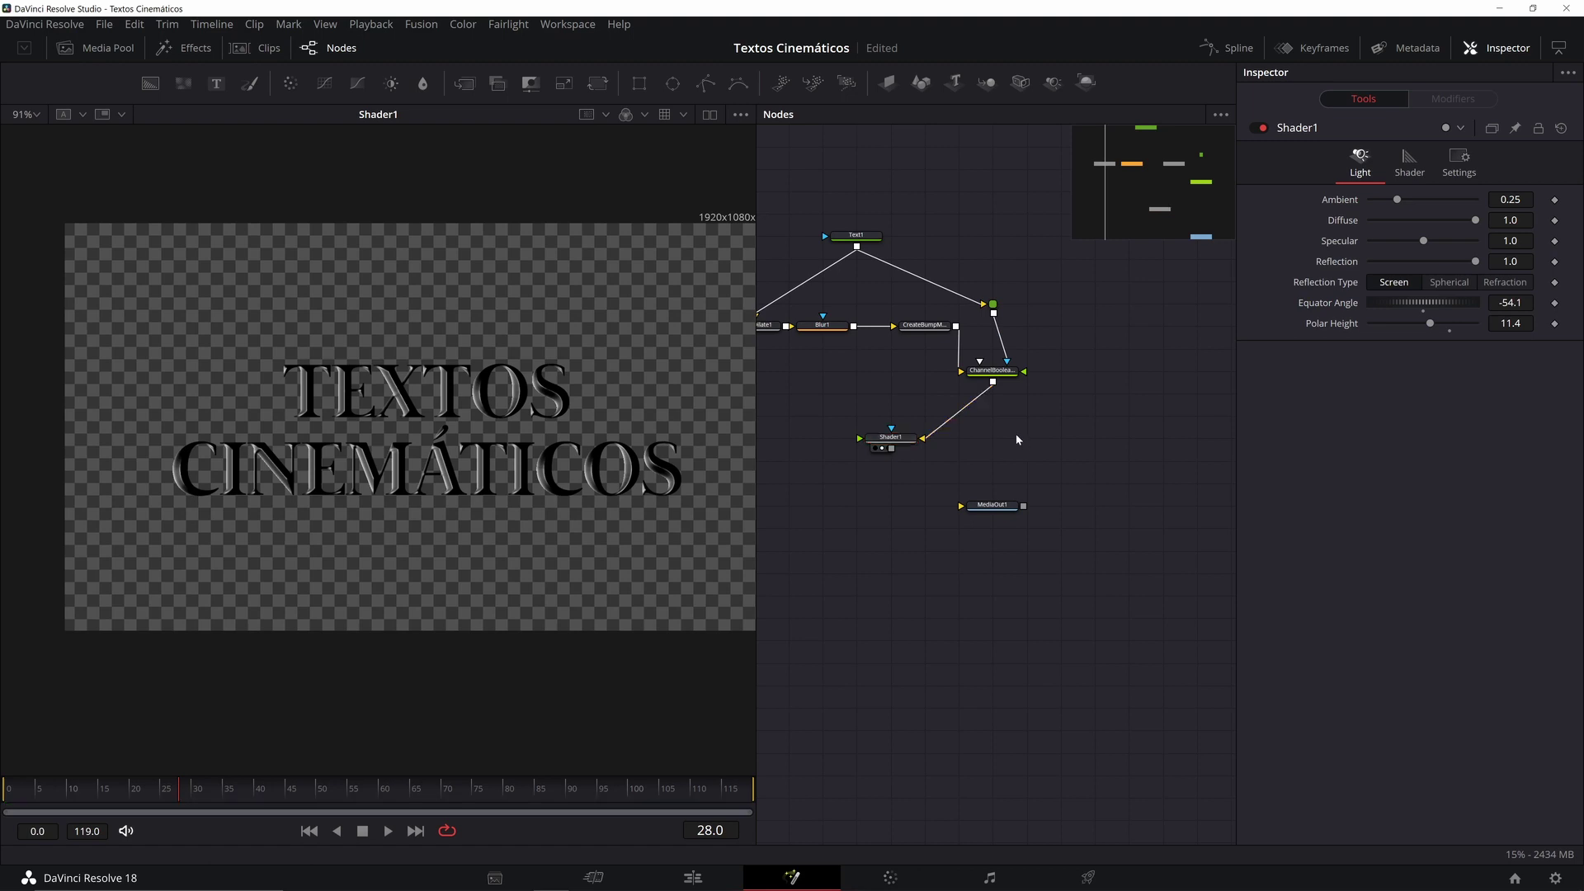
{"action": "key", "text": "ctrl+v"}
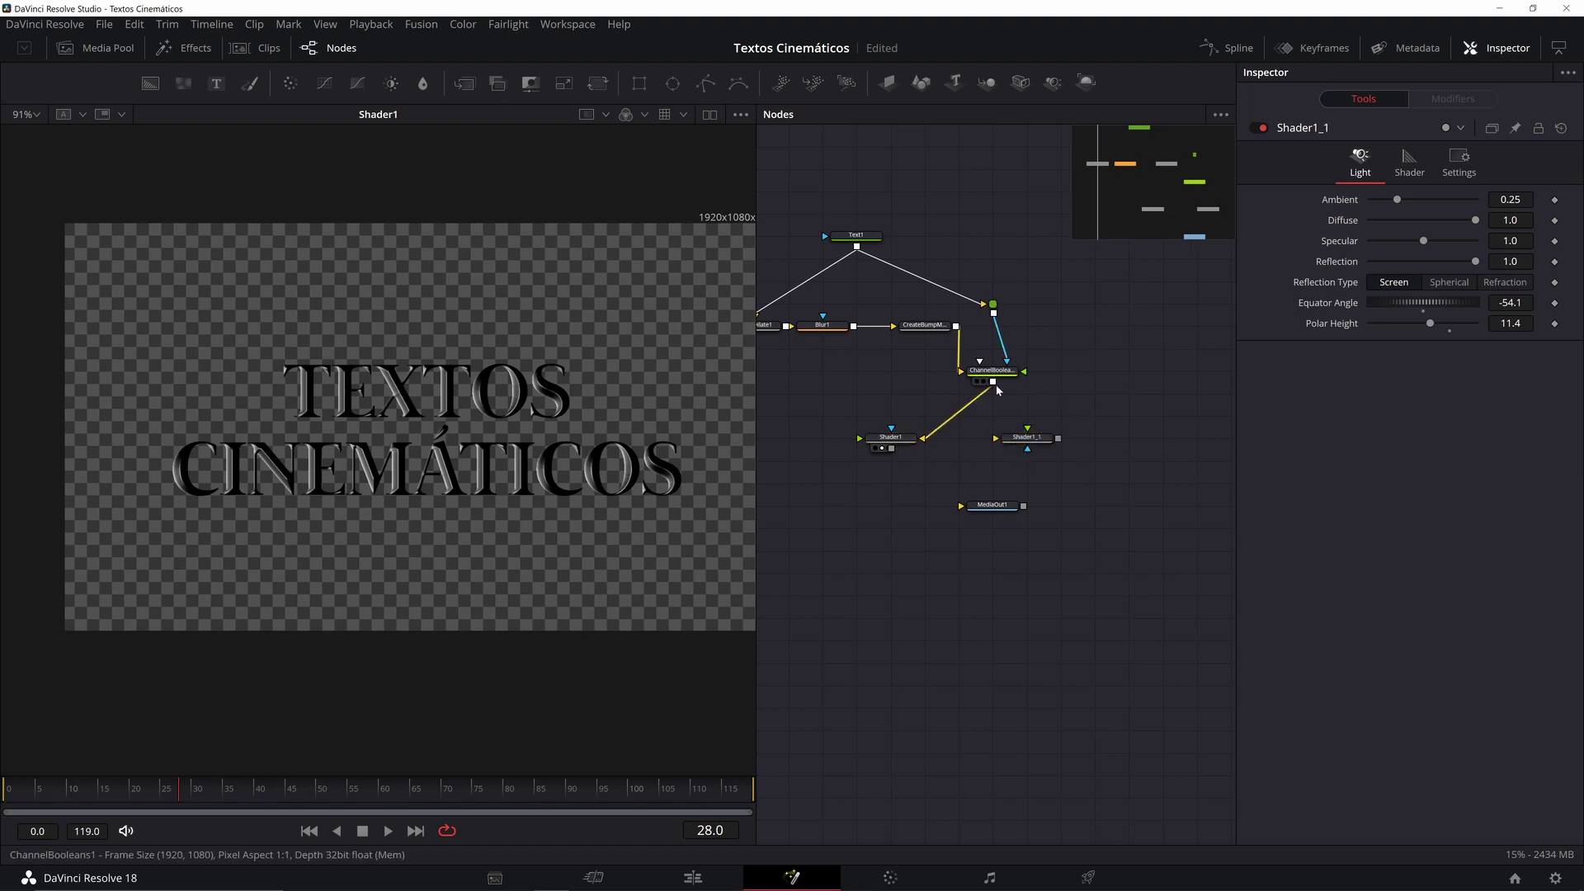
{"action": "left_click_drag", "start_coordinate": [994, 386], "coordinate": [581, 389]}
{"action": "left_click", "coordinate": [1048, 440]}
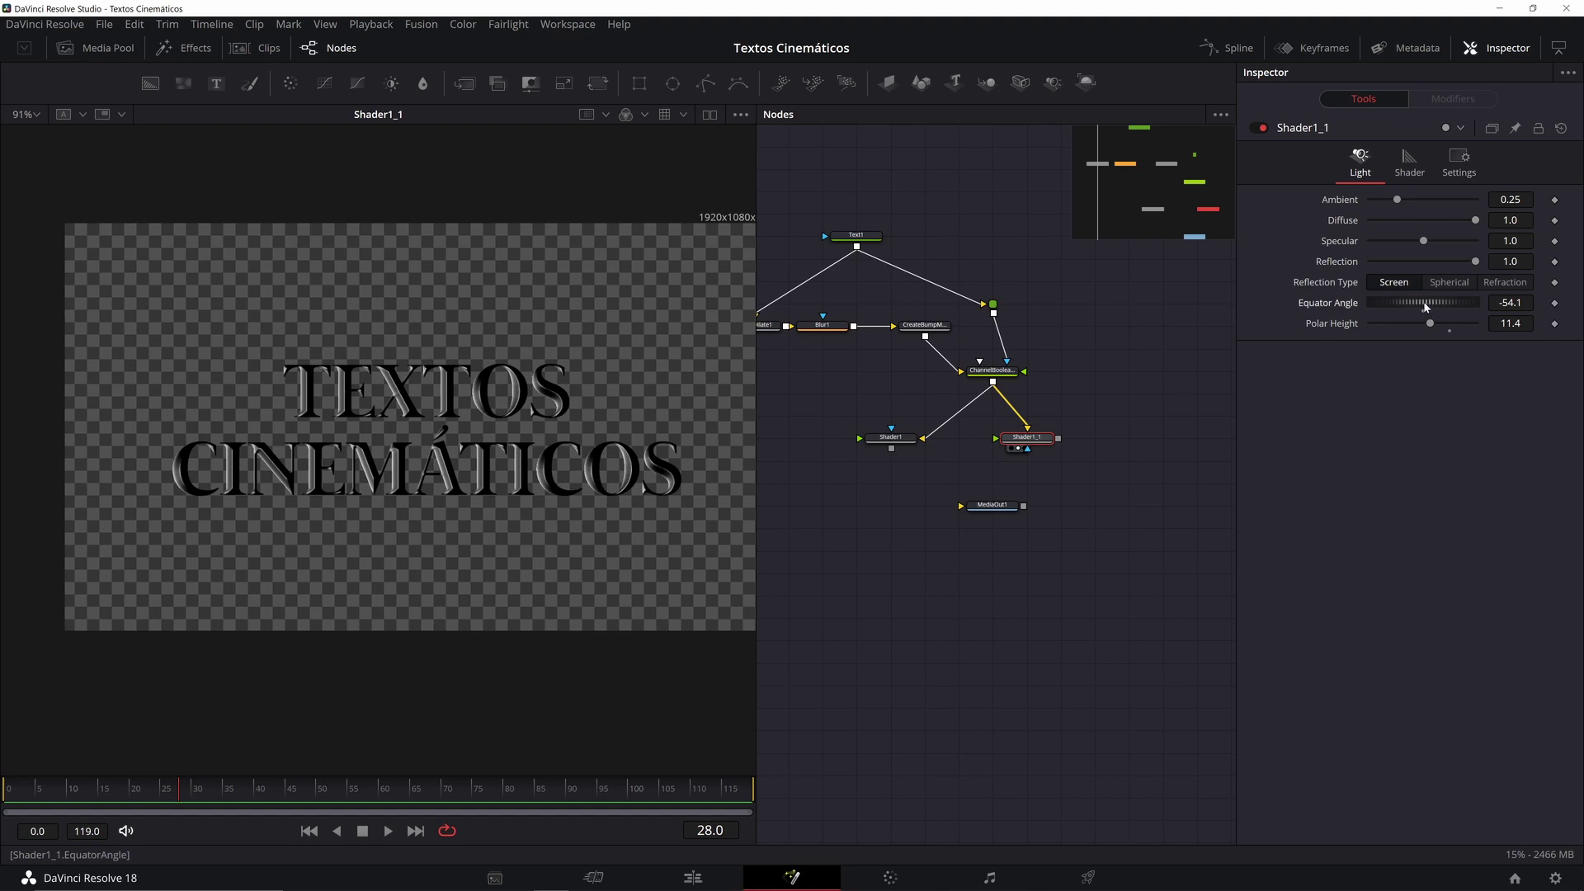
Step: Set the duplicated shader's Equator Angle to 219.8 and Polar Height to -56.2
{"action": "left_click_drag", "start_coordinate": [1424, 306], "coordinate": [1428, 309]}
{"action": "key", "text": "ctrl+z"}
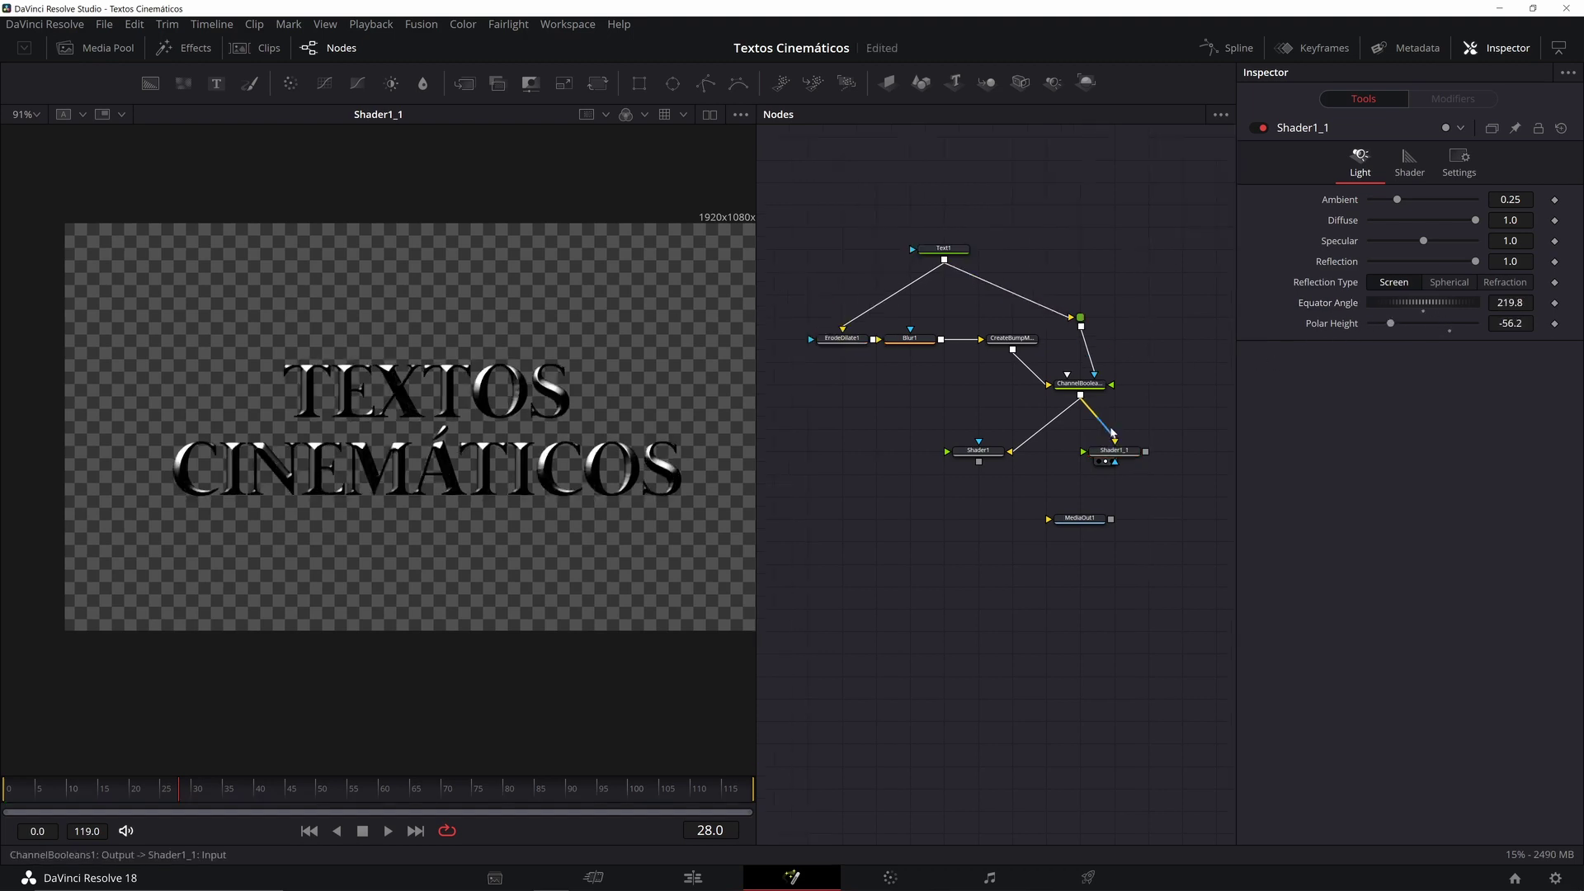
Step: Move MediaOut1 slightly lower in the node graph and display Shader1 and then Shader1_1 in the viewer to compare their lighting
{"action": "left_click_drag", "start_coordinate": [1079, 518], "coordinate": [1079, 541]}
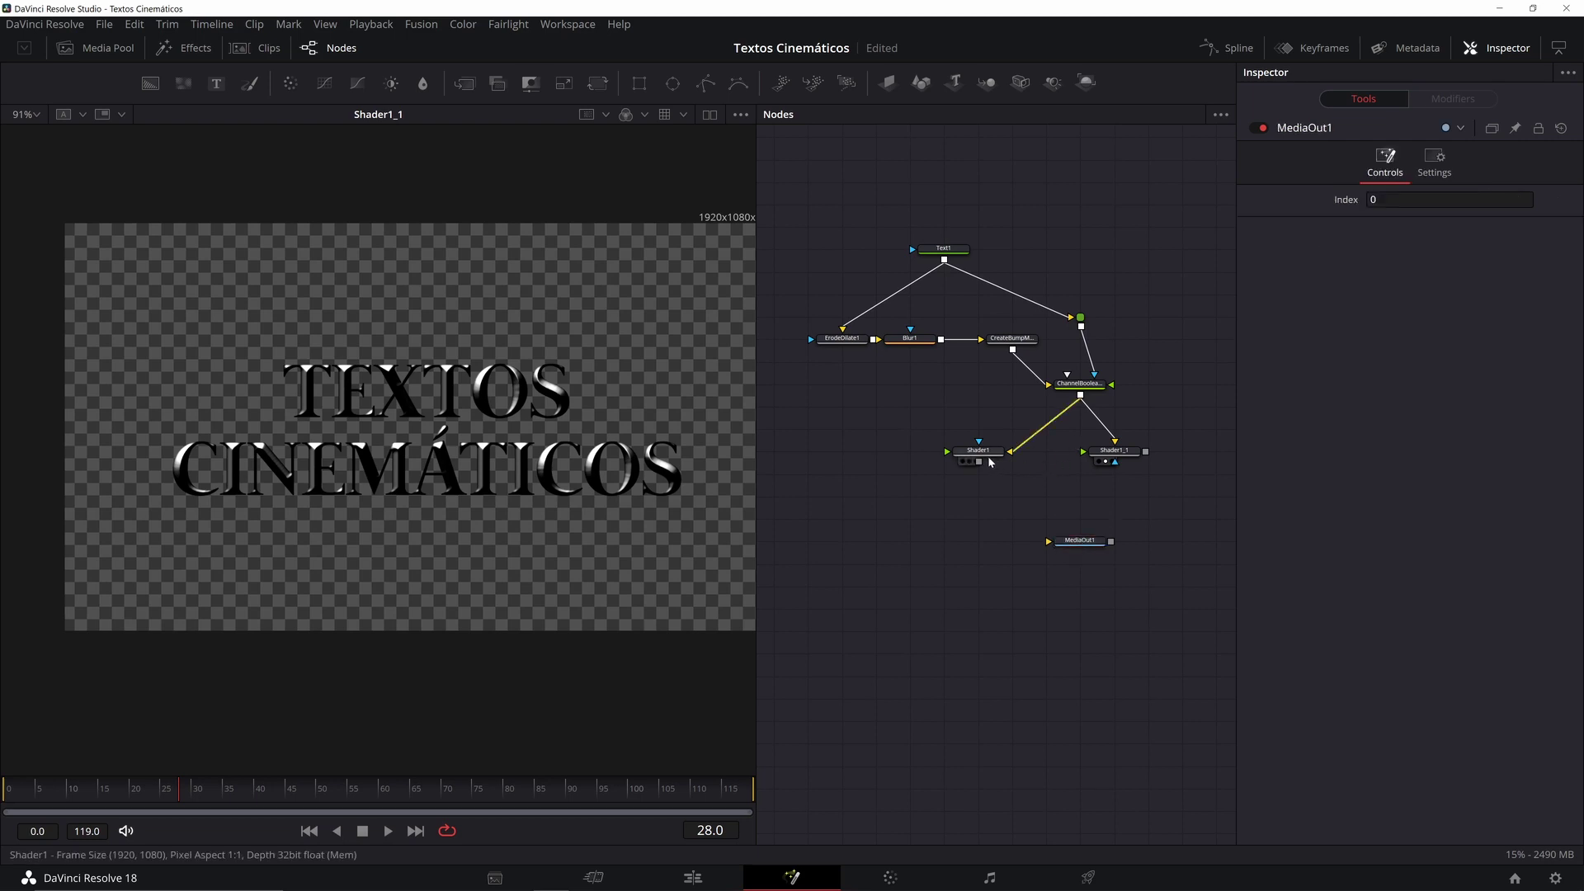
{"action": "left_click", "coordinate": [969, 462]}
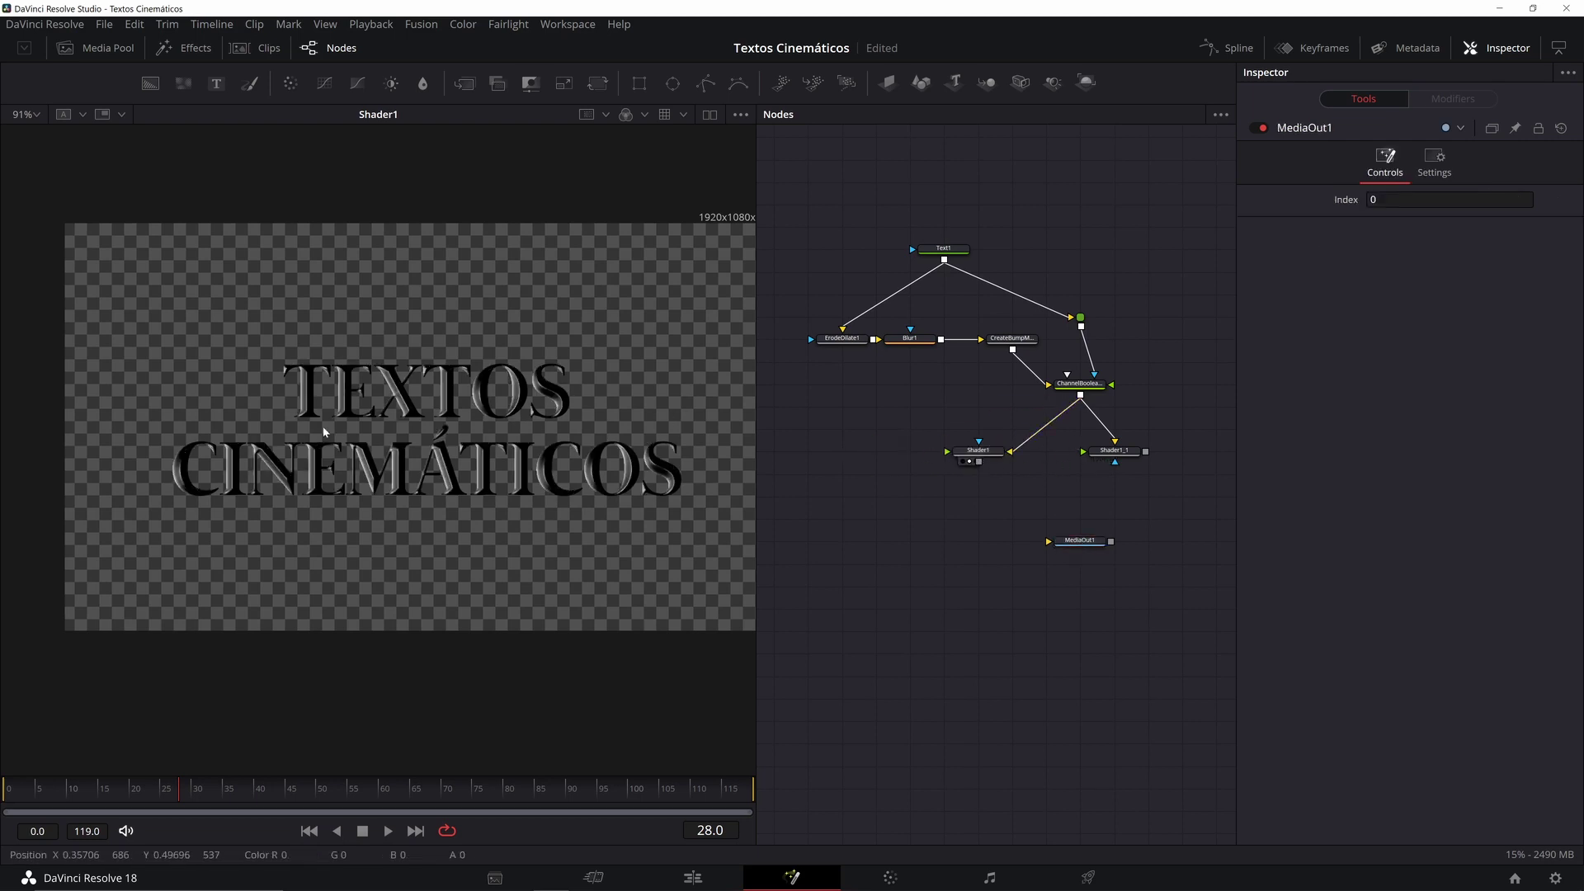
{"action": "left_click_drag", "start_coordinate": [1119, 454], "coordinate": [554, 373]}
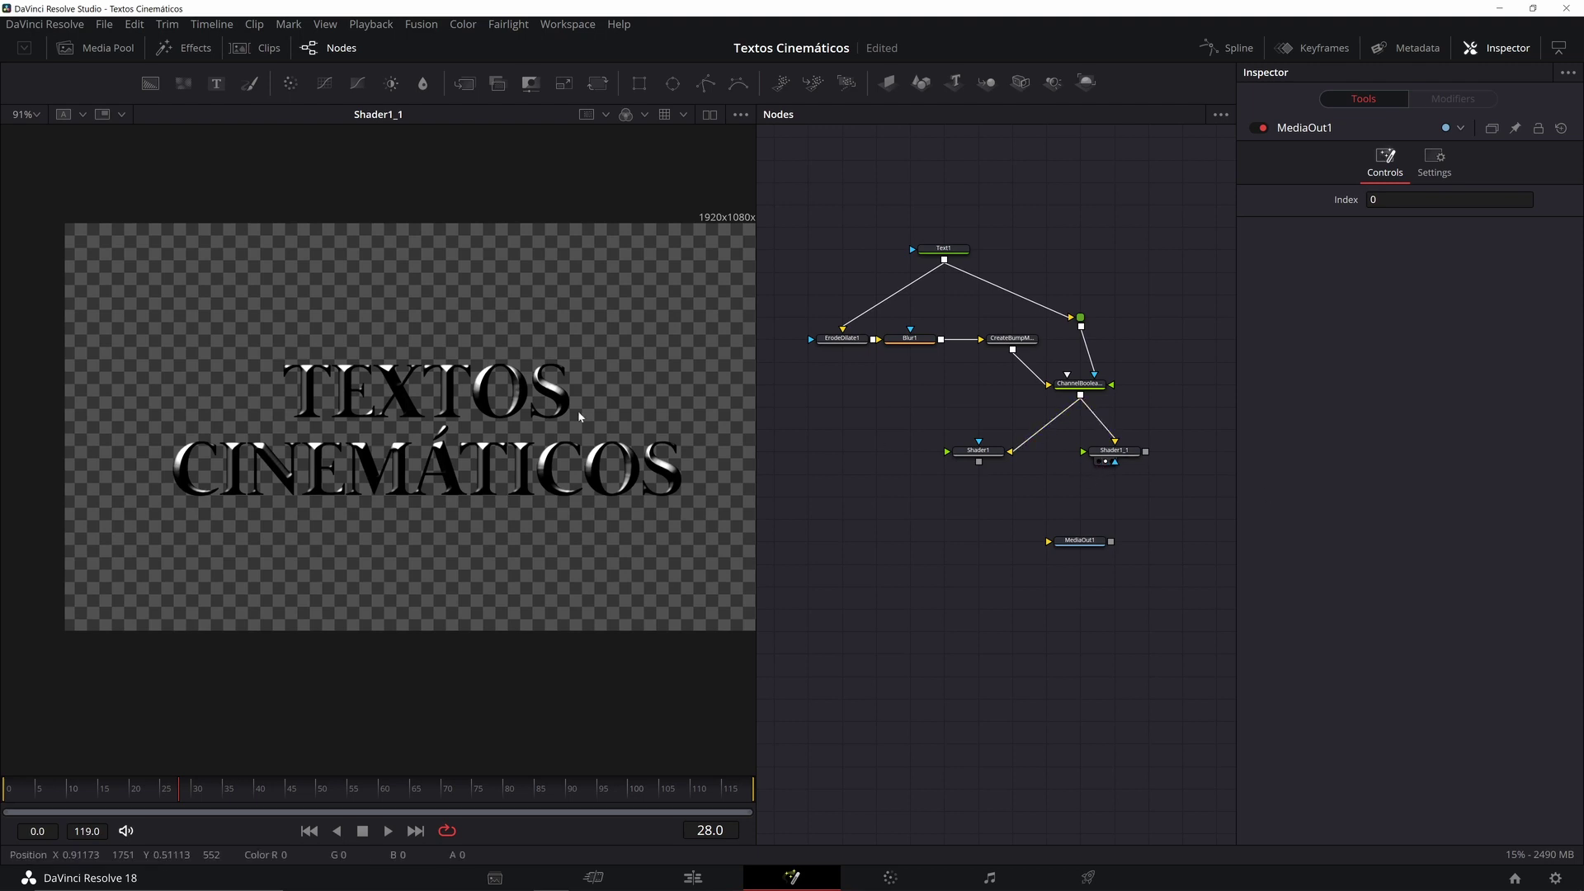
Step: Examine the Shader1_1 highlights on the title letters up close and review the layout of the node graph
{"action": "scroll", "coordinate": [545, 374], "scroll_direction": "up", "scroll_amount": 2}
{"action": "scroll", "coordinate": [450, 321], "scroll_direction": "down", "scroll_amount": 1}
{"action": "scroll", "coordinate": [508, 340], "scroll_direction": "down", "scroll_amount": 1}
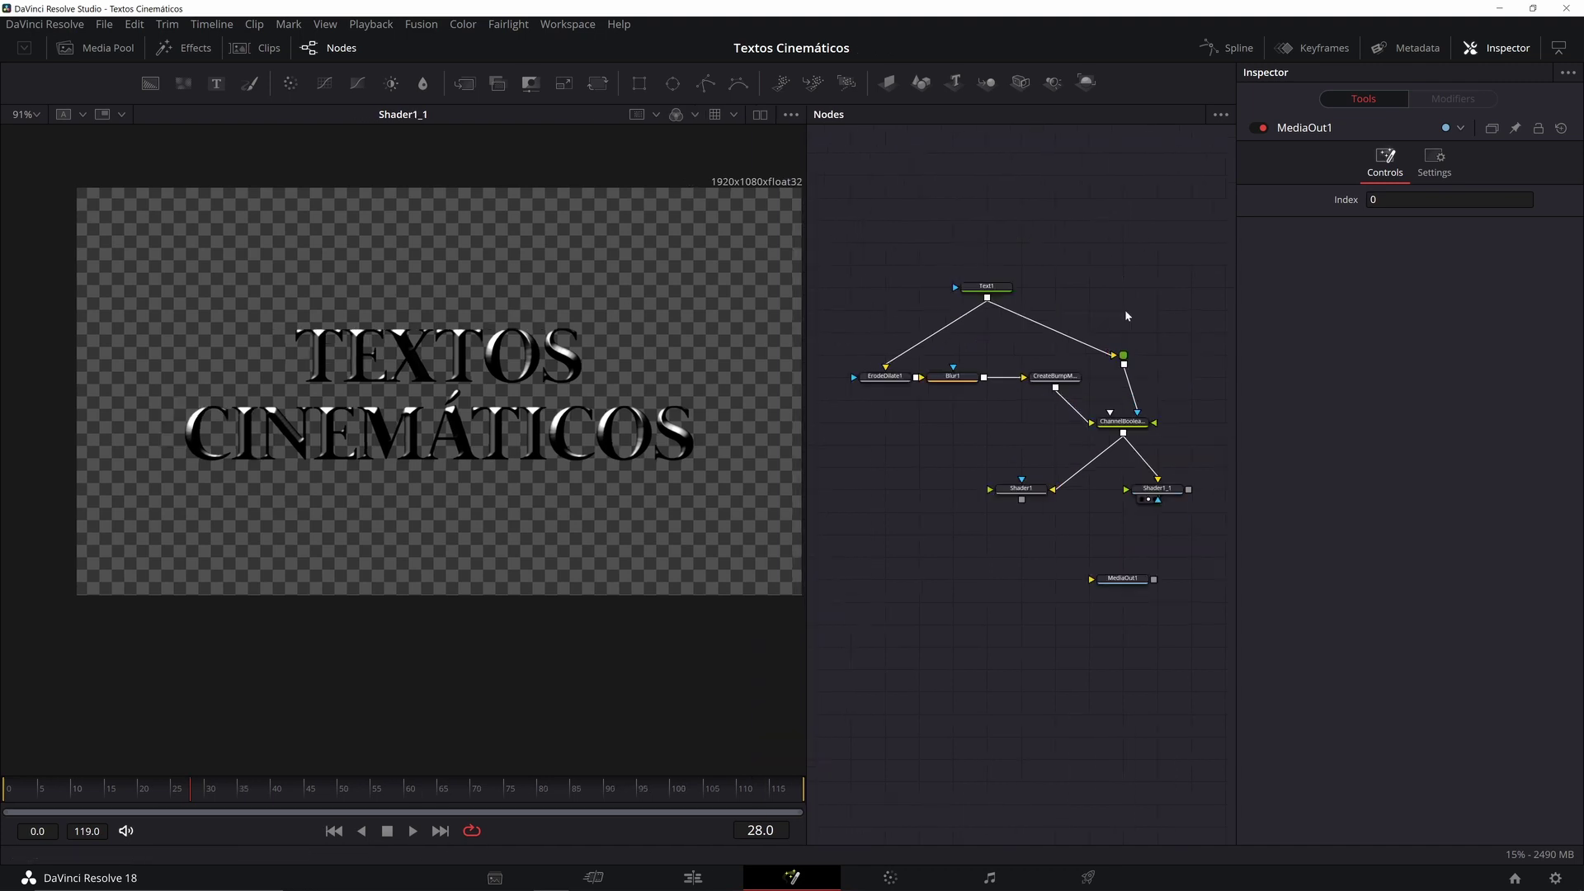
{"action": "left_click_drag", "start_coordinate": [1106, 334], "coordinate": [1025, 296]}
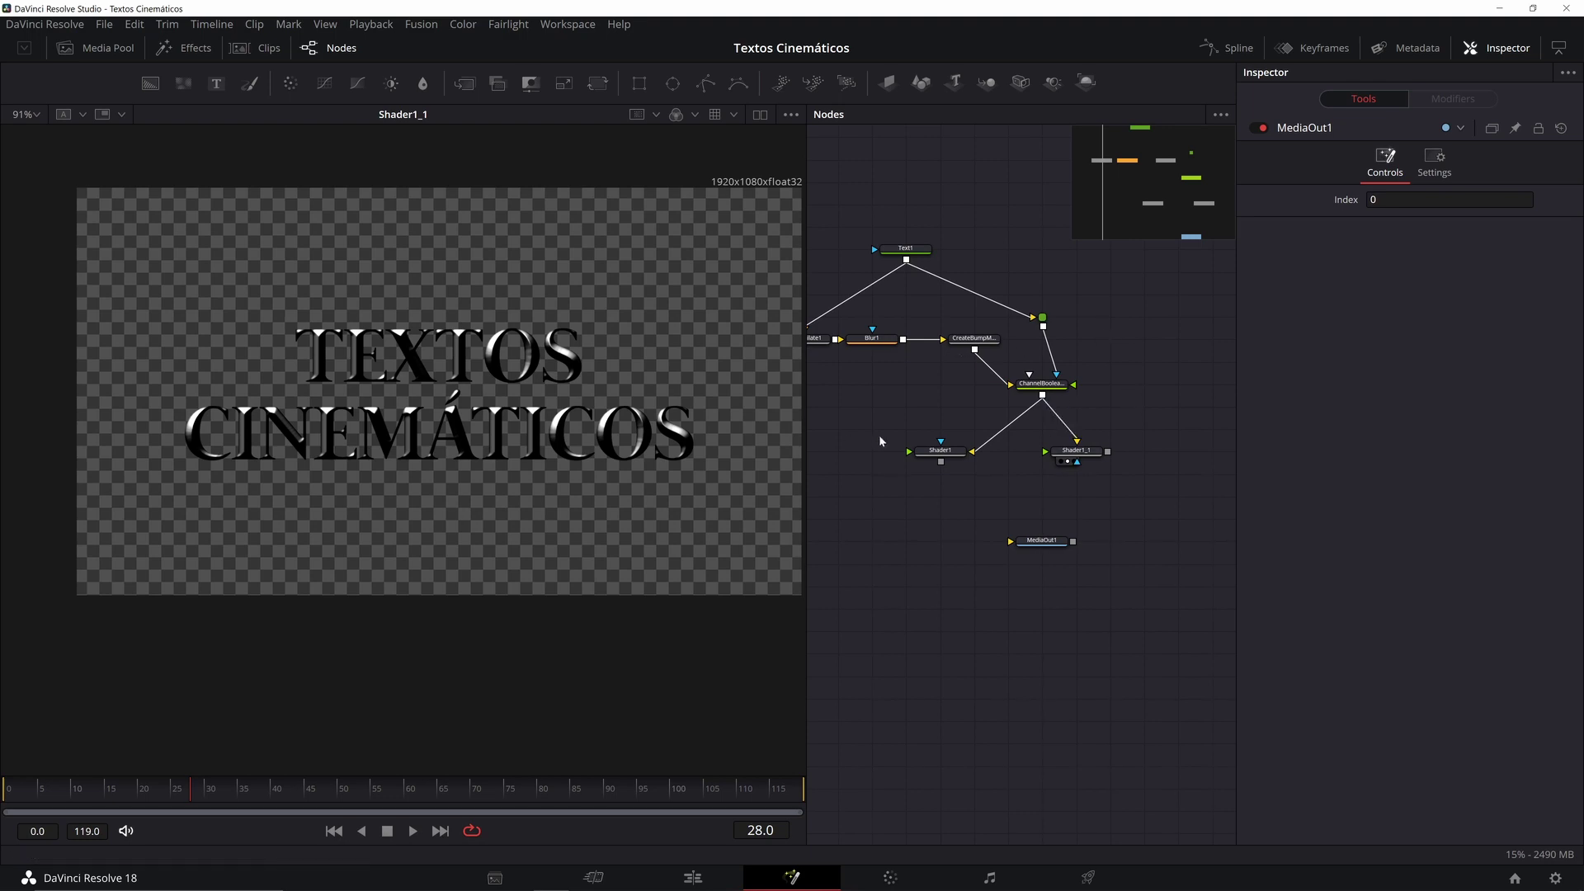
{"action": "scroll", "coordinate": [490, 356], "scroll_direction": "up", "scroll_amount": 4}
{"action": "scroll", "coordinate": [458, 350], "scroll_direction": "down", "scroll_amount": 4}
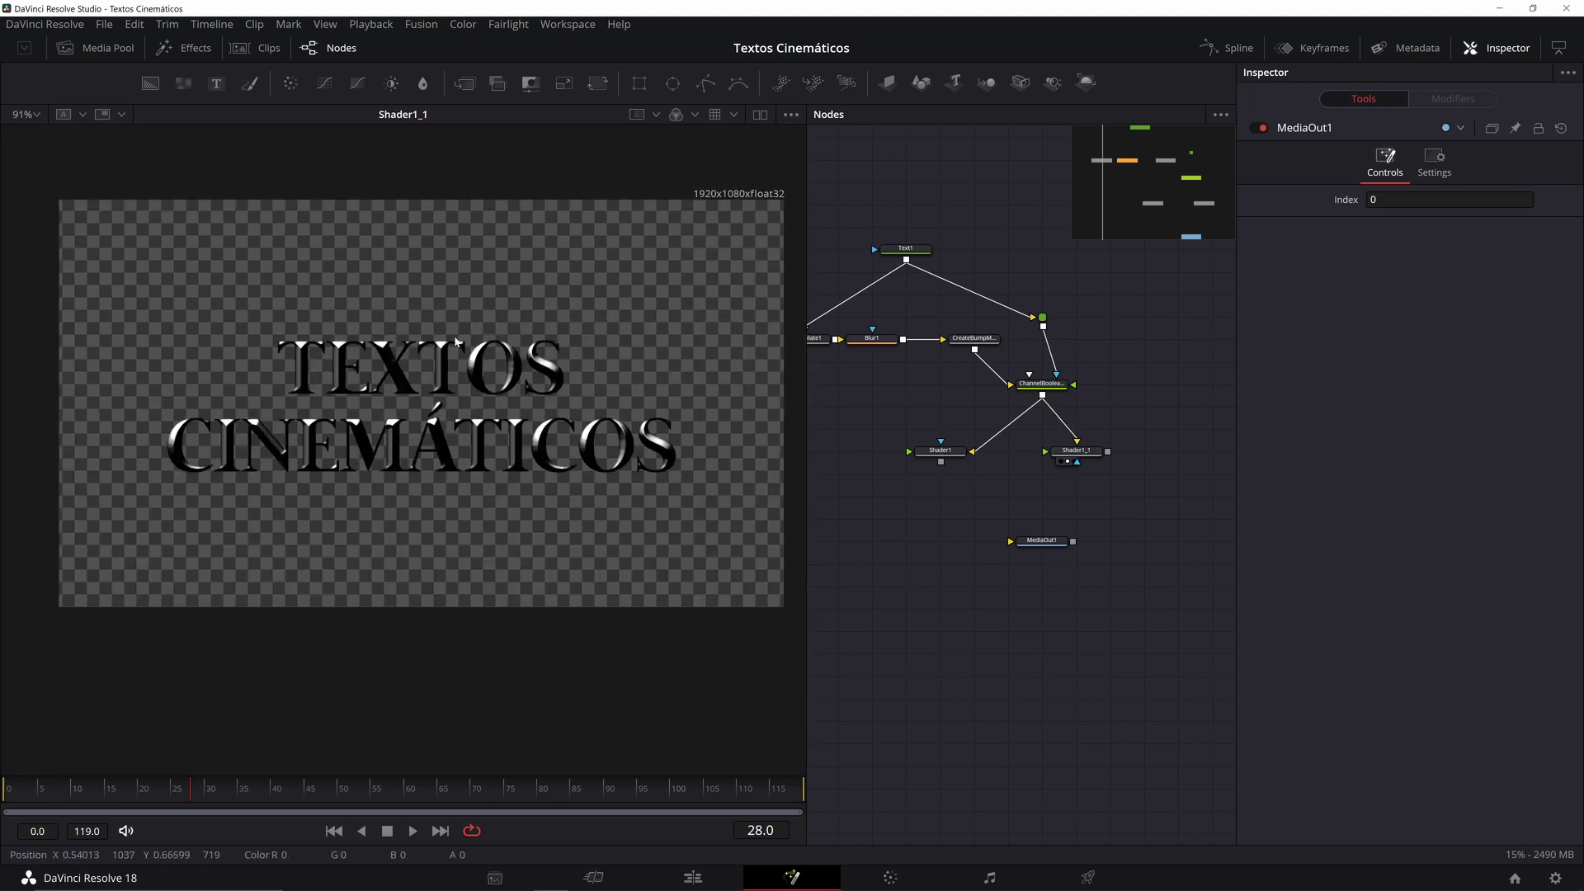
{"action": "left_click_drag", "start_coordinate": [460, 341], "coordinate": [474, 322]}
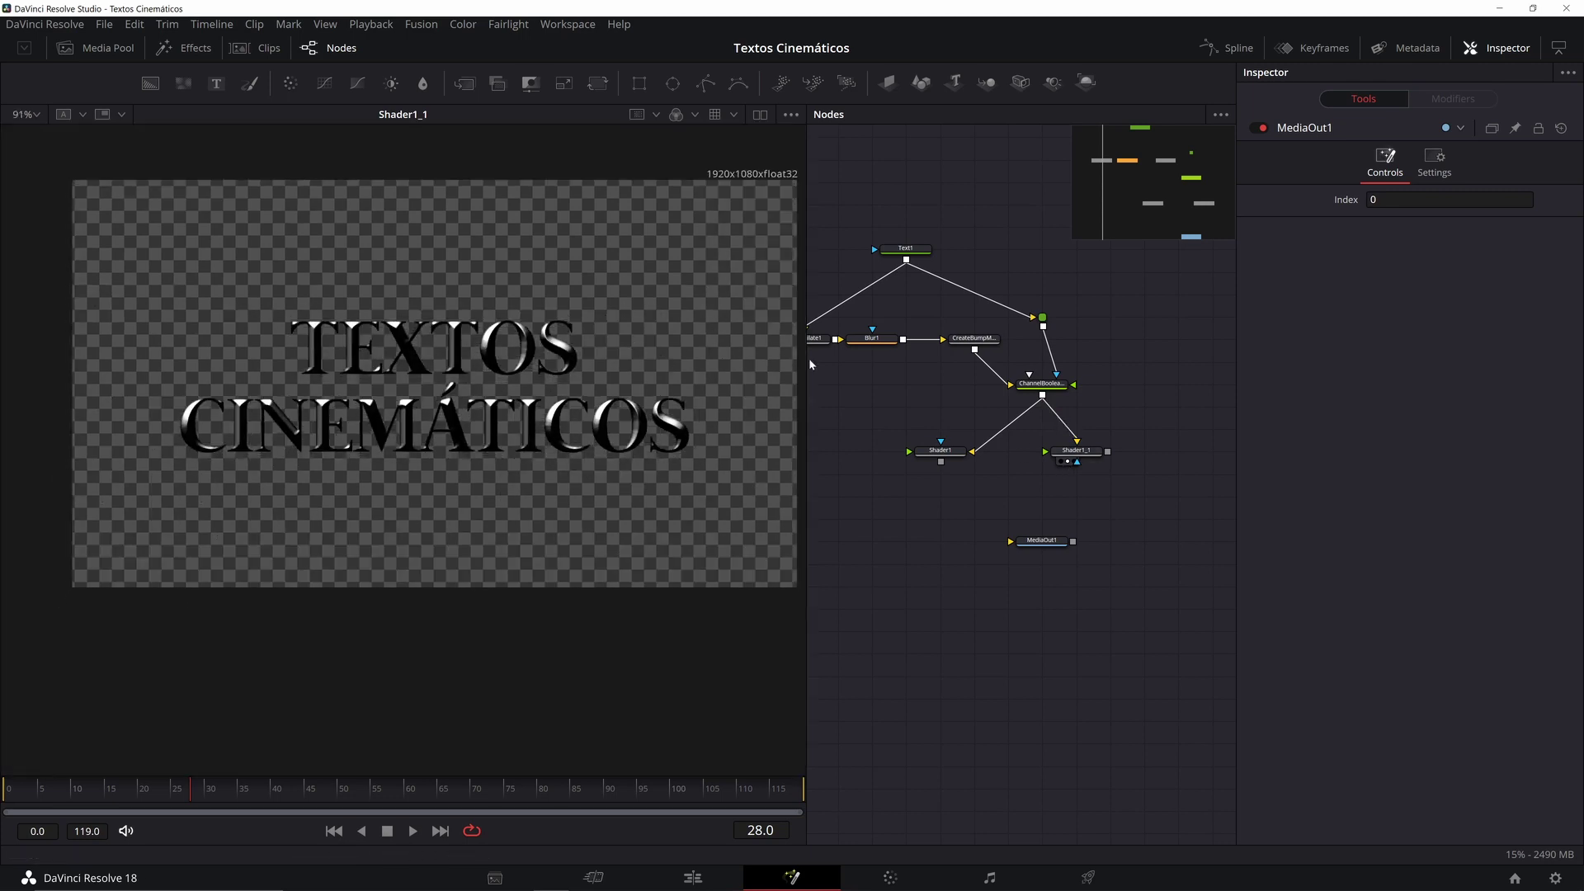
{"action": "scroll", "coordinate": [528, 408], "scroll_direction": "up", "scroll_amount": 4}
{"action": "scroll", "coordinate": [542, 405], "scroll_direction": "down", "scroll_amount": 2}
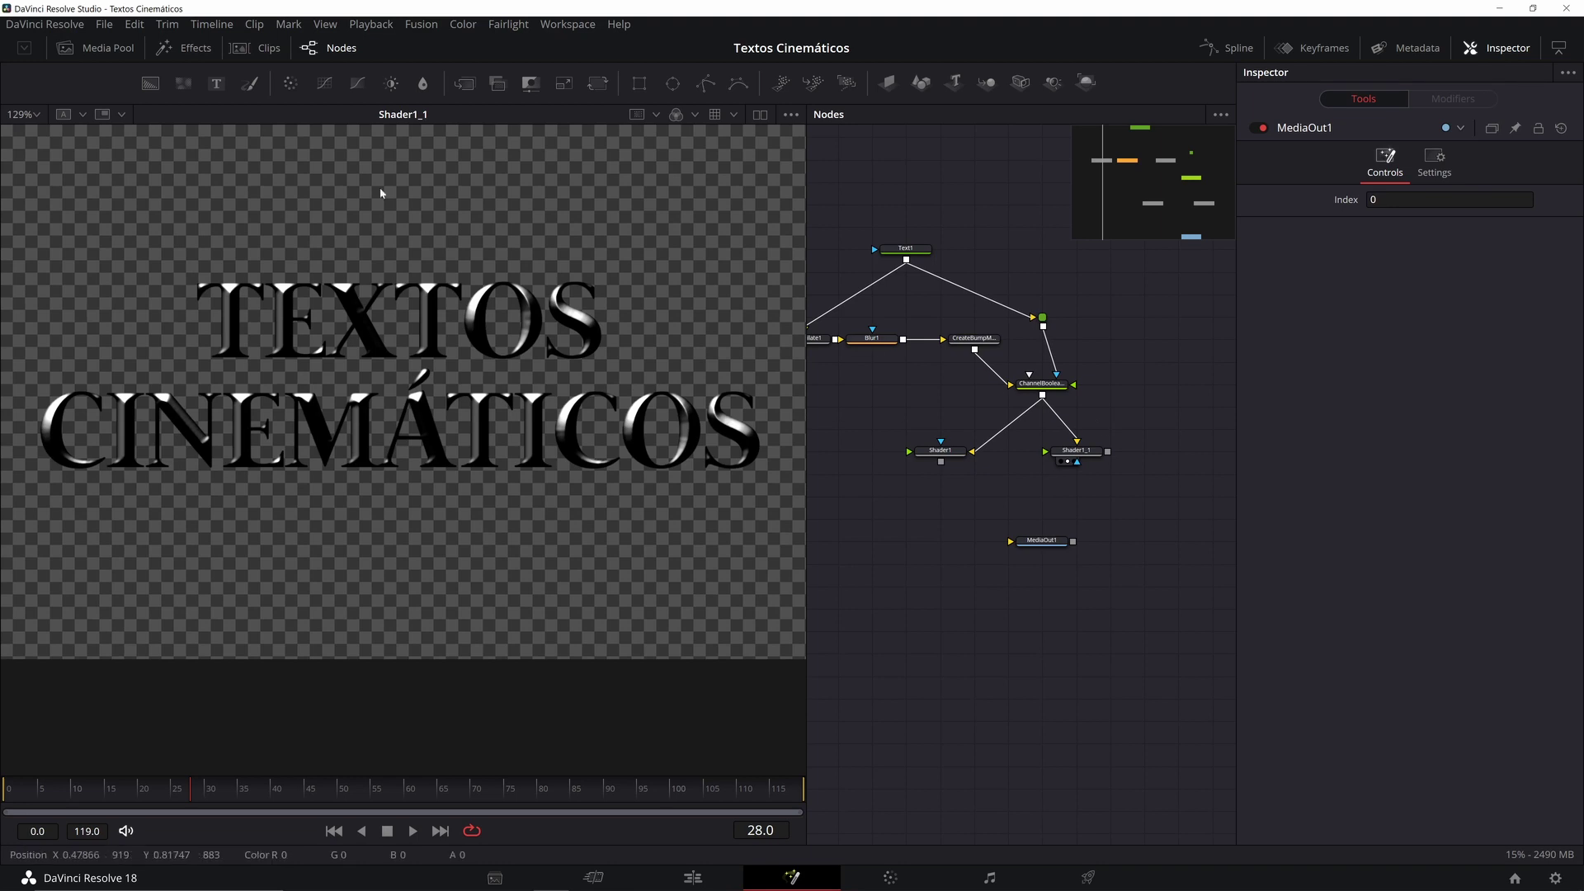
Step: Add the pexels-milo-textures-2768398.jpg texture from the Media Pool to the composition and display it in the viewer
{"action": "left_click", "coordinate": [98, 47]}
{"action": "left_click_drag", "start_coordinate": [313, 681], "coordinate": [561, 306]}
{"action": "left_click", "coordinate": [1137, 321]}
{"action": "scroll", "coordinate": [456, 279], "scroll_direction": "down", "scroll_amount": 6}
{"action": "scroll", "coordinate": [456, 279], "scroll_direction": "up", "scroll_amount": 2}
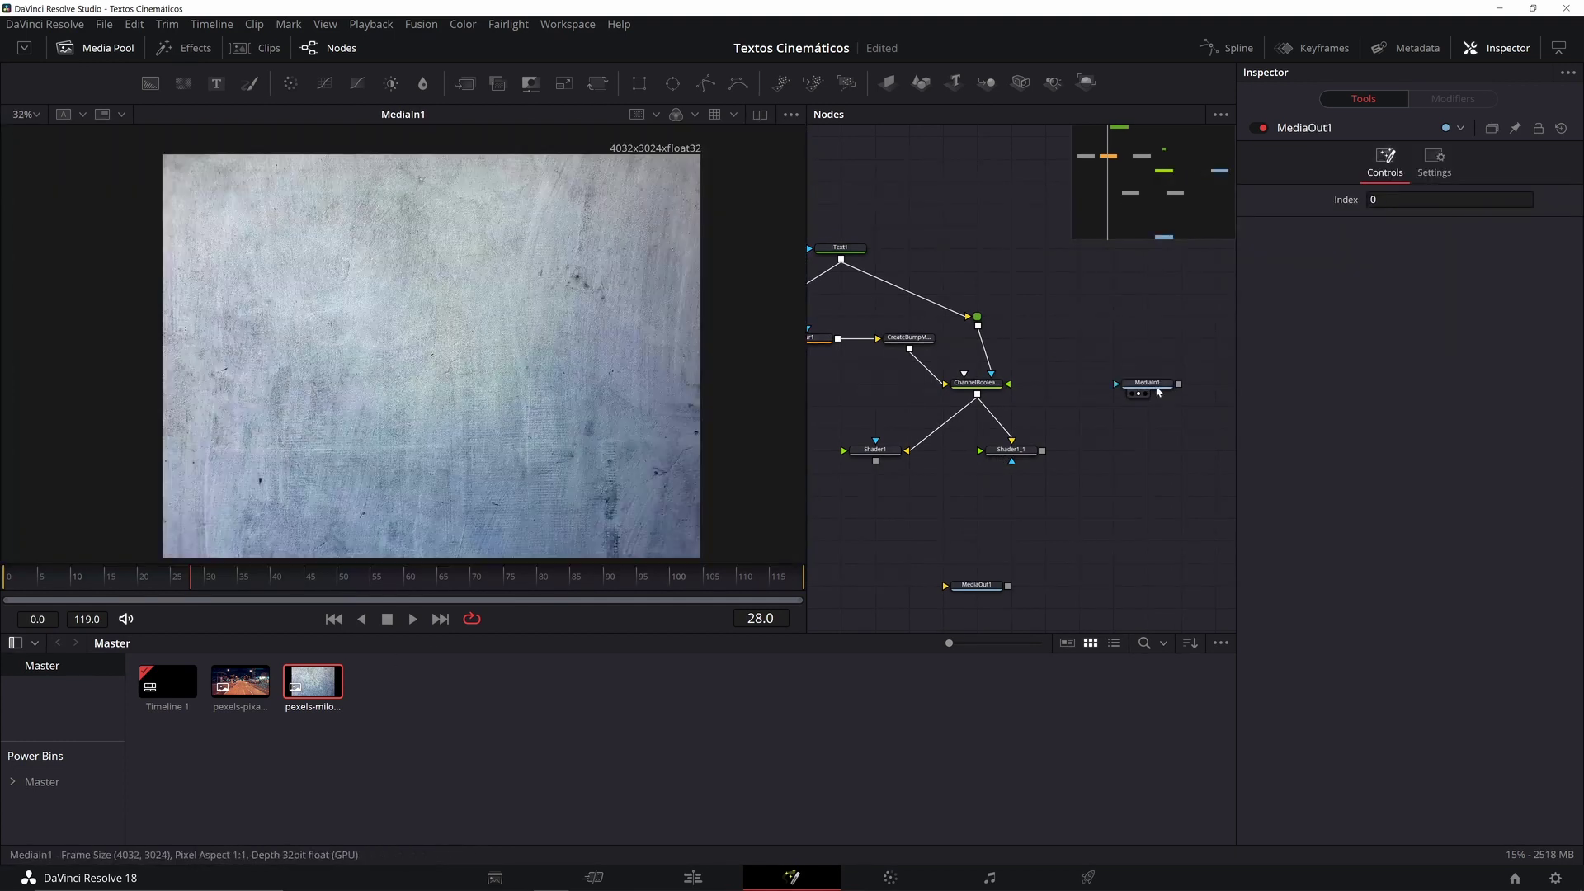
Step: Place MediaIn1 below and between the two shaders, shift Shader1_1 further from Shader1, and hide the Media Pool
{"action": "left_click_drag", "start_coordinate": [1155, 387], "coordinate": [1054, 462]}
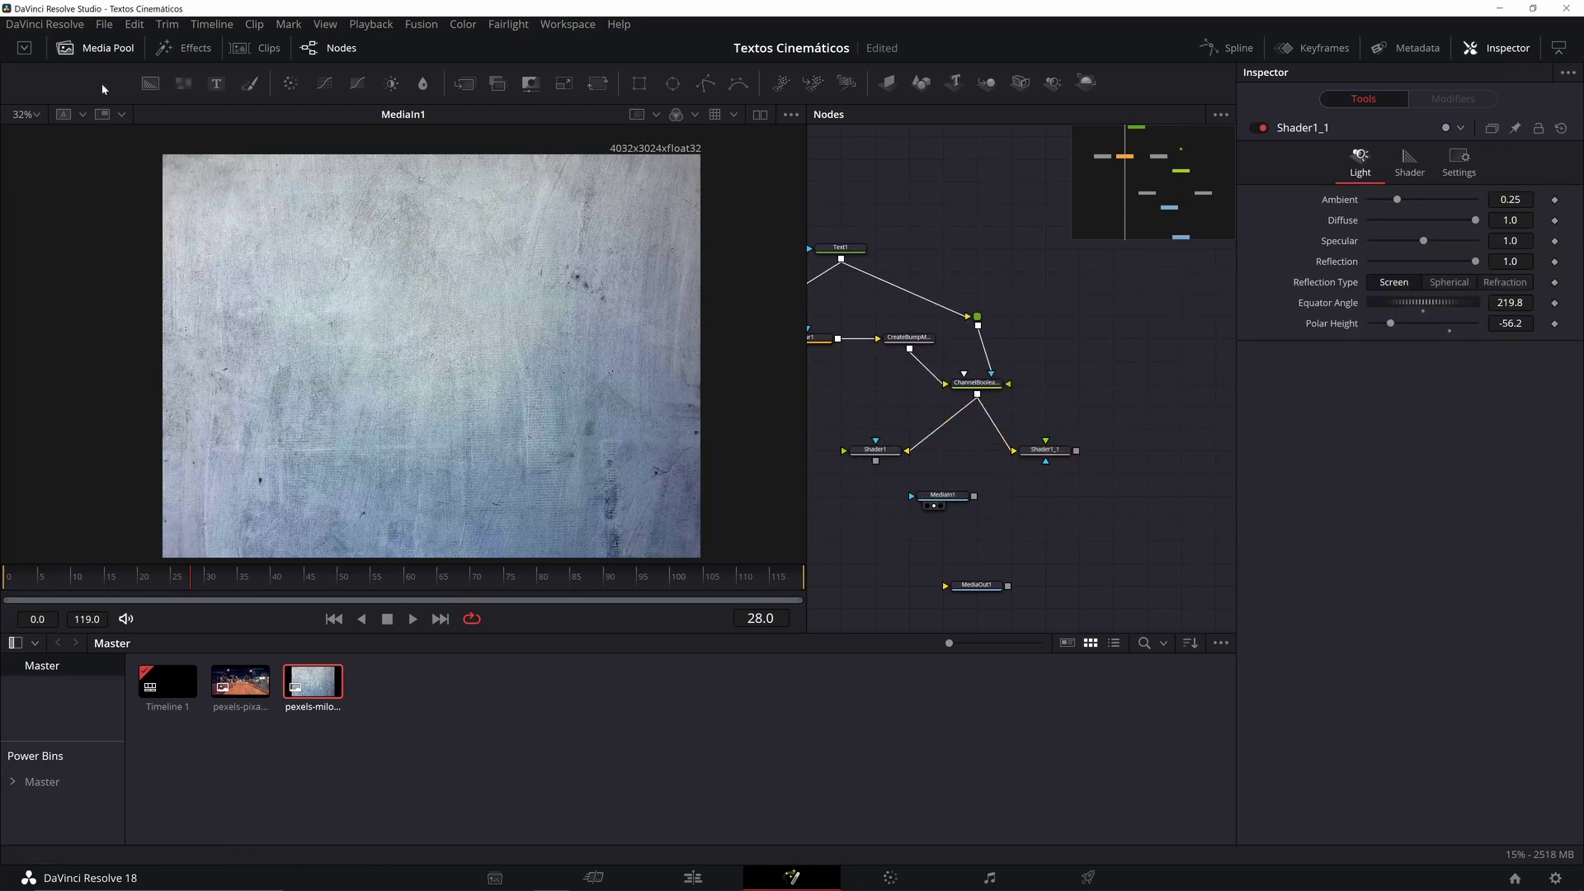
{"action": "left_click", "coordinate": [101, 51]}
{"action": "left_click_drag", "start_coordinate": [986, 368], "coordinate": [1060, 314]}
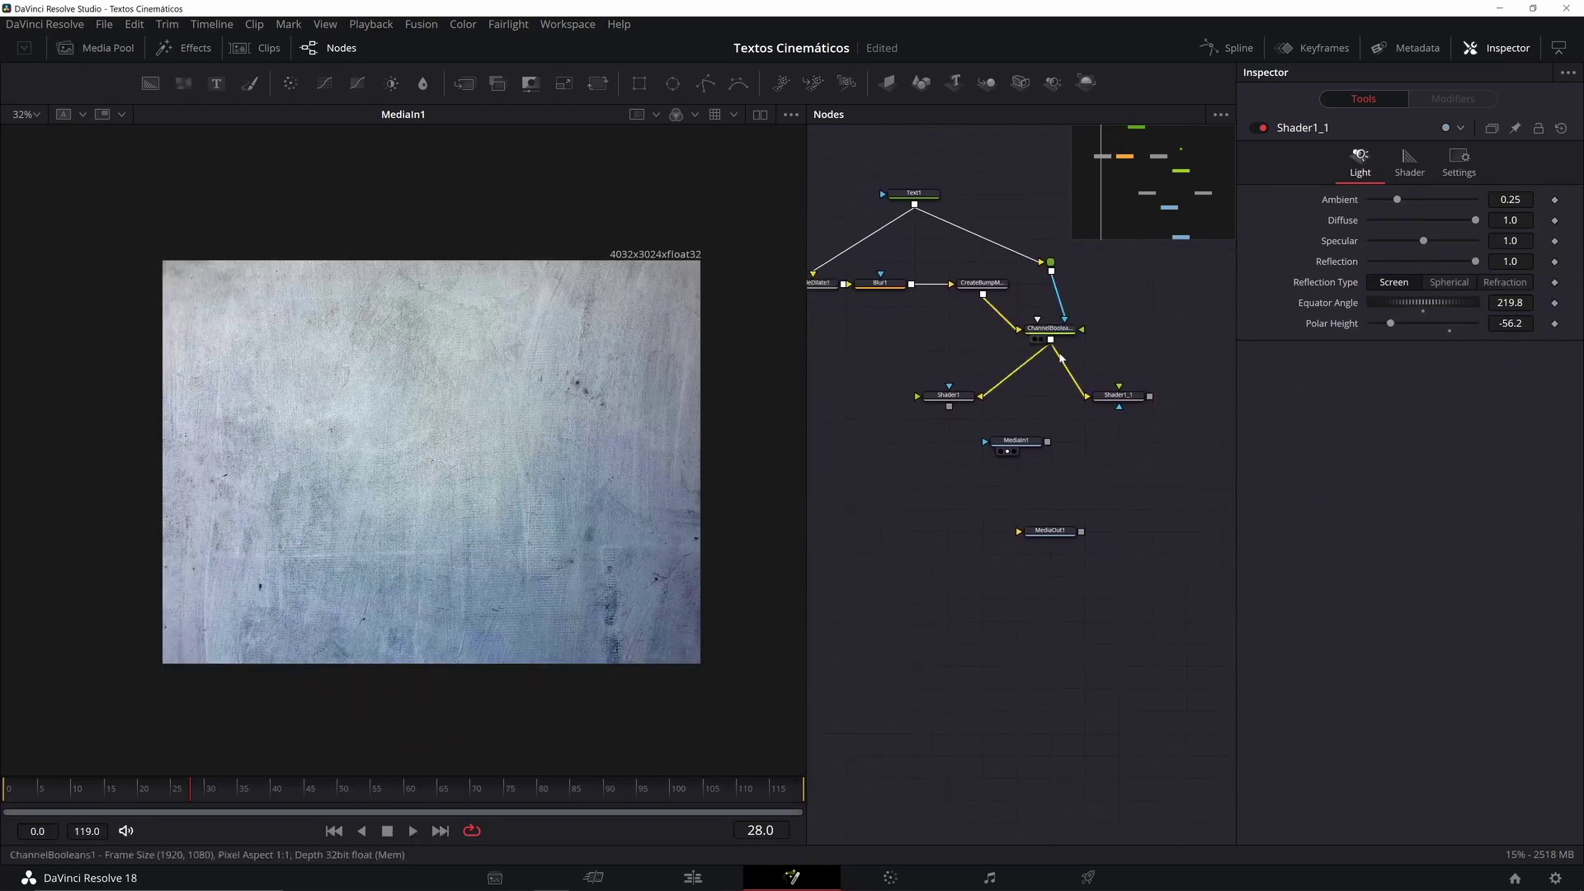
{"action": "left_click_drag", "start_coordinate": [1031, 446], "coordinate": [1031, 467]}
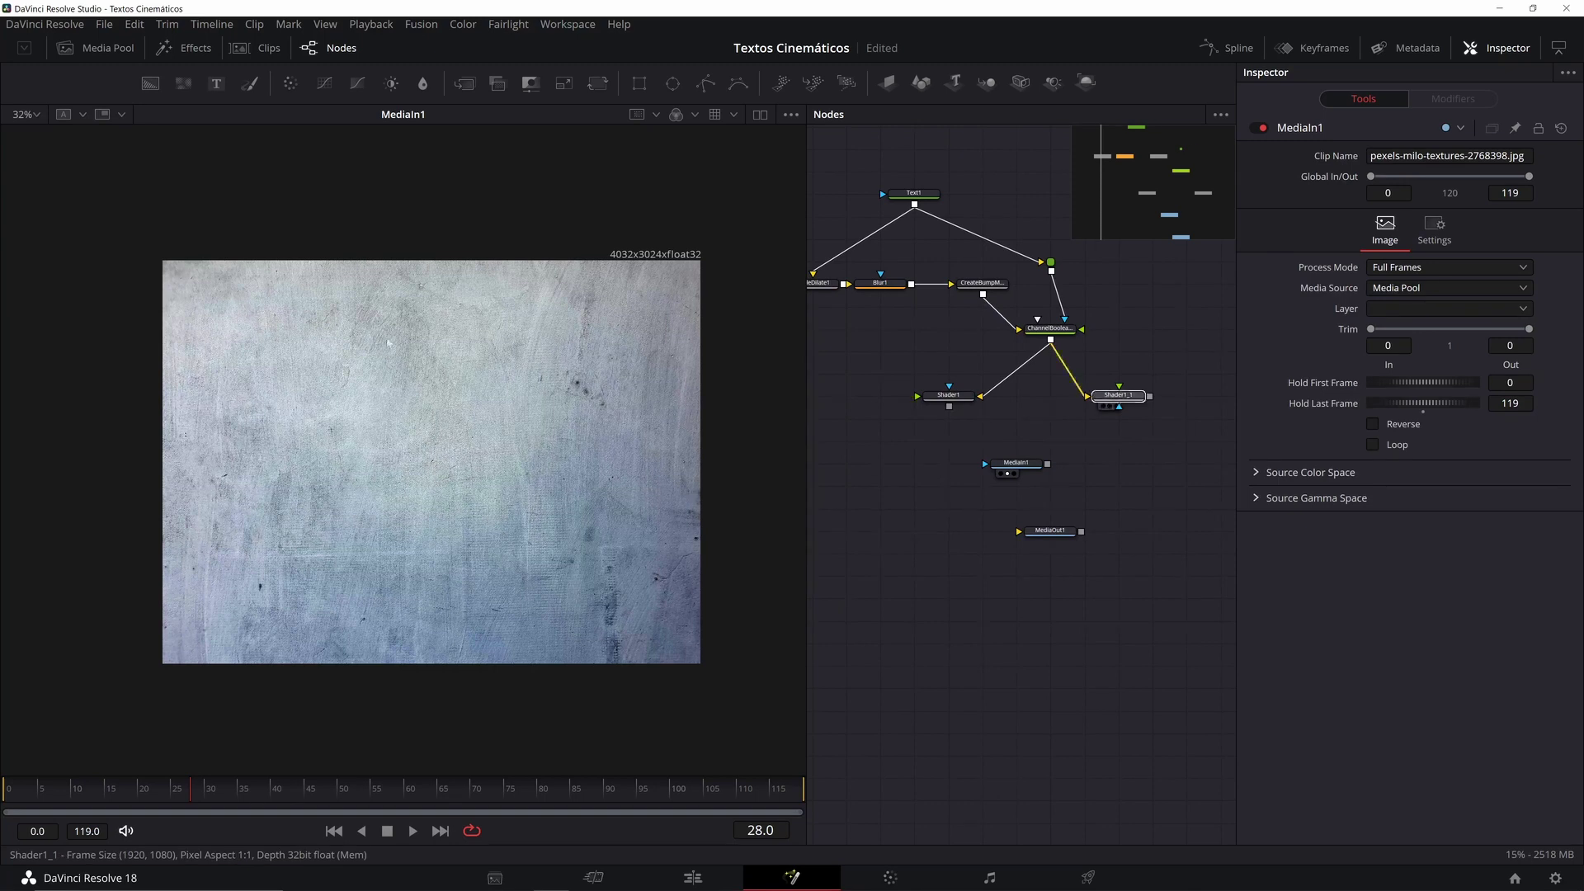
Step: Display Shader1 in the viewer and enlarge the image of the title
{"action": "left_click", "coordinate": [1103, 406]}
{"action": "left_click", "coordinate": [937, 406]}
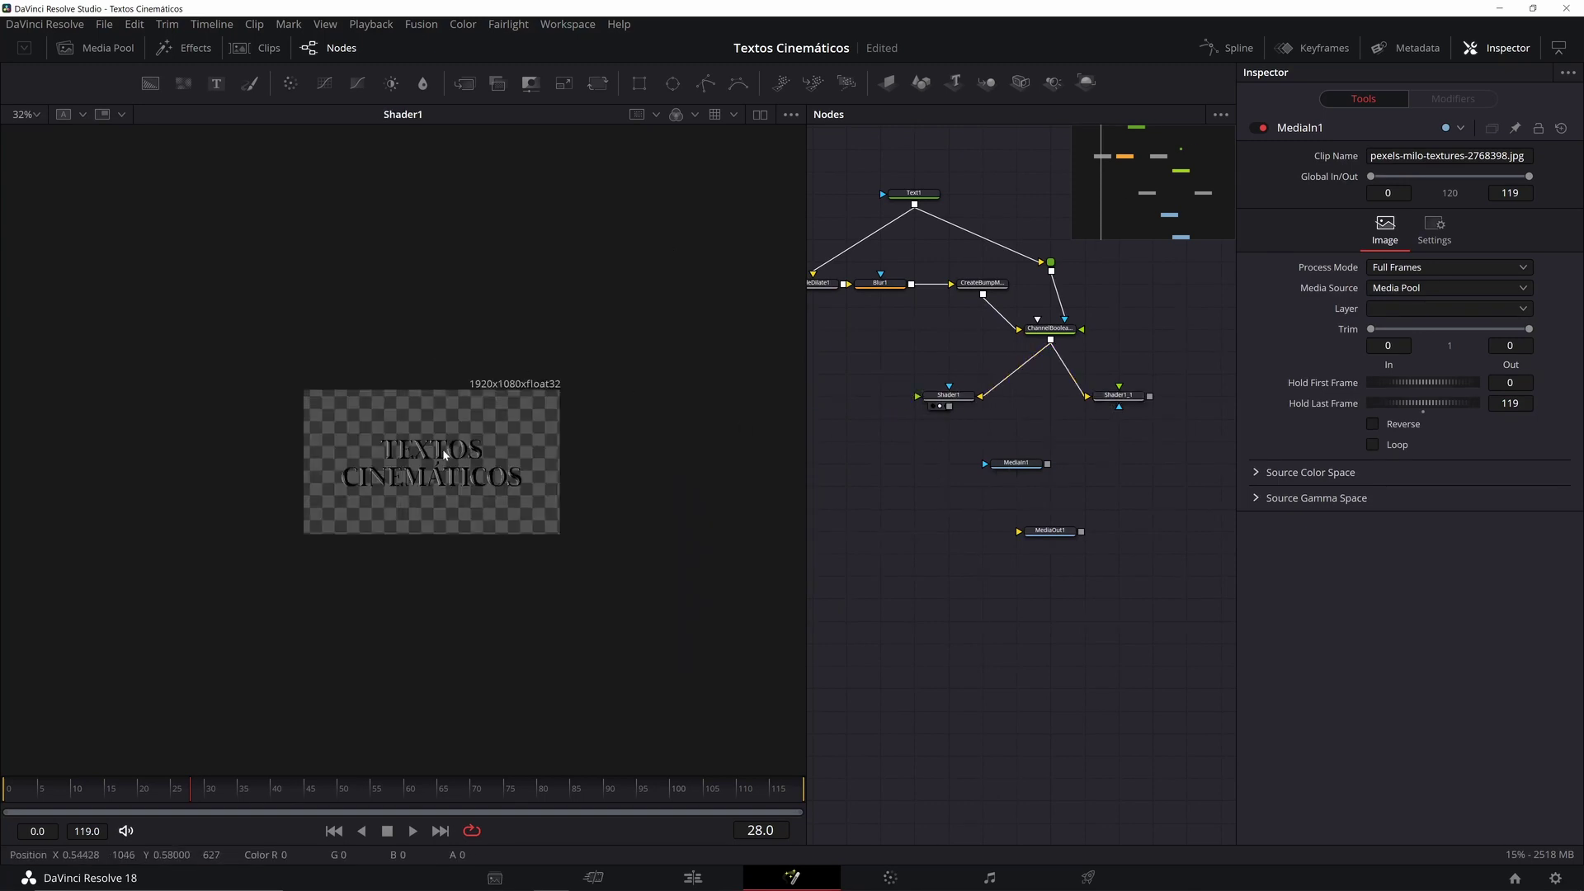
{"action": "scroll", "coordinate": [443, 454], "scroll_direction": "up", "scroll_amount": 2}
{"action": "scroll", "coordinate": [577, 454], "scroll_direction": "up", "scroll_amount": 2}
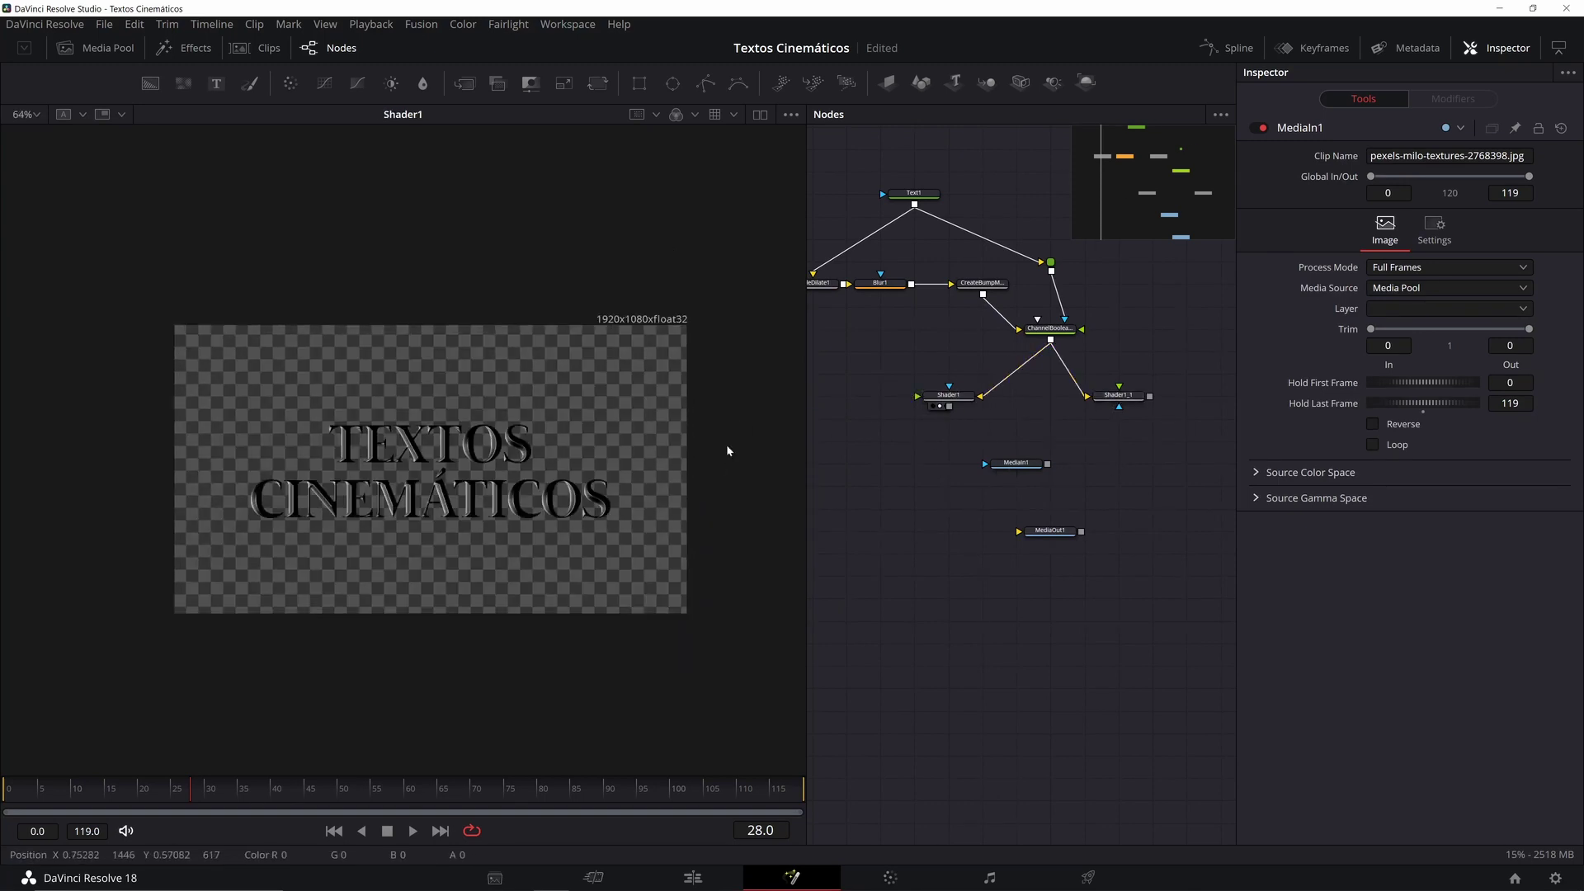
Step: Add a Merge node below Shader1, with Shader1 as background and MediaIn1 as foreground, and display the merge in the viewer
{"action": "left_click", "coordinate": [949, 395]}
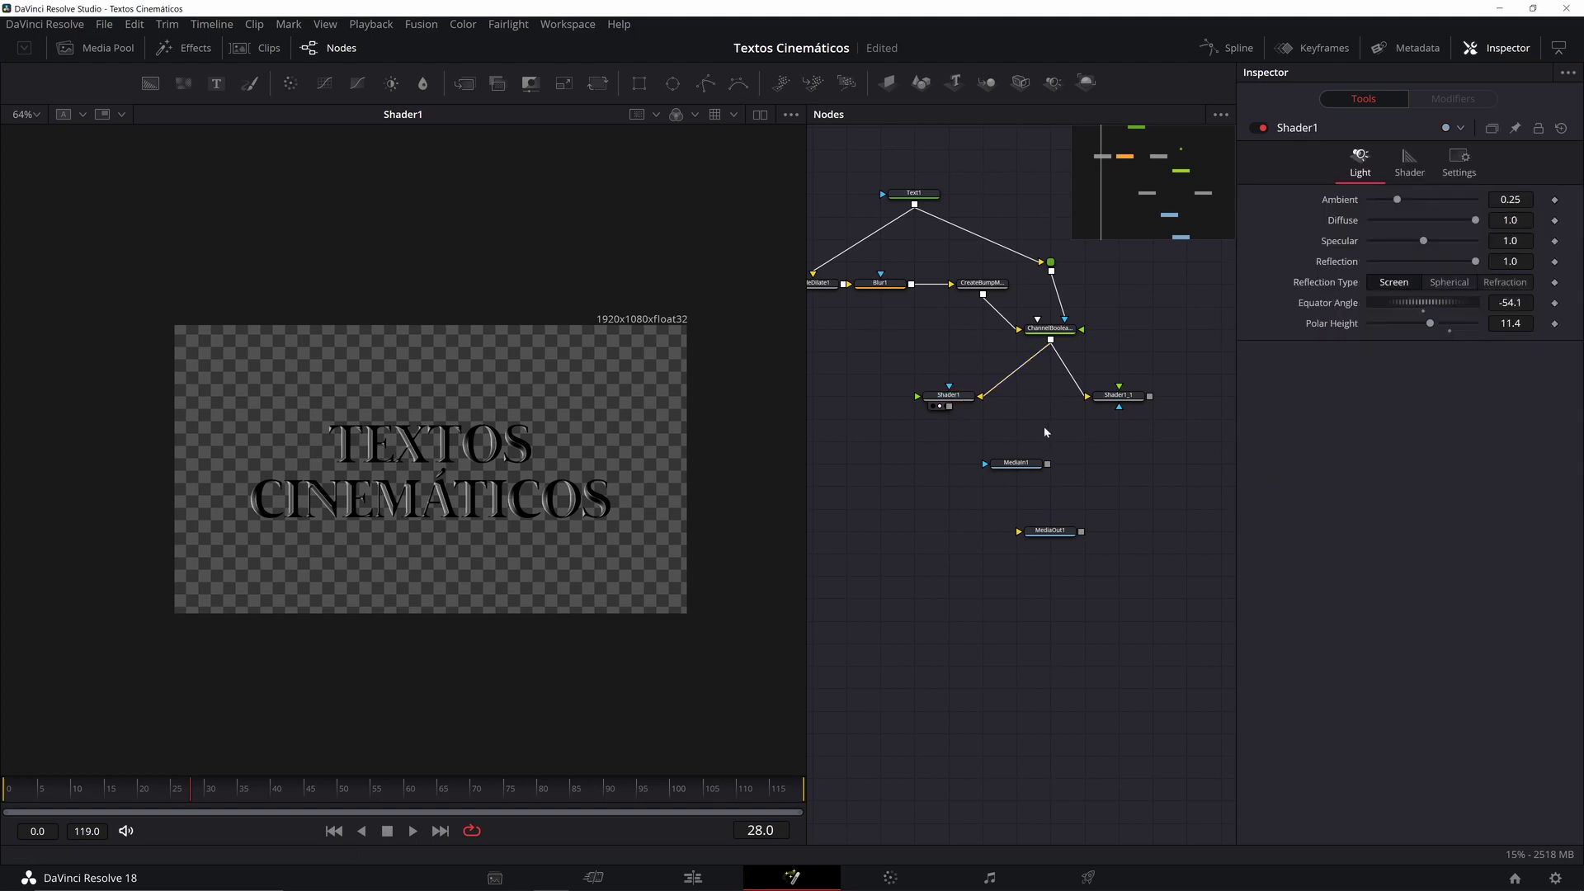
{"action": "key", "text": "shift+space"}
{"action": "type", "text": "mer"}
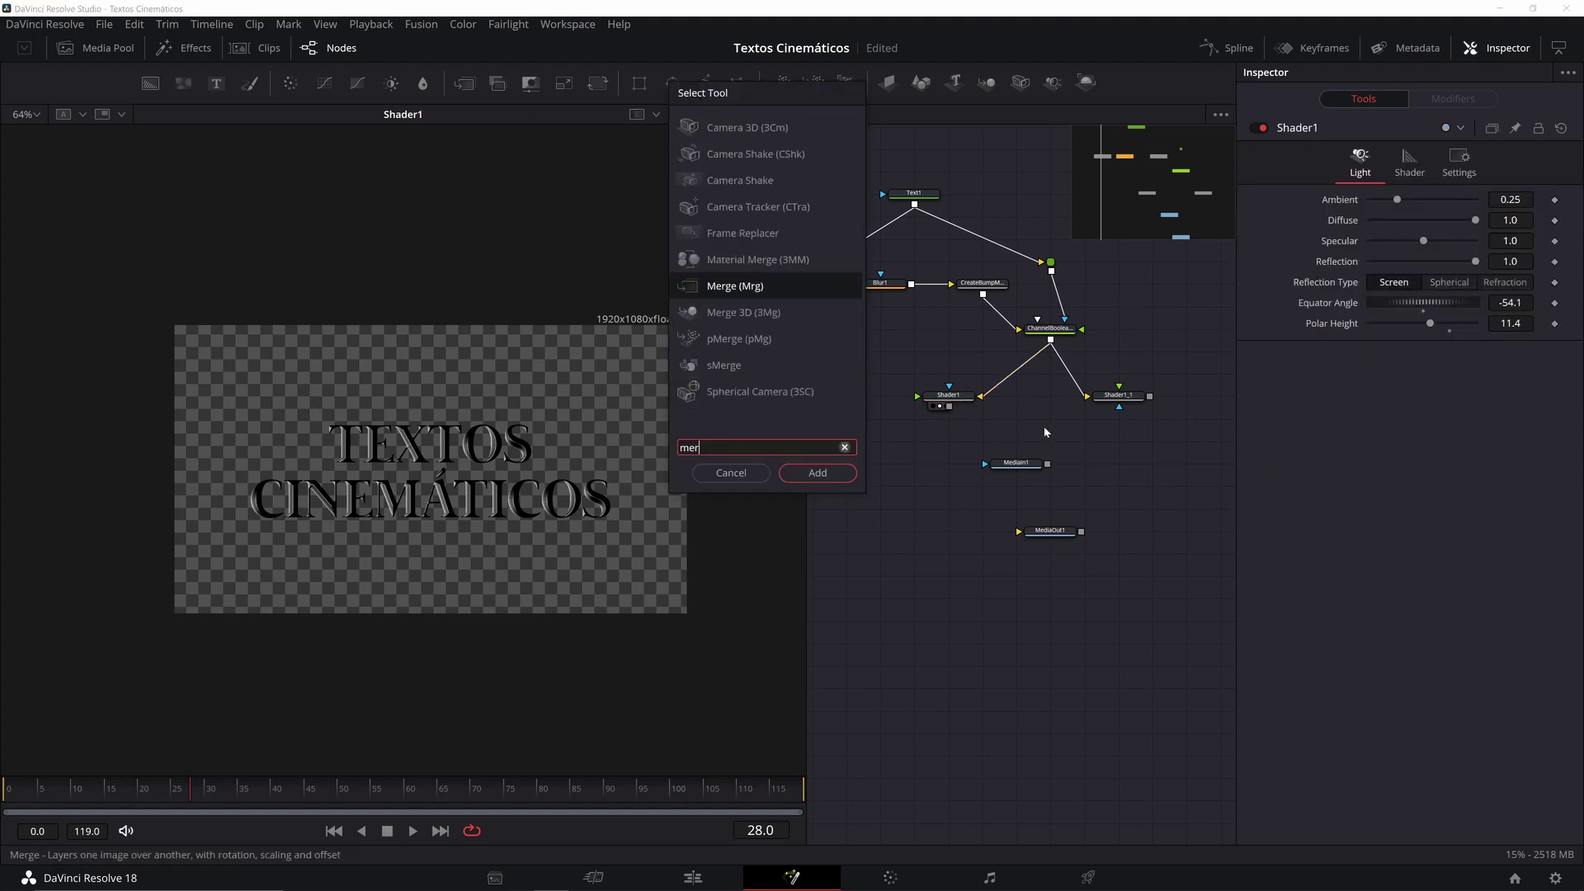
{"action": "key", "text": "Return"}
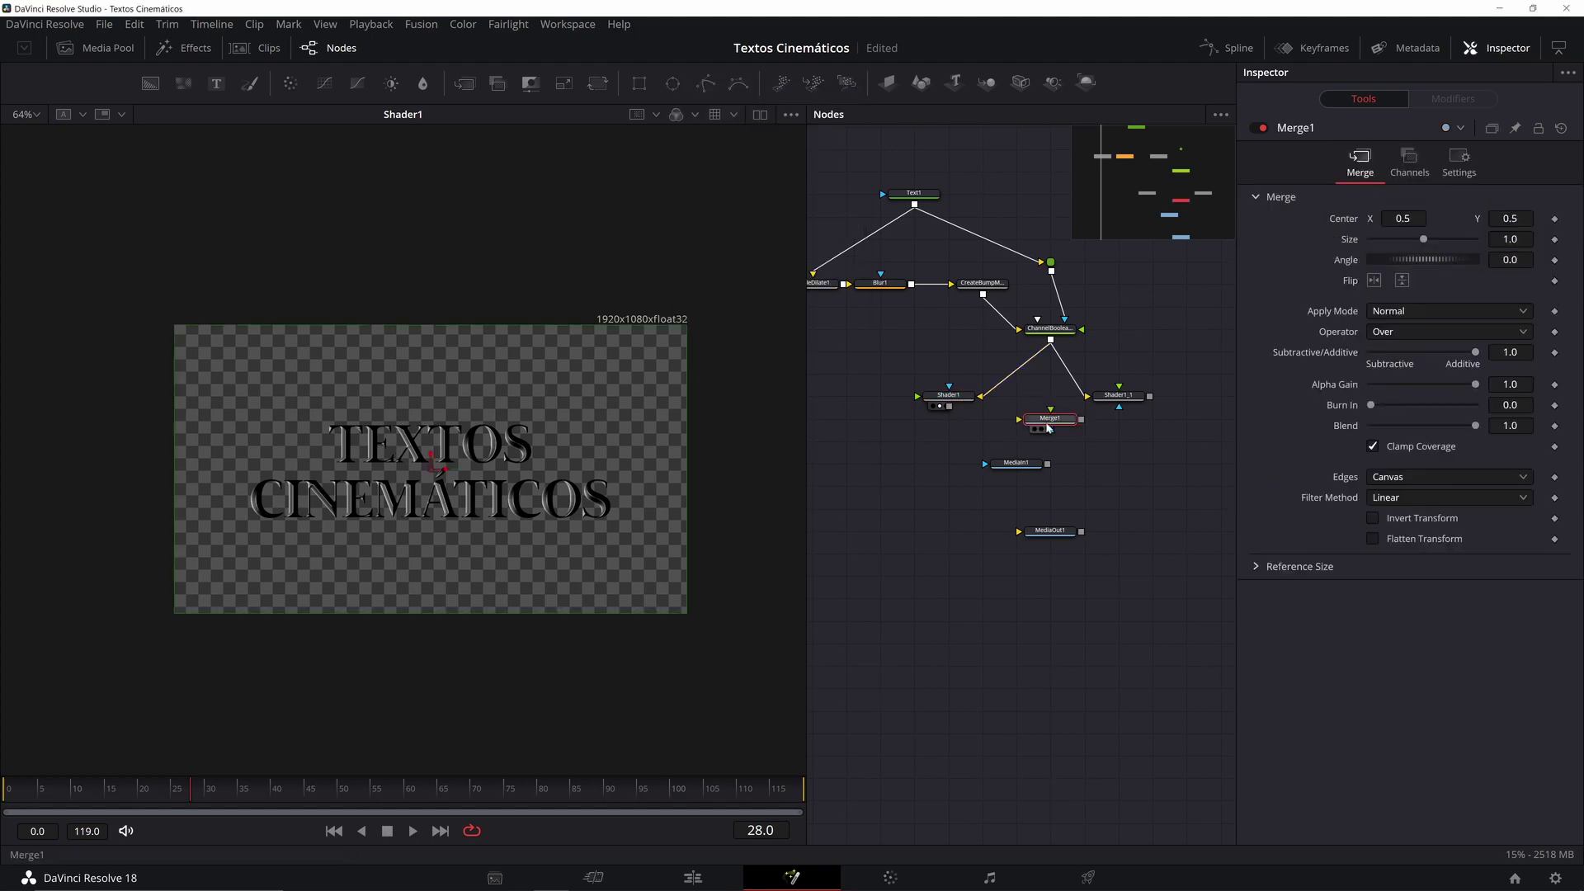
{"action": "left_click_drag", "start_coordinate": [1048, 428], "coordinate": [947, 451]}
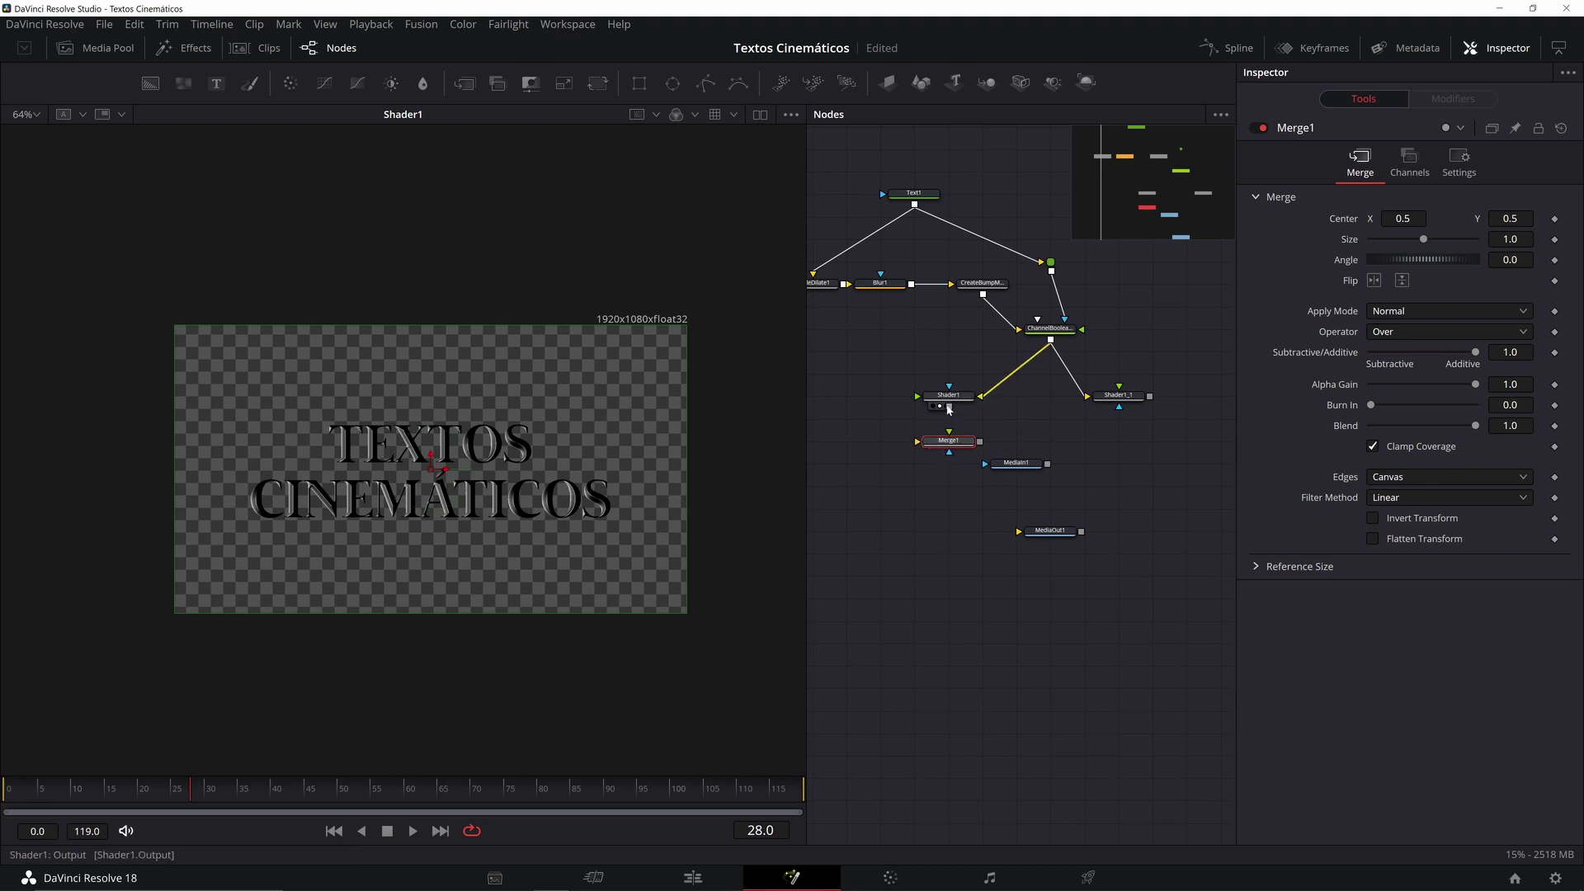
{"action": "left_click_drag", "start_coordinate": [949, 408], "coordinate": [918, 443]}
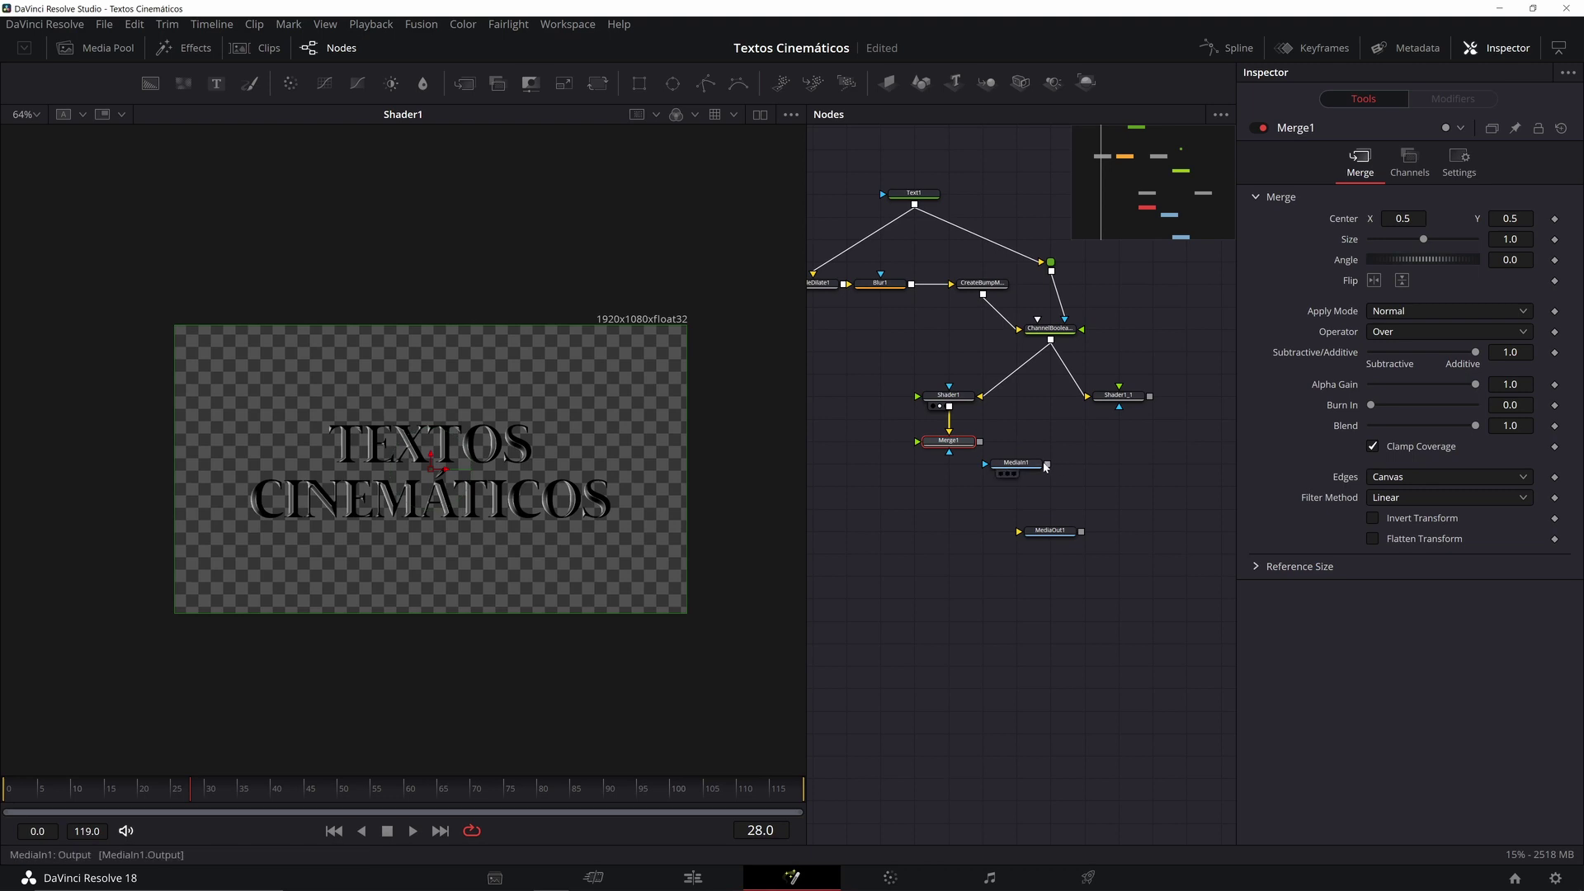
{"action": "left_click_drag", "start_coordinate": [1015, 463], "coordinate": [586, 373]}
{"action": "key", "text": "1"}
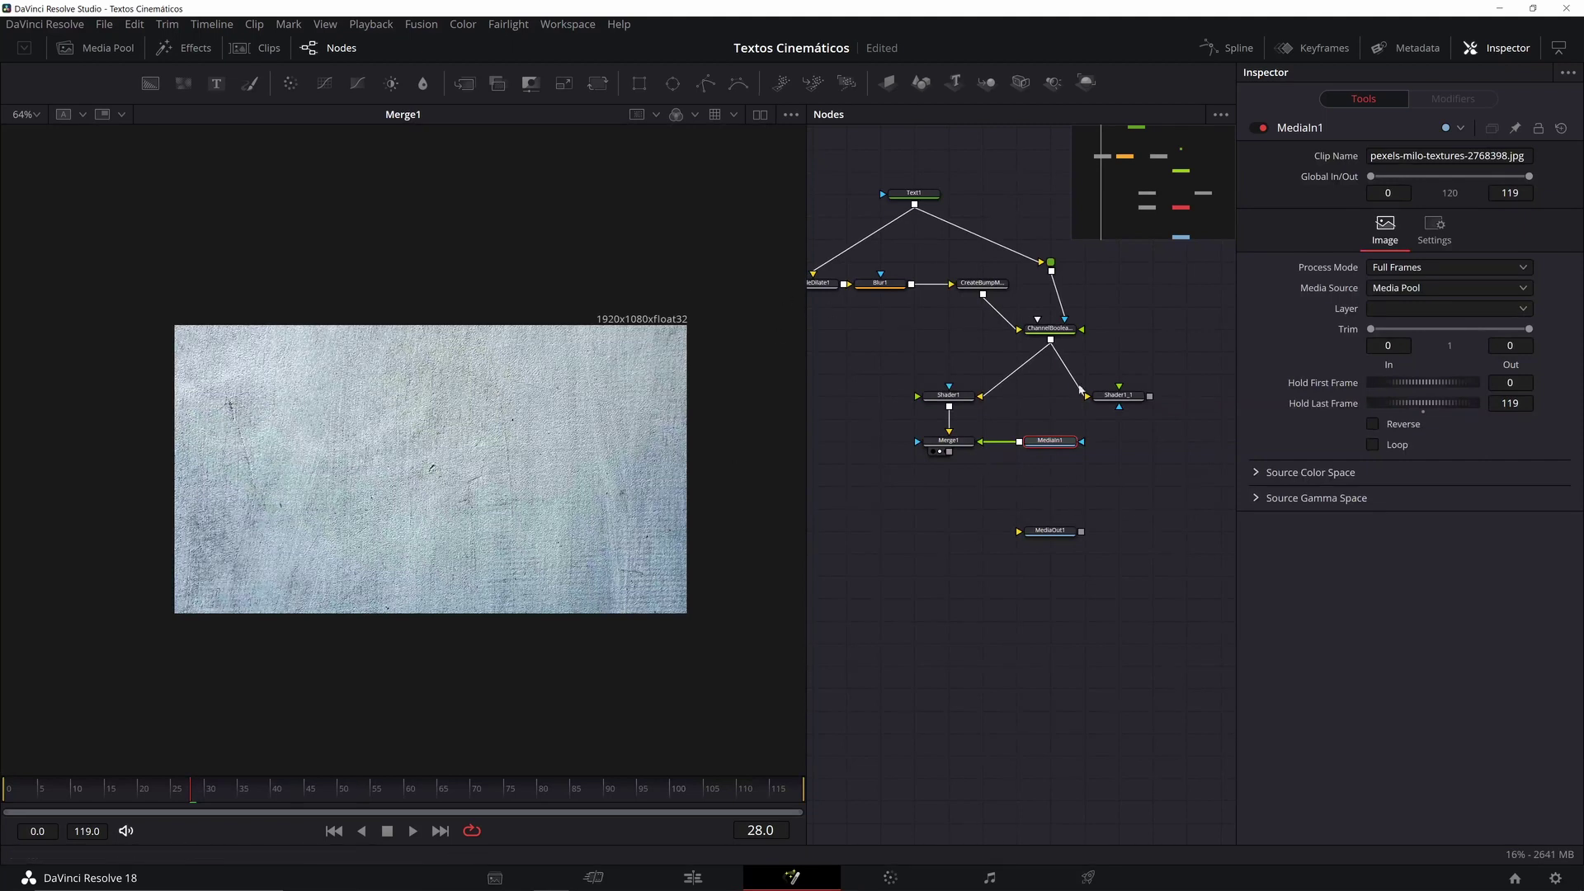
{"action": "left_click", "coordinate": [949, 441]}
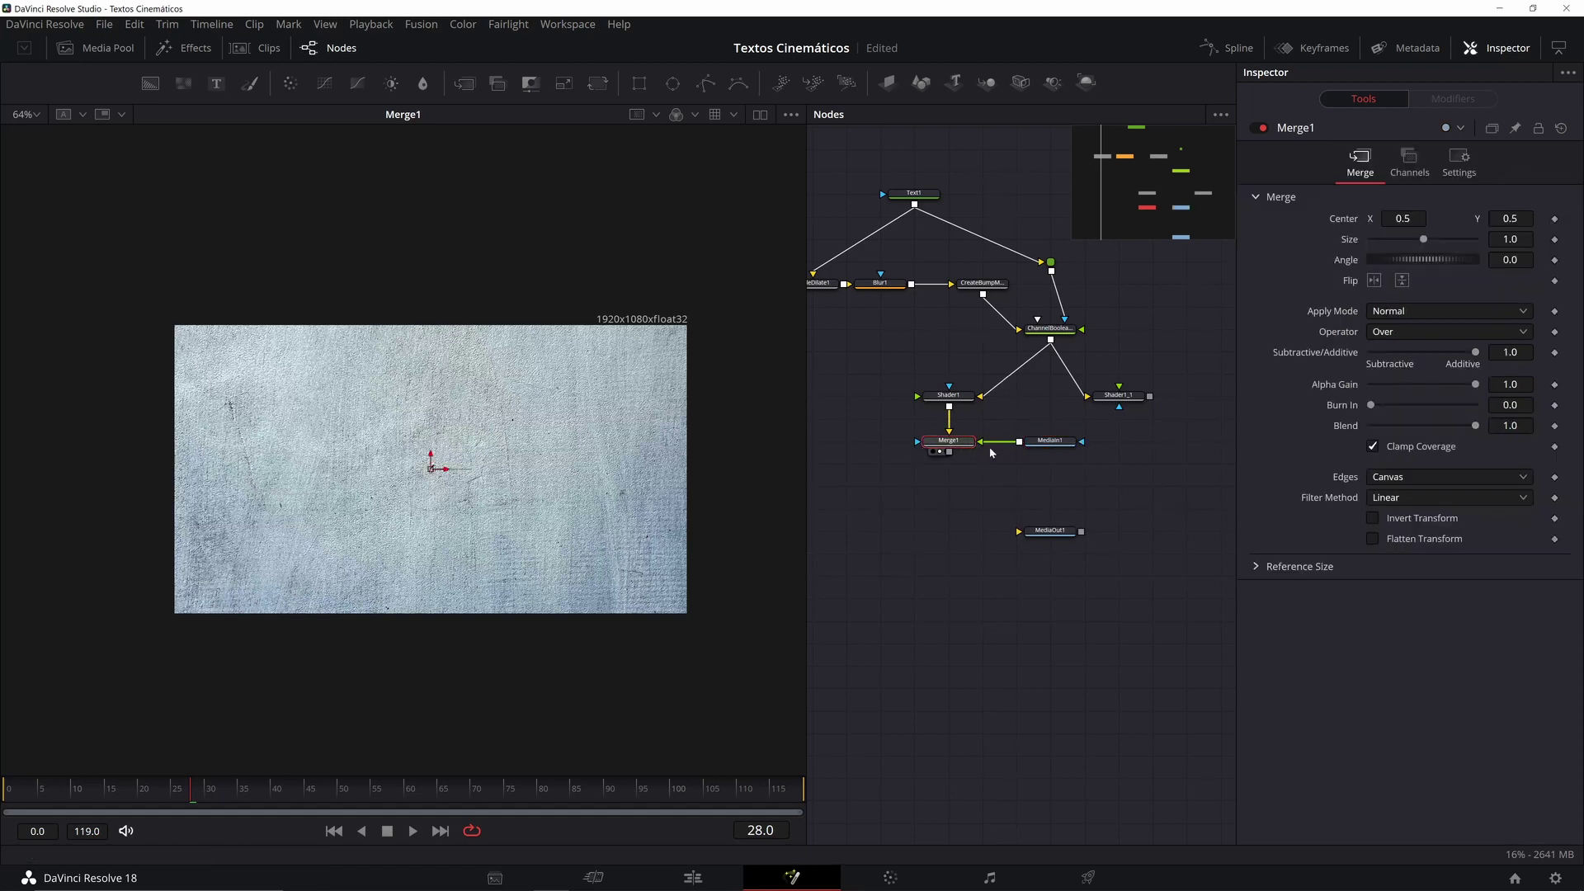
{"action": "left_click", "coordinate": [1055, 442]}
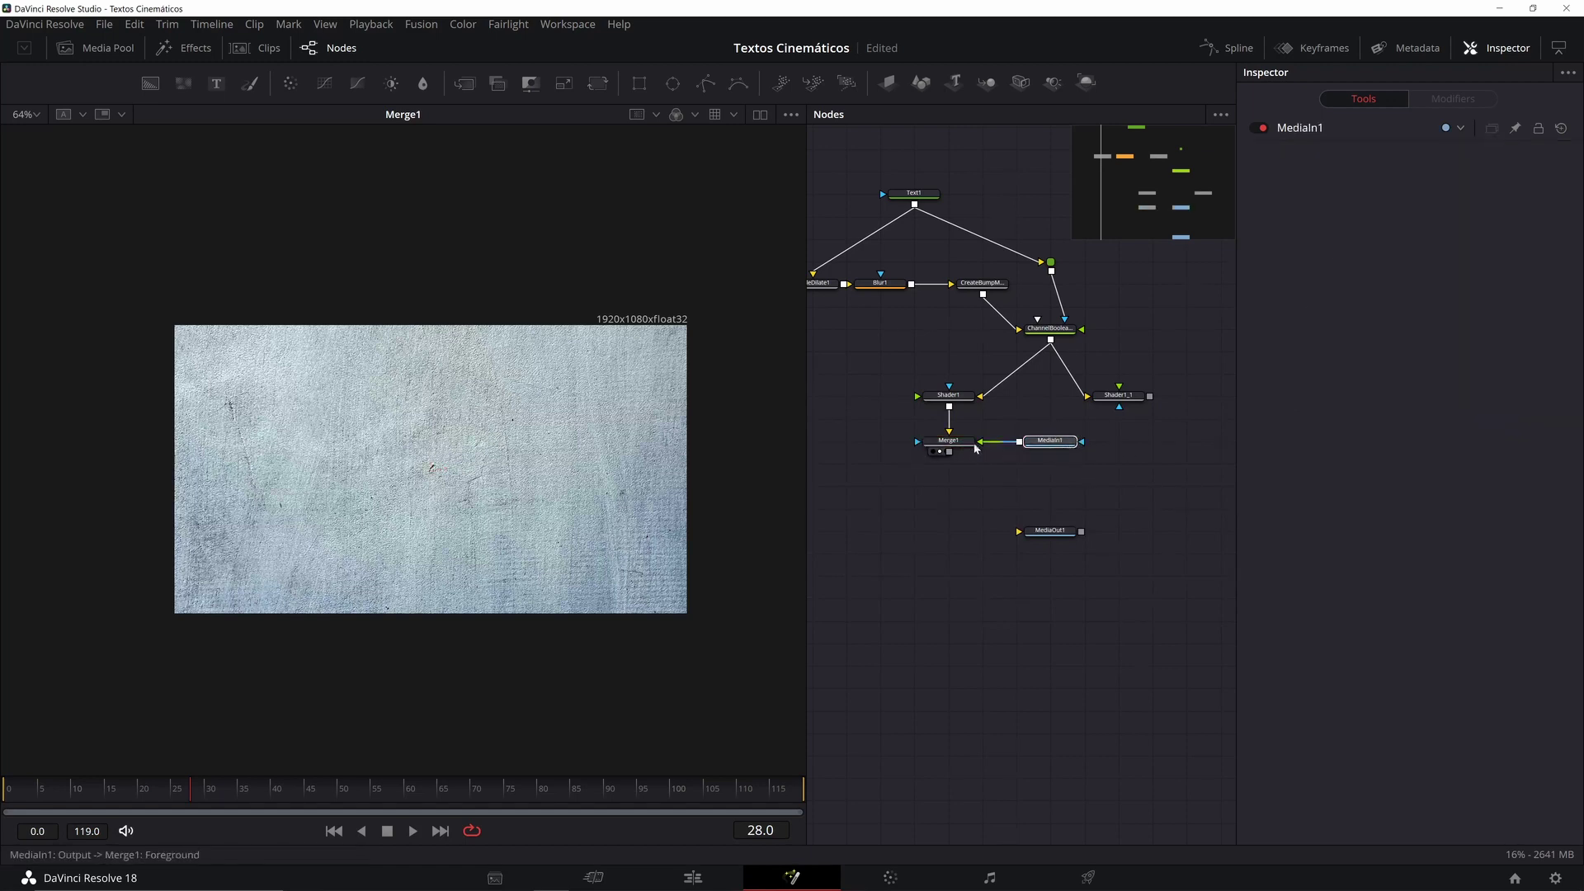
{"action": "left_click", "coordinate": [948, 441]}
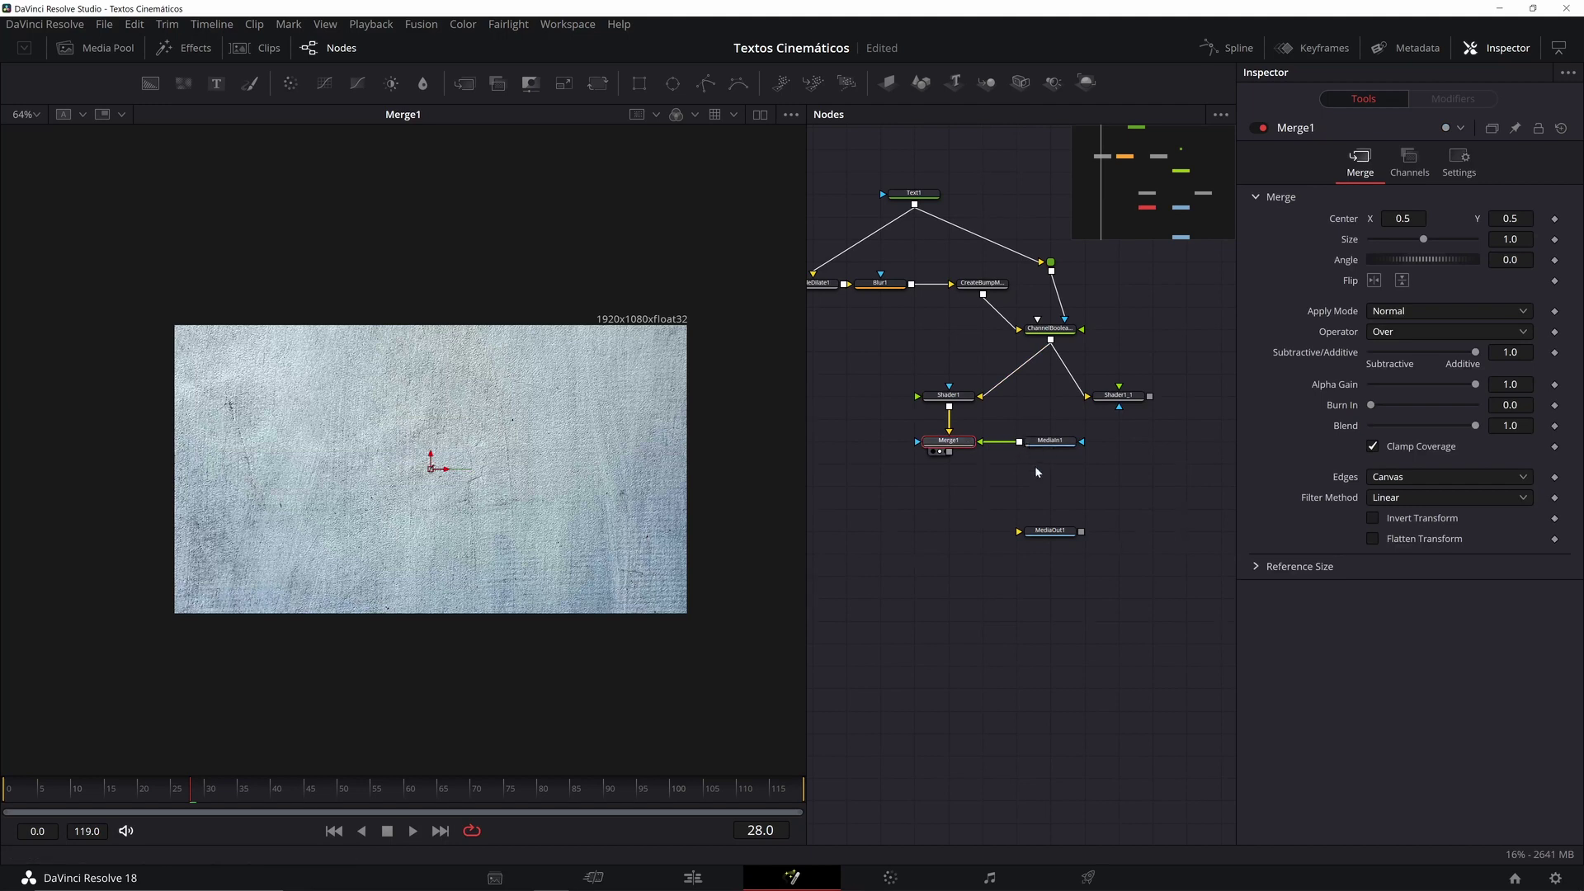
{"action": "left_click", "coordinate": [1053, 445]}
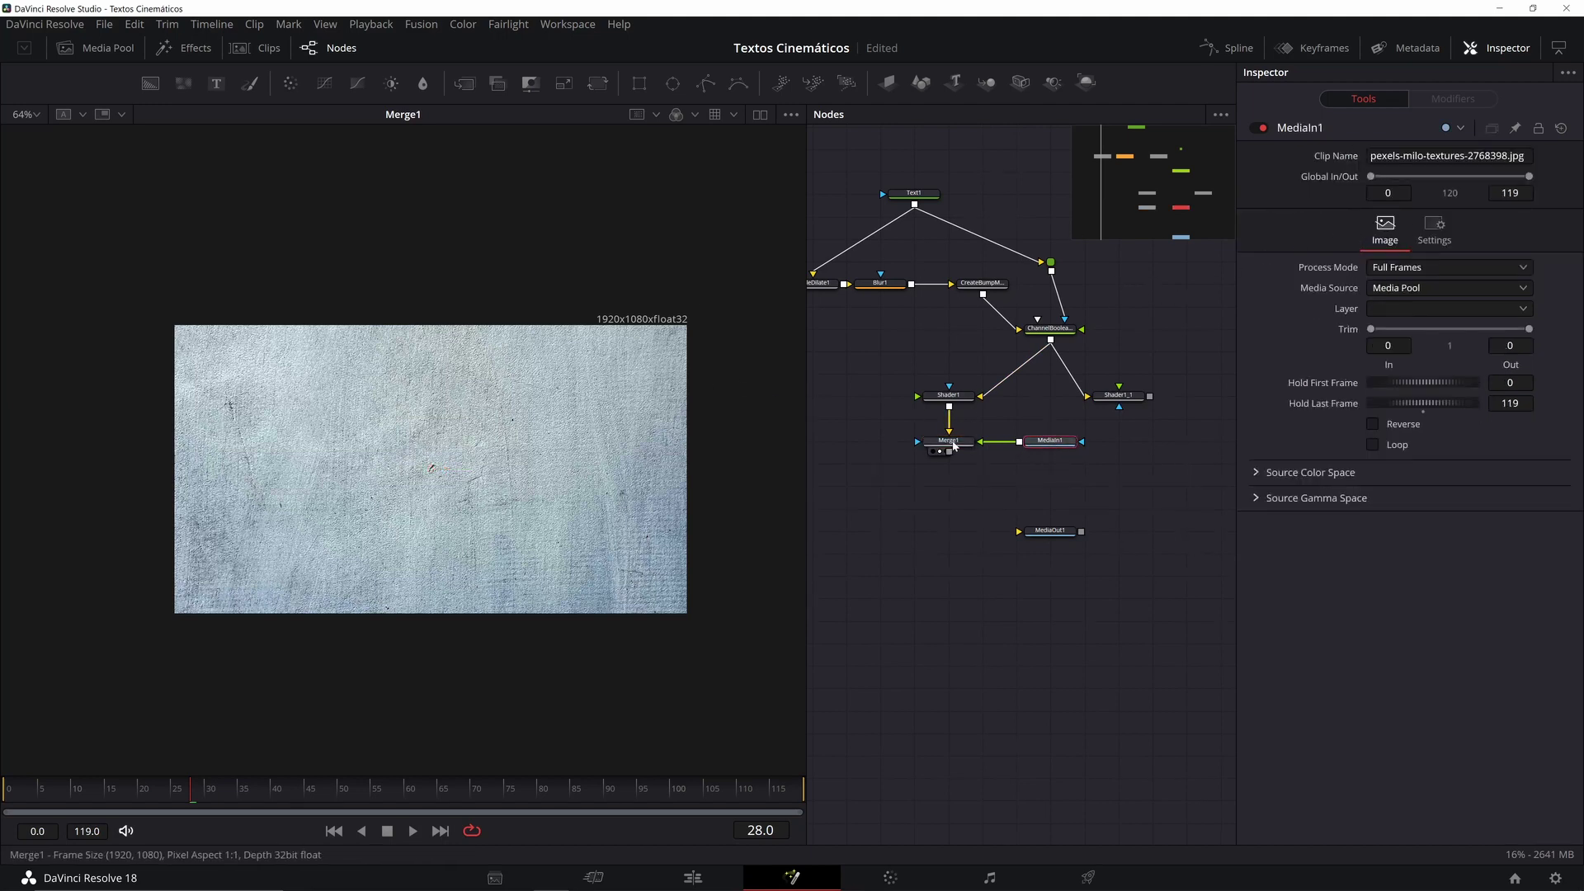
Step: Set the Apply Mode of Merge1 to Multiply and check the texture on the letters up close
{"action": "left_click", "coordinate": [953, 445]}
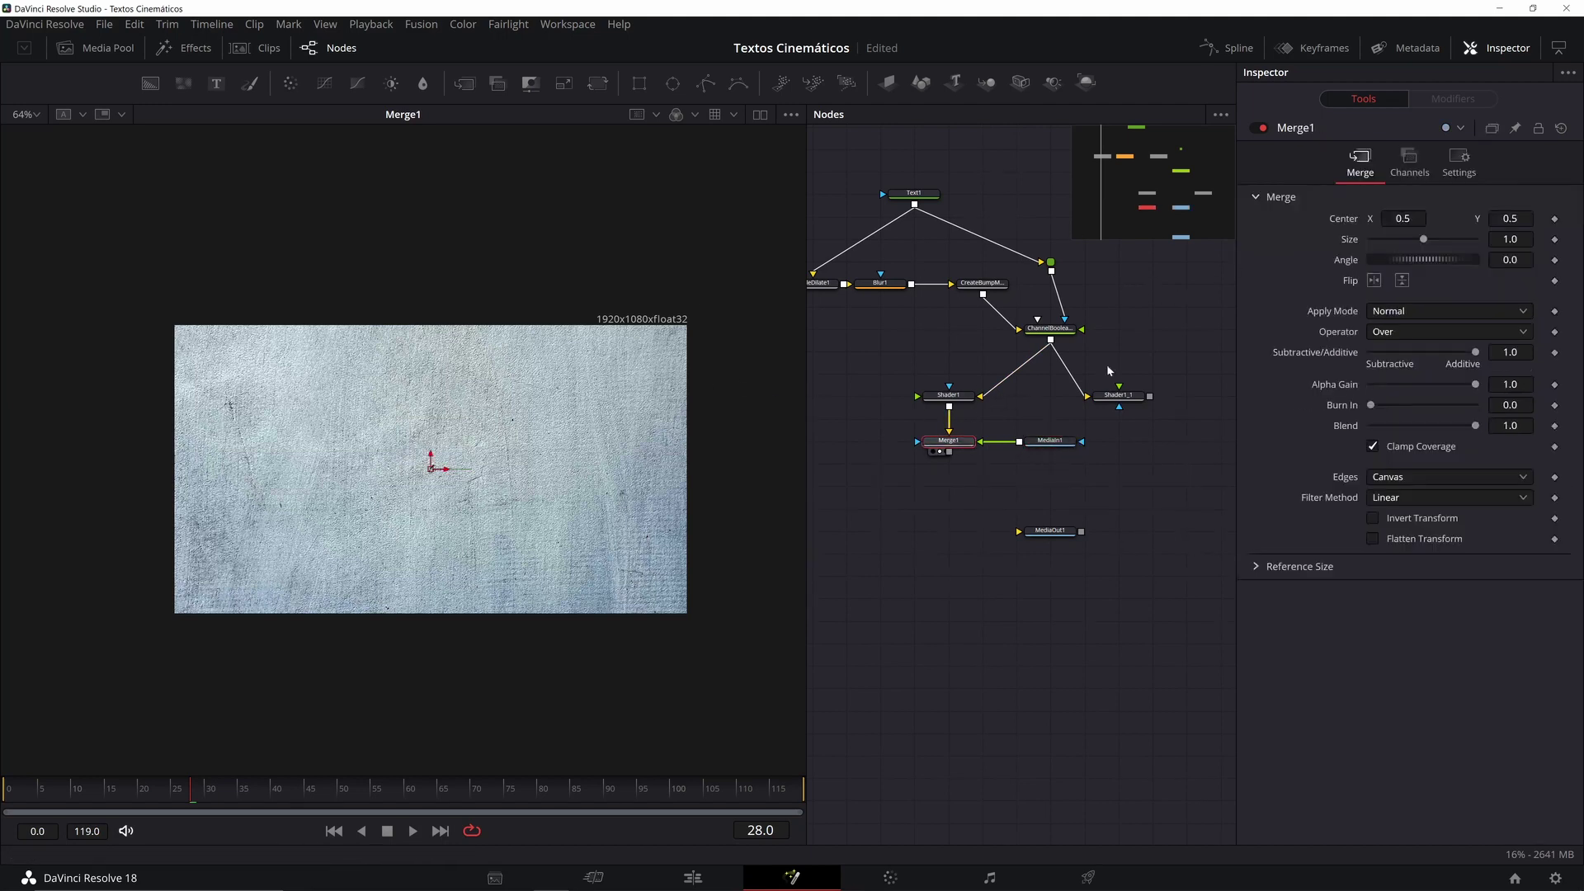
{"action": "left_click", "coordinate": [1406, 313]}
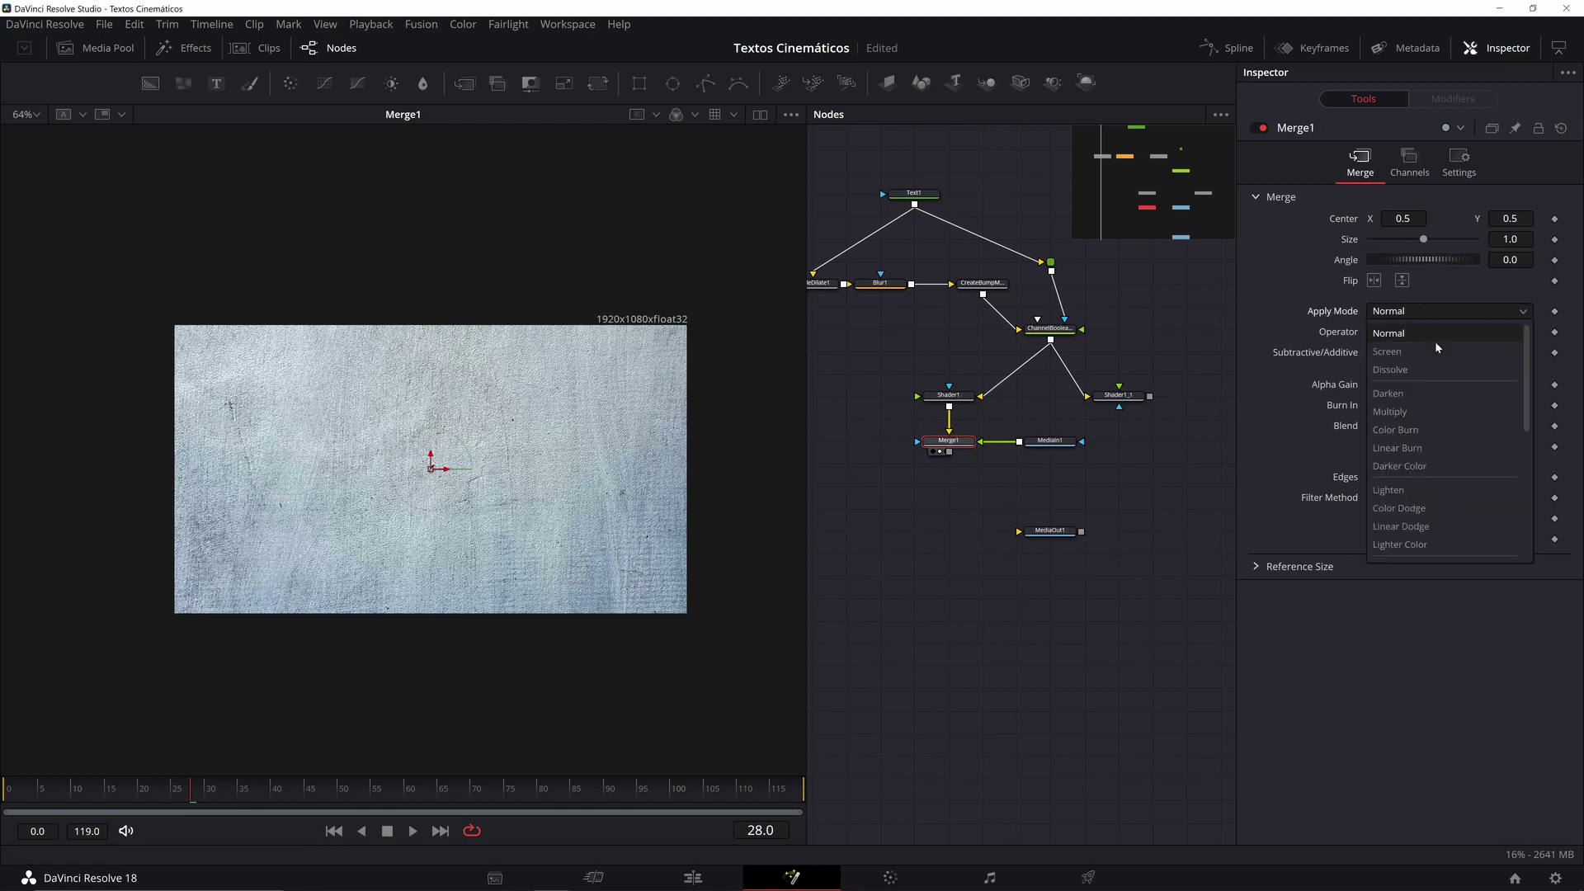
{"action": "left_click", "coordinate": [1417, 410]}
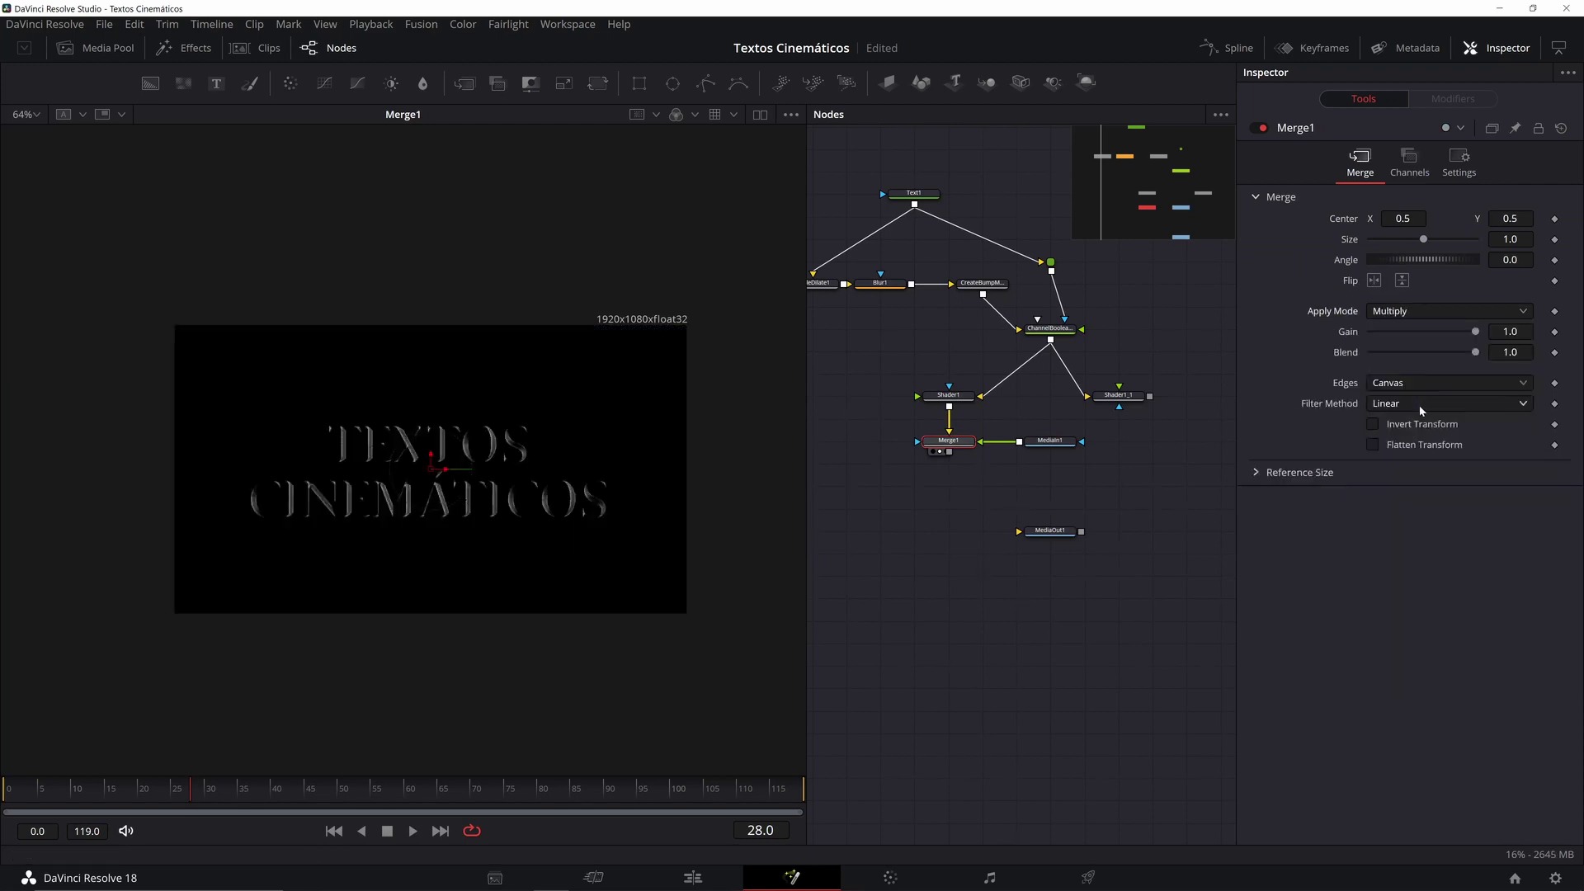
{"action": "scroll", "coordinate": [444, 483], "scroll_direction": "up", "scroll_amount": 2}
{"action": "scroll", "coordinate": [444, 484], "scroll_direction": "up", "scroll_amount": 2}
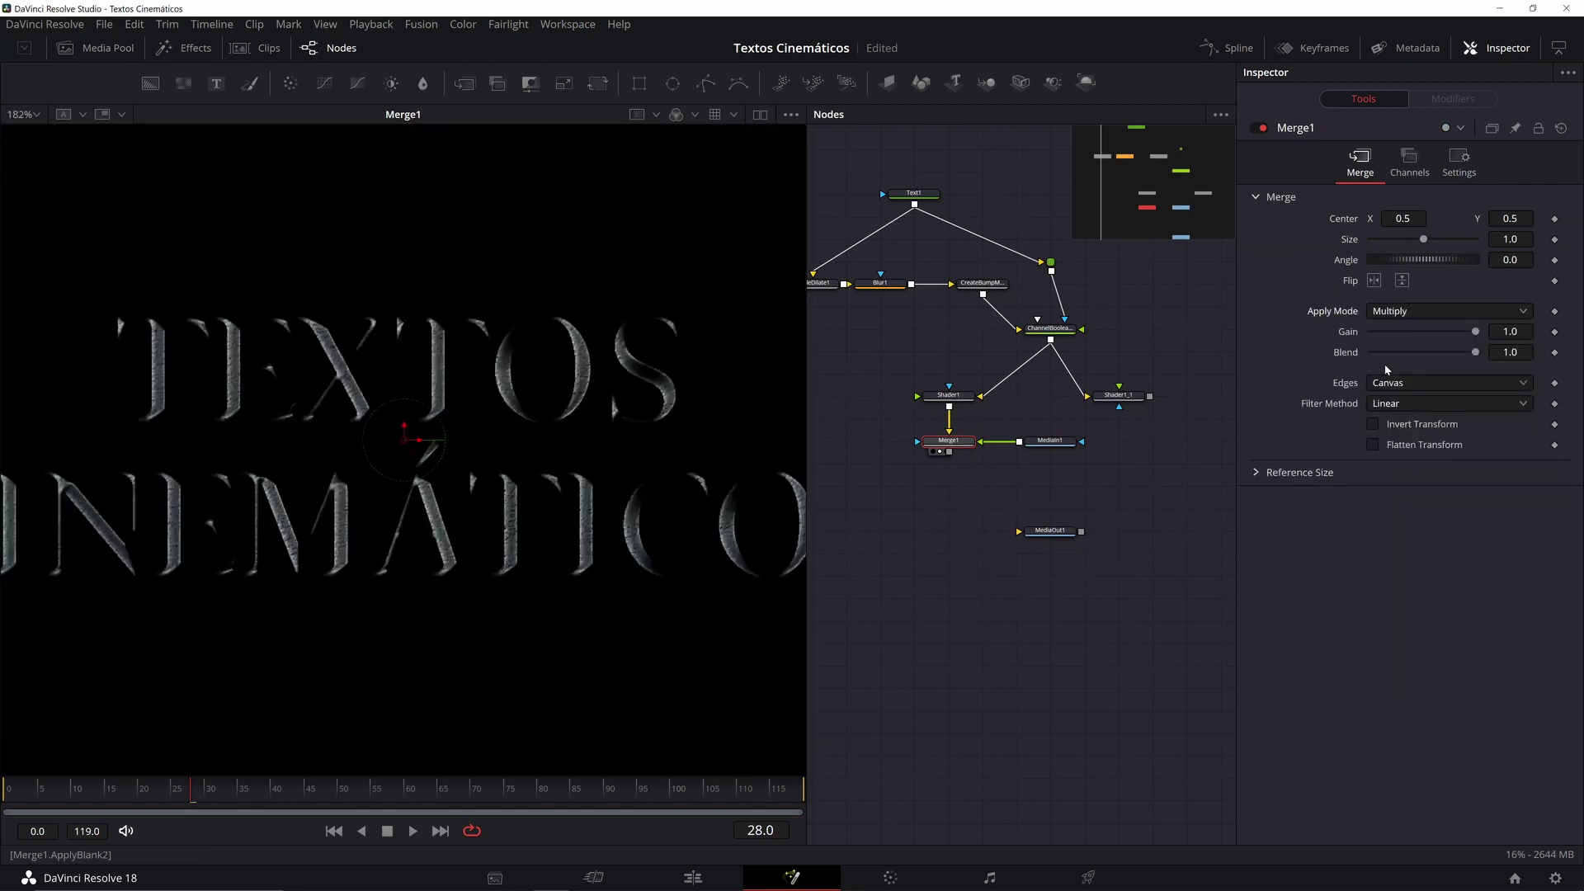
Step: Lower the Gain of Merge1 to 0.307 and check the textured letters at close range
{"action": "mouse_move", "coordinate": [1475, 331]}
{"action": "left_mouse_down"}
{"action": "mouse_move", "coordinate": [1357, 350]}
{"action": "mouse_move", "coordinate": [1412, 361]}
{"action": "mouse_move", "coordinate": [1428, 333]}
{"action": "mouse_move", "coordinate": [1448, 335]}
{"action": "mouse_move", "coordinate": [1384, 353]}
{"action": "mouse_move", "coordinate": [1463, 350]}
{"action": "mouse_move", "coordinate": [1359, 364]}
{"action": "mouse_move", "coordinate": [1450, 359]}
{"action": "mouse_move", "coordinate": [1398, 365]}
{"action": "mouse_move", "coordinate": [1428, 364]}
{"action": "left_mouse_up"}
{"action": "scroll", "coordinate": [591, 346], "scroll_direction": "up", "scroll_amount": 3}
{"action": "scroll", "coordinate": [528, 373], "scroll_direction": "down", "scroll_amount": 4}
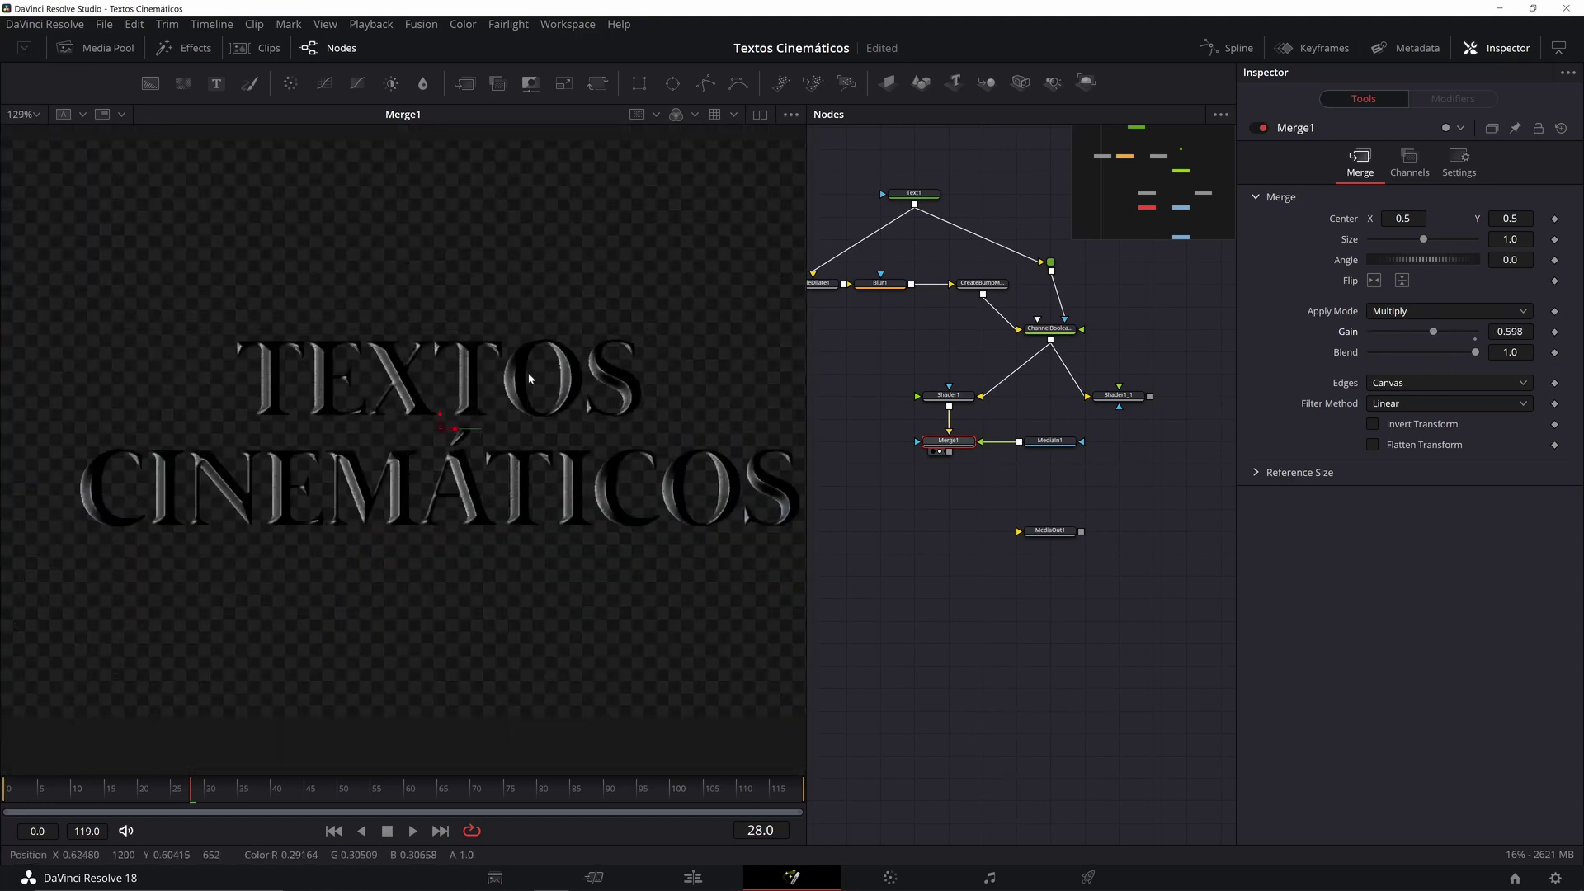
{"action": "scroll", "coordinate": [518, 384], "scroll_direction": "up", "scroll_amount": 4}
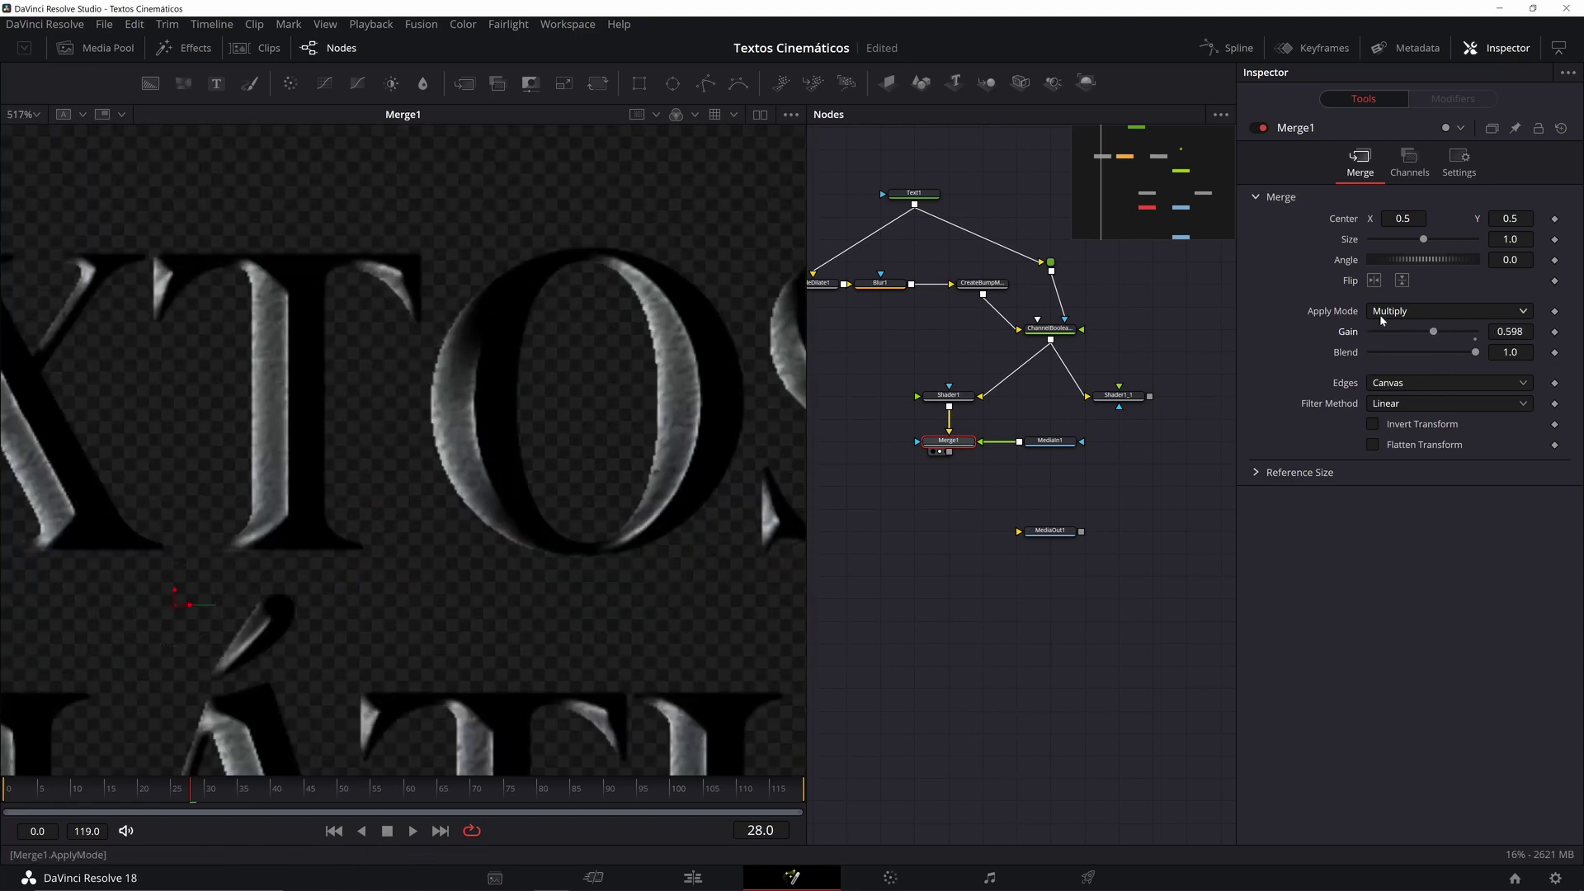
{"action": "left_click_drag", "start_coordinate": [1427, 333], "coordinate": [1394, 334]}
{"action": "scroll", "coordinate": [560, 355], "scroll_direction": "down", "scroll_amount": 4}
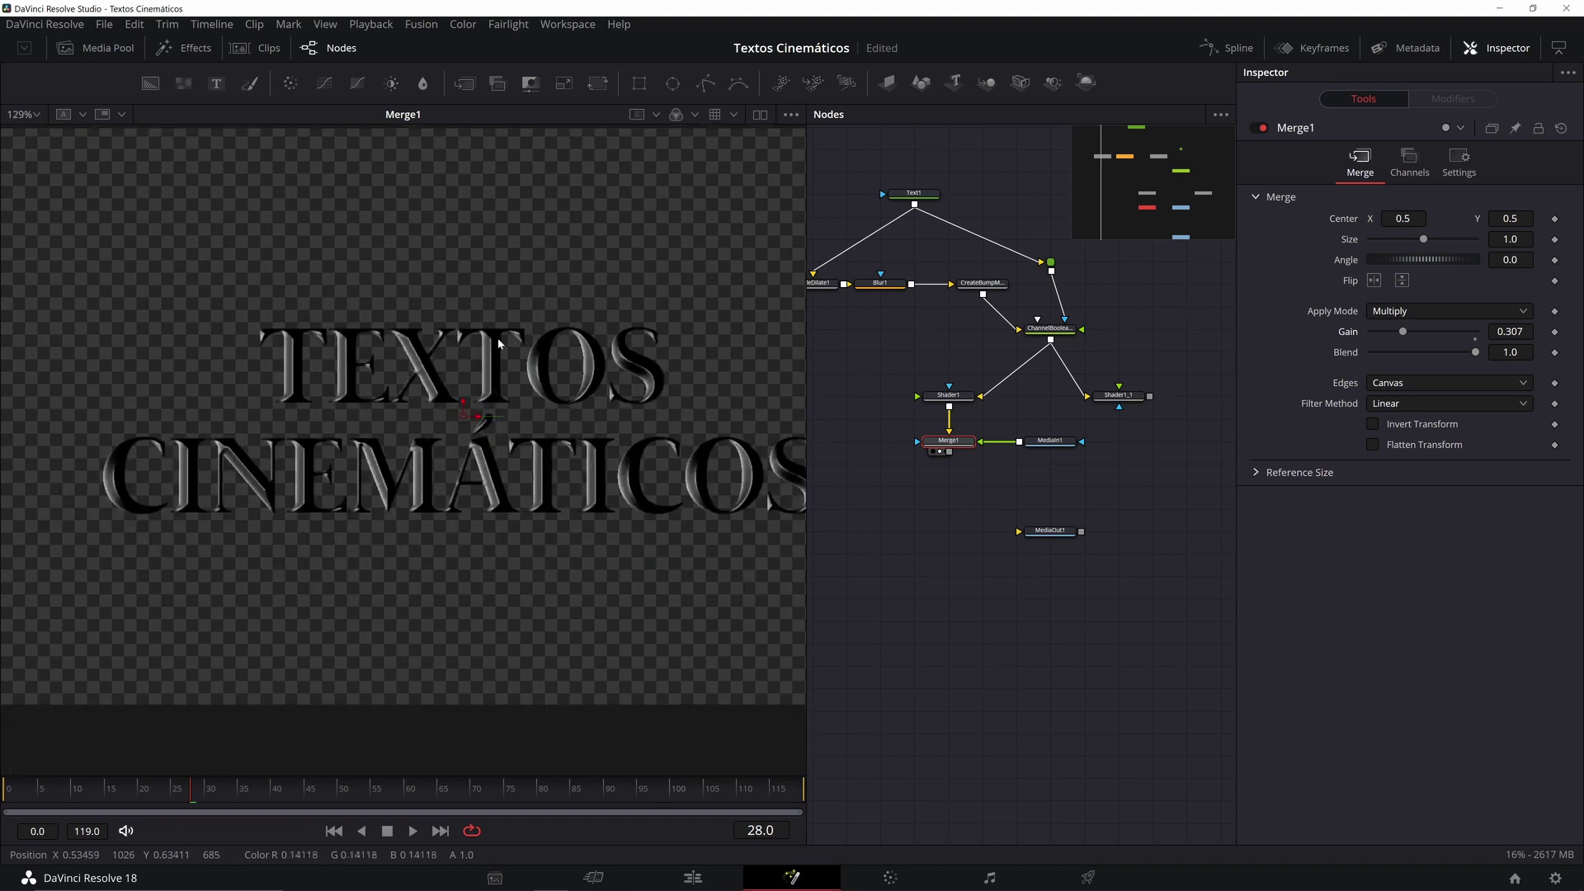
{"action": "scroll", "coordinate": [591, 342], "scroll_direction": "up", "scroll_amount": 5}
{"action": "scroll", "coordinate": [624, 346], "scroll_direction": "down", "scroll_amount": 3}
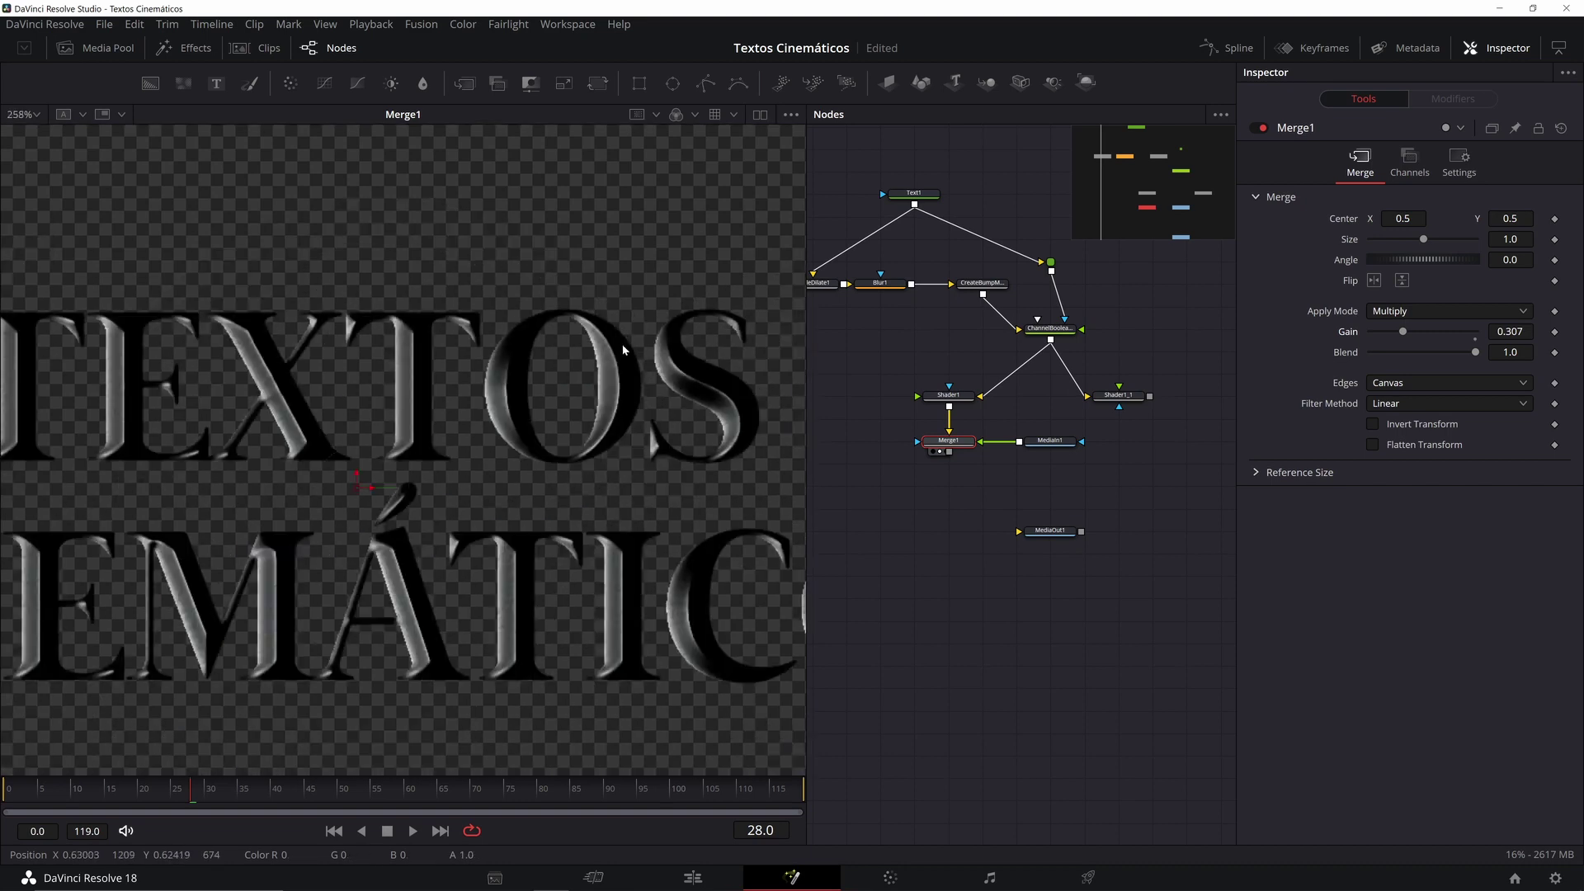
Step: Duplicate Merge1 with Shader1_1 as background and MediaIn1 as foreground, and display the copy in the viewer
{"action": "left_click", "coordinate": [1048, 441]}
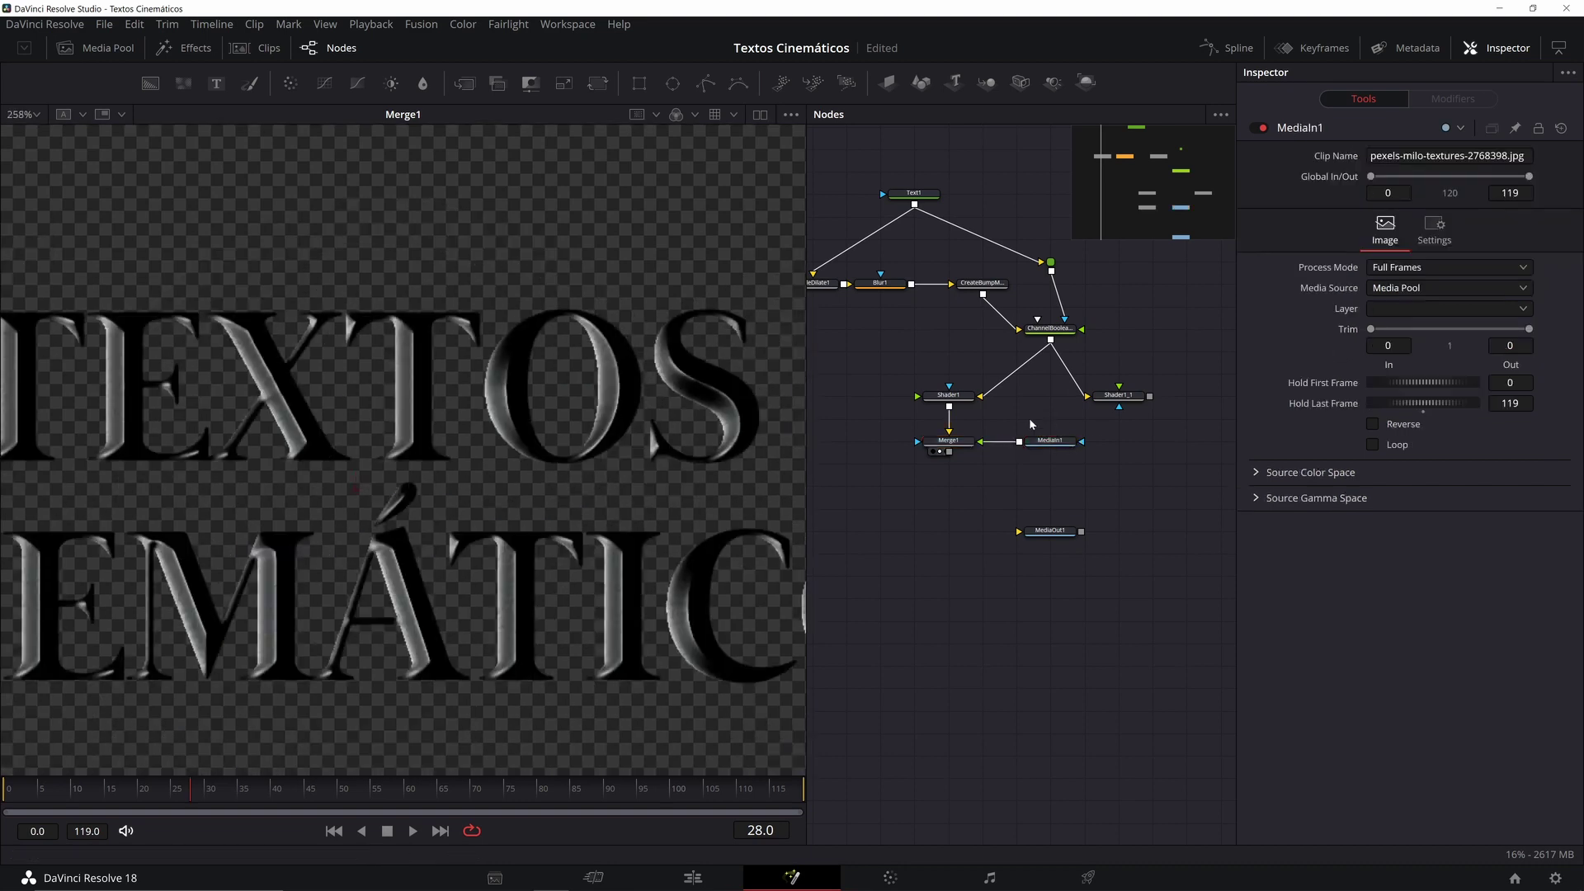
{"action": "left_click_drag", "start_coordinate": [1013, 483], "coordinate": [953, 490]}
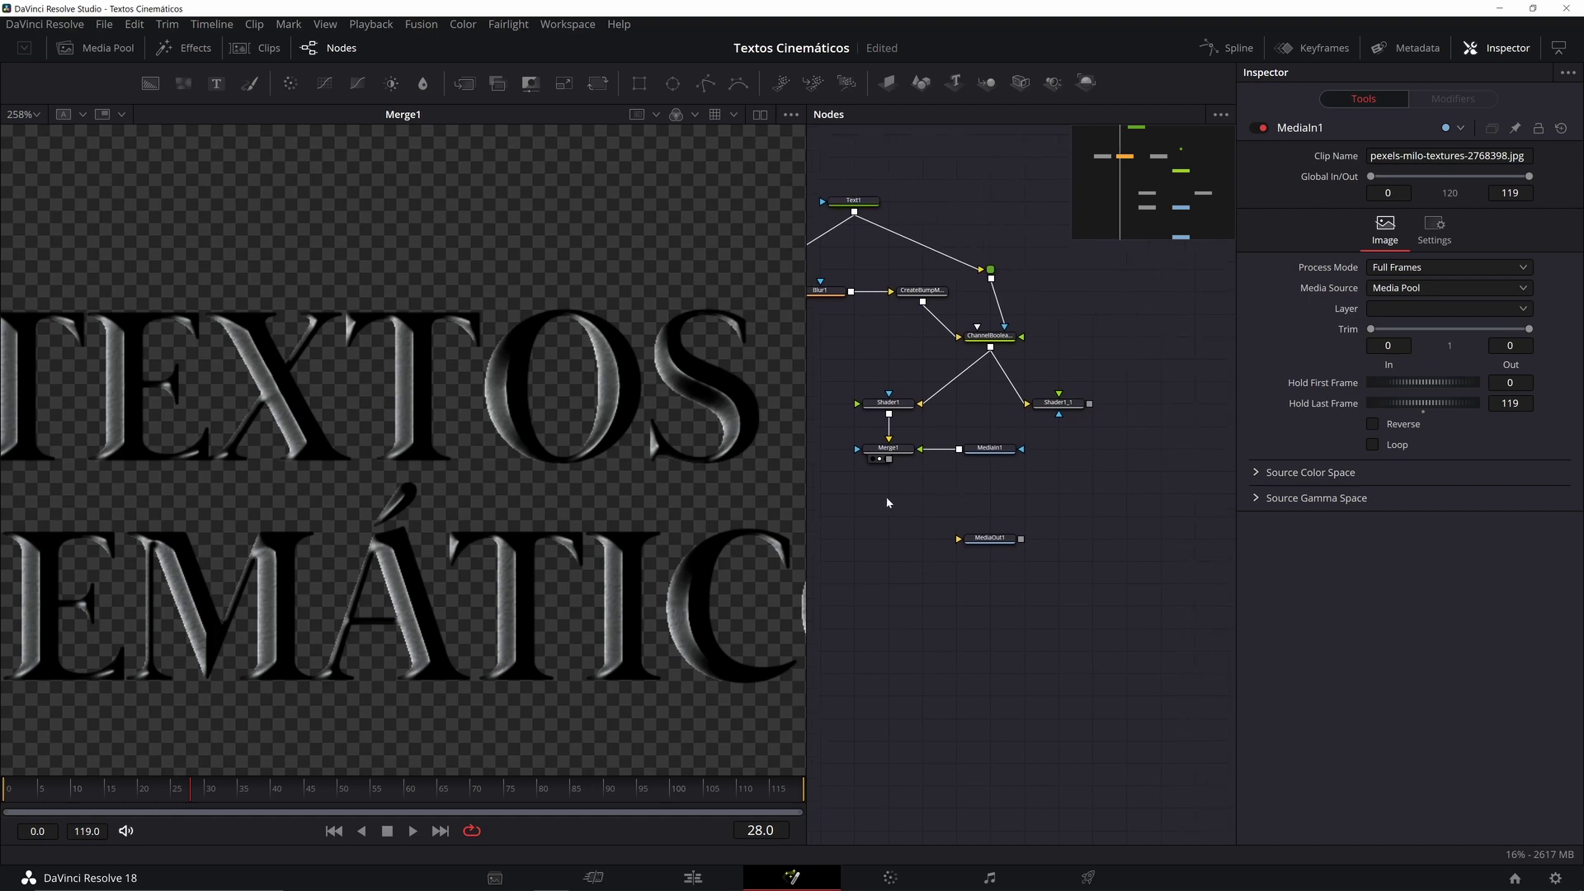
{"action": "left_click", "coordinate": [890, 448]}
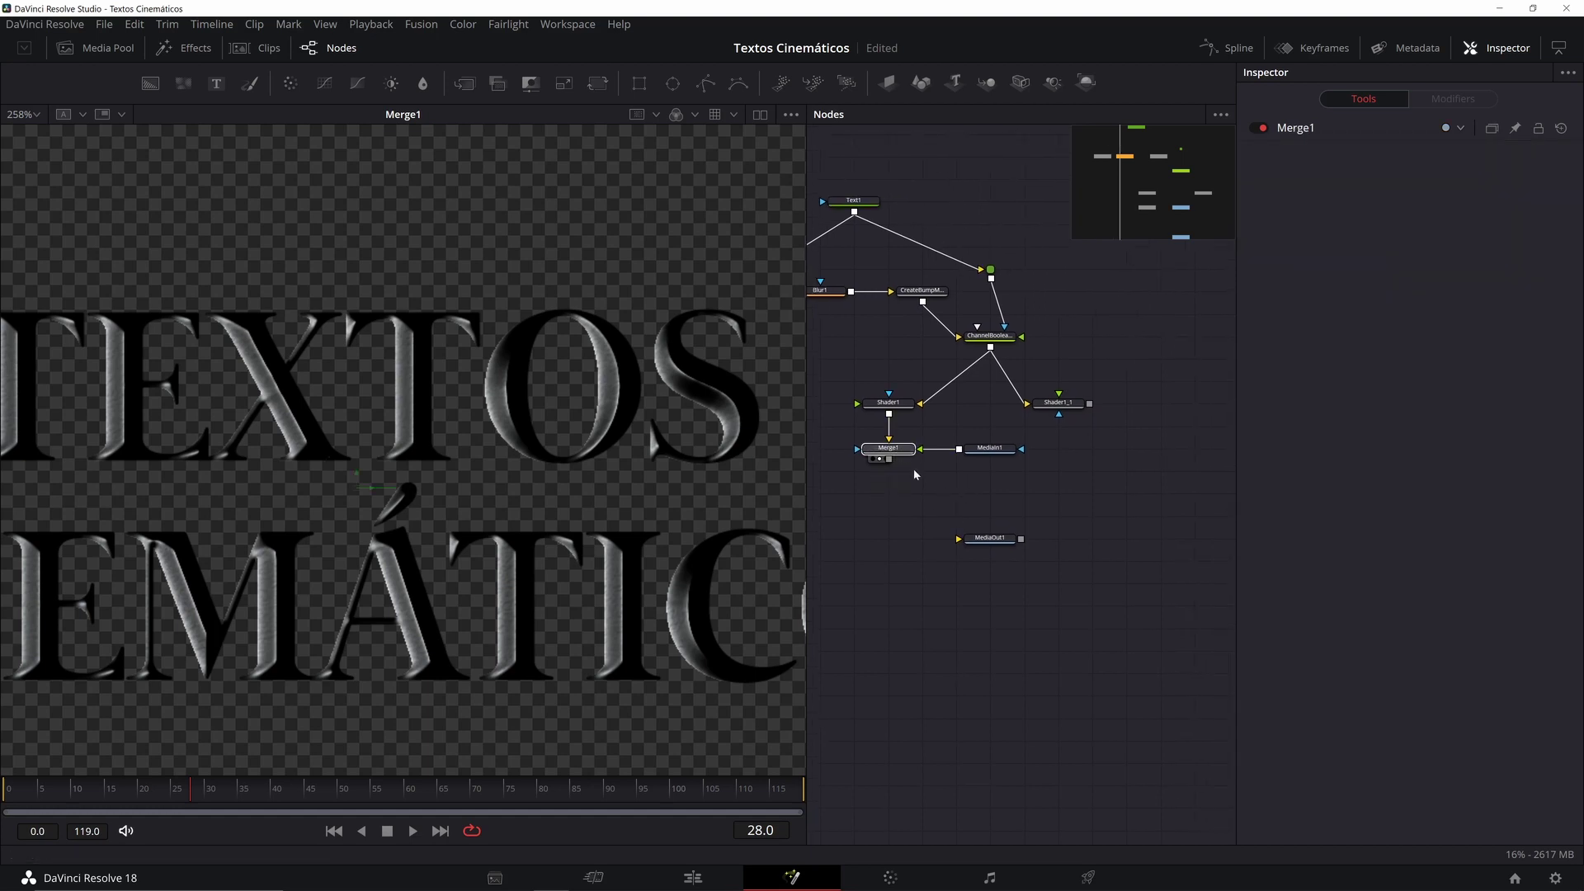
{"action": "key", "text": "ctrl+v"}
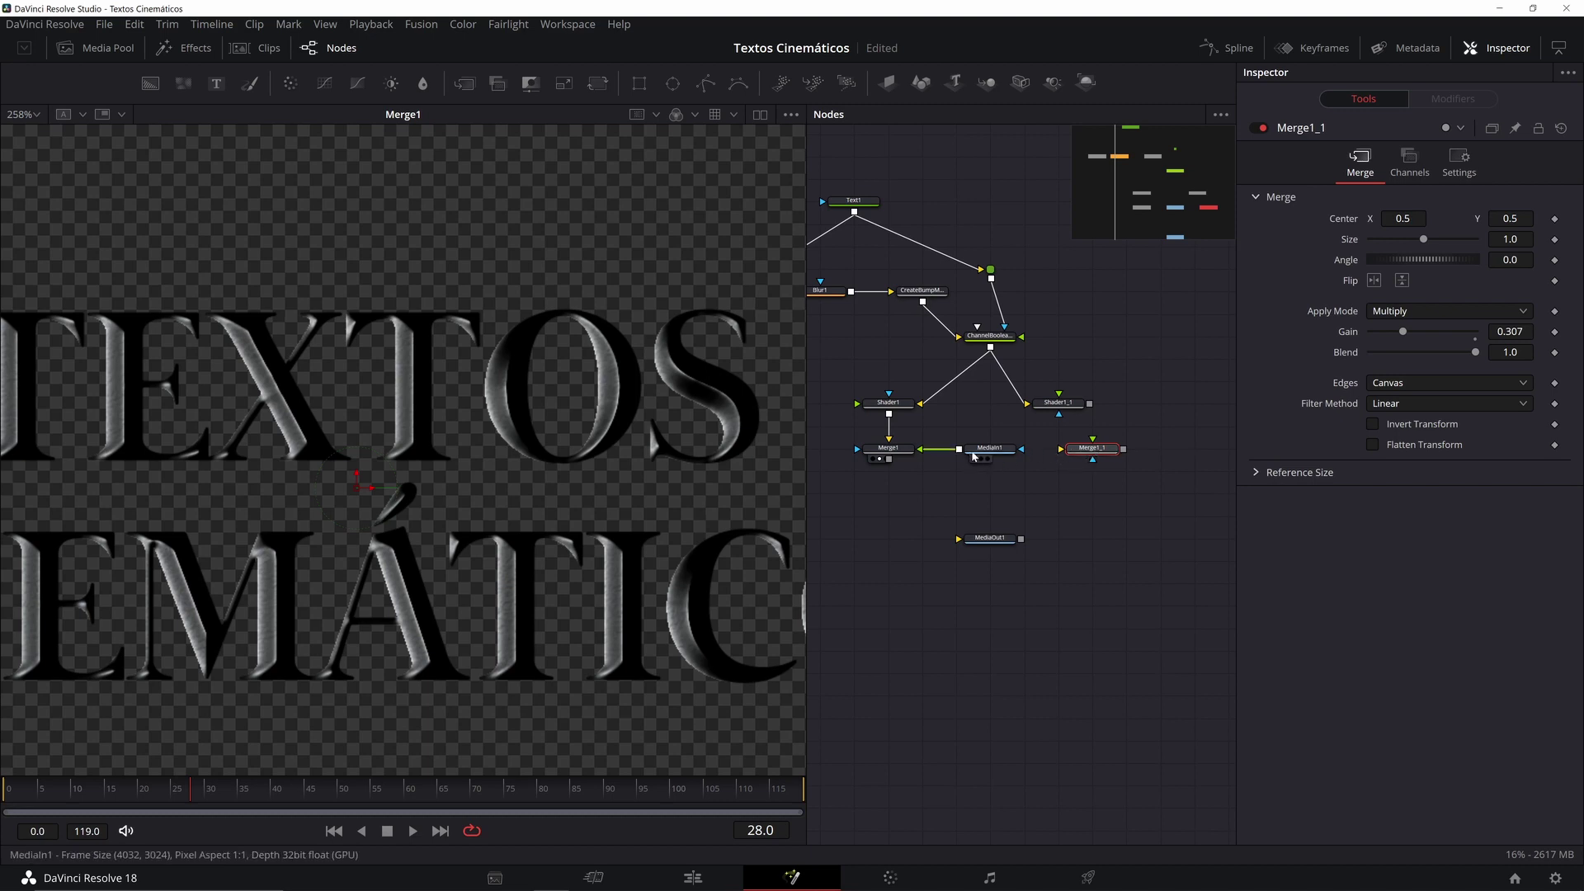
{"action": "left_click_drag", "start_coordinate": [960, 452], "coordinate": [1092, 445]}
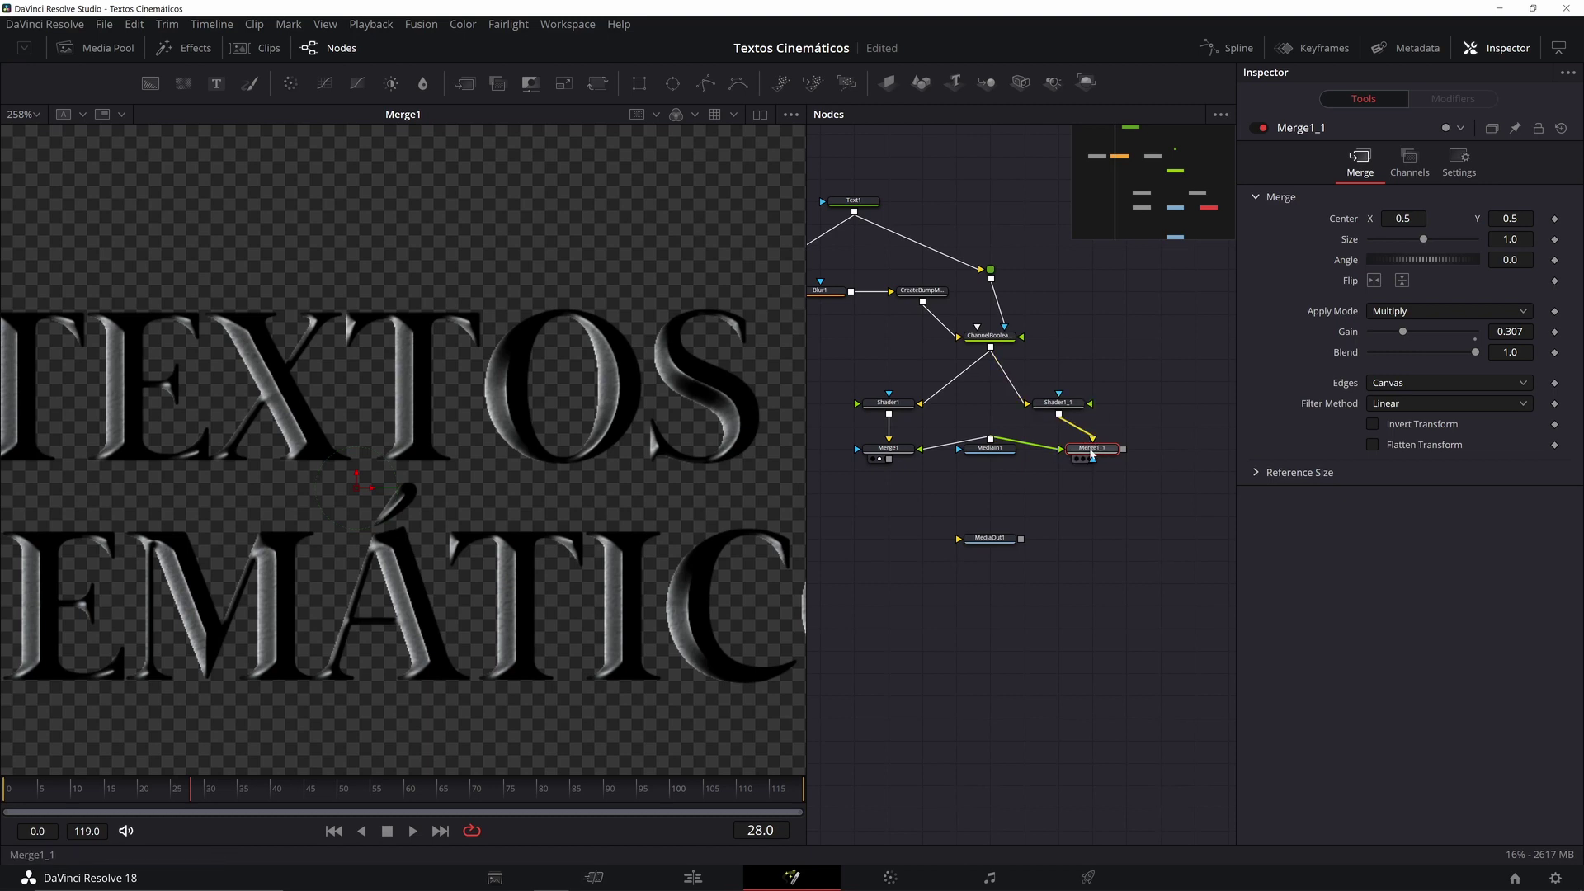
{"action": "key", "text": "2"}
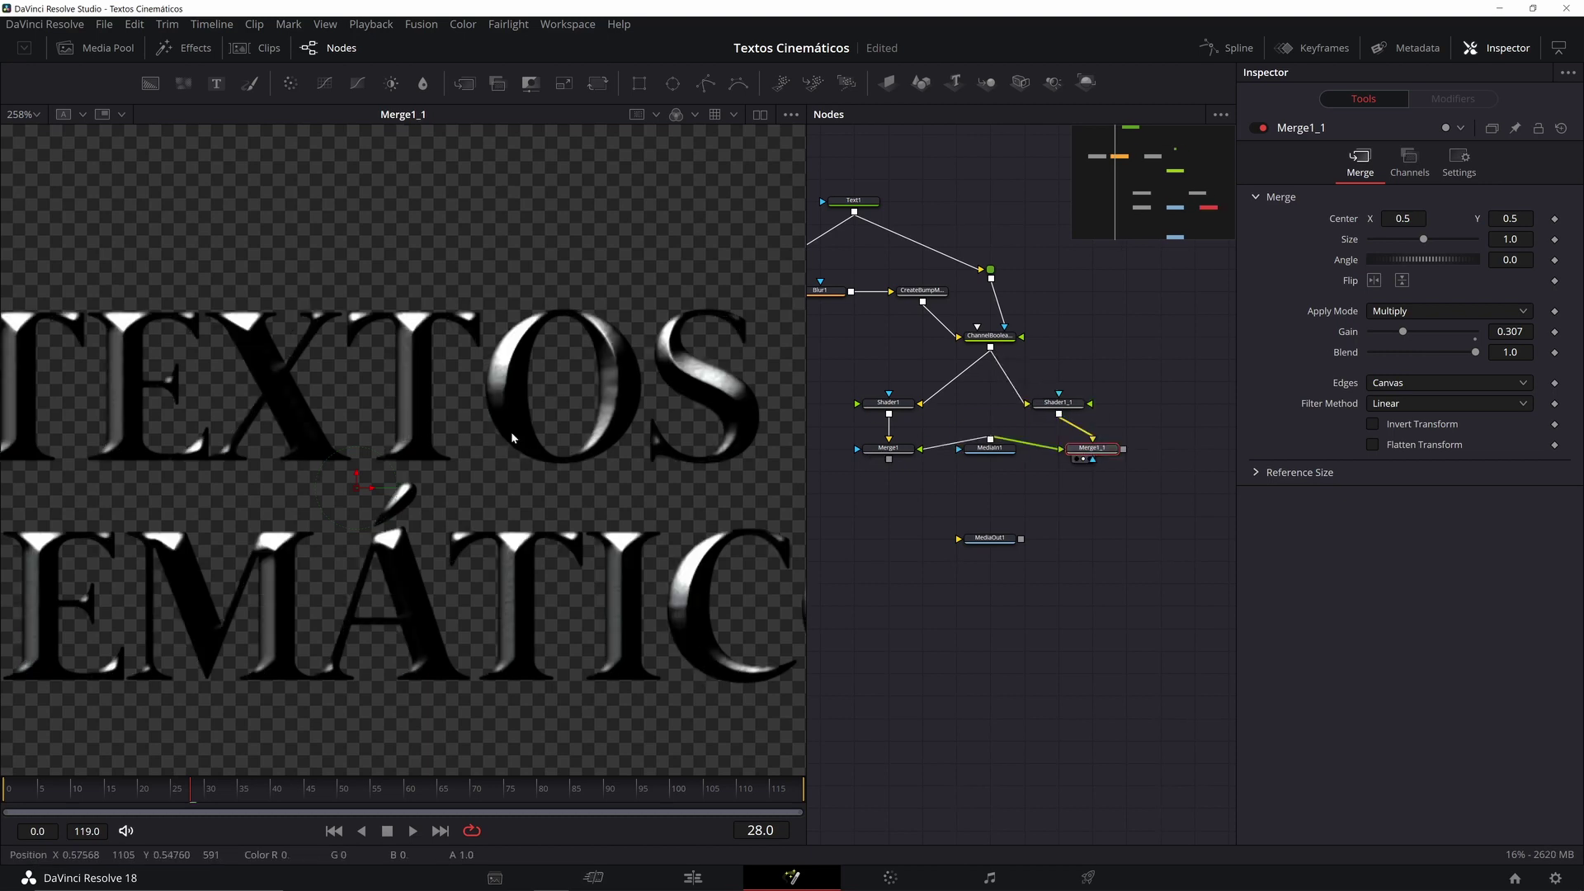
Step: Check the full title in the viewer, then place MediaIn1 lower between the two merges and Merge1_1 directly below Shader1_1
{"action": "scroll", "coordinate": [527, 432], "scroll_direction": "down", "scroll_amount": 2}
{"action": "scroll", "coordinate": [538, 404], "scroll_direction": "up", "scroll_amount": 3}
{"action": "scroll", "coordinate": [403, 424], "scroll_direction": "down", "scroll_amount": 8}
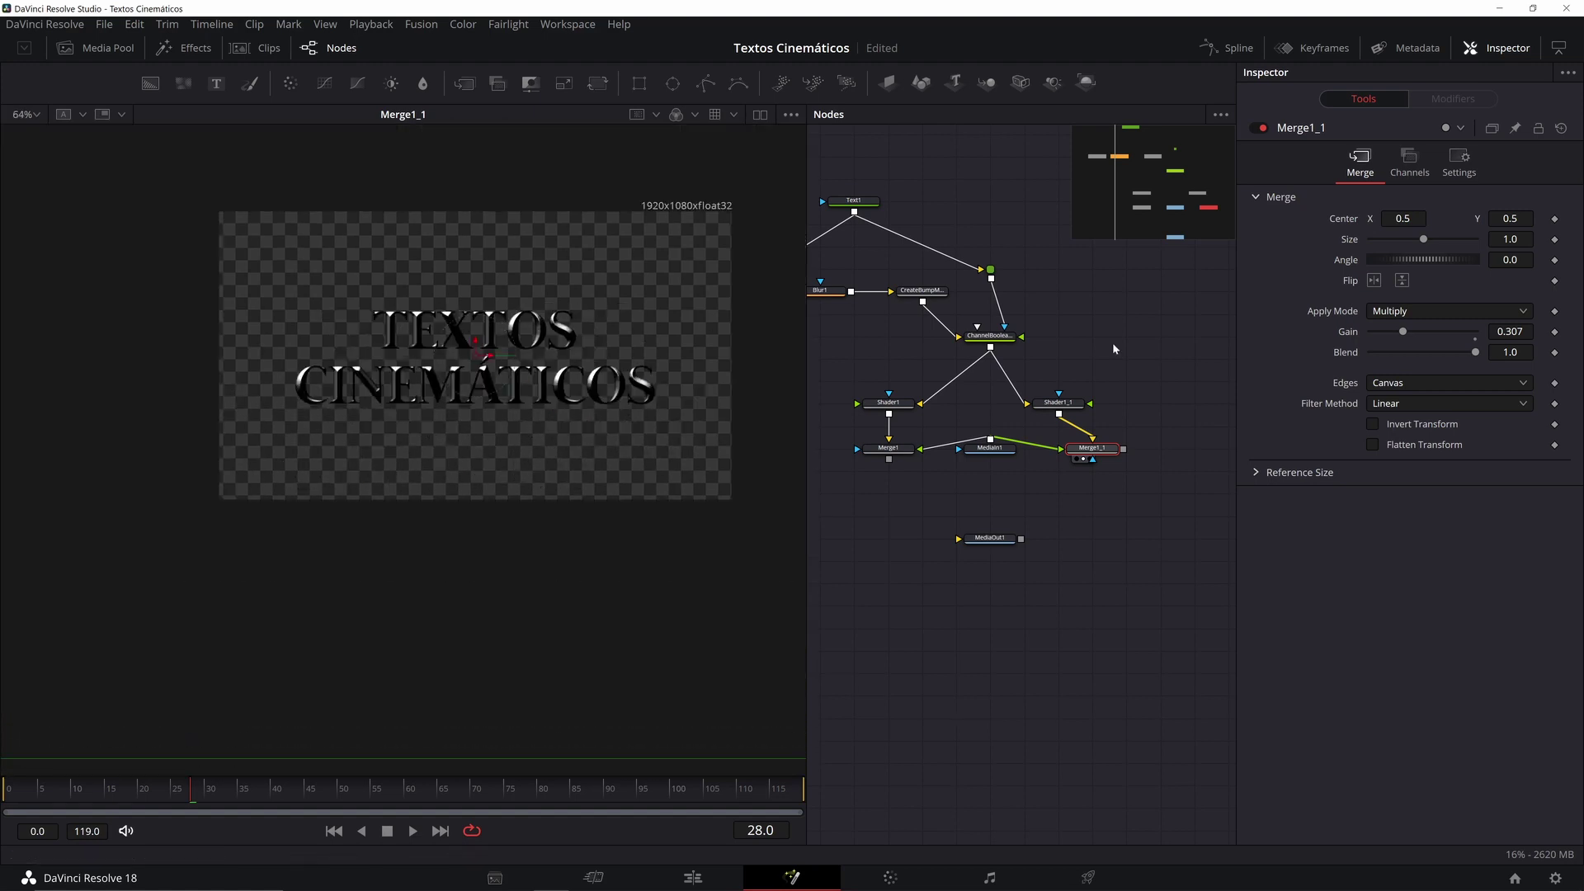
{"action": "left_click_drag", "start_coordinate": [999, 450], "coordinate": [1000, 472]}
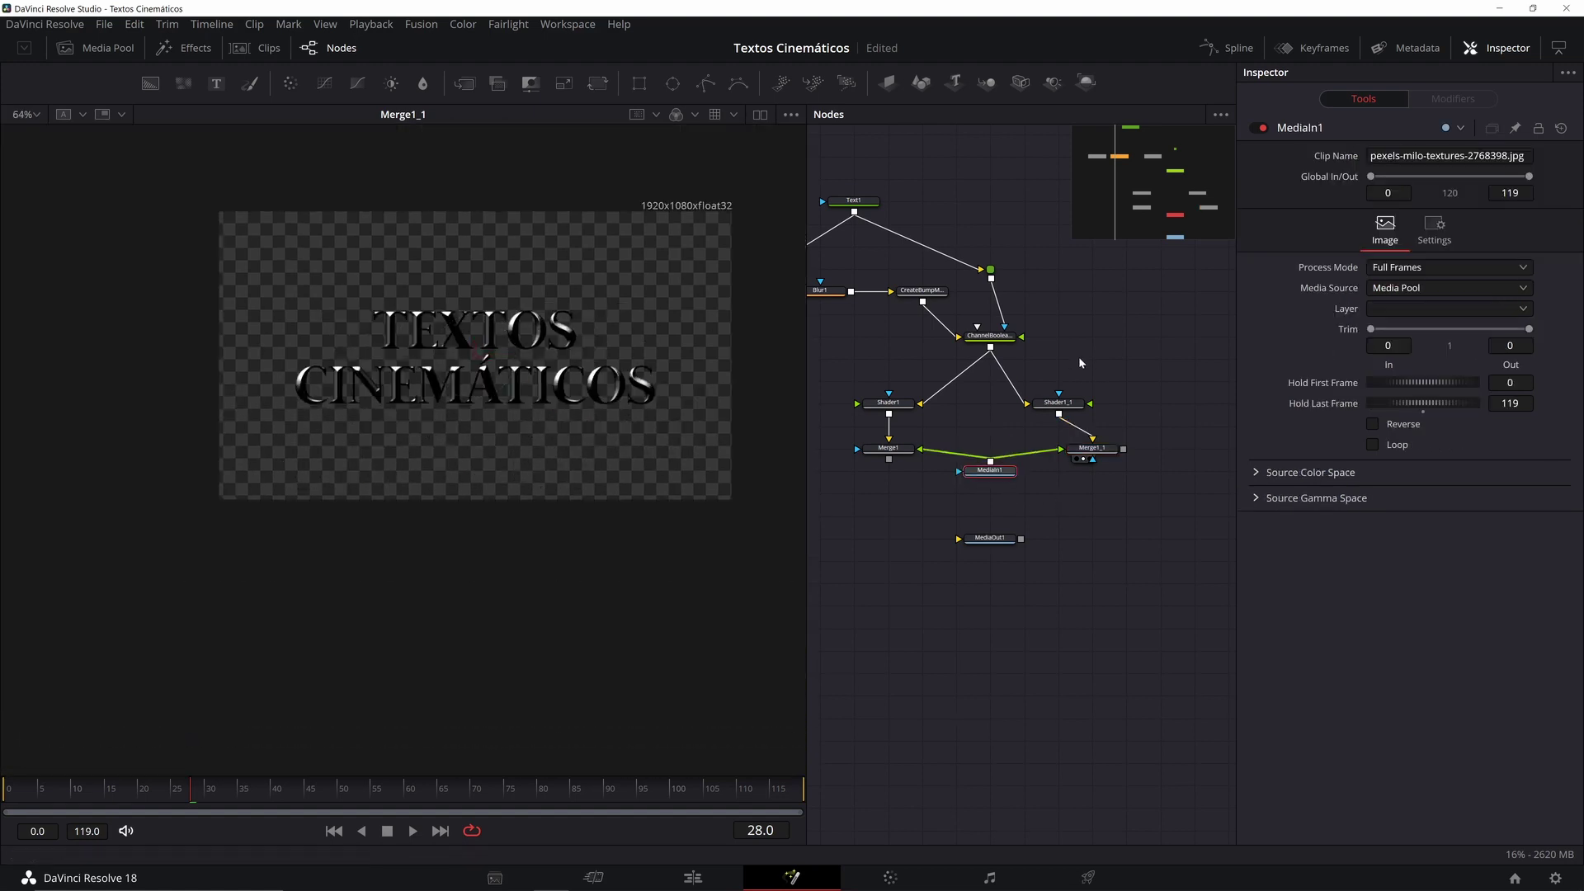
{"action": "left_click_drag", "start_coordinate": [1093, 456], "coordinate": [1060, 456]}
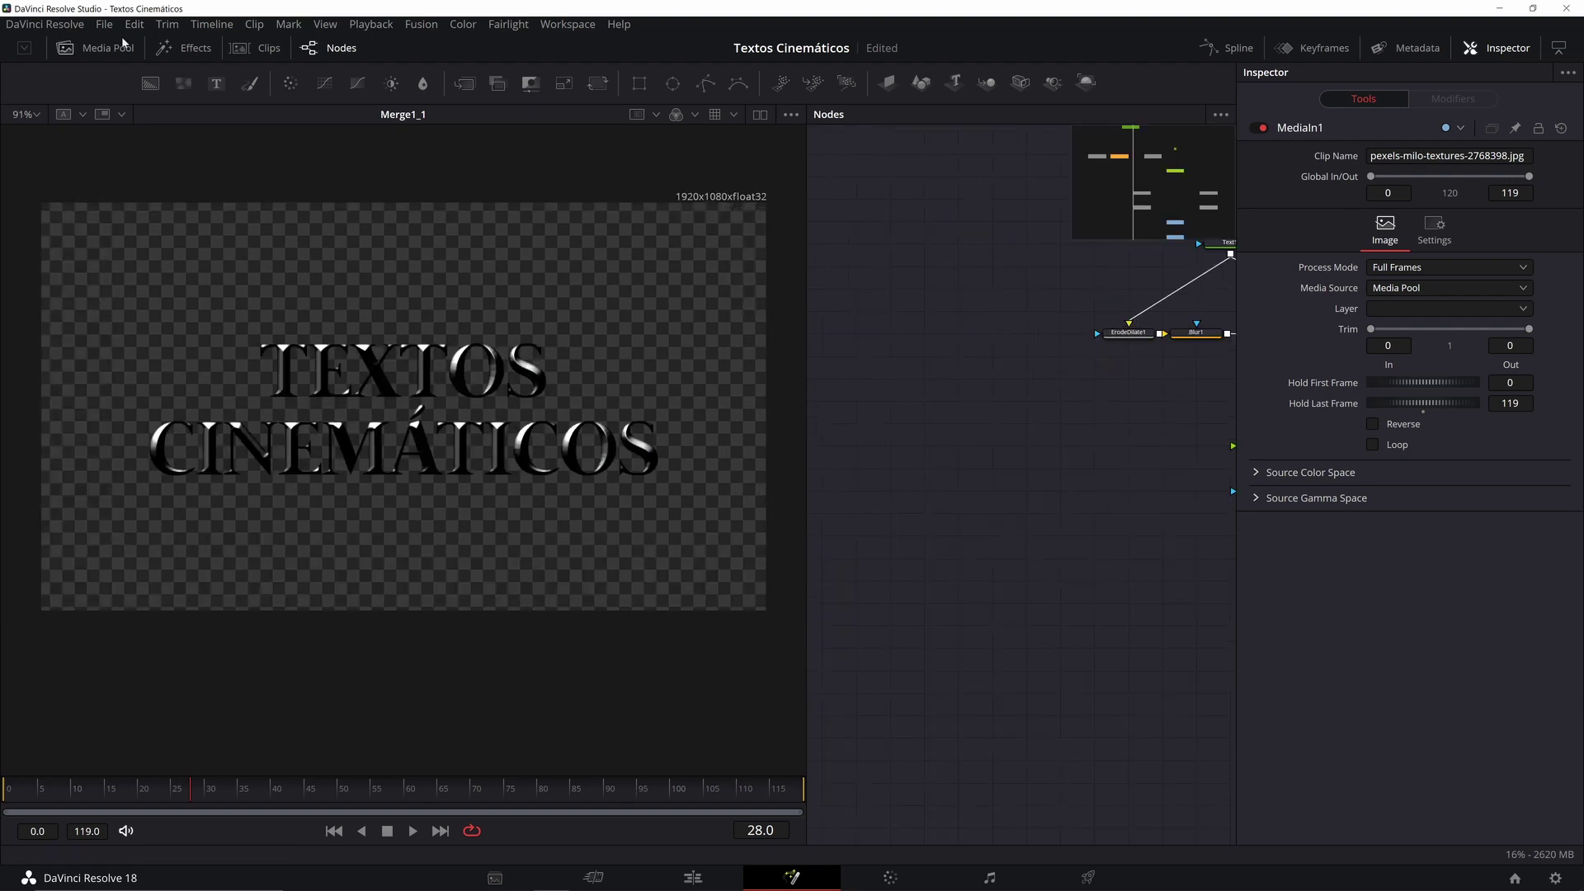
Step: Bring the night street image pexels-pixabay-414618.jpg from the media pool into the composition and display it in the viewer
{"action": "left_click", "coordinate": [95, 47]}
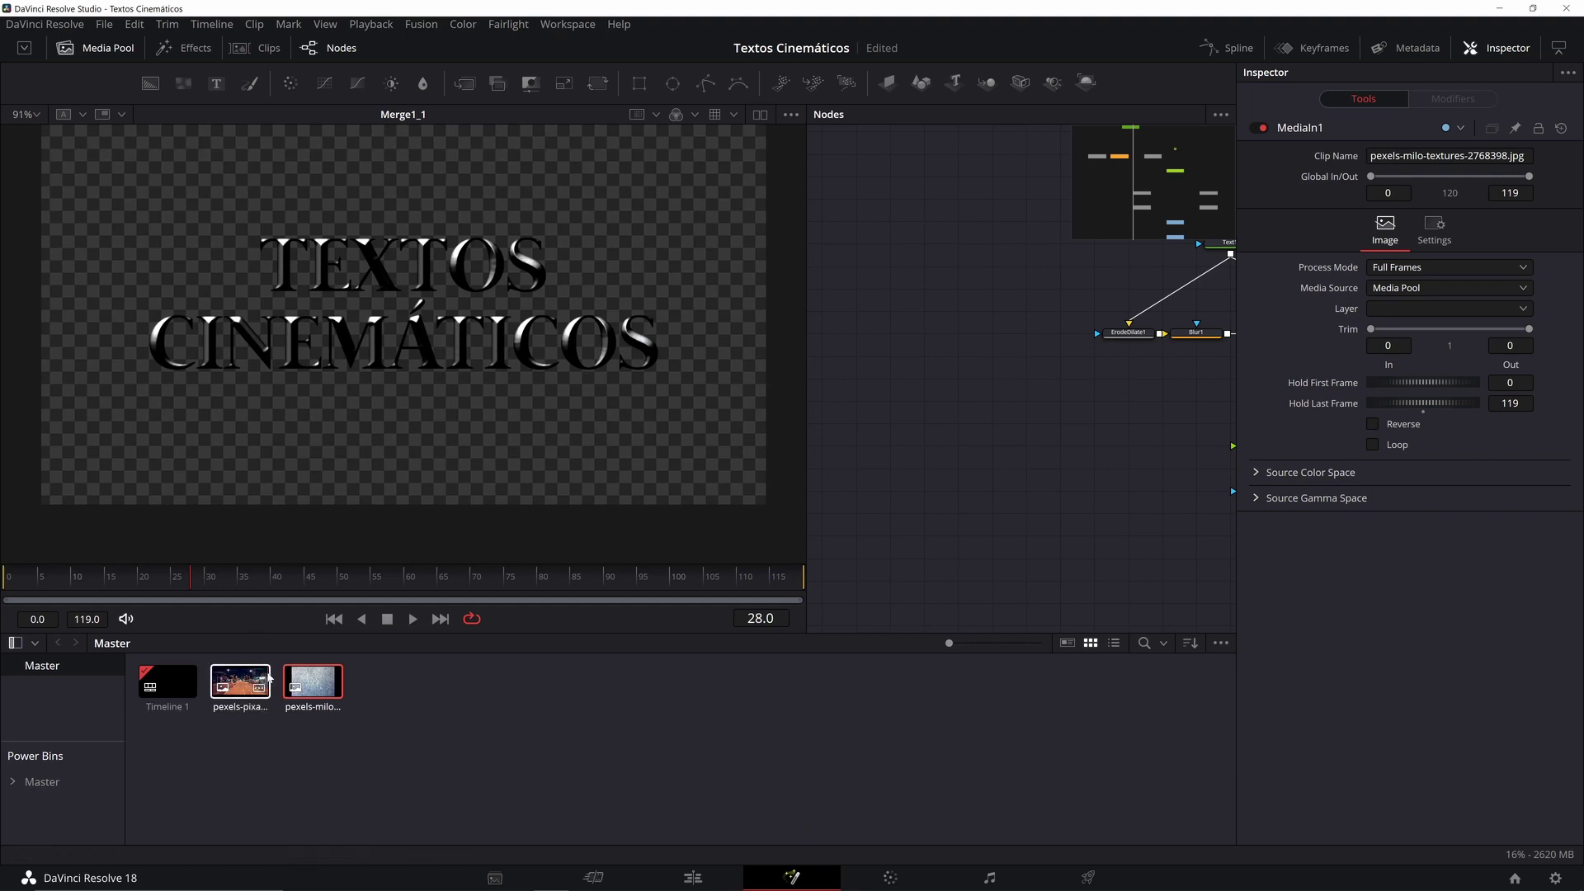
{"action": "left_click_drag", "start_coordinate": [256, 690], "coordinate": [627, 333]}
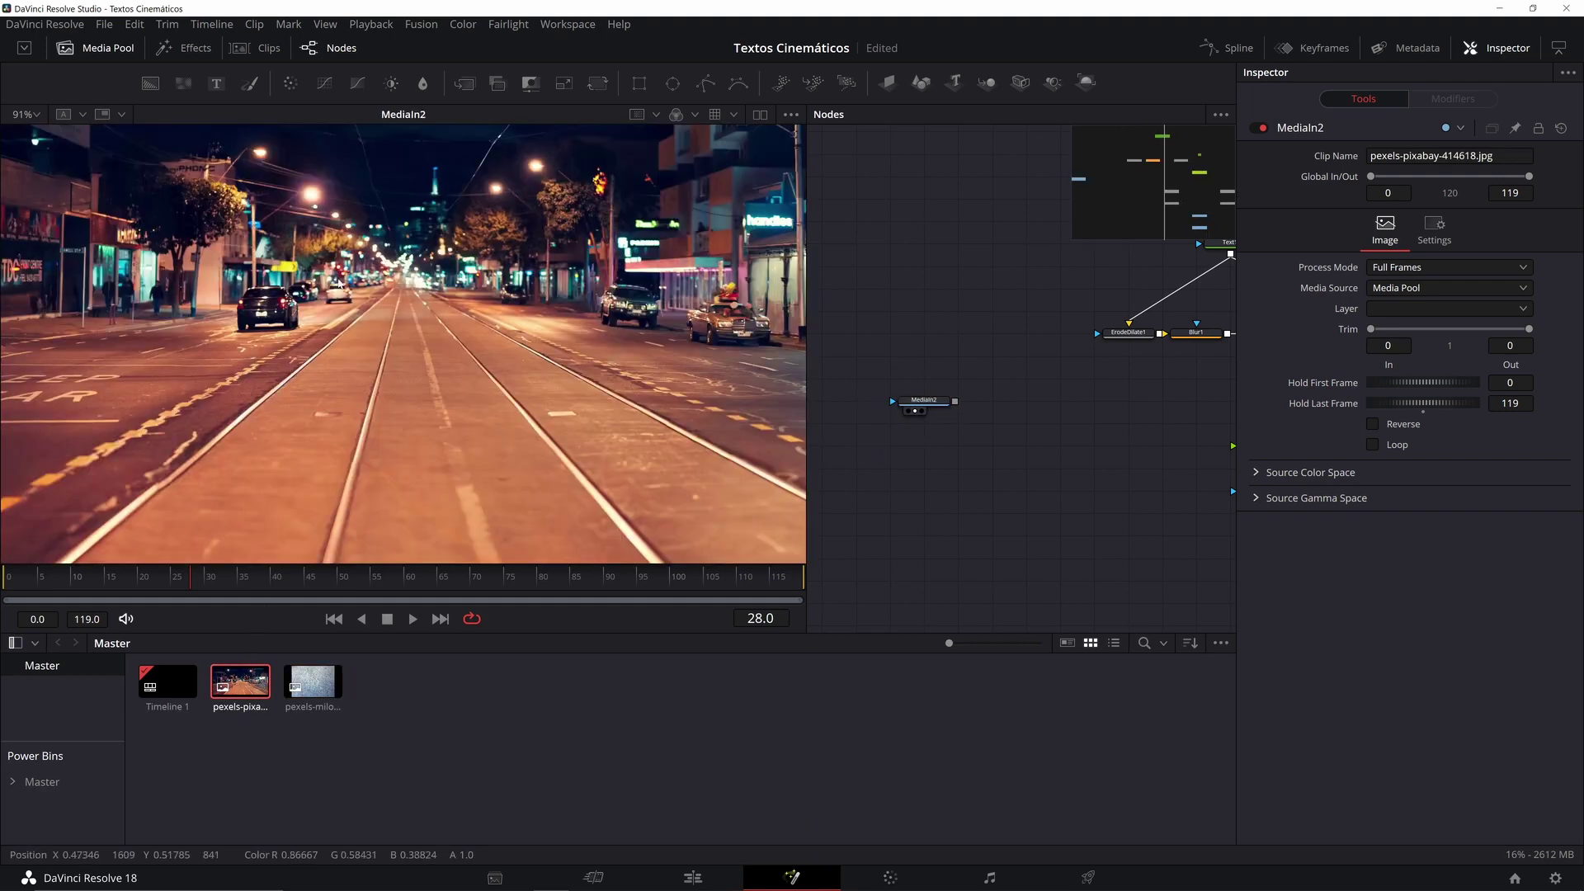
{"action": "scroll", "coordinate": [436, 276], "scroll_direction": "down", "scroll_amount": 1}
{"action": "scroll", "coordinate": [474, 245], "scroll_direction": "up", "scroll_amount": 1}
{"action": "left_click_drag", "start_coordinate": [493, 268], "coordinate": [476, 306]}
{"action": "scroll", "coordinate": [479, 305], "scroll_direction": "down", "scroll_amount": 1}
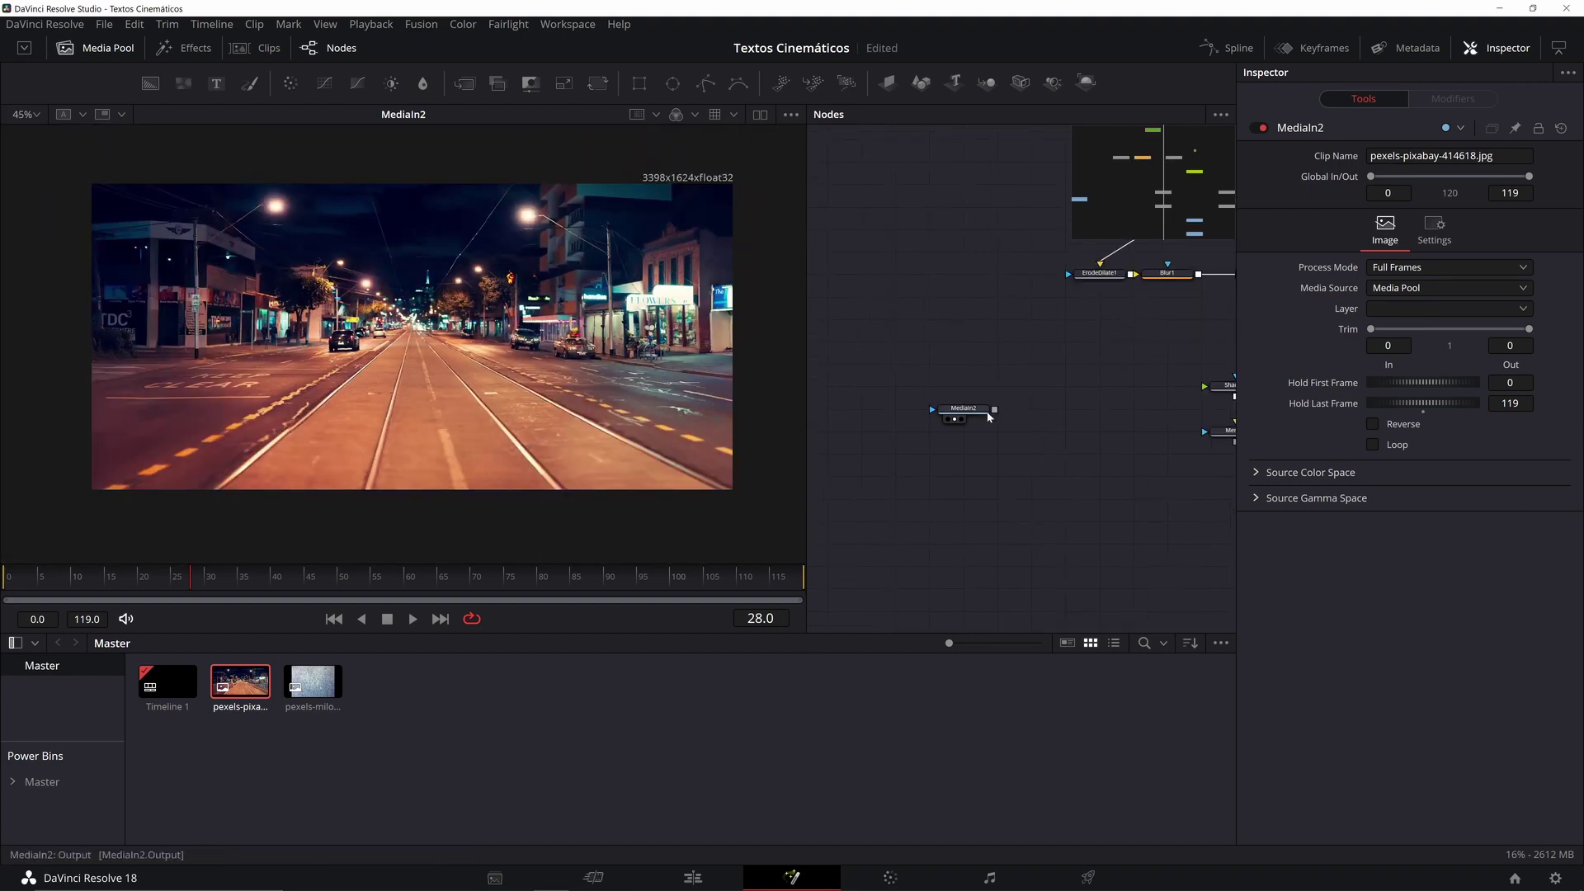
{"action": "left_click", "coordinate": [114, 45]}
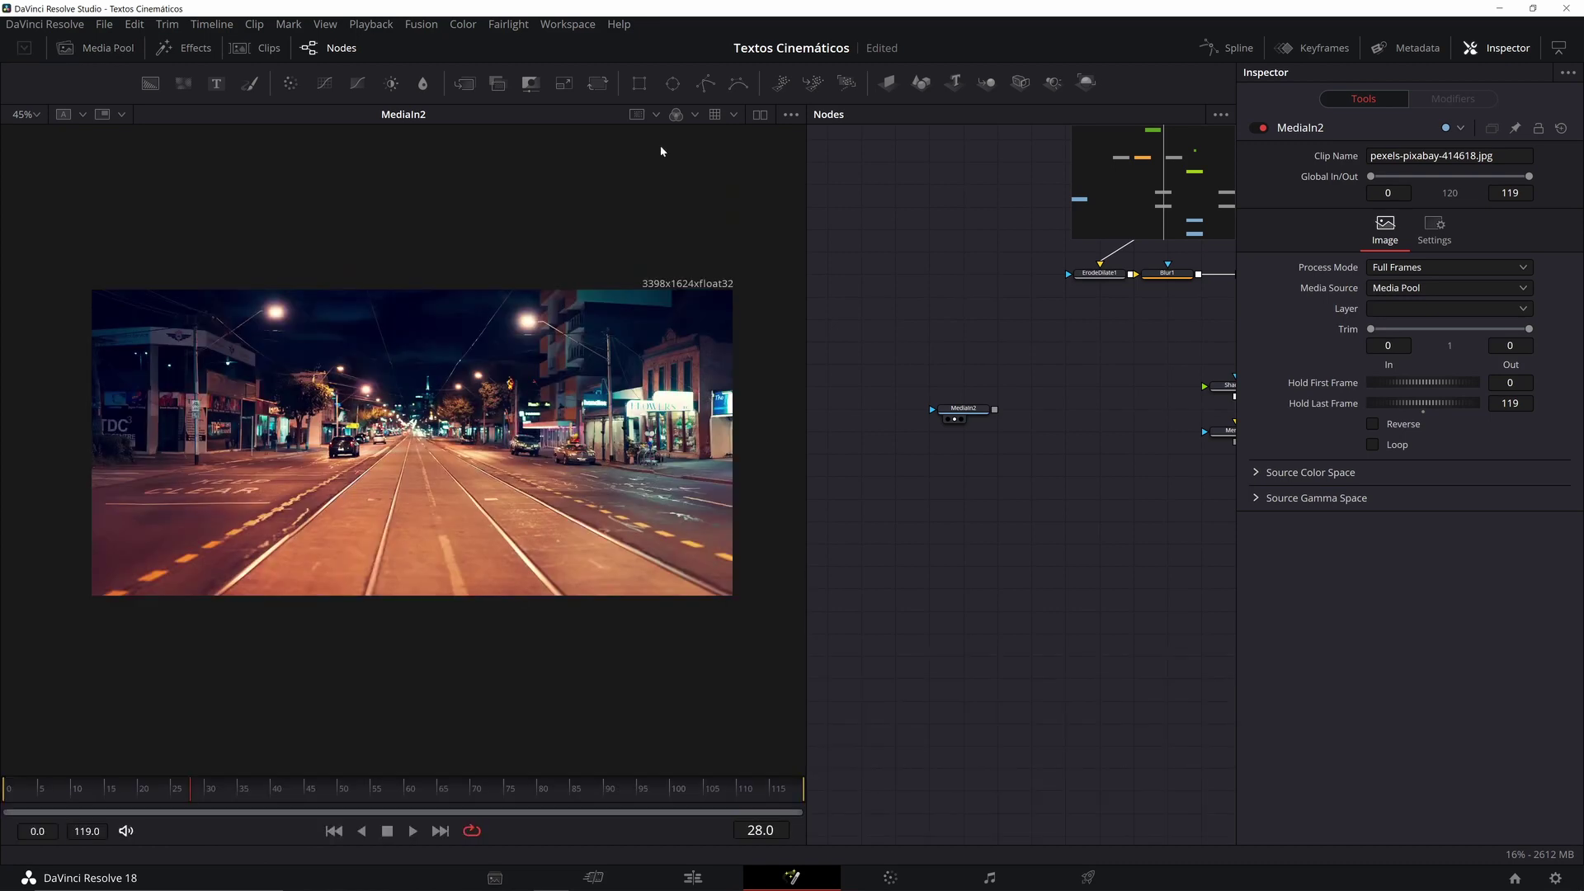
Step: Rename the street image's MediaIn2 node as HDRI
{"action": "left_click", "coordinate": [962, 408]}
{"action": "key", "text": "F2"}
{"action": "key", "text": "BackSpace"}
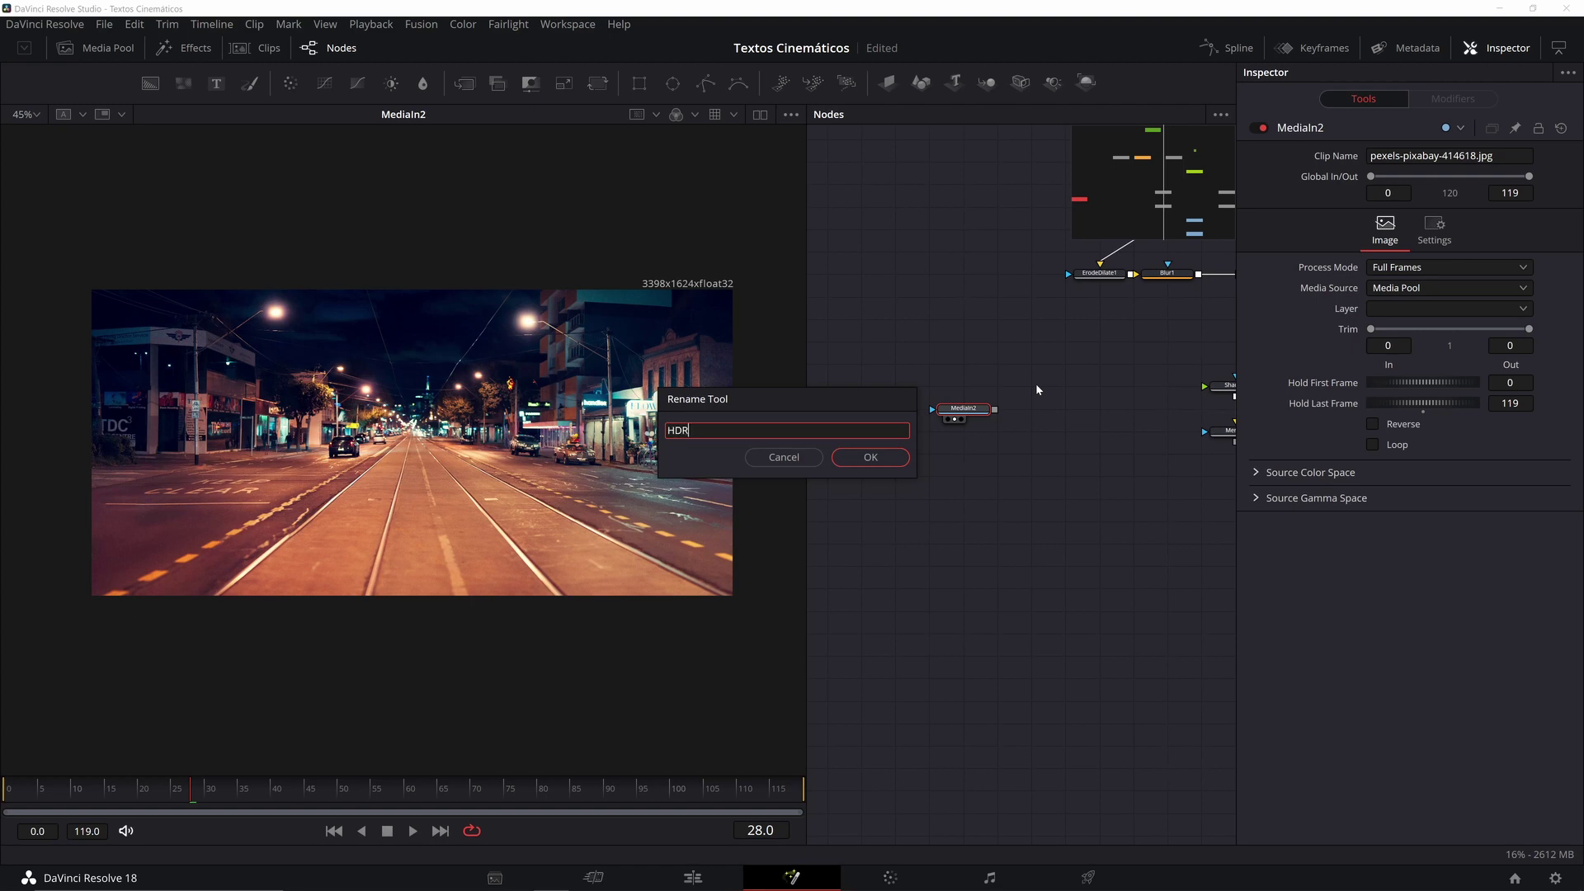
{"action": "key", "text": "Return"}
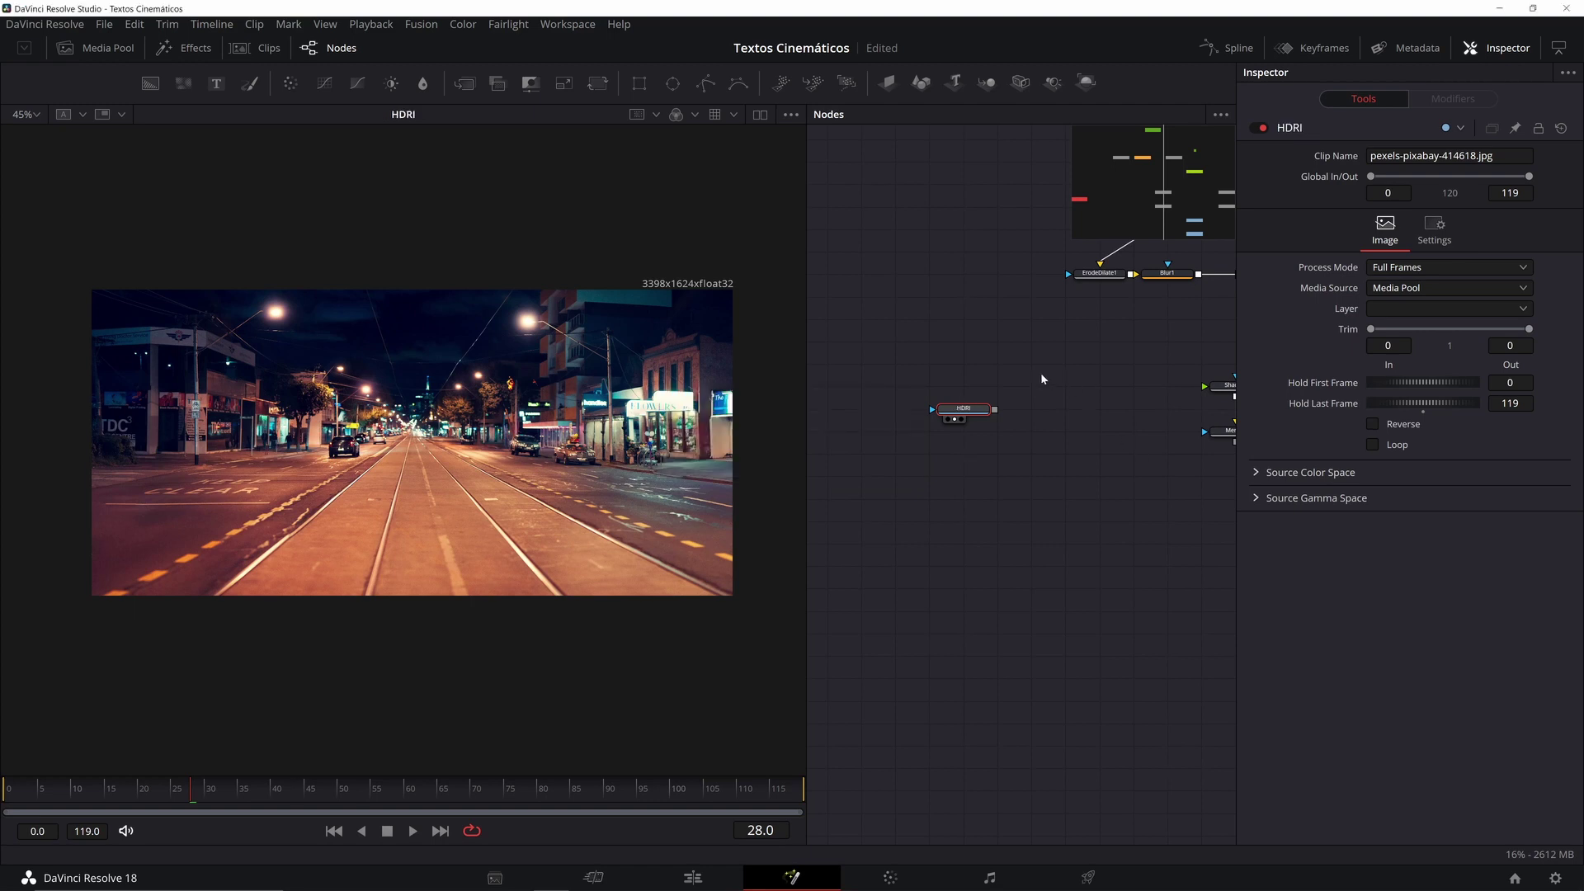
Step: Rename the texture image's MediaIn1 node as METAL_TEXTURE
{"action": "left_click", "coordinate": [1020, 393]}
{"action": "left_click", "coordinate": [975, 412]}
{"action": "left_click_drag", "start_coordinate": [1081, 390], "coordinate": [889, 398]}
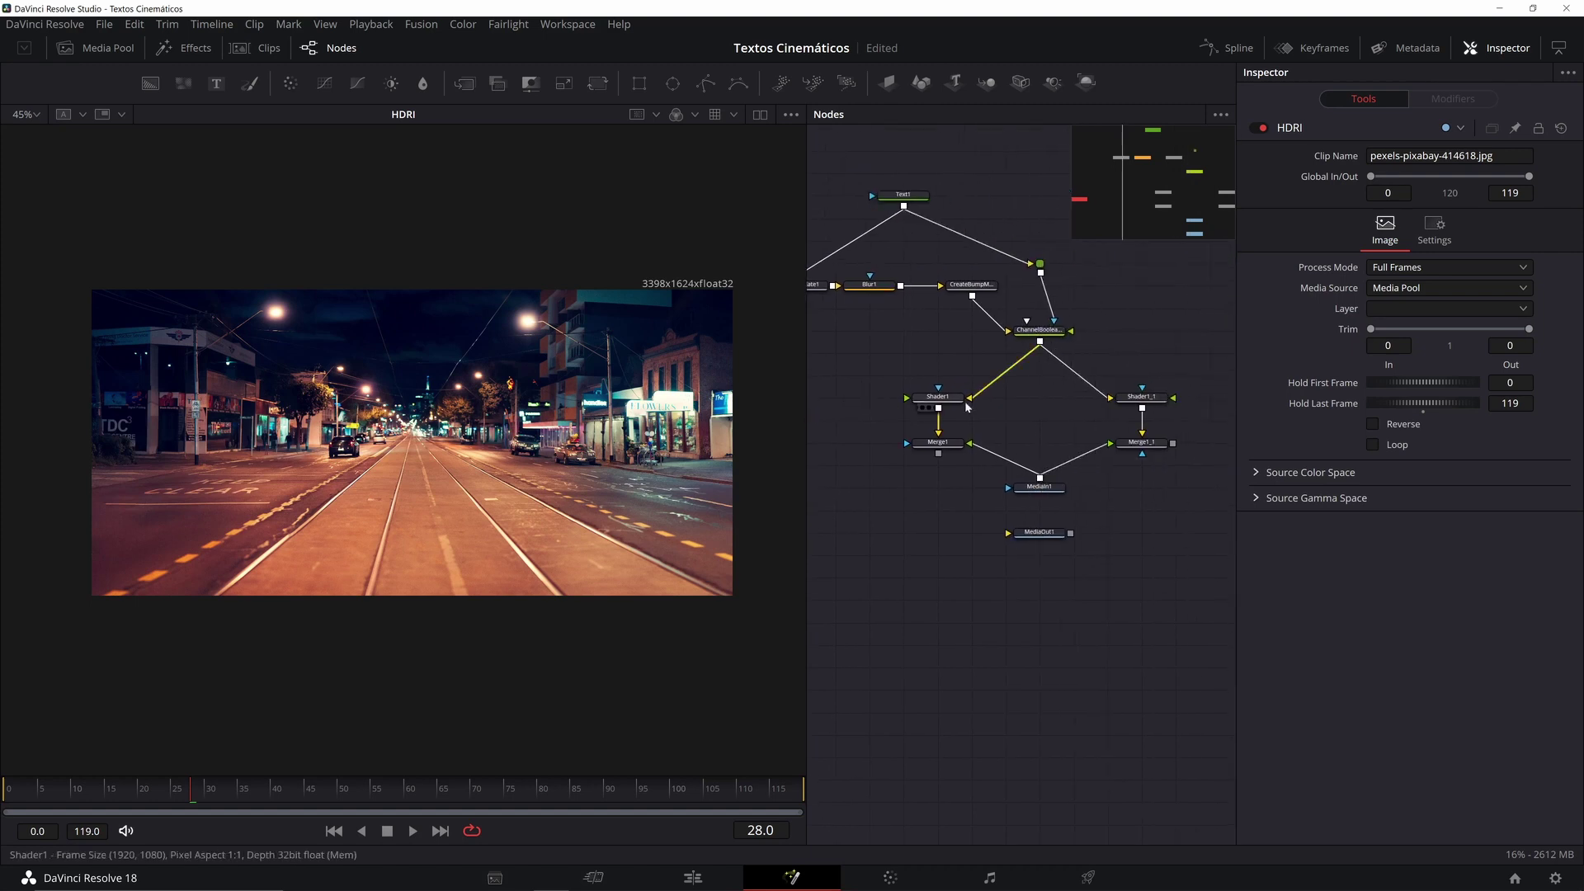
{"action": "left_click", "coordinate": [1055, 489]}
{"action": "key", "text": "F2"}
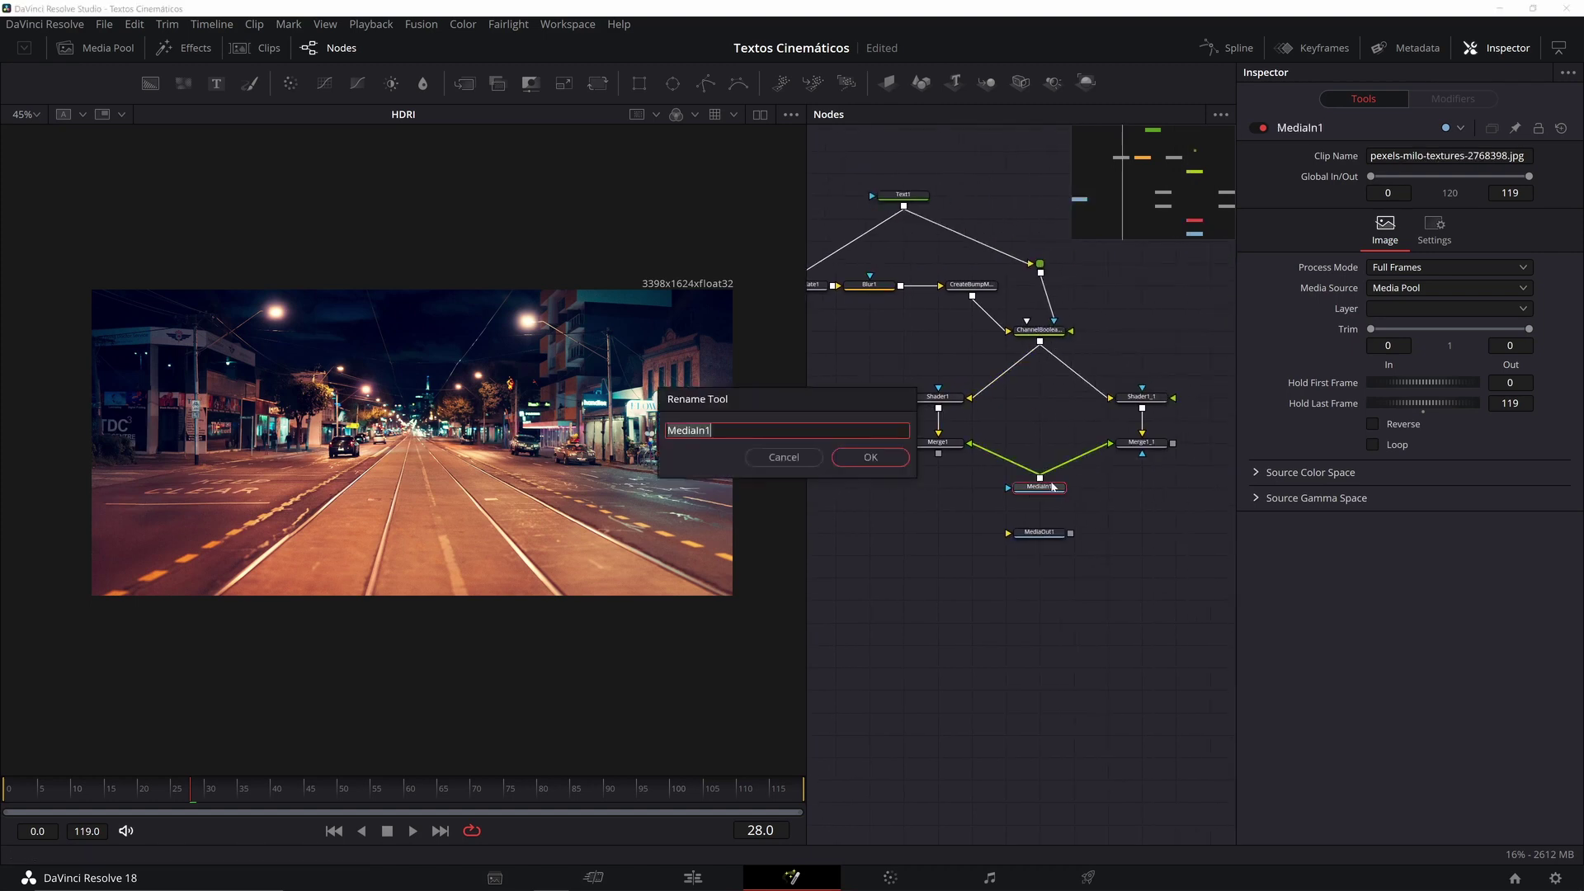
{"action": "type", "text": "met"}
{"action": "key", "text": "BackSpace"}
{"action": "key", "text": "BackSpace"}
{"action": "type", "text": "METAL_TEXTURE"}
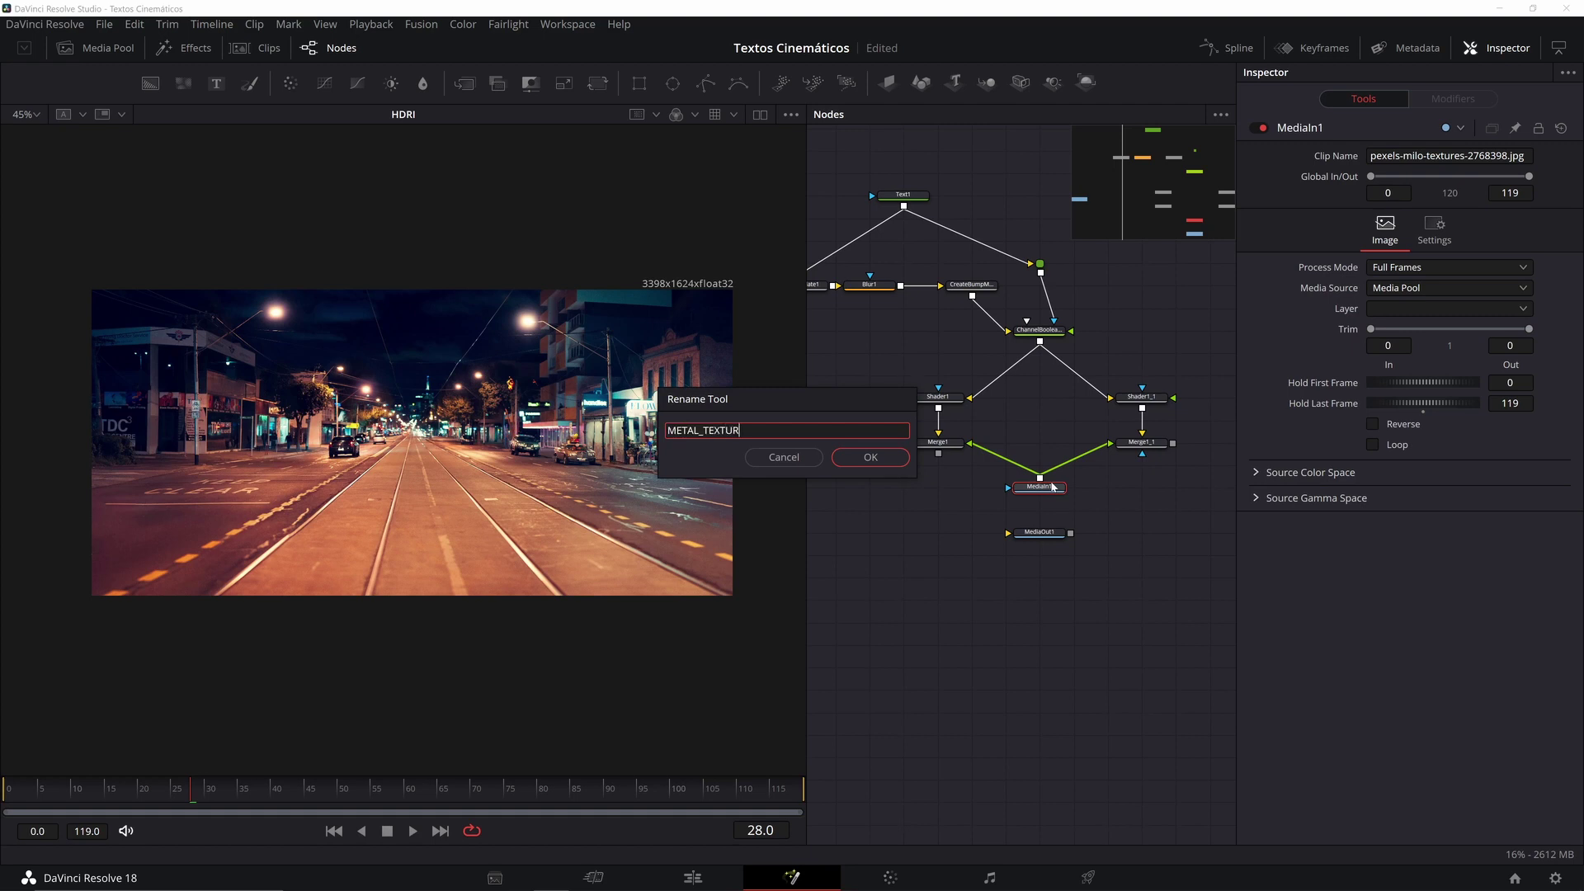
{"action": "key", "text": "Return"}
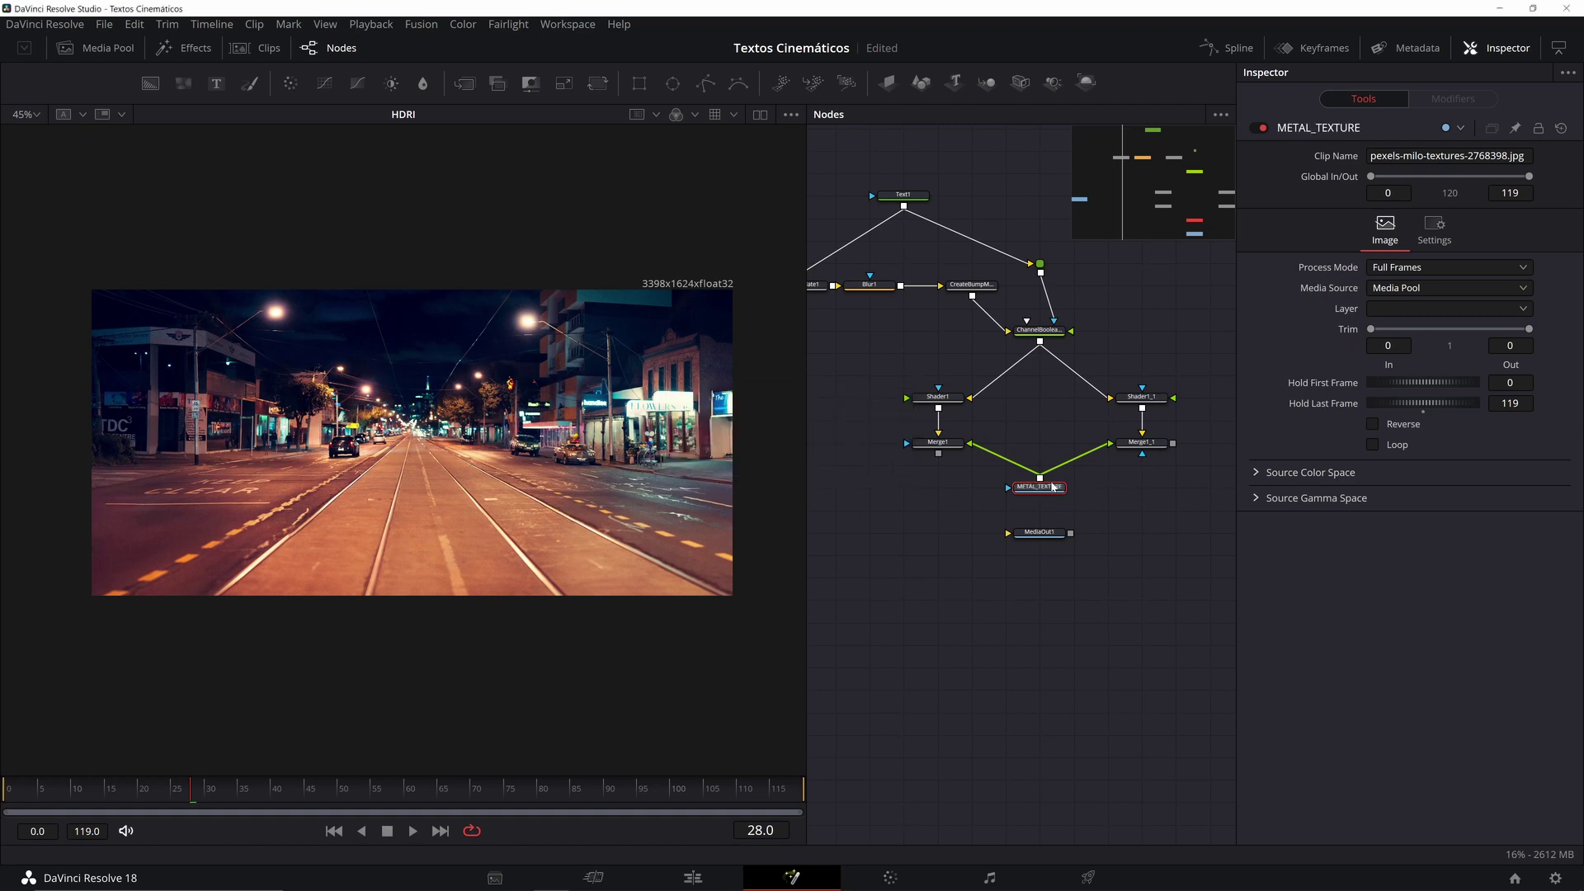
Step: Move the HDRI node closer to the Shader1 and Merge1 branch
{"action": "left_click", "coordinate": [1120, 531]}
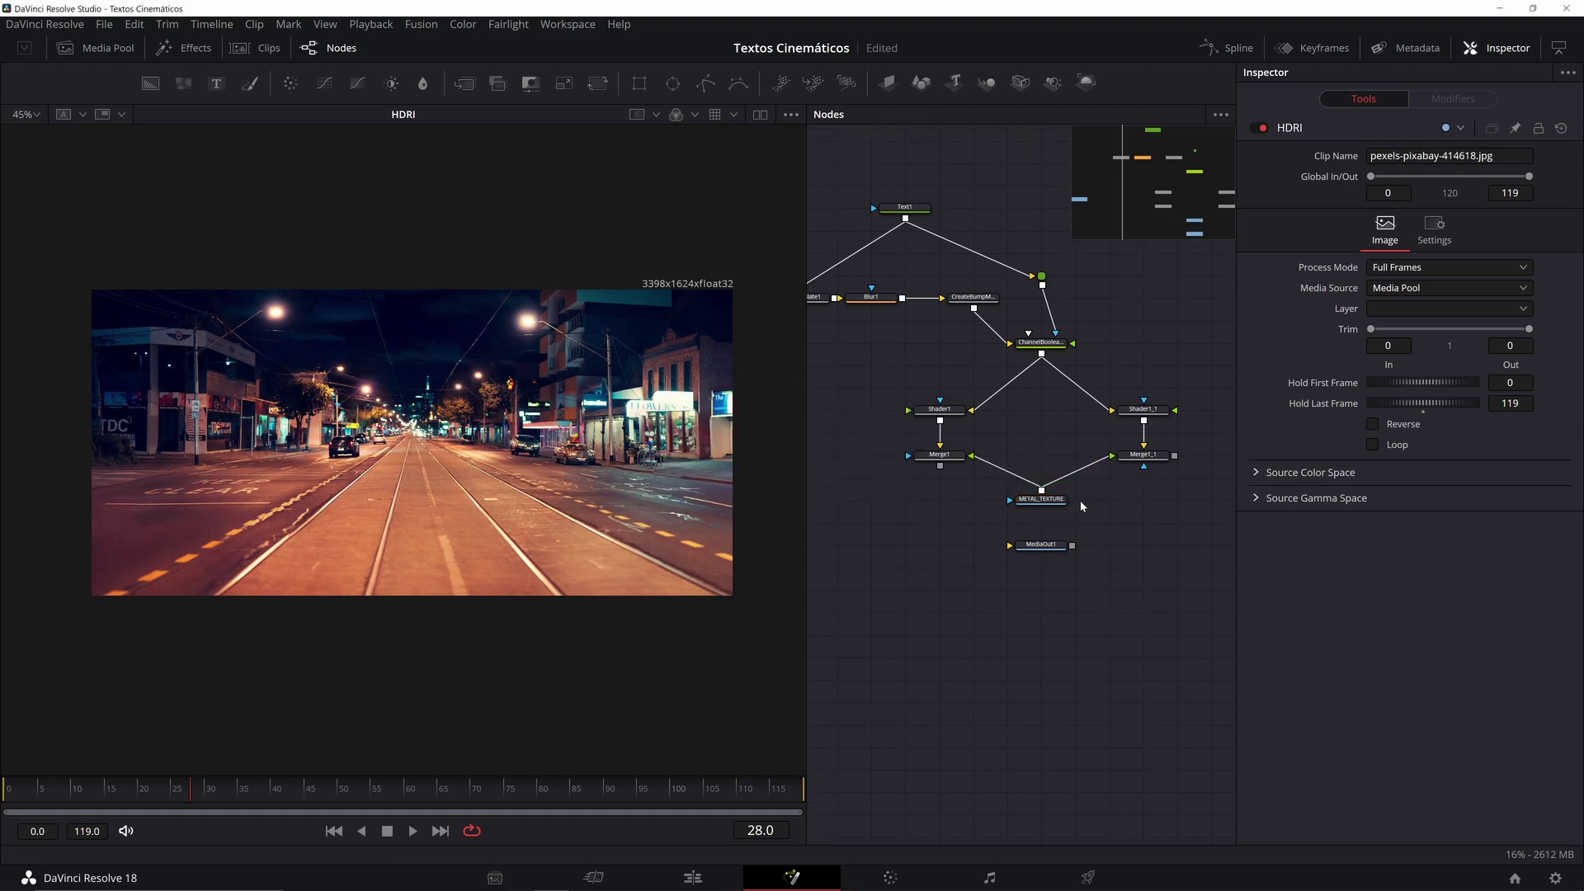
{"action": "left_click", "coordinate": [1043, 501]}
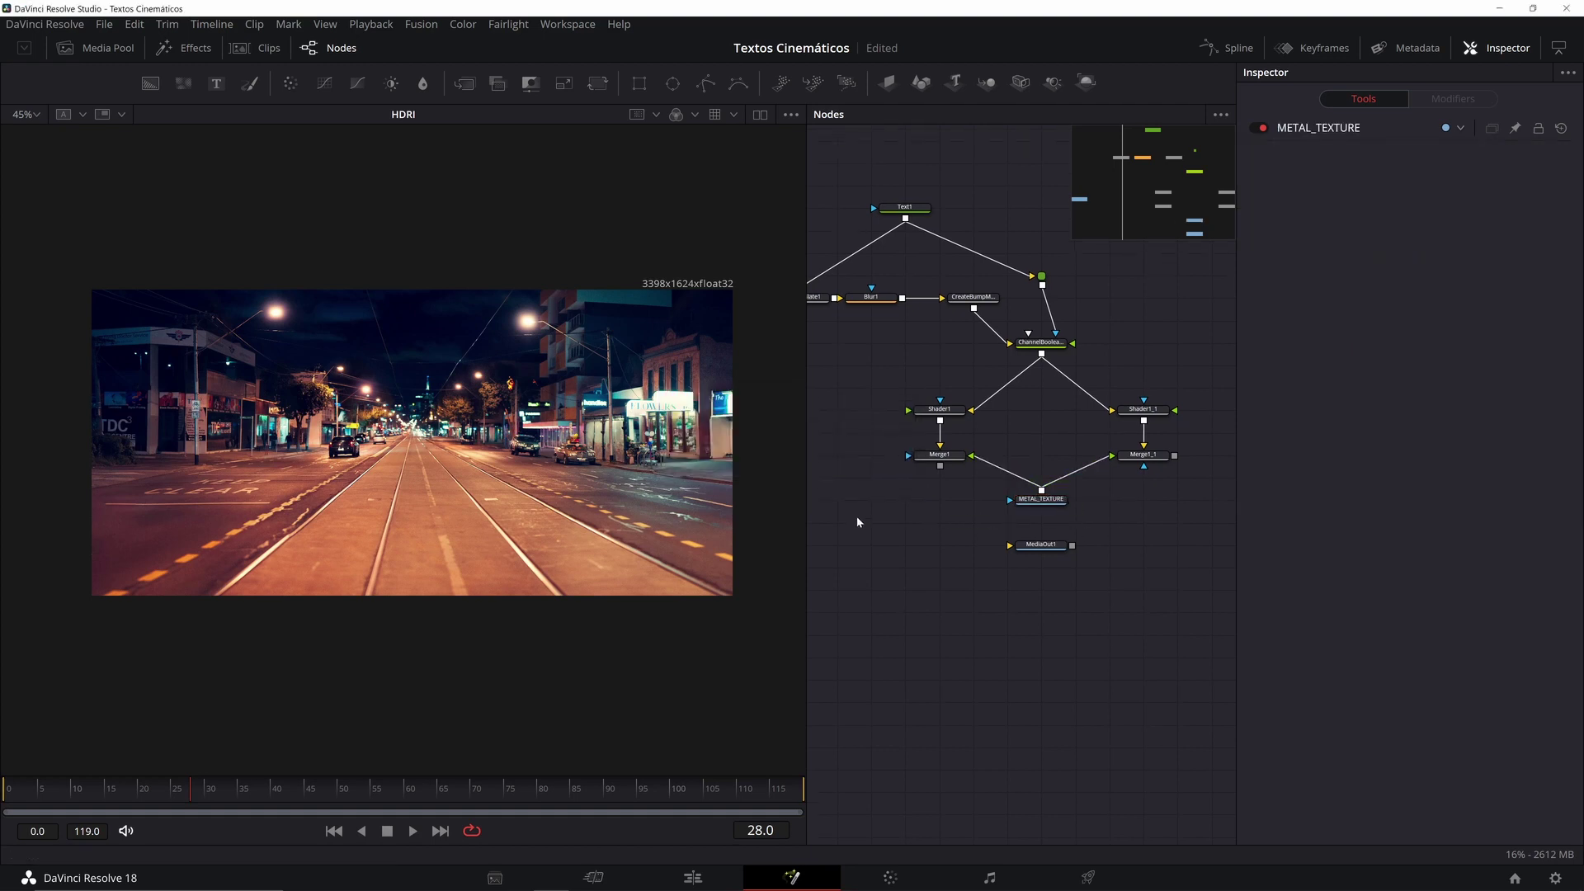
{"action": "left_click_drag", "start_coordinate": [856, 517], "coordinate": [1072, 559]}
{"action": "left_click", "coordinate": [858, 475]}
{"action": "left_click", "coordinate": [950, 451]}
{"action": "left_click", "coordinate": [849, 475]}
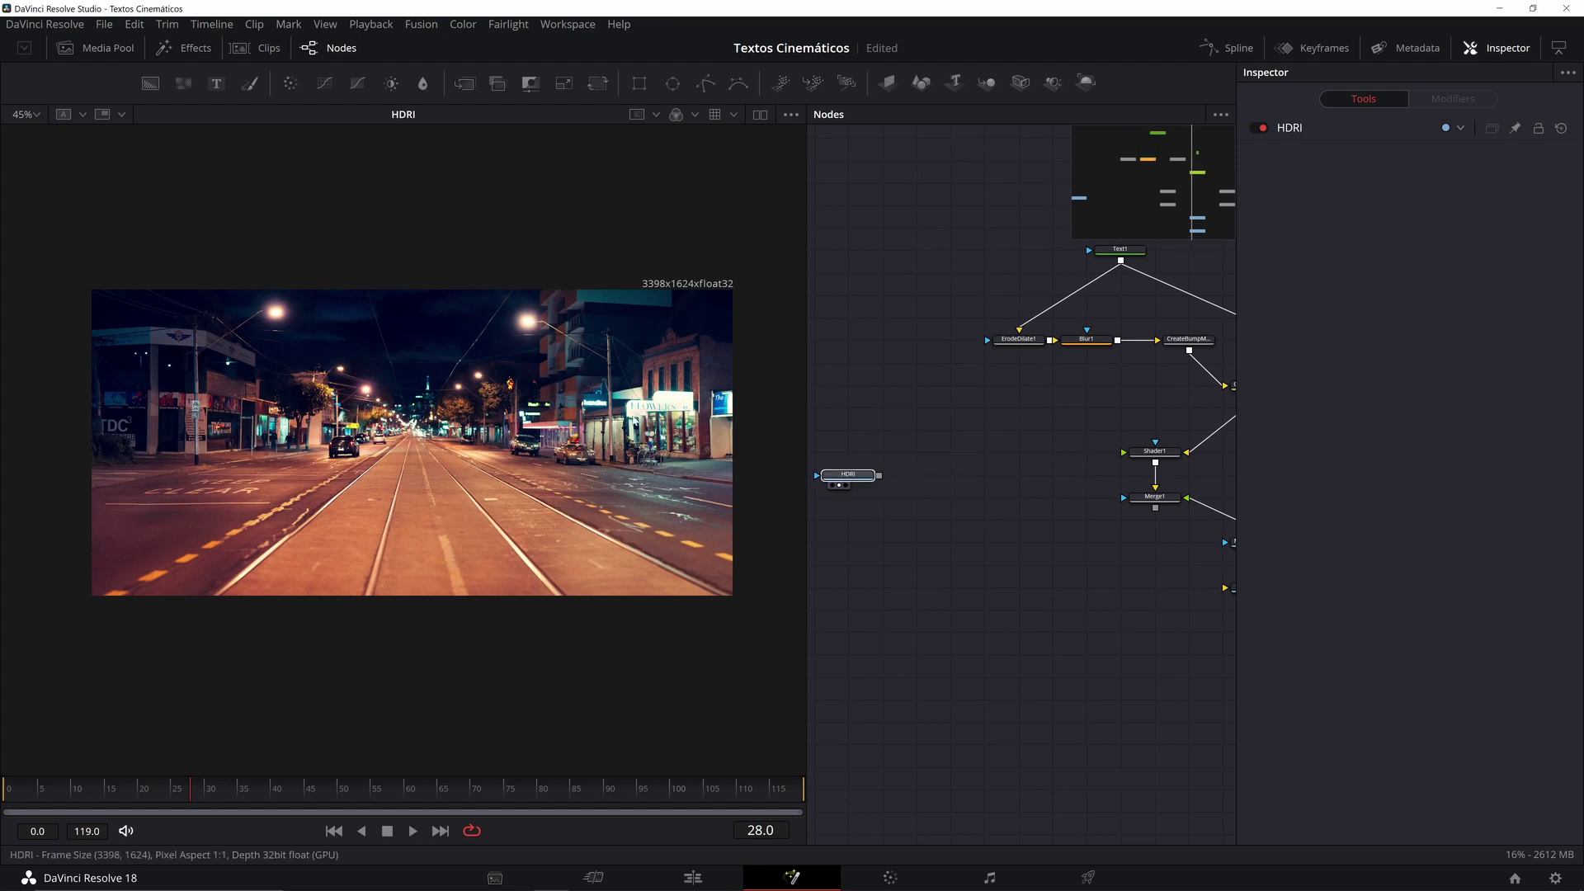
{"action": "left_click_drag", "start_coordinate": [848, 475], "coordinate": [883, 475]}
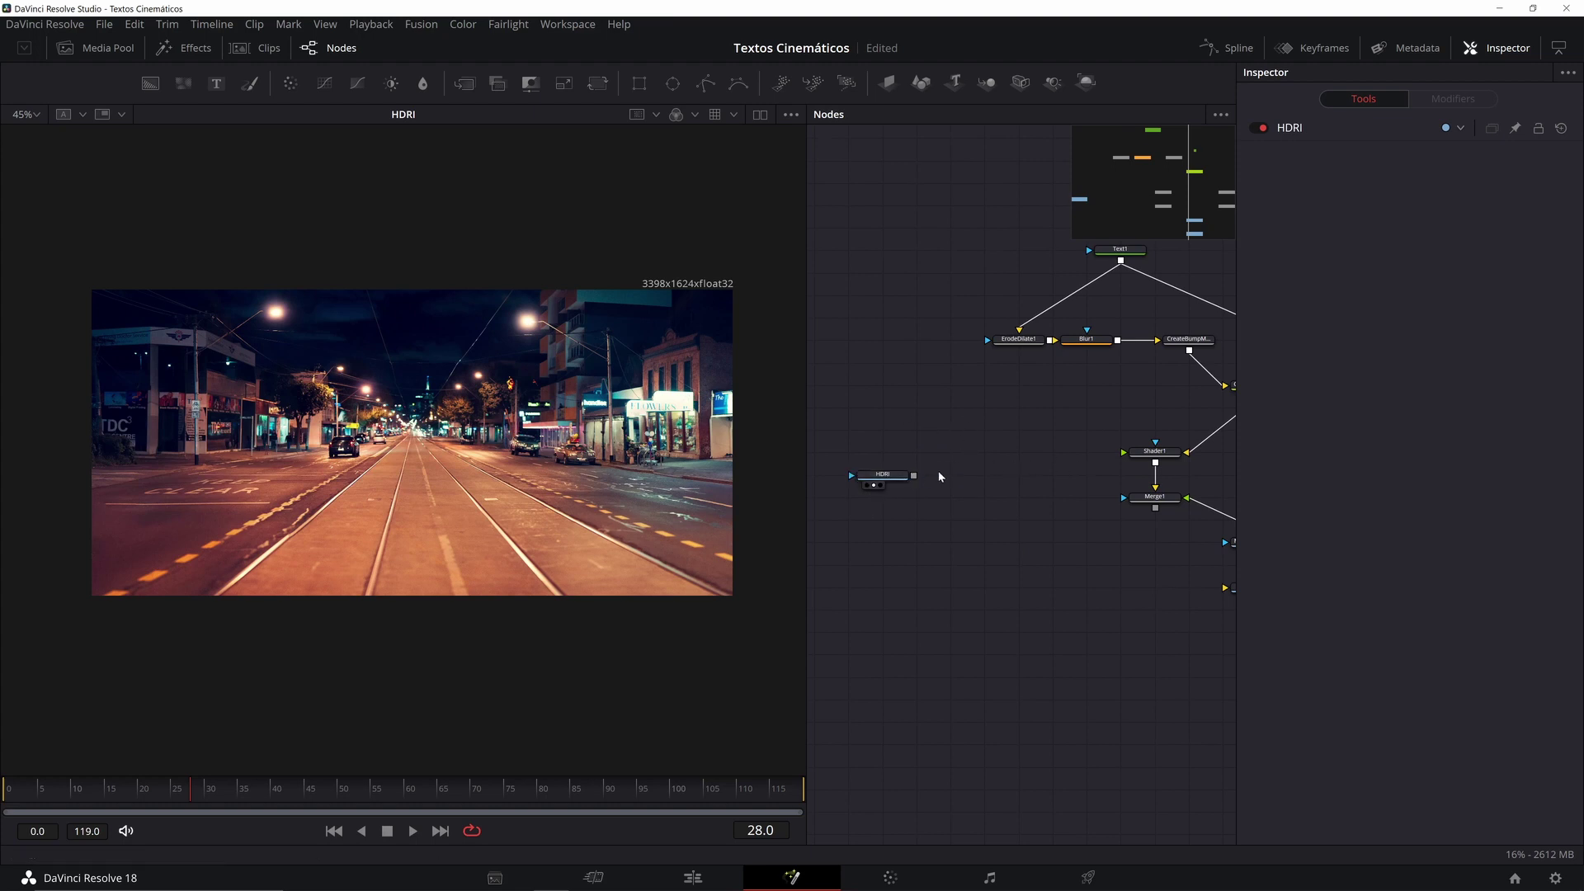
{"action": "left_click_drag", "start_coordinate": [893, 476], "coordinate": [995, 476]}
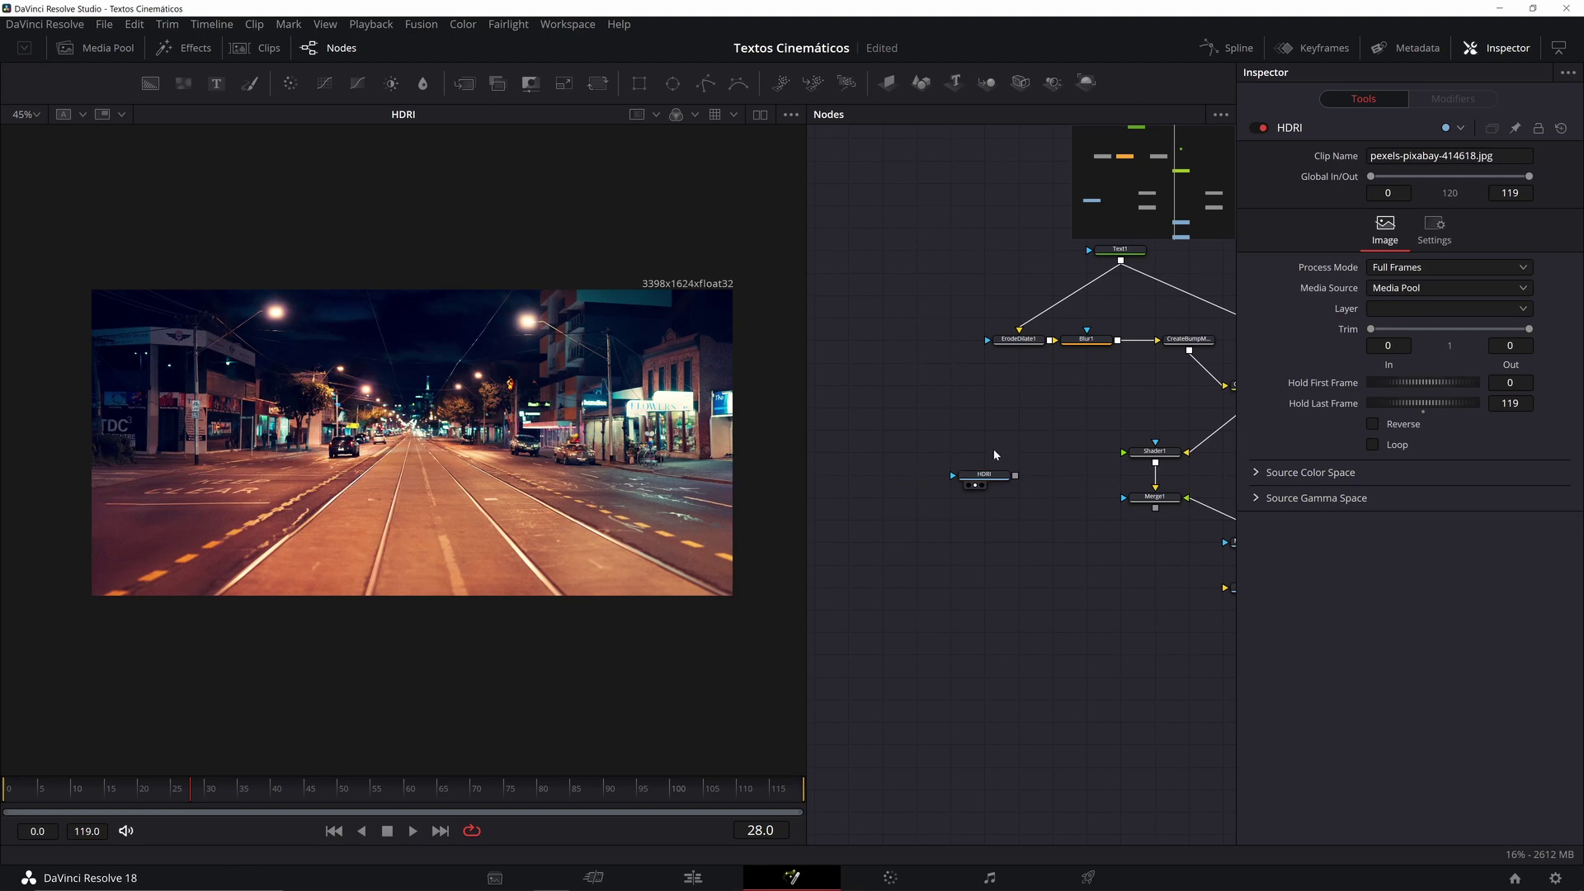
Step: Add a Displace node after HDRI and display it in the viewer
{"action": "left_click", "coordinate": [991, 475]}
{"action": "key", "text": "shift+space"}
{"action": "type", "text": "mer"}
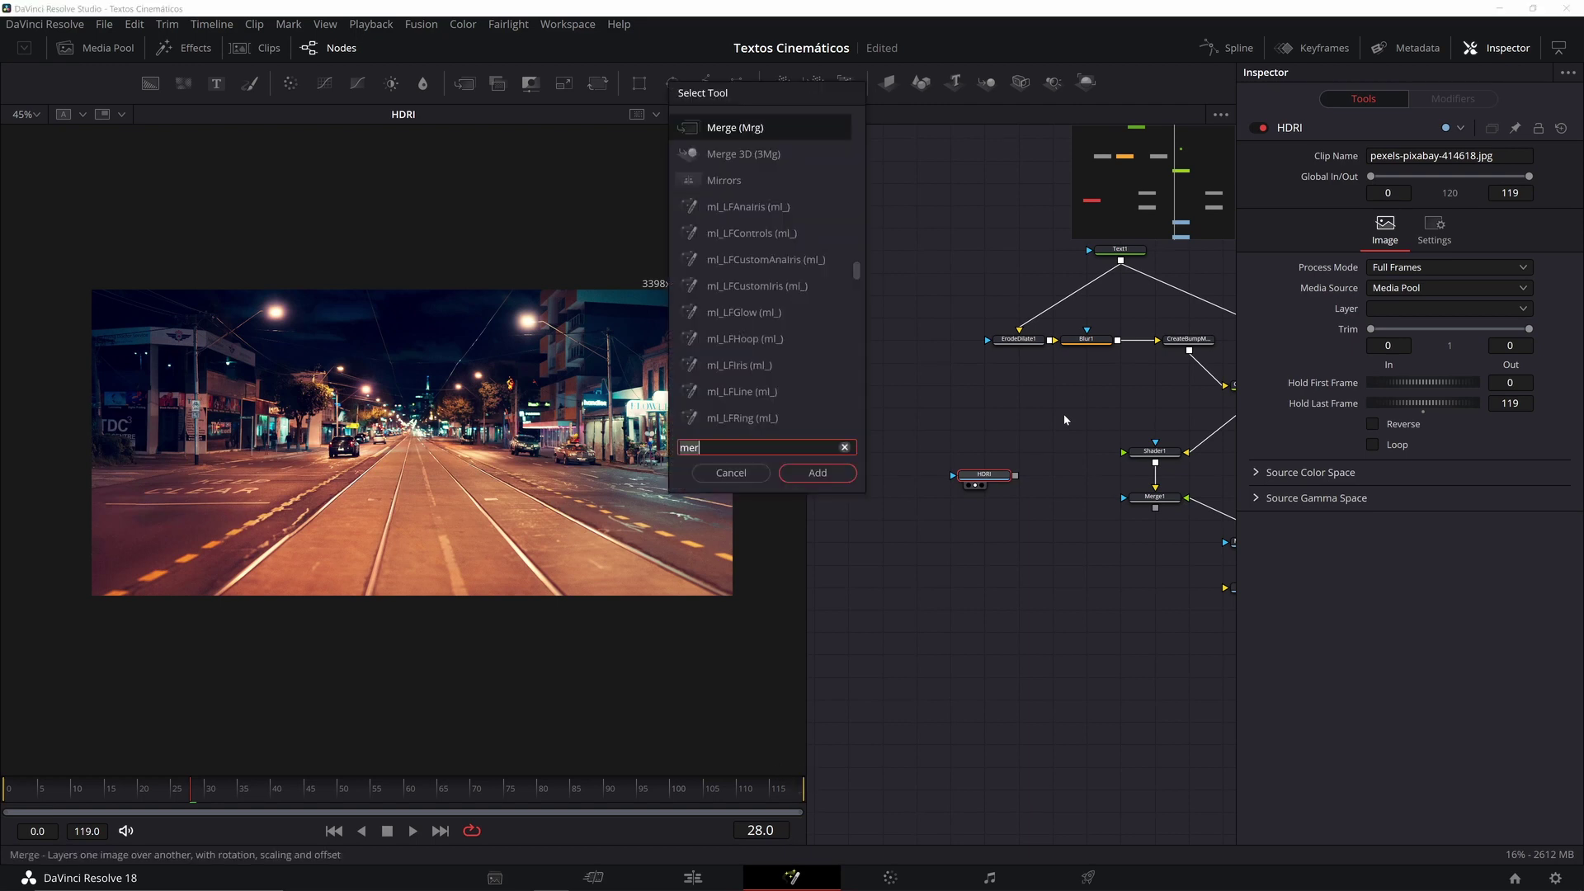
{"action": "key", "text": "BackSpace"}
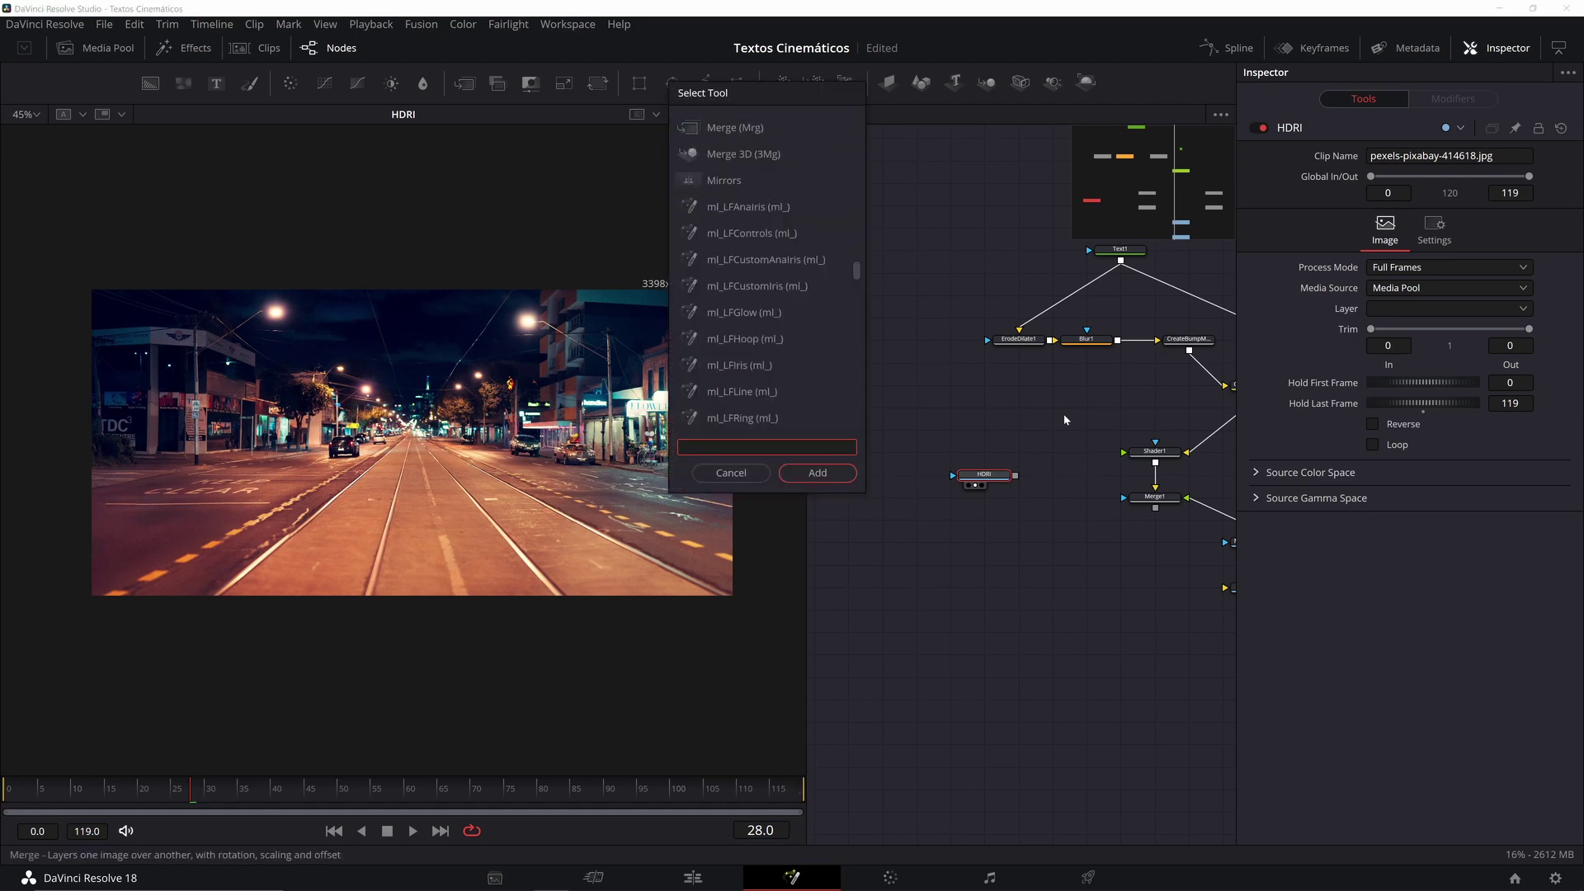
{"action": "type", "text": "dis"}
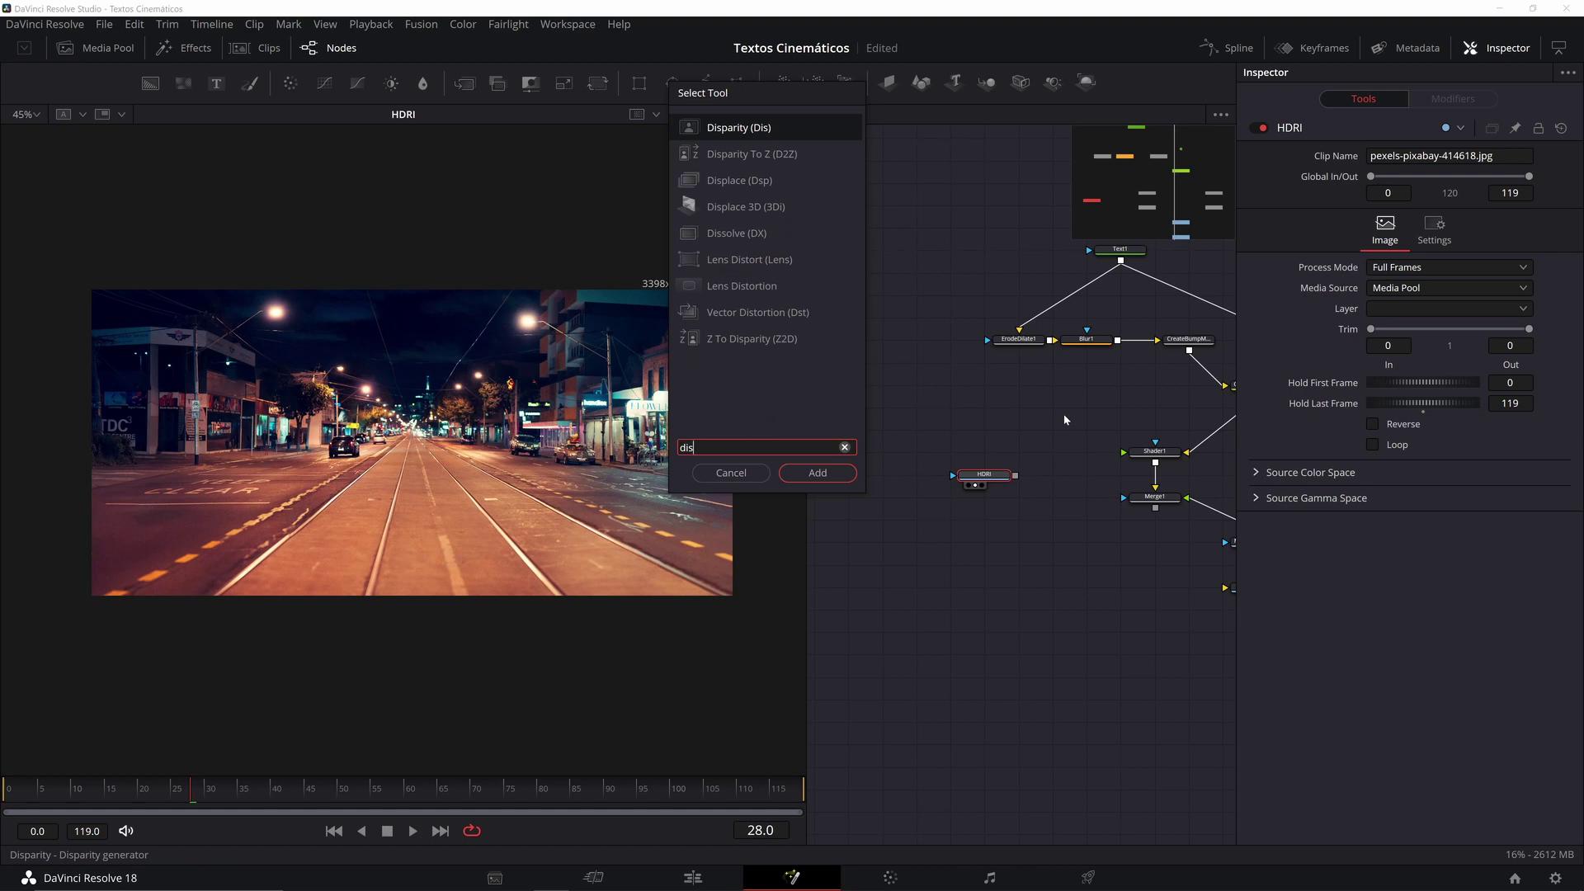
{"action": "key", "text": "Down"}
{"action": "key", "text": "Down"}
{"action": "key", "text": "Return"}
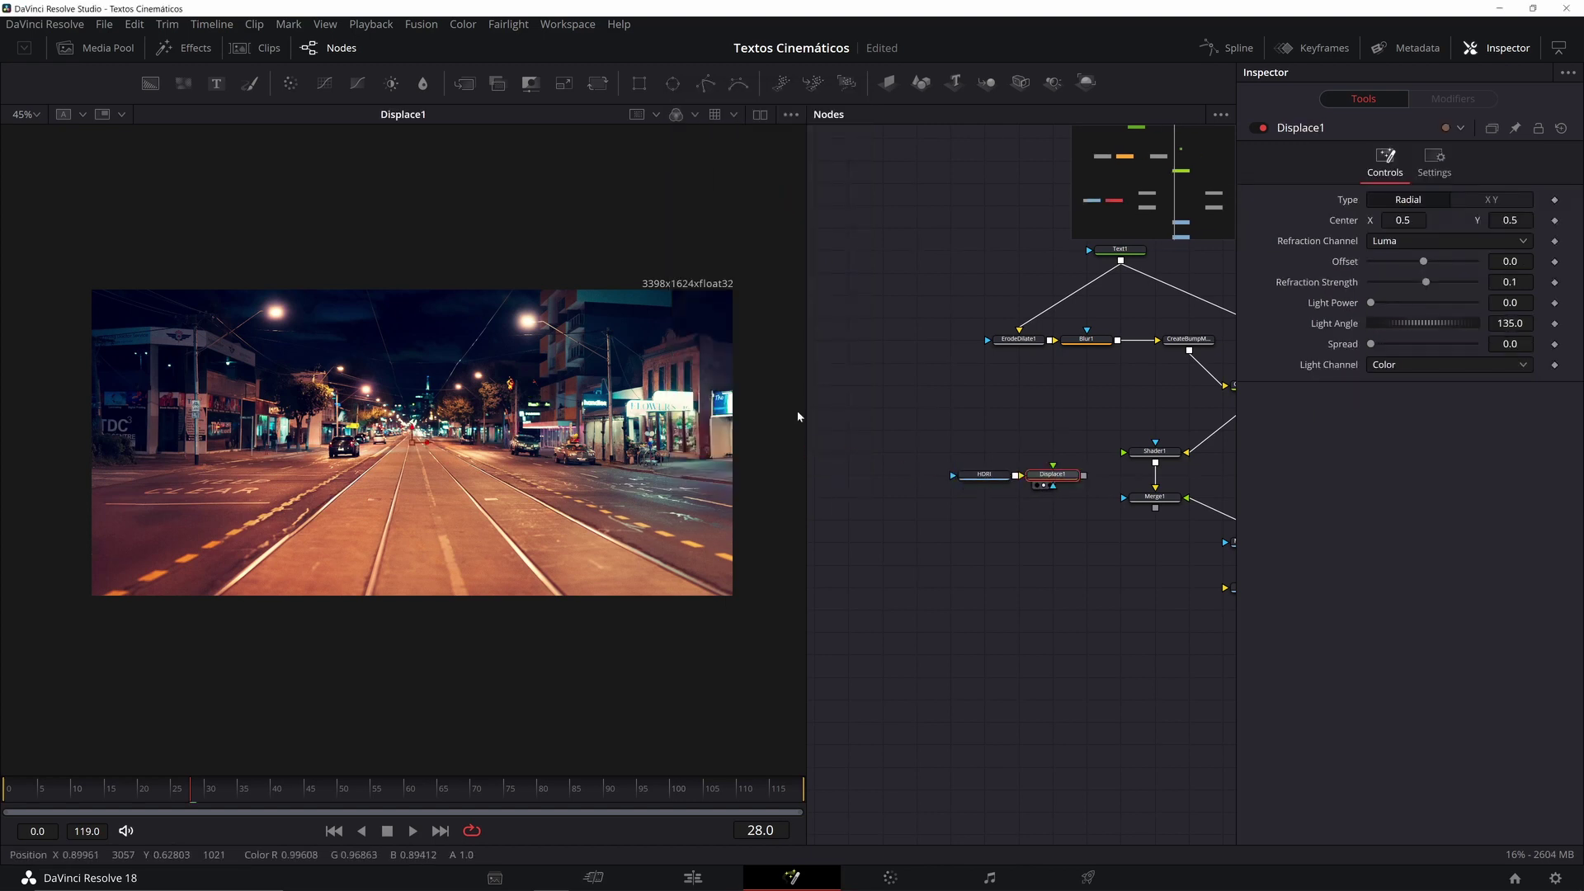
Step: Connect the output of the CreateBumpMap node to Displace1 as its foreground input
{"action": "left_click_drag", "start_coordinate": [1009, 404], "coordinate": [951, 408]}
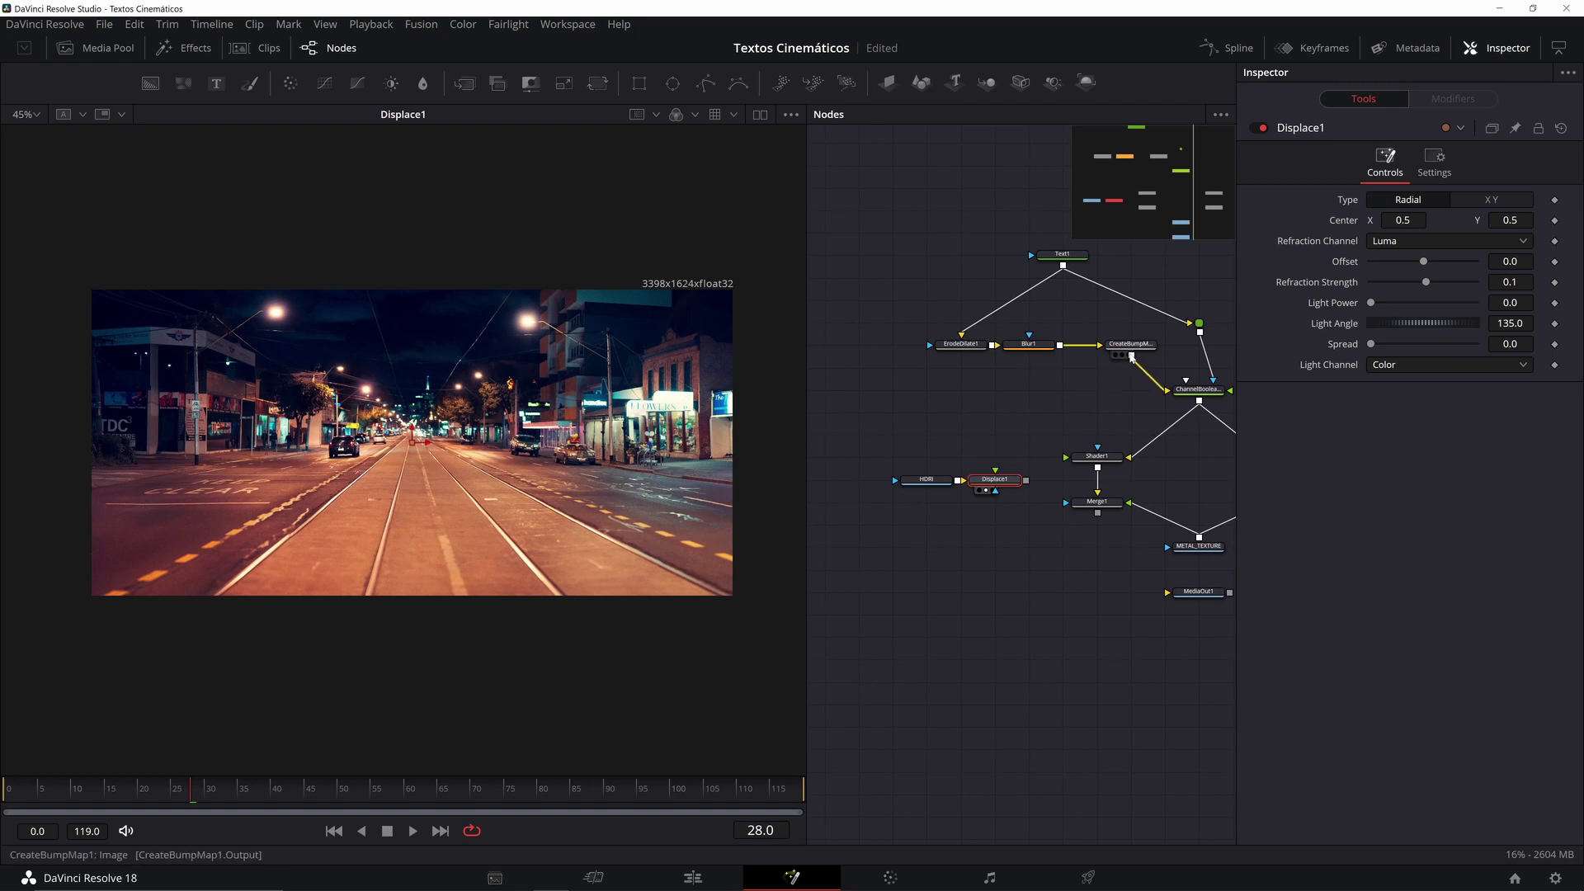
{"action": "left_click_drag", "start_coordinate": [1132, 355], "coordinate": [995, 475]}
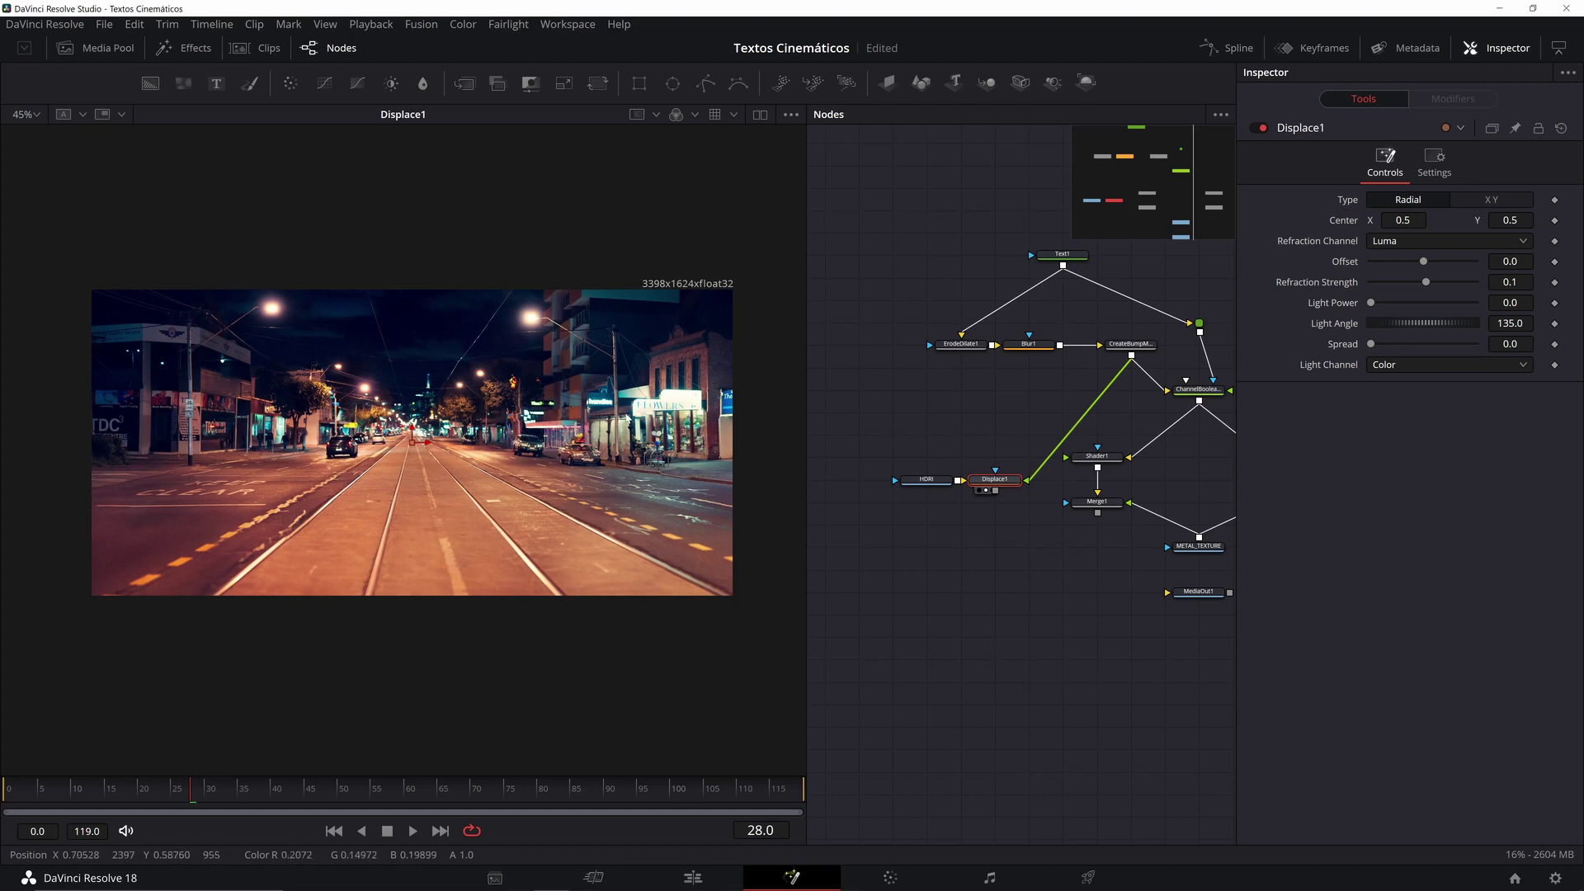
{"action": "left_click", "coordinate": [889, 426]}
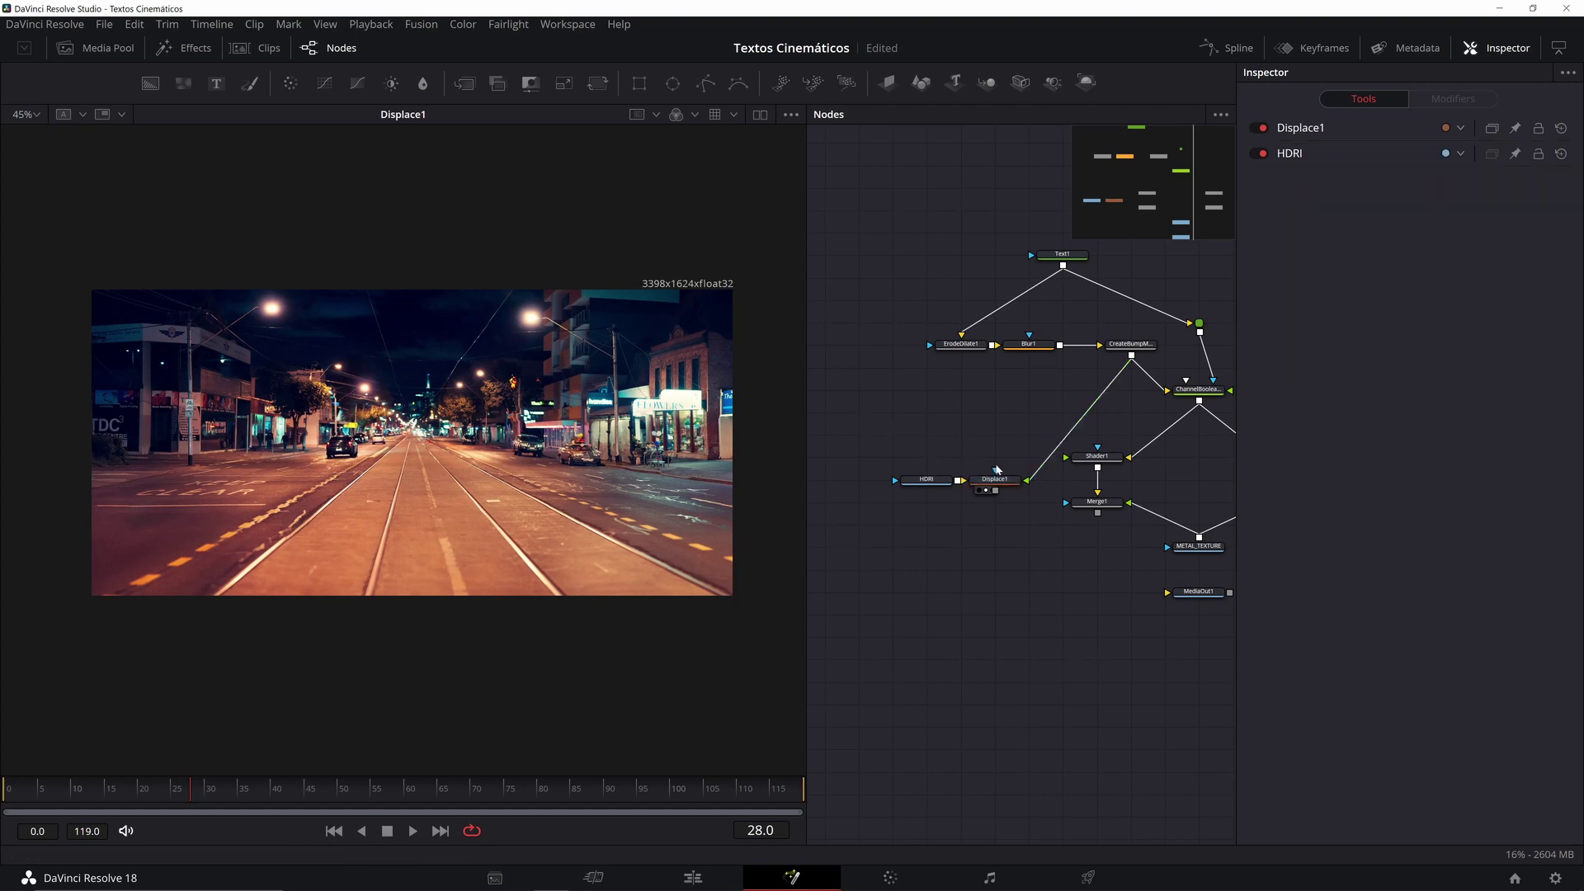
Step: Switch the Displace1 type to XY and set both X Refraction and Y Refraction to 0.1
{"action": "left_click", "coordinate": [1007, 479]}
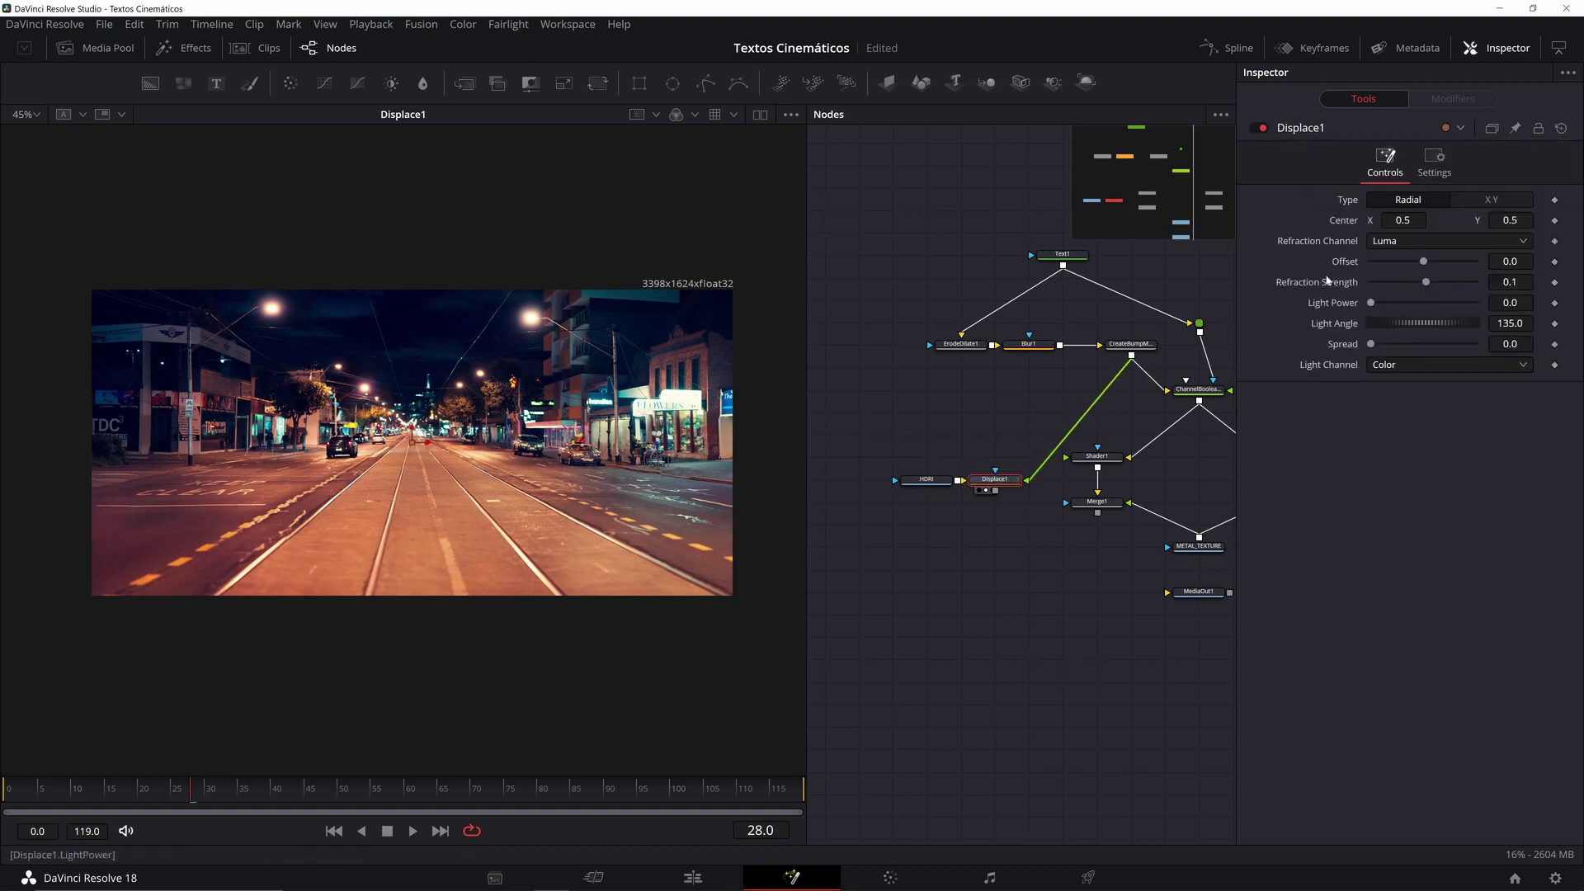
{"action": "left_click", "coordinate": [1491, 201]}
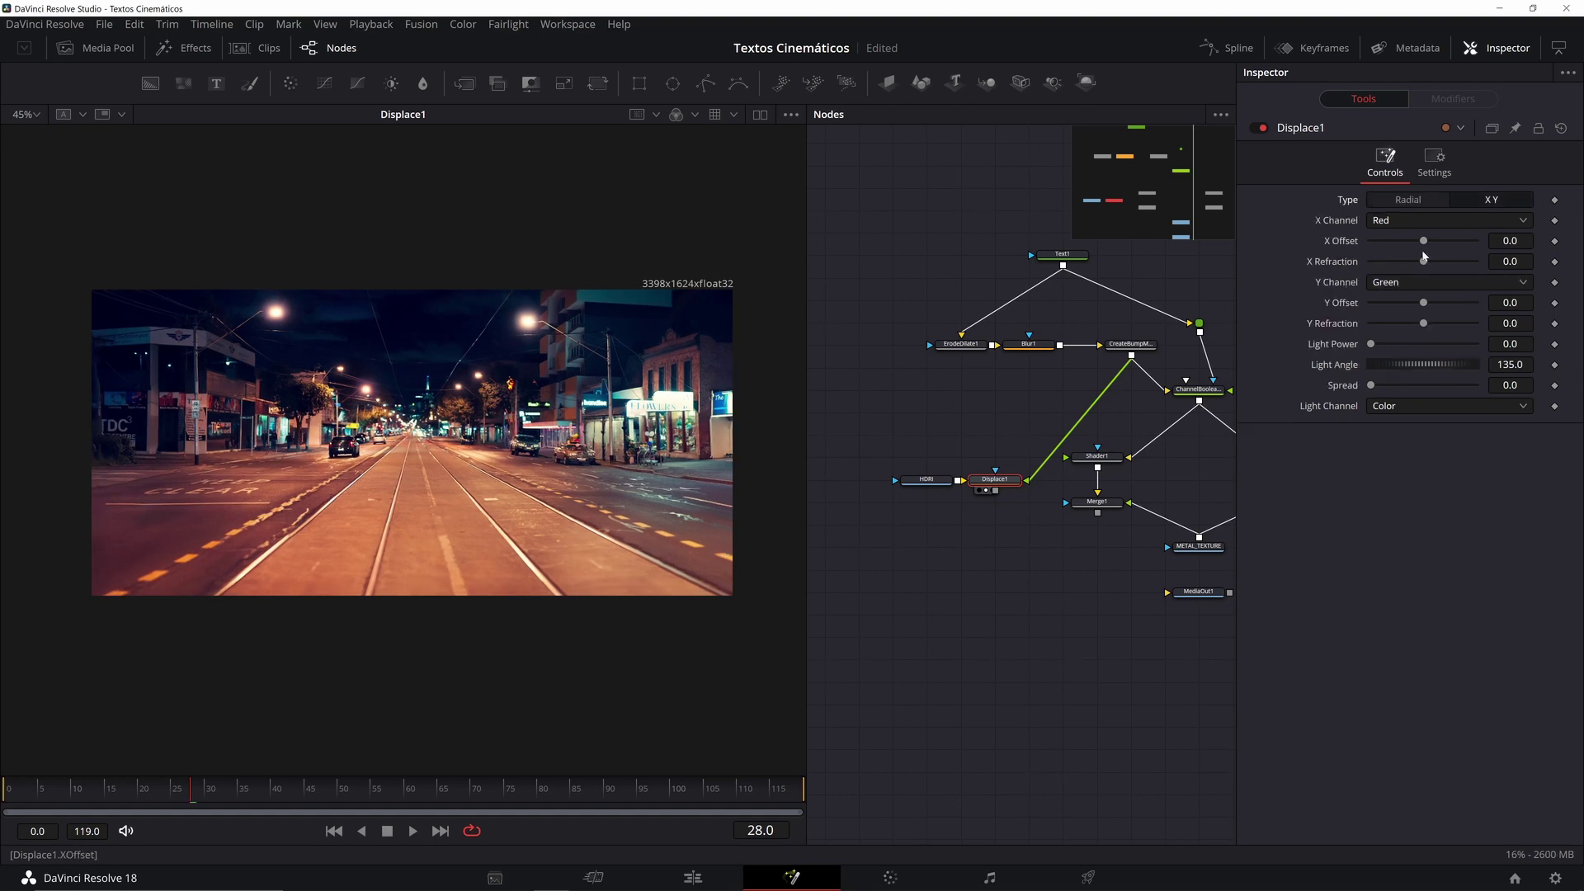
{"action": "left_click_drag", "start_coordinate": [1425, 263], "coordinate": [1490, 267]}
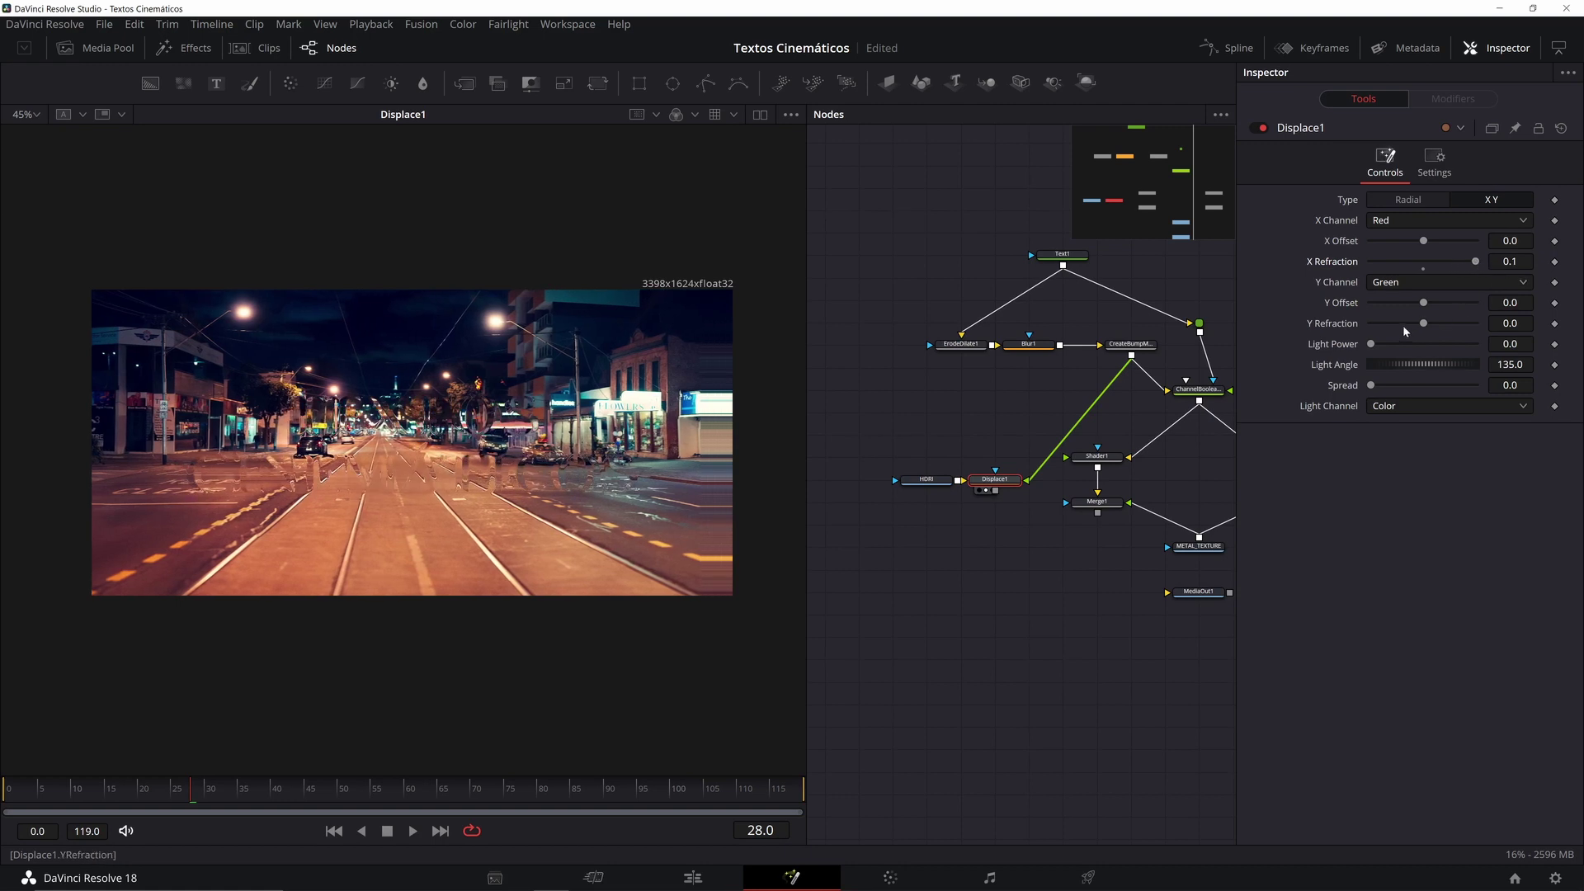
{"action": "left_click_drag", "start_coordinate": [1426, 324], "coordinate": [1495, 326]}
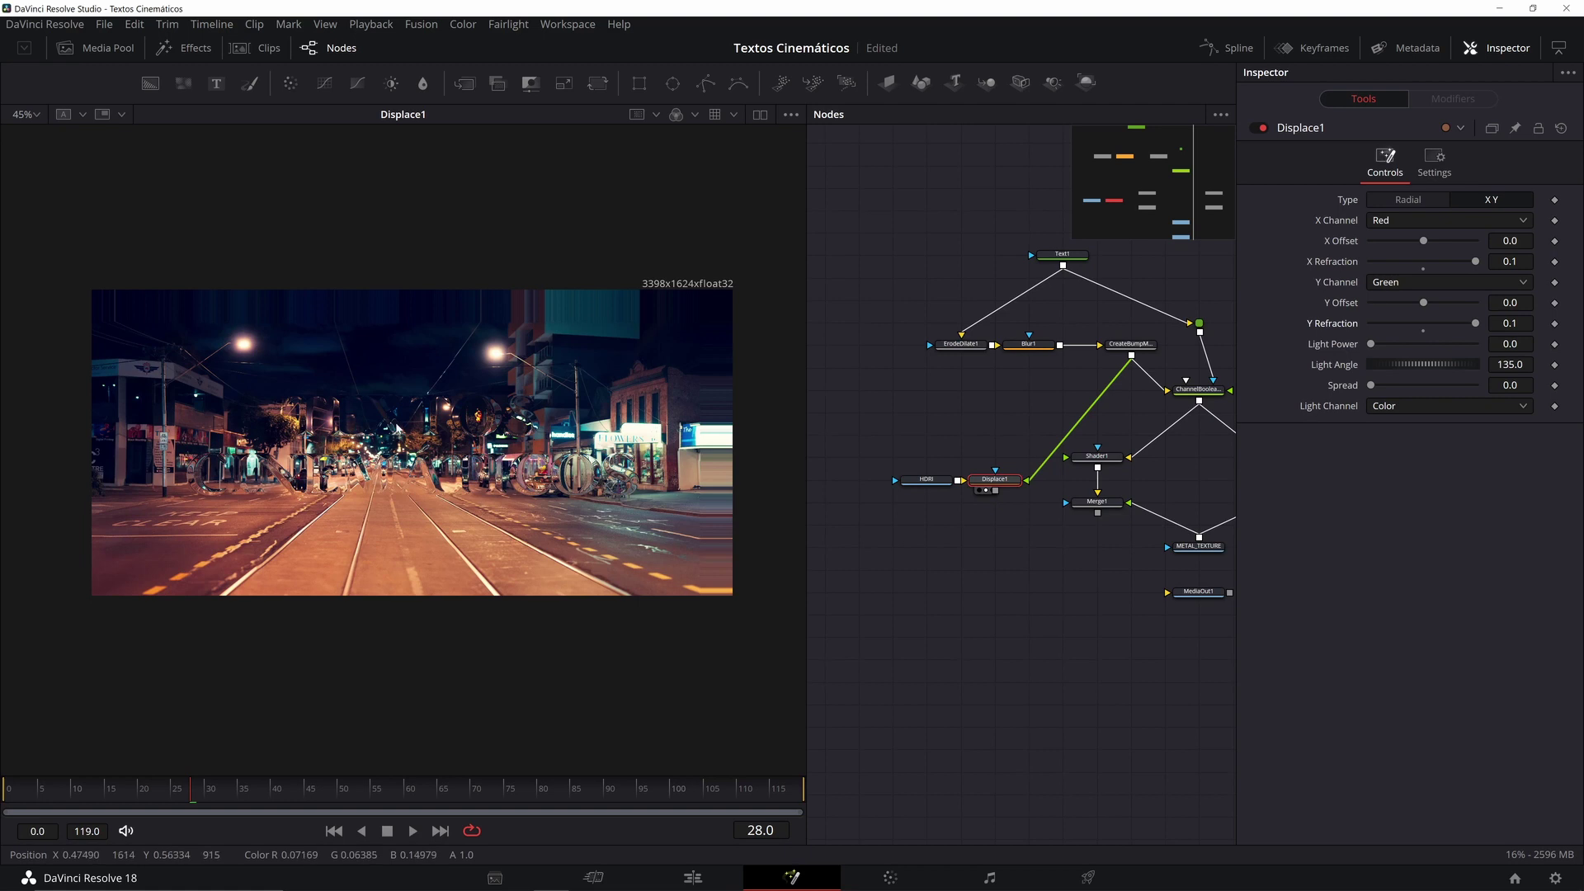
Step: Examine the displaced street image and the refraction in the title letters up close in the viewer
{"action": "scroll", "coordinate": [396, 428], "scroll_direction": "up", "scroll_amount": 3}
{"action": "scroll", "coordinate": [396, 429], "scroll_direction": "down", "scroll_amount": 3}
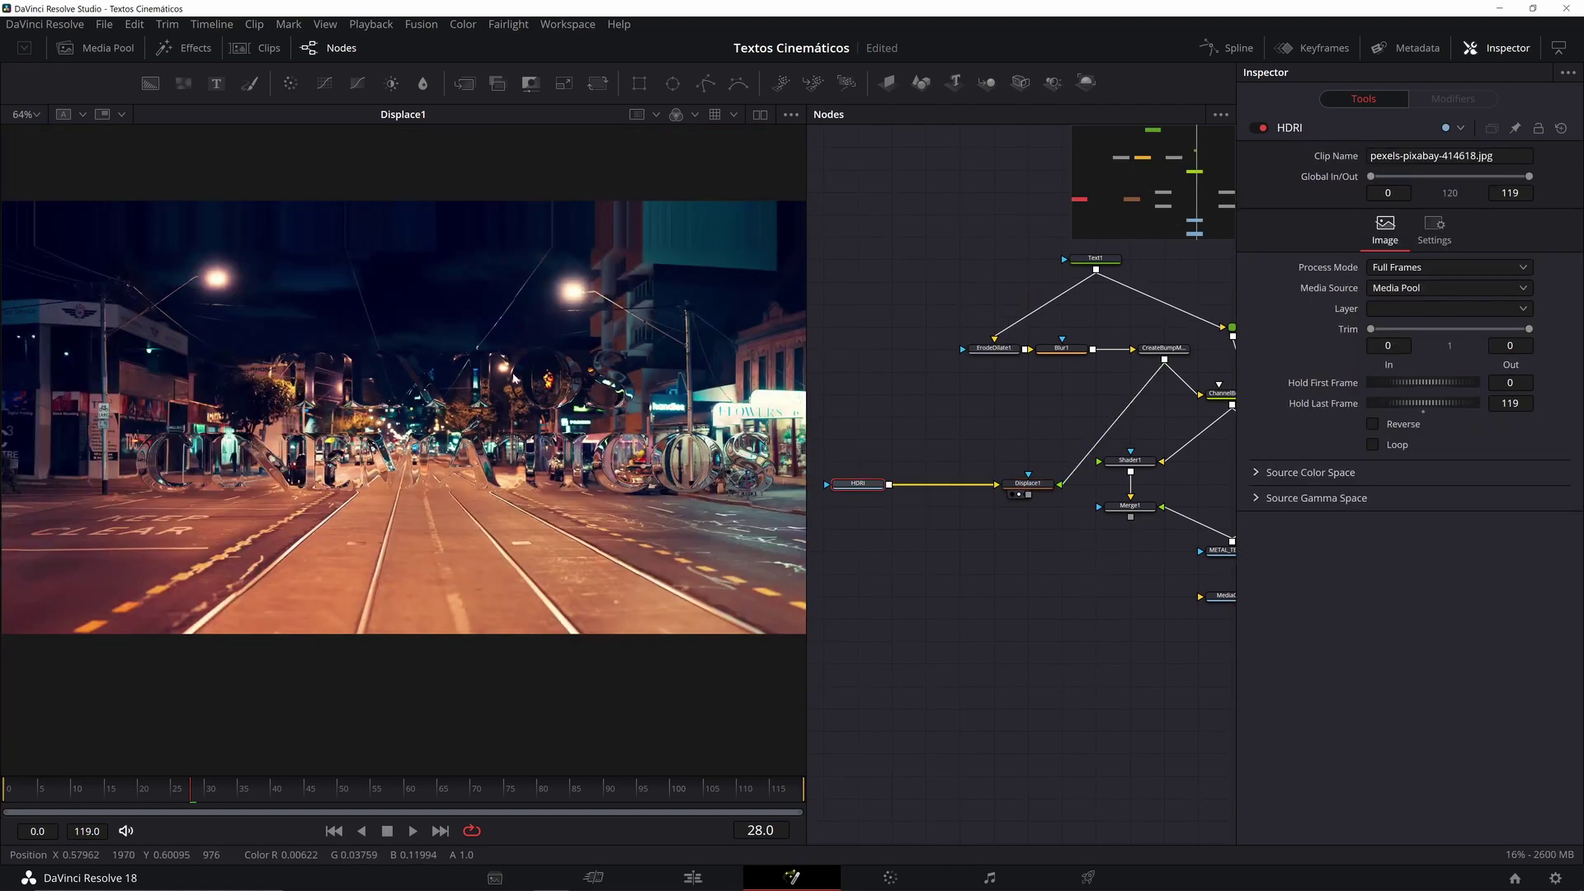
{"action": "scroll", "coordinate": [437, 360], "scroll_direction": "down", "scroll_amount": 1}
{"action": "scroll", "coordinate": [396, 373], "scroll_direction": "up", "scroll_amount": 7}
{"action": "scroll", "coordinate": [412, 382], "scroll_direction": "down", "scroll_amount": 5}
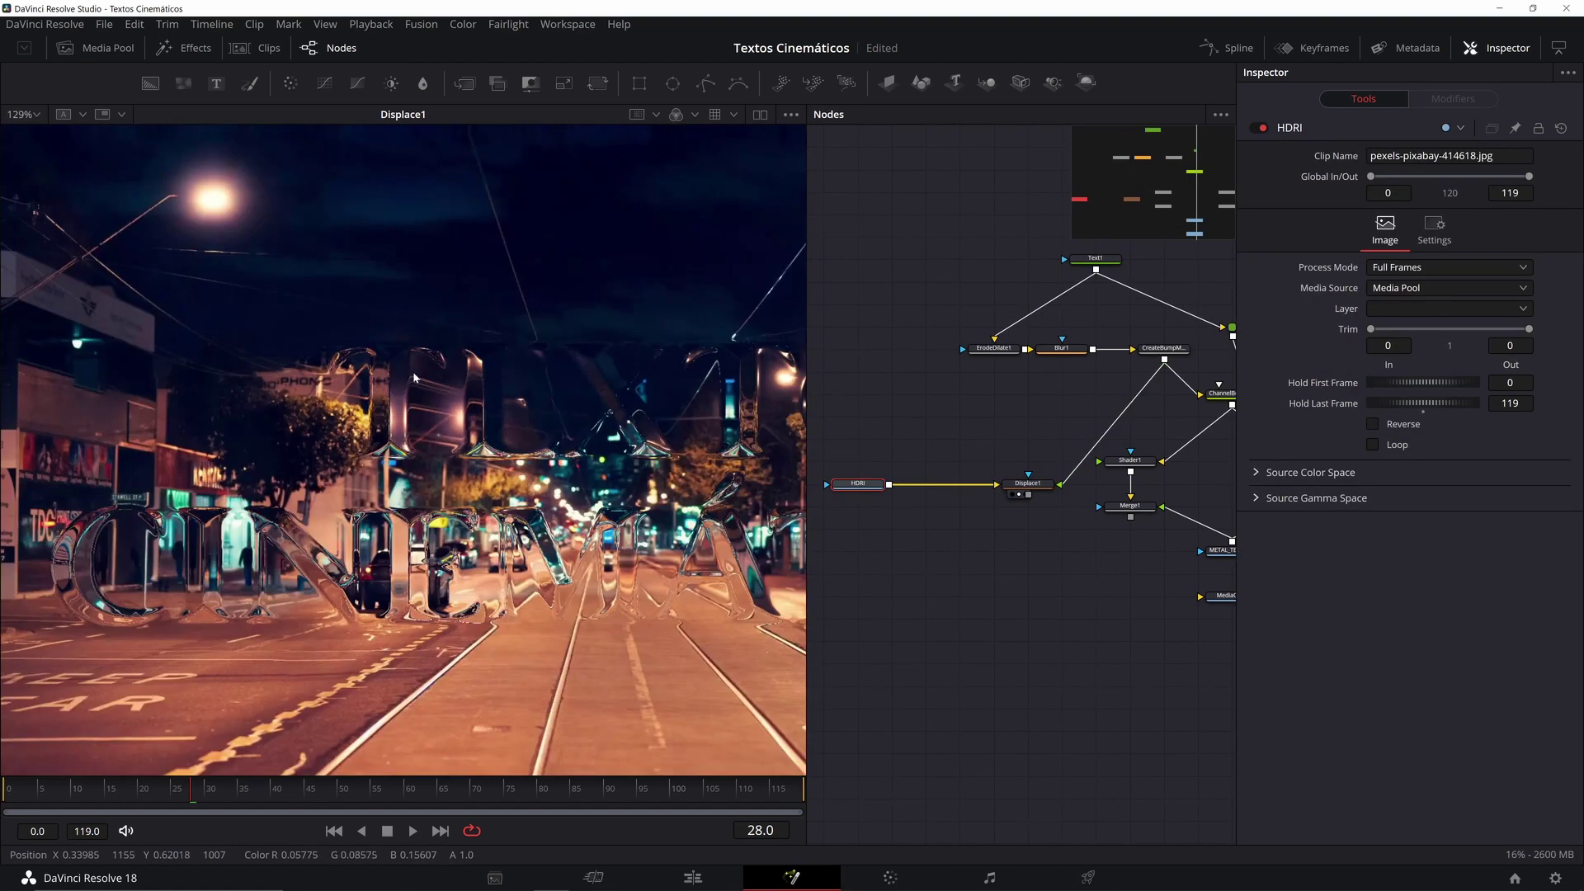
{"action": "left_click_drag", "start_coordinate": [624, 405], "coordinate": [496, 377]}
{"action": "left_click_drag", "start_coordinate": [632, 404], "coordinate": [455, 354]}
{"action": "scroll", "coordinate": [670, 435], "scroll_direction": "up", "scroll_amount": 6}
{"action": "scroll", "coordinate": [670, 436], "scroll_direction": "down", "scroll_amount": 10}
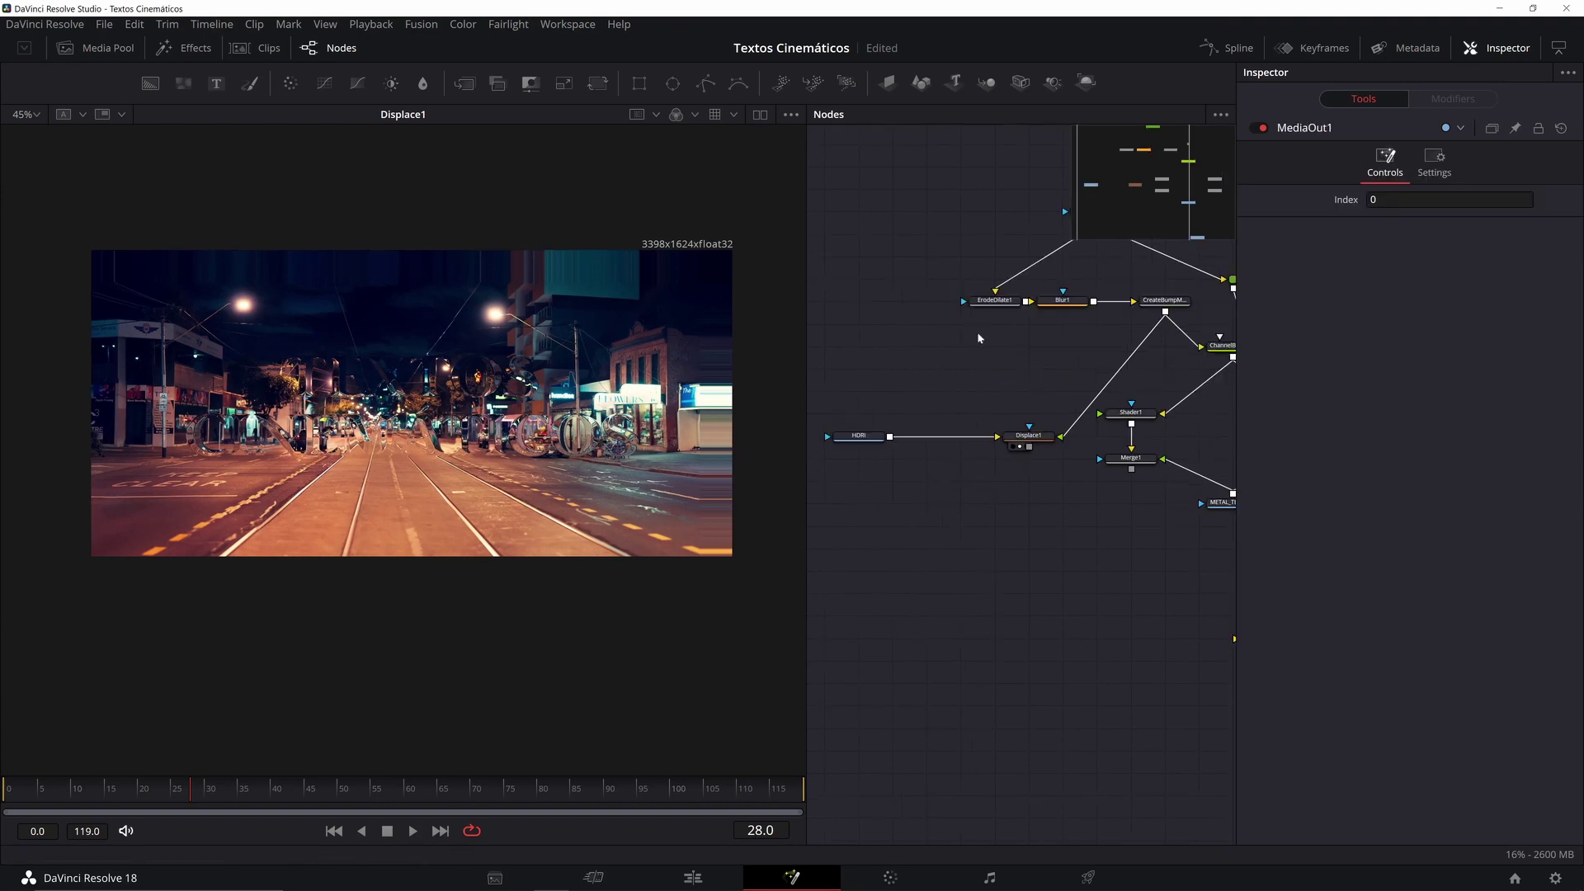
Step: Add a Channel Booleans node fed by the Displace1 output and place it below Displace1
{"action": "scroll", "coordinate": [401, 391], "scroll_direction": "up", "scroll_amount": 4}
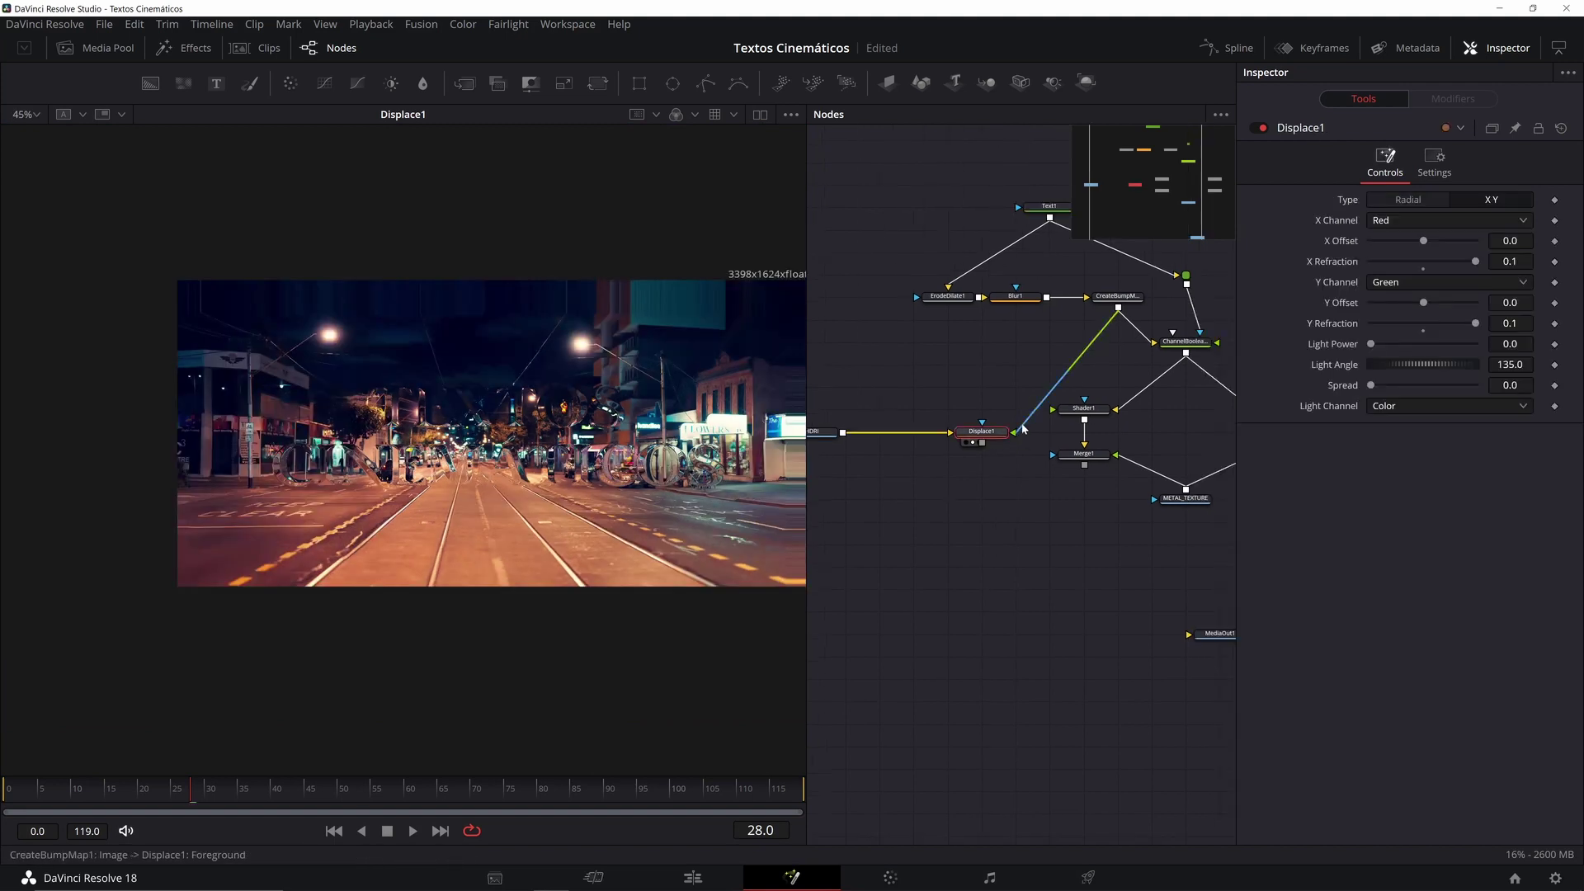
{"action": "key", "text": "shift+space"}
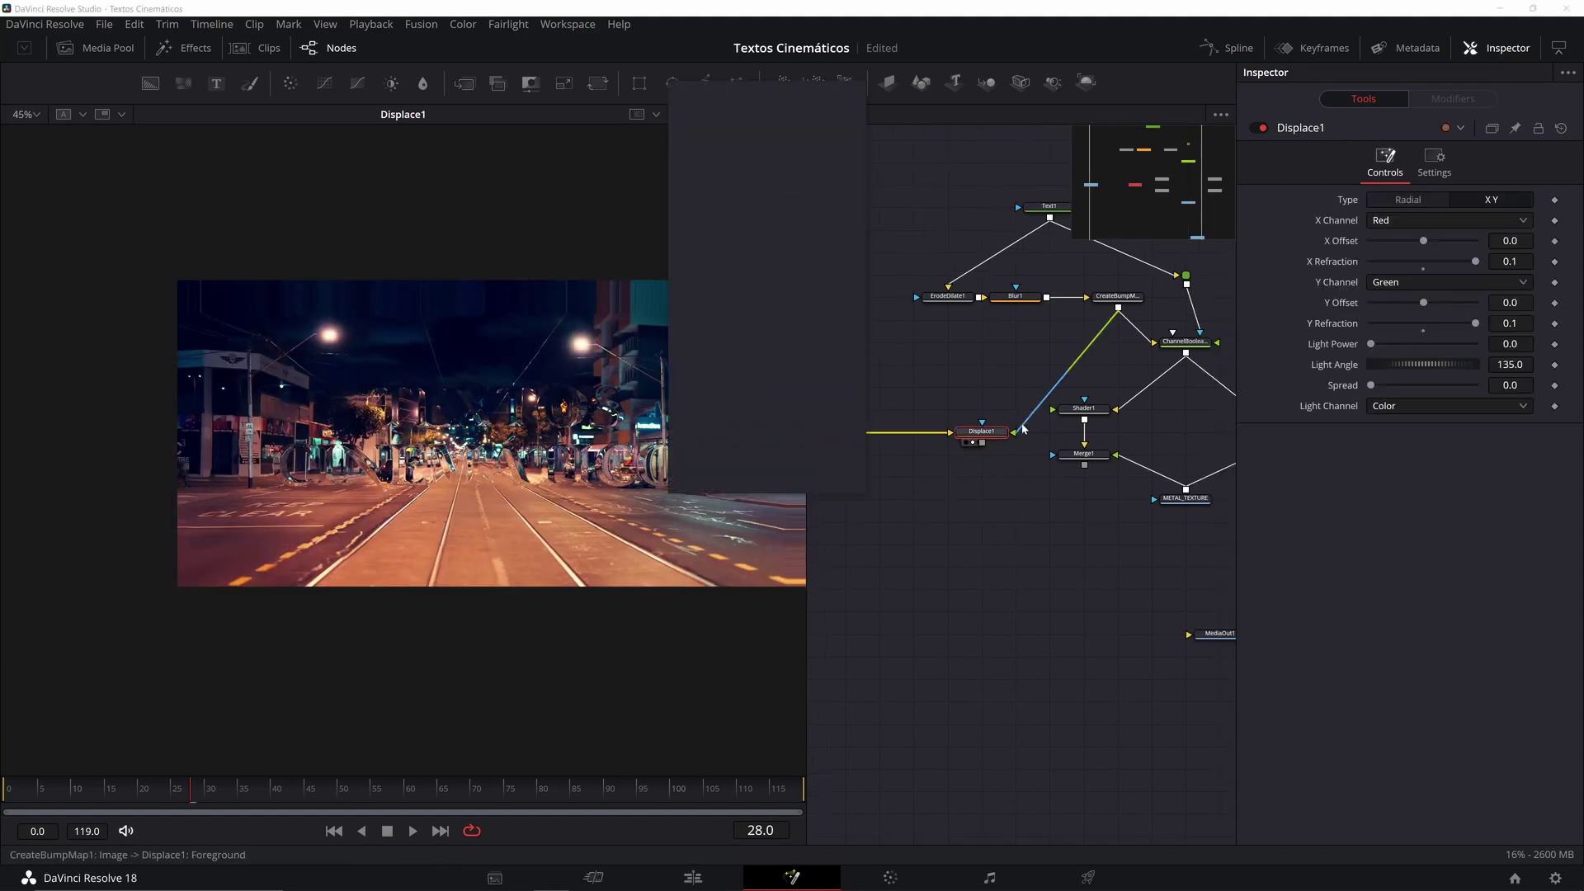
{"action": "type", "text": "blur"}
{"action": "key", "text": "BackSpace"}
{"action": "key", "text": "BackSpace"}
{"action": "key", "text": "BackSpace"}
{"action": "key", "text": "BackSpace"}
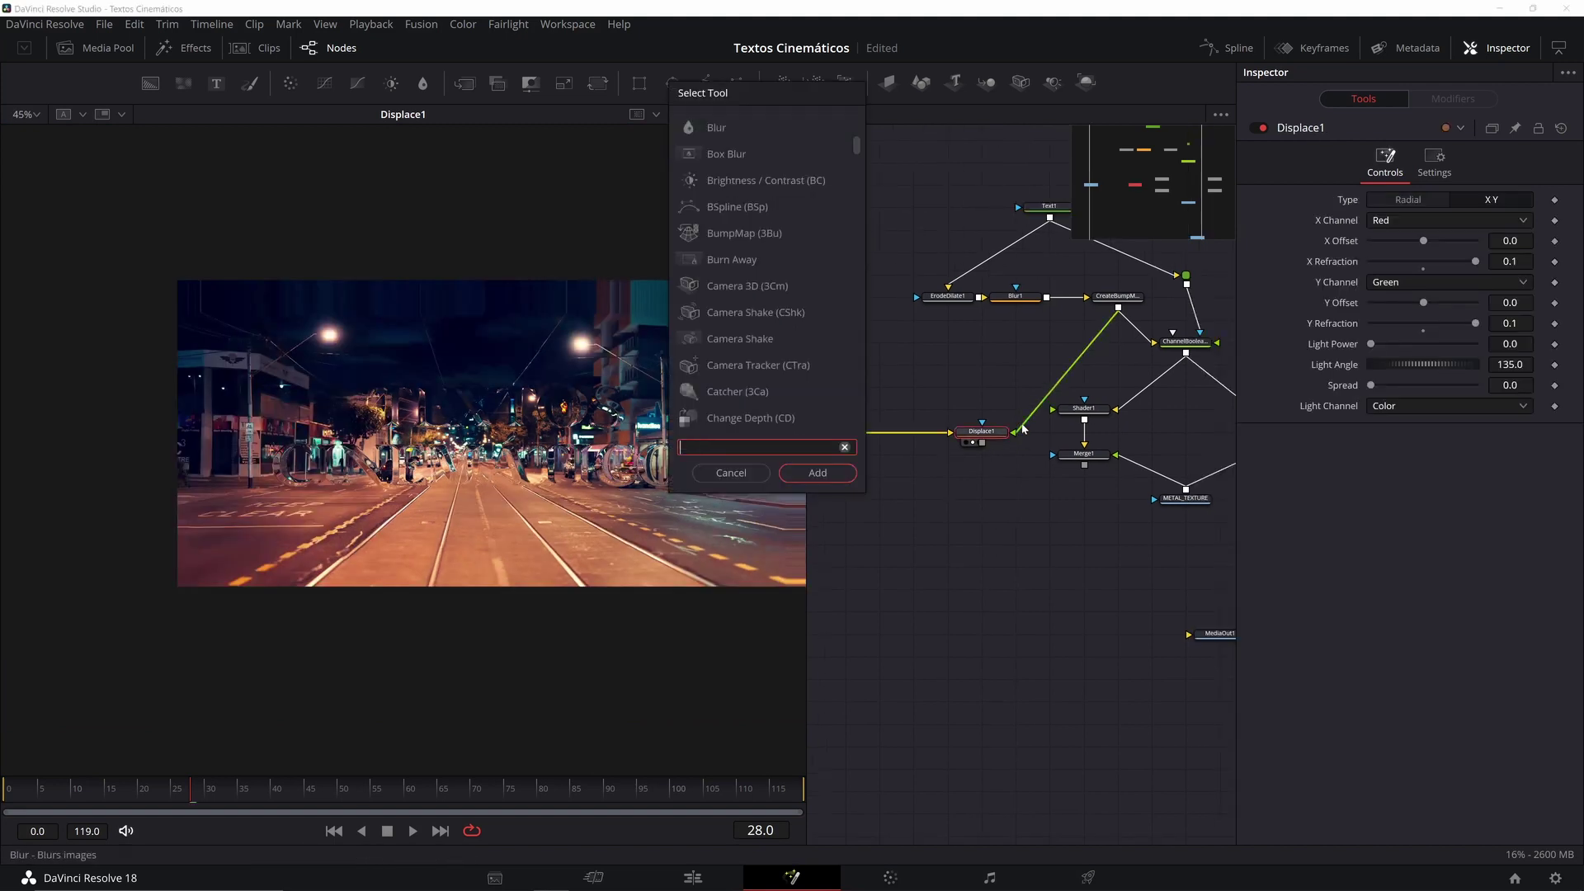
{"action": "type", "text": "chan"}
{"action": "key", "text": "Down"}
{"action": "key", "text": "Down"}
{"action": "key", "text": "Return"}
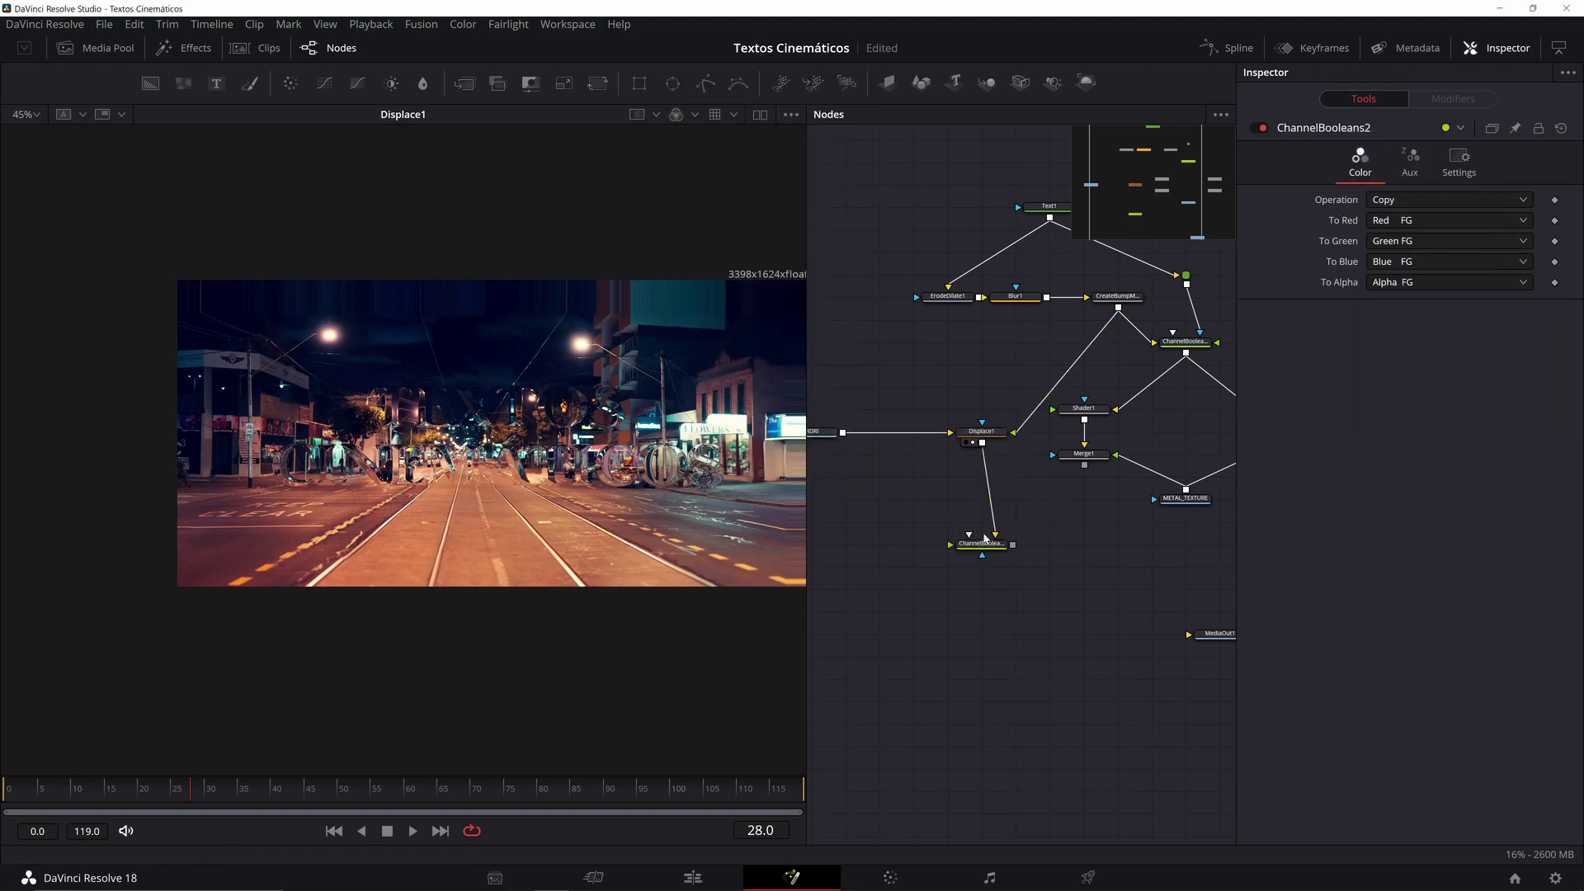
{"action": "left_click", "coordinate": [999, 548]}
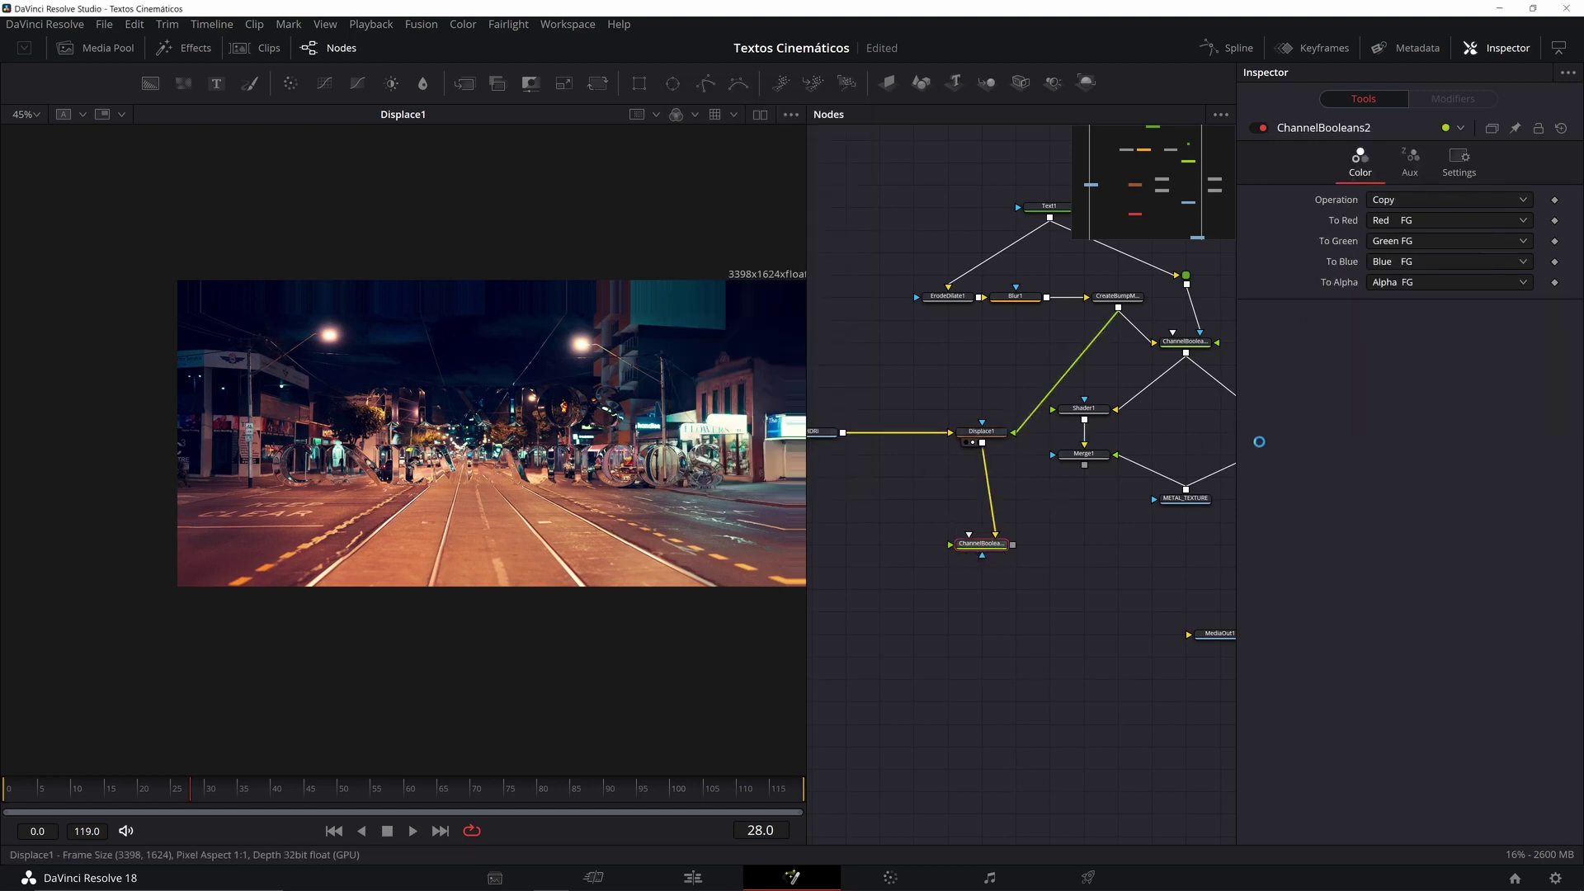
Step: Connect the Merge1 output to ChannelBooleans2 as its foreground and display ChannelBooleans2 in the viewer
{"action": "left_click", "coordinate": [1102, 414]}
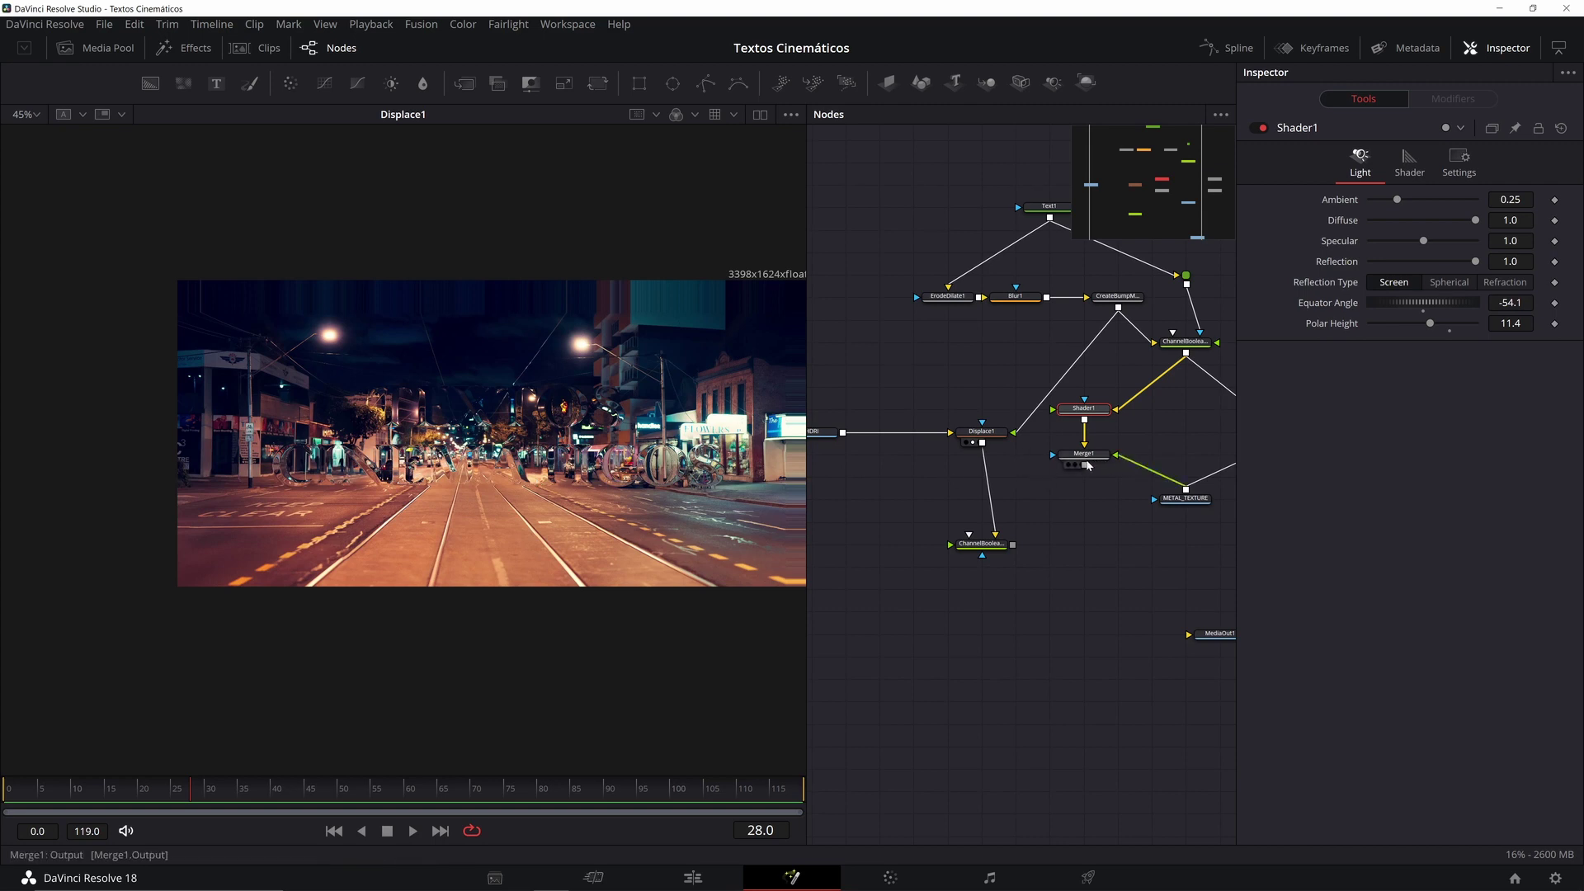
{"action": "left_click_drag", "start_coordinate": [1085, 467], "coordinate": [713, 419]}
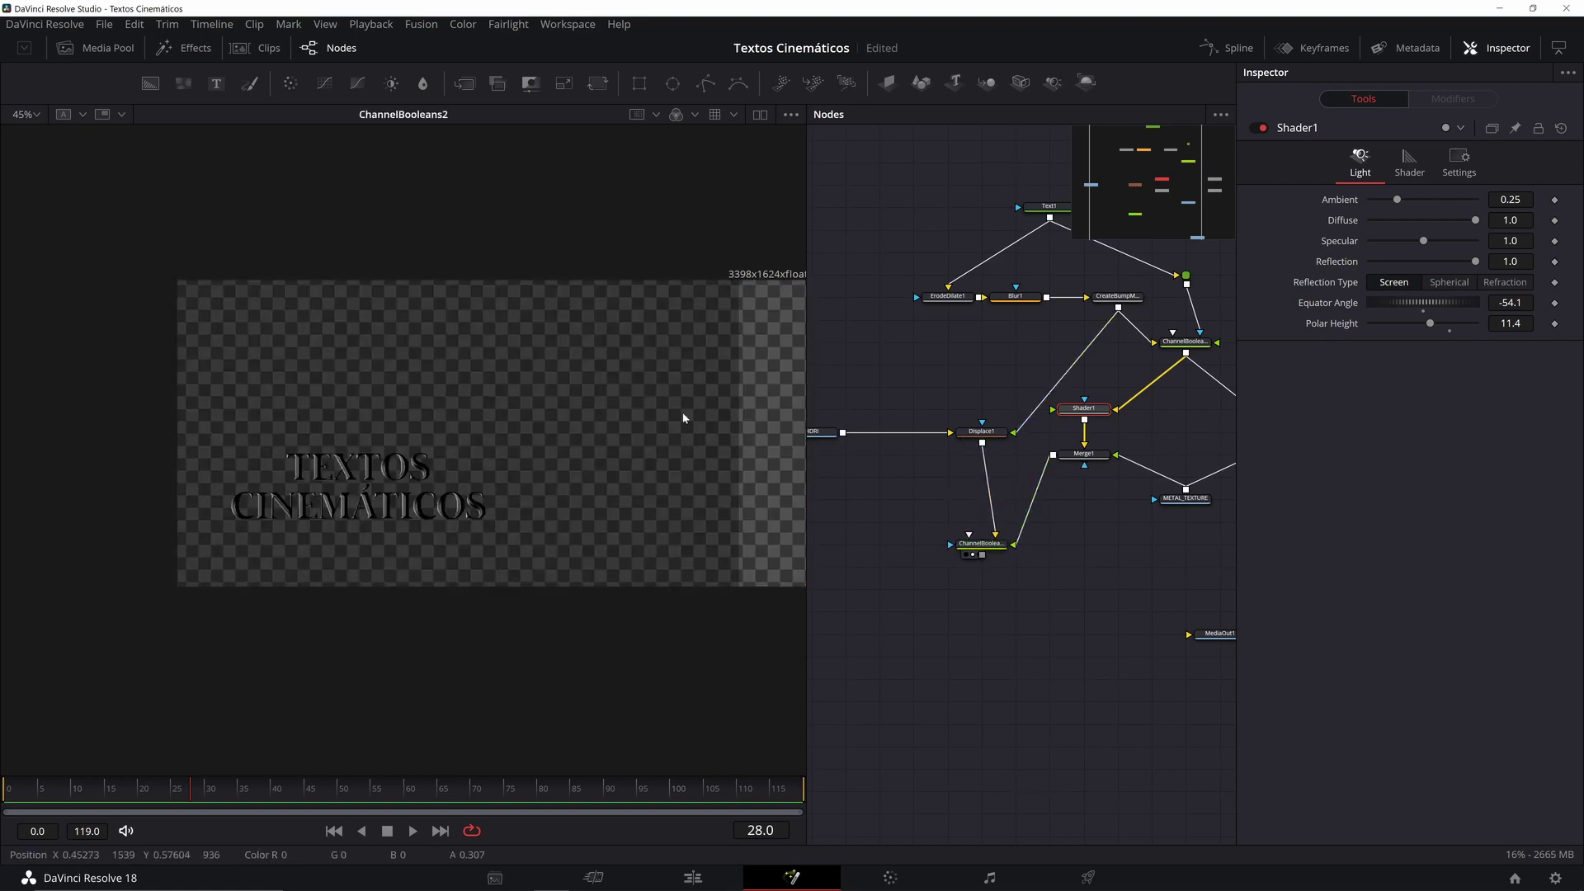
{"action": "left_click_drag", "start_coordinate": [708, 295], "coordinate": [635, 251]}
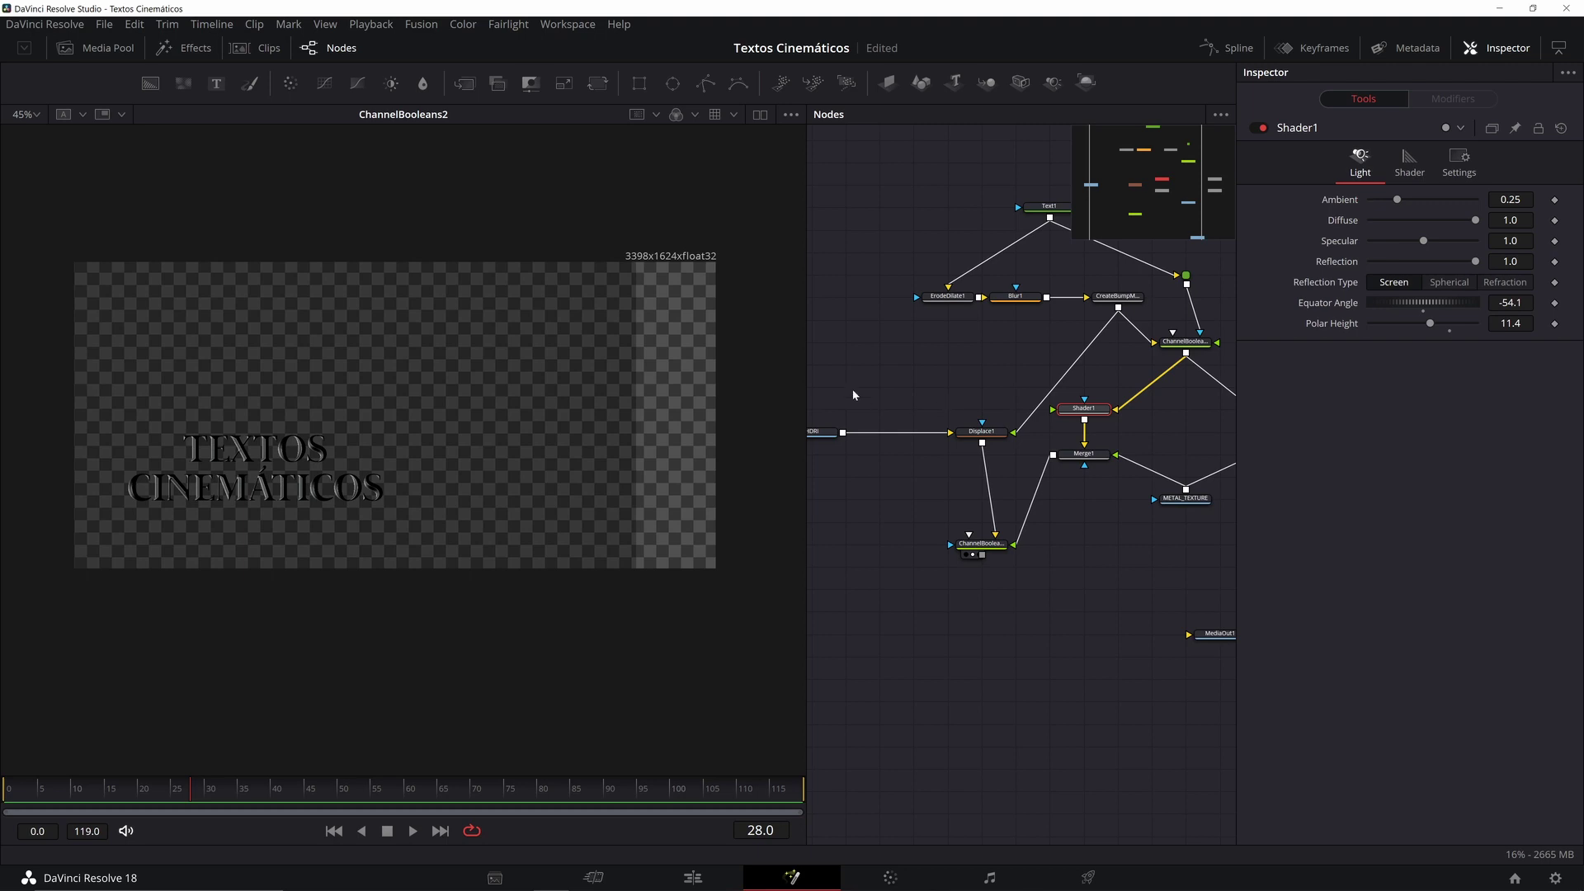
Step: Display the HDRI node in the viewer to check the image's resolution
{"action": "left_click_drag", "start_coordinate": [942, 392], "coordinate": [994, 373]}
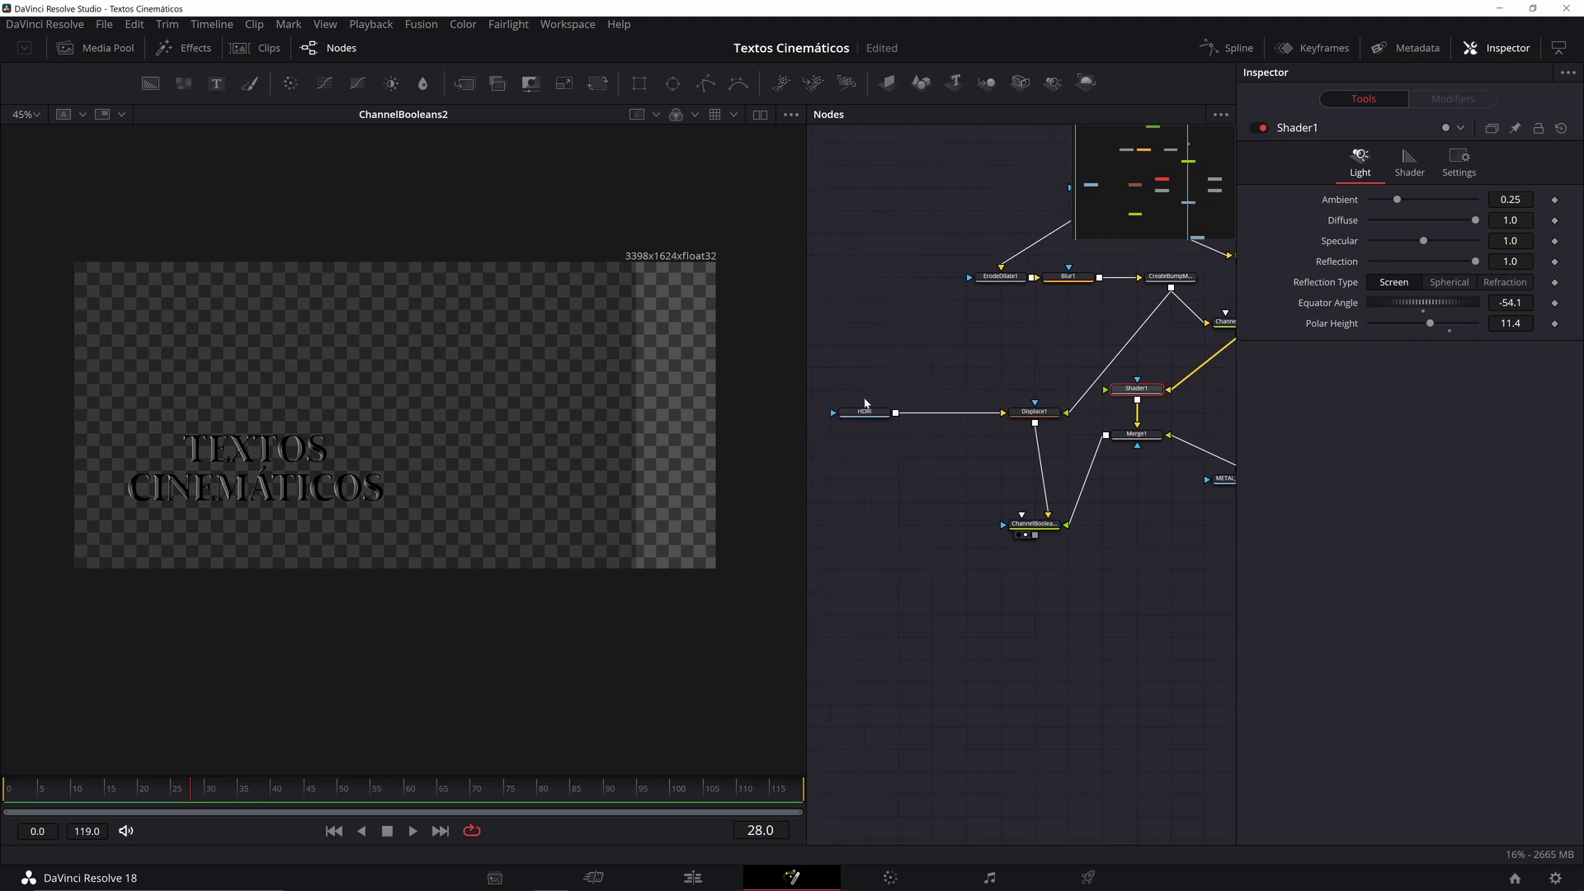
{"action": "left_click_drag", "start_coordinate": [873, 414], "coordinate": [564, 391]}
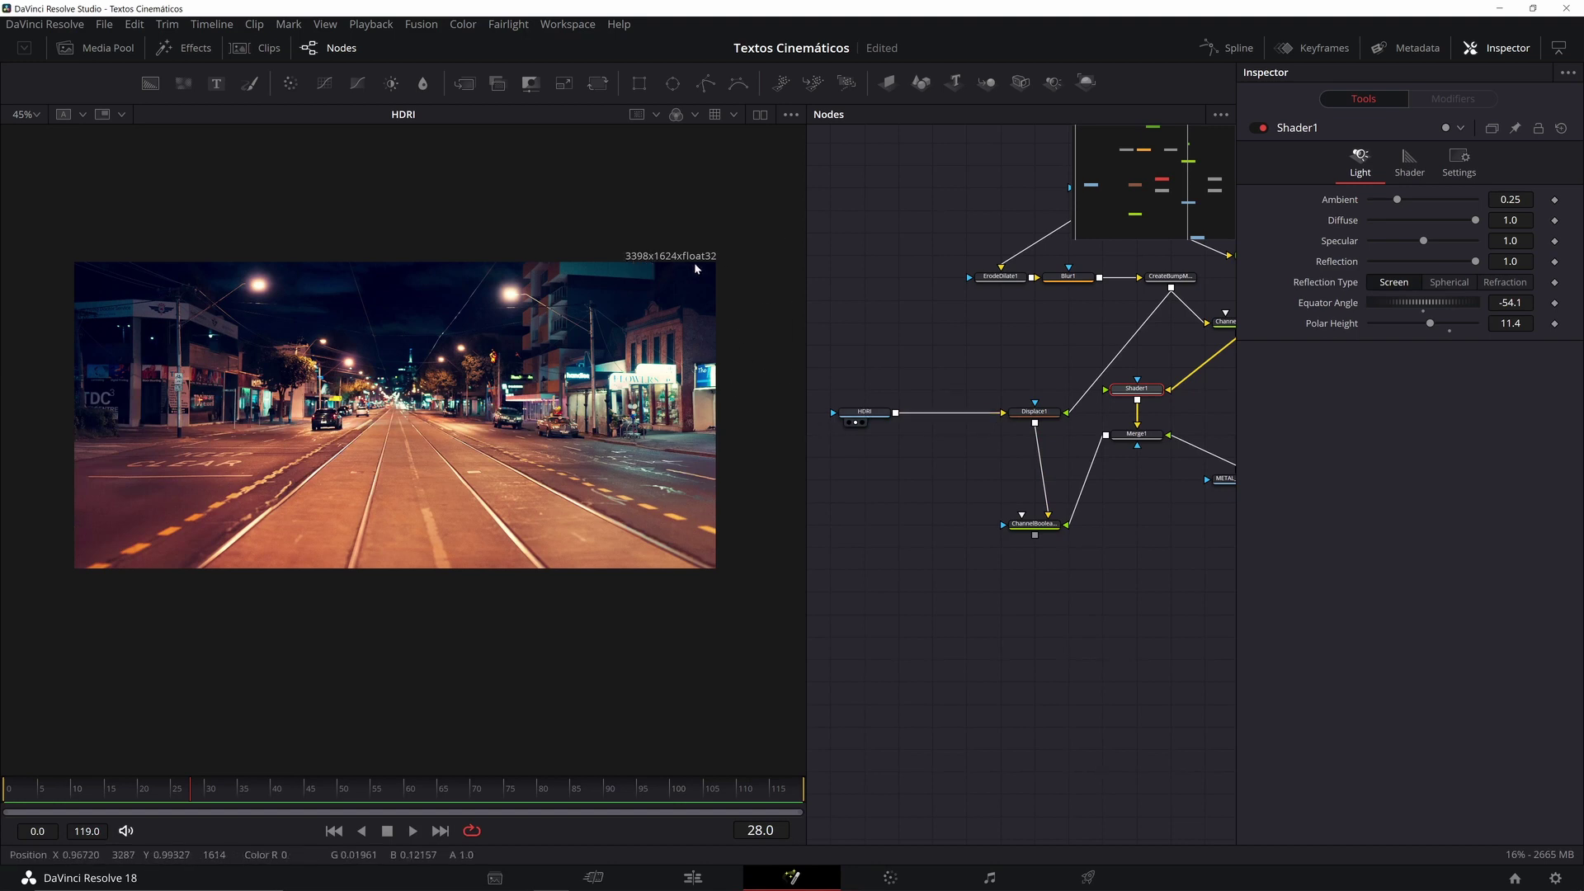
{"action": "left_click", "coordinate": [872, 411]}
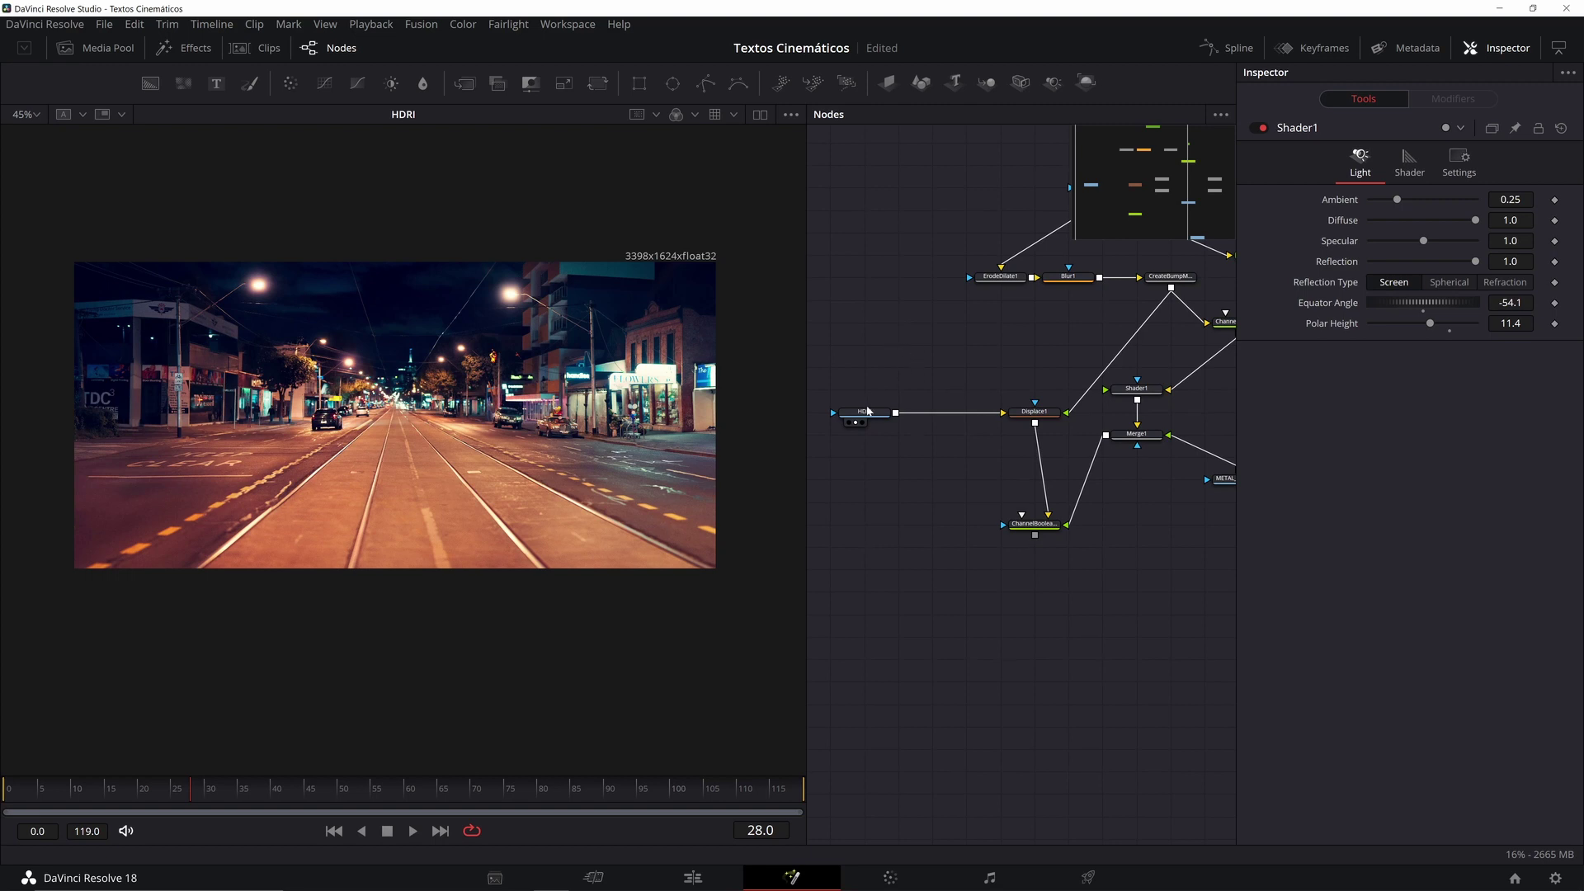
Step: Insert a Resize node between HDRI and Displace1 and display its output in the viewer
{"action": "left_click", "coordinate": [871, 412]}
{"action": "key", "text": "shift+space"}
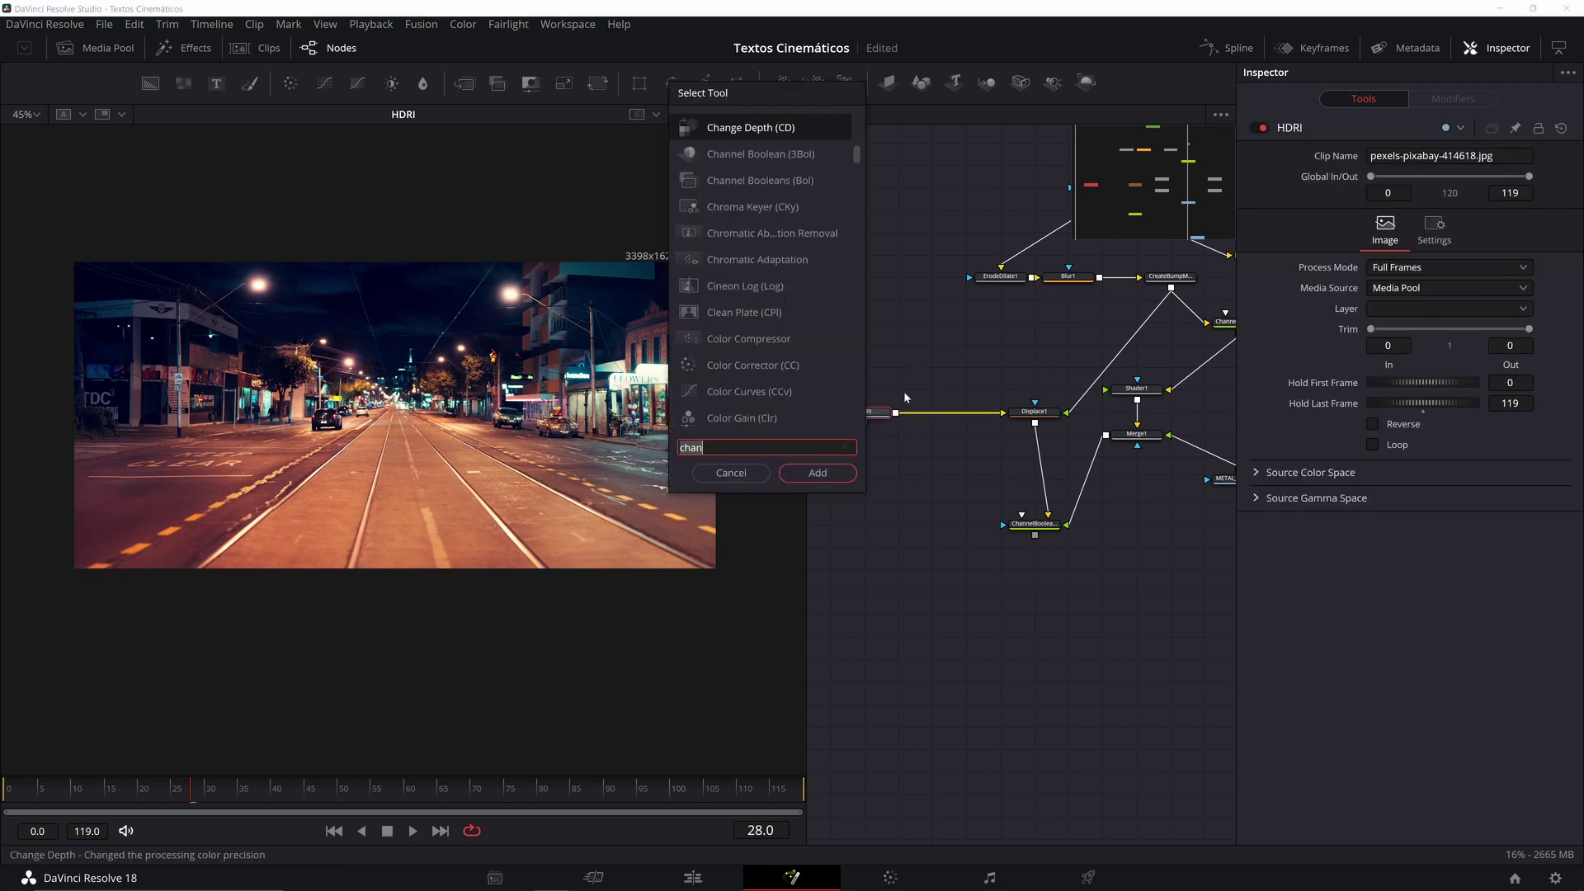
{"action": "type", "text": "resize"}
{"action": "key", "text": "Return"}
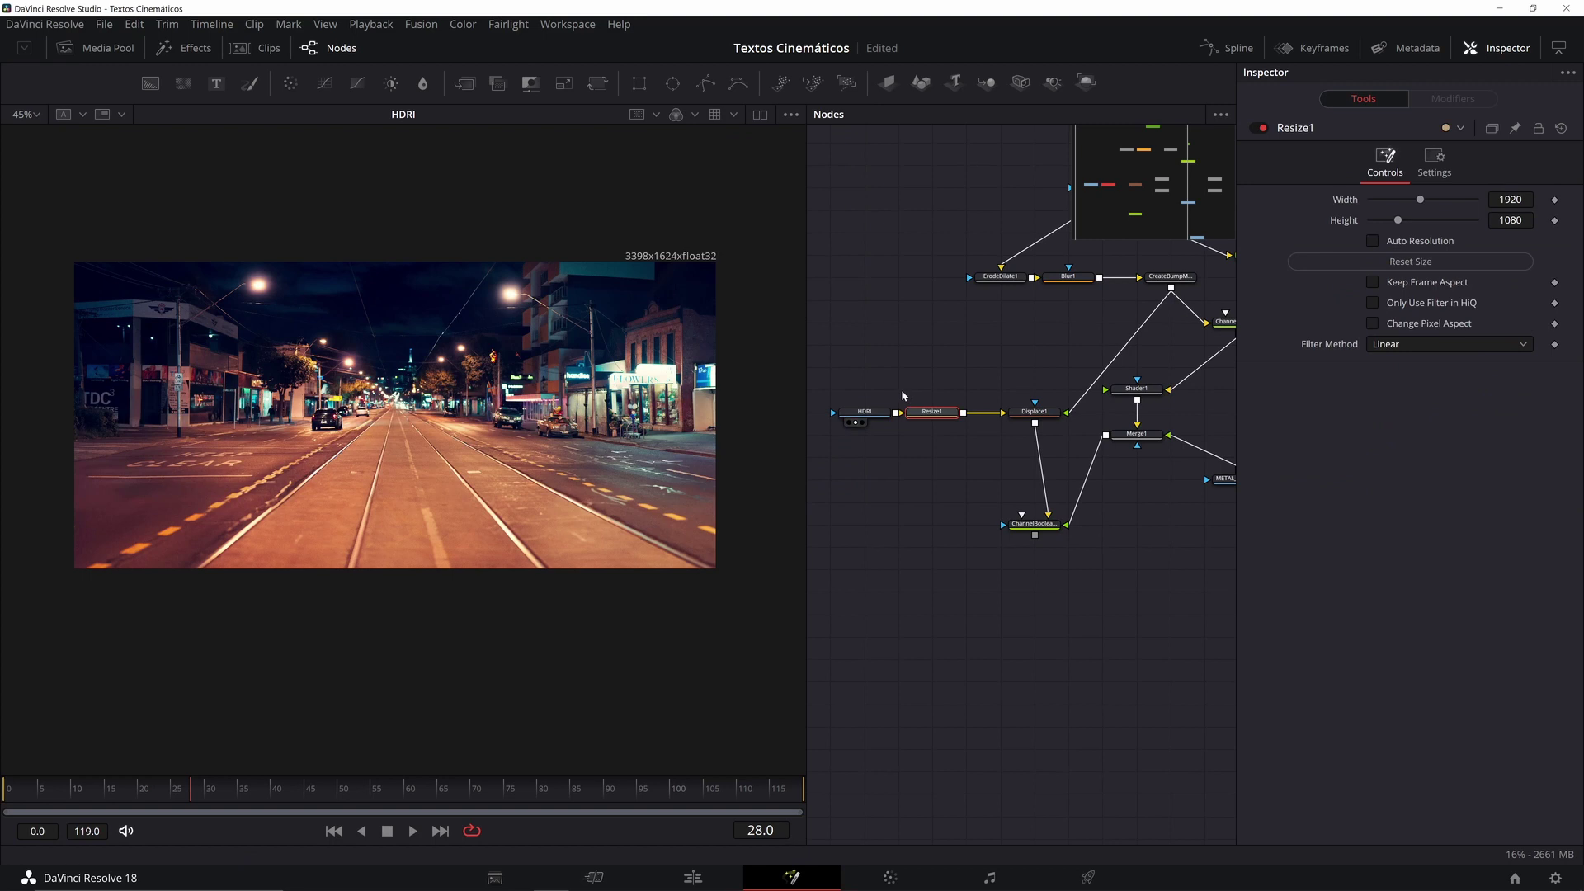
{"action": "left_click_drag", "start_coordinate": [520, 346], "coordinate": [525, 345]}
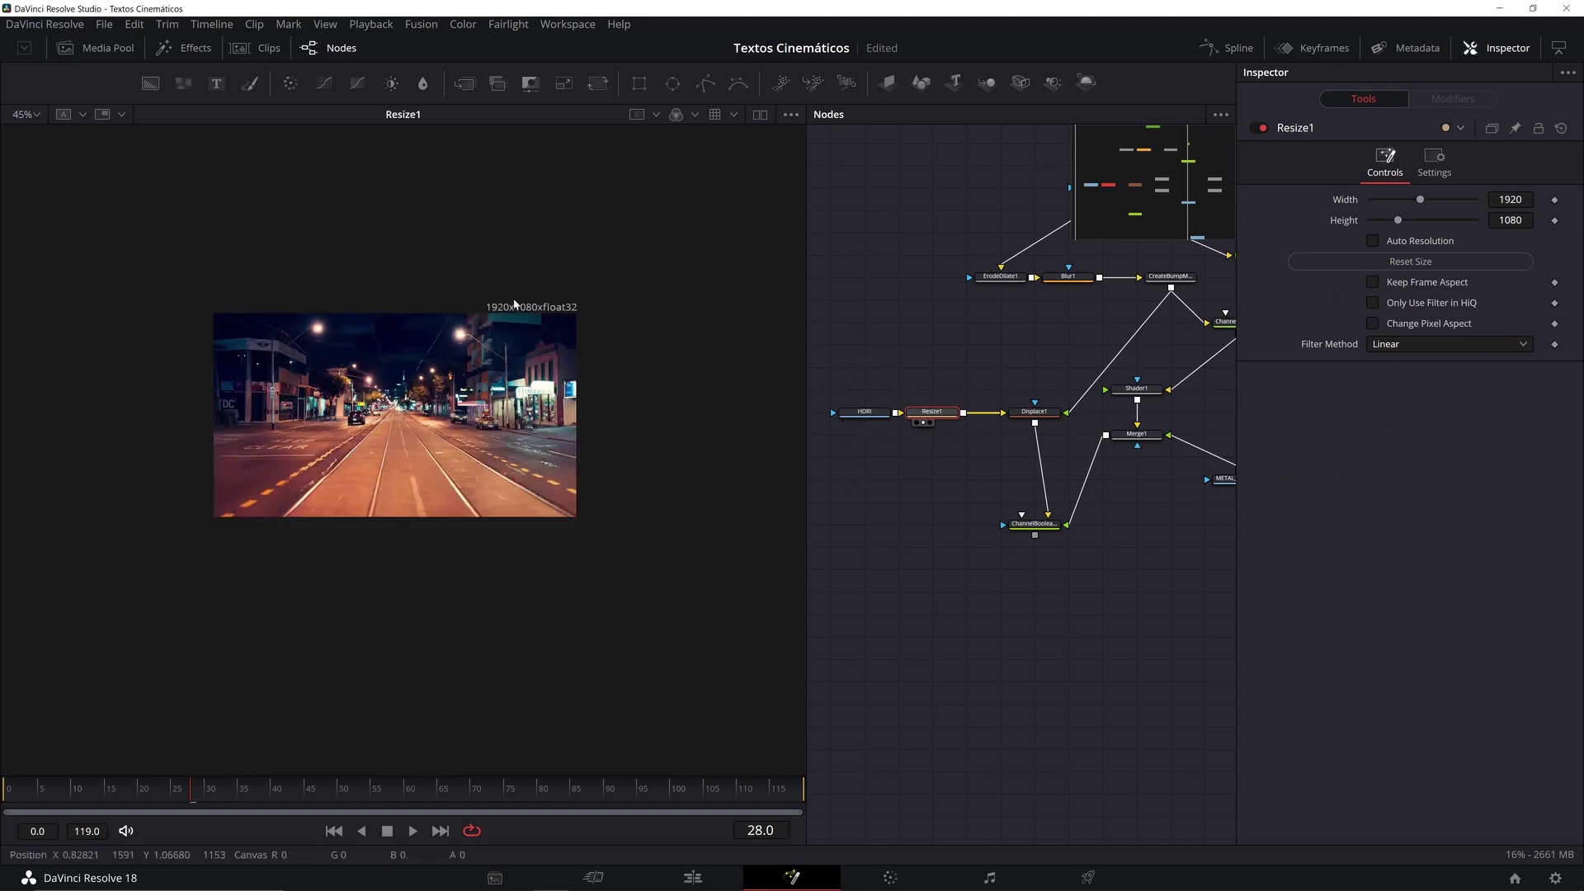
{"action": "scroll", "coordinate": [514, 301], "scroll_direction": "up", "scroll_amount": 4}
{"action": "scroll", "coordinate": [552, 354], "scroll_direction": "down", "scroll_amount": 4}
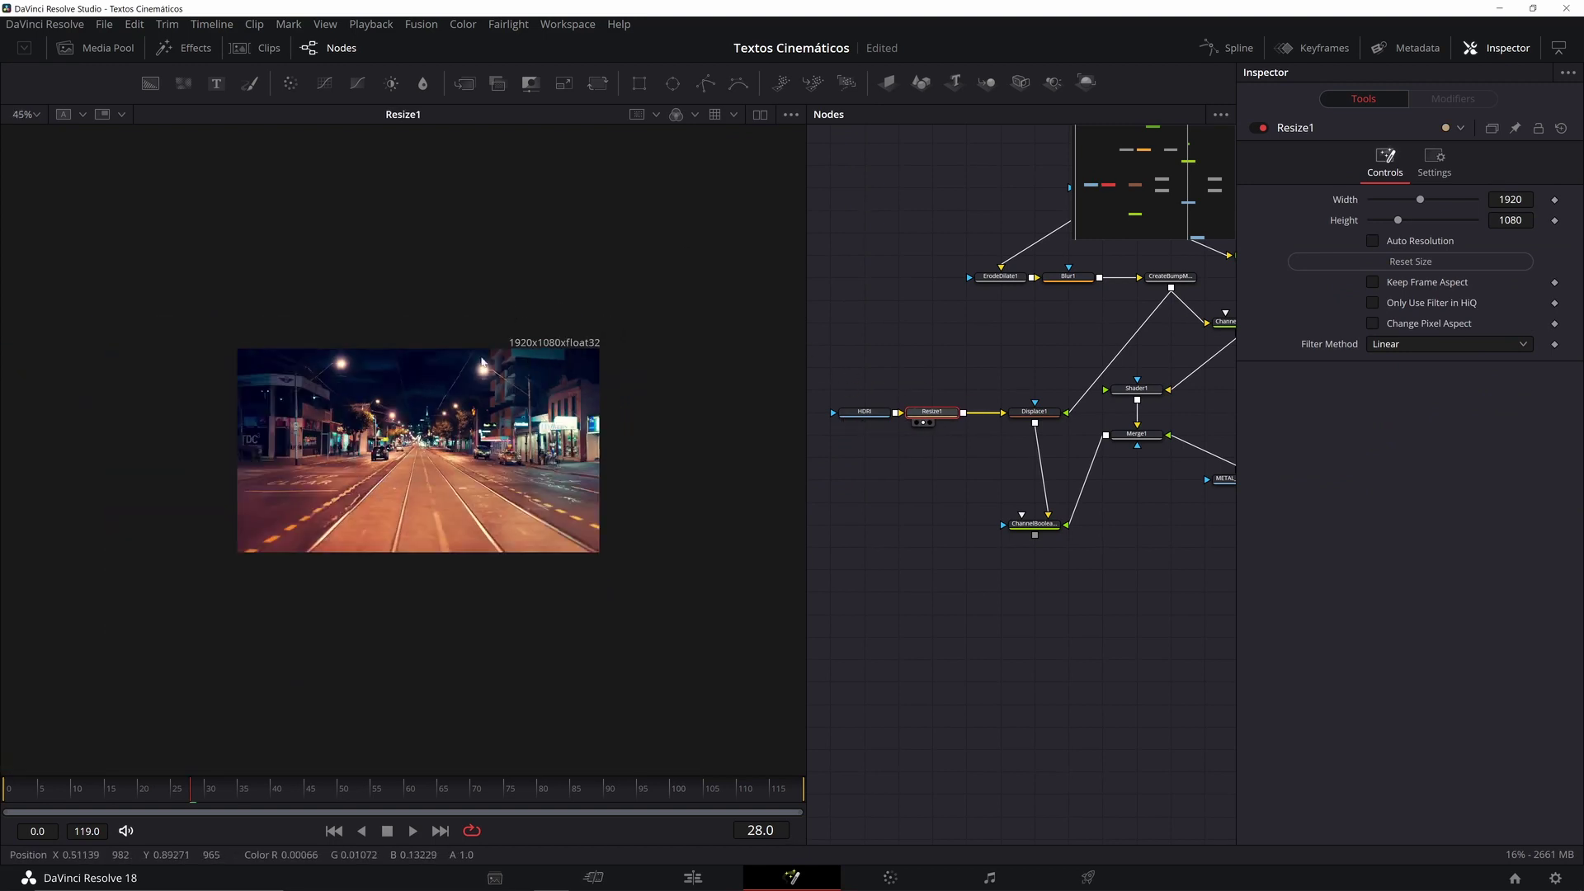
{"action": "scroll", "coordinate": [456, 423], "scroll_direction": "up", "scroll_amount": 1}
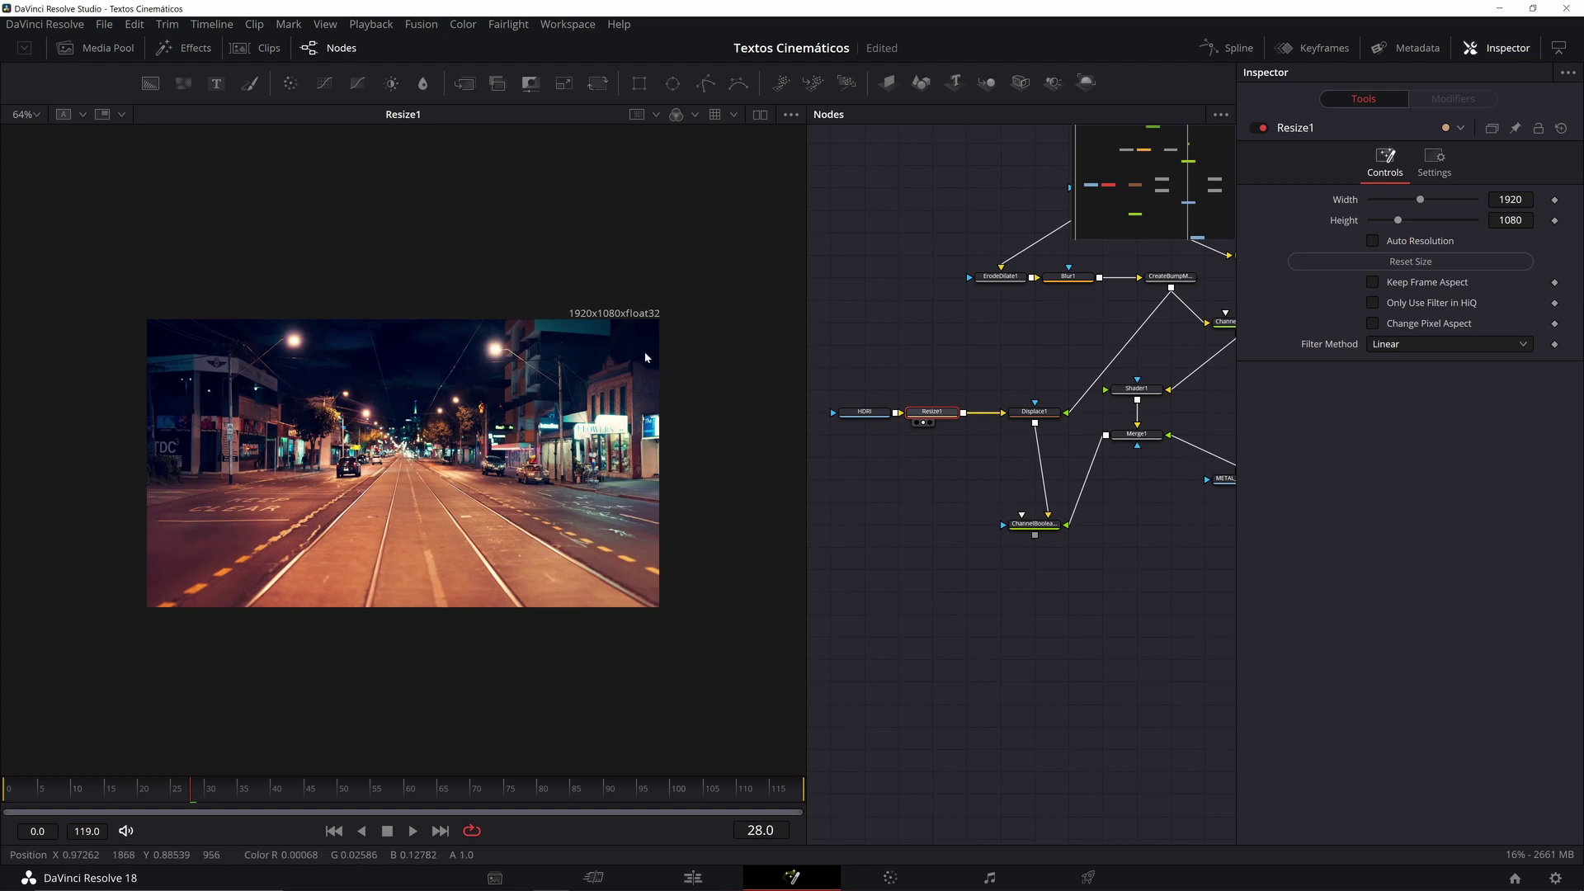
{"action": "left_click", "coordinate": [913, 383]}
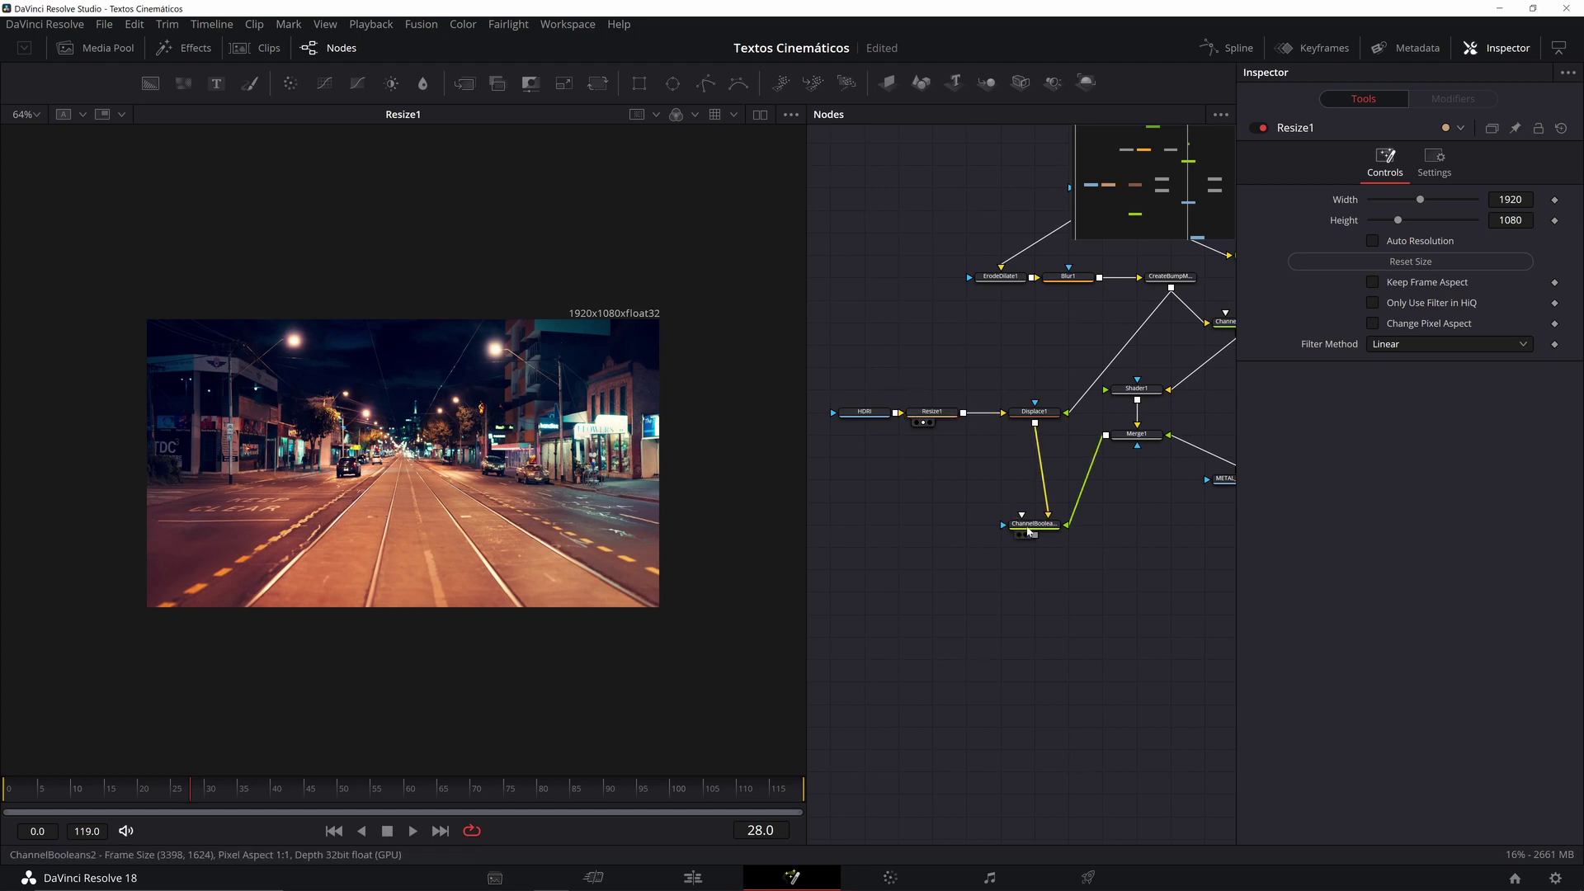
Step: Display ChannelBooleans2 in the viewer and check the title's framing
{"action": "left_click", "coordinate": [1025, 535]}
{"action": "scroll", "coordinate": [439, 420], "scroll_direction": "up", "scroll_amount": 5}
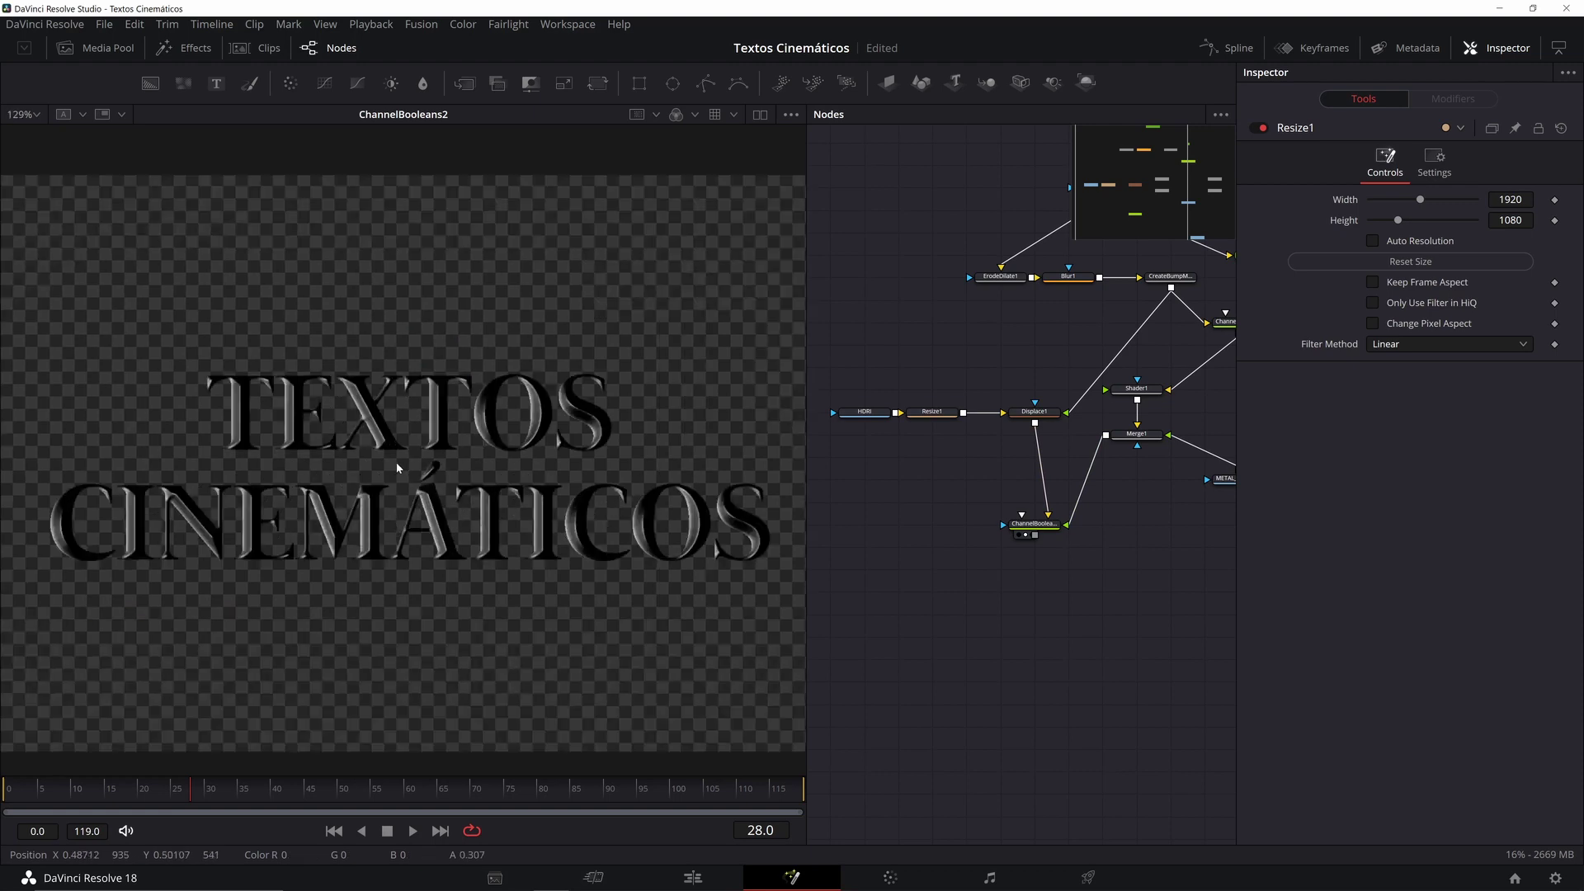
{"action": "scroll", "coordinate": [545, 438], "scroll_direction": "down", "scroll_amount": 2}
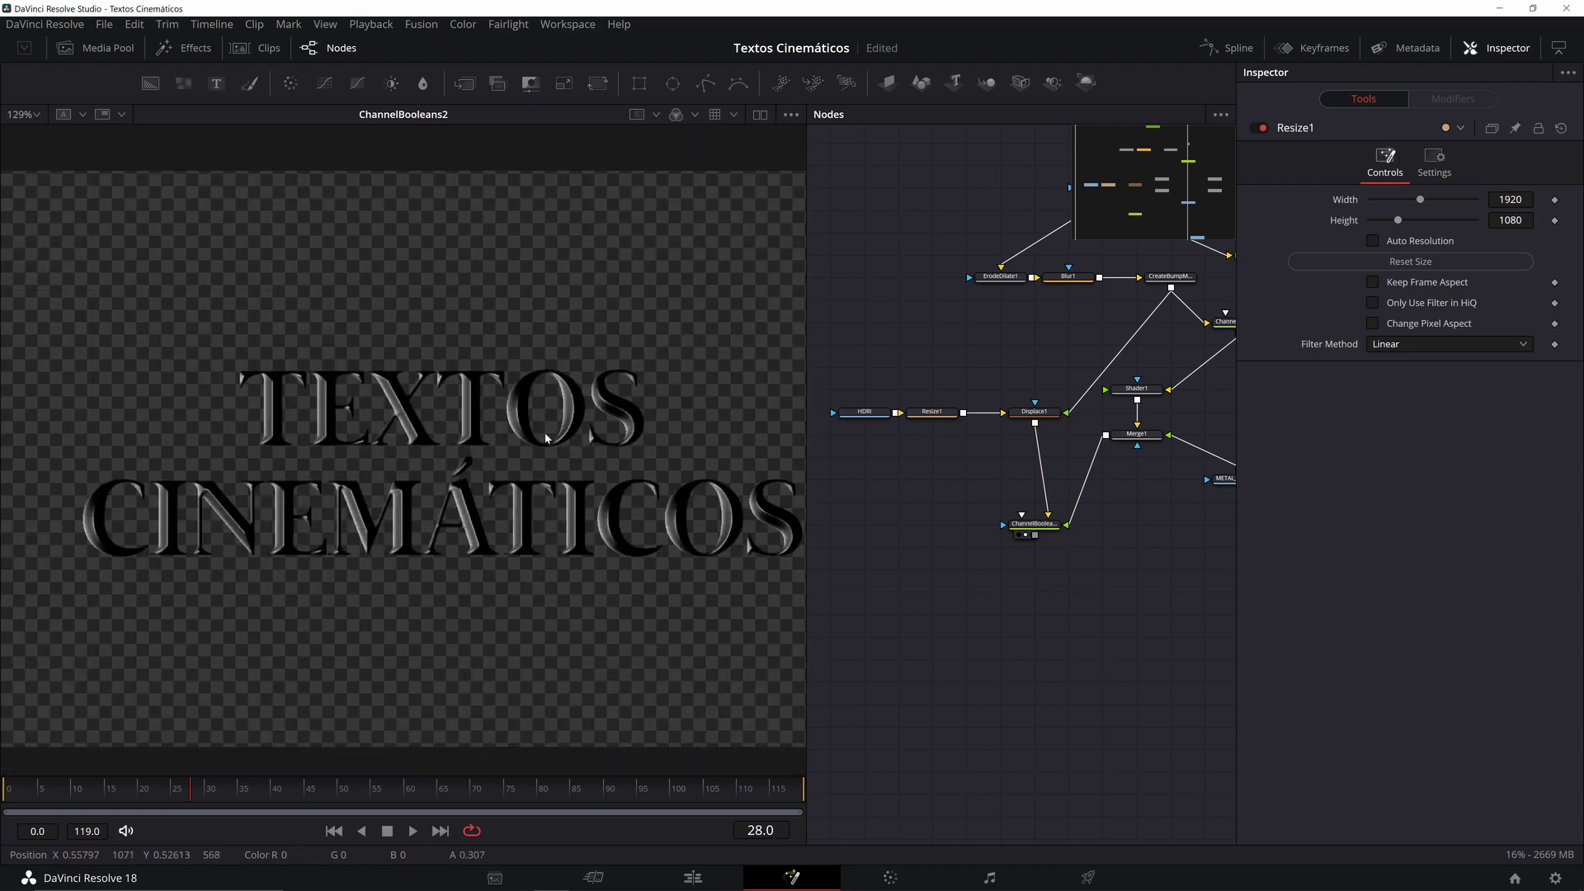
{"action": "scroll", "coordinate": [639, 459], "scroll_direction": "down", "scroll_amount": 2}
Step: Set the ChannelBooleans2 Operation to Add and To Alpha to Do Nothing, and inspect the combined title
{"action": "left_click", "coordinate": [1034, 524]}
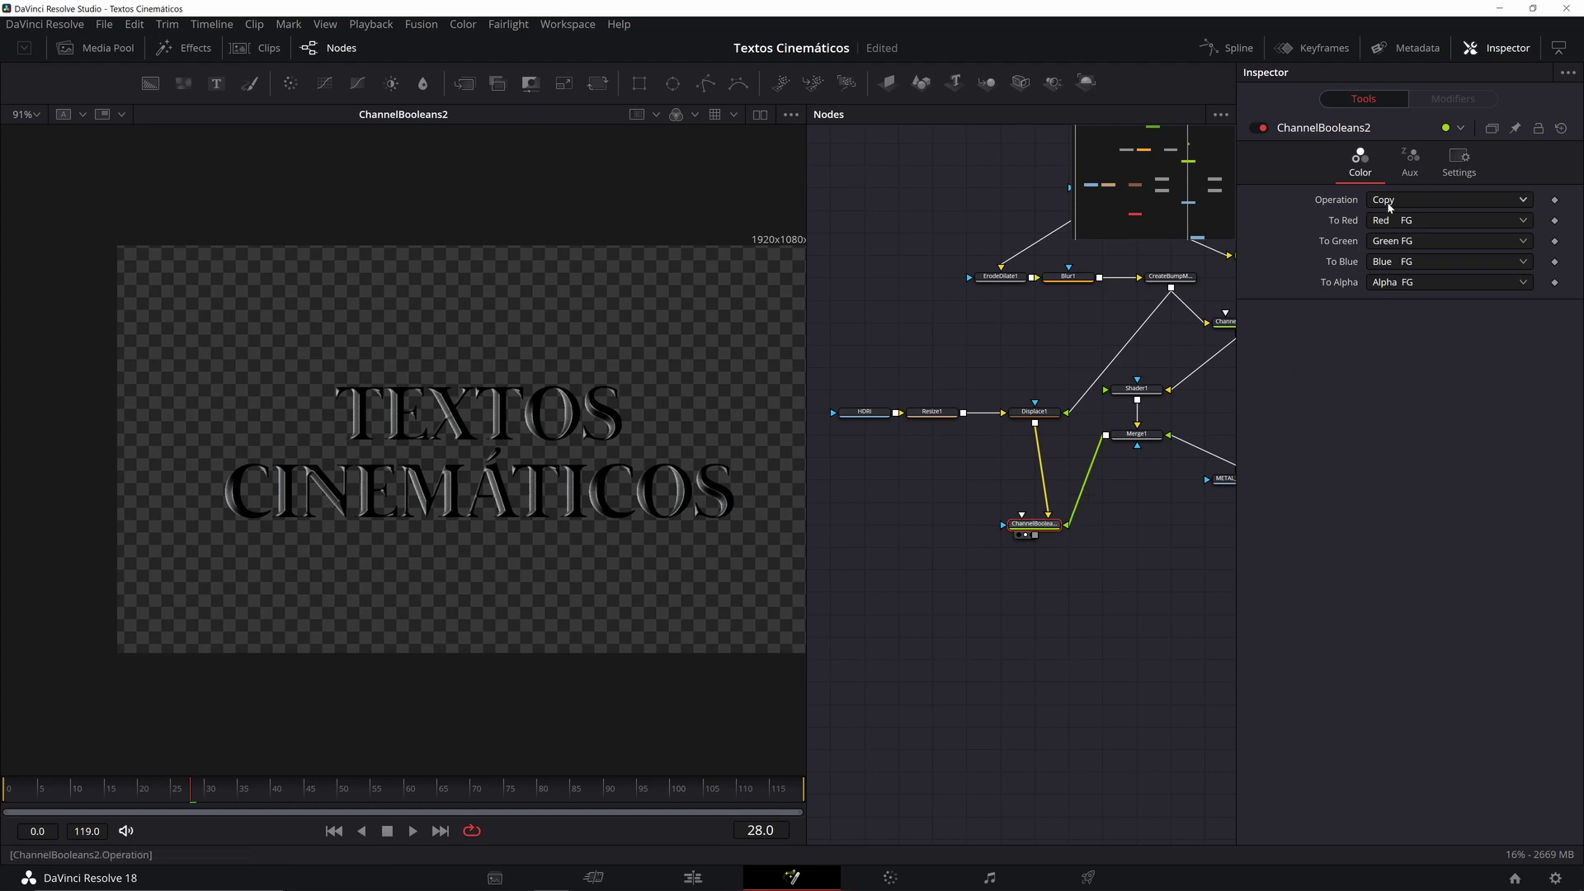
{"action": "left_click", "coordinate": [1419, 199]}
{"action": "left_click", "coordinate": [1394, 234]}
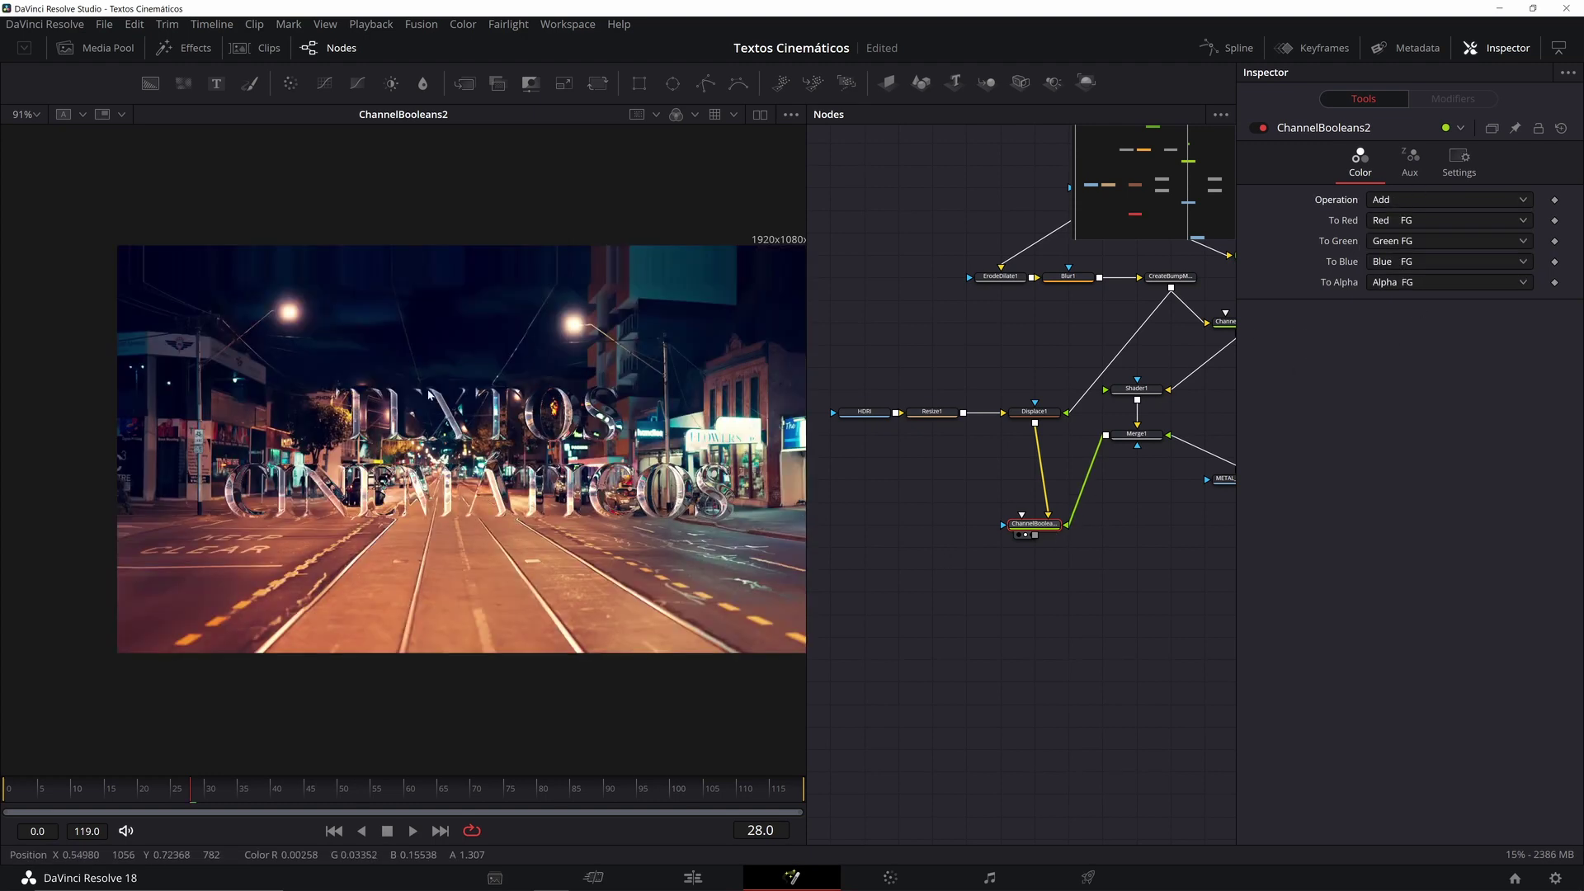
{"action": "left_click", "coordinate": [1410, 283]}
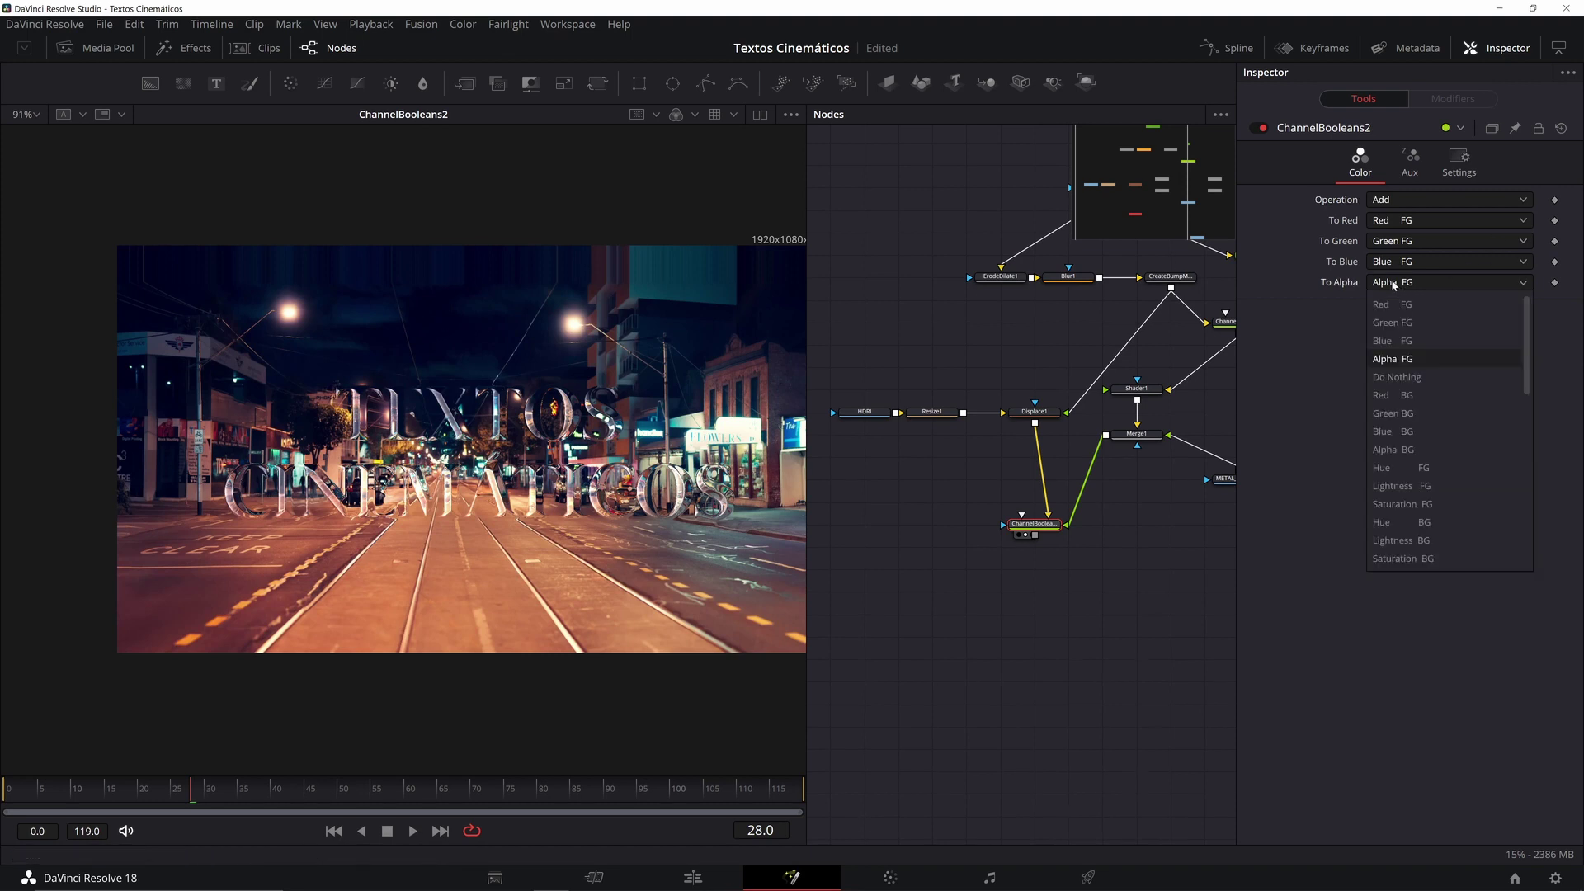
{"action": "scroll", "coordinate": [1412, 471], "scroll_direction": "up", "scroll_amount": 5}
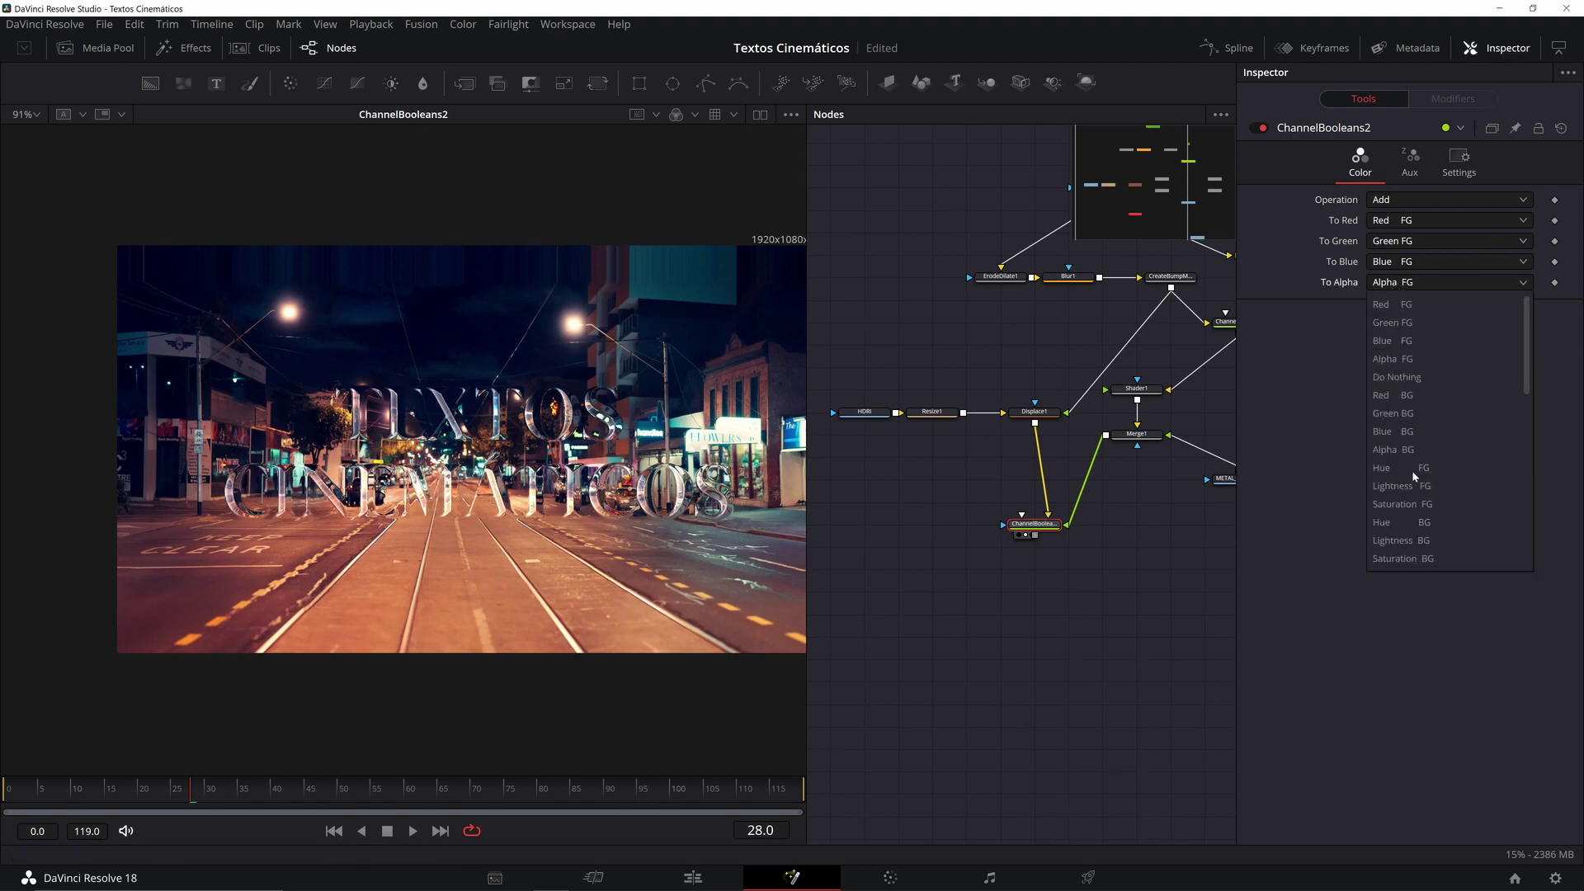
{"action": "left_click", "coordinate": [1461, 378]}
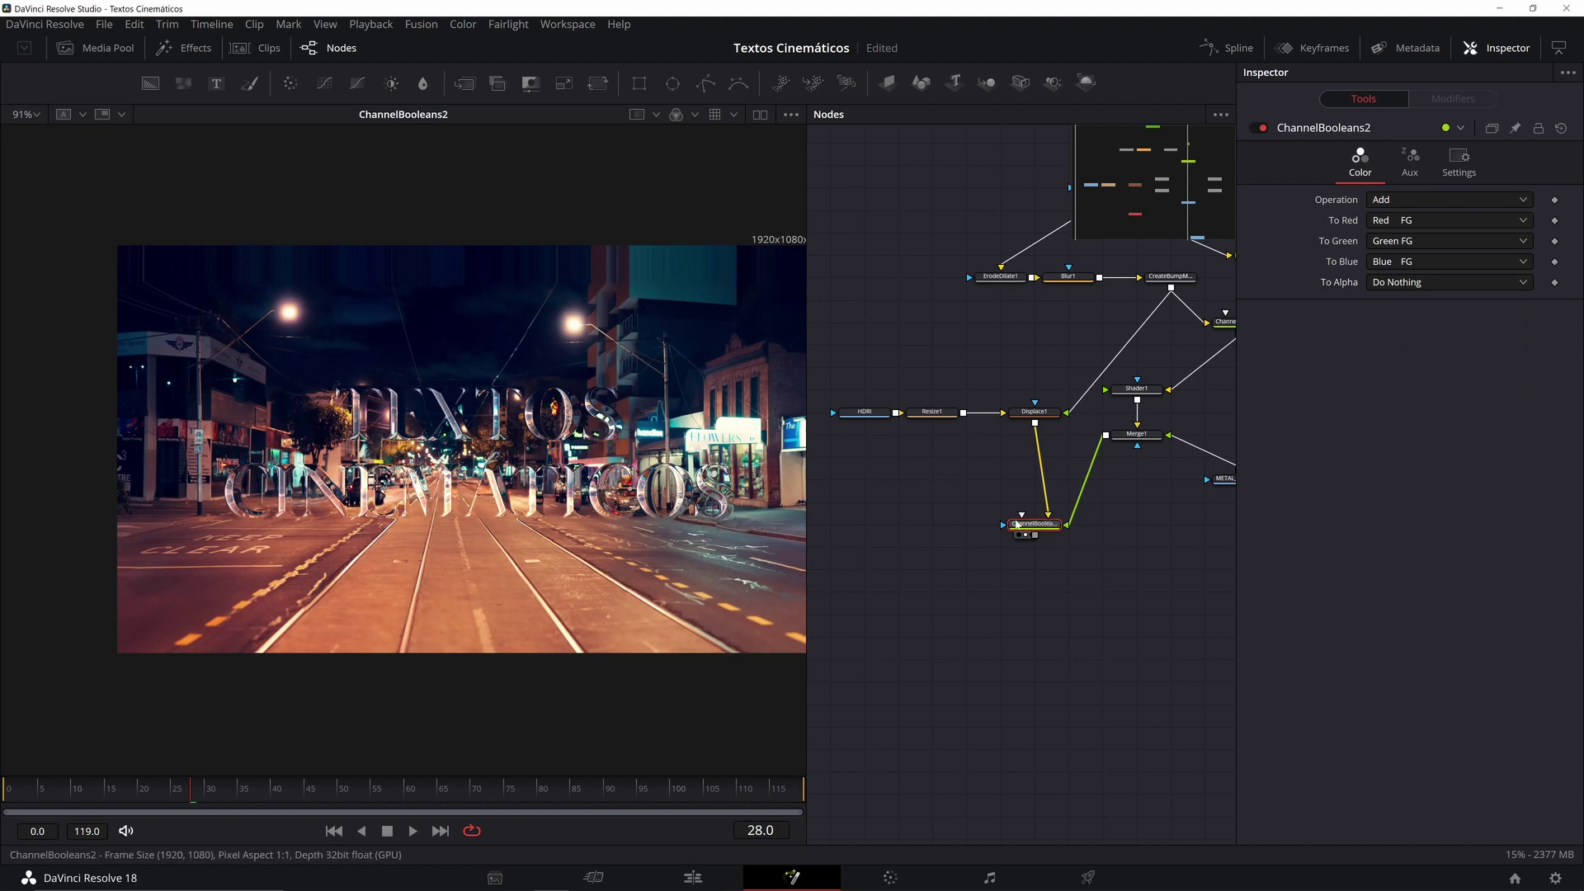
{"action": "scroll", "coordinate": [479, 439], "scroll_direction": "up", "scroll_amount": 2}
{"action": "scroll", "coordinate": [483, 438], "scroll_direction": "up", "scroll_amount": 3}
{"action": "scroll", "coordinate": [486, 435], "scroll_direction": "down", "scroll_amount": 6}
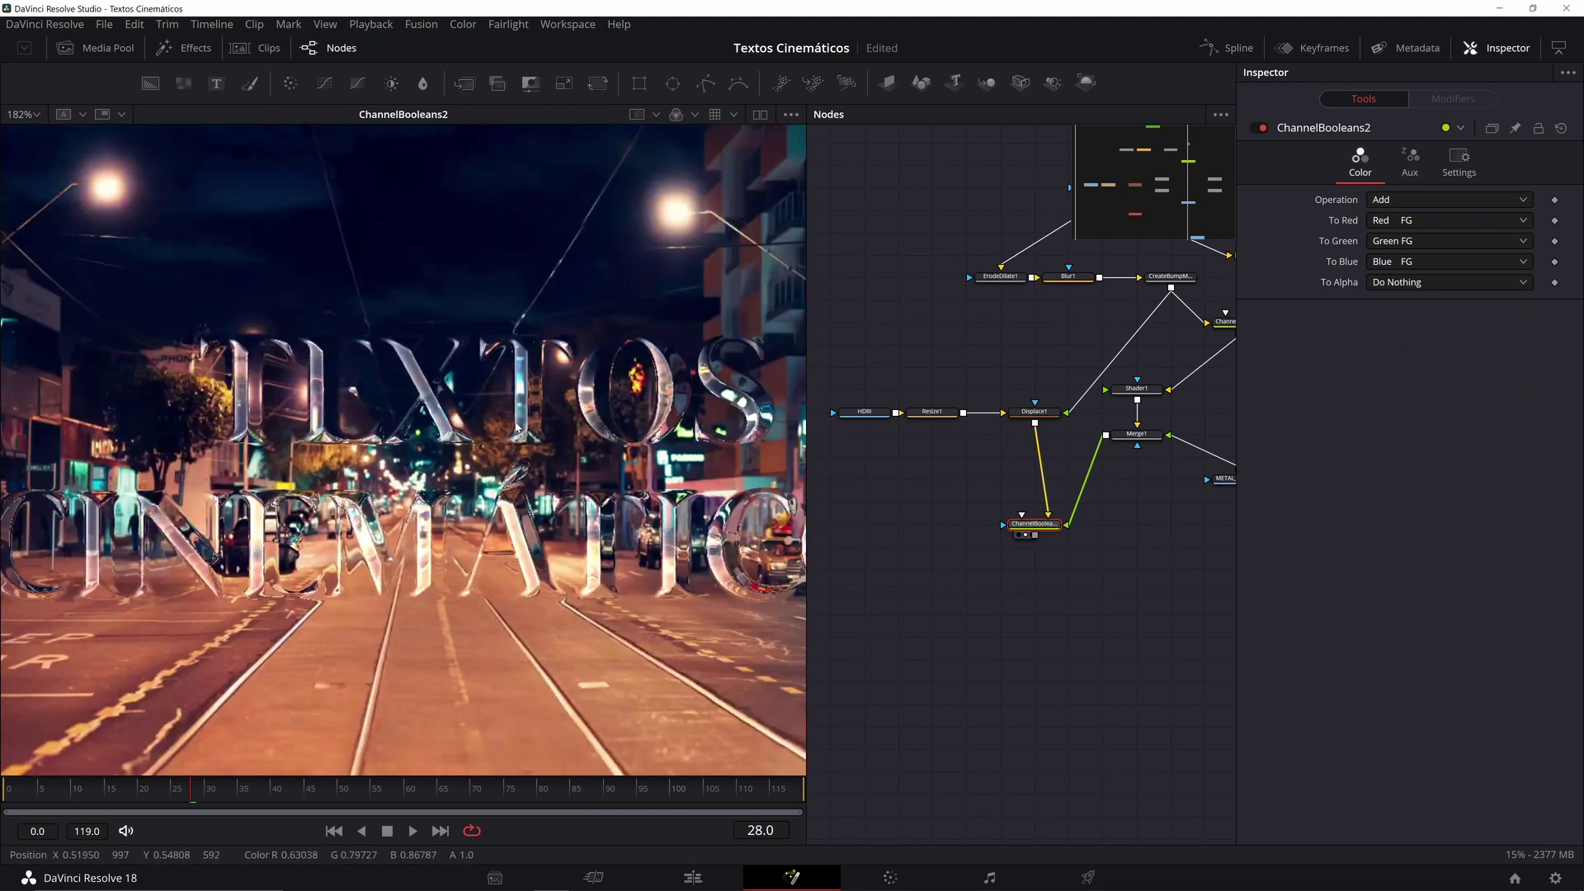
{"action": "scroll", "coordinate": [454, 415], "scroll_direction": "up", "scroll_amount": 4}
{"action": "scroll", "coordinate": [462, 429], "scroll_direction": "down", "scroll_amount": 5}
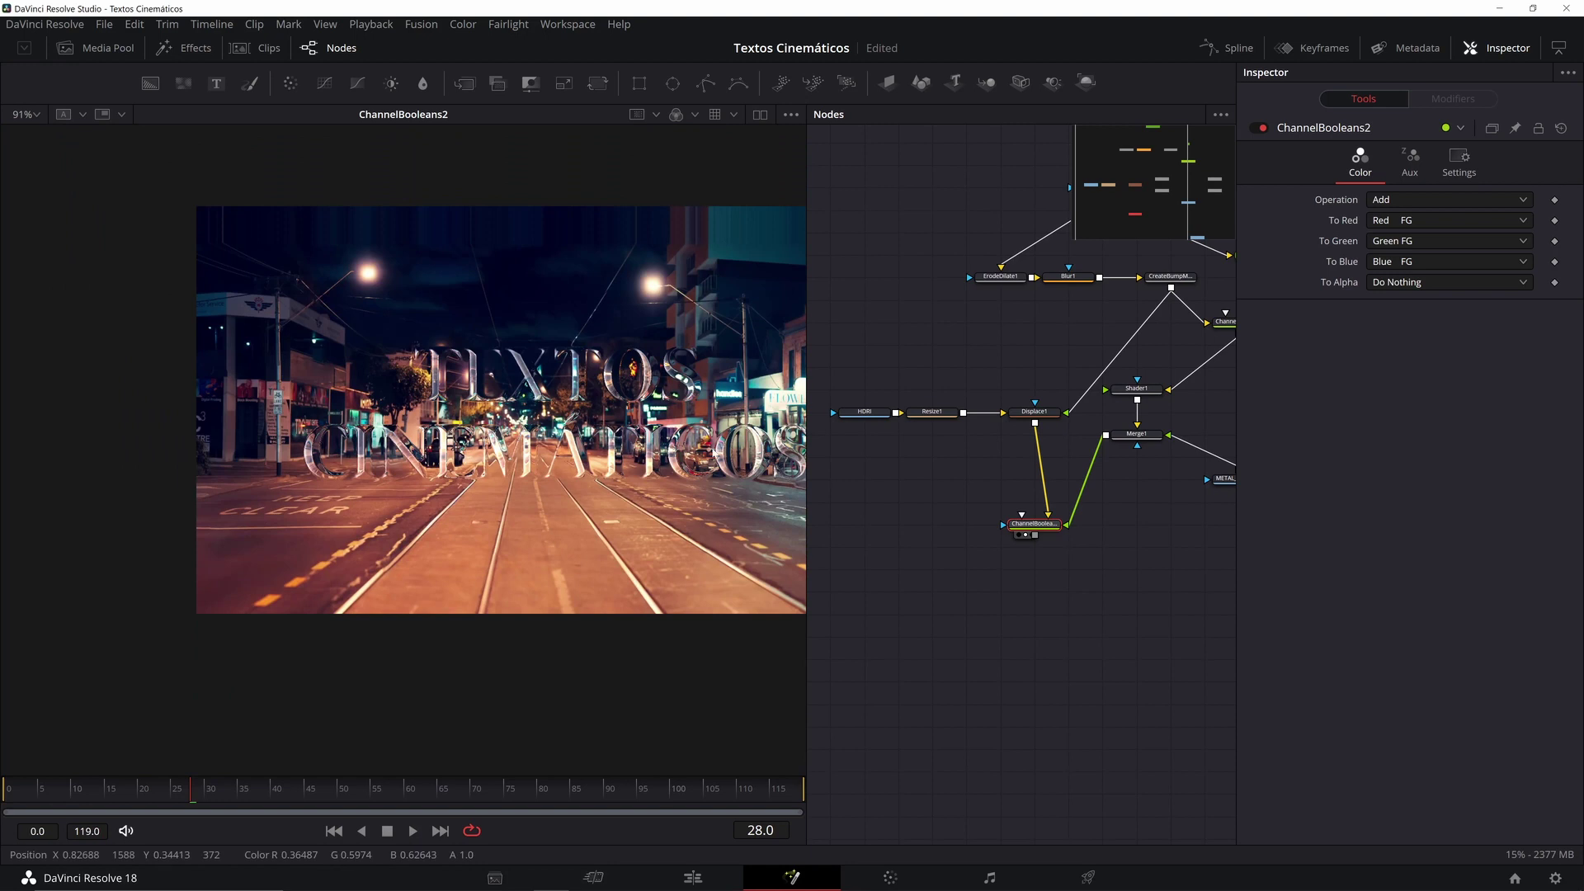
{"action": "left_click_drag", "start_coordinate": [714, 453], "coordinate": [656, 440]}
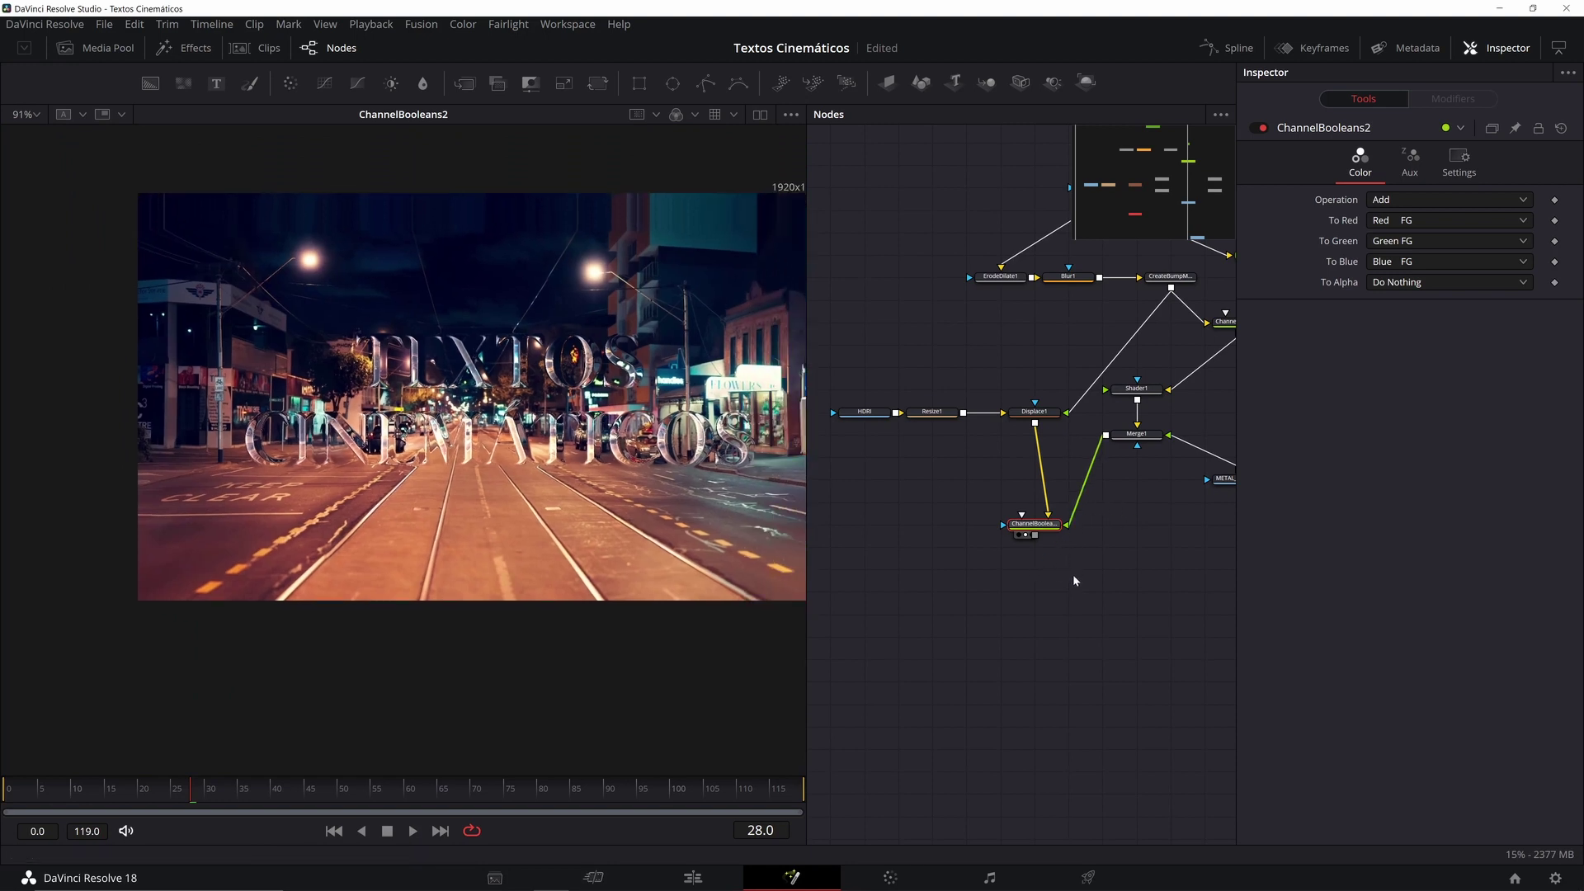
Step: Paste a copy of ChannelBooleans2 below it, feeding the original in as background and Merge1_1 as foreground
{"action": "key", "text": "ctrl+v"}
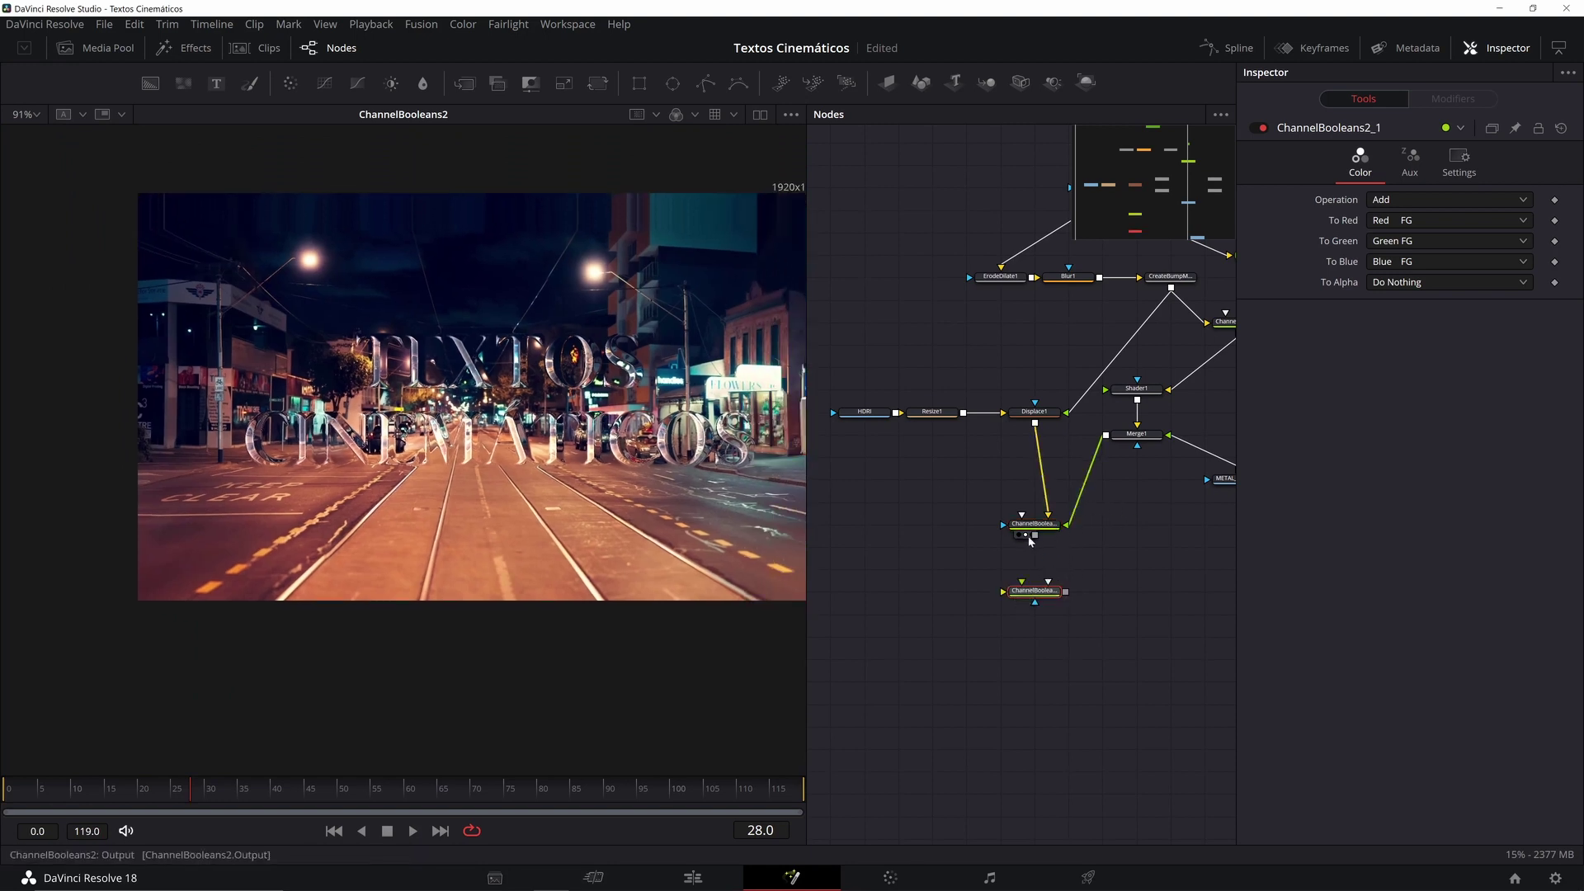
{"action": "left_click_drag", "start_coordinate": [1034, 536], "coordinate": [1003, 593]}
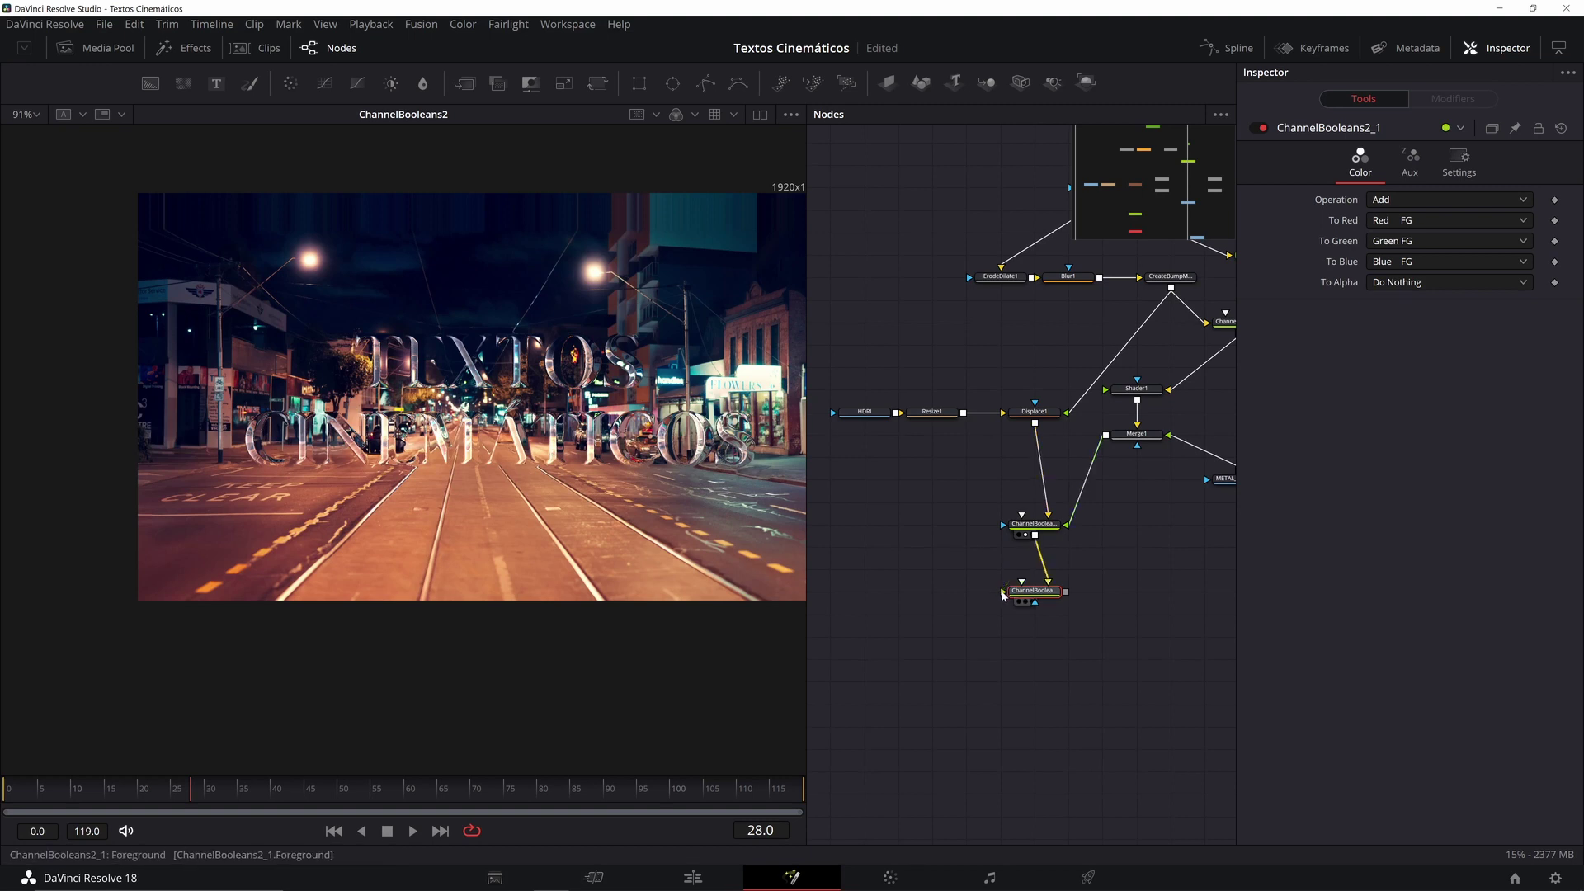
{"action": "left_click_drag", "start_coordinate": [1099, 467], "coordinate": [901, 447]}
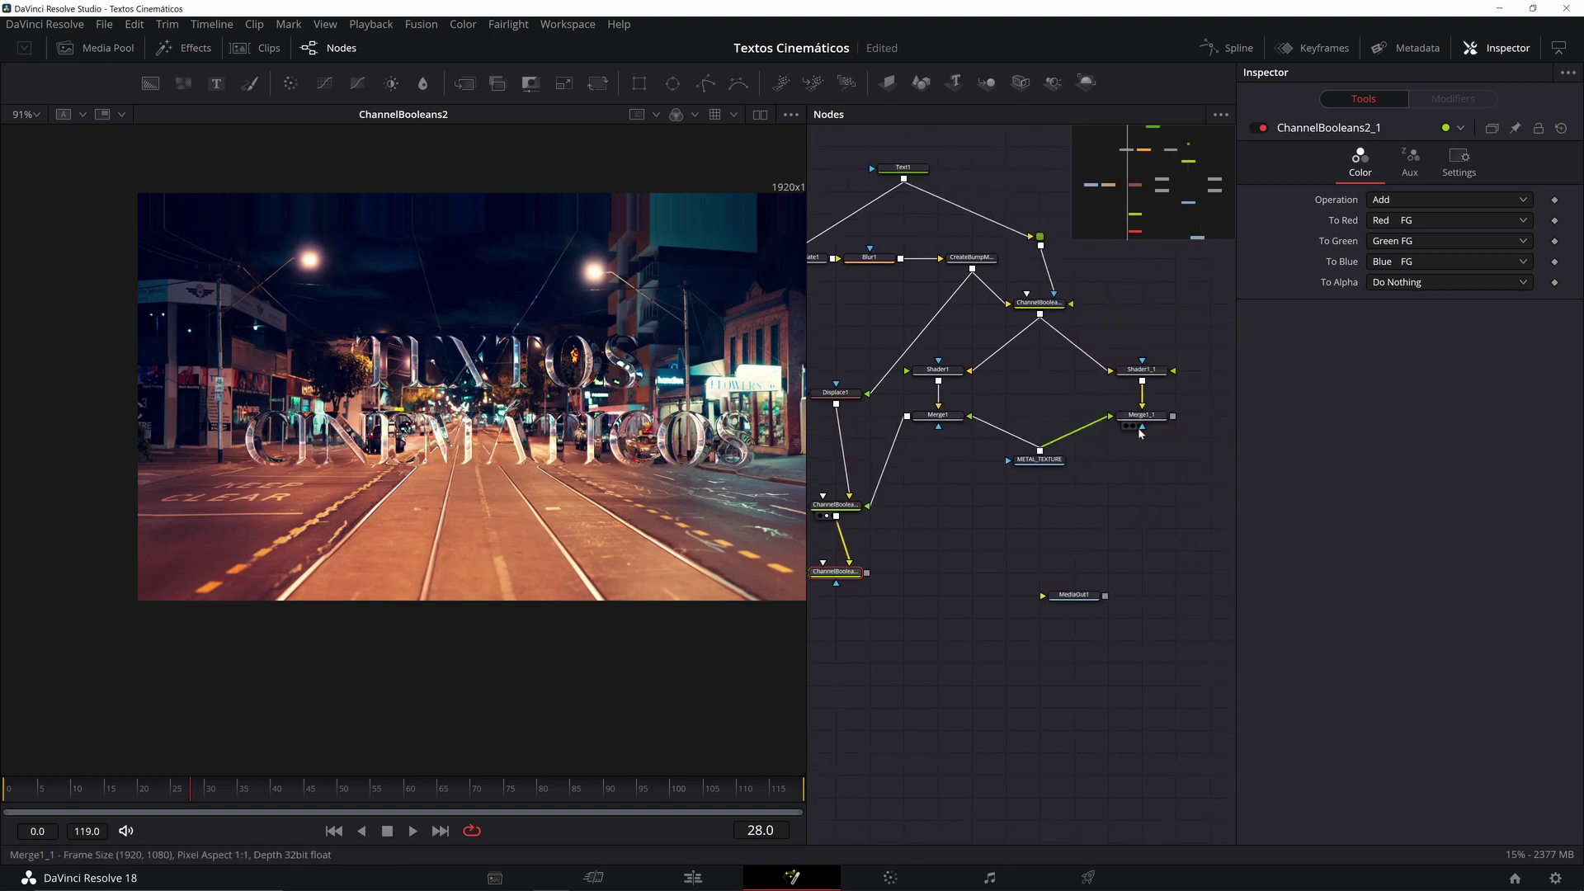
{"action": "left_click_drag", "start_coordinate": [1173, 416], "coordinate": [932, 573]}
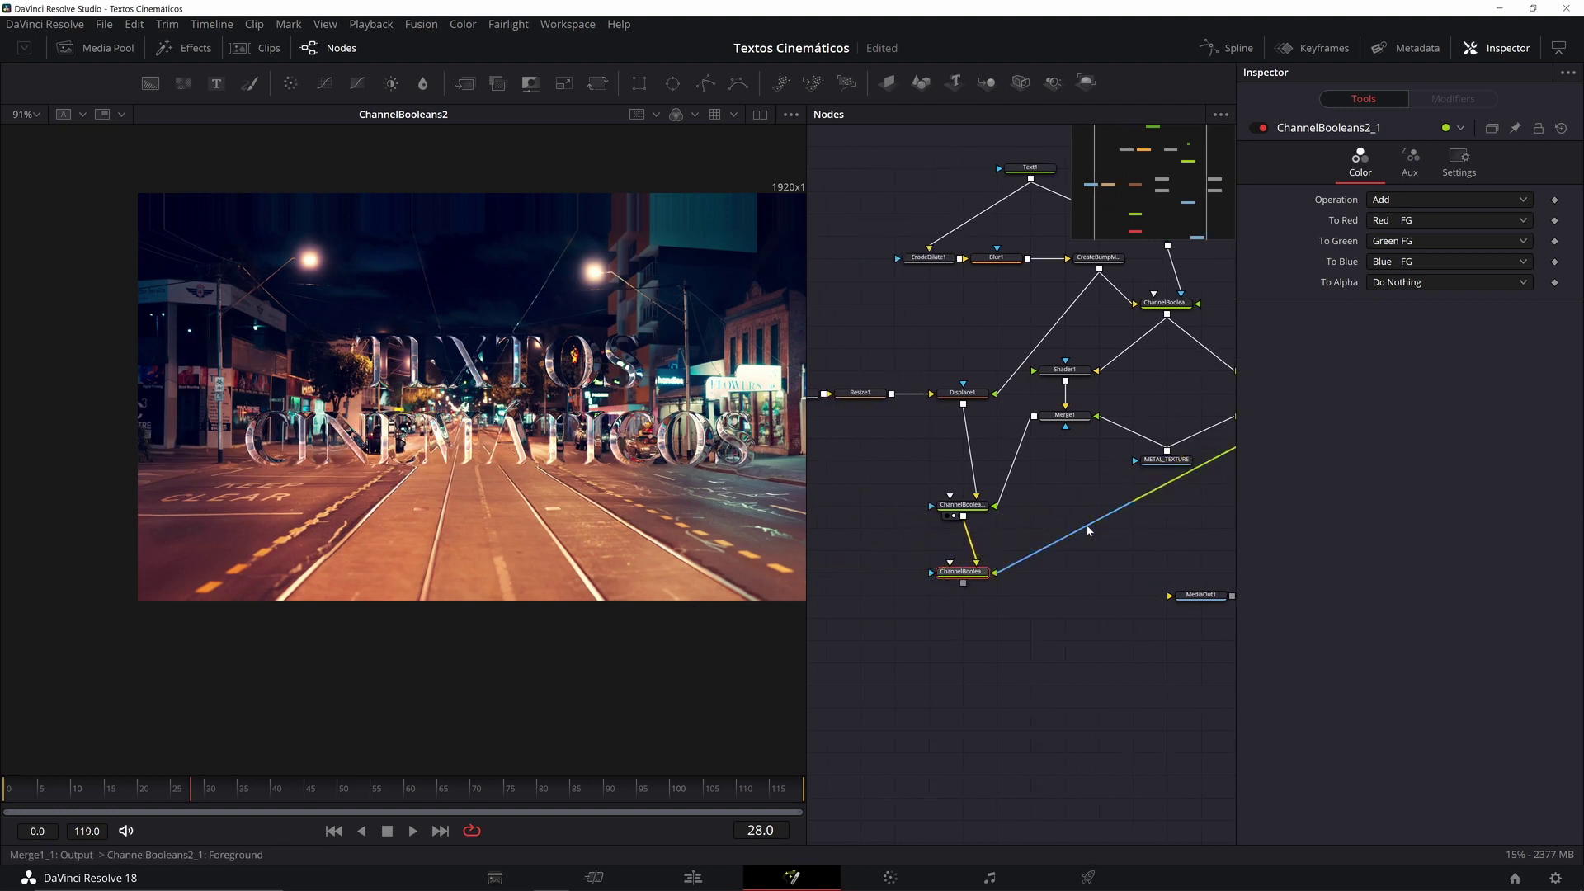
Step: Add a pipe router to the connection between Merge1_1 and ChannelBooleans2_1 and align it beneath Merge1_1
{"action": "left_click_drag", "start_coordinate": [1117, 466], "coordinate": [975, 444]}
{"action": "scroll", "coordinate": [1022, 446], "scroll_direction": "down", "scroll_amount": 3}
{"action": "scroll", "coordinate": [1048, 496], "scroll_direction": "up", "scroll_amount": 3}
{"action": "left_click_drag", "start_coordinate": [1034, 434], "coordinate": [1172, 529]}
{"action": "left_click", "coordinate": [1035, 462], "text": "alt"}
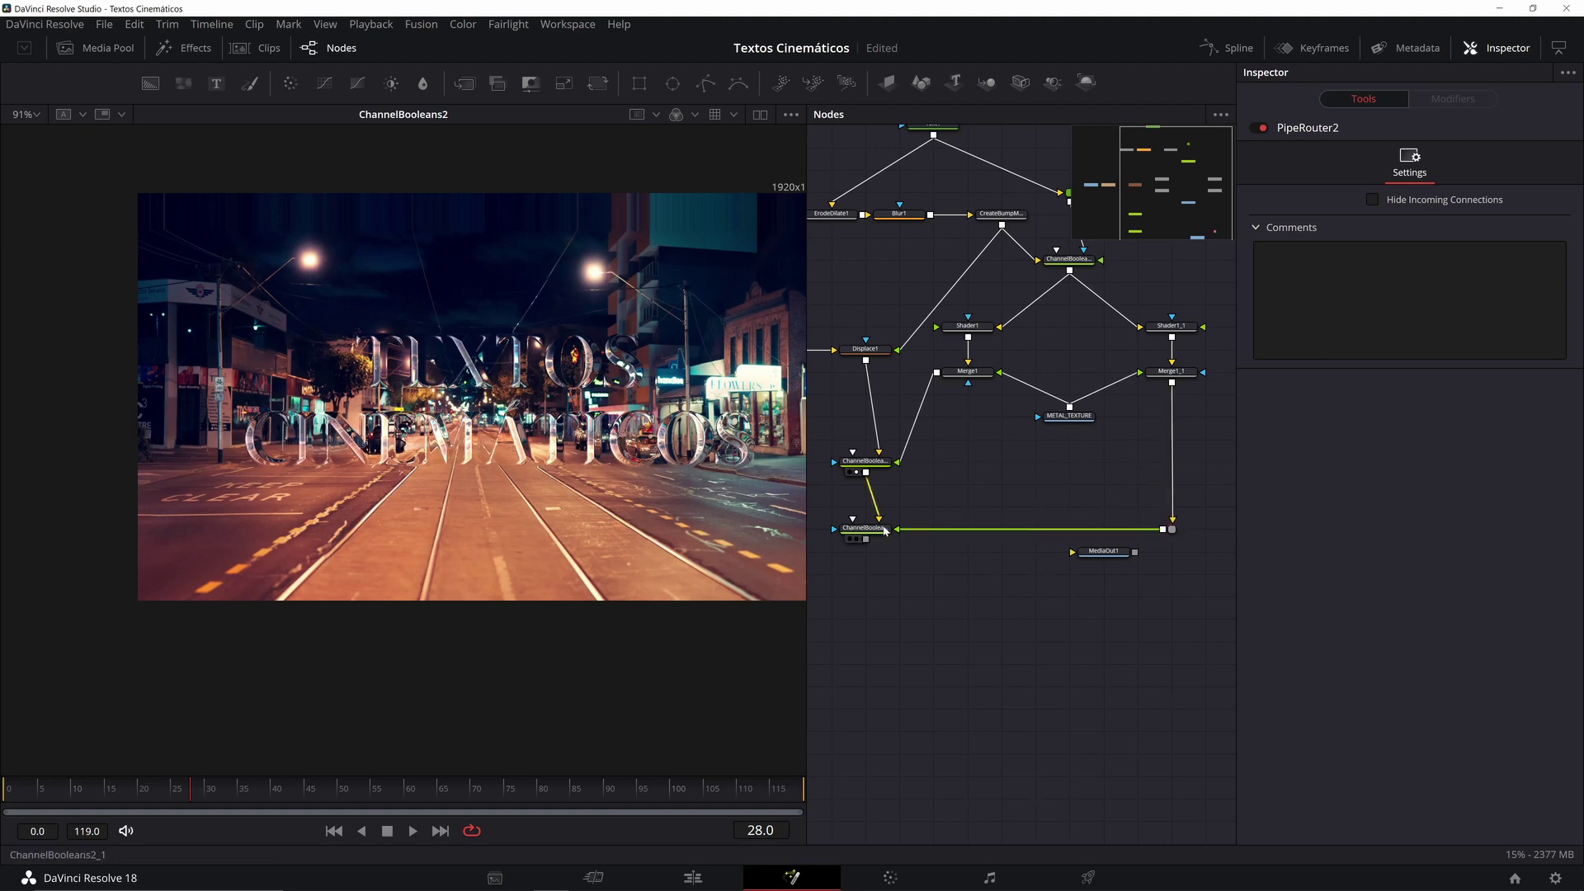
Step: Display ChannelBooleans2_1 in the viewer and examine the title with both shader branches combined
{"action": "left_click", "coordinate": [856, 538]}
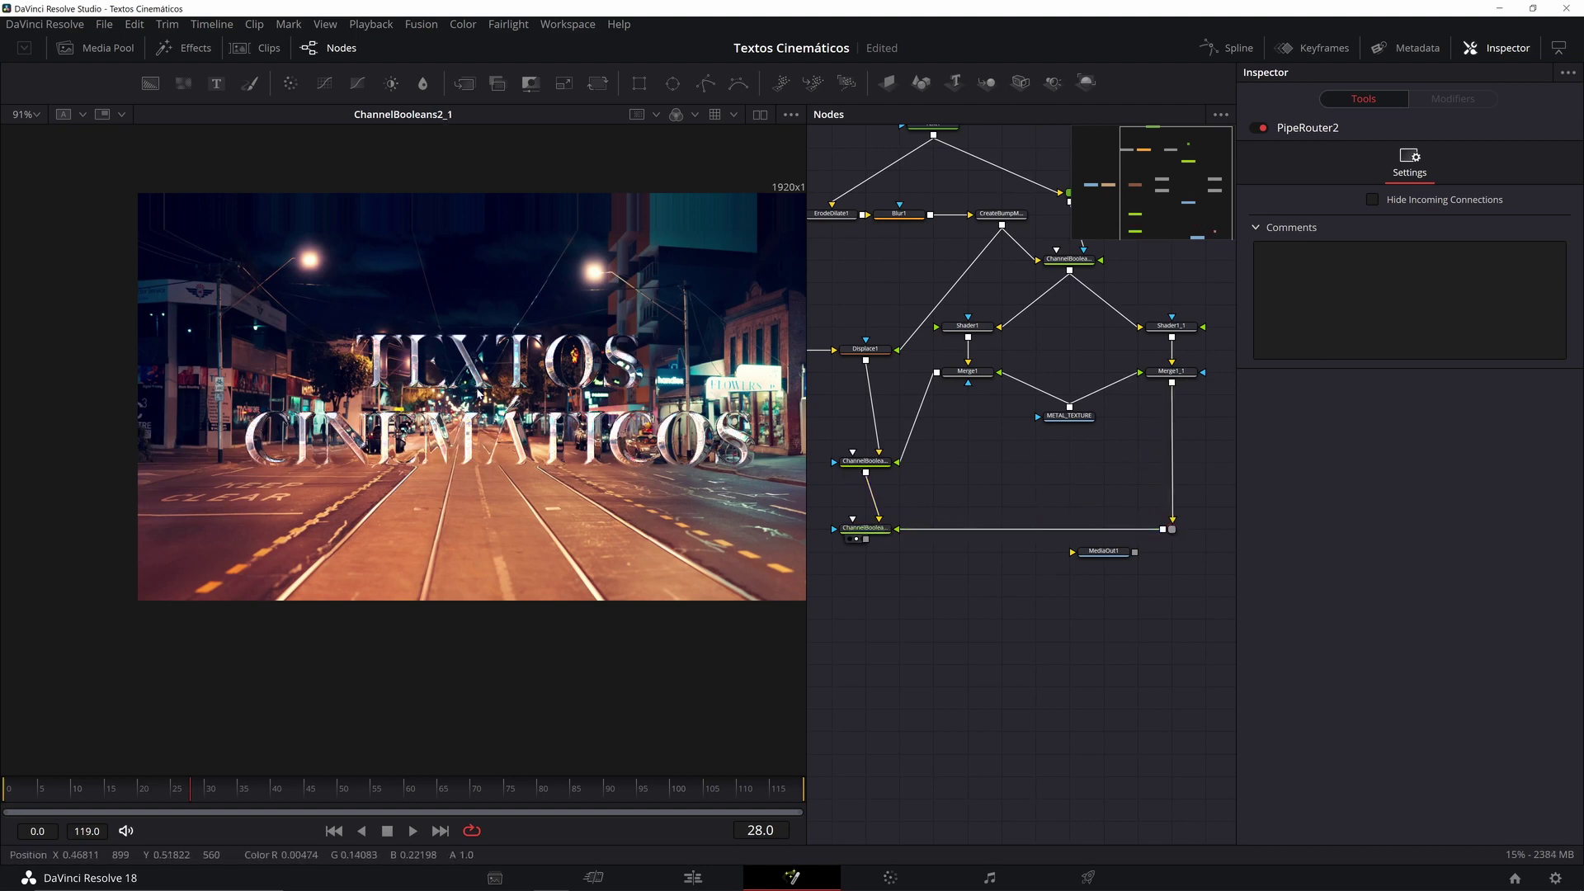
{"action": "scroll", "coordinate": [485, 395], "scroll_direction": "up", "scroll_amount": 5}
{"action": "scroll", "coordinate": [519, 396], "scroll_direction": "down", "scroll_amount": 3}
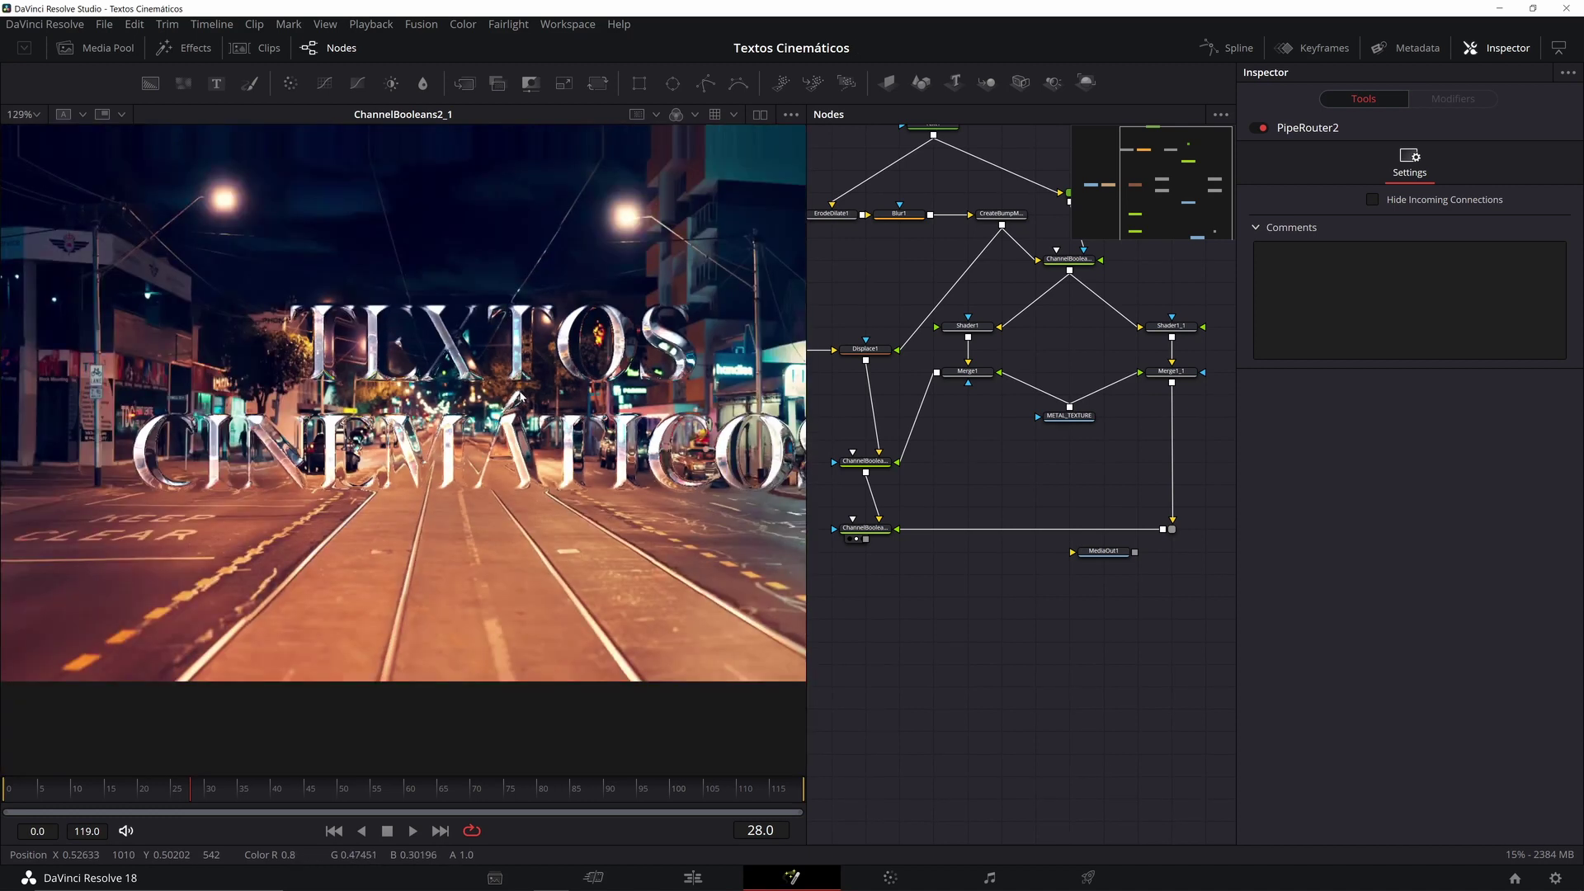
{"action": "scroll", "coordinate": [666, 449], "scroll_direction": "down", "scroll_amount": 3}
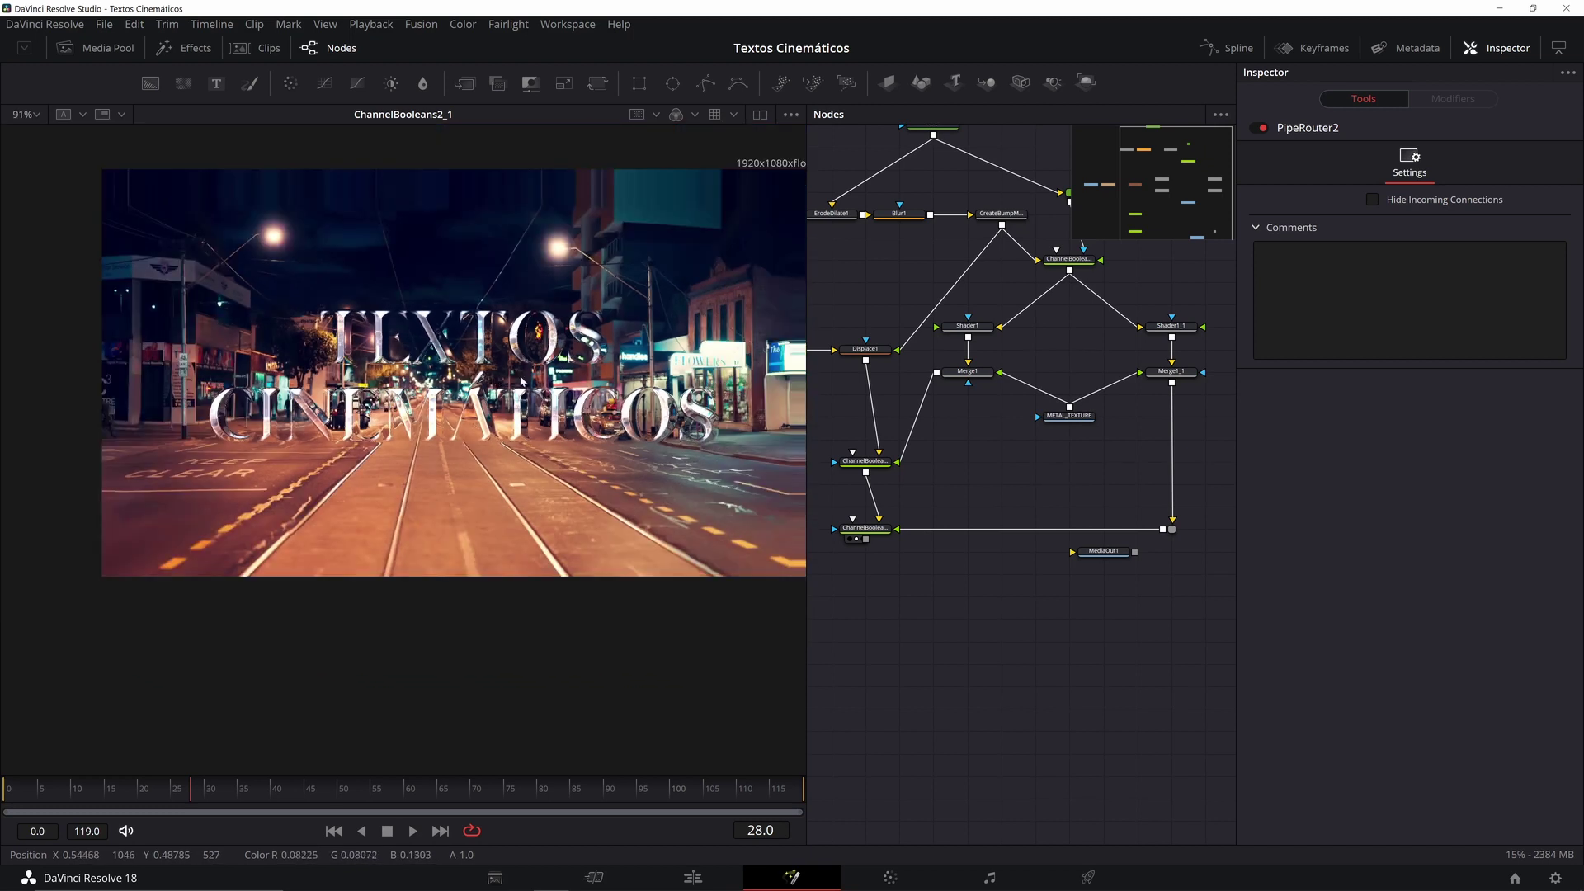
Step: Connect the Text1 output to the effect mask input of ChannelBooleans2_1
{"action": "left_click_drag", "start_coordinate": [952, 508], "coordinate": [1078, 464]}
{"action": "left_click_drag", "start_coordinate": [951, 396], "coordinate": [929, 513]}
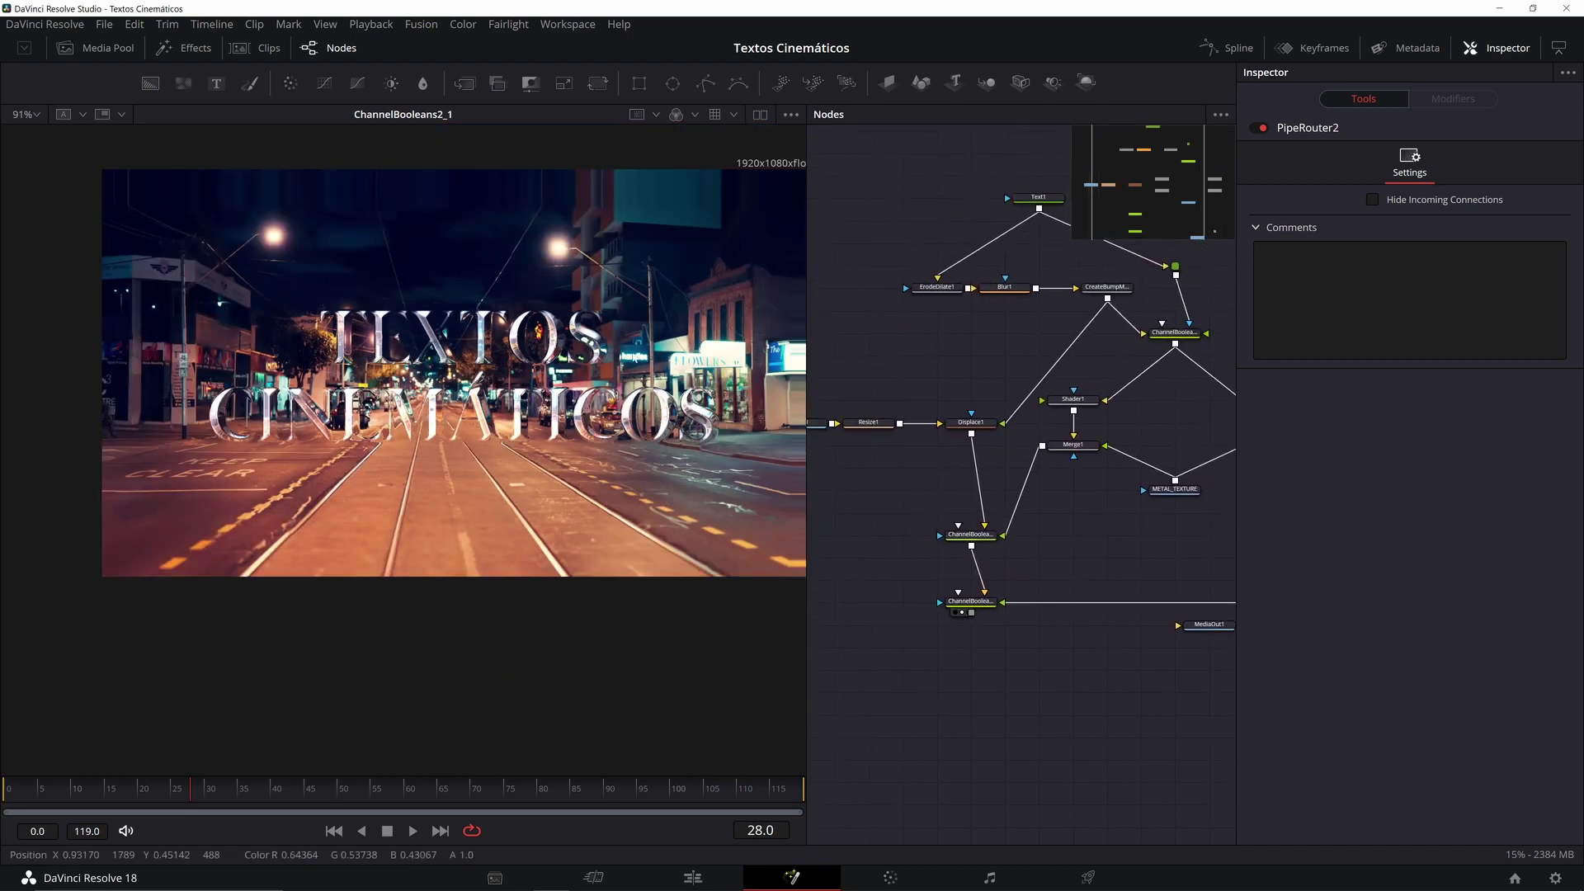
{"action": "left_click_drag", "start_coordinate": [1011, 369], "coordinate": [947, 445]}
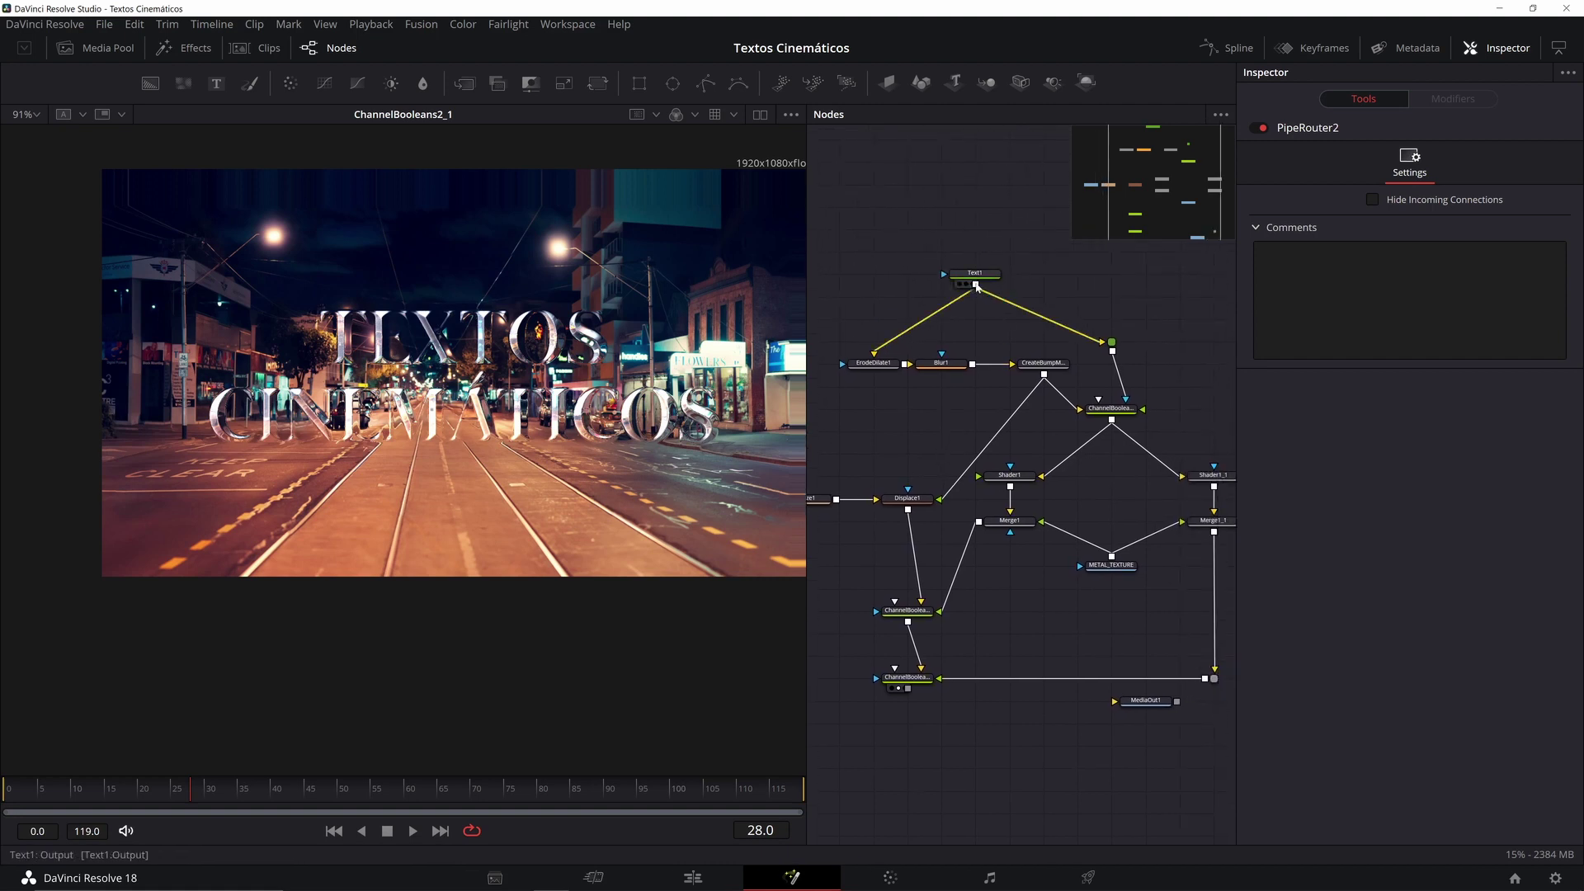
{"action": "left_click_drag", "start_coordinate": [975, 285], "coordinate": [908, 677]}
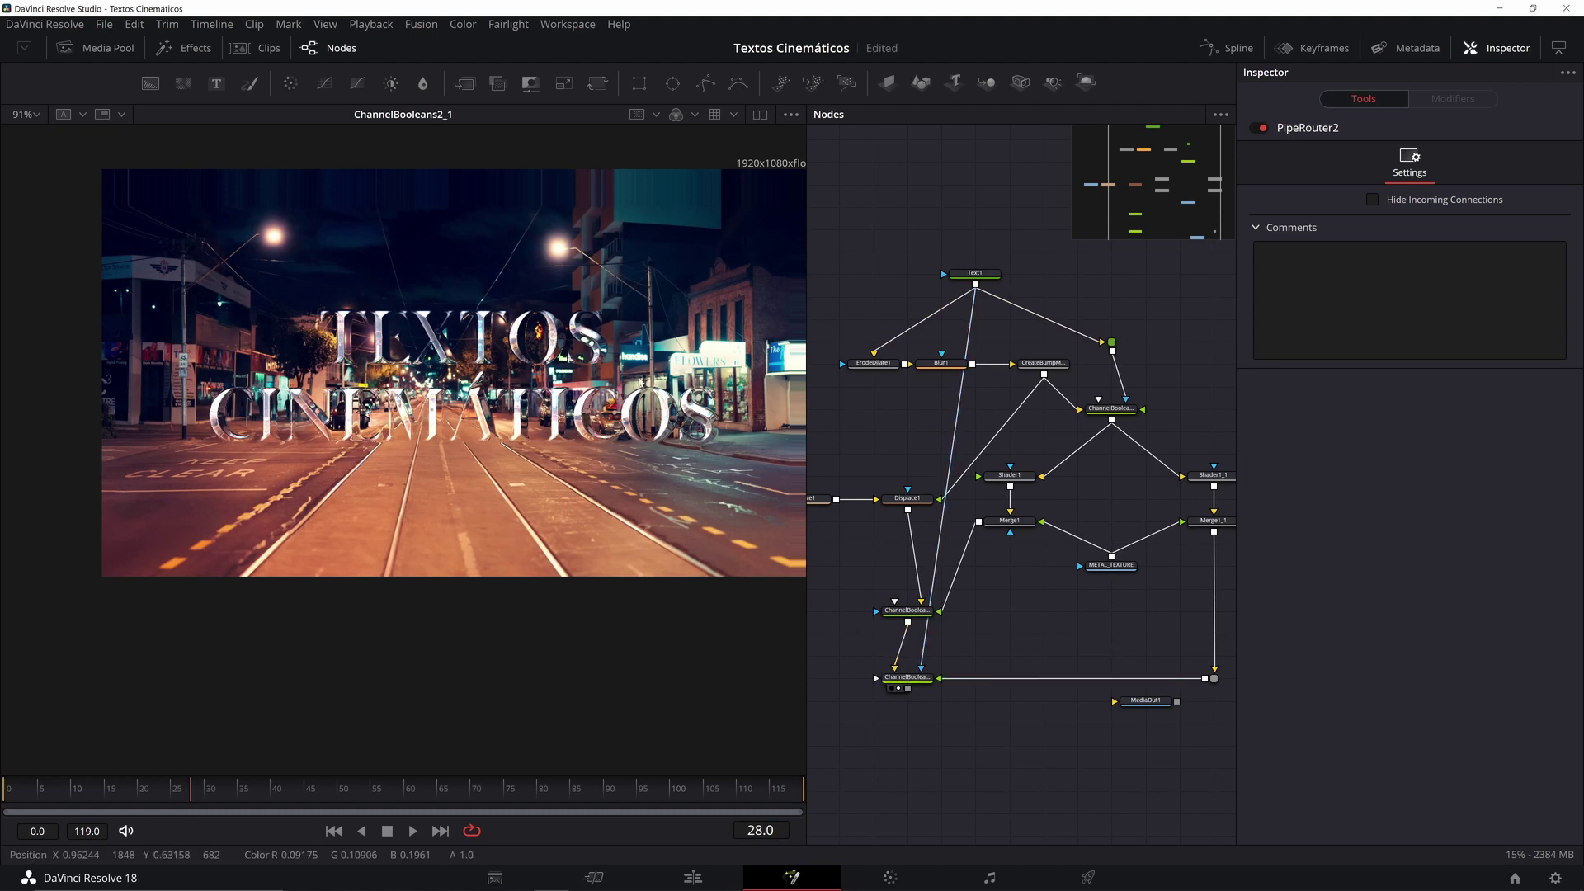
Step: Enable Multiply by Mask for the ChannelBooleans2_1 node
{"action": "left_click", "coordinate": [914, 677]}
{"action": "left_click", "coordinate": [1455, 177]}
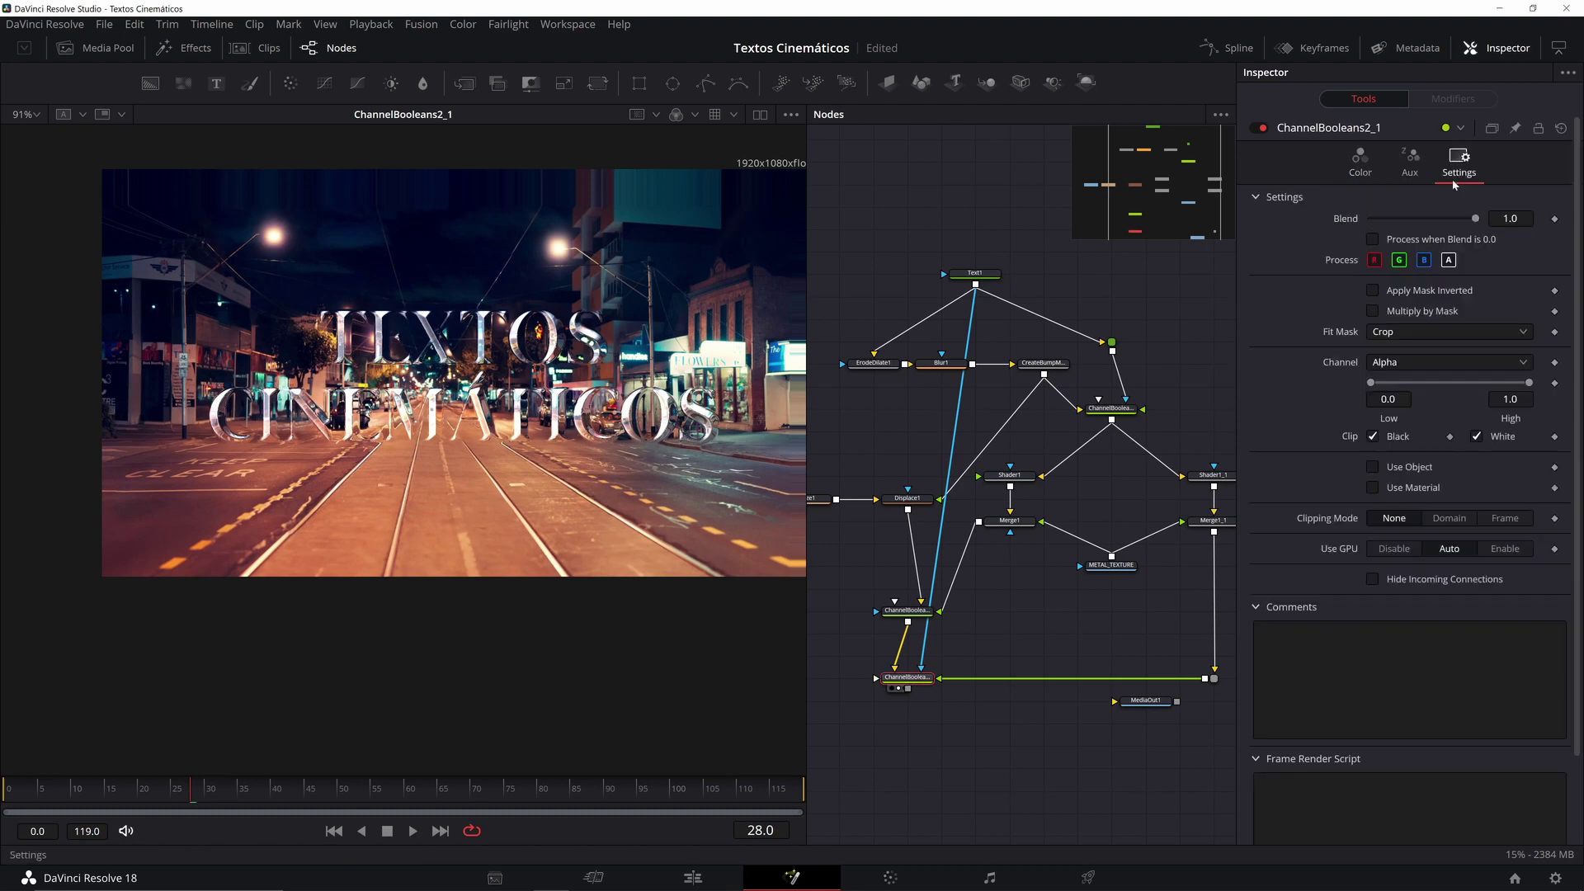
{"action": "left_click", "coordinate": [1373, 311]}
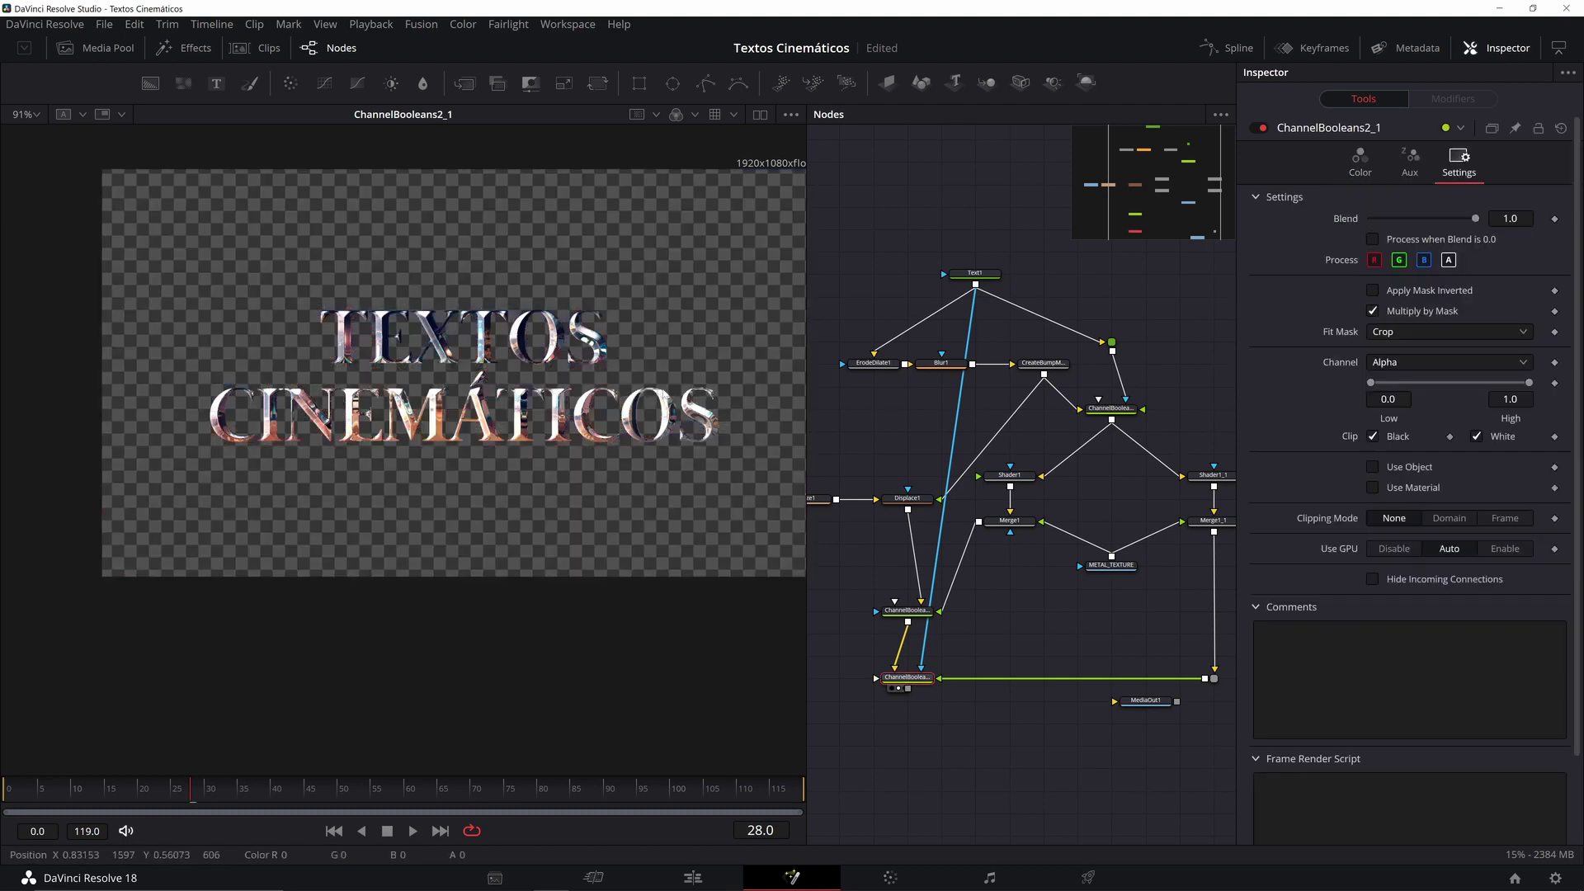
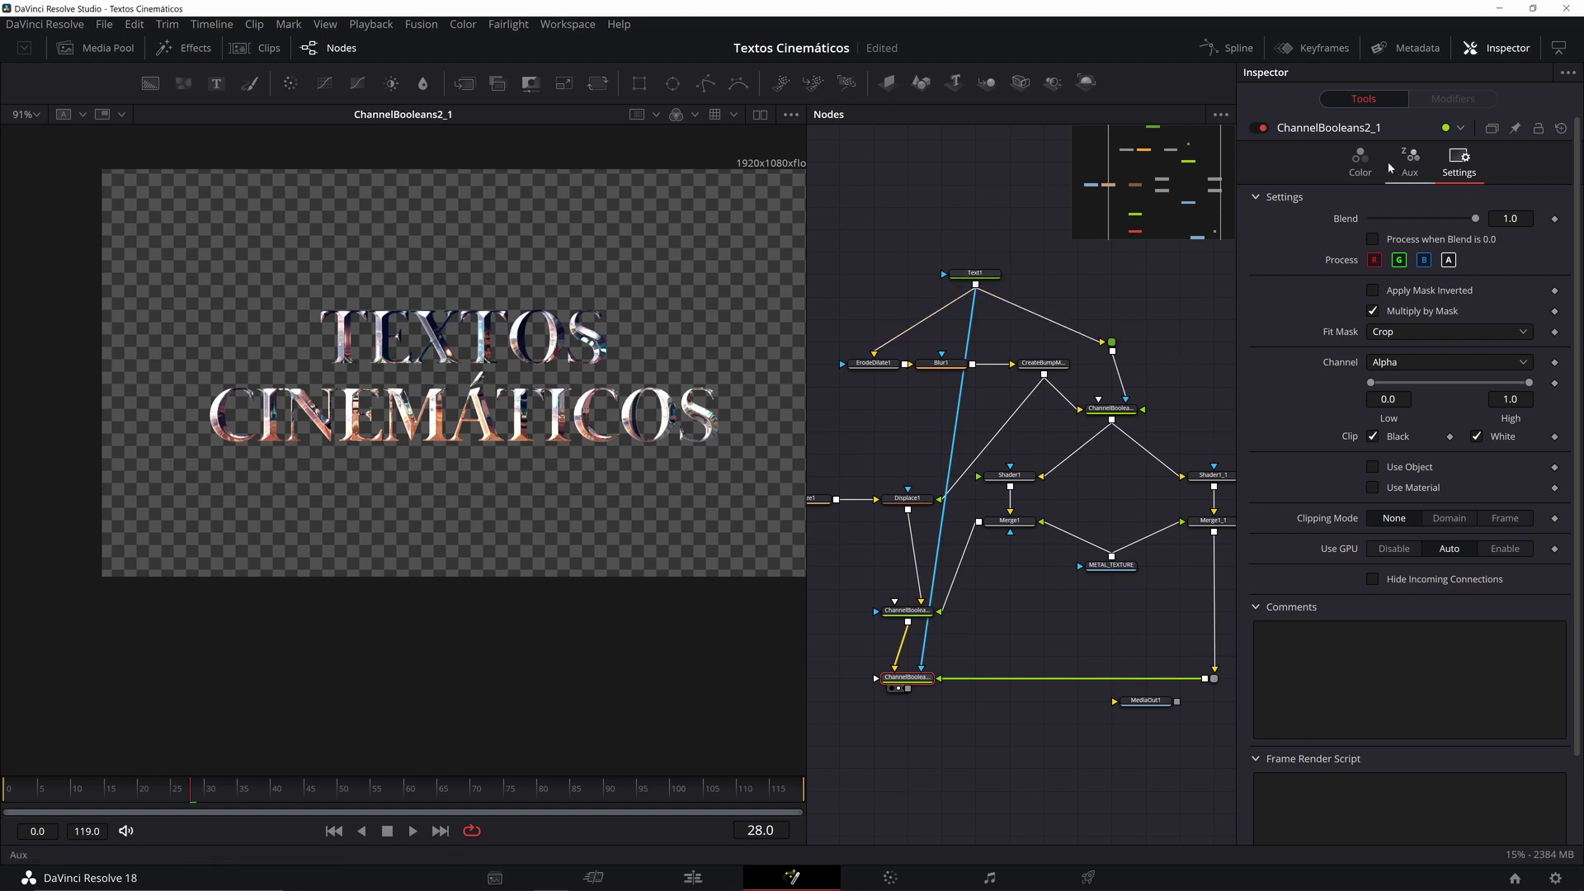
Step: Examine the masked metallic text up close, the color settings of ChannelBooleans2_1 and the overall node tree
{"action": "left_click", "coordinate": [1359, 161]}
{"action": "scroll", "coordinate": [928, 703], "scroll_direction": "up", "scroll_amount": 2}
{"action": "scroll", "coordinate": [928, 703], "scroll_direction": "up", "scroll_amount": 2}
{"action": "left_click_drag", "start_coordinate": [1016, 637], "coordinate": [1163, 542]}
{"action": "scroll", "coordinate": [489, 400], "scroll_direction": "down", "scroll_amount": 1}
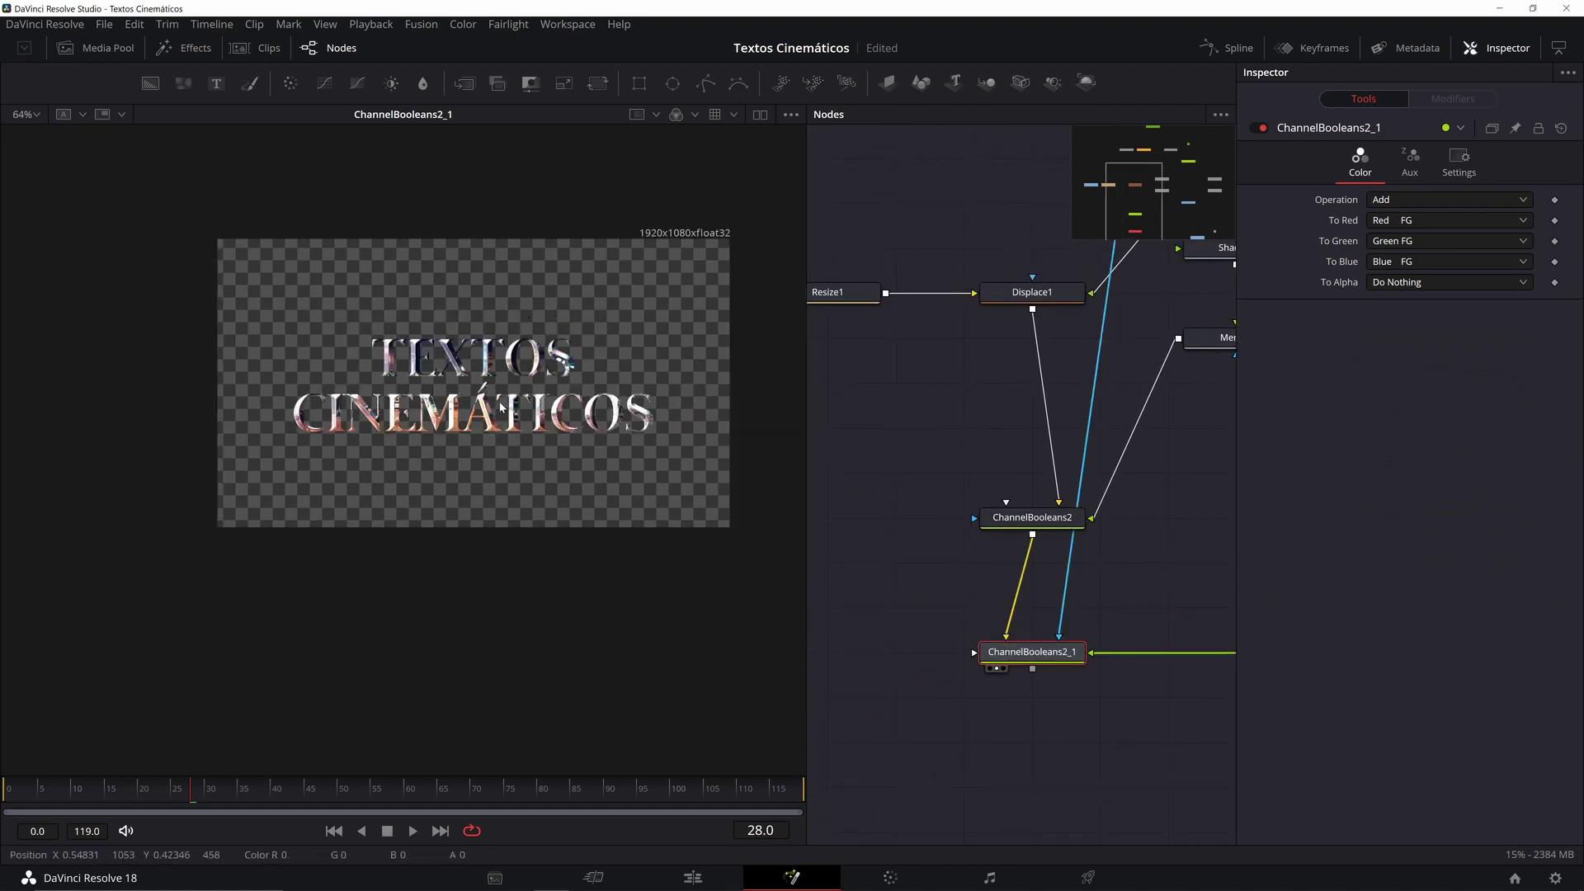
{"action": "scroll", "coordinate": [451, 336], "scroll_direction": "up", "scroll_amount": 3}
{"action": "scroll", "coordinate": [583, 423], "scroll_direction": "down", "scroll_amount": 3}
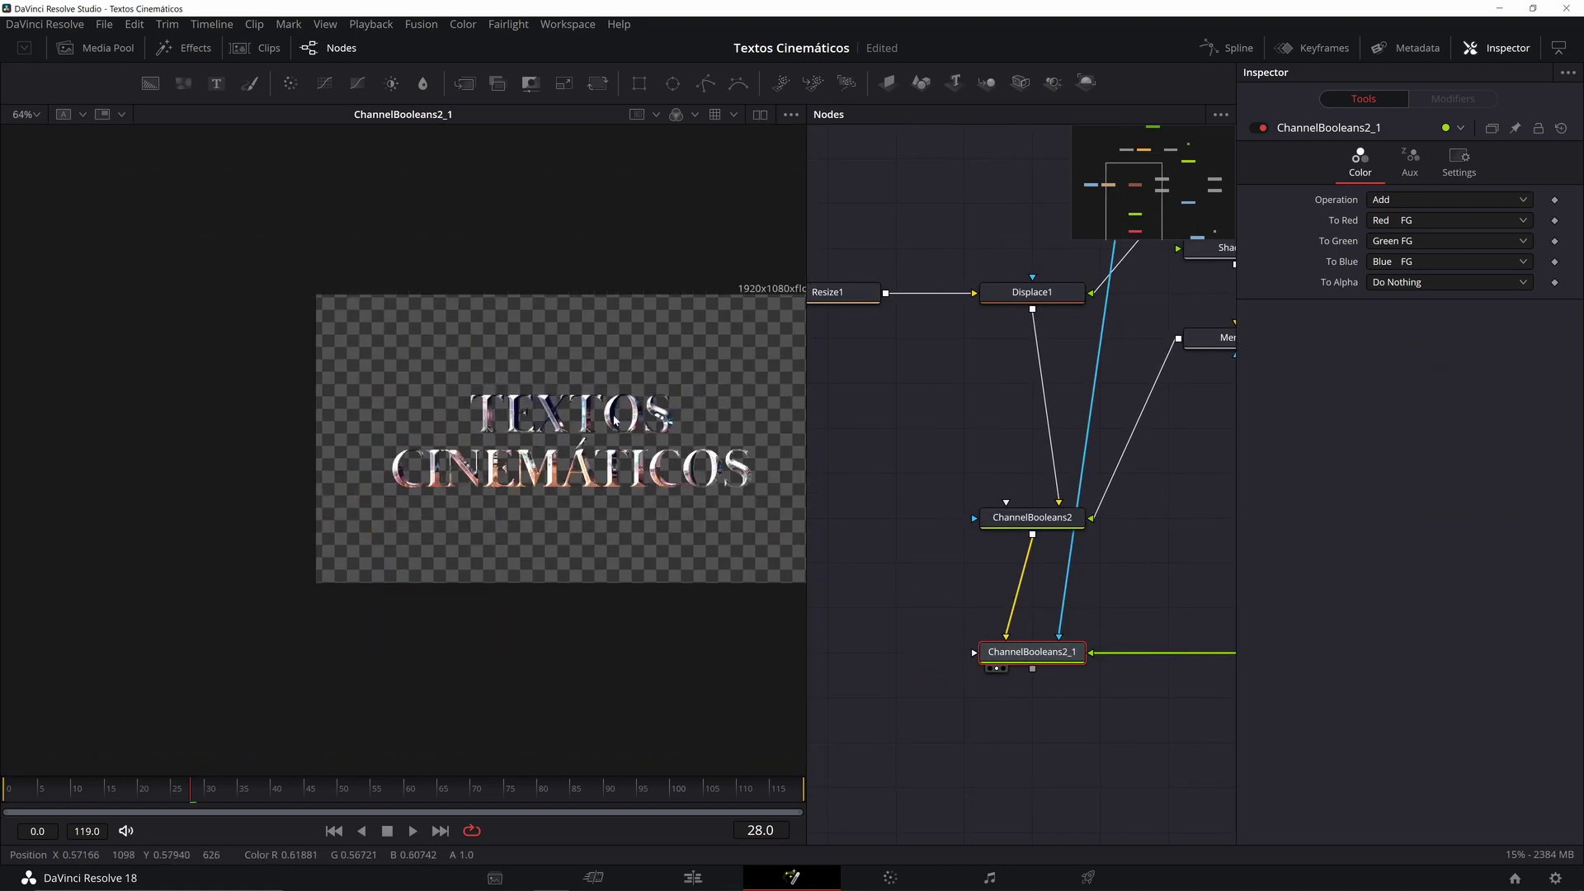
{"action": "left_click_drag", "start_coordinate": [998, 460], "coordinate": [1100, 571]}
{"action": "scroll", "coordinate": [903, 459], "scroll_direction": "down", "scroll_amount": 2}
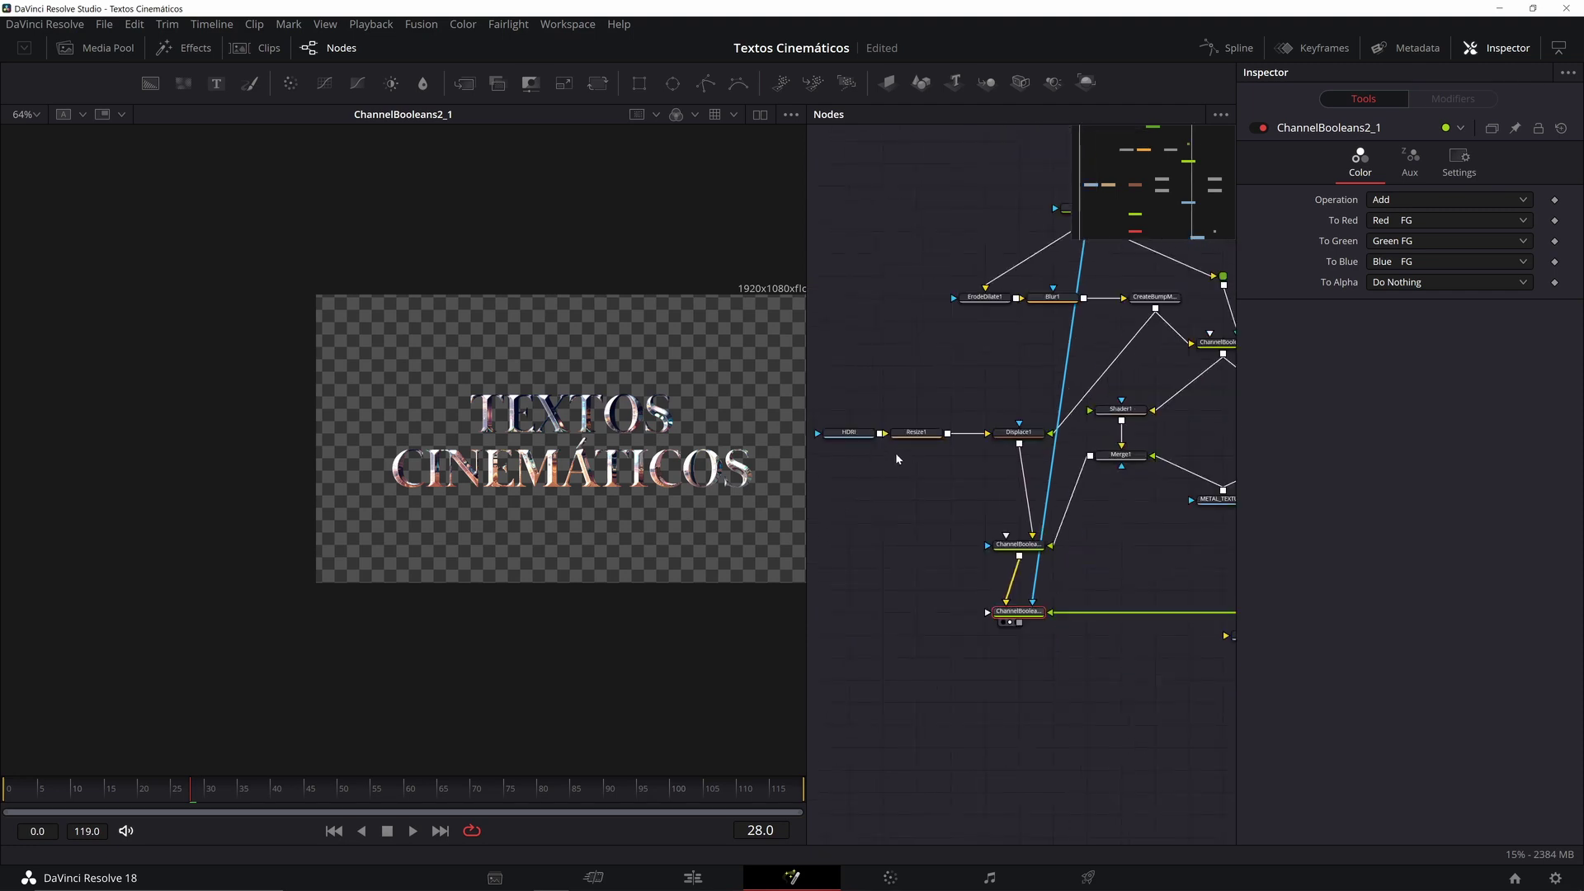
{"action": "left_click_drag", "start_coordinate": [894, 452], "coordinate": [1047, 498]}
{"action": "scroll", "coordinate": [1023, 470], "scroll_direction": "up", "scroll_amount": 1}
{"action": "scroll", "coordinate": [495, 451], "scroll_direction": "up", "scroll_amount": 3}
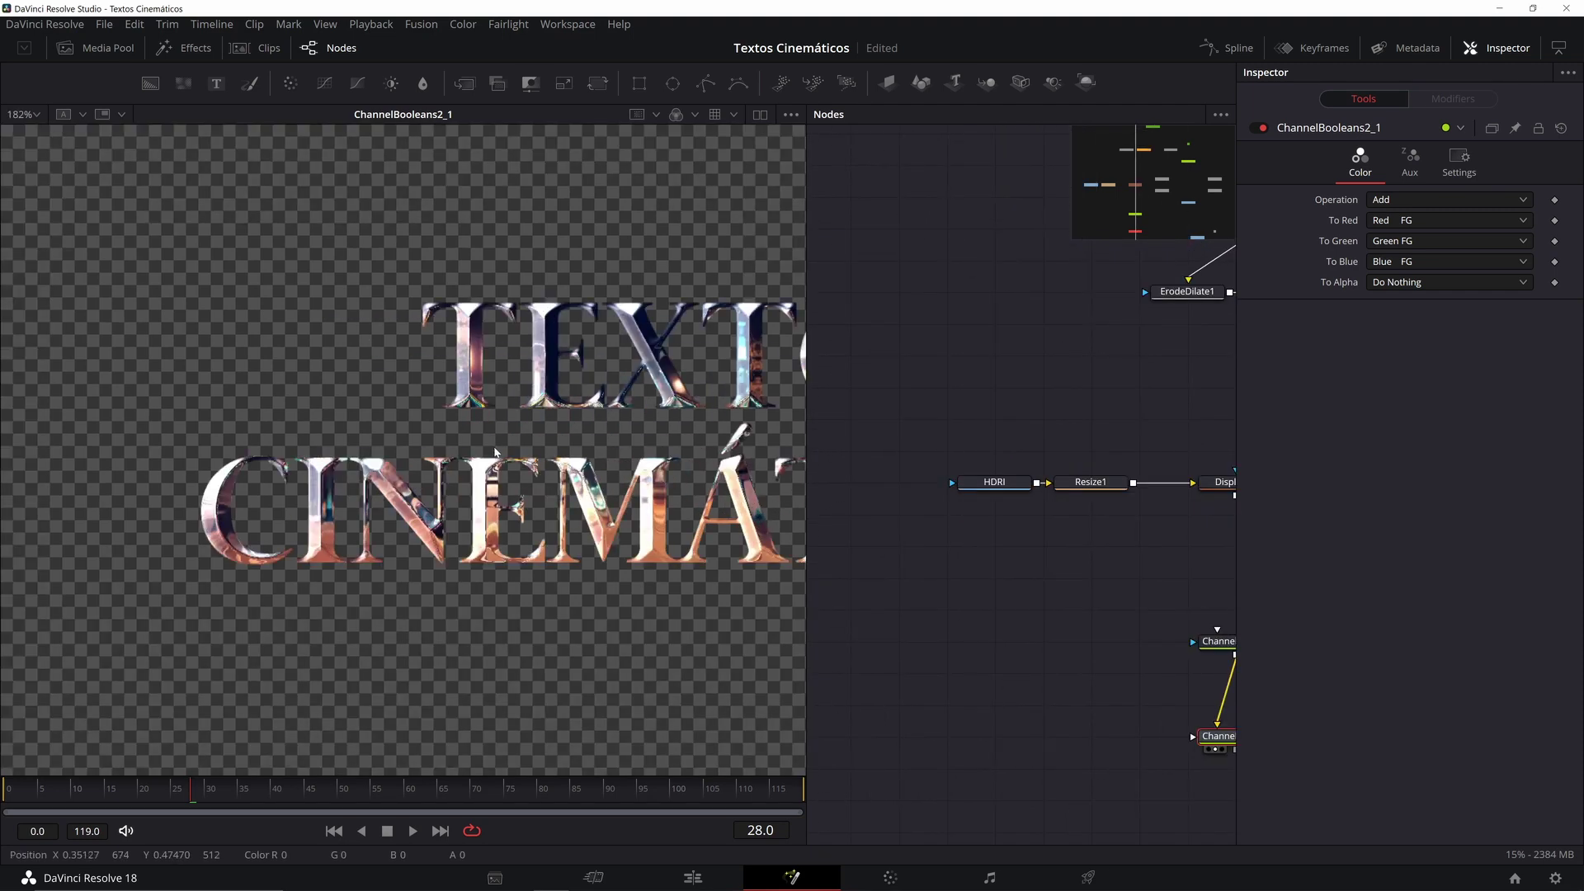
{"action": "left_click_drag", "start_coordinate": [534, 459], "coordinate": [464, 400]}
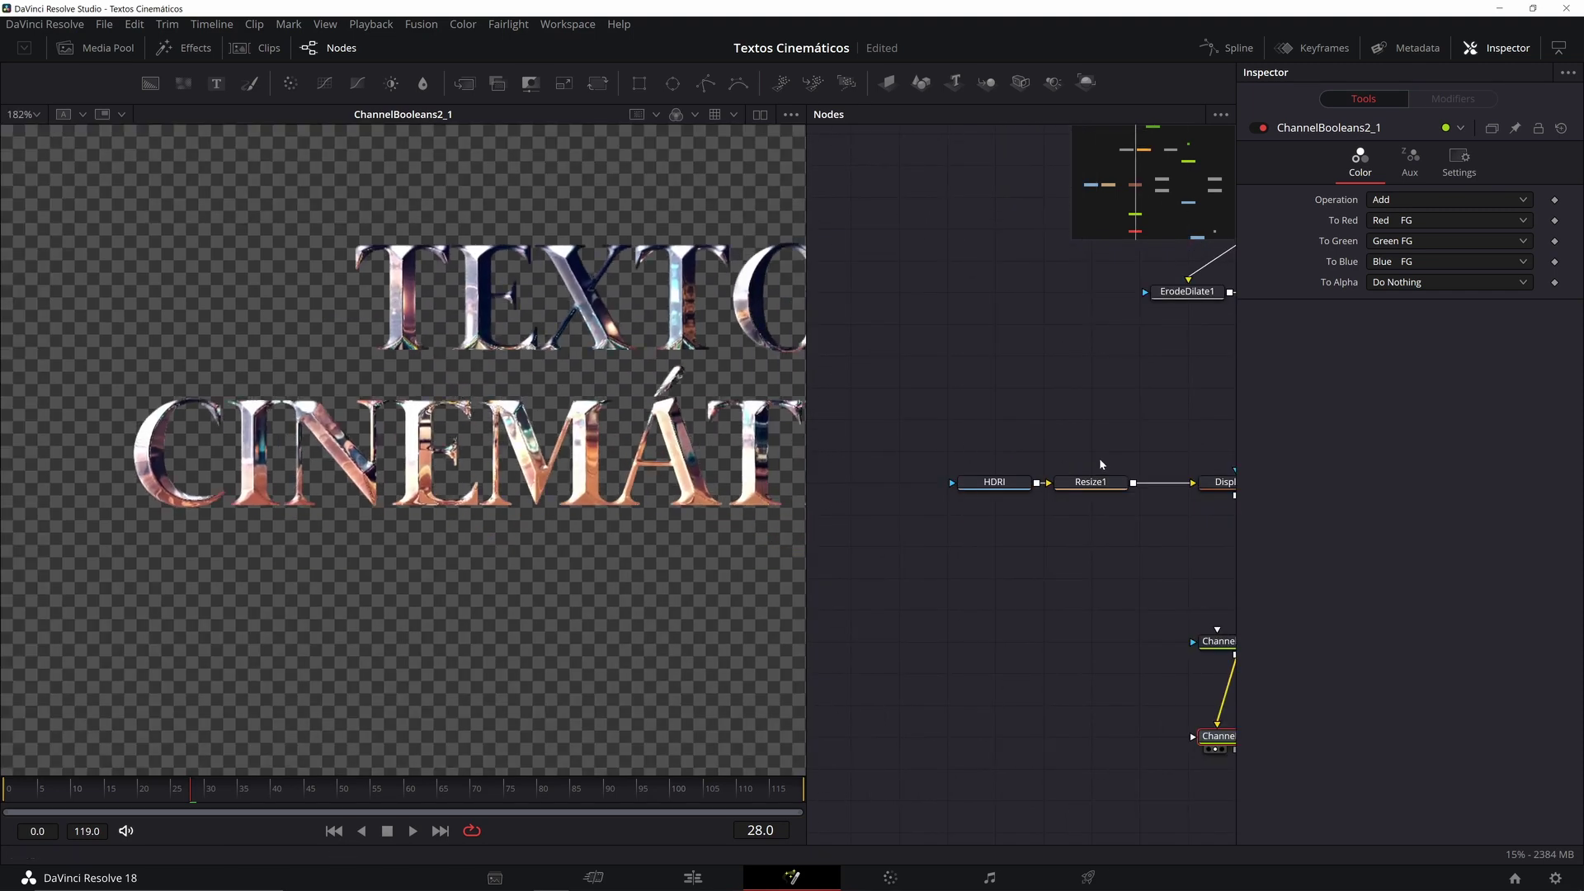
{"action": "scroll", "coordinate": [971, 455], "scroll_direction": "down", "scroll_amount": 2}
{"action": "scroll", "coordinate": [1059, 440], "scroll_direction": "down", "scroll_amount": 5}
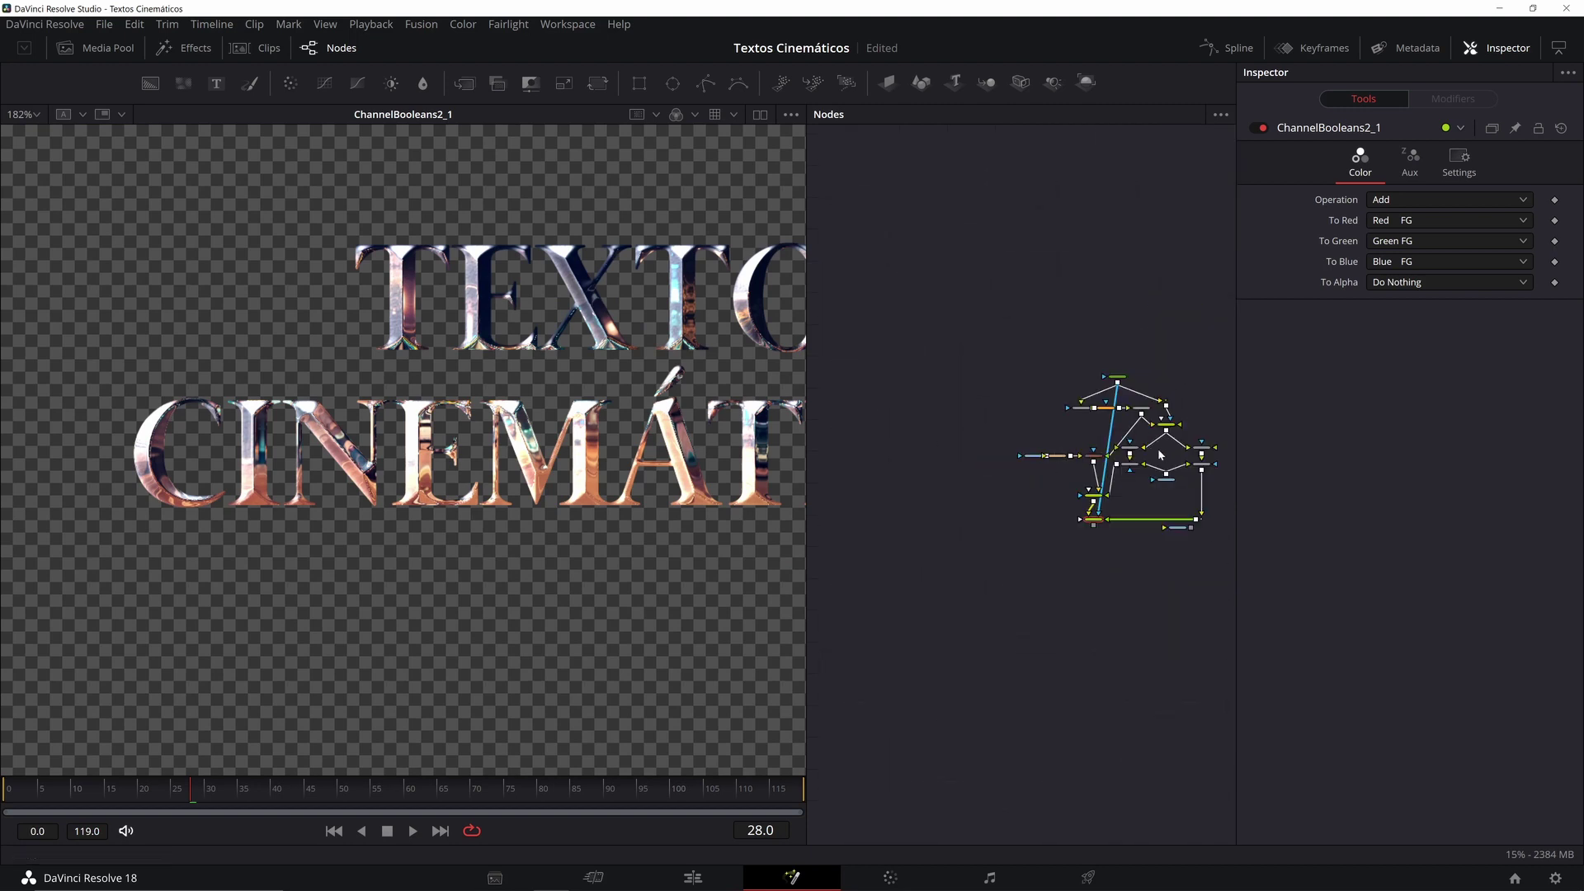
{"action": "scroll", "coordinate": [1156, 452], "scroll_direction": "up", "scroll_amount": 3}
{"action": "left_click_drag", "start_coordinate": [1148, 457], "coordinate": [1060, 433]}
{"action": "scroll", "coordinate": [600, 409], "scroll_direction": "down", "scroll_amount": 2}
{"action": "scroll", "coordinate": [644, 415], "scroll_direction": "down", "scroll_amount": 1}
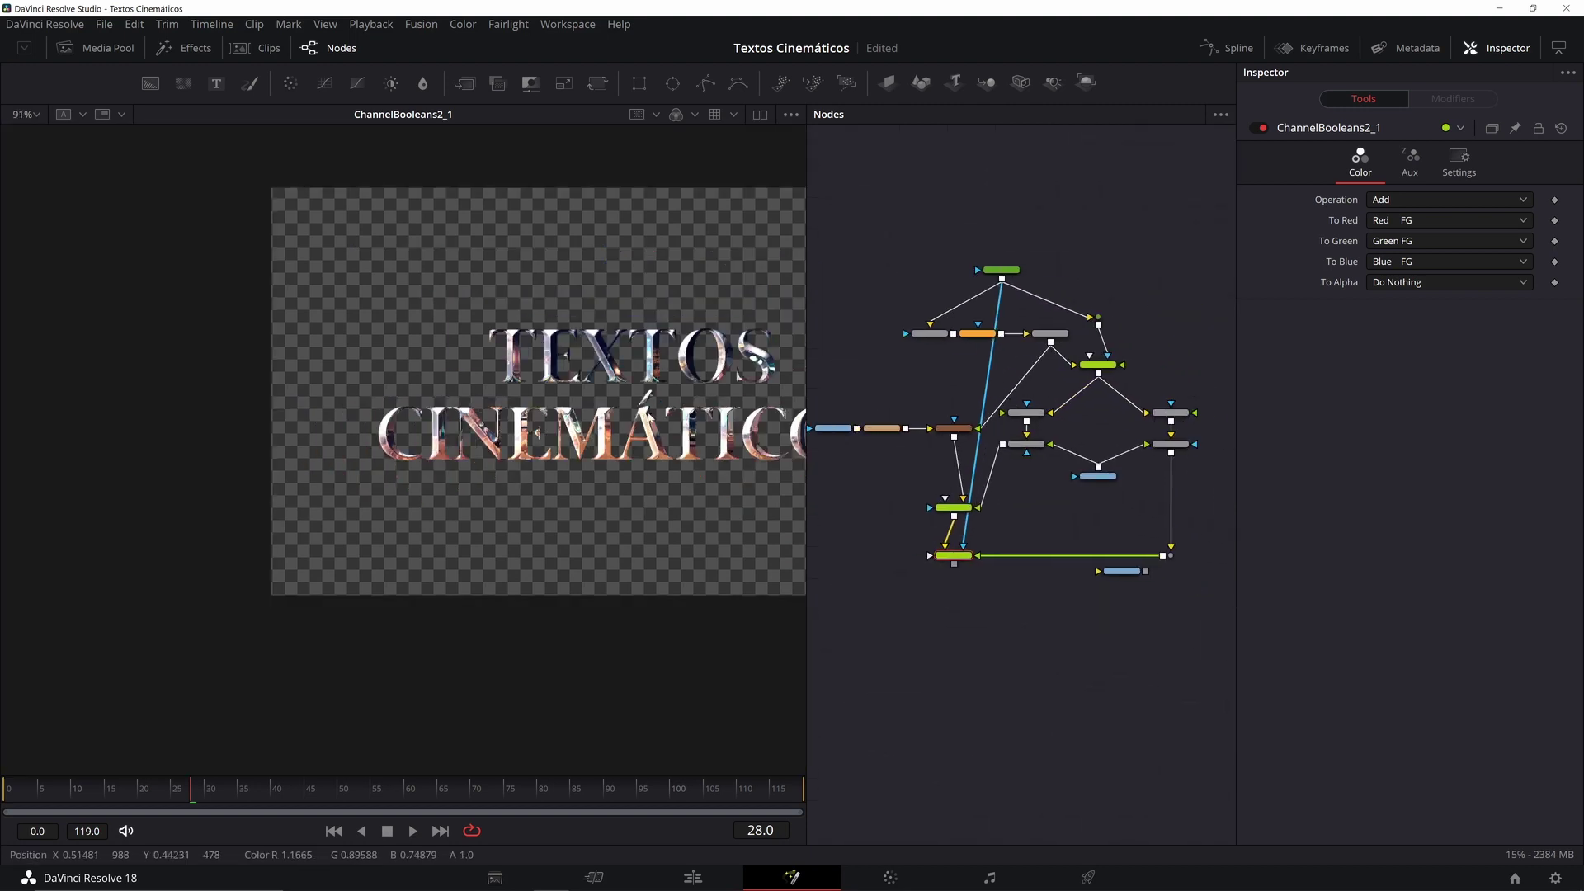
{"action": "left_click_drag", "start_coordinate": [644, 415], "coordinate": [504, 413]}
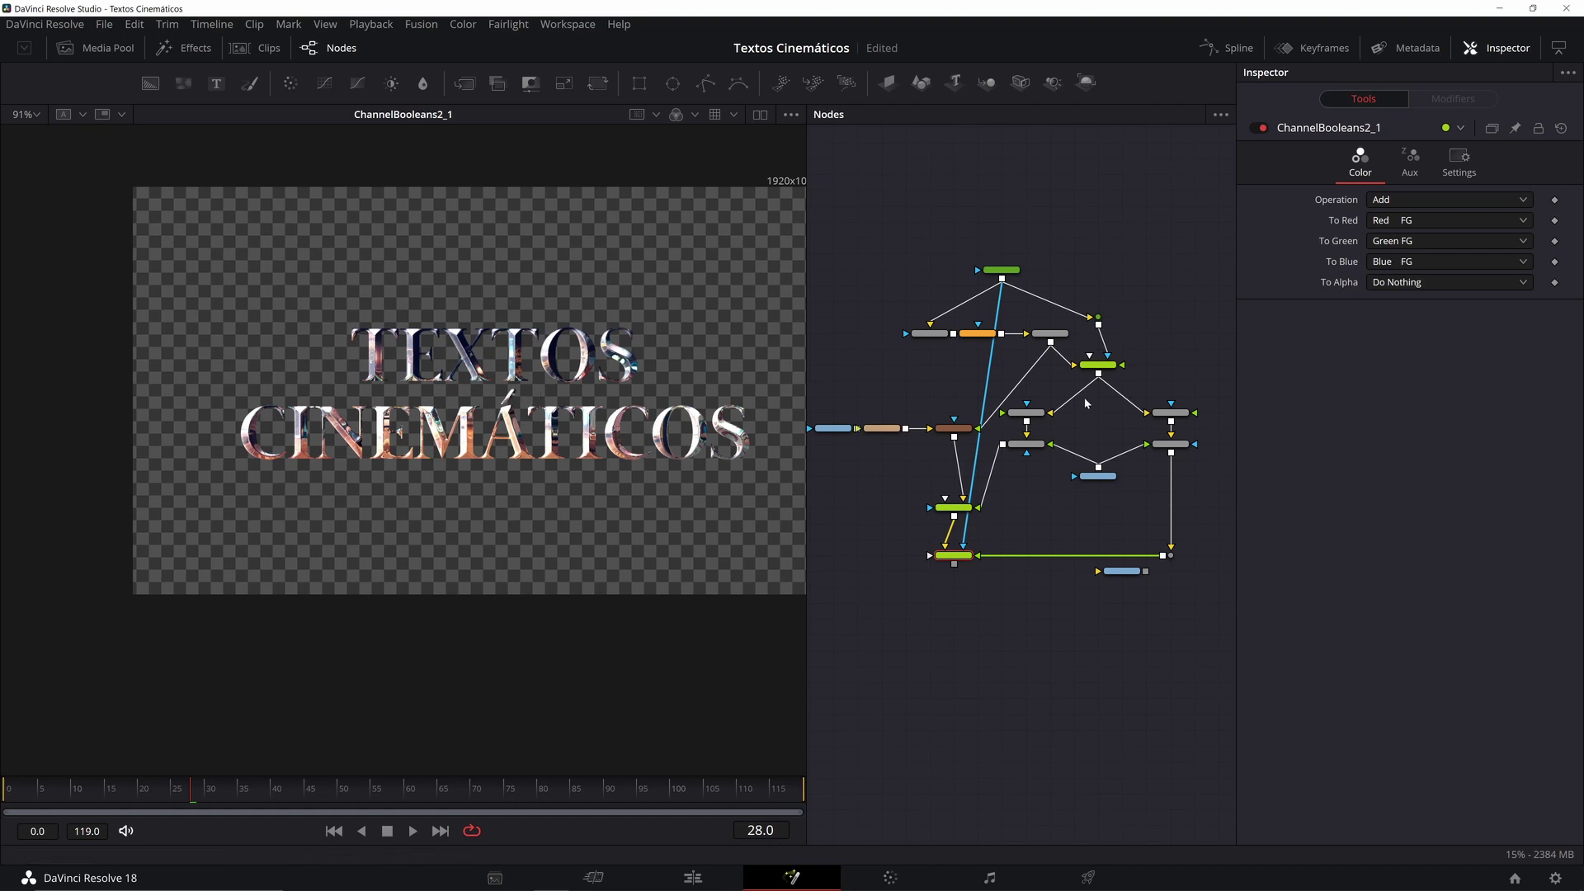
Step: Insert a Blur node between the HDRI and Resize1 nodes
{"action": "left_click_drag", "start_coordinate": [939, 438], "coordinate": [980, 438]}
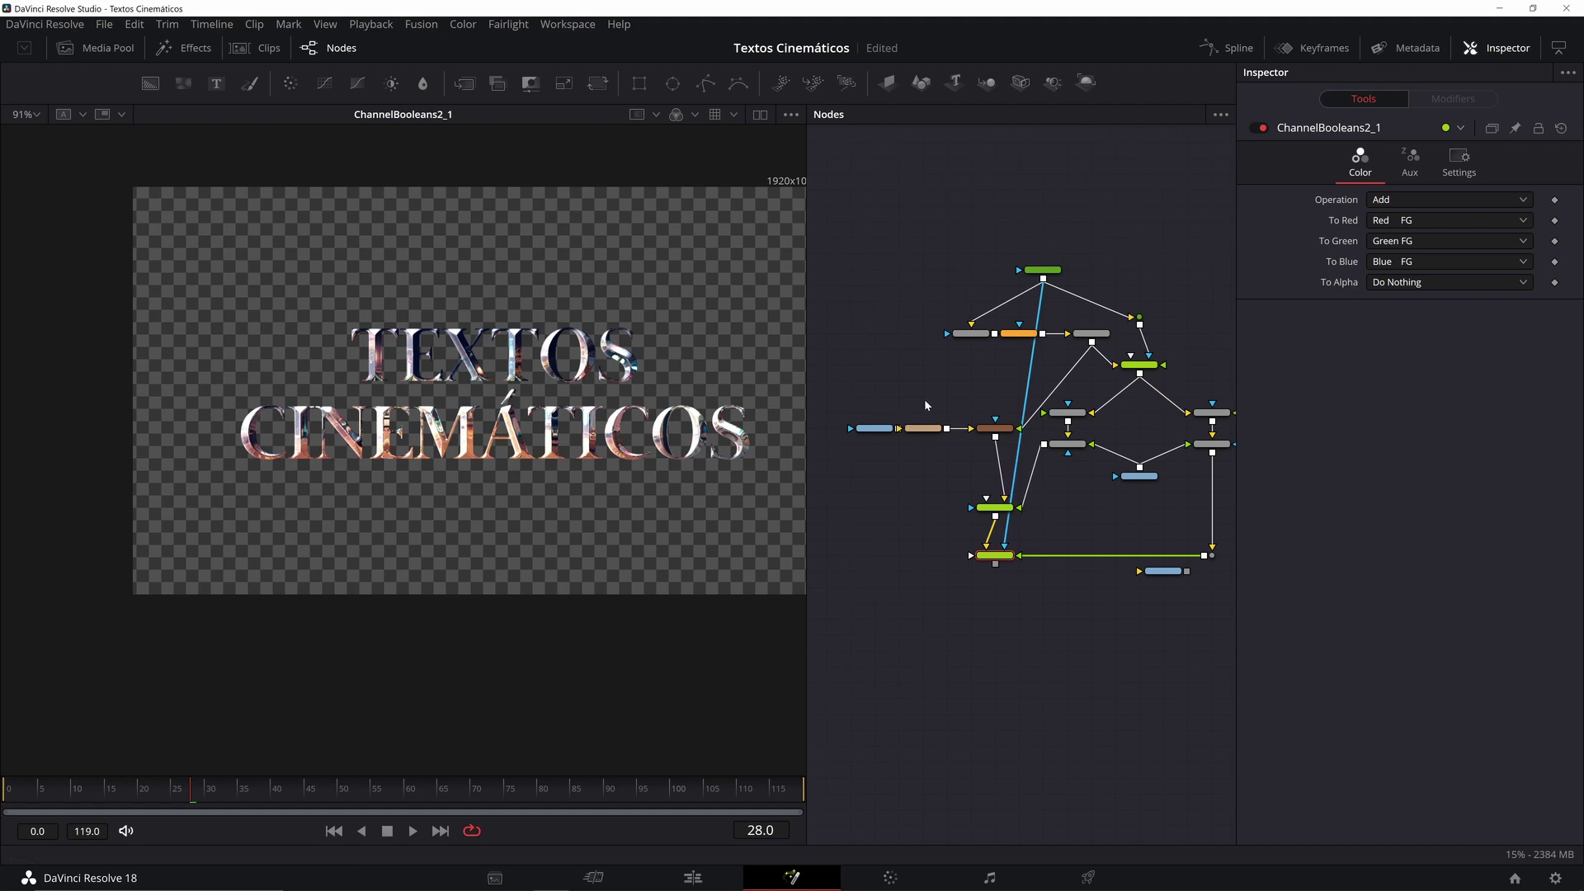
{"action": "scroll", "coordinate": [918, 419], "scroll_direction": "up", "scroll_amount": 3}
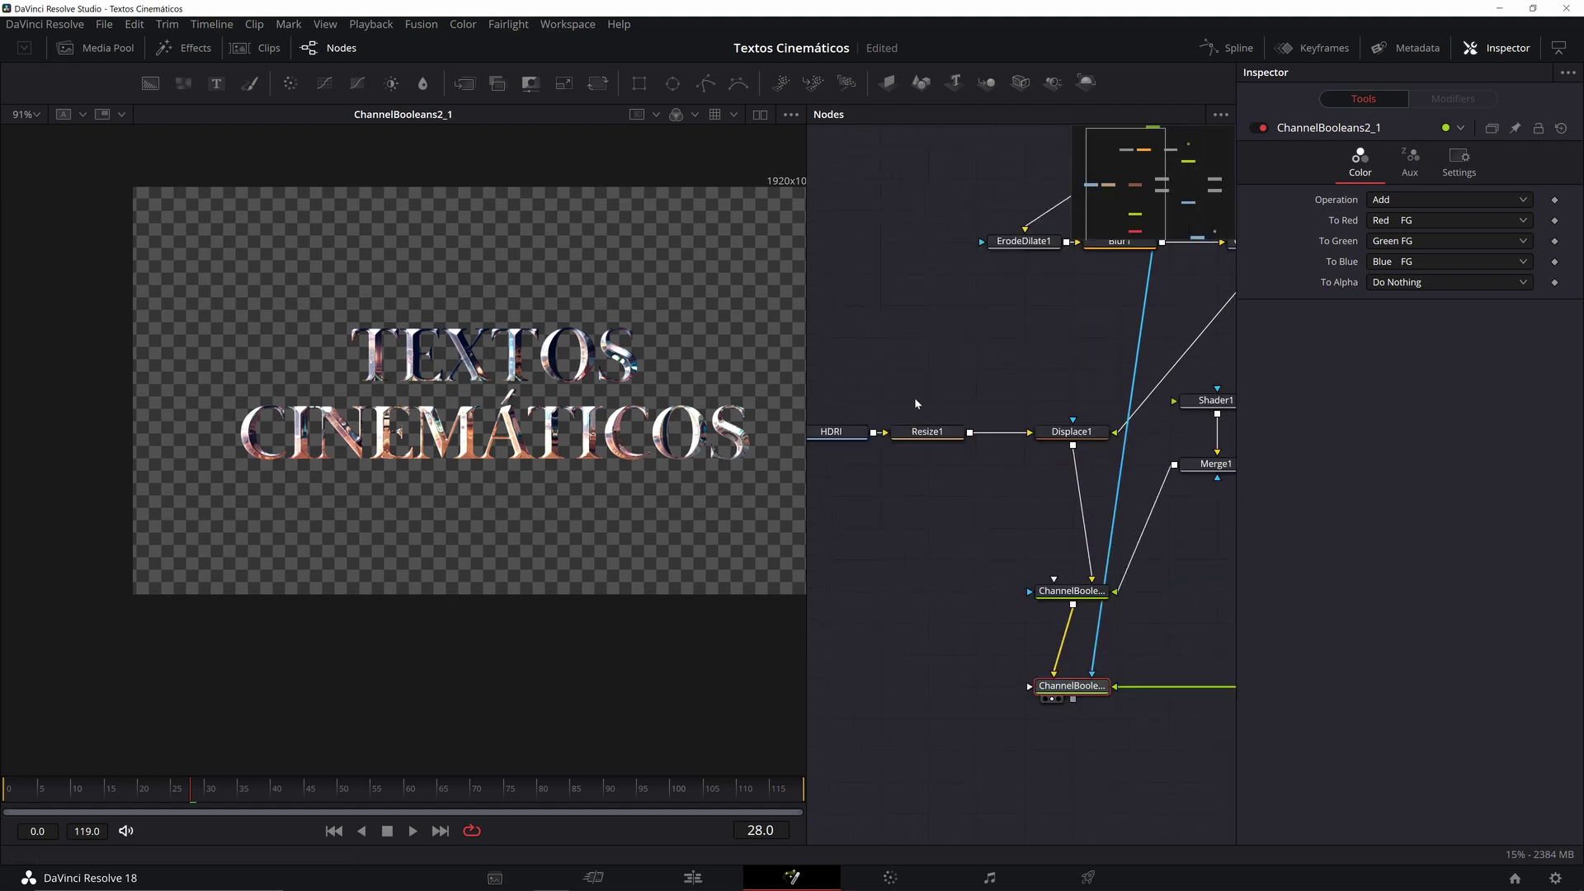
{"action": "left_click_drag", "start_coordinate": [917, 402], "coordinate": [860, 438]}
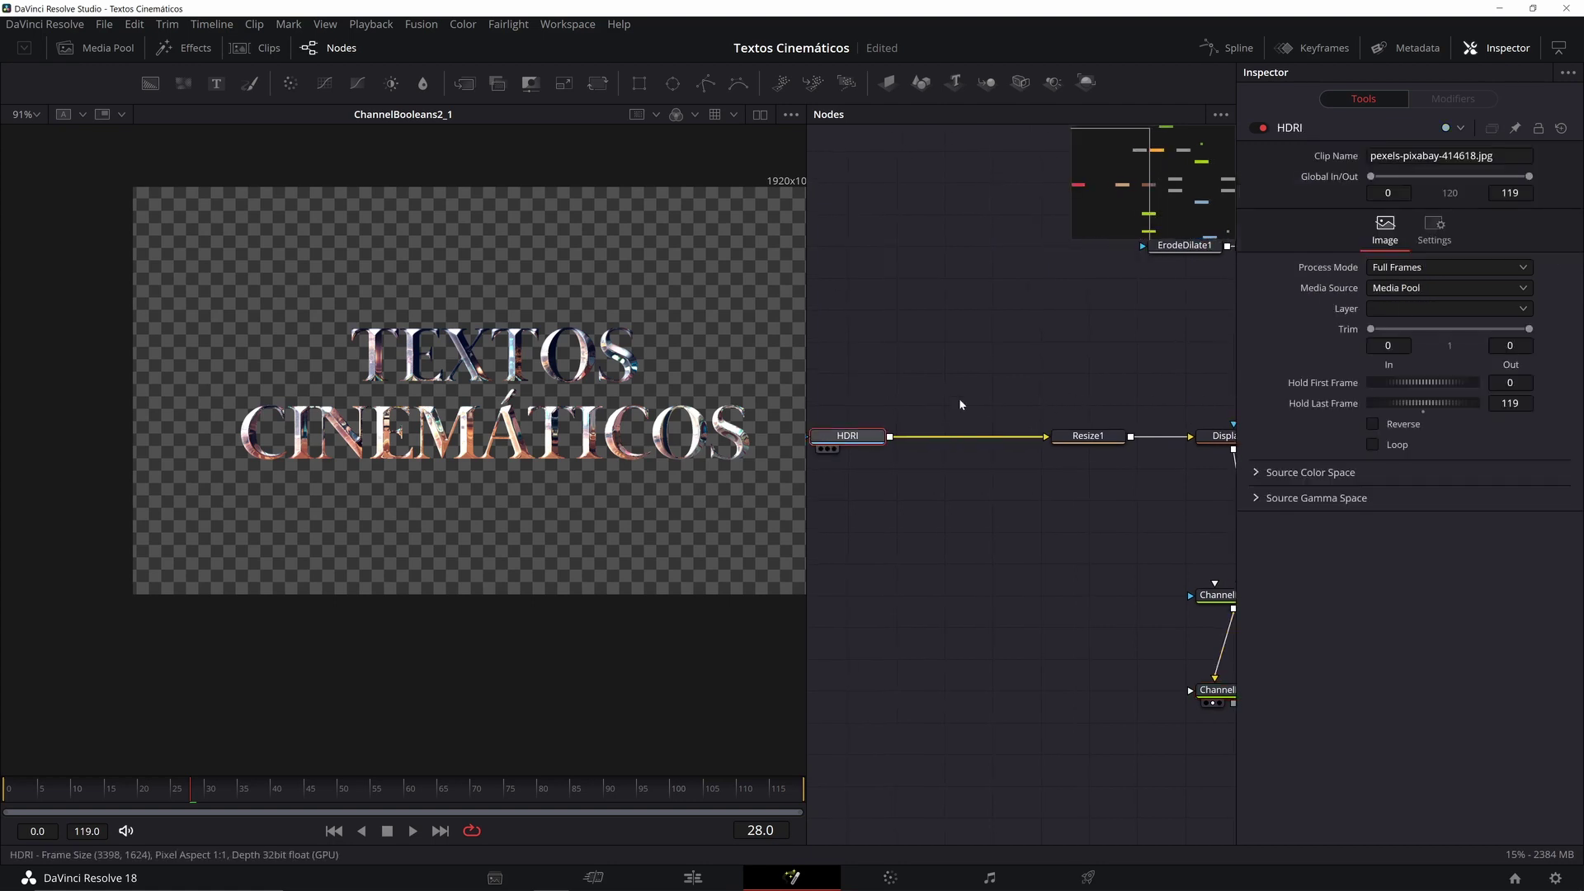
{"action": "left_click", "coordinate": [876, 439]}
{"action": "key", "text": "shift+space"}
{"action": "type", "text": "blur"}
{"action": "key", "text": "Return"}
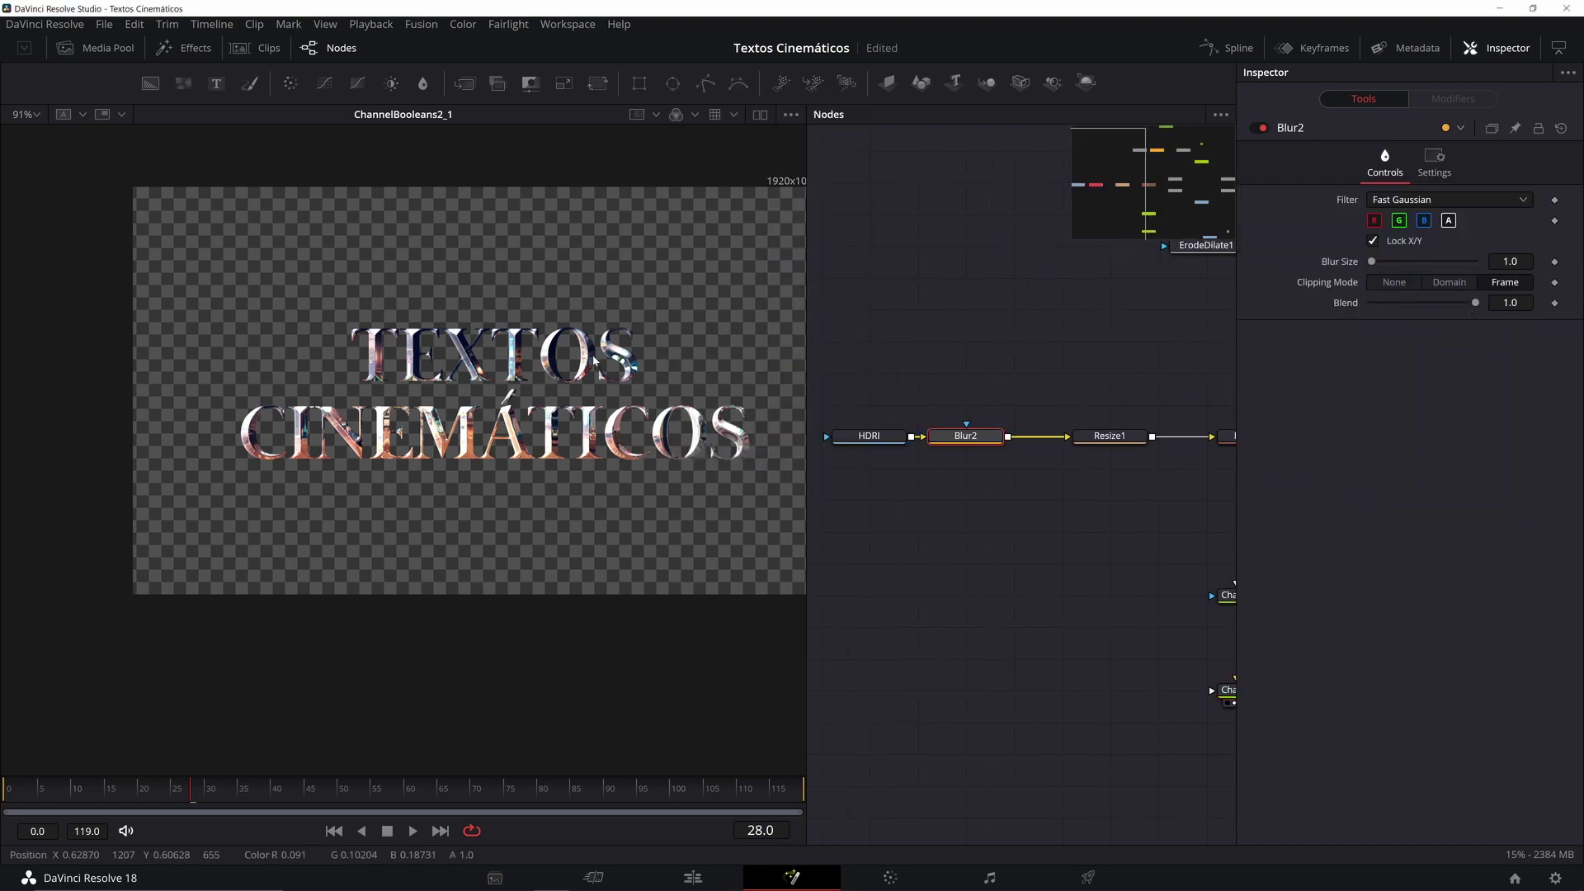
Step: Set the Blur Size of Blur2 to 3.1 to soften the reflections, checking the result on the lettering
{"action": "scroll", "coordinate": [603, 362], "scroll_direction": "up", "scroll_amount": 5}
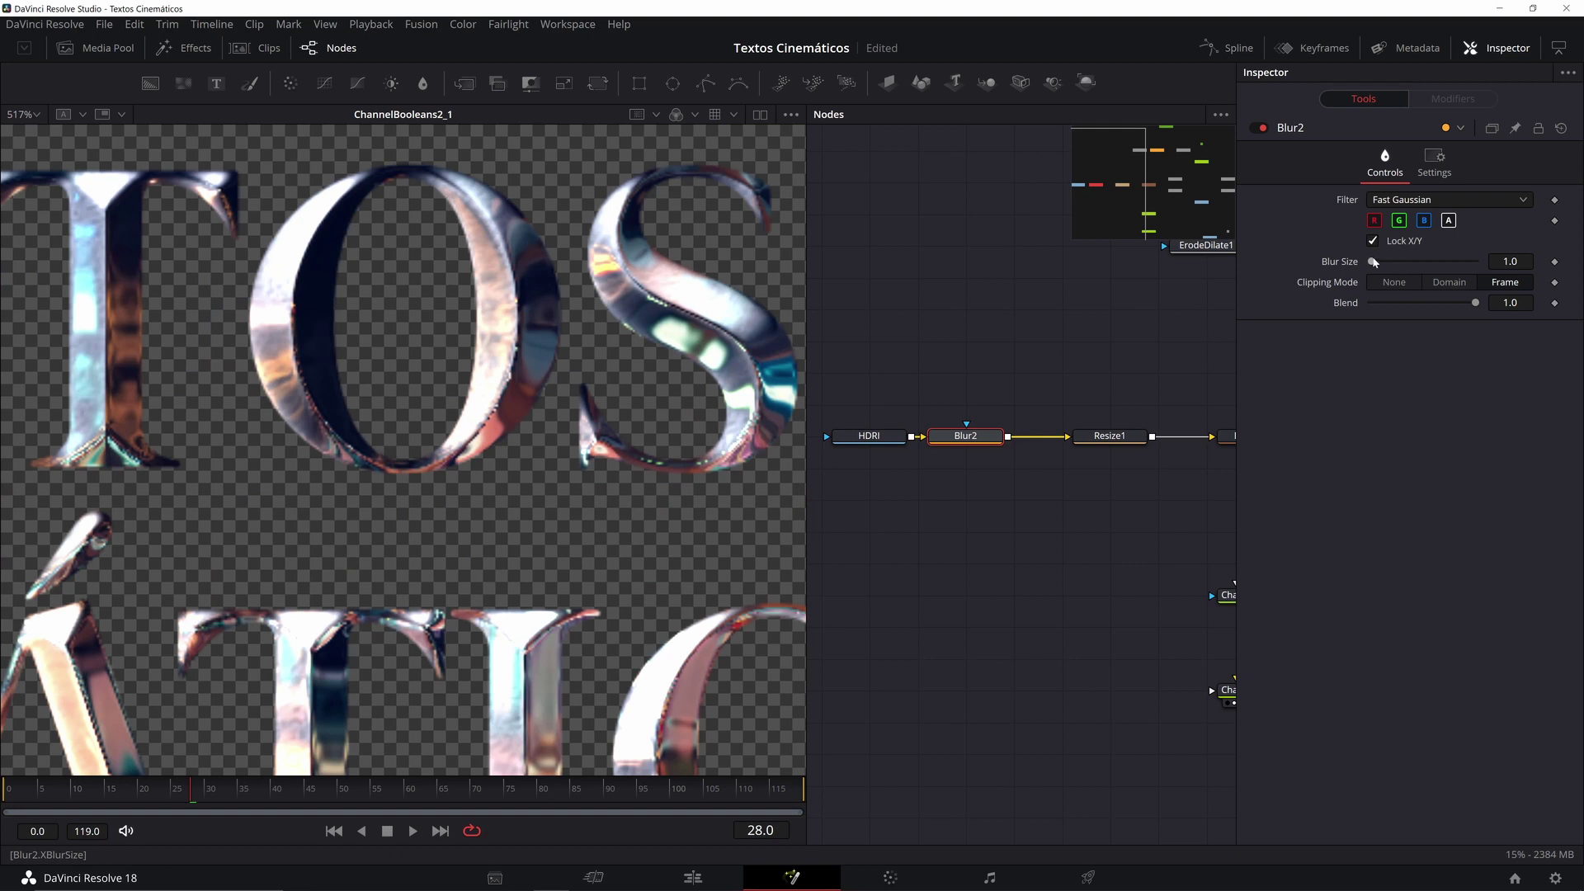
{"action": "left_click_drag", "start_coordinate": [1373, 262], "coordinate": [1376, 260]}
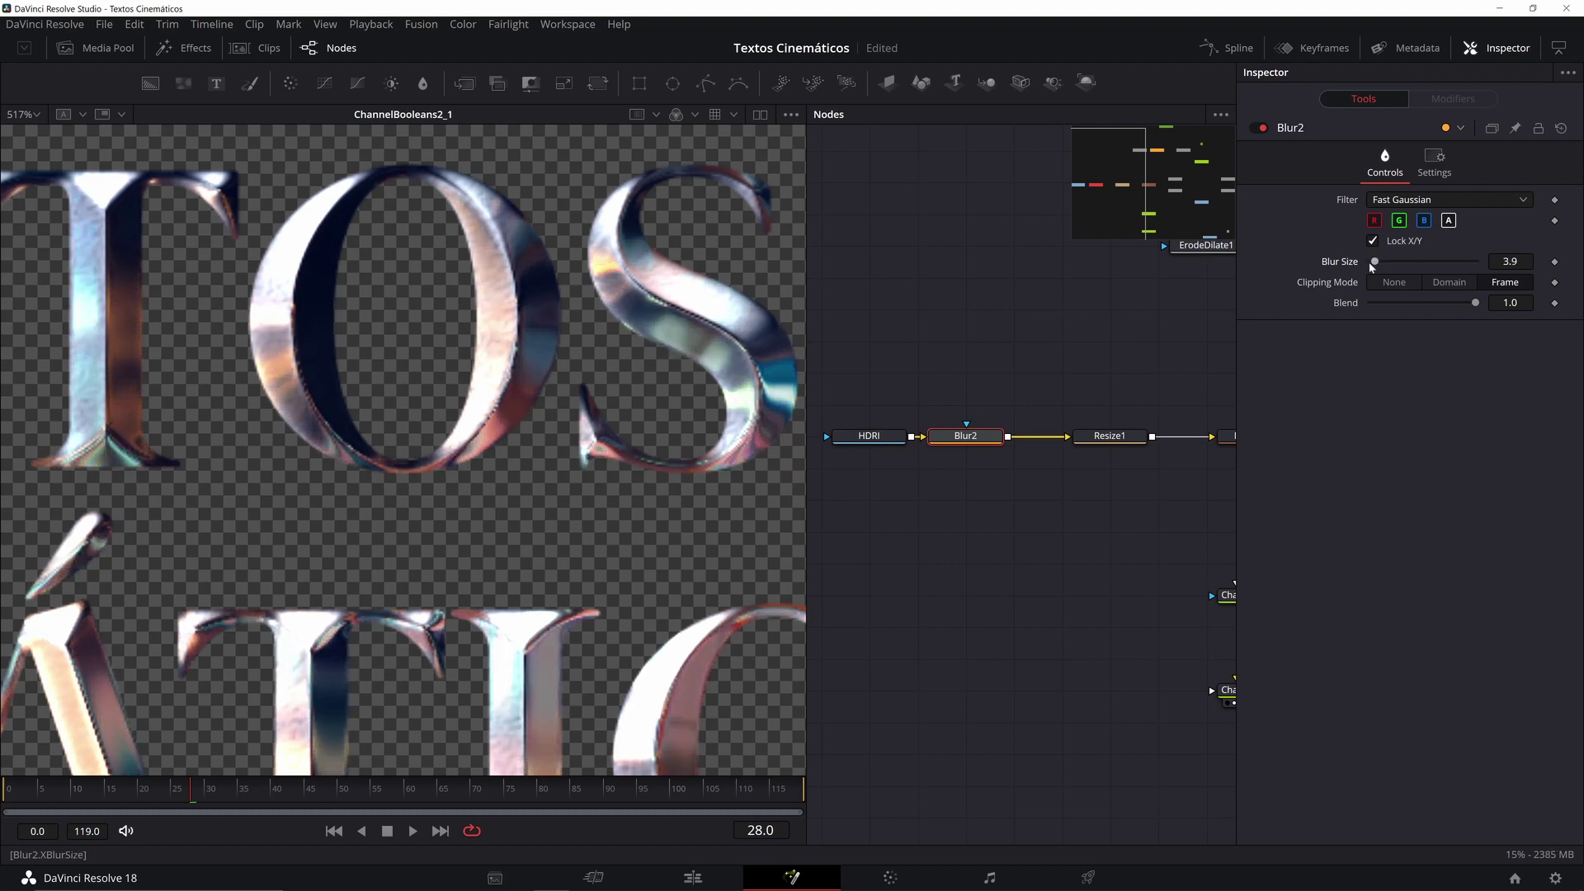
{"action": "left_click_drag", "start_coordinate": [1373, 261], "coordinate": [1369, 265]}
{"action": "scroll", "coordinate": [441, 357], "scroll_direction": "down", "scroll_amount": 5}
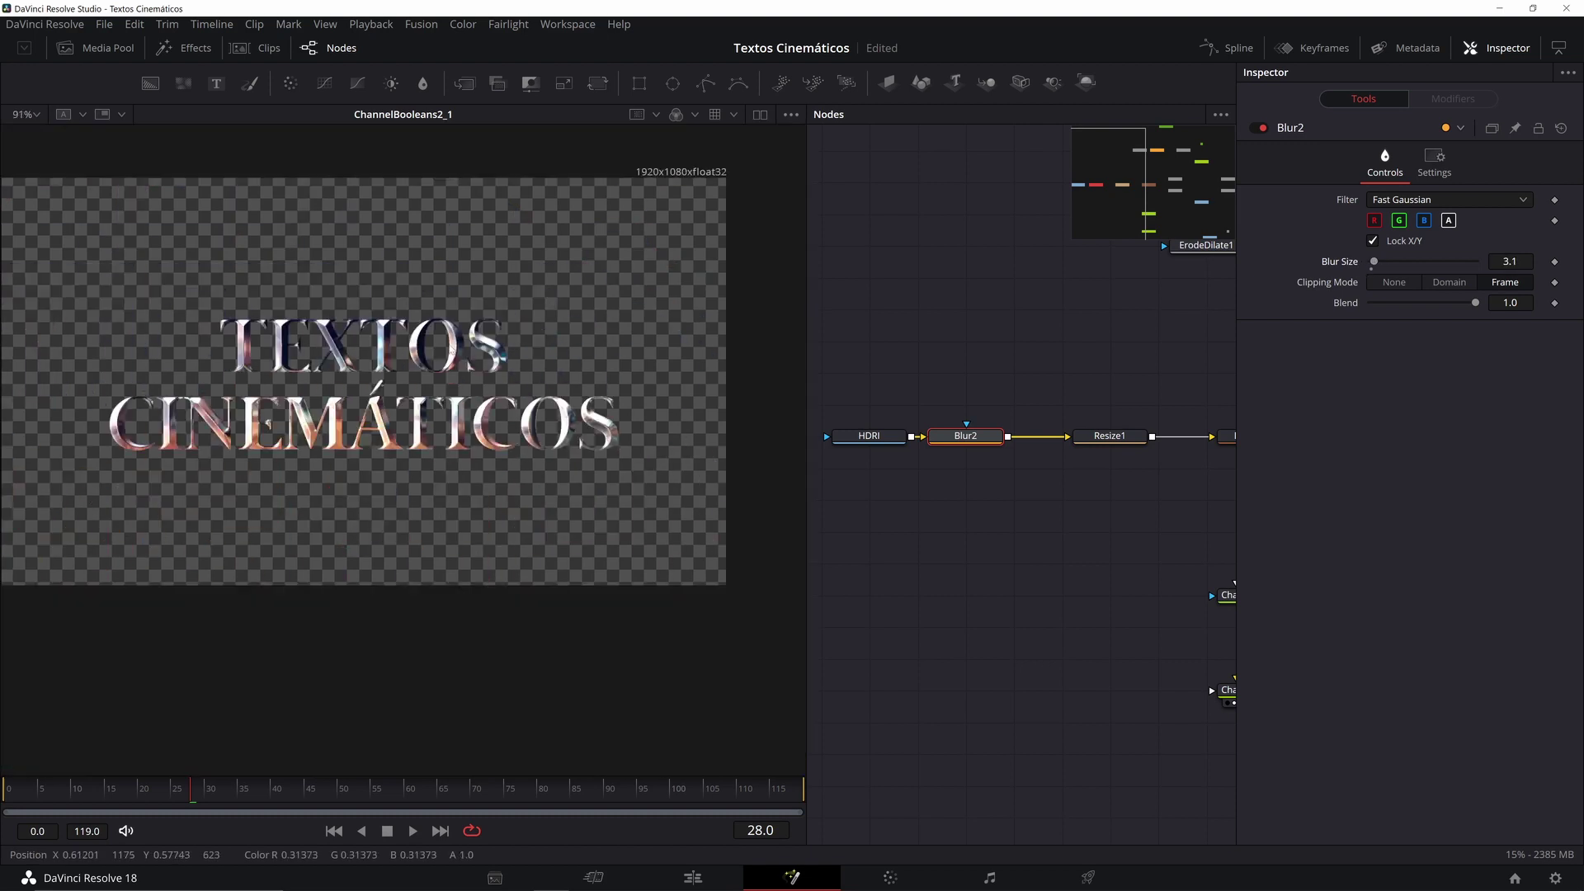
{"action": "left_click_drag", "start_coordinate": [376, 319], "coordinate": [419, 324]}
{"action": "scroll", "coordinate": [419, 325], "scroll_direction": "up", "scroll_amount": 2}
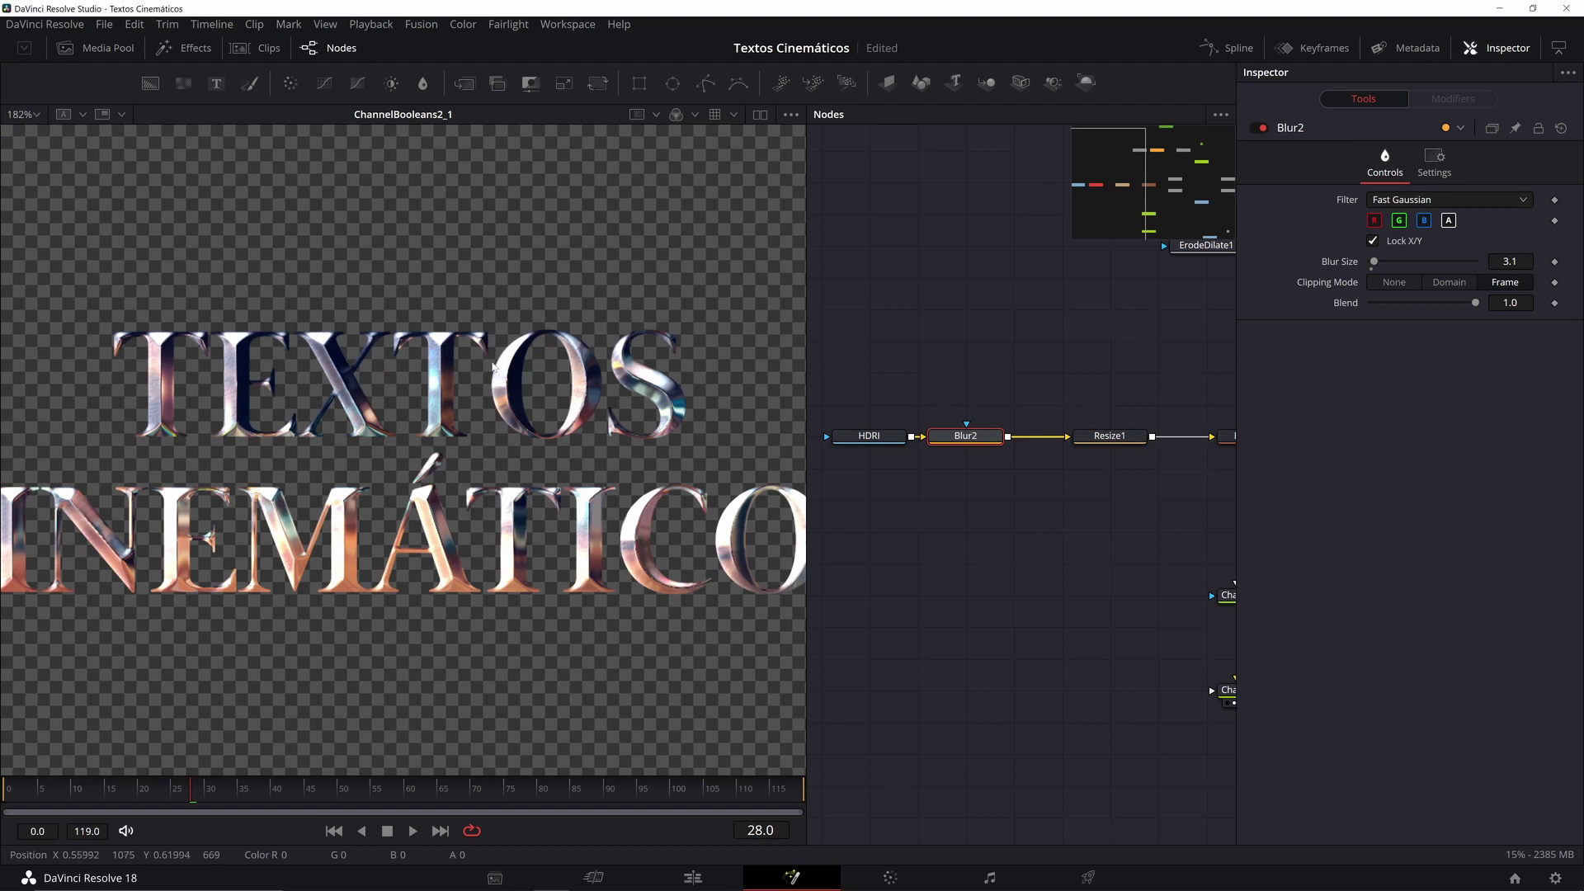
{"action": "scroll", "coordinate": [616, 420], "scroll_direction": "down", "scroll_amount": 2}
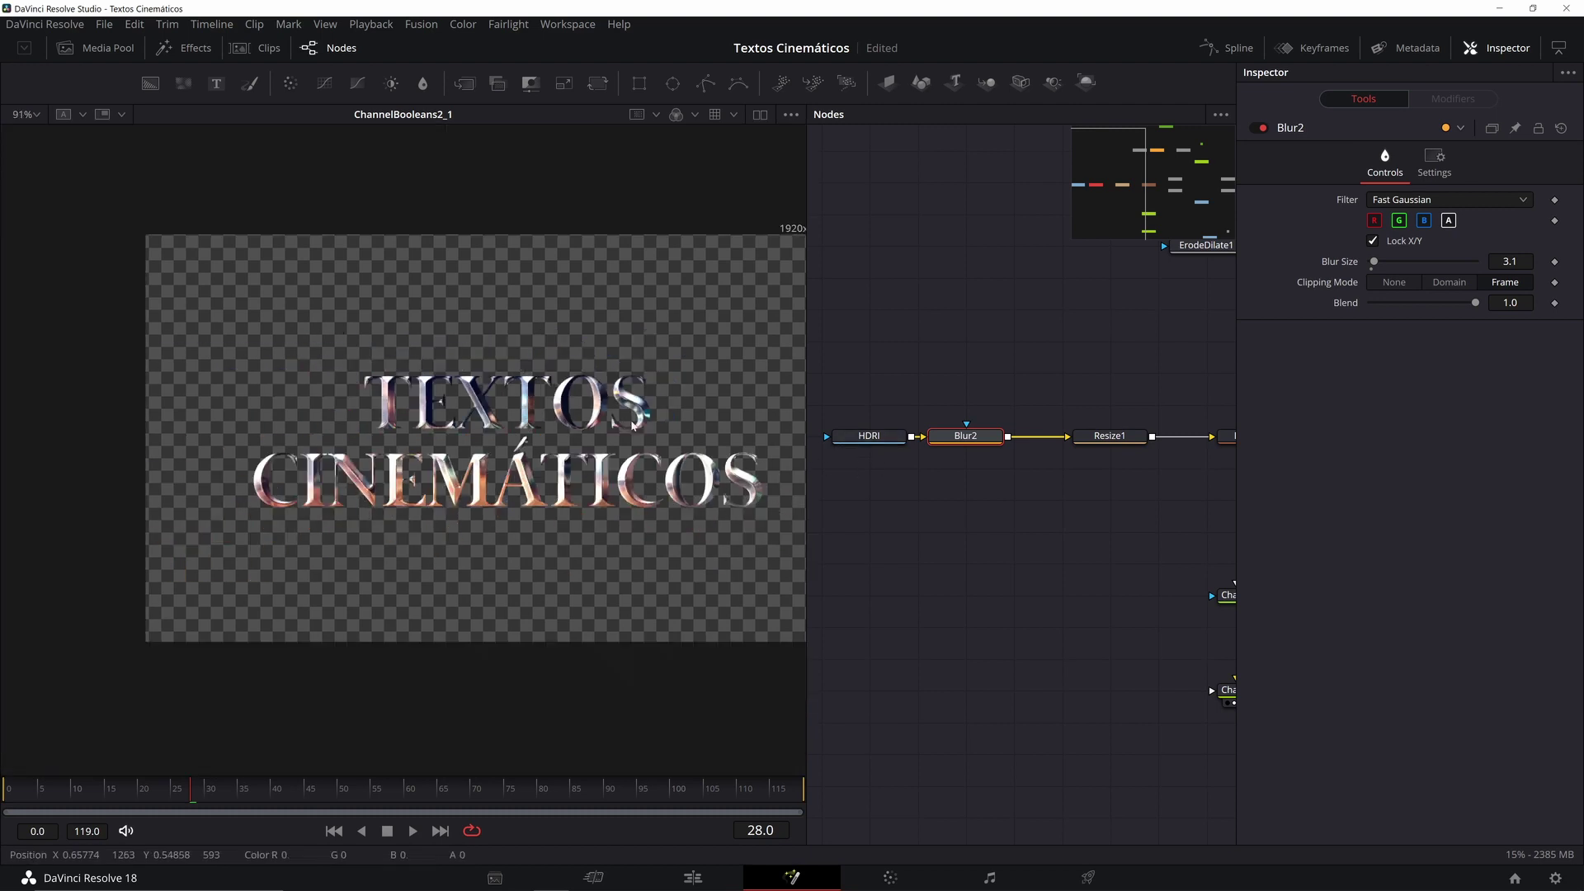
Step: Insert a Color Corrector node between HDRI and Blur2 and set its saturation to 0
{"action": "left_click_drag", "start_coordinate": [912, 384], "coordinate": [1055, 393]}
{"action": "left_click_drag", "start_coordinate": [954, 385], "coordinate": [950, 385]}
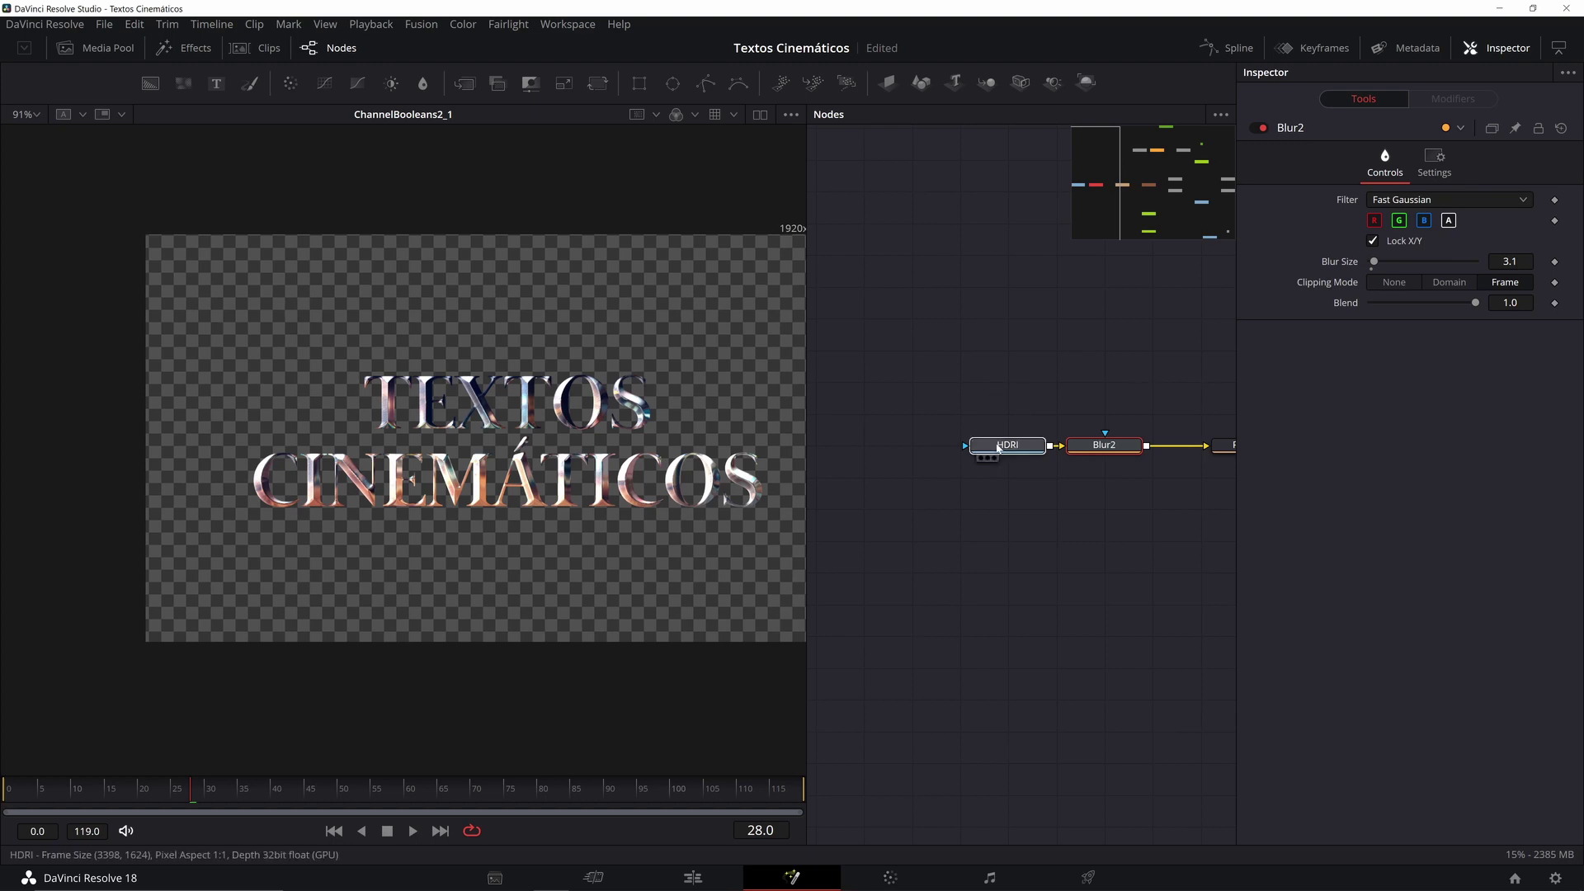
{"action": "left_click_drag", "start_coordinate": [999, 451], "coordinate": [855, 450]}
{"action": "key", "text": "shift+space"}
{"action": "type", "text": "color"}
{"action": "key", "text": "Down"}
{"action": "key", "text": "Return"}
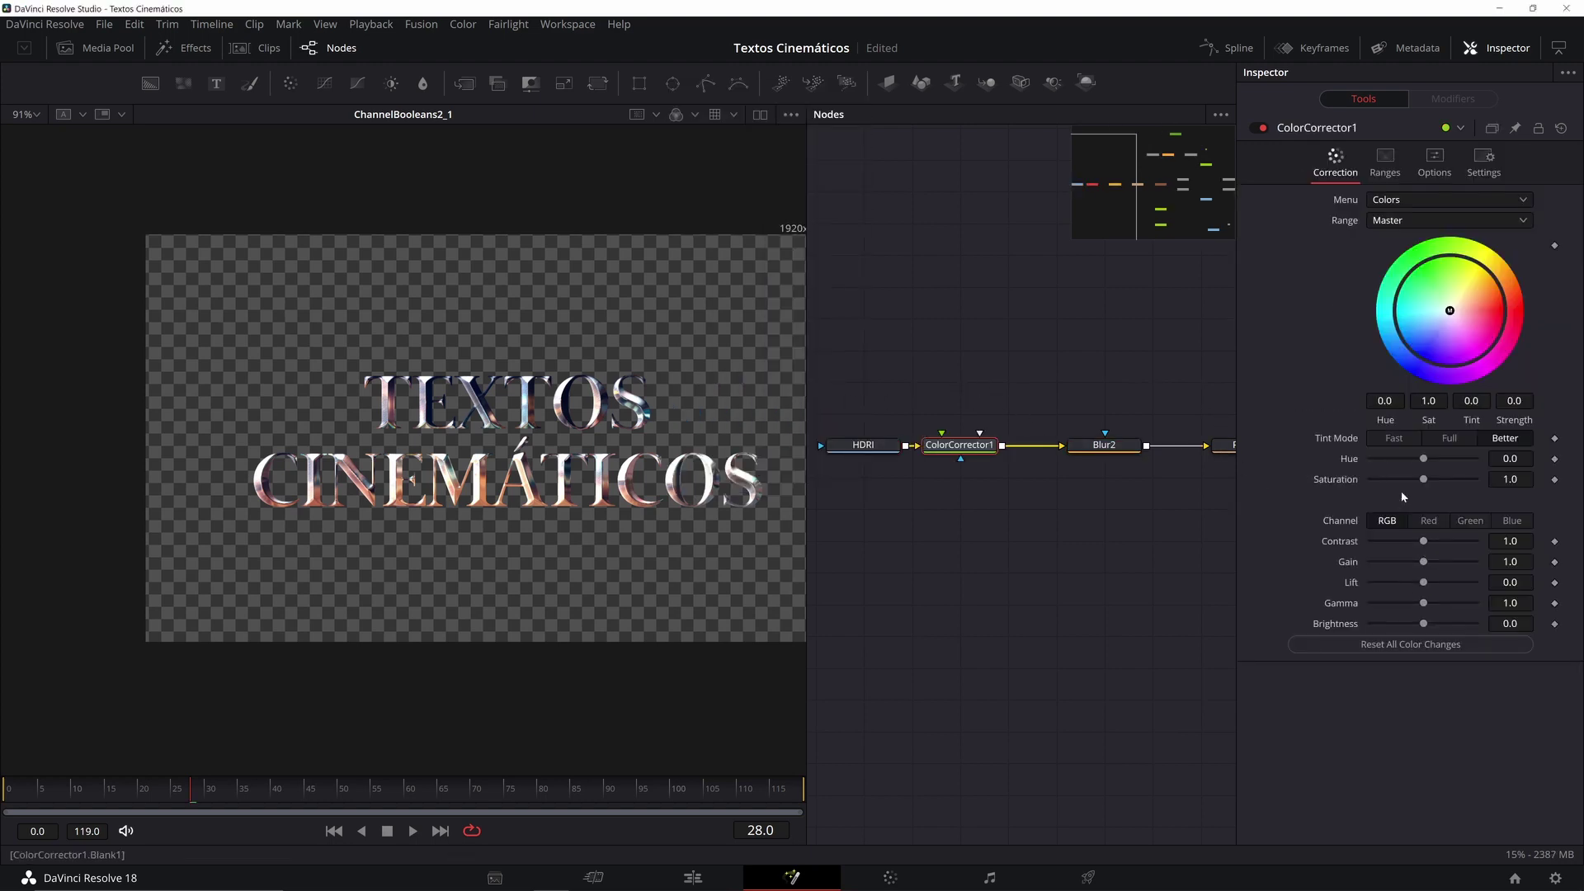
{"action": "left_click_drag", "start_coordinate": [1424, 485], "coordinate": [1245, 495]}
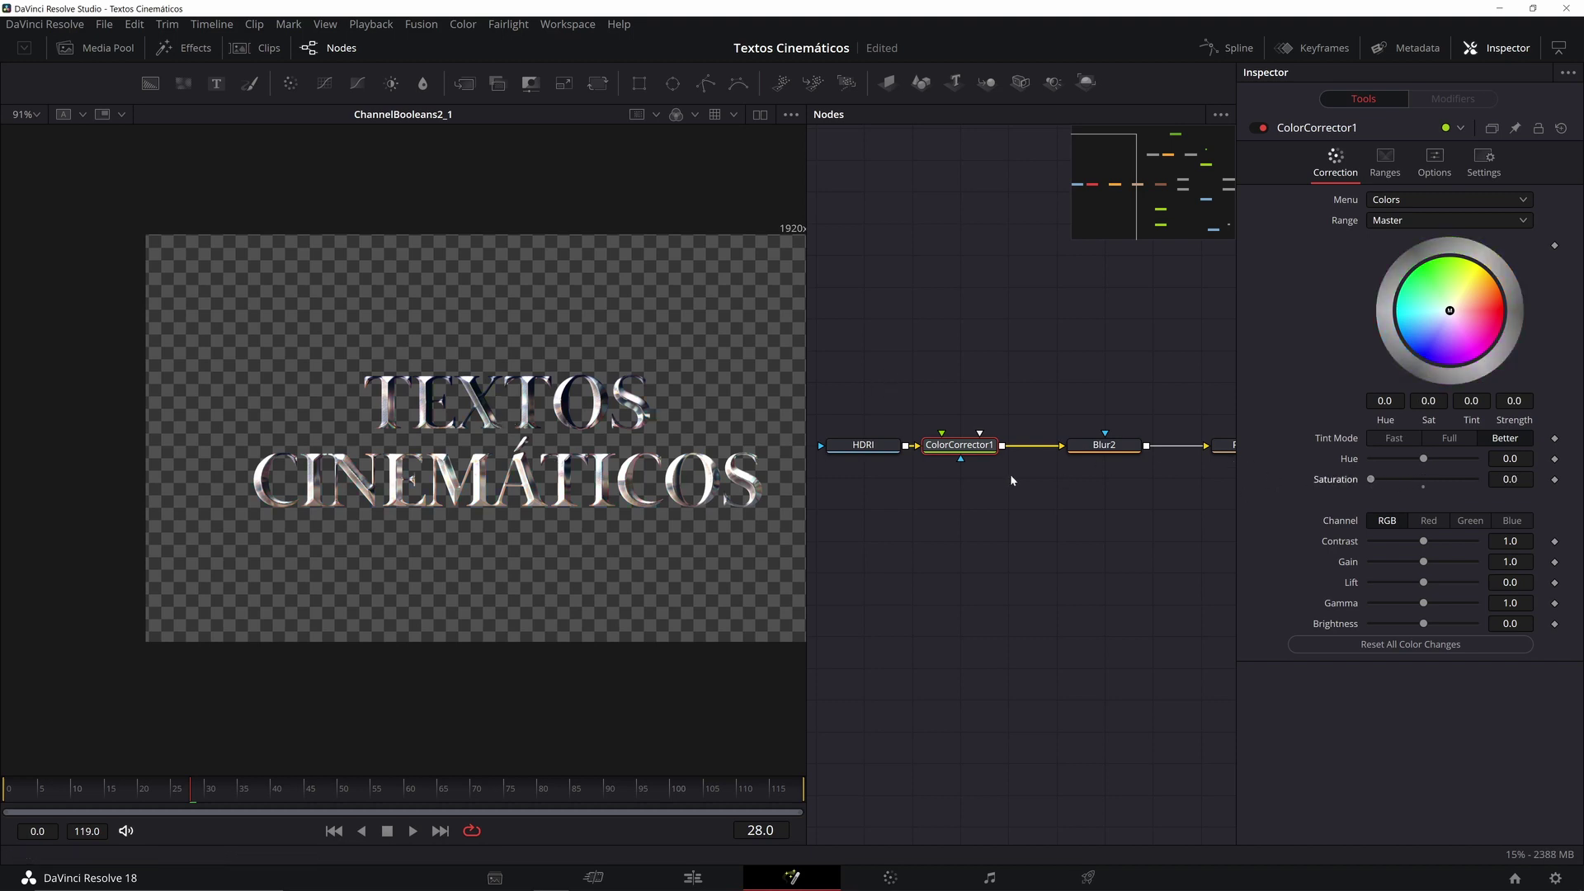
Step: View the HDRI source image, and display the ColorCorrector1 output in its place for comparison
{"action": "left_click", "coordinate": [837, 458]}
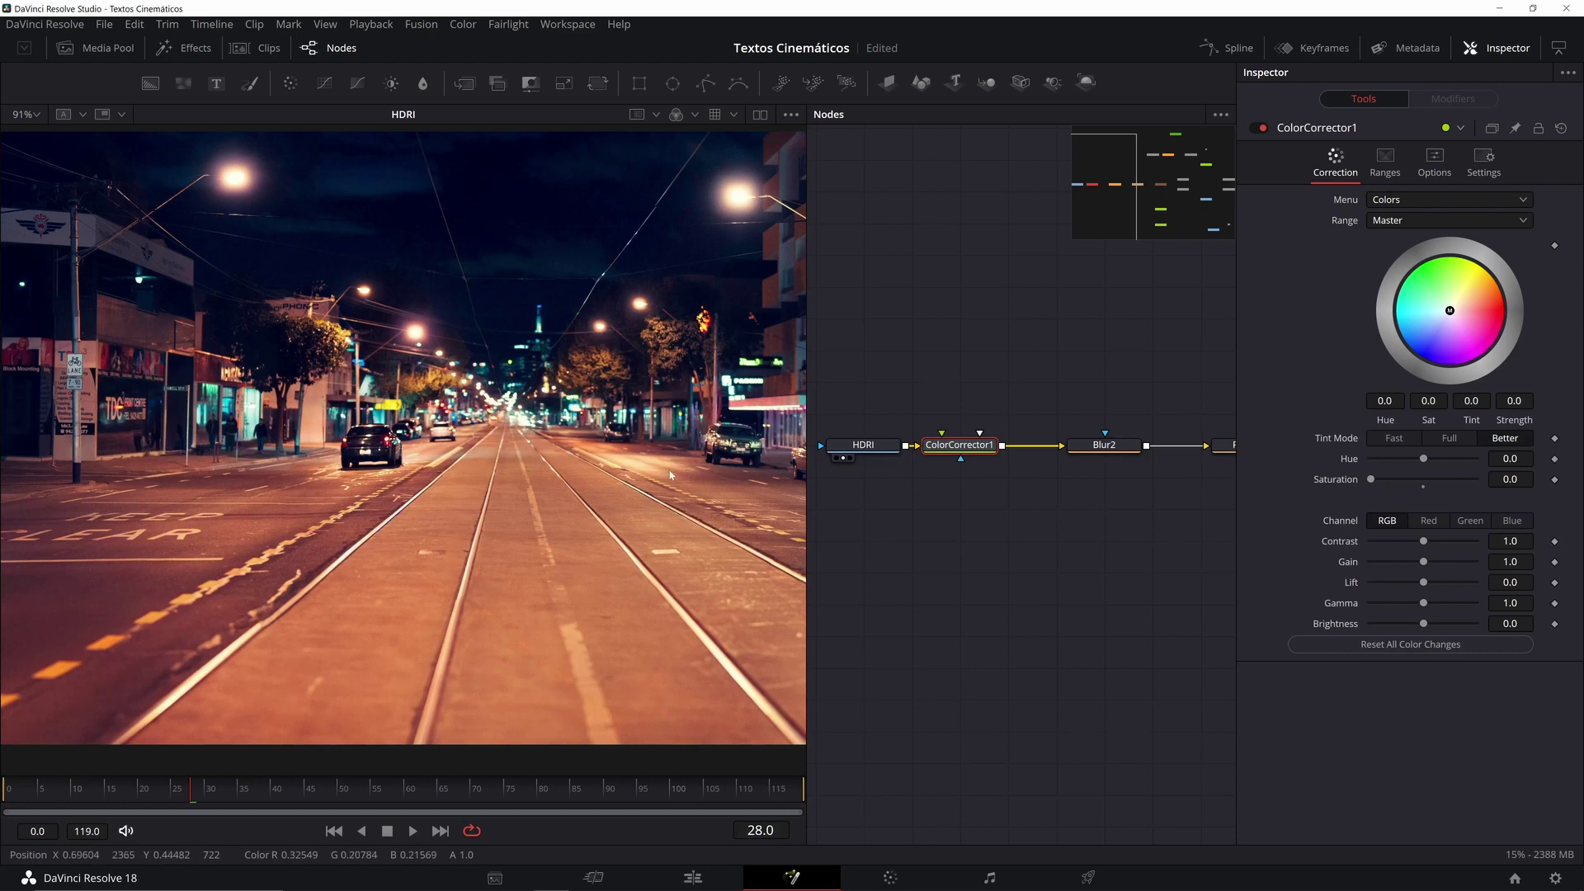
{"action": "key", "text": "1"}
{"action": "left_click_drag", "start_coordinate": [1058, 482], "coordinate": [1104, 446]}
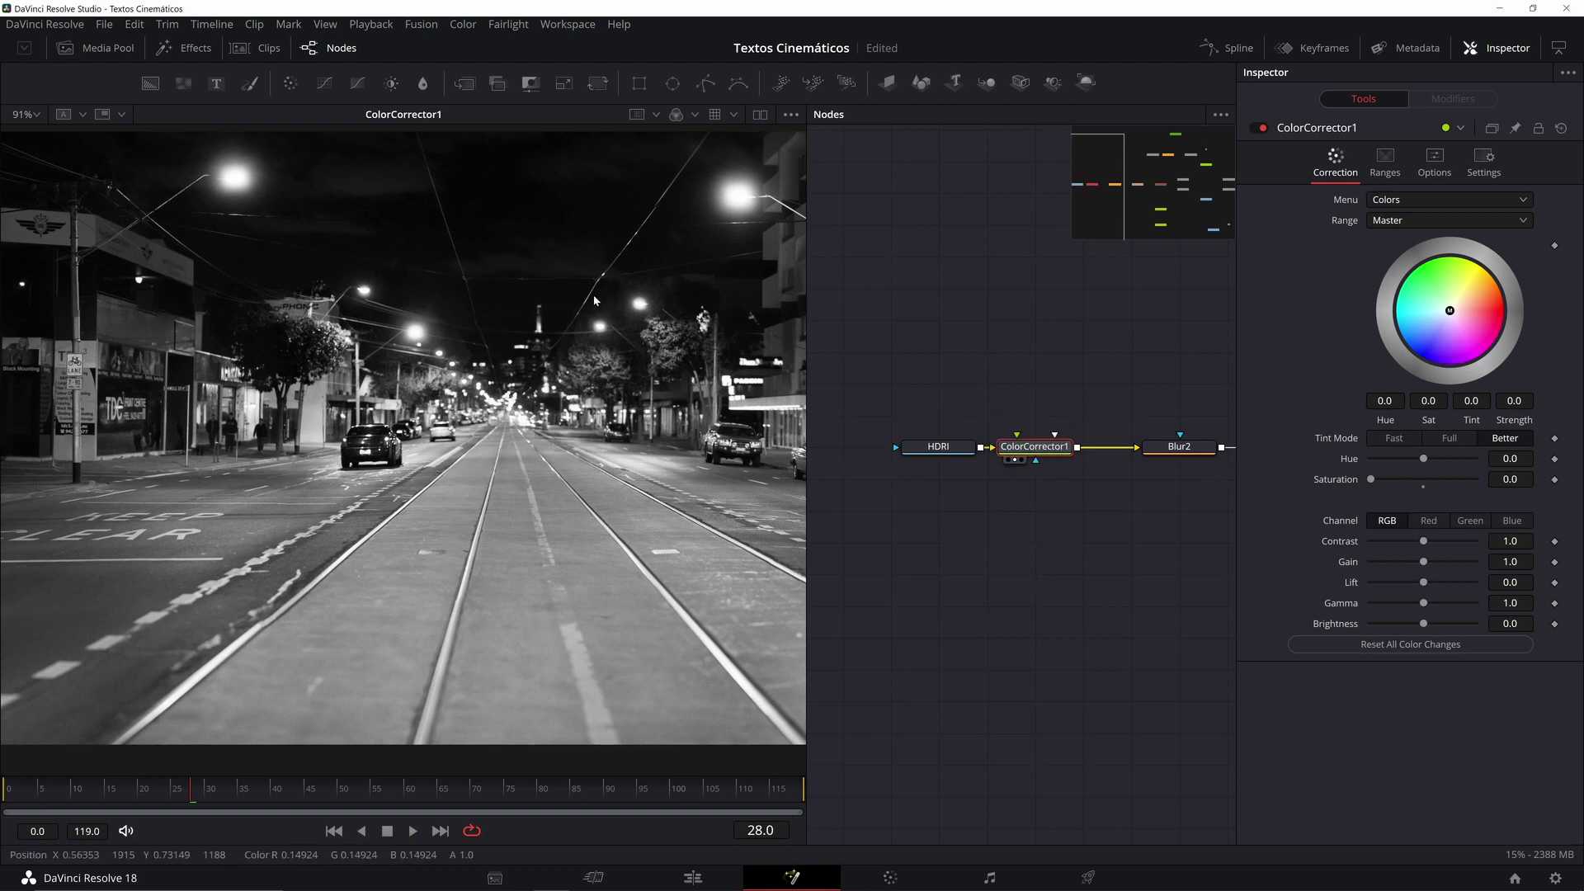
{"action": "scroll", "coordinate": [593, 295], "scroll_direction": "down", "scroll_amount": 2}
{"action": "left_click_drag", "start_coordinate": [594, 287], "coordinate": [480, 336]}
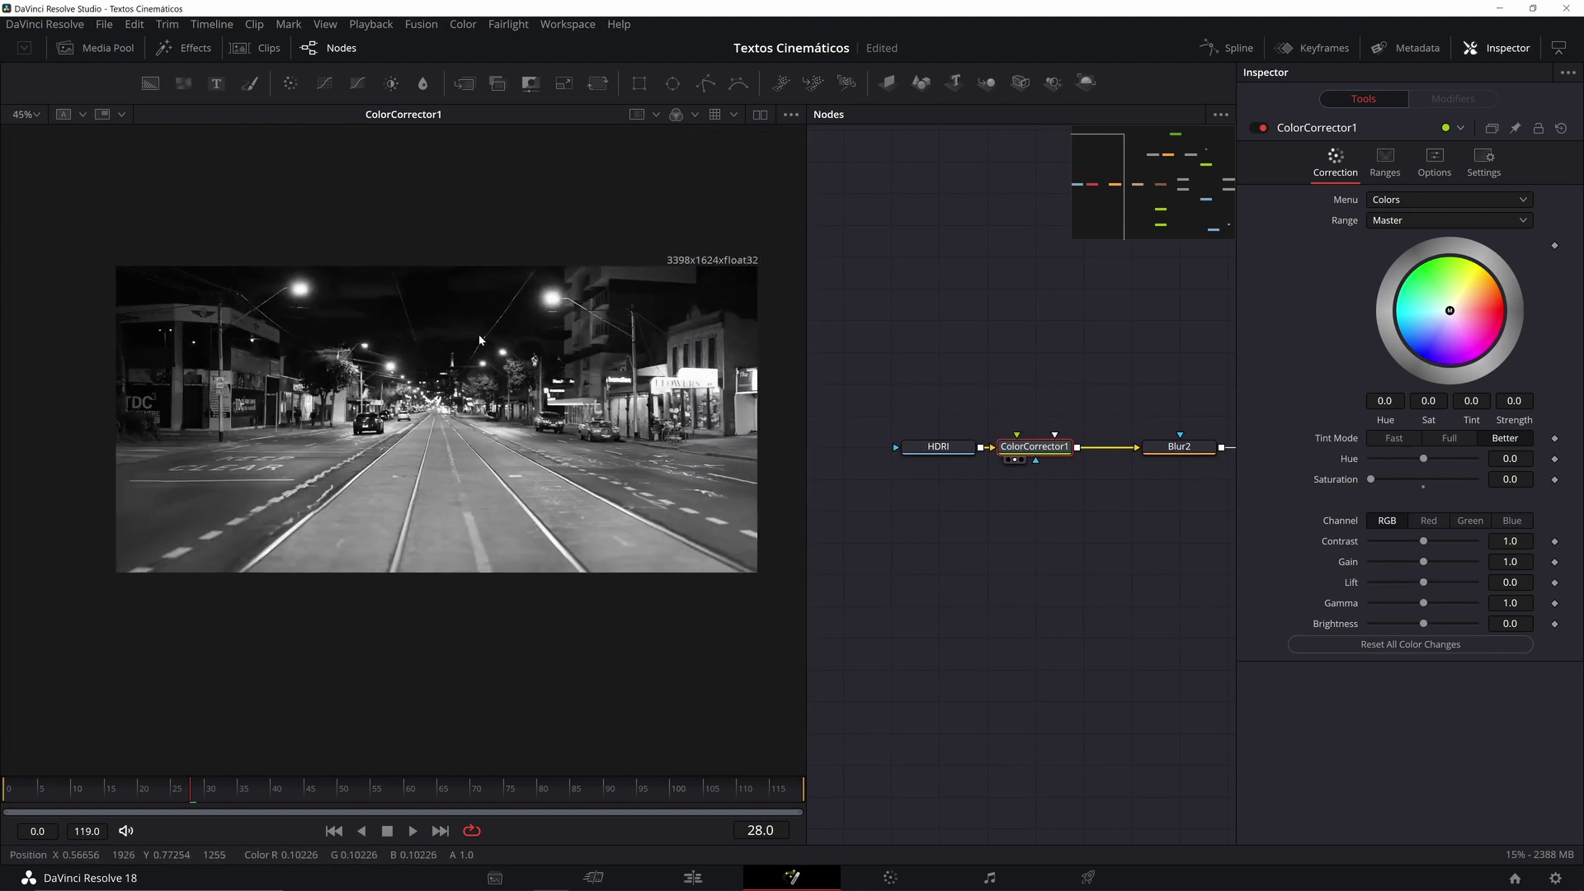
Step: Switch to a dual-viewer layout and display the ChannelBooleans2_1 output in the empty viewer
{"action": "left_click", "coordinate": [759, 115]}
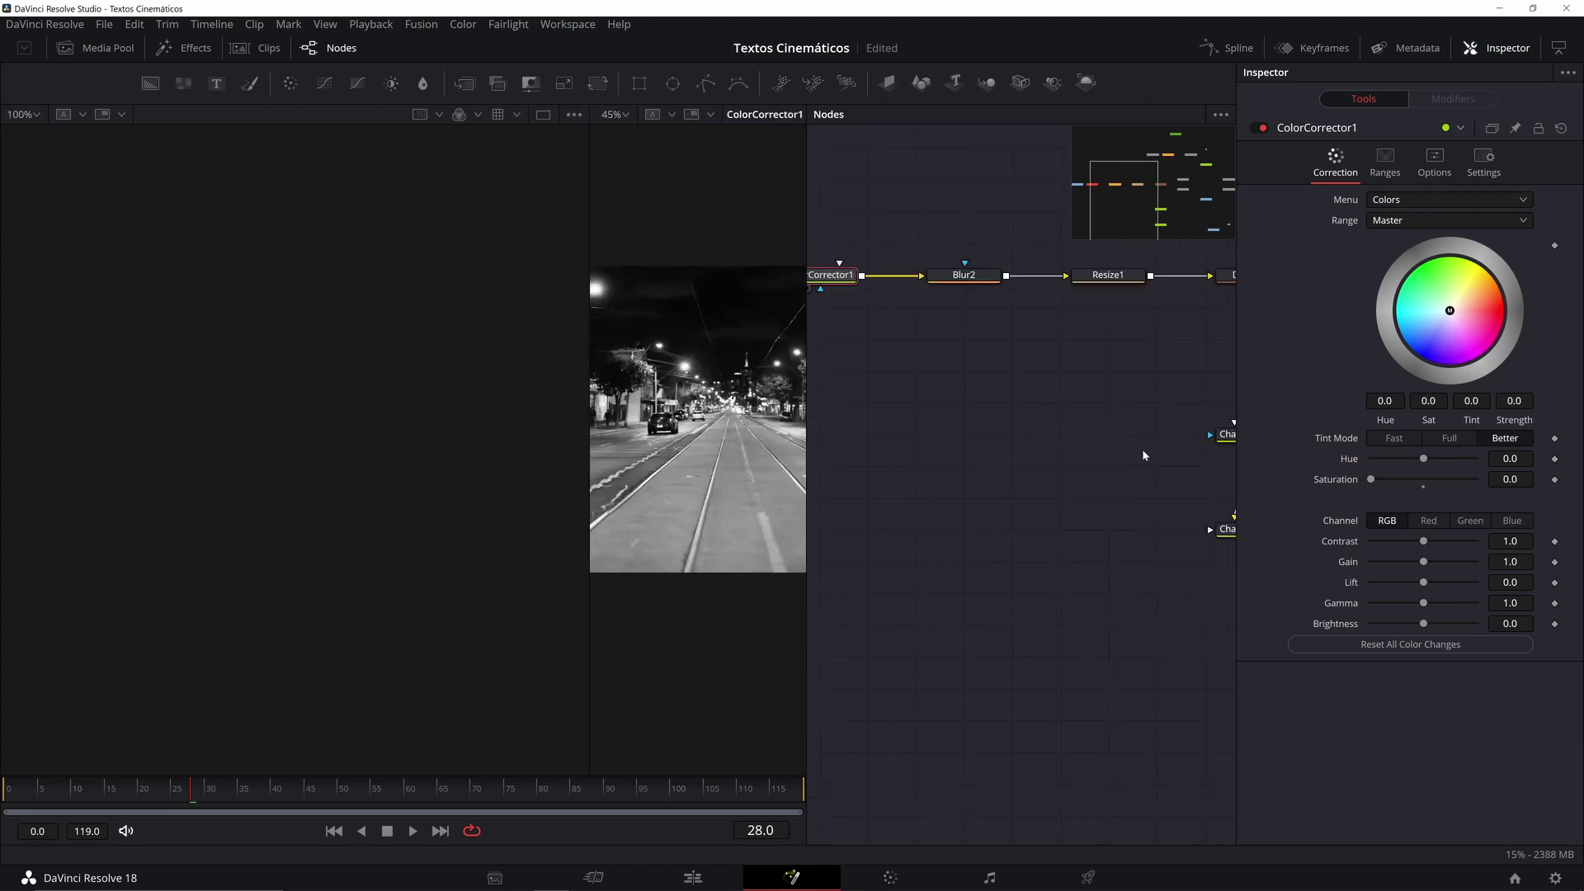
{"action": "left_click_drag", "start_coordinate": [1143, 451], "coordinate": [954, 475]}
{"action": "left_click_drag", "start_coordinate": [1155, 491], "coordinate": [910, 433]}
{"action": "left_click_drag", "start_coordinate": [1124, 445], "coordinate": [824, 421]}
{"action": "left_click_drag", "start_coordinate": [1072, 513], "coordinate": [1312, 522]}
{"action": "left_click_drag", "start_coordinate": [982, 468], "coordinate": [1124, 470]}
{"action": "left_click_drag", "start_coordinate": [912, 477], "coordinate": [628, 399]}
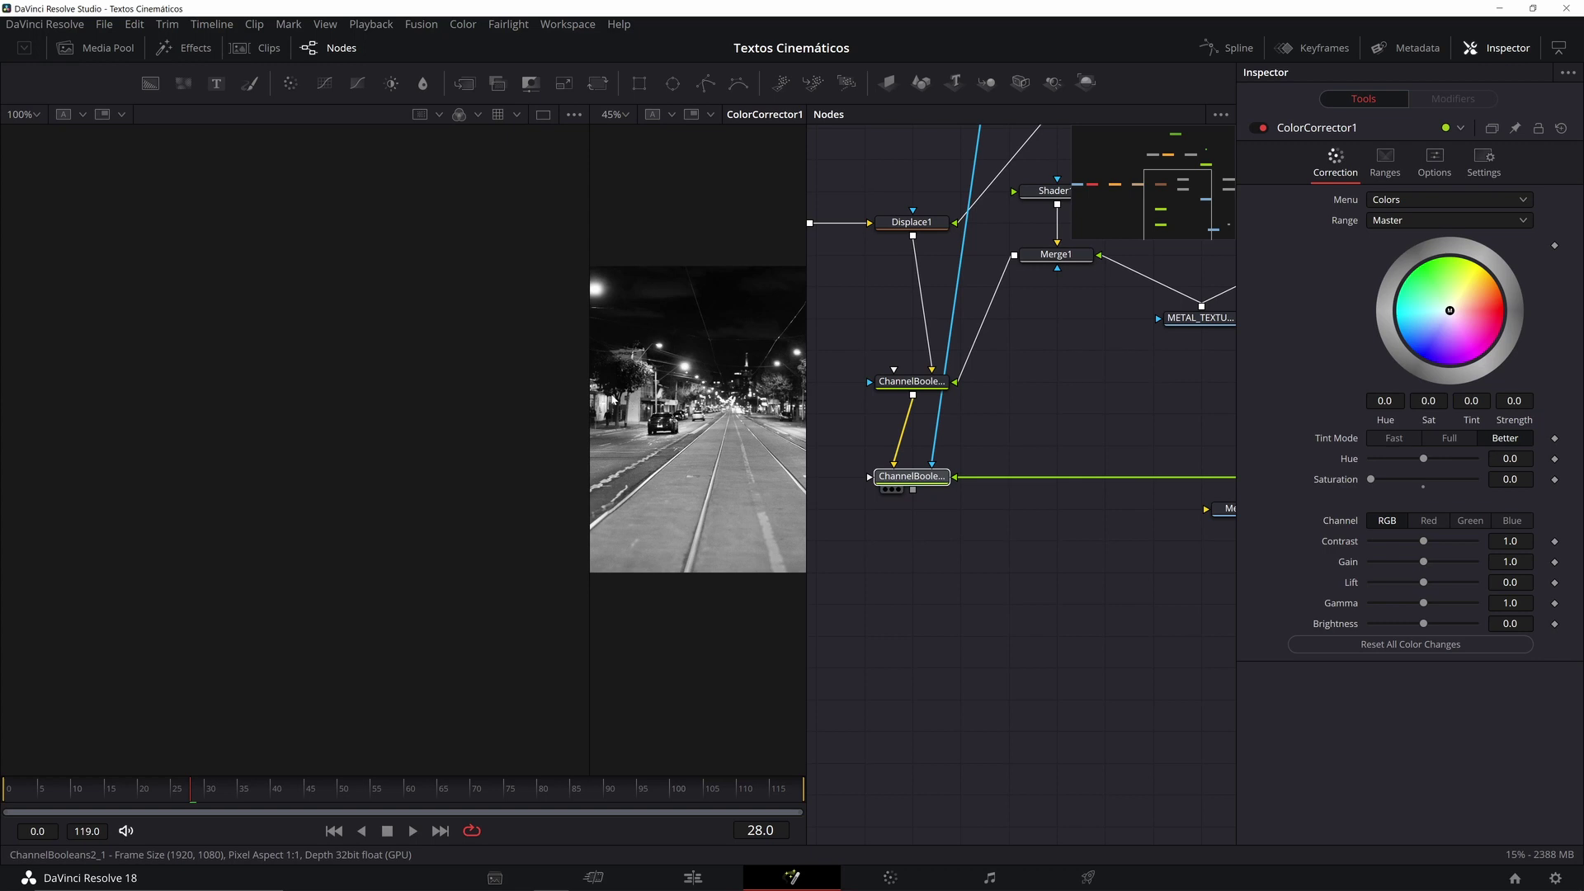
{"action": "left_click_drag", "start_coordinate": [405, 387], "coordinate": [405, 390]}
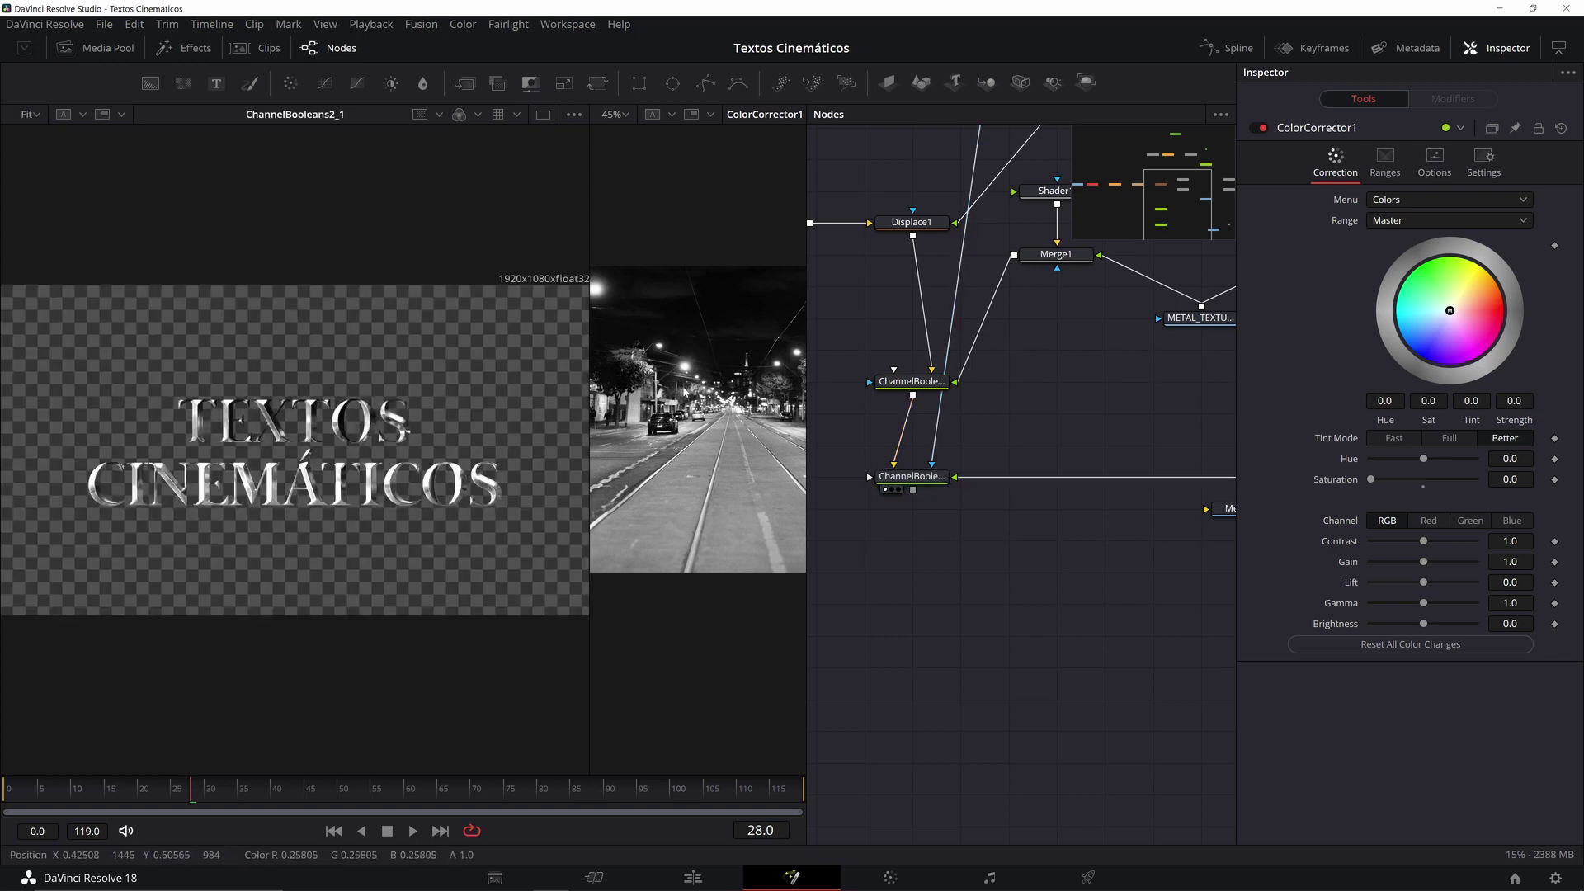
Step: Shrink the street image to fit and narrow the text viewer so both previews have similar room
{"action": "left_click_drag", "start_coordinate": [684, 391], "coordinate": [721, 374]}
{"action": "scroll", "coordinate": [743, 376], "scroll_direction": "down", "scroll_amount": 2}
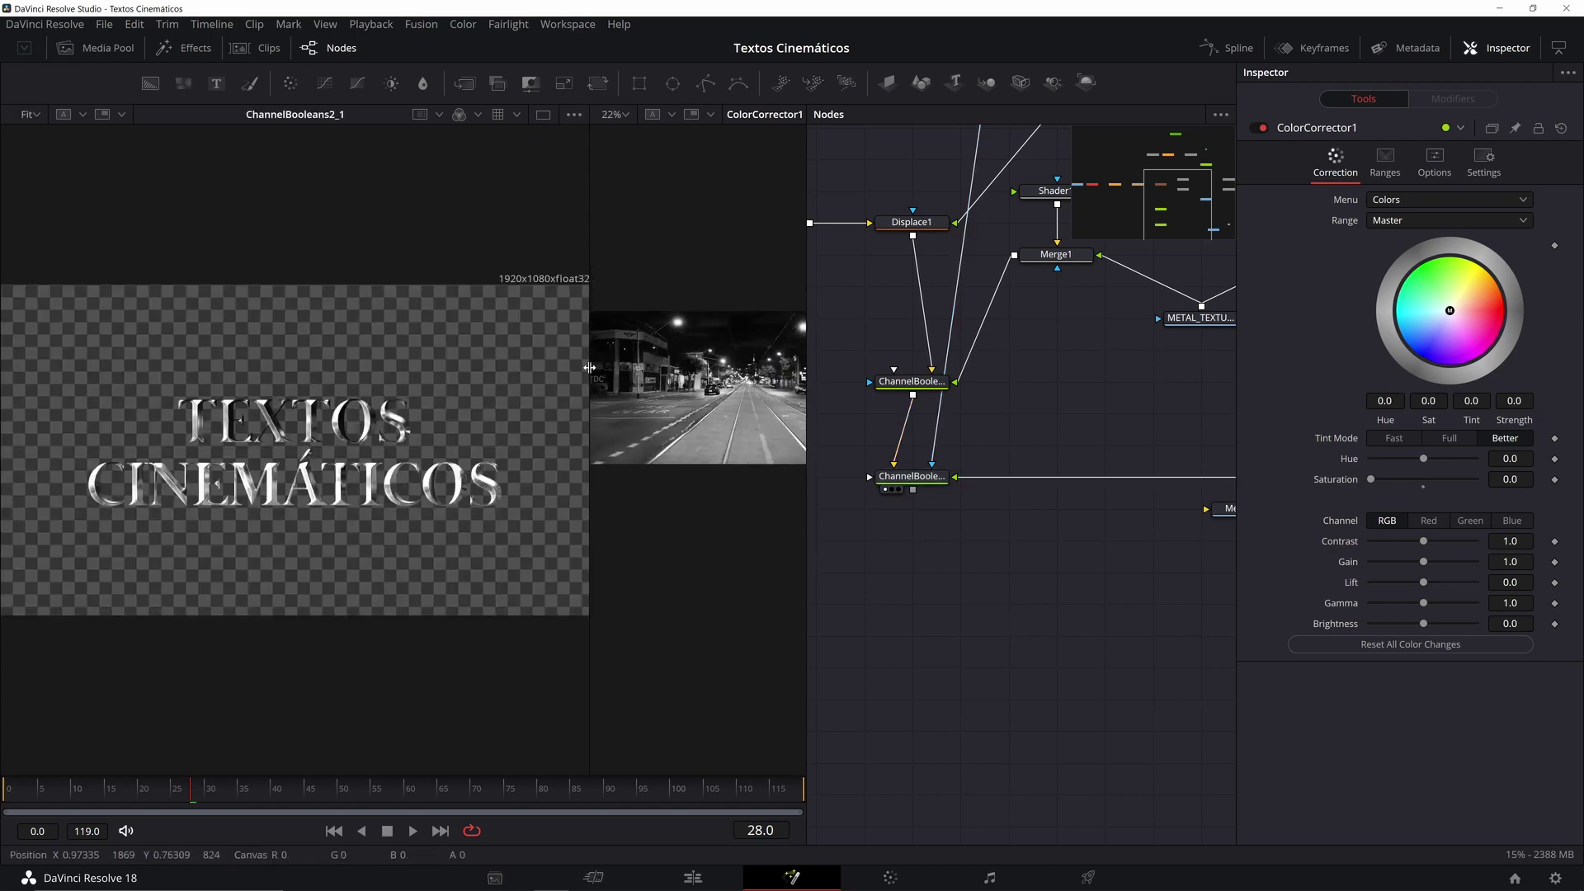
{"action": "left_click_drag", "start_coordinate": [589, 367], "coordinate": [450, 369]}
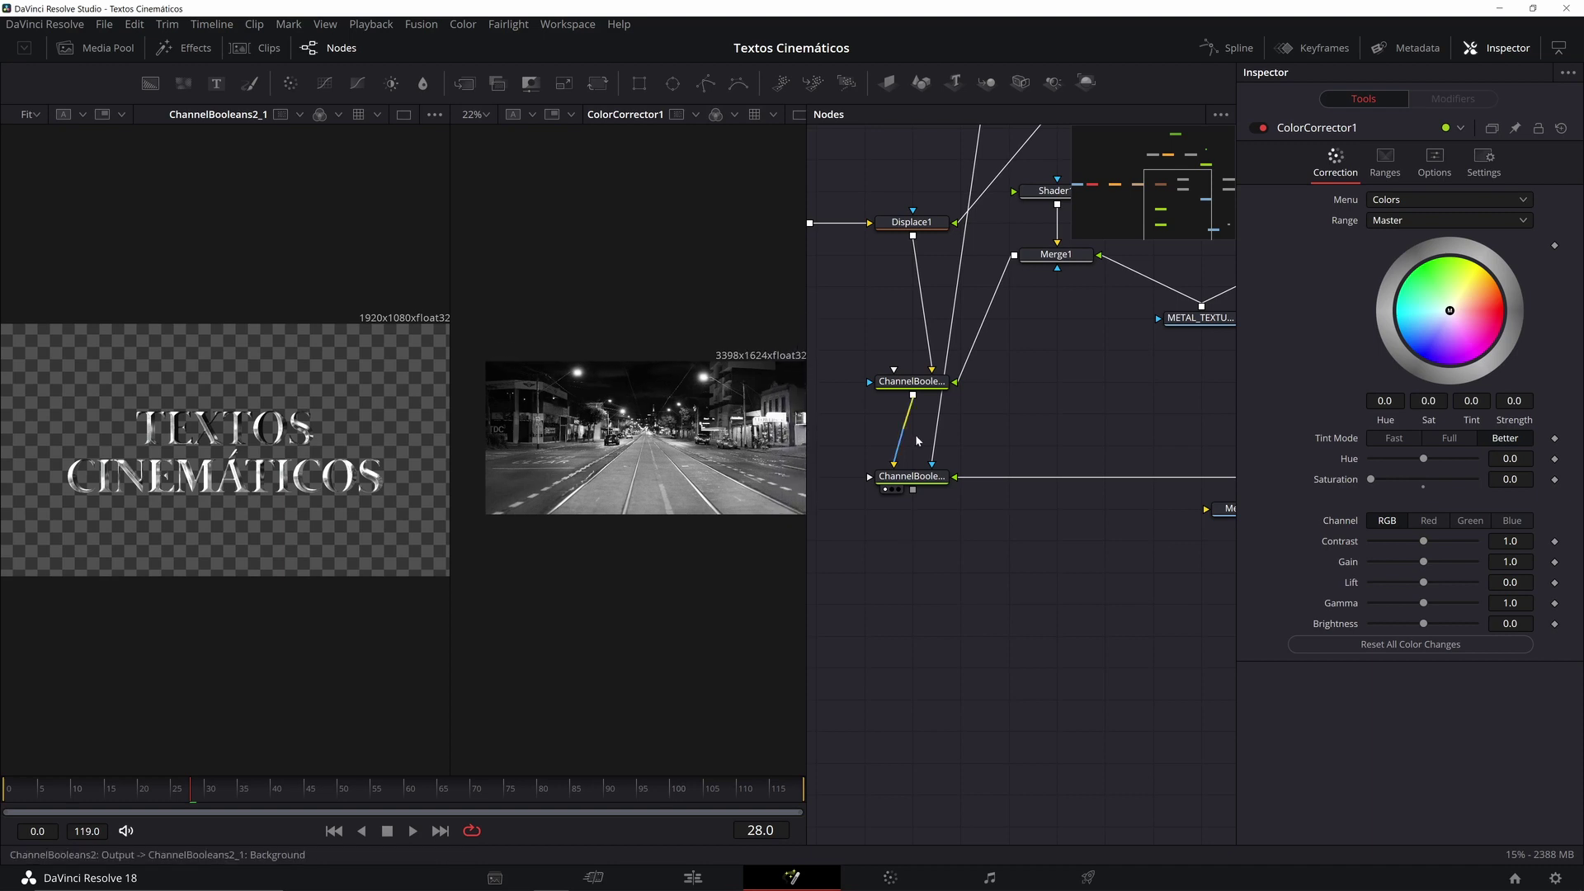
Step: Set both the gamma and the gain of ColorCorrector1 to 0.83
{"action": "left_click_drag", "start_coordinate": [916, 442], "coordinate": [1098, 482]}
{"action": "left_click_drag", "start_coordinate": [1013, 473], "coordinate": [1015, 473]}
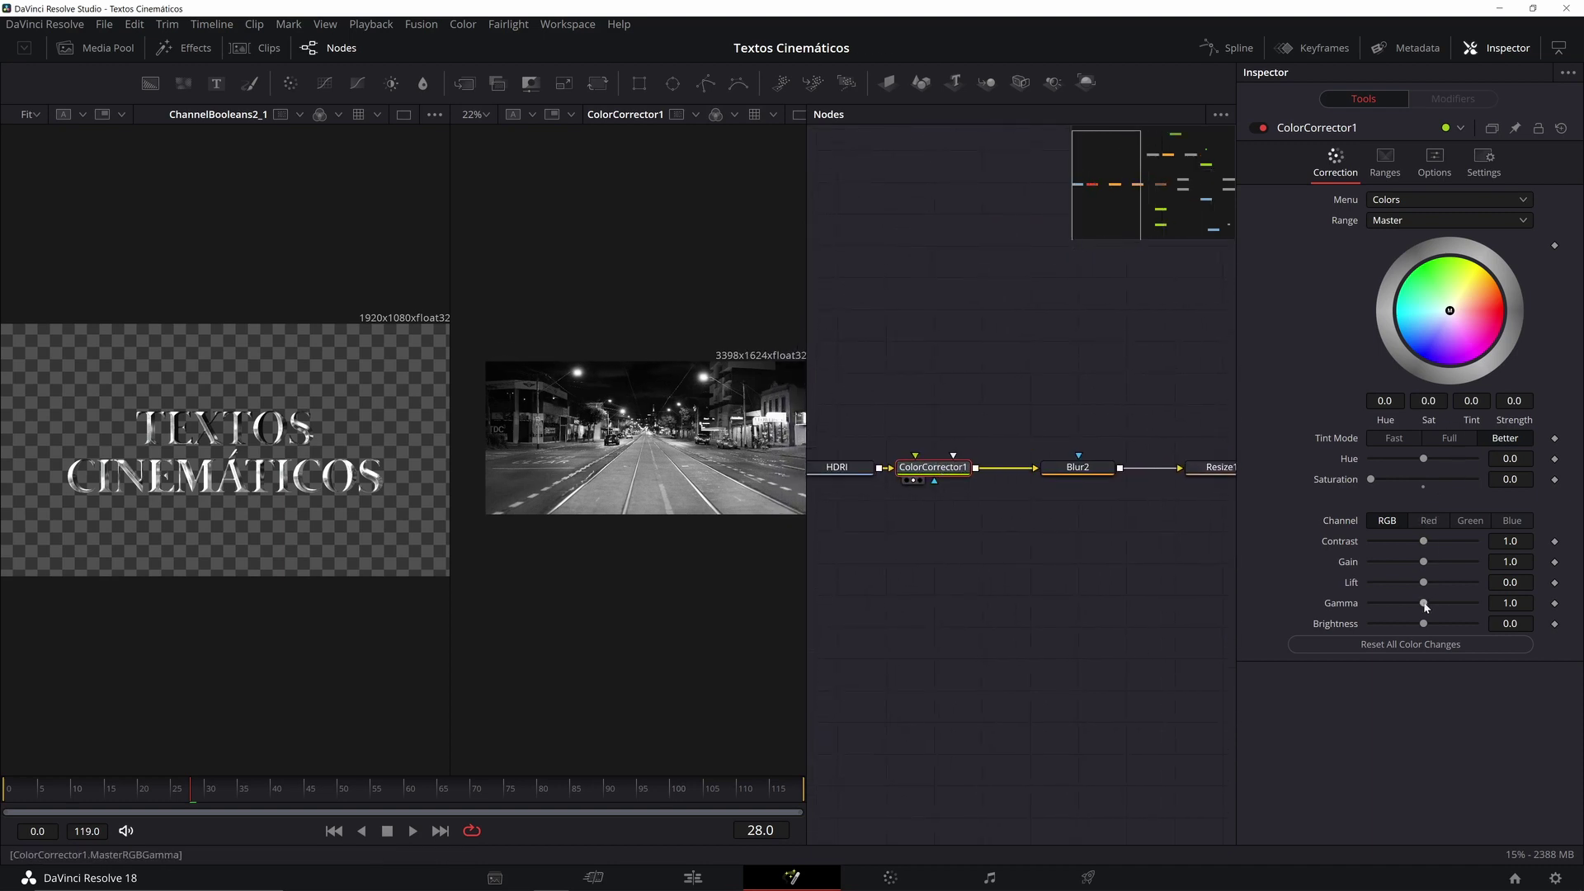
{"action": "left_click_drag", "start_coordinate": [1425, 605], "coordinate": [1410, 570]}
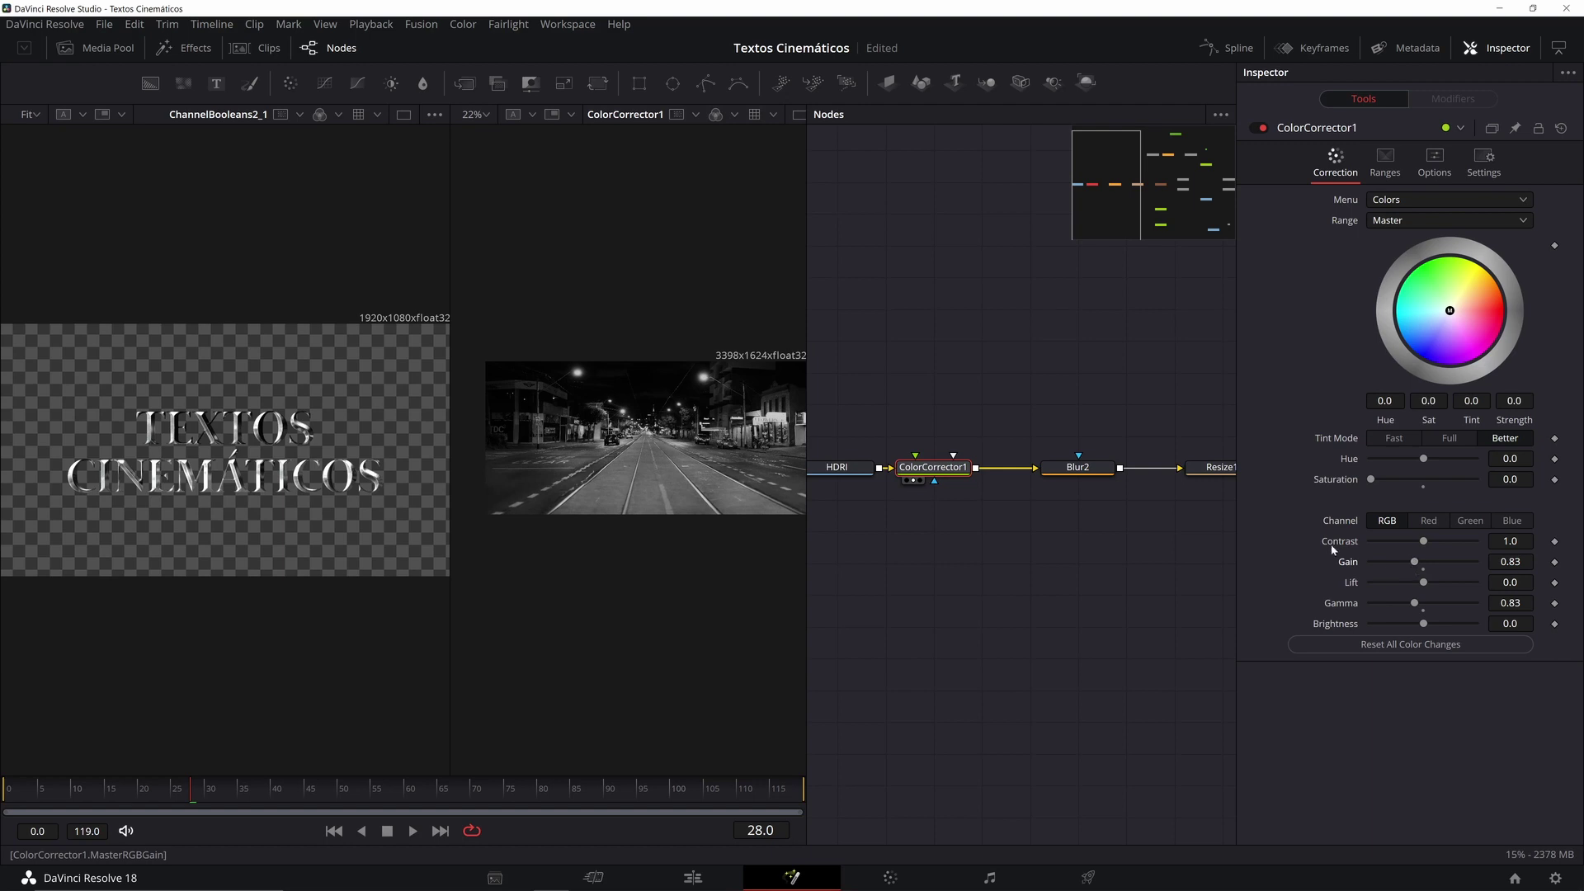
Step: Enlarge the street preview to 32% and widen the viewer that shows the text
{"action": "scroll", "coordinate": [682, 412], "scroll_direction": "up", "scroll_amount": 2}
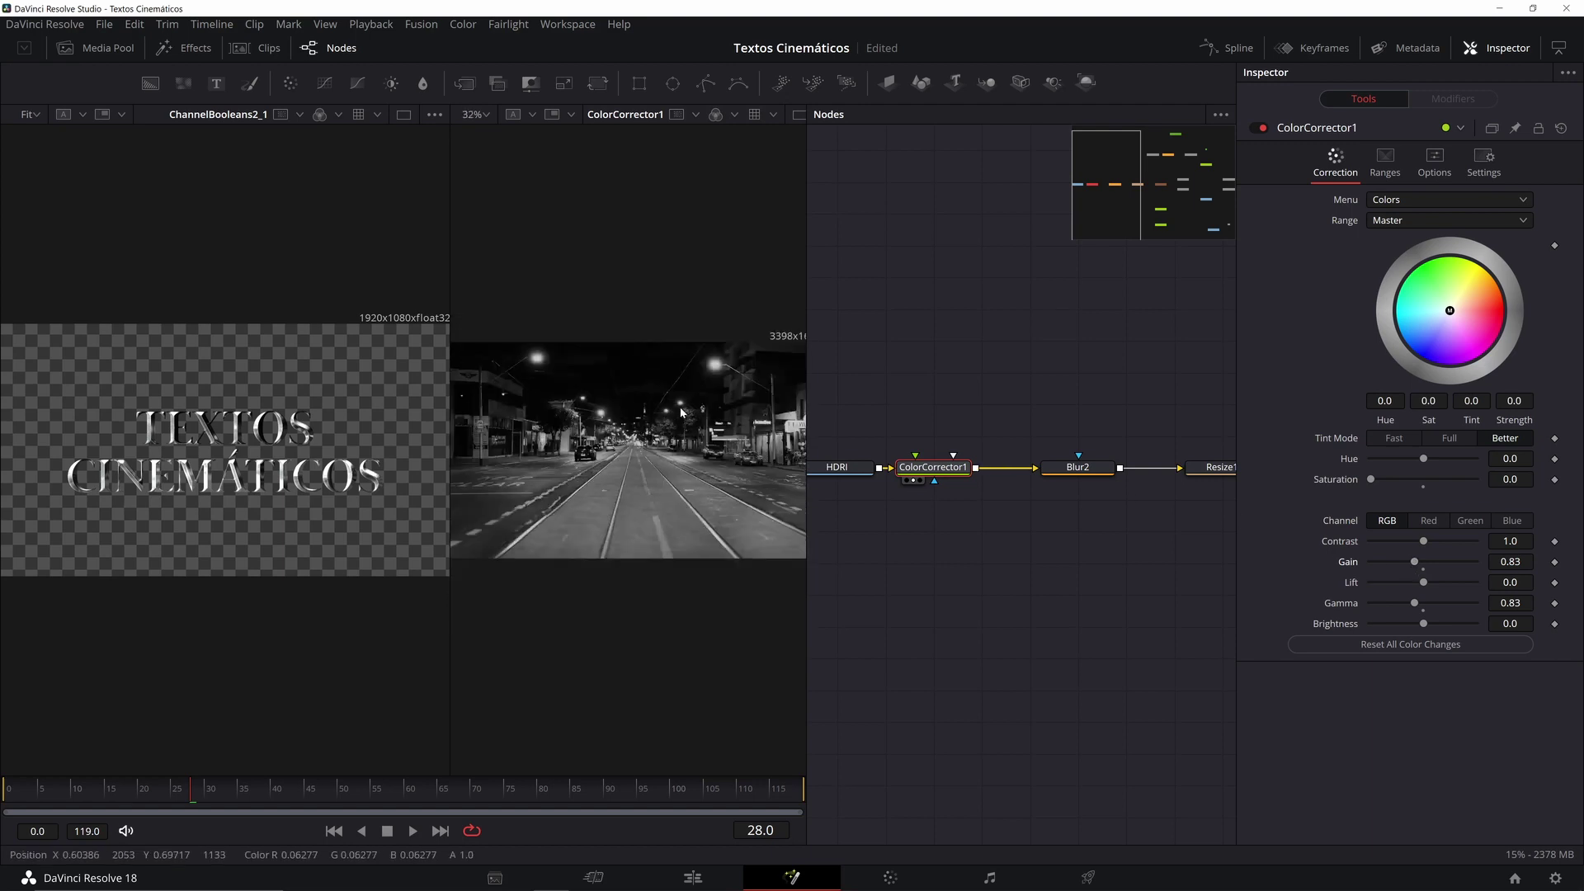
{"action": "left_click_drag", "start_coordinate": [689, 417], "coordinate": [597, 339]}
{"action": "left_click_drag", "start_coordinate": [450, 270], "coordinate": [602, 277]}
Step: Change Shader1's specular color to cyan #2cedff
{"action": "scroll", "coordinate": [1141, 416], "scroll_direction": "down", "scroll_amount": 3}
{"action": "left_click_drag", "start_coordinate": [1141, 415], "coordinate": [1007, 431]}
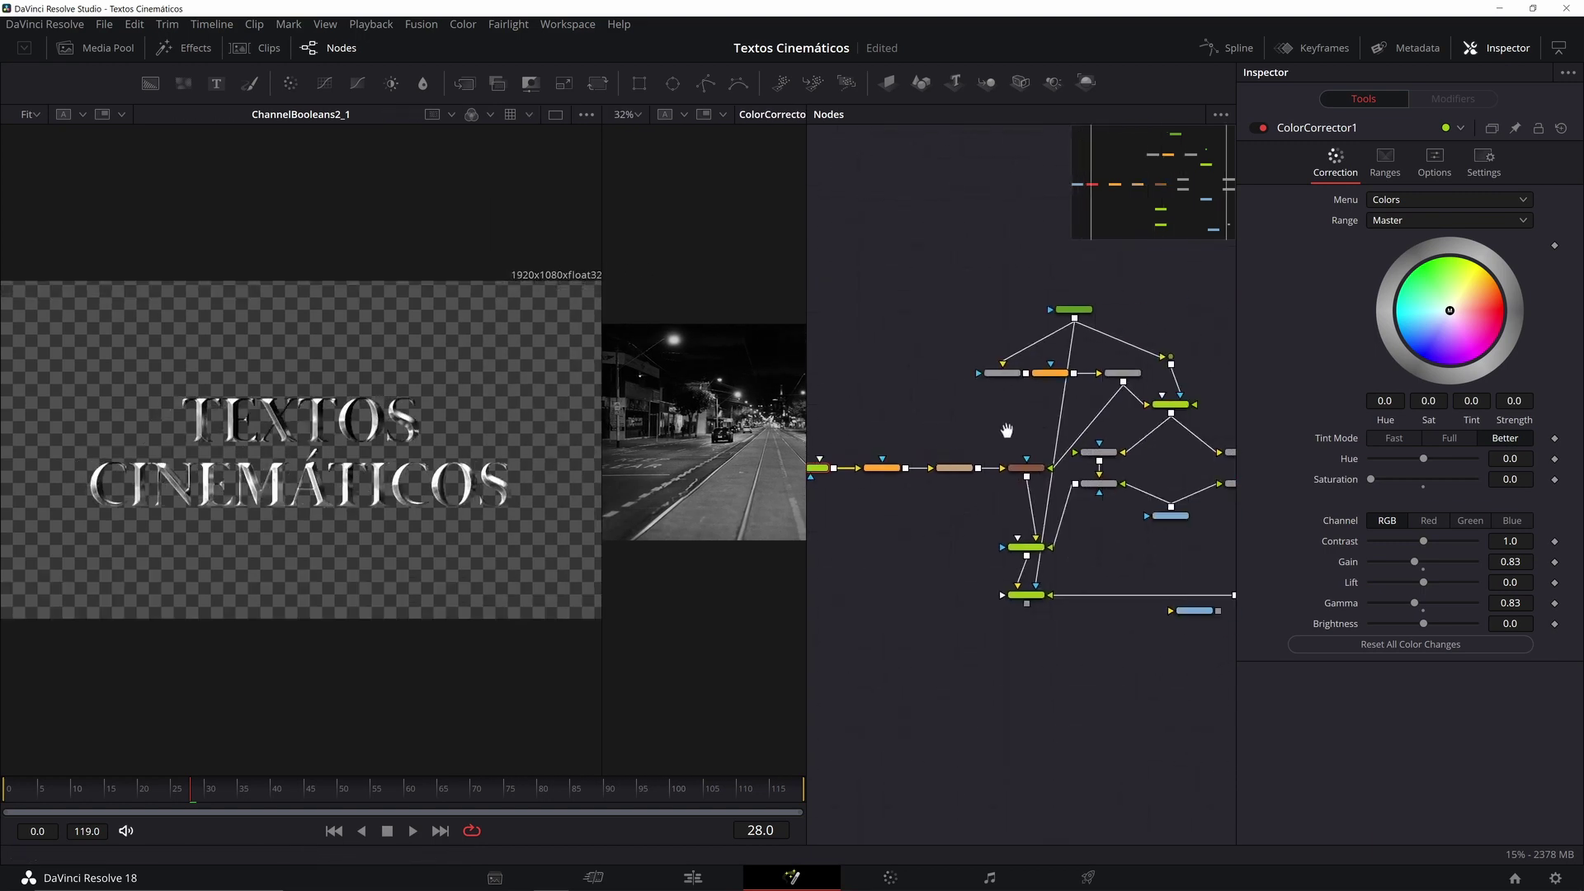
{"action": "scroll", "coordinate": [1007, 430], "scroll_direction": "up", "scroll_amount": 3}
{"action": "left_click", "coordinate": [1007, 430]}
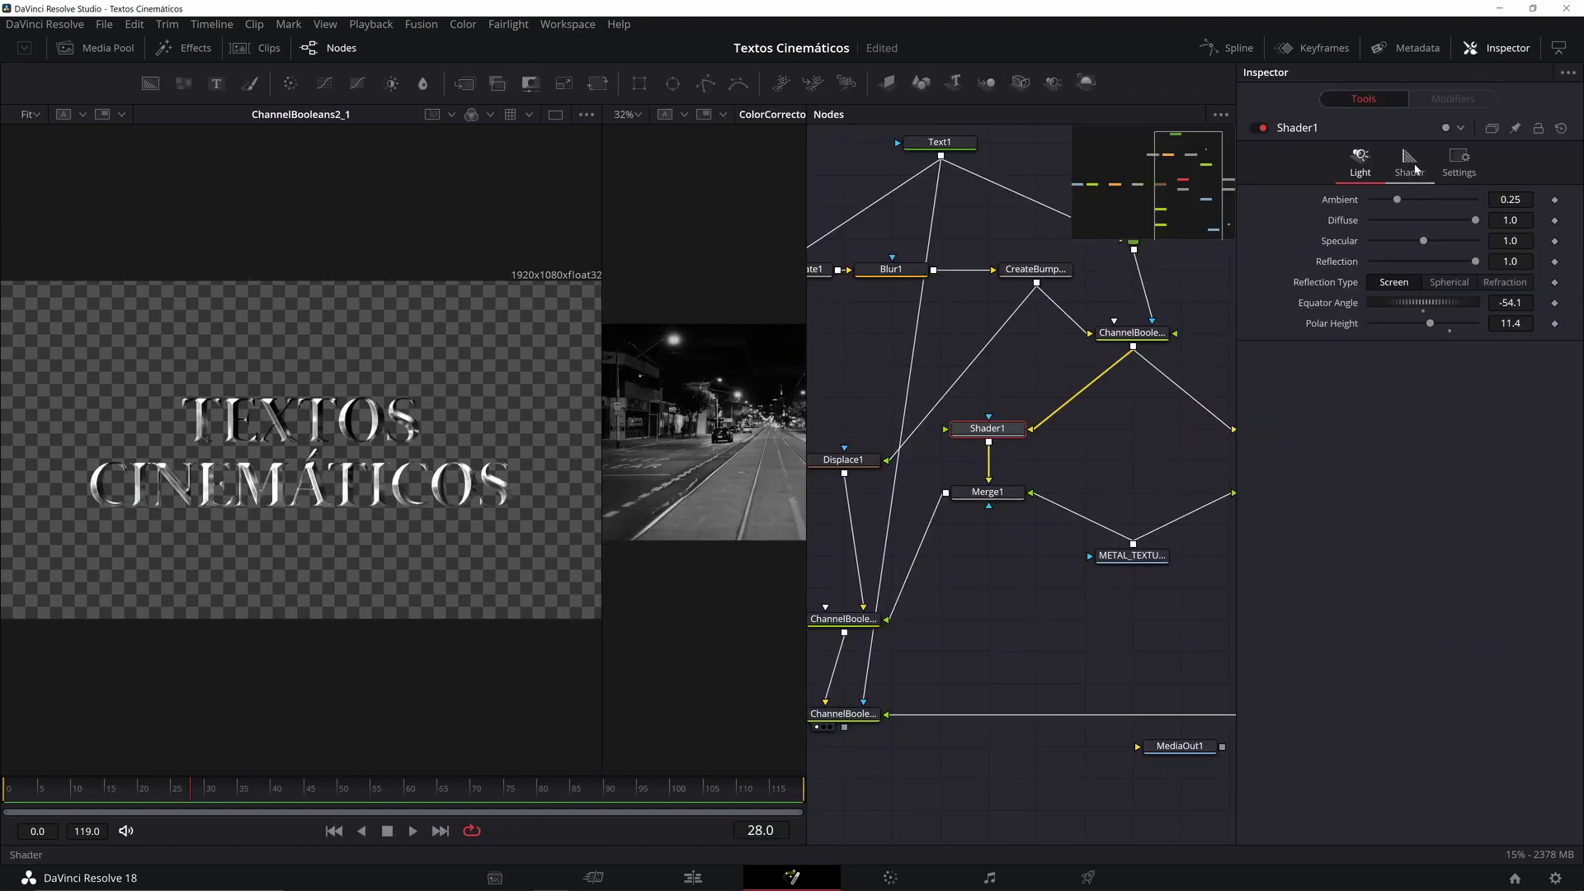
{"action": "left_click", "coordinate": [1501, 53]}
{"action": "left_click", "coordinate": [1501, 54]}
{"action": "left_click", "coordinate": [1406, 157]}
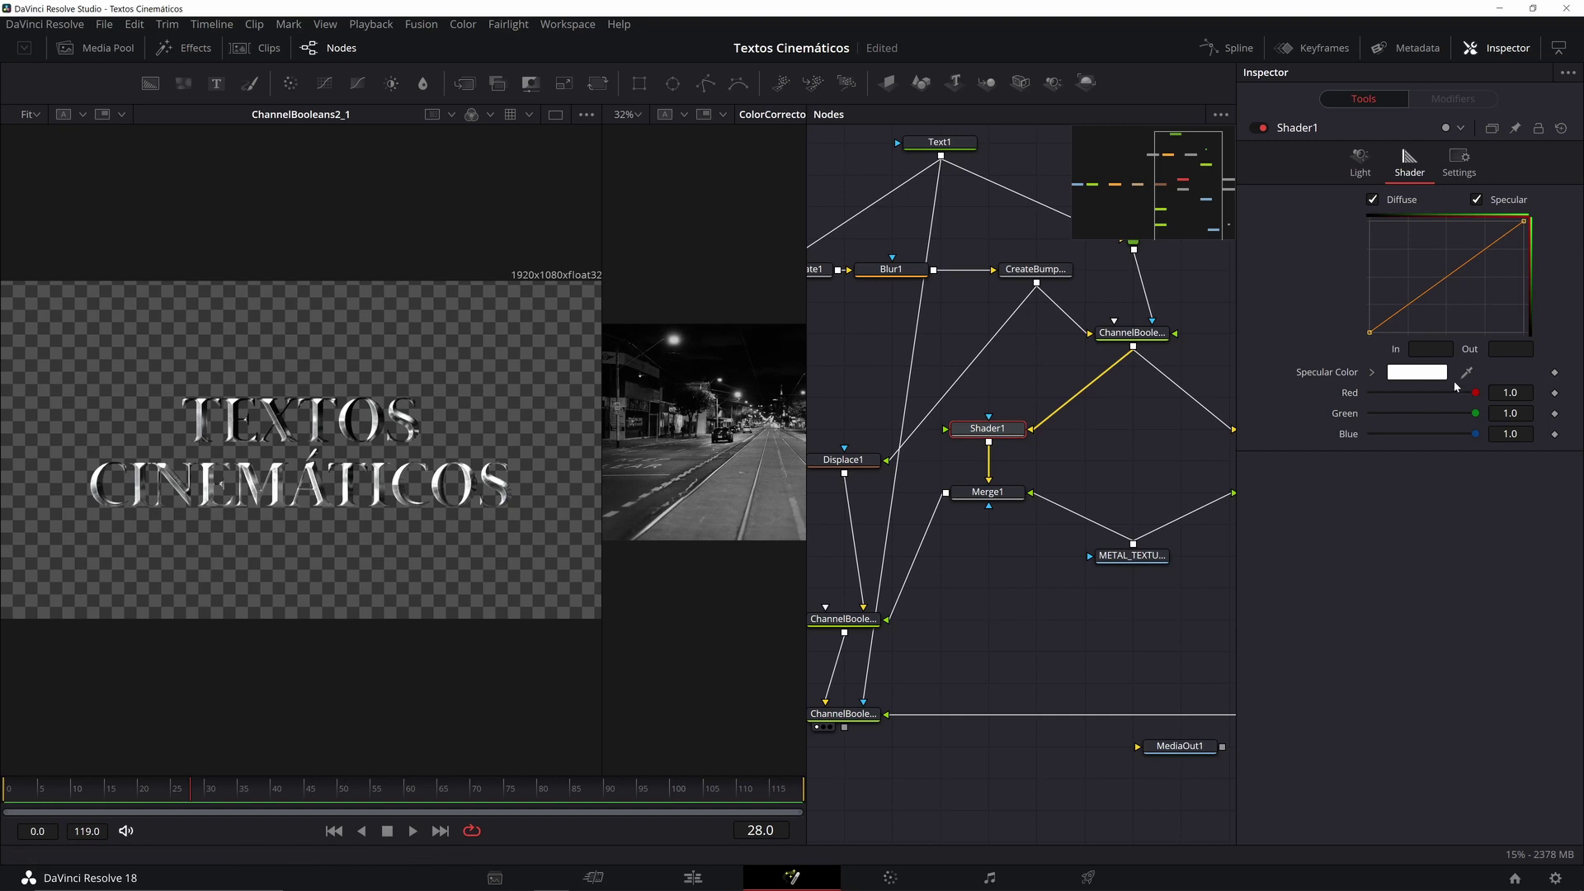
{"action": "left_click", "coordinate": [1400, 376]}
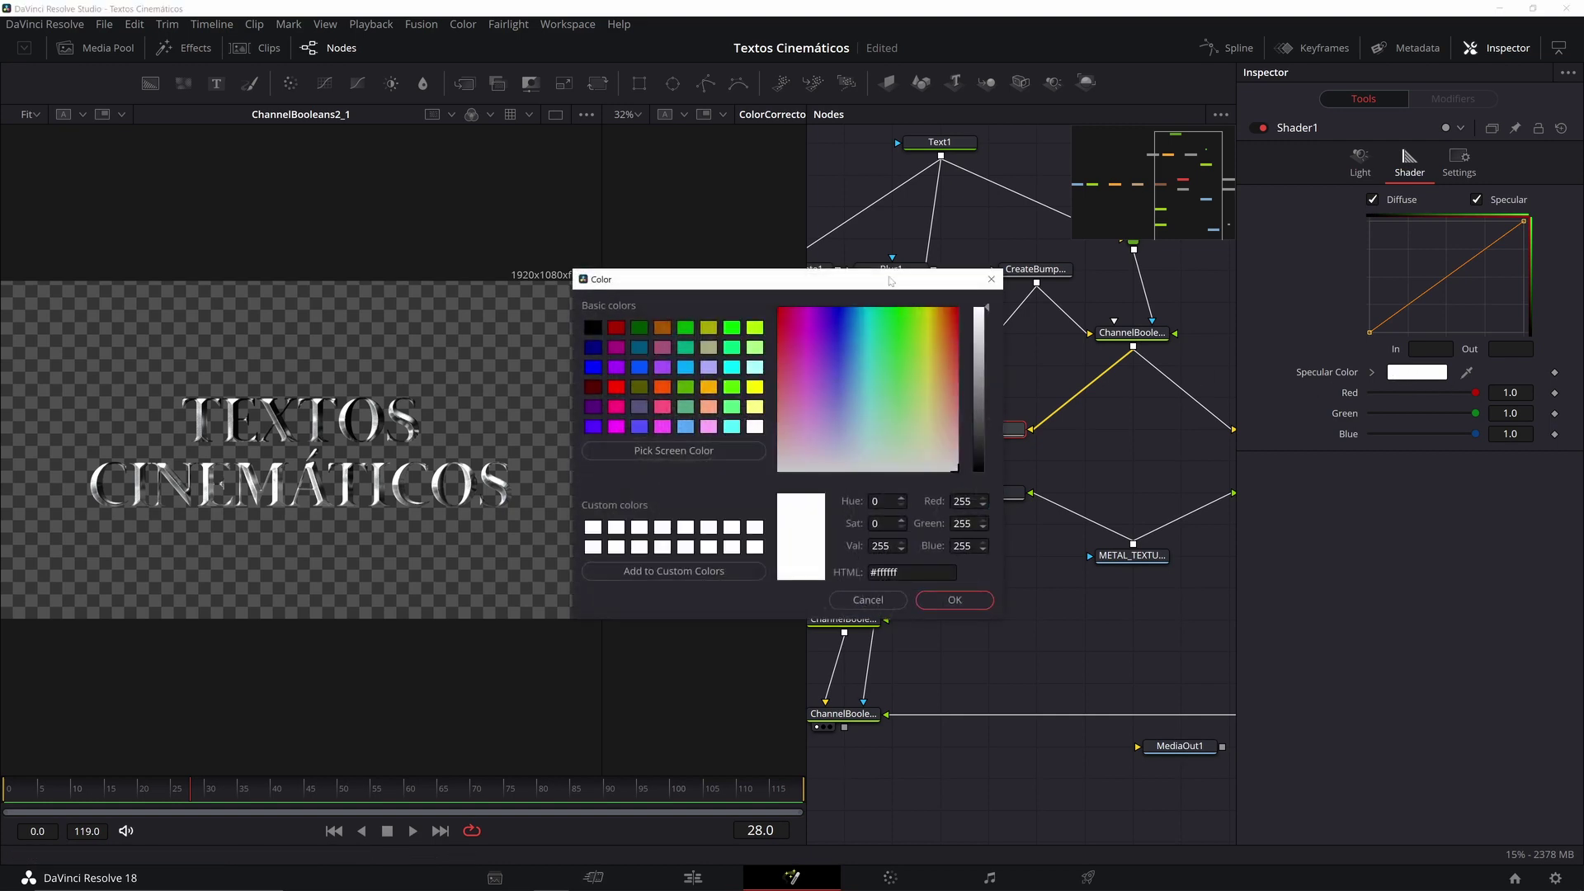
{"action": "left_click_drag", "start_coordinate": [890, 282], "coordinate": [1054, 265]}
{"action": "left_click", "coordinate": [1028, 319]}
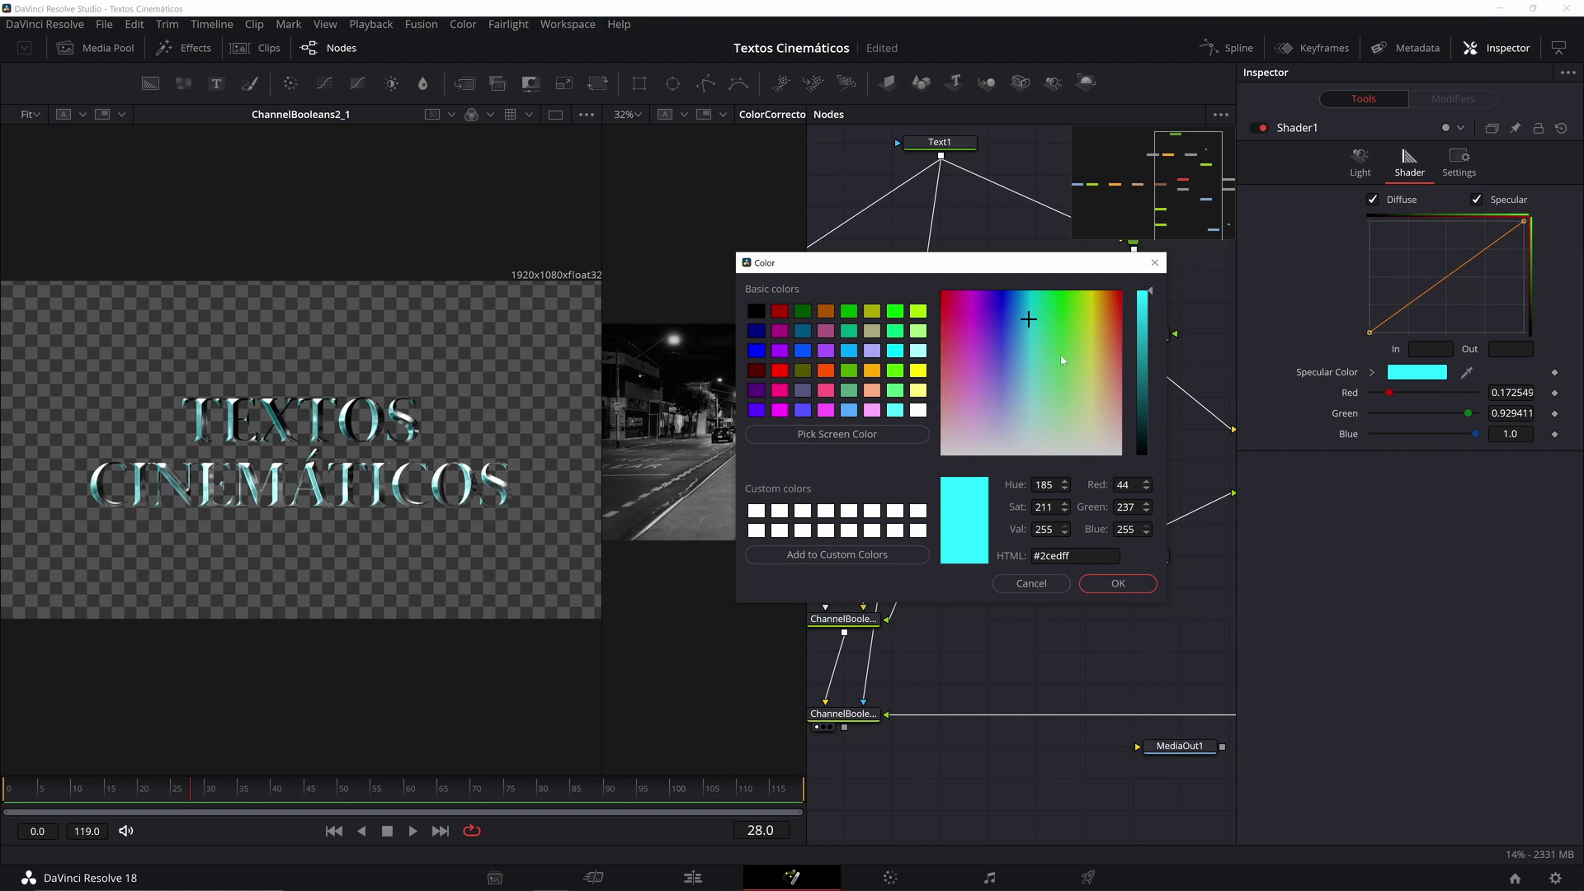
{"action": "left_click", "coordinate": [1118, 583]}
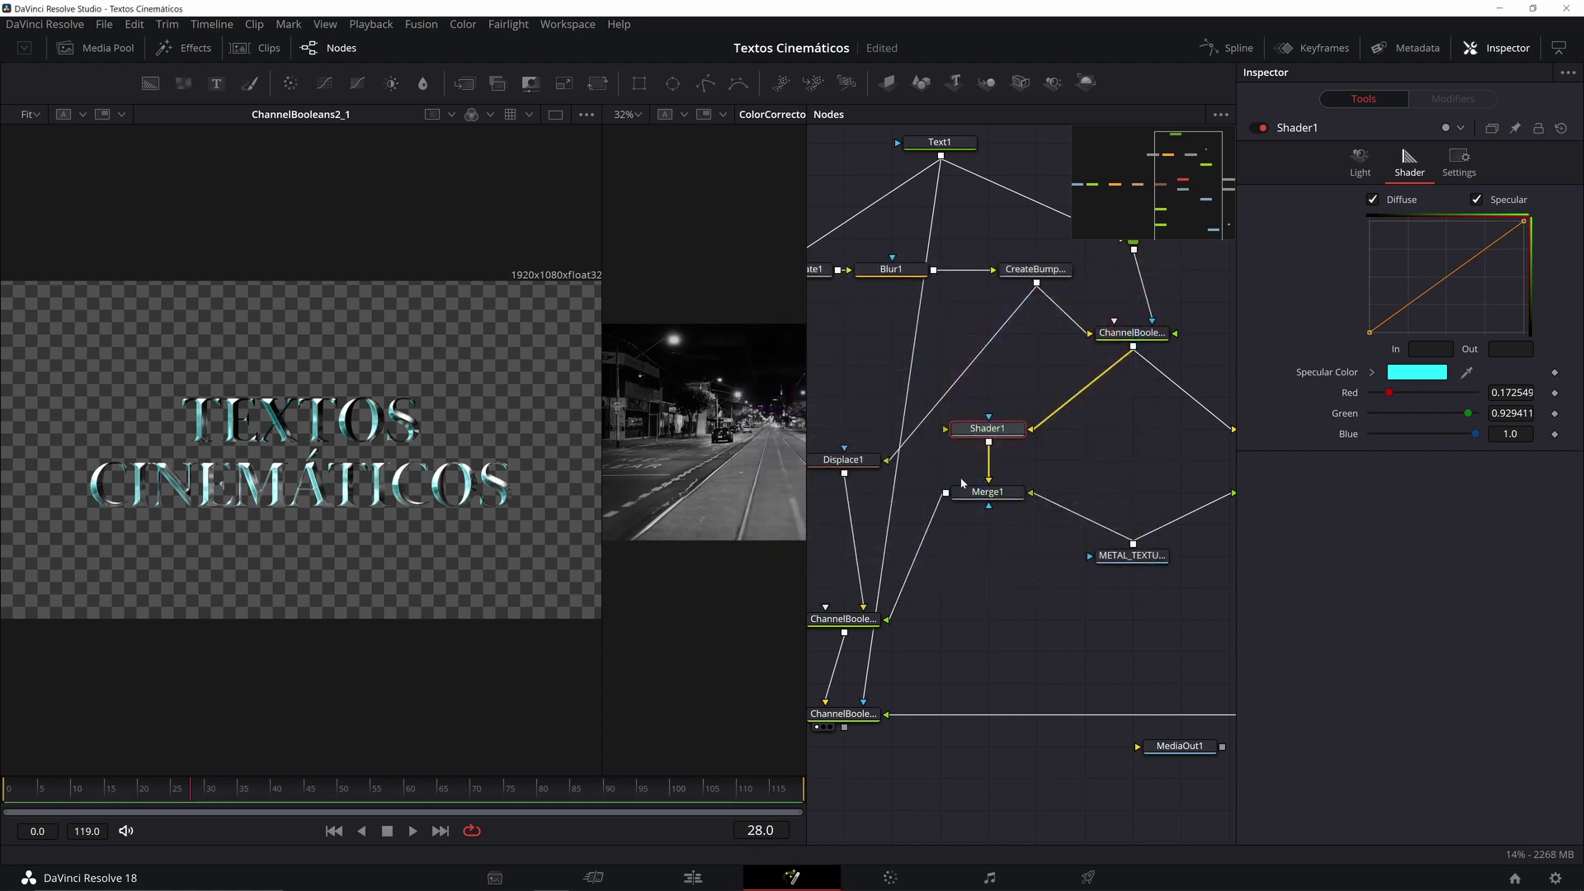
Step: Soften Shader1's specular color by setting its saturation to about 0.386 and its hue to about 0.493
{"action": "left_click", "coordinate": [1373, 373]}
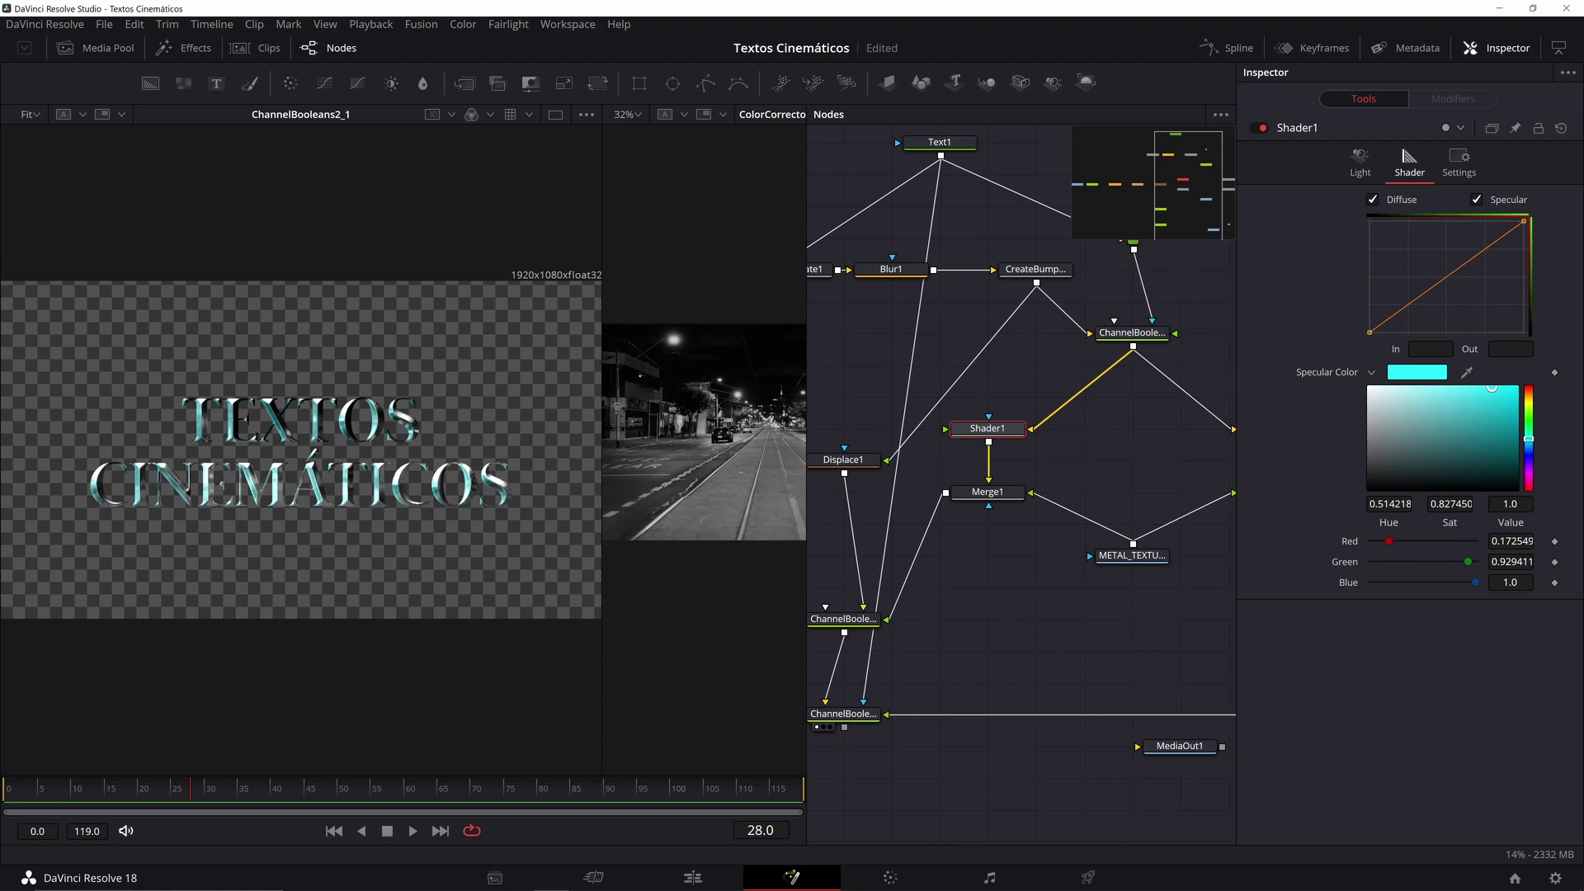
{"action": "left_click_drag", "start_coordinate": [1450, 504], "coordinate": [1327, 504]}
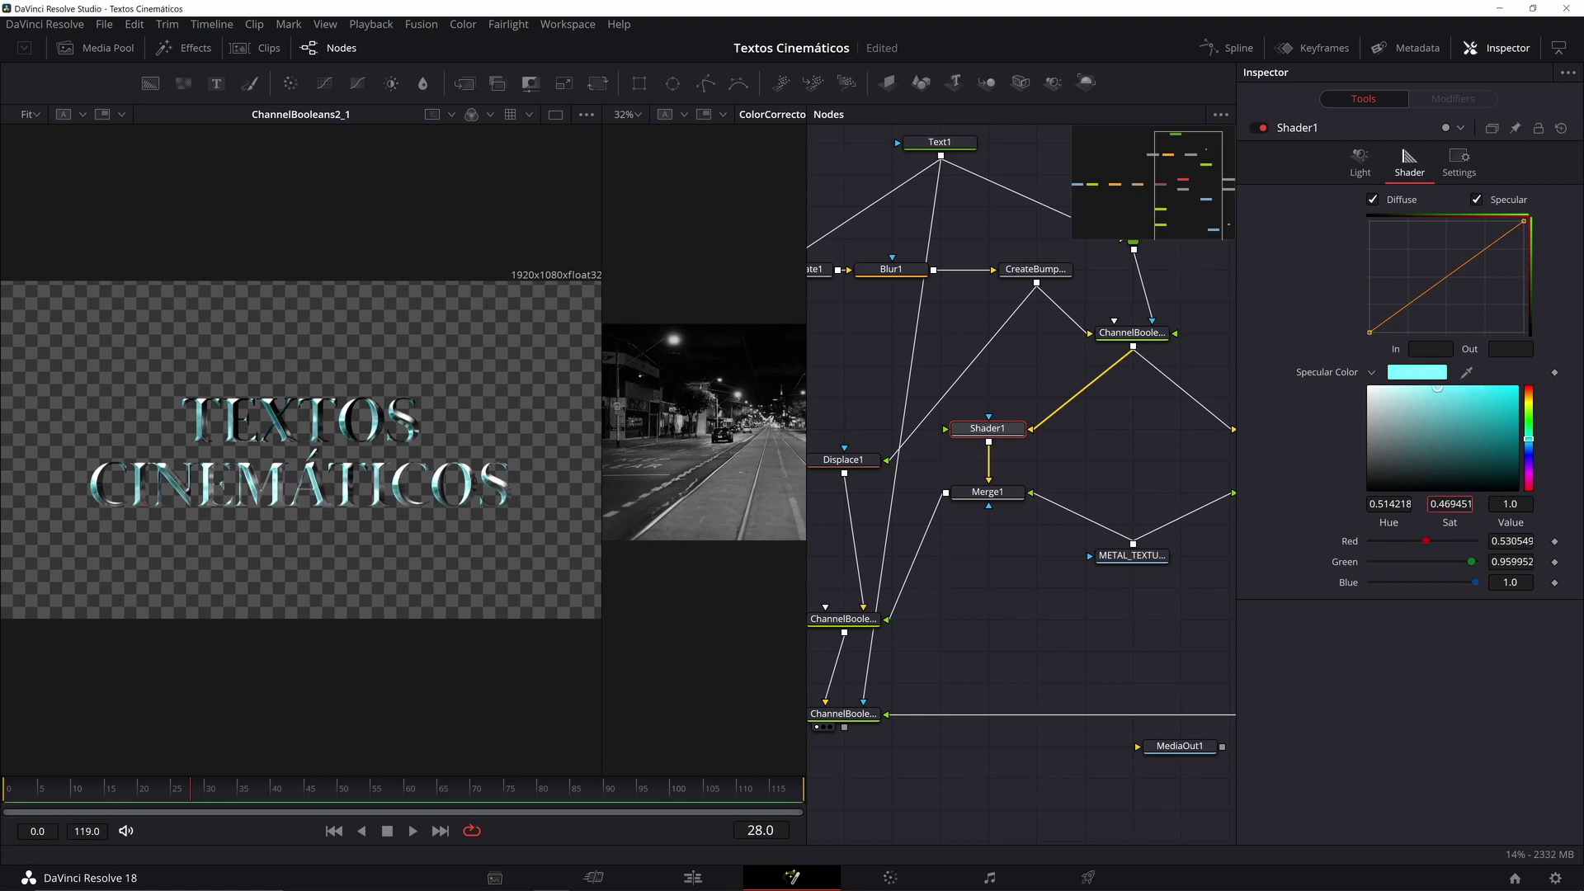
{"action": "left_click_drag", "start_coordinate": [1414, 511], "coordinate": [1386, 512]}
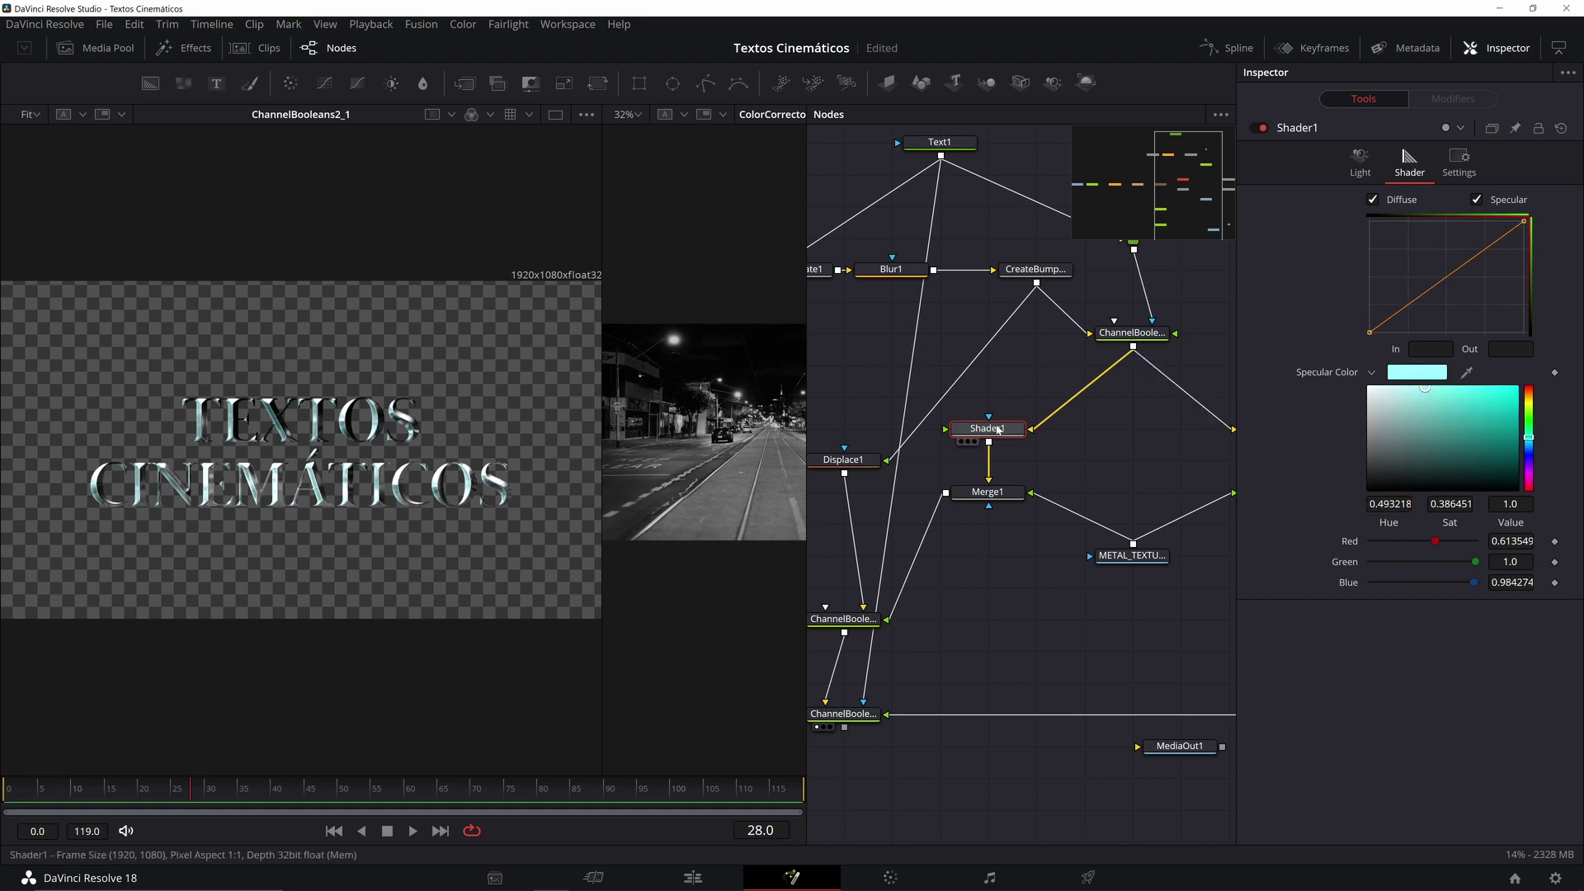
Step: Display Shader1_1 in the text viewer and set its specular color to a muted red with hue 0.0, saturation 0.483 and value 0.732
{"action": "left_click_drag", "start_coordinate": [1064, 415], "coordinate": [942, 402]}
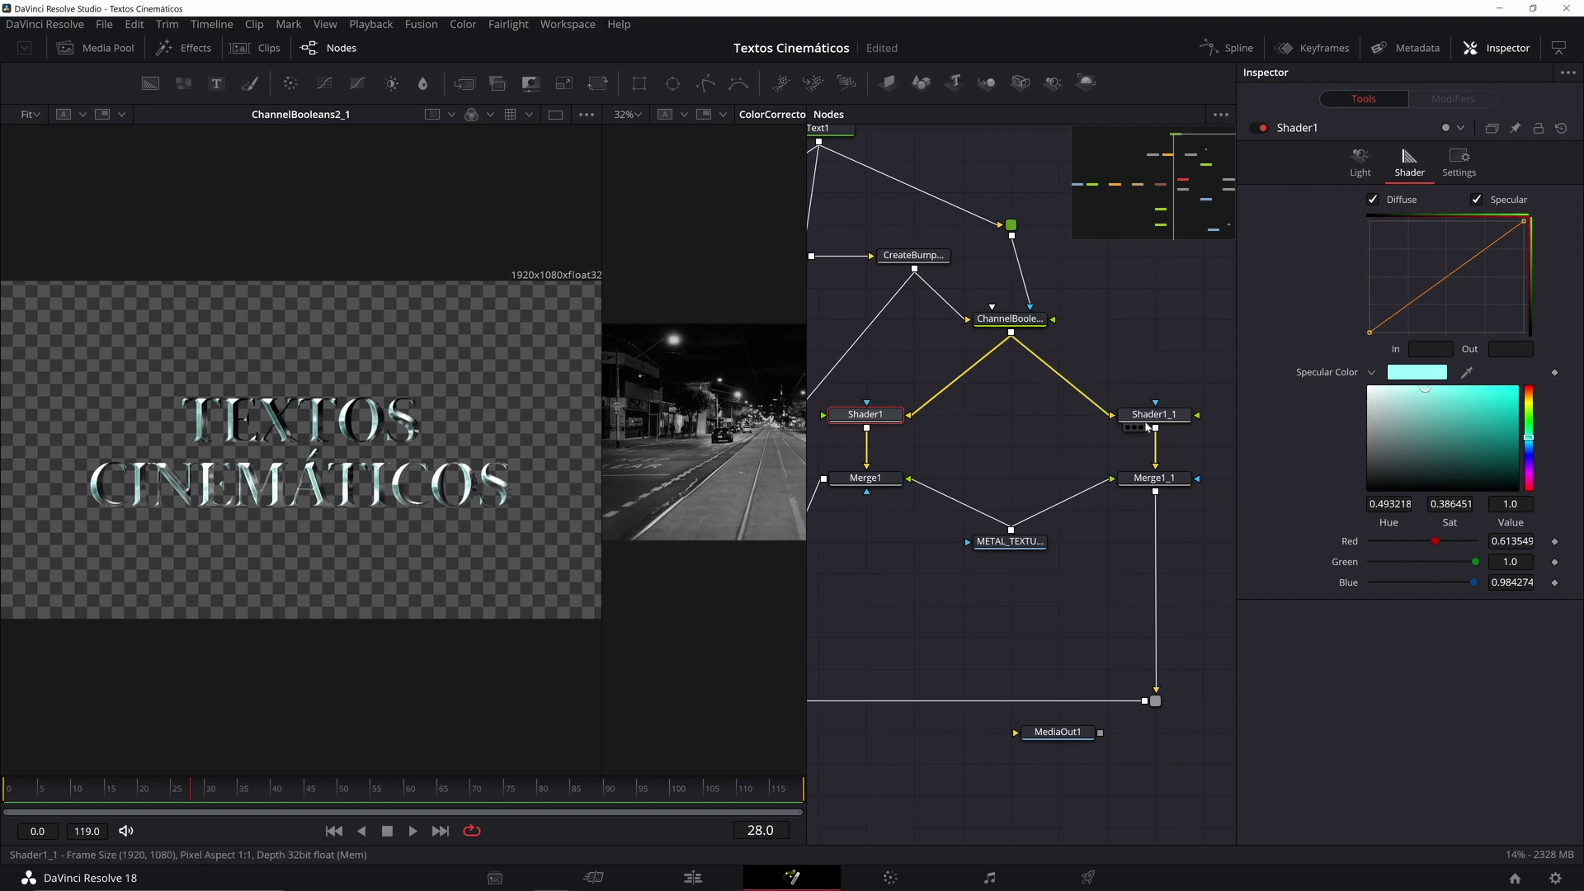
{"action": "left_click", "coordinate": [1162, 417]}
{"action": "key", "text": "1"}
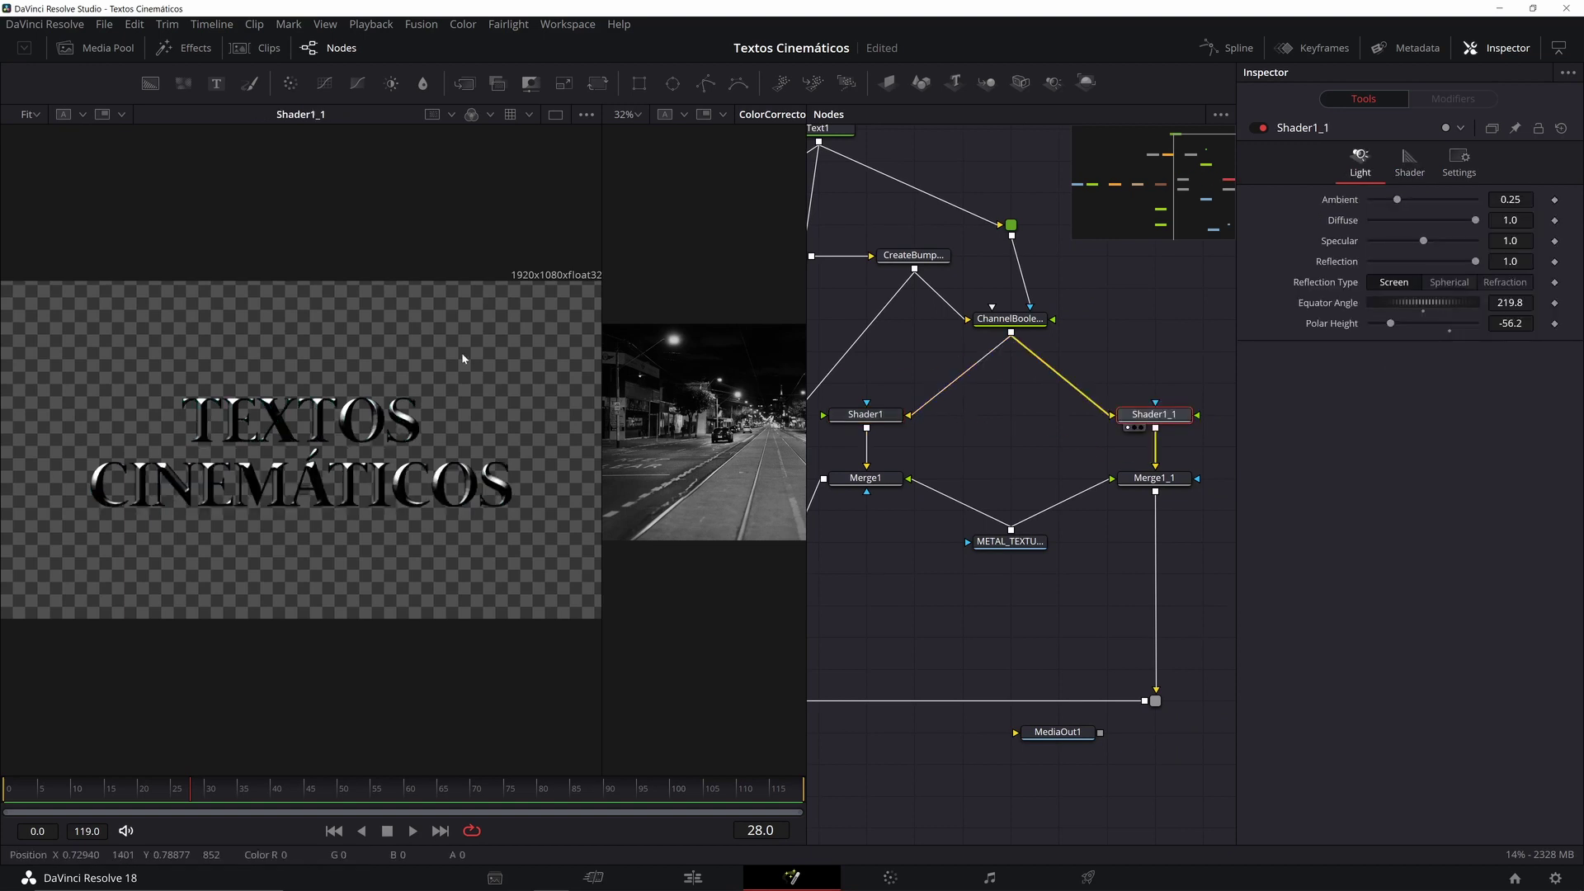
{"action": "left_click", "coordinate": [1409, 159]}
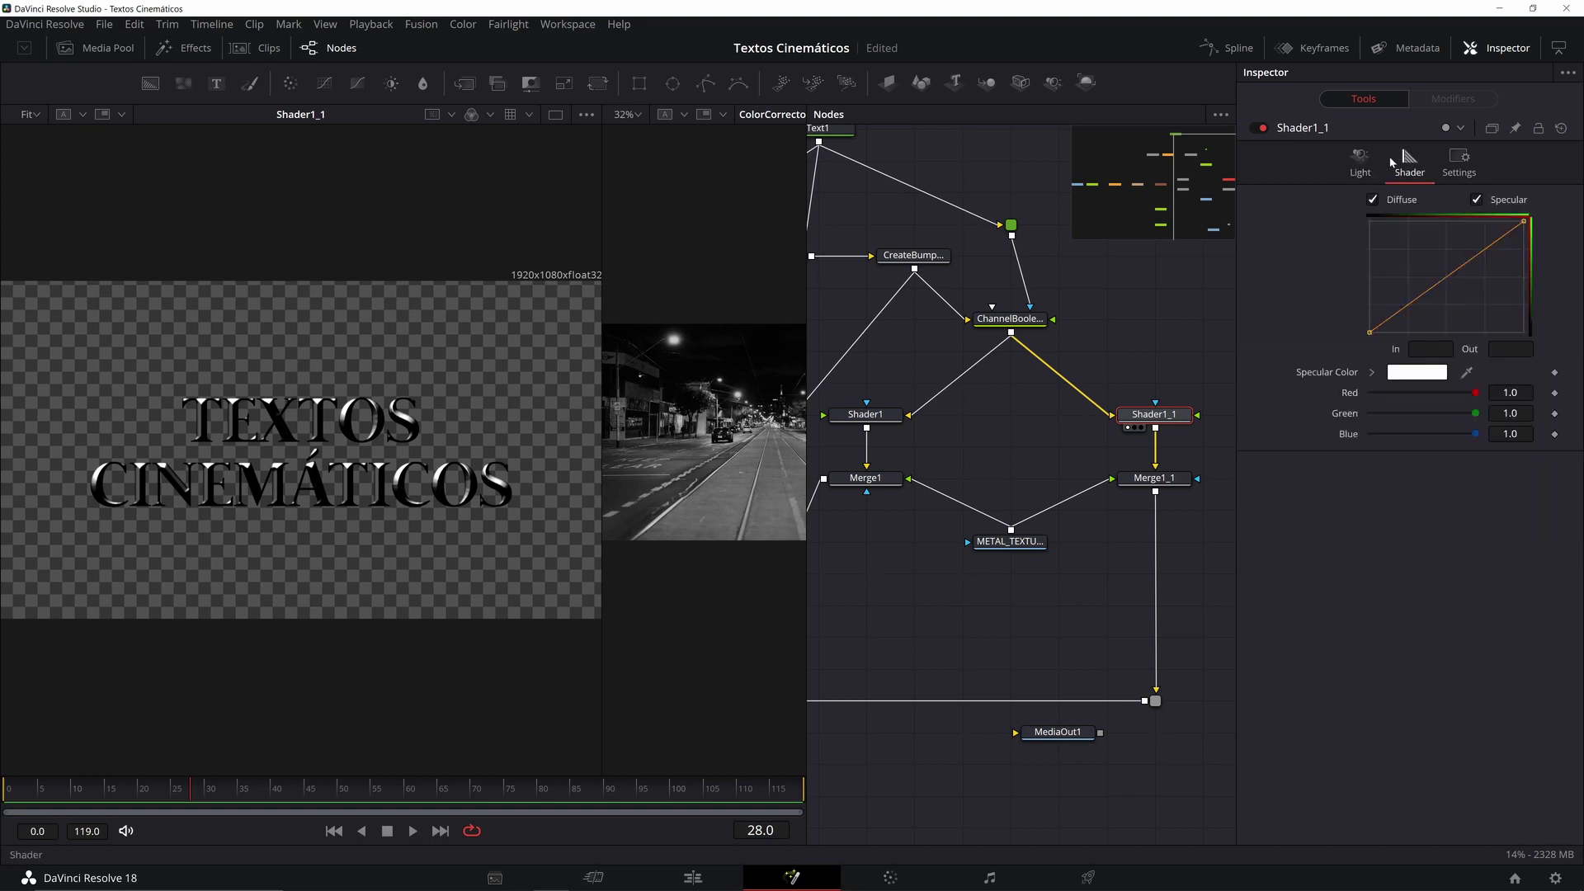
{"action": "left_click", "coordinate": [1373, 373]}
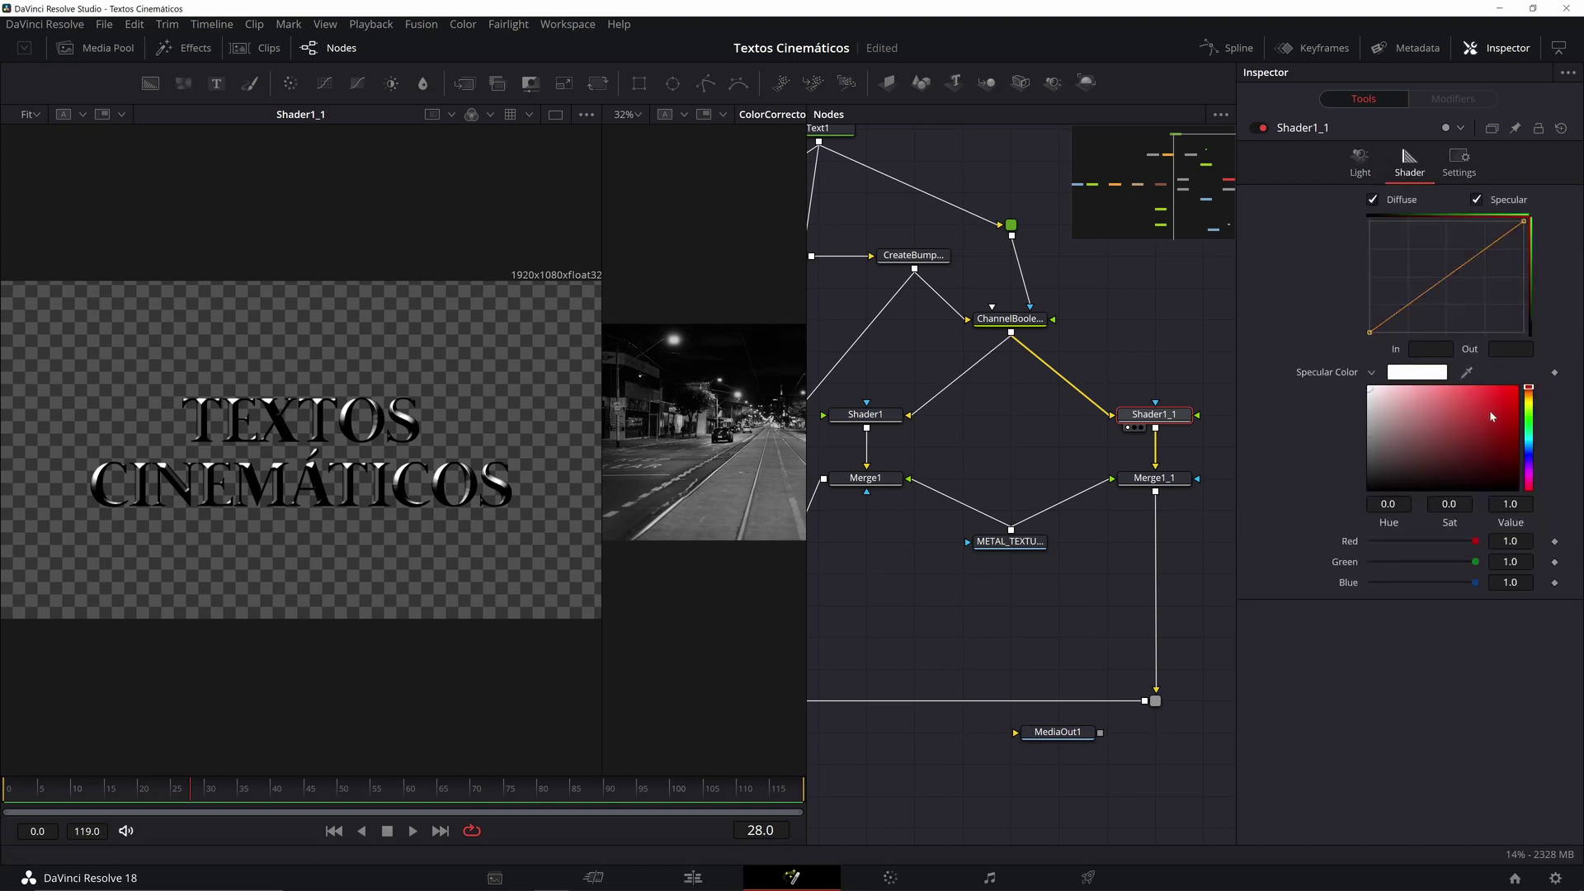
{"action": "left_click", "coordinate": [1498, 414]}
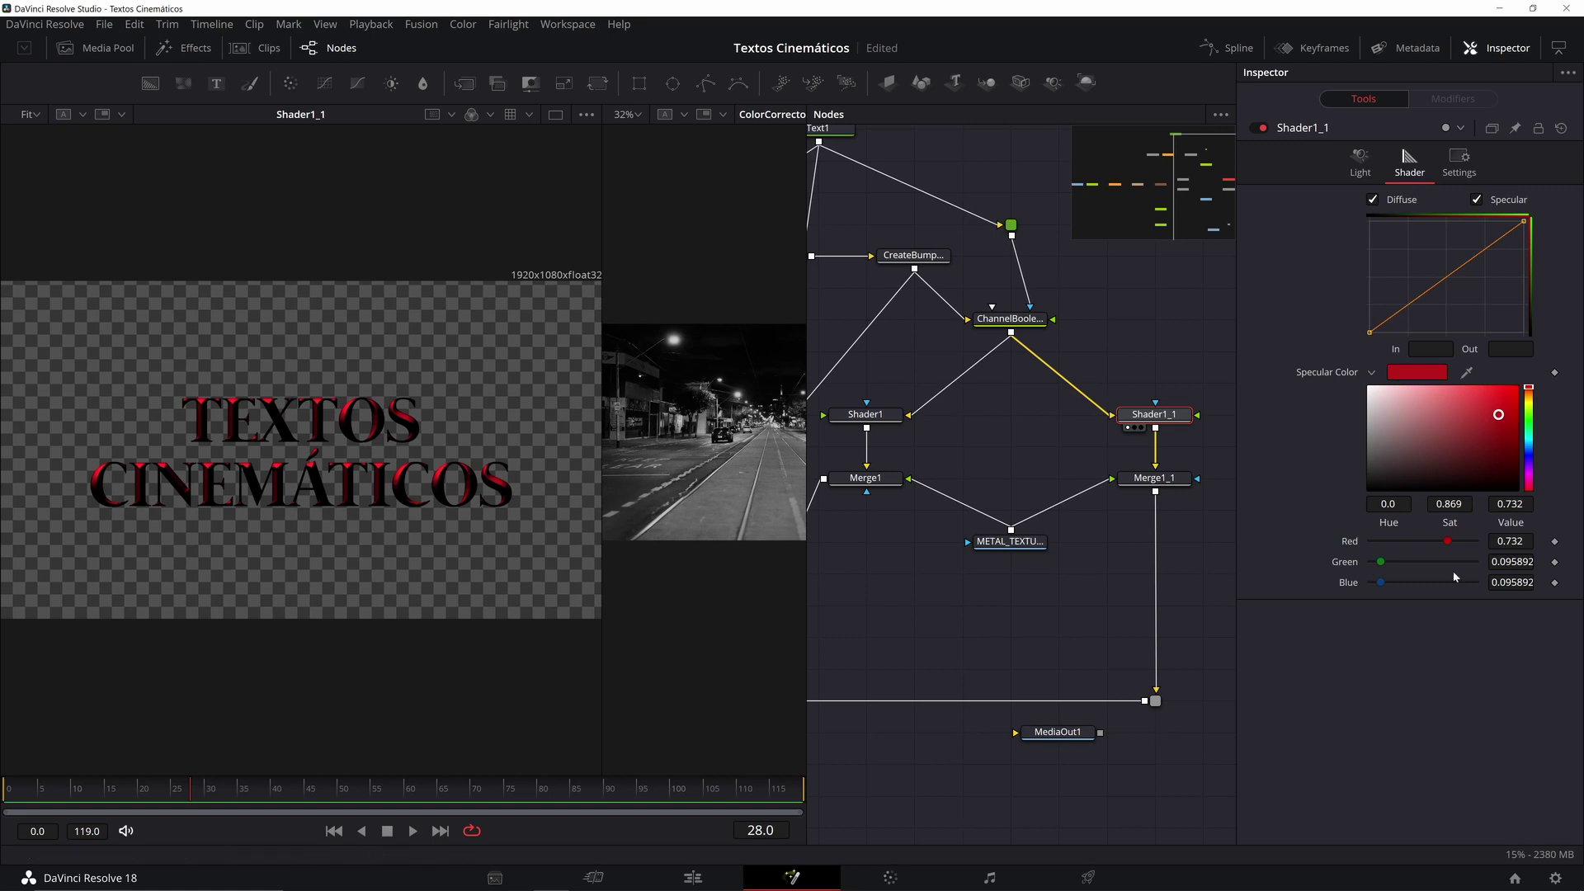
{"action": "mouse_move", "coordinate": [1449, 504]}
{"action": "left_mouse_down"}
{"action": "mouse_move", "coordinate": [1364, 504]}
{"action": "mouse_move", "coordinate": [1391, 504]}
{"action": "left_mouse_up"}
Step: Display the ChannelBooleans2_1 output in the text viewer and examine the combined colored reflections up close
{"action": "left_click_drag", "start_coordinate": [1037, 467], "coordinate": [1073, 412]}
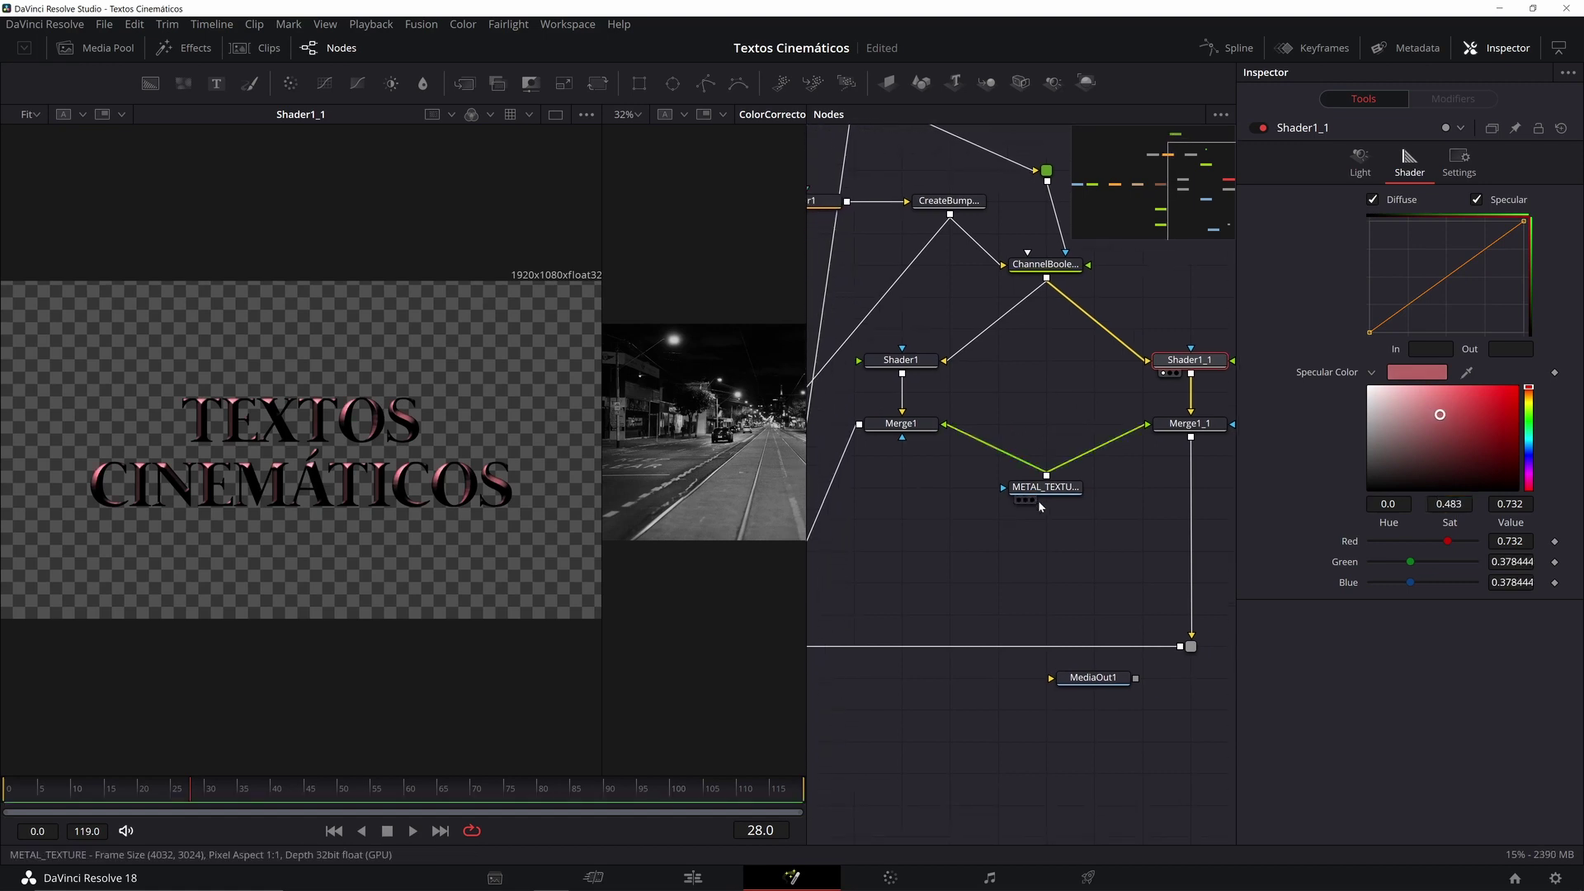
{"action": "scroll", "coordinate": [1039, 502], "scroll_direction": "down", "scroll_amount": 4}
{"action": "left_click_drag", "start_coordinate": [1028, 505], "coordinate": [1115, 473]}
{"action": "scroll", "coordinate": [996, 552], "scroll_direction": "up", "scroll_amount": 4}
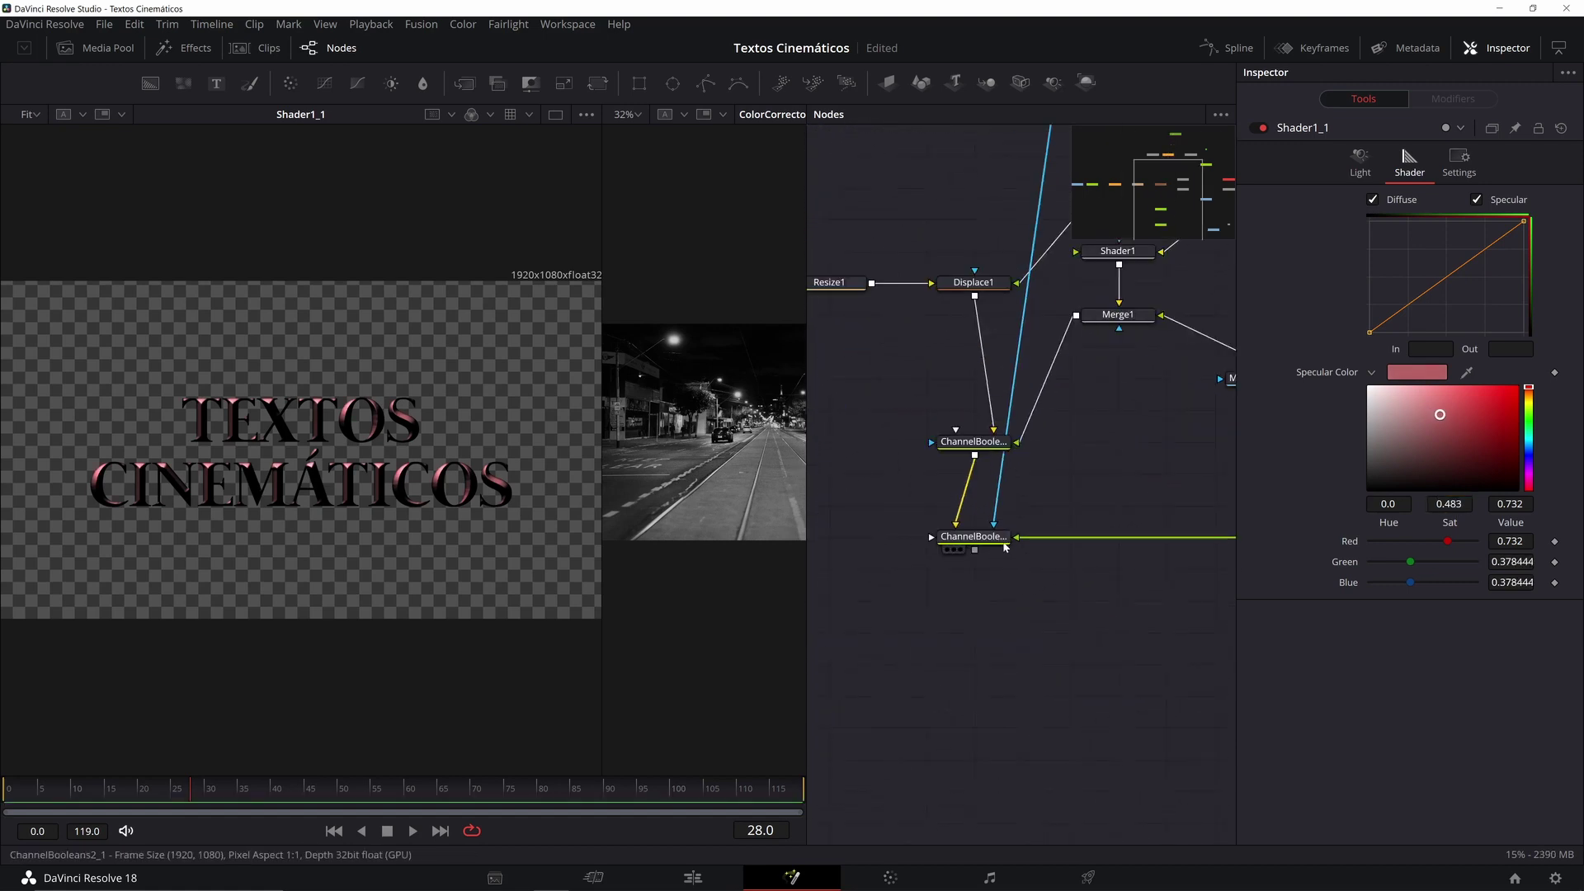
{"action": "left_click", "coordinate": [947, 549]}
{"action": "scroll", "coordinate": [297, 437], "scroll_direction": "up", "scroll_amount": 2}
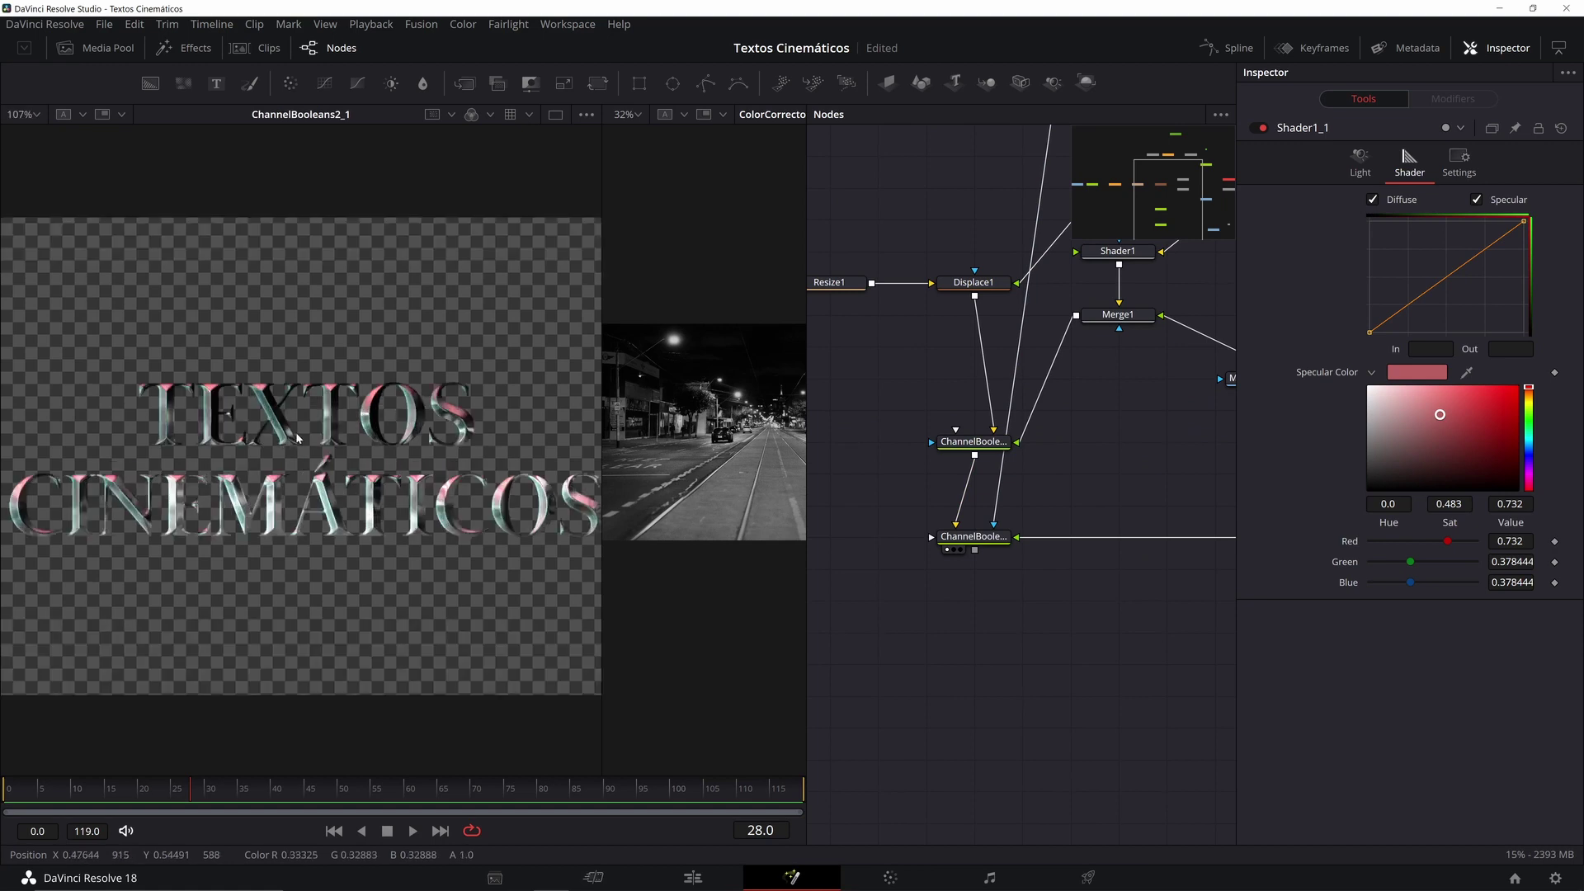
{"action": "scroll", "coordinate": [335, 430], "scroll_direction": "down", "scroll_amount": 3}
{"action": "scroll", "coordinate": [334, 430], "scroll_direction": "up", "scroll_amount": 1}
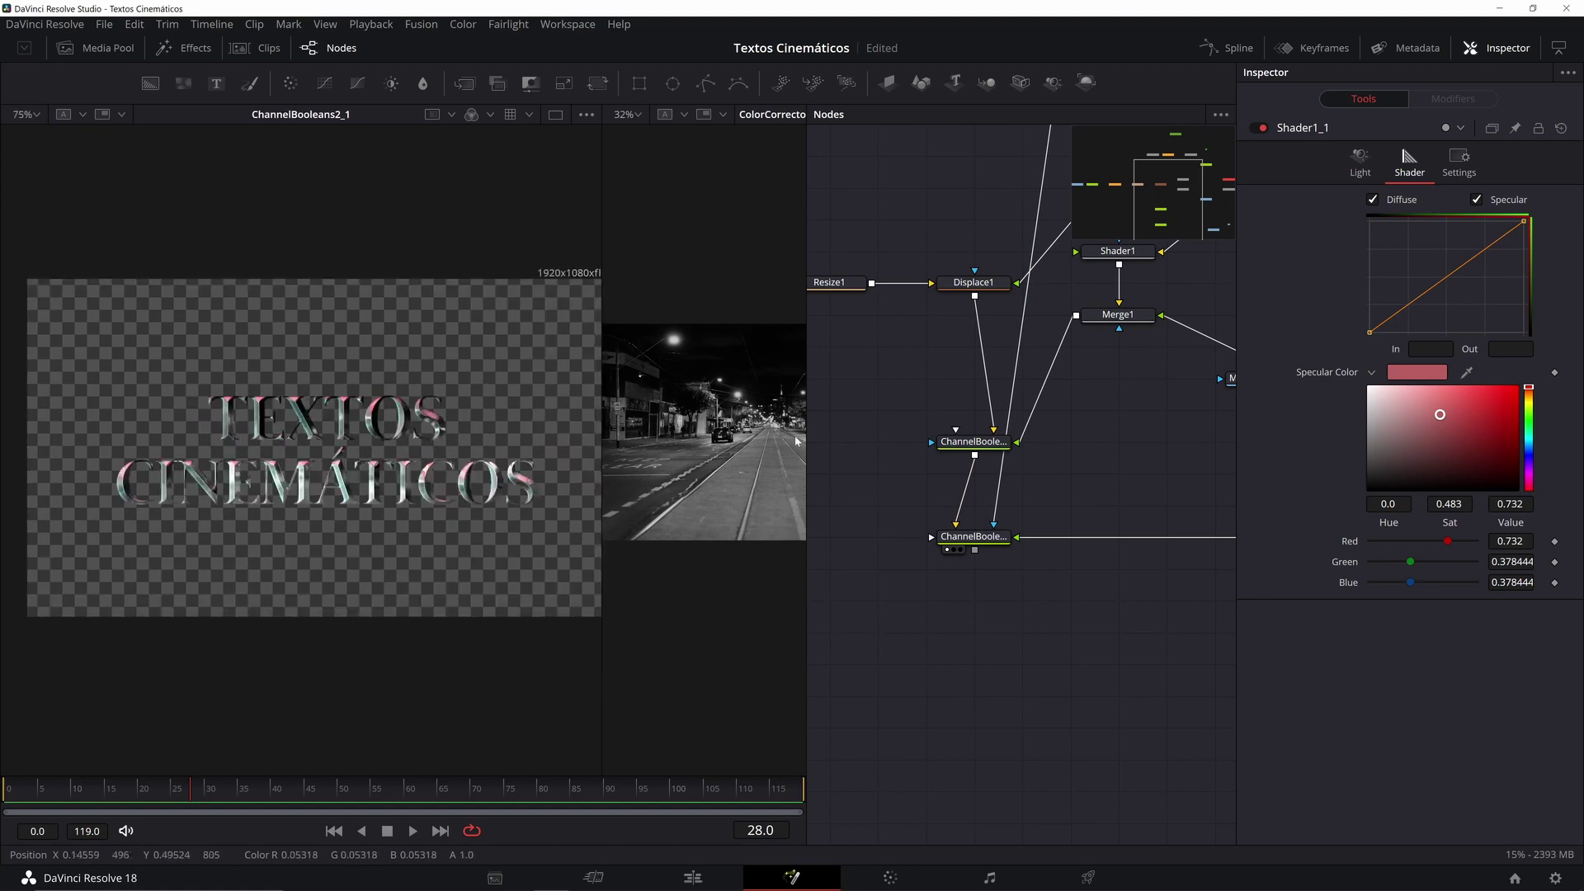
Step: Make Shader1_1's specular red more saturated, and set its light to equator angle 212.0 and polar height -60.5
{"action": "left_click_drag", "start_coordinate": [1125, 460], "coordinate": [965, 498]}
{"action": "left_click_drag", "start_coordinate": [1227, 442], "coordinate": [1089, 489]}
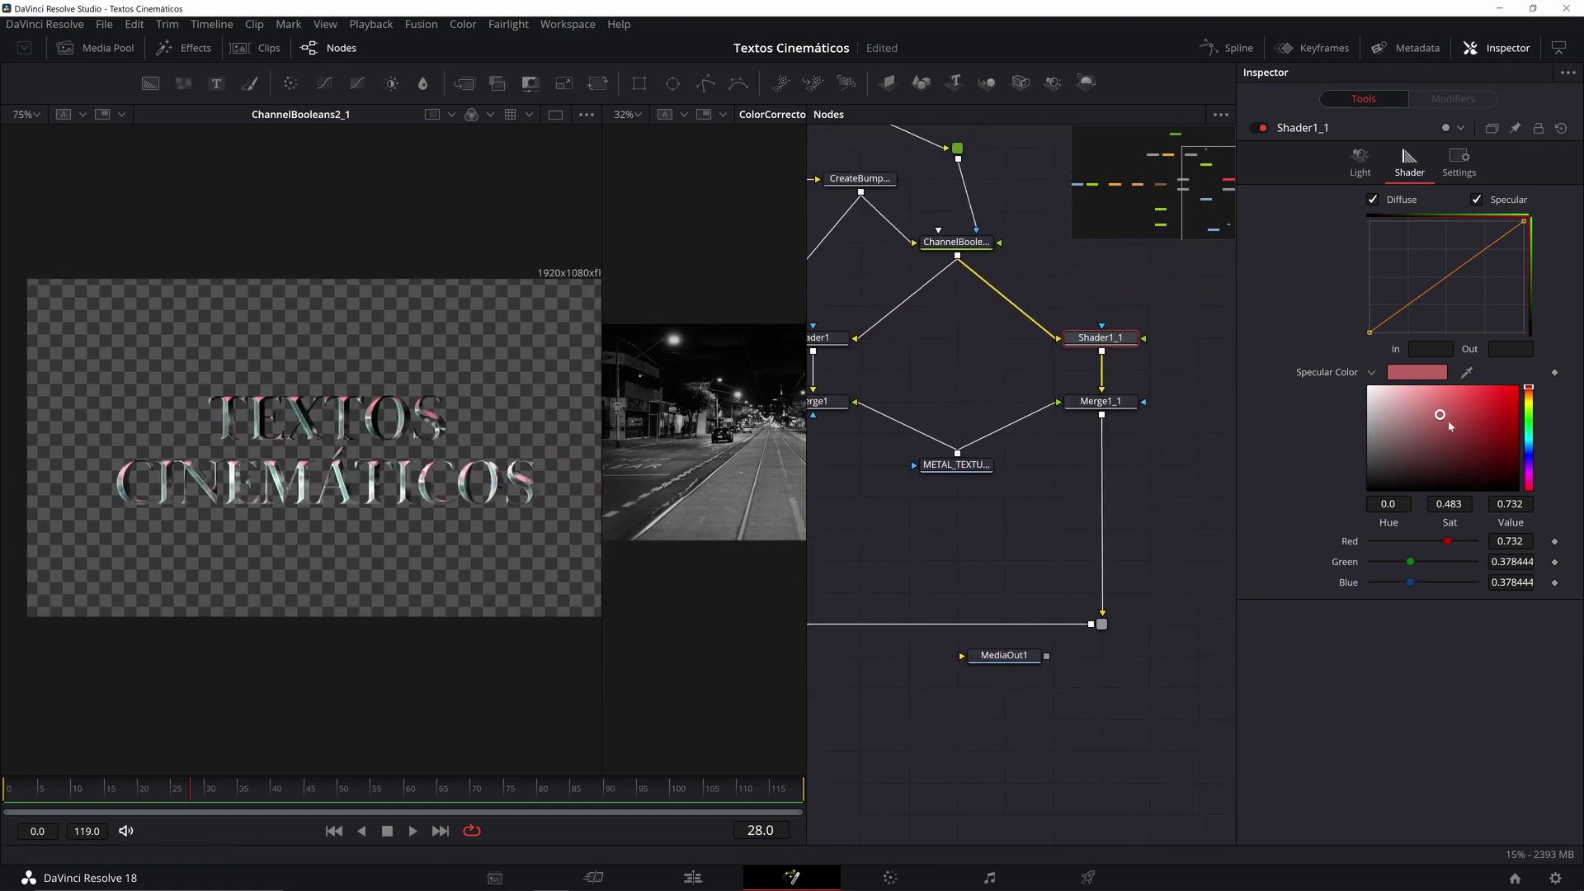
{"action": "left_click_drag", "start_coordinate": [1451, 416], "coordinate": [1462, 413]}
{"action": "left_click", "coordinate": [1361, 170]}
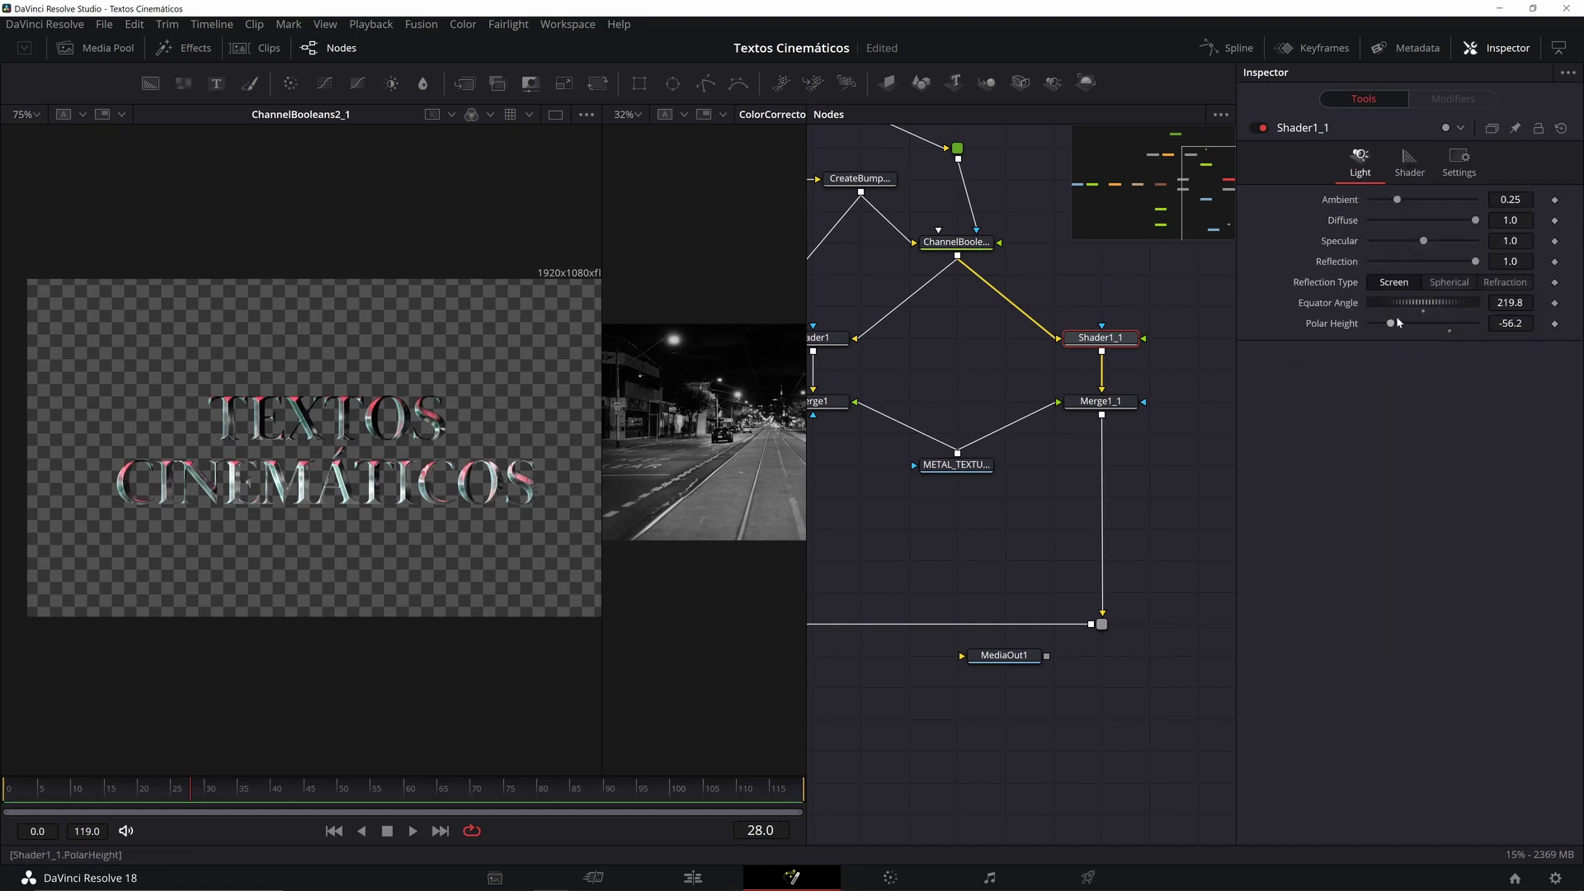
{"action": "left_click_drag", "start_coordinate": [1397, 322], "coordinate": [1387, 304]}
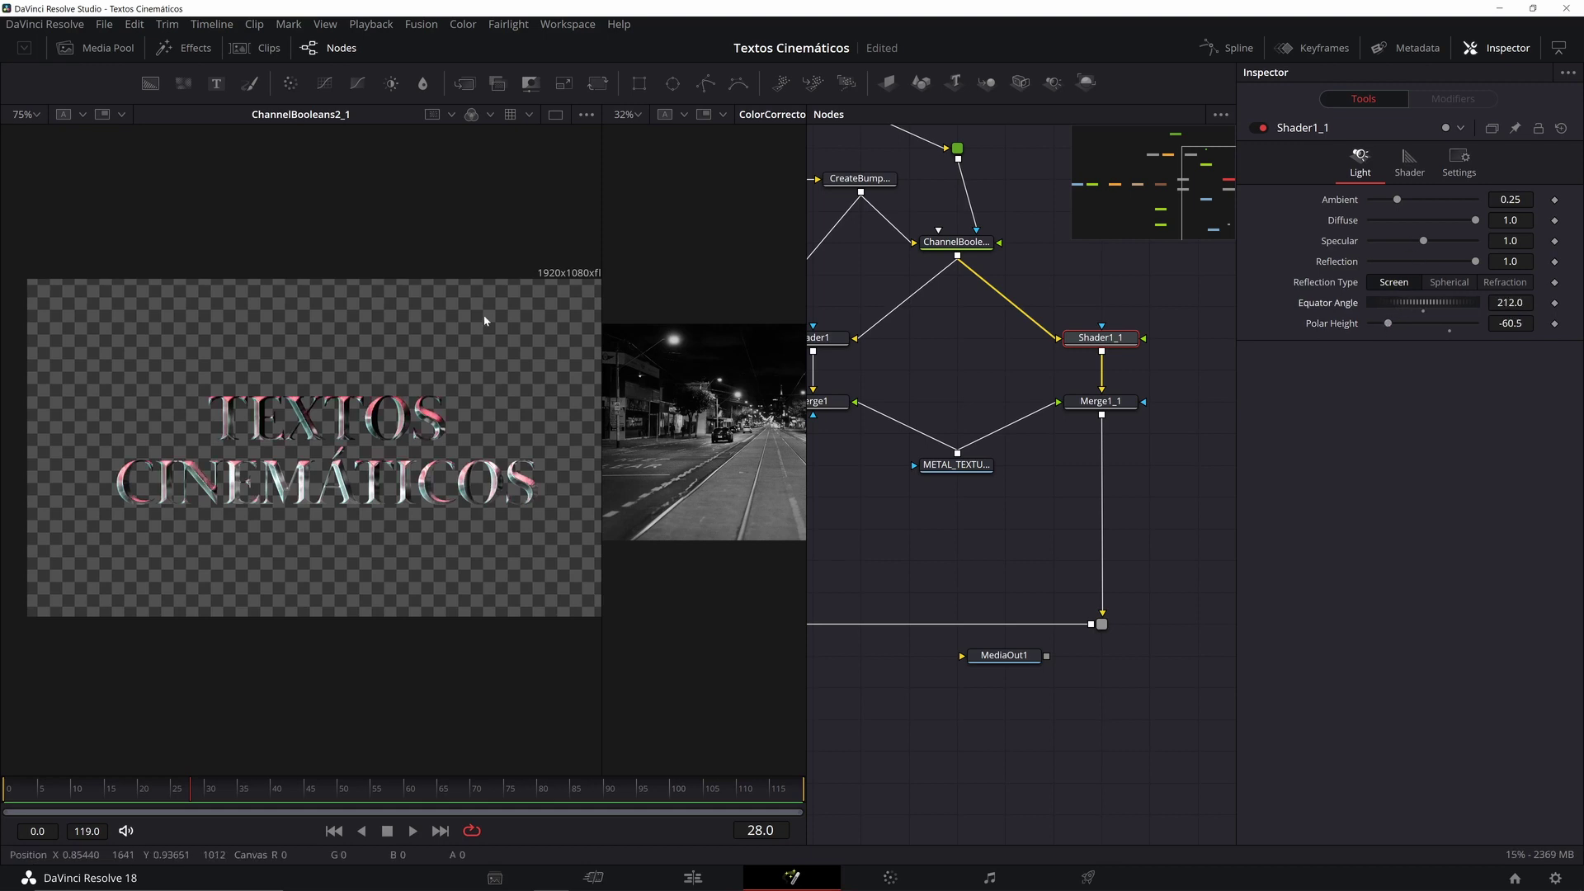
Step: Reduce Shader1's blend to about 0.488
{"action": "scroll", "coordinate": [1138, 373], "scroll_direction": "down", "scroll_amount": 2}
{"action": "left_click_drag", "start_coordinate": [862, 430], "coordinate": [1096, 454]}
{"action": "scroll", "coordinate": [382, 430], "scroll_direction": "up", "scroll_amount": 2}
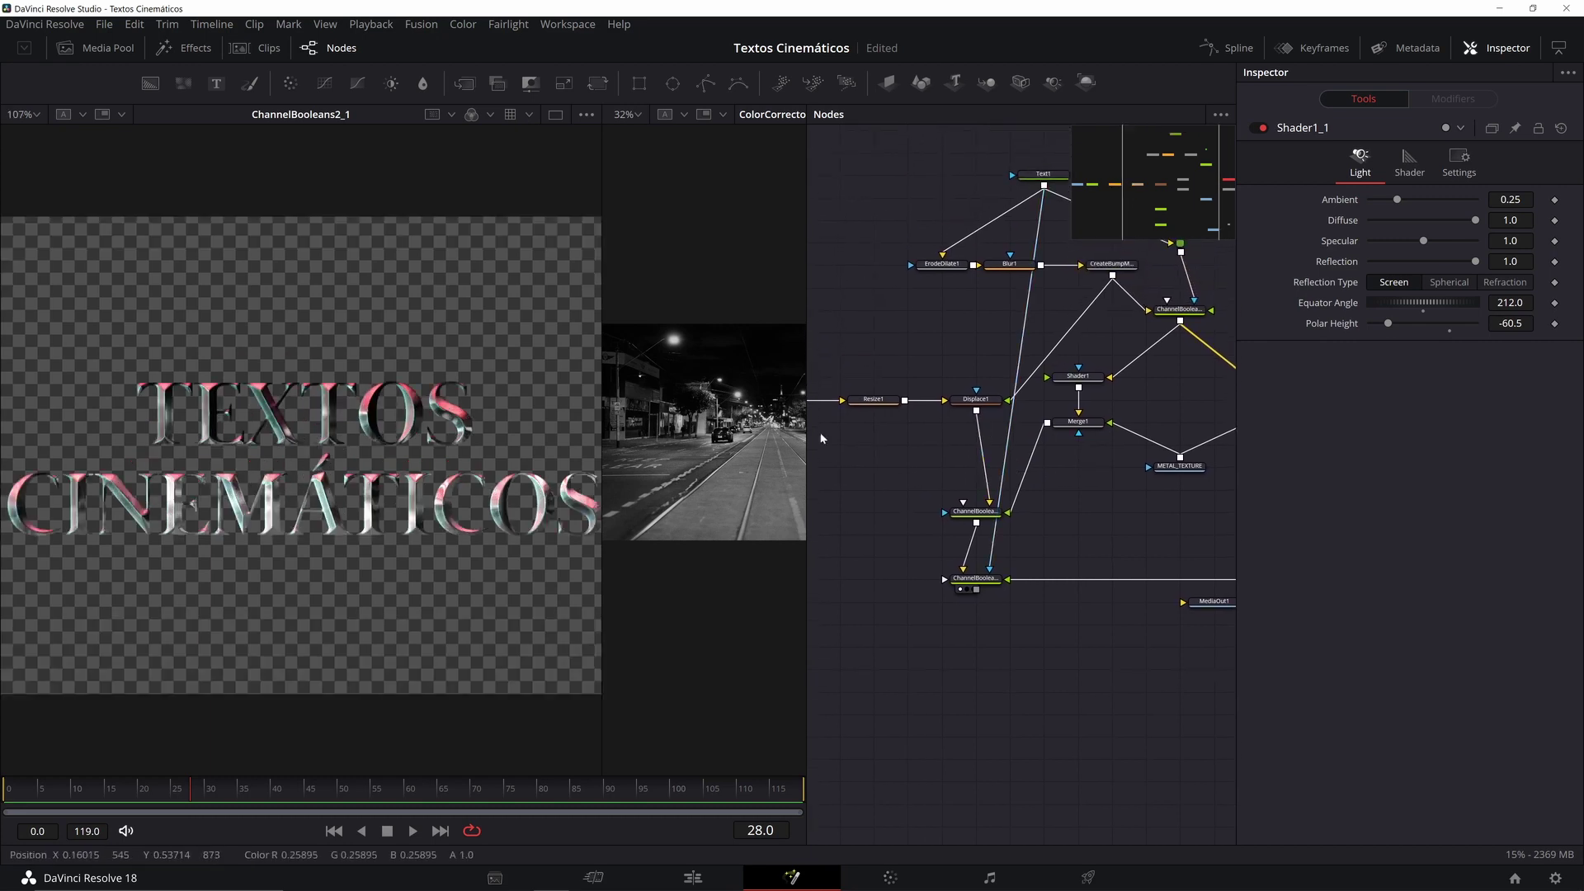
{"action": "left_click_drag", "start_coordinate": [1089, 384], "coordinate": [893, 402]}
{"action": "left_click", "coordinate": [891, 396]}
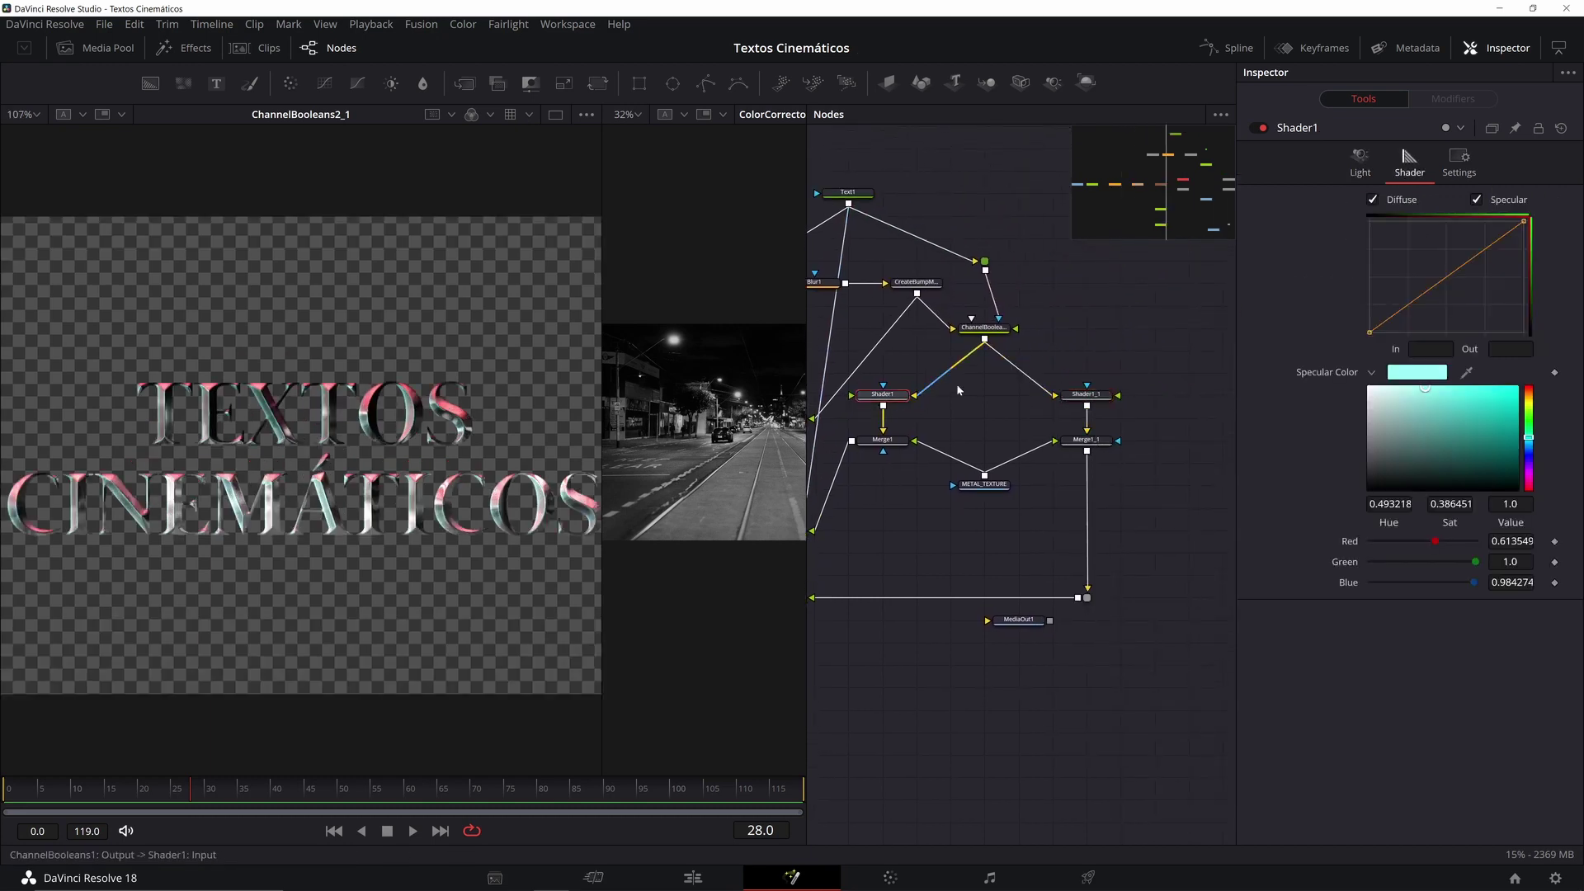
{"action": "left_click", "coordinate": [1461, 179]}
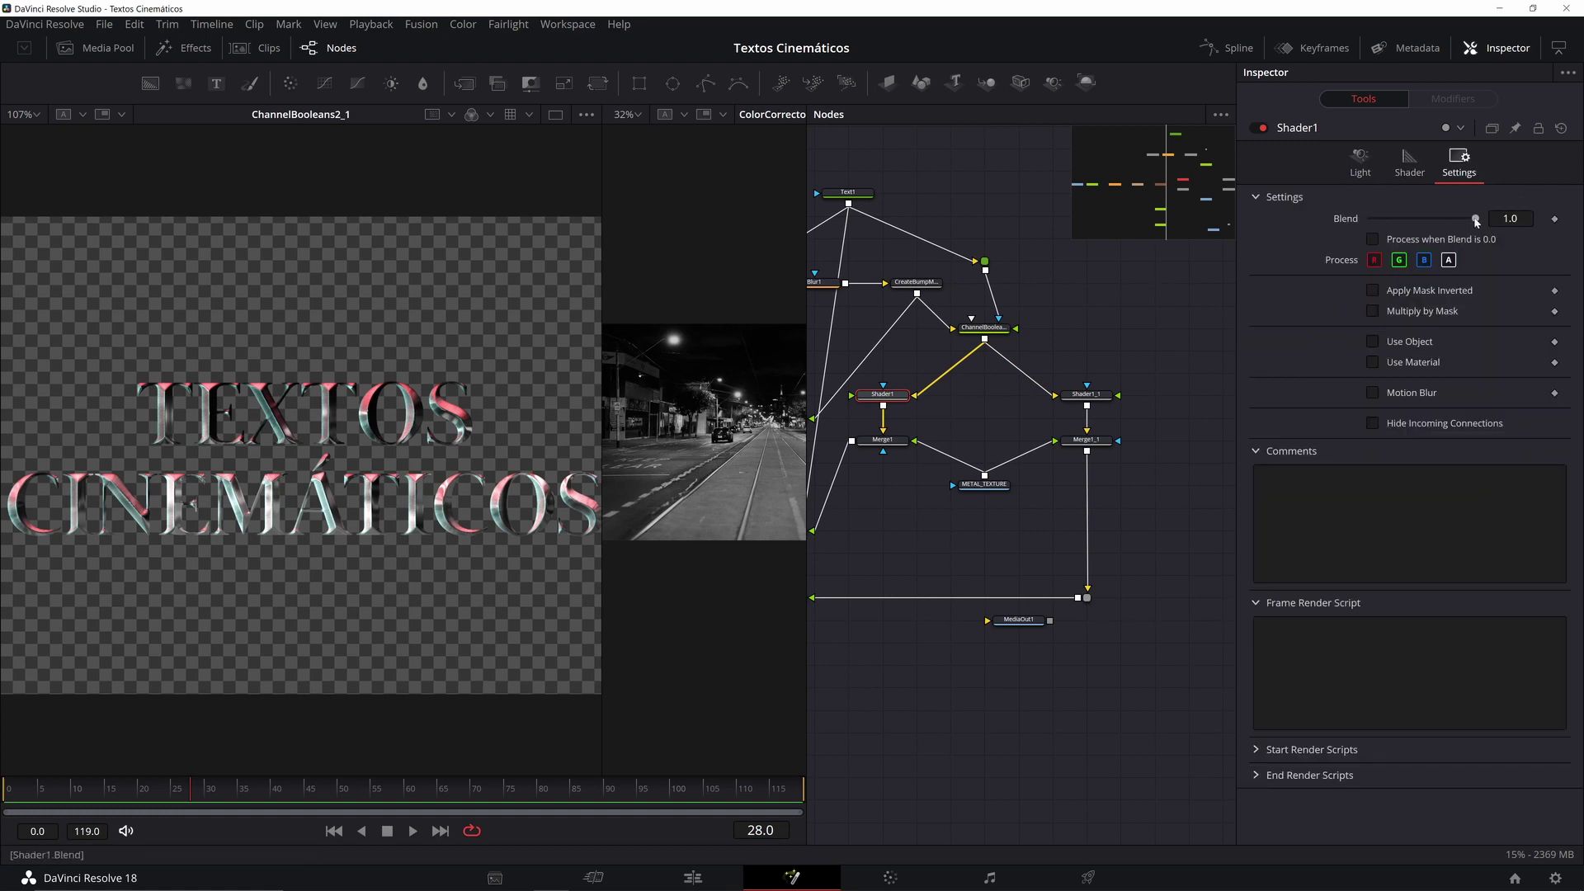
{"action": "mouse_move", "coordinate": [1453, 221]}
{"action": "left_mouse_down"}
{"action": "mouse_move", "coordinate": [1392, 222]}
{"action": "mouse_move", "coordinate": [1421, 234]}
{"action": "left_mouse_up"}
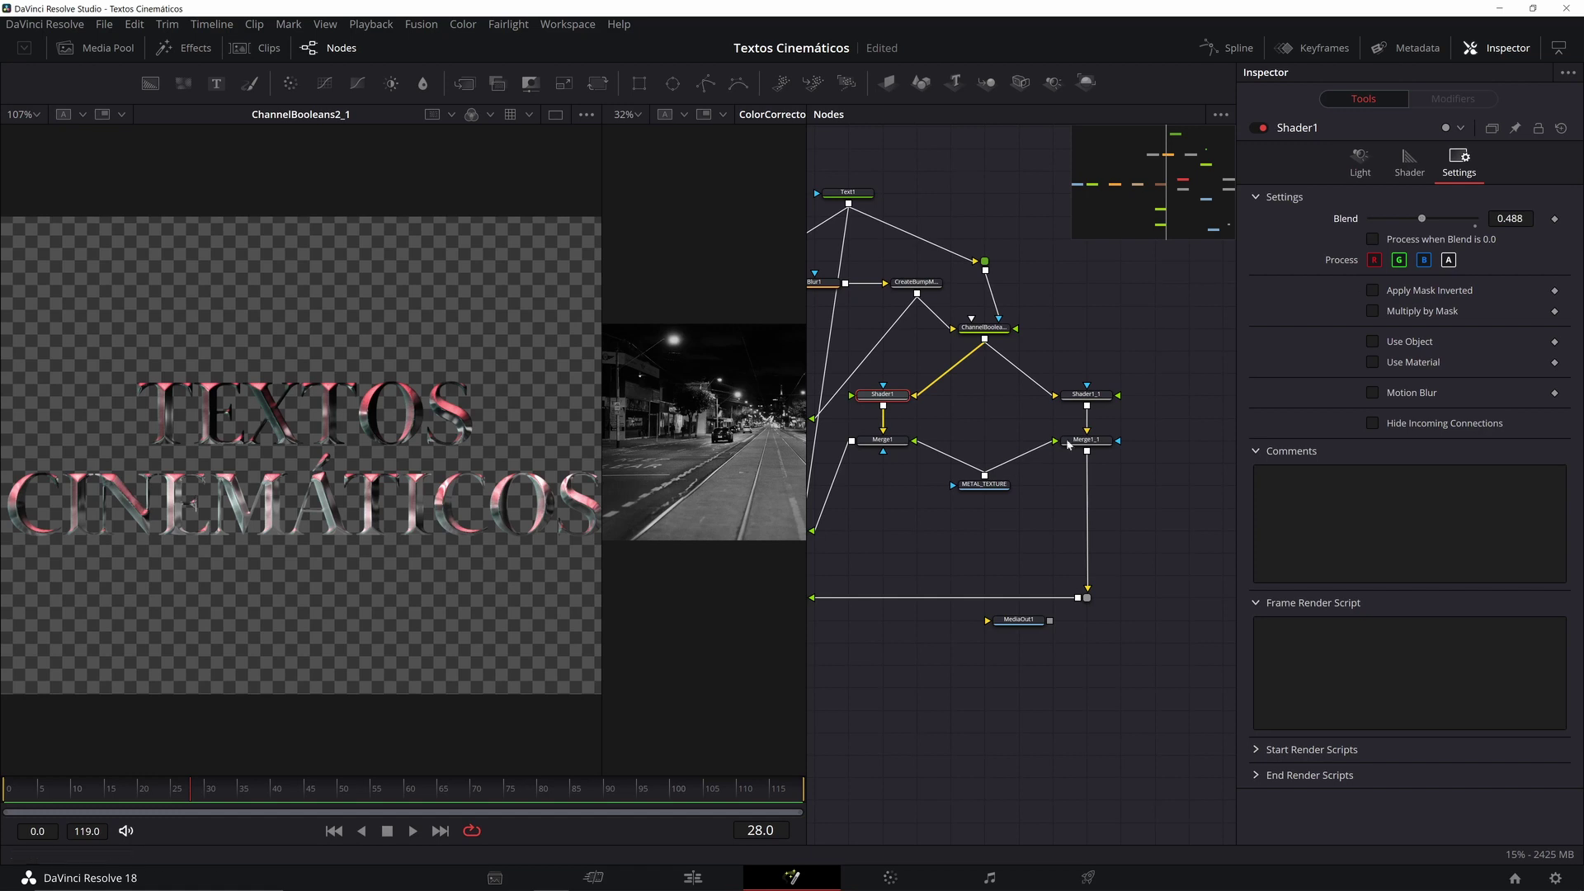
Step: Reduce Shader1_1's blend to about 0.417 and darken its specular red to saturation 0.628 and value 0.598
{"action": "left_click", "coordinate": [1098, 398]}
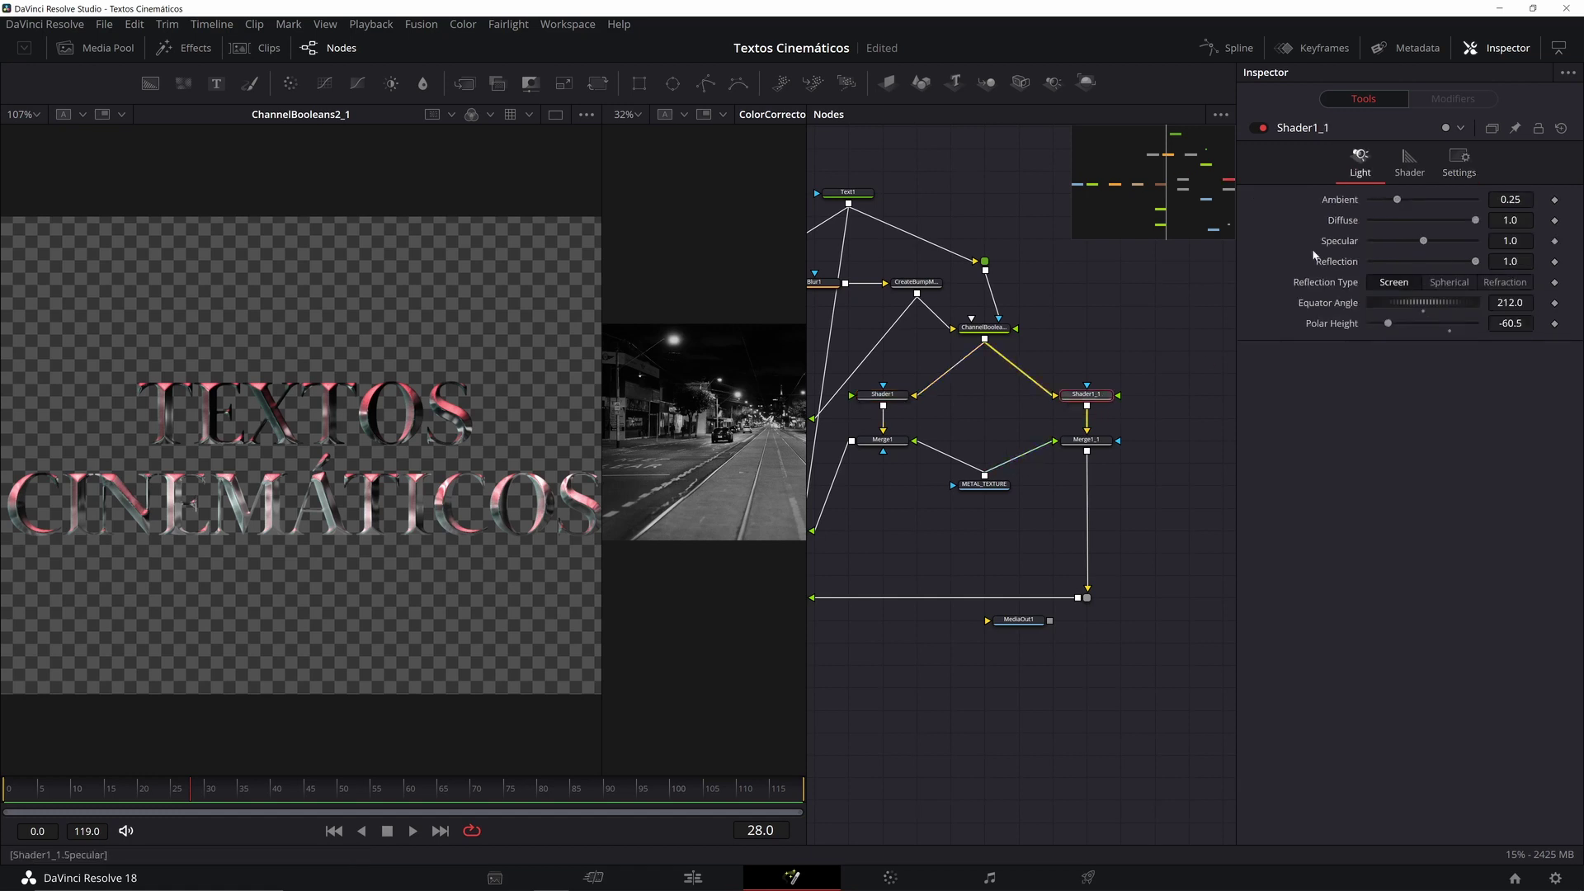
{"action": "left_click", "coordinate": [1459, 164]}
{"action": "left_click_drag", "start_coordinate": [1477, 221], "coordinate": [1414, 221]}
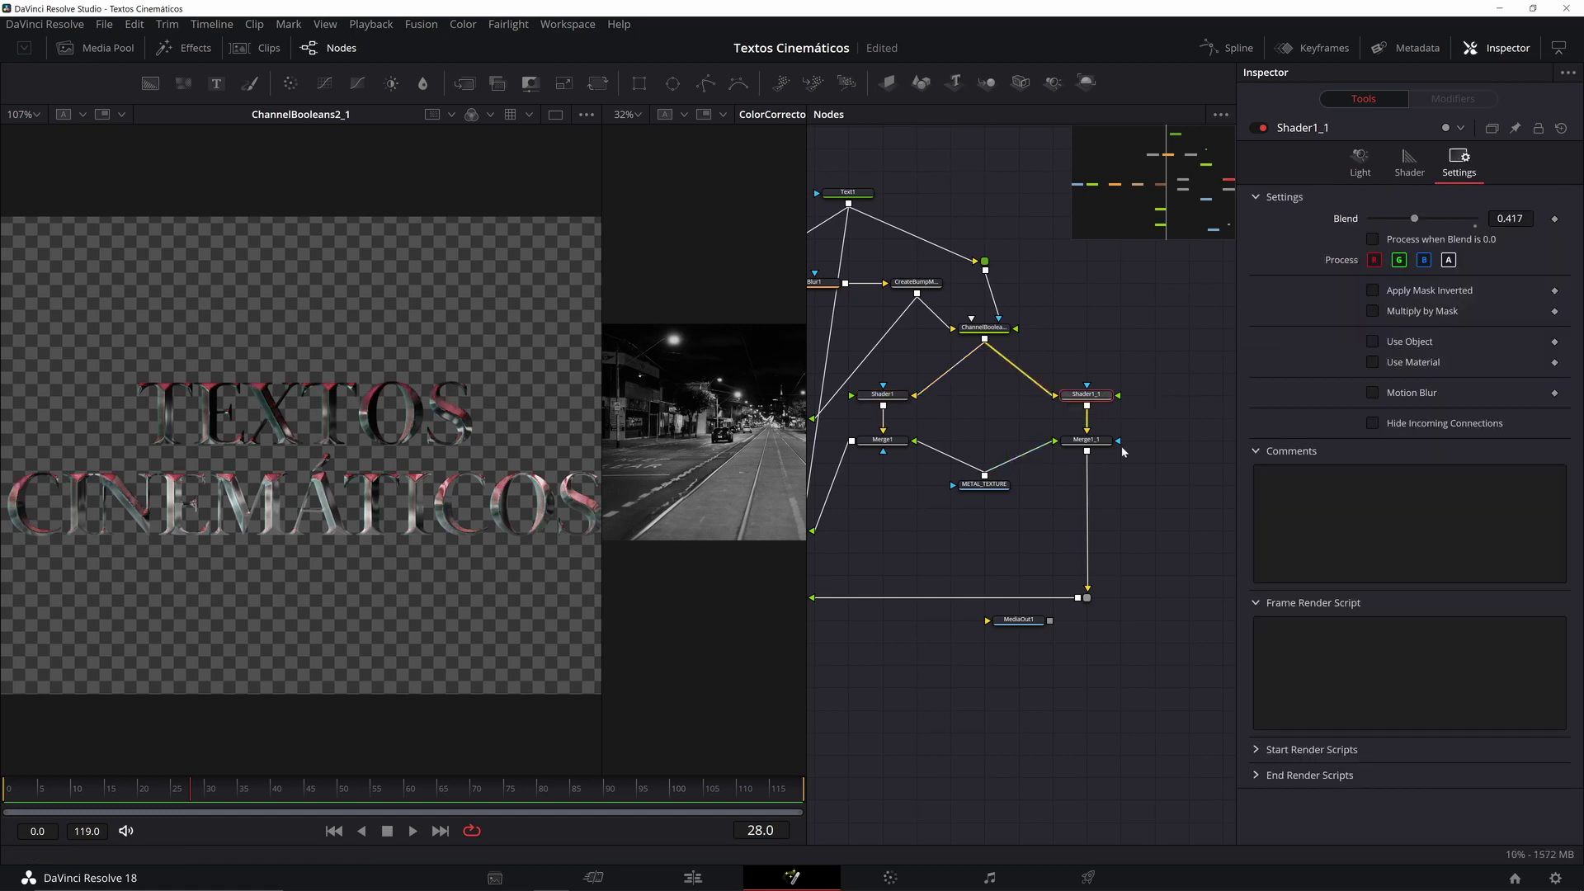
{"action": "mouse_move", "coordinate": [1469, 412]}
{"action": "left_mouse_down"}
{"action": "mouse_move", "coordinate": [1460, 479]}
{"action": "mouse_move", "coordinate": [1461, 428]}
{"action": "left_mouse_up"}
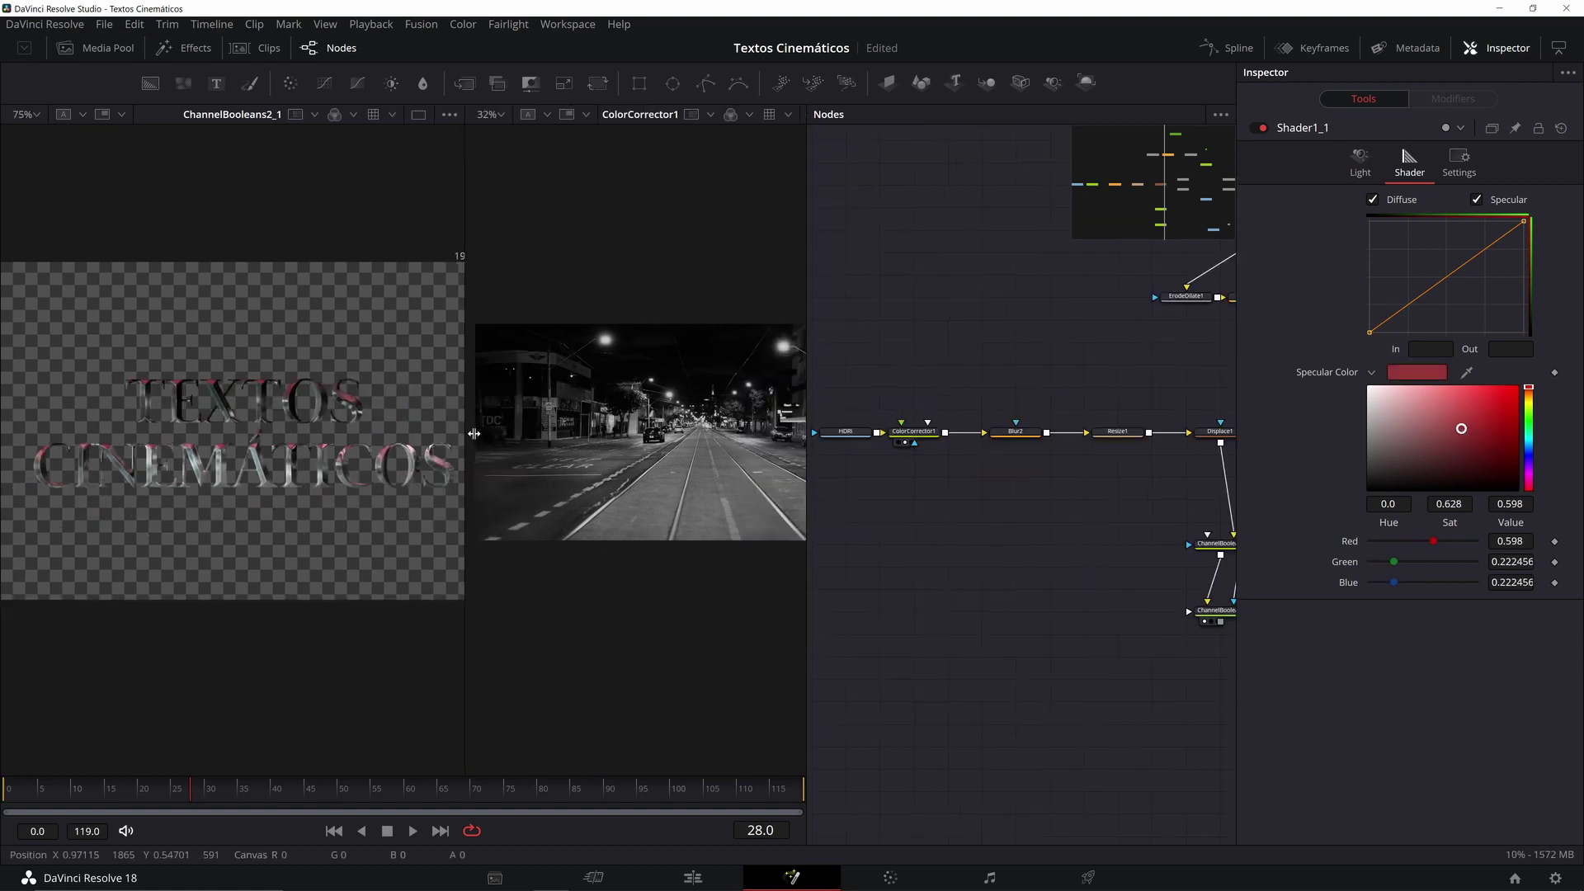
Step: Adjust ColorCorrector1 to saturation 0.47, gain 1.19 and lift 0.1
{"action": "left_click_drag", "start_coordinate": [474, 433], "coordinate": [477, 433]}
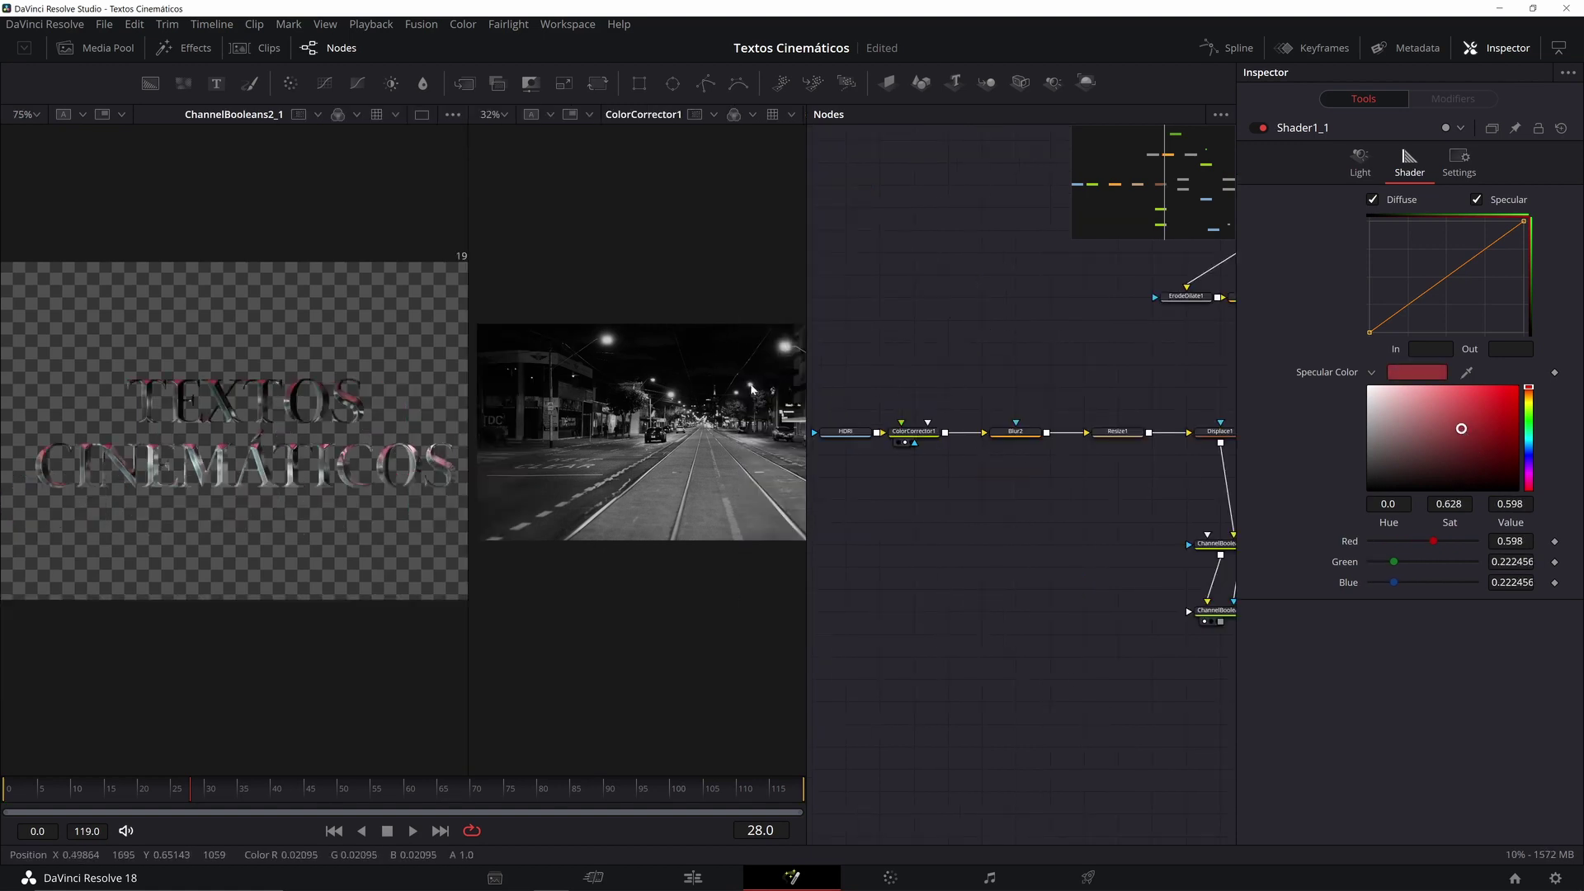
{"action": "left_click", "coordinate": [911, 433]}
{"action": "left_click_drag", "start_coordinate": [1377, 481], "coordinate": [1394, 482]}
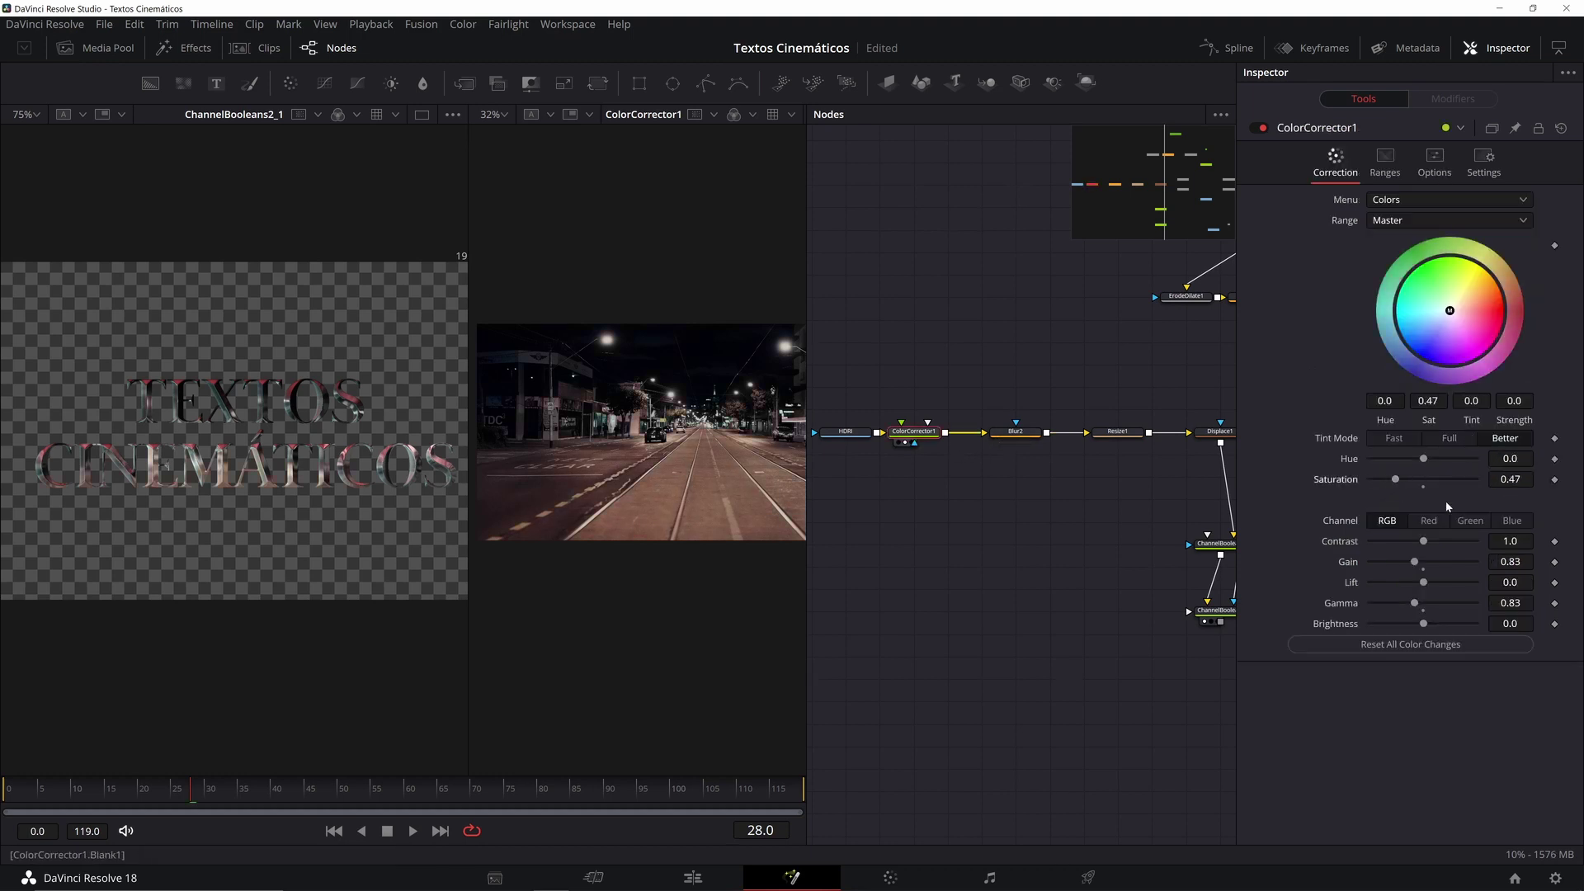
{"action": "left_click_drag", "start_coordinate": [1420, 564], "coordinate": [1426, 564]}
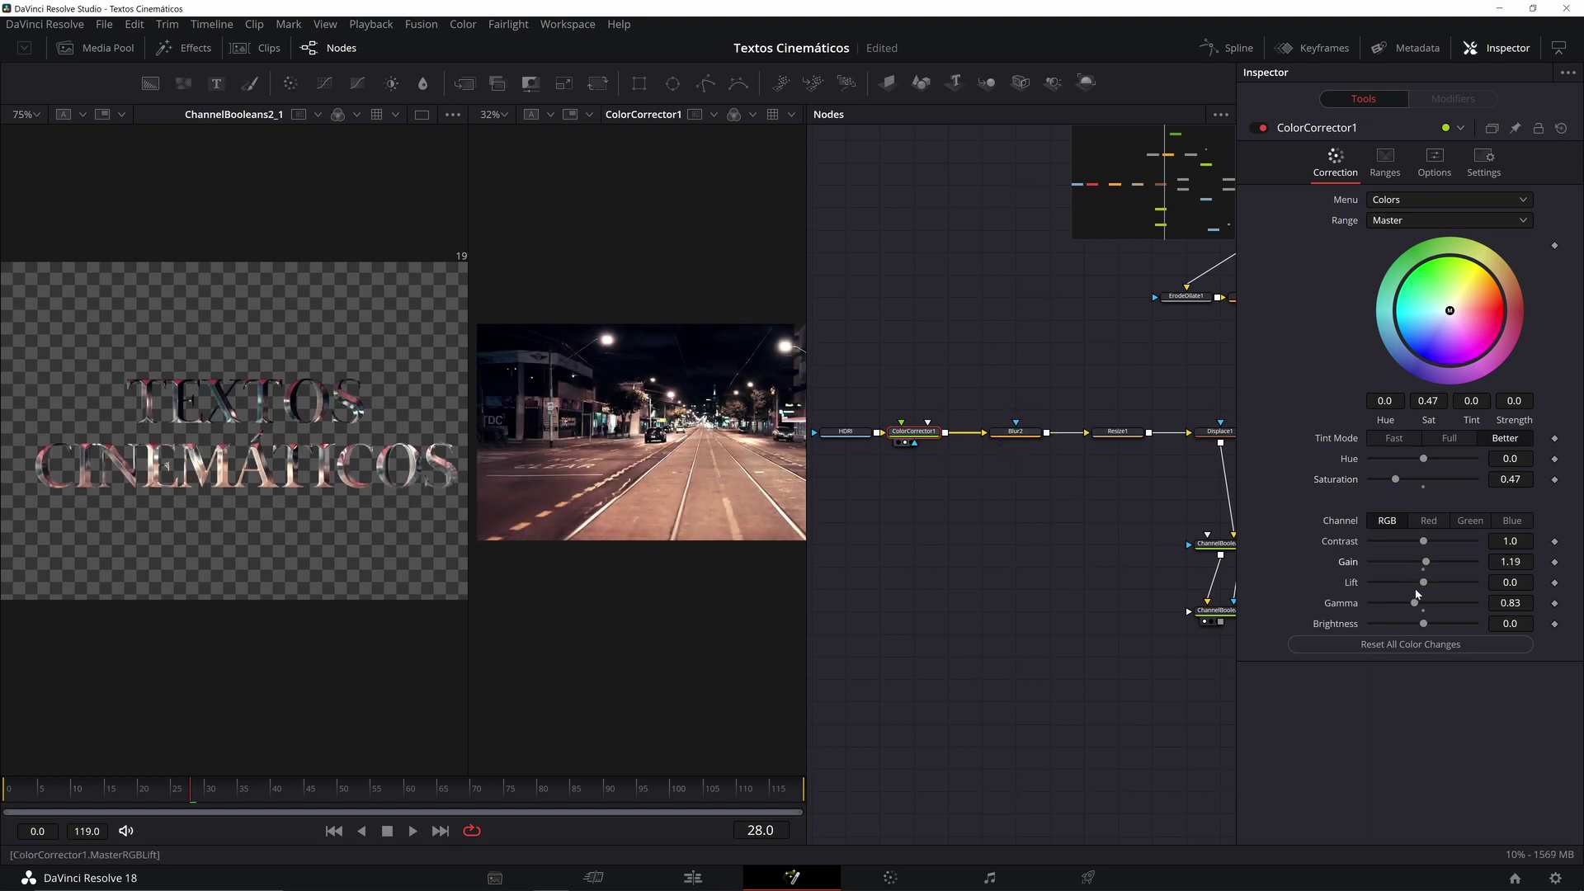
{"action": "left_click_drag", "start_coordinate": [1423, 582], "coordinate": [1427, 585]}
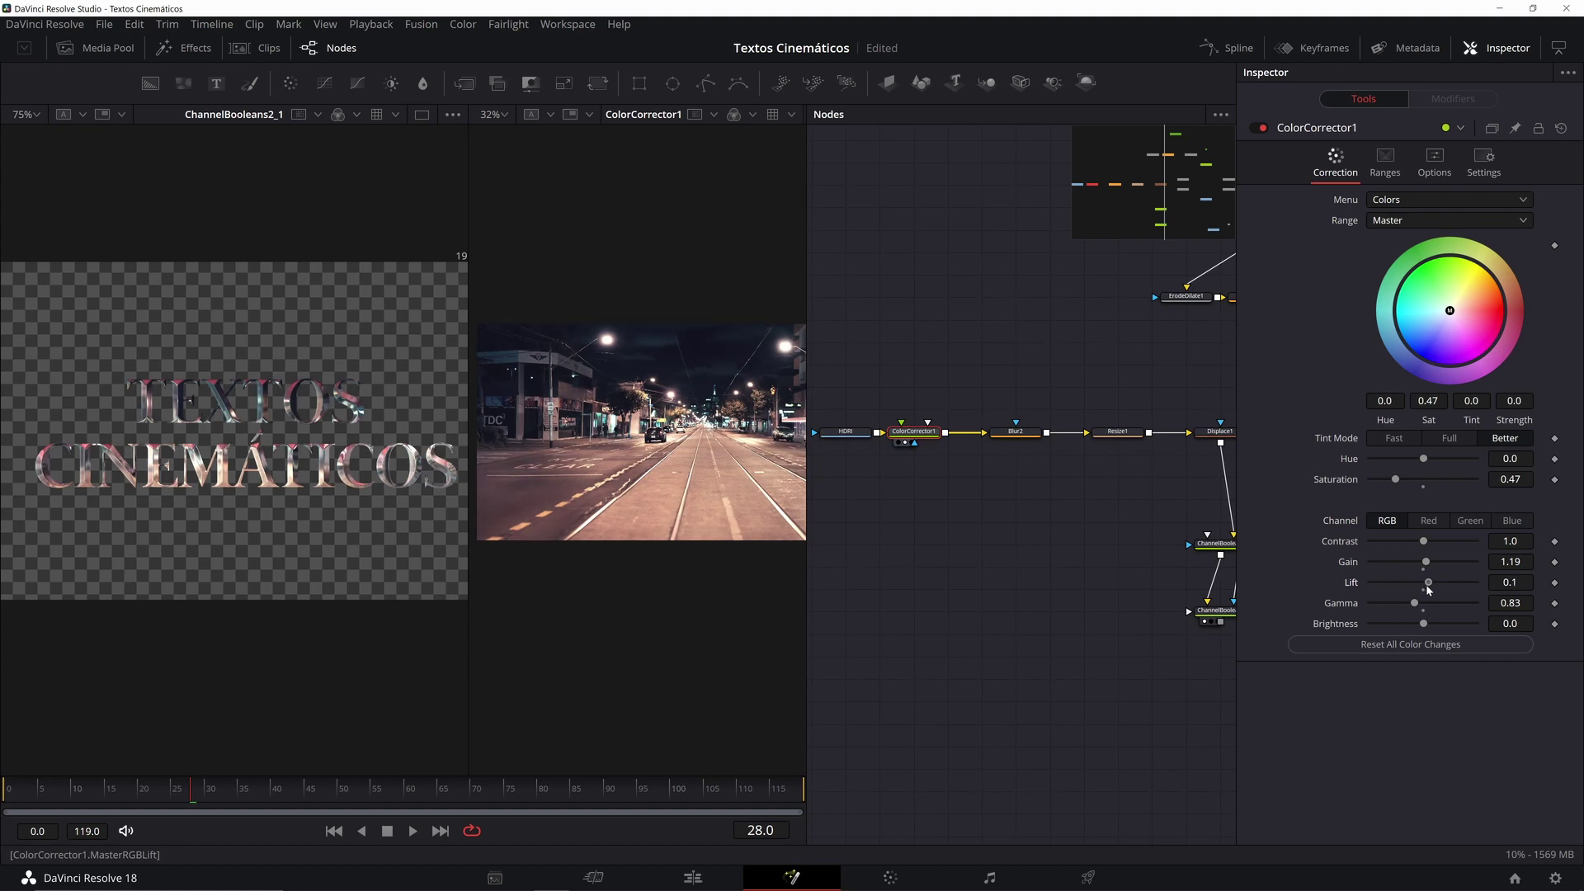
Step: Adjust ColorCorrector1 to hue -0.47, saturation 0.45 and gain 0.91
{"action": "scroll", "coordinate": [273, 402], "scroll_direction": "up", "scroll_amount": 2}
{"action": "scroll", "coordinate": [350, 324], "scroll_direction": "down", "scroll_amount": 2}
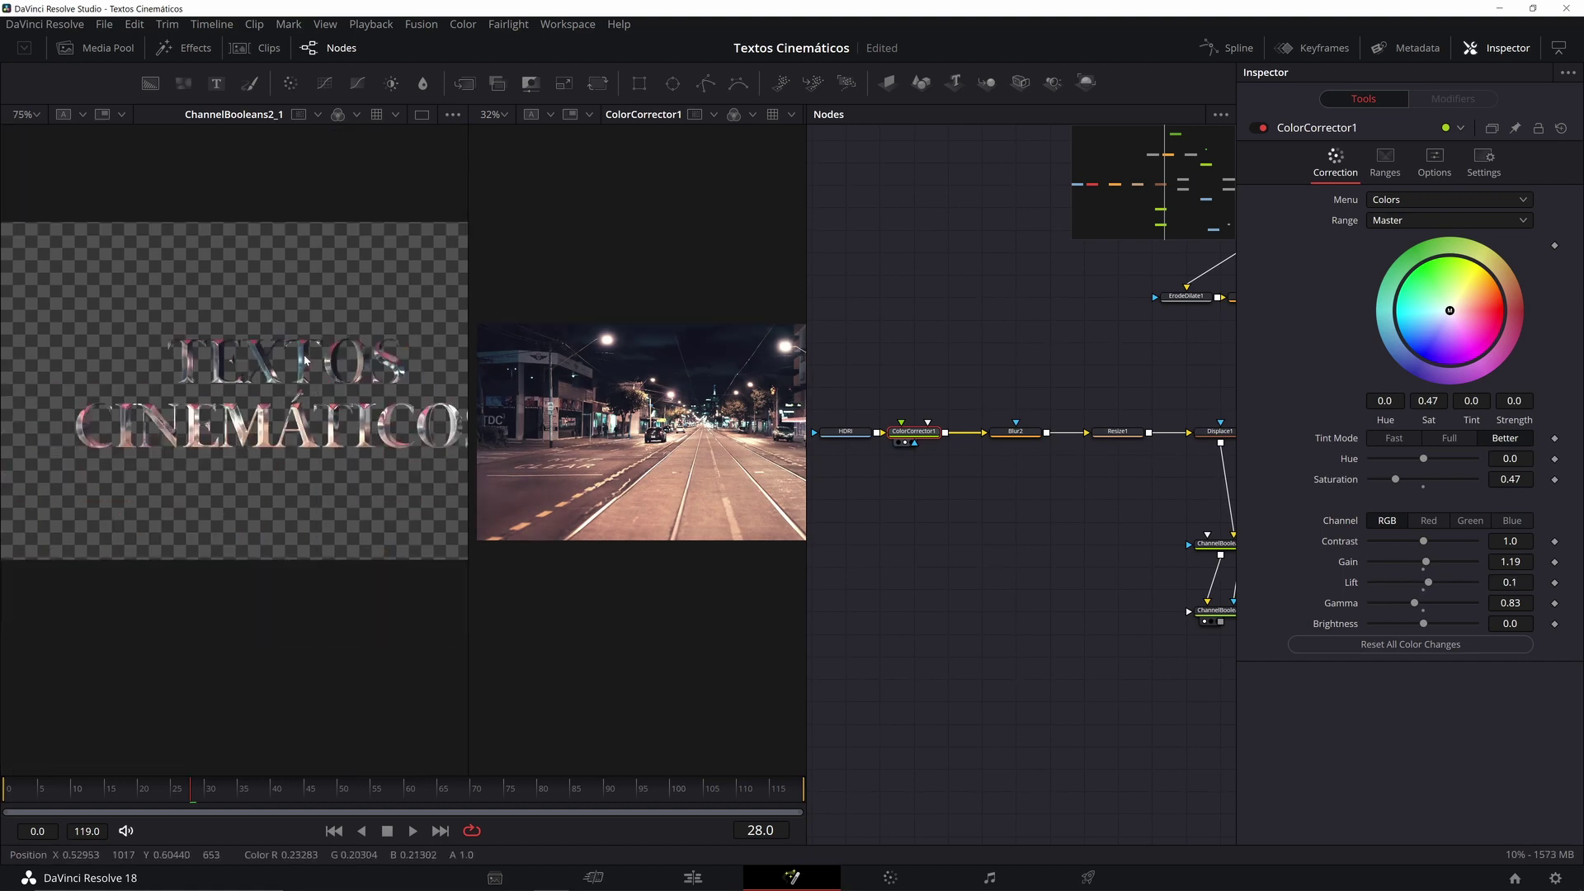
{"action": "left_click_drag", "start_coordinate": [1425, 561], "coordinate": [1420, 561]}
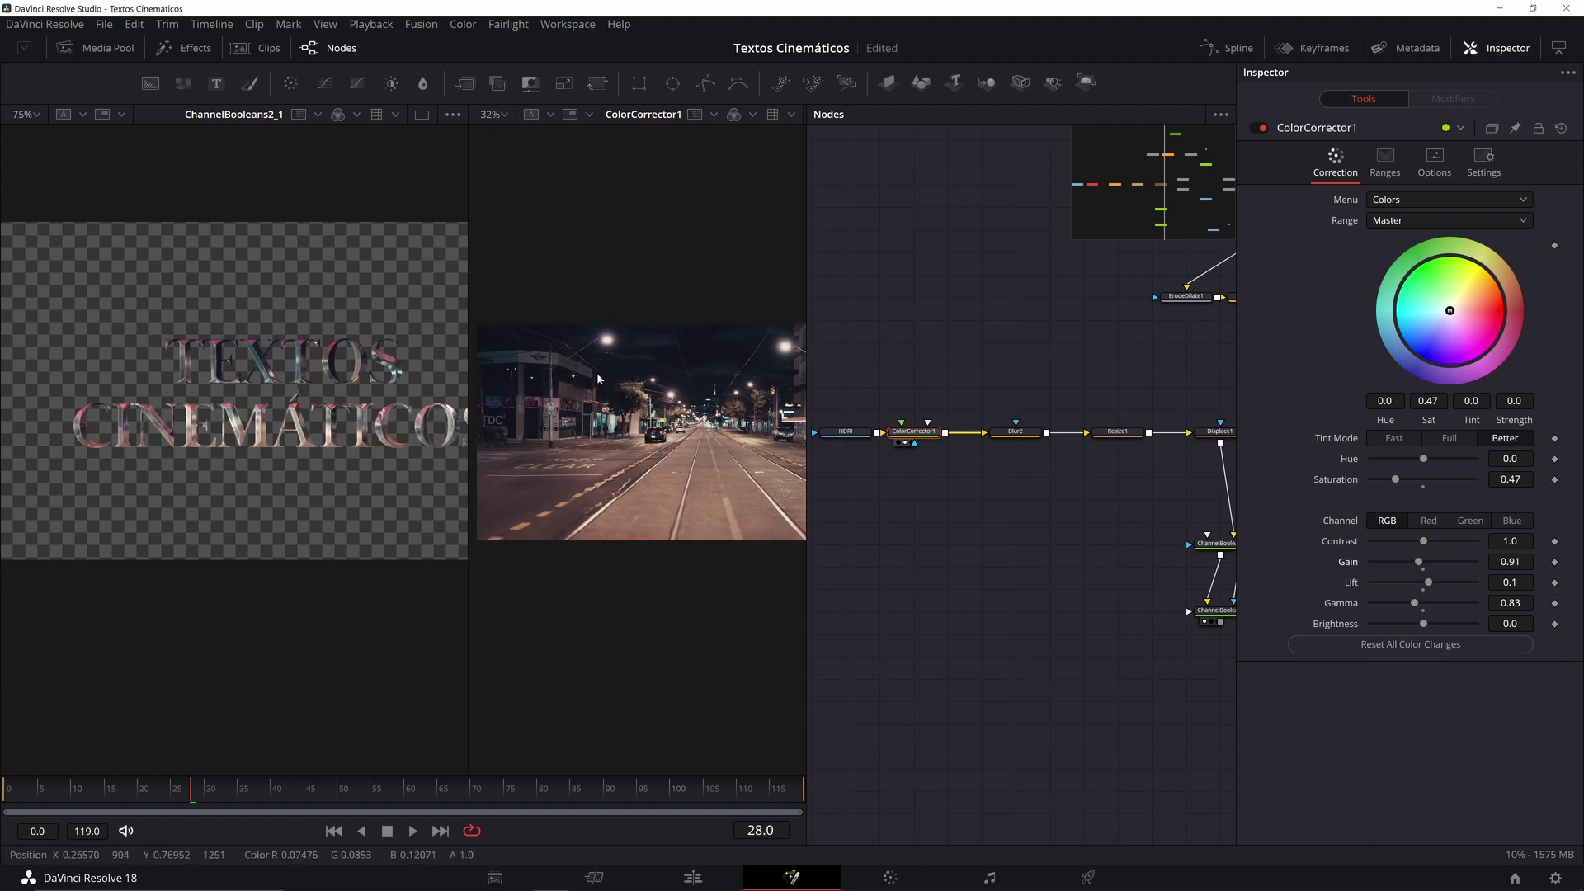
{"action": "left_click_drag", "start_coordinate": [657, 379], "coordinate": [621, 330]}
{"action": "scroll", "coordinate": [707, 357], "scroll_direction": "down", "scroll_amount": 2}
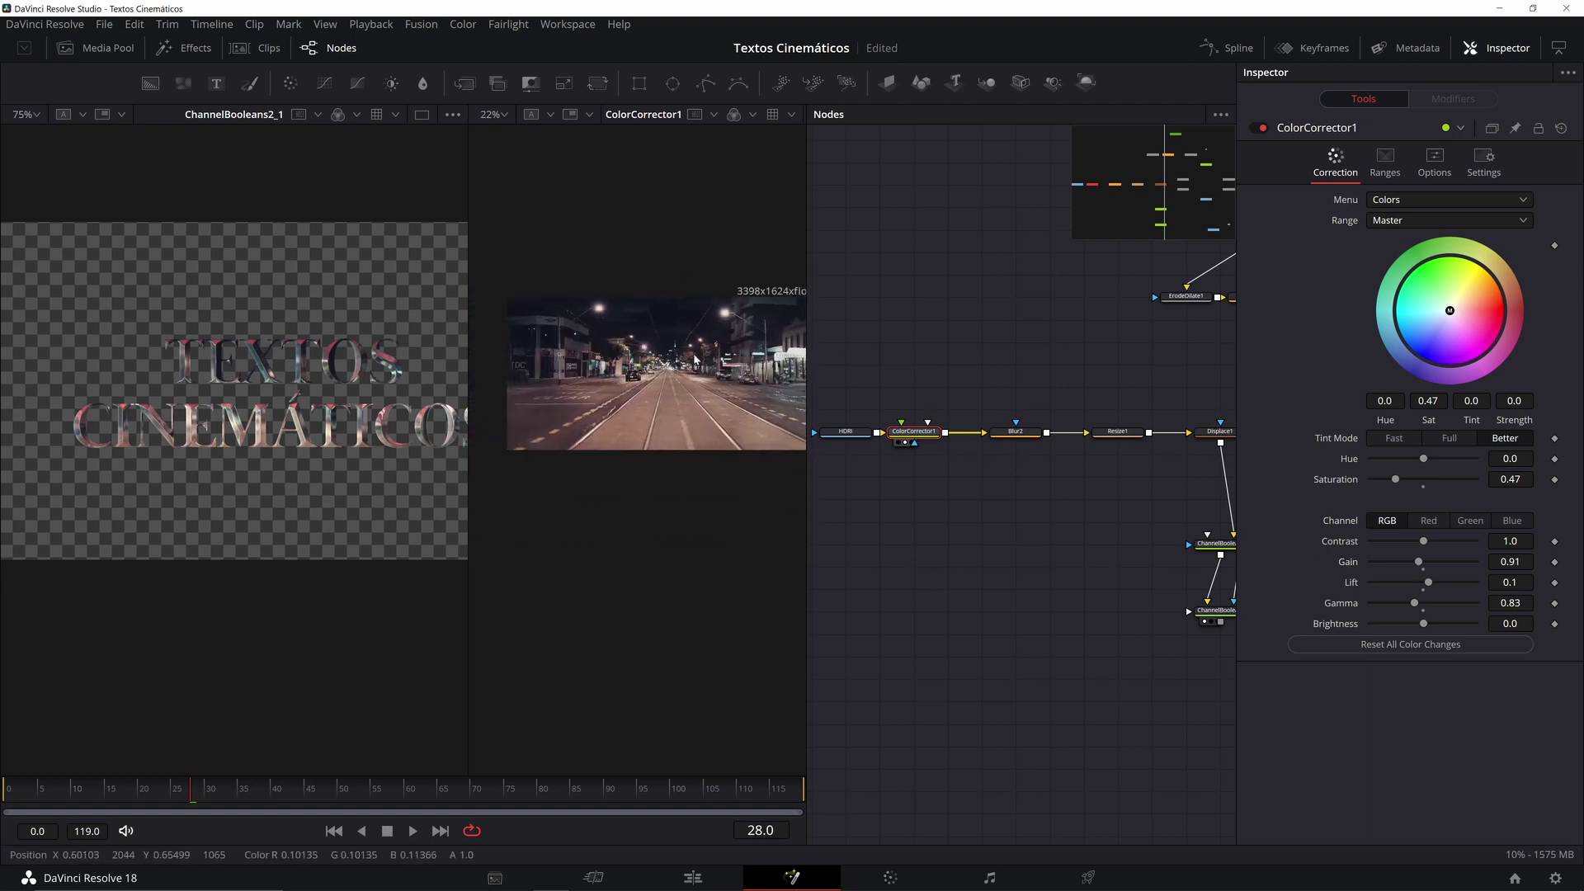
{"action": "scroll", "coordinate": [703, 378], "scroll_direction": "up", "scroll_amount": 2}
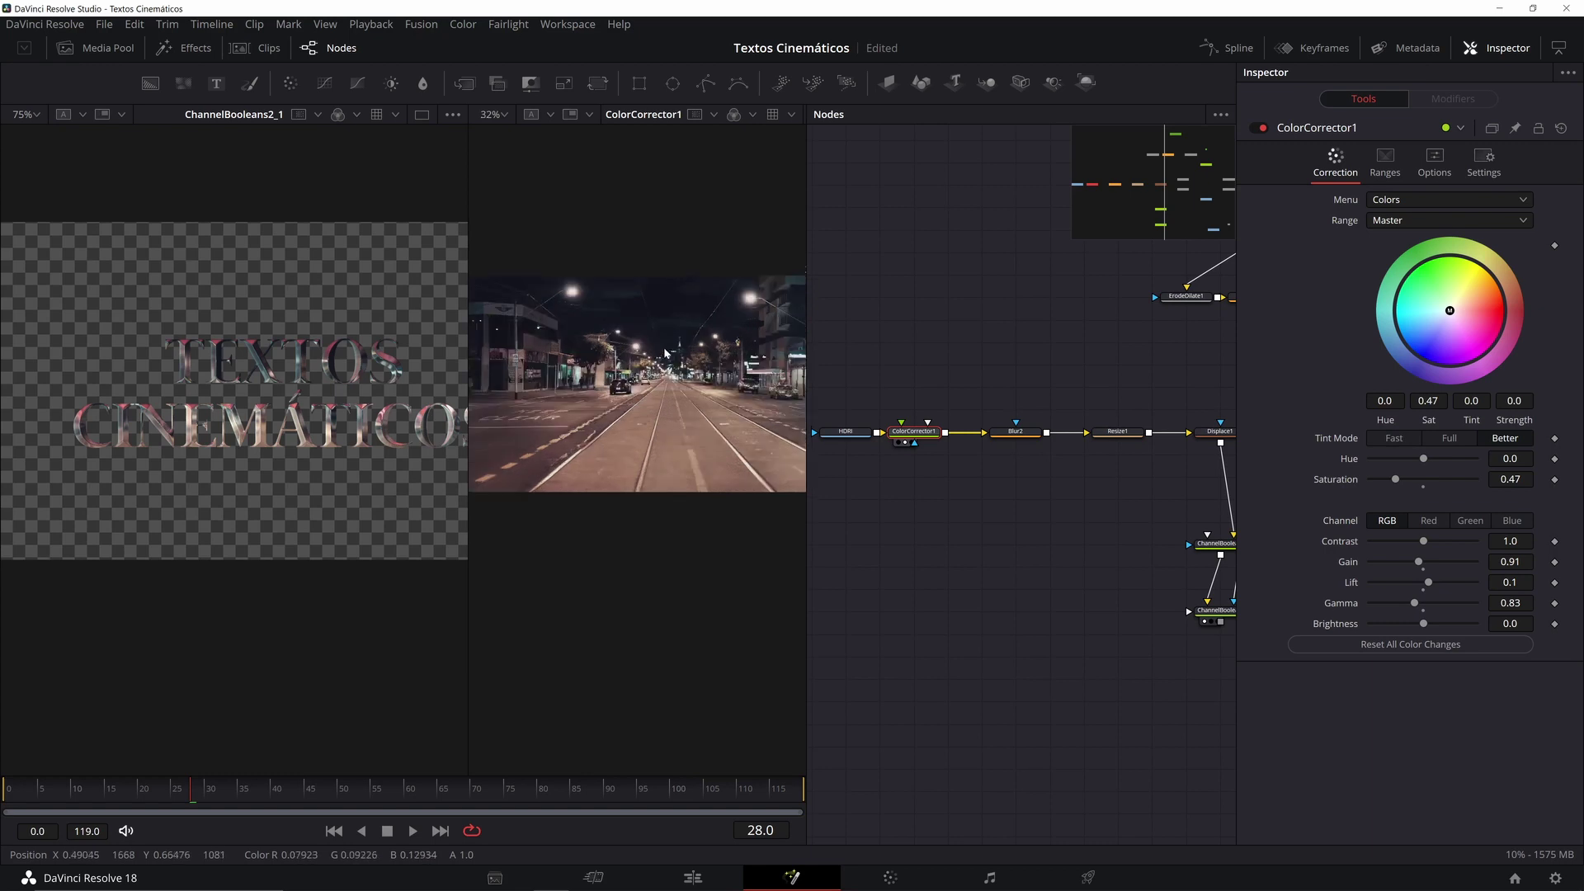
{"action": "left_click_drag", "start_coordinate": [703, 380], "coordinate": [694, 376]}
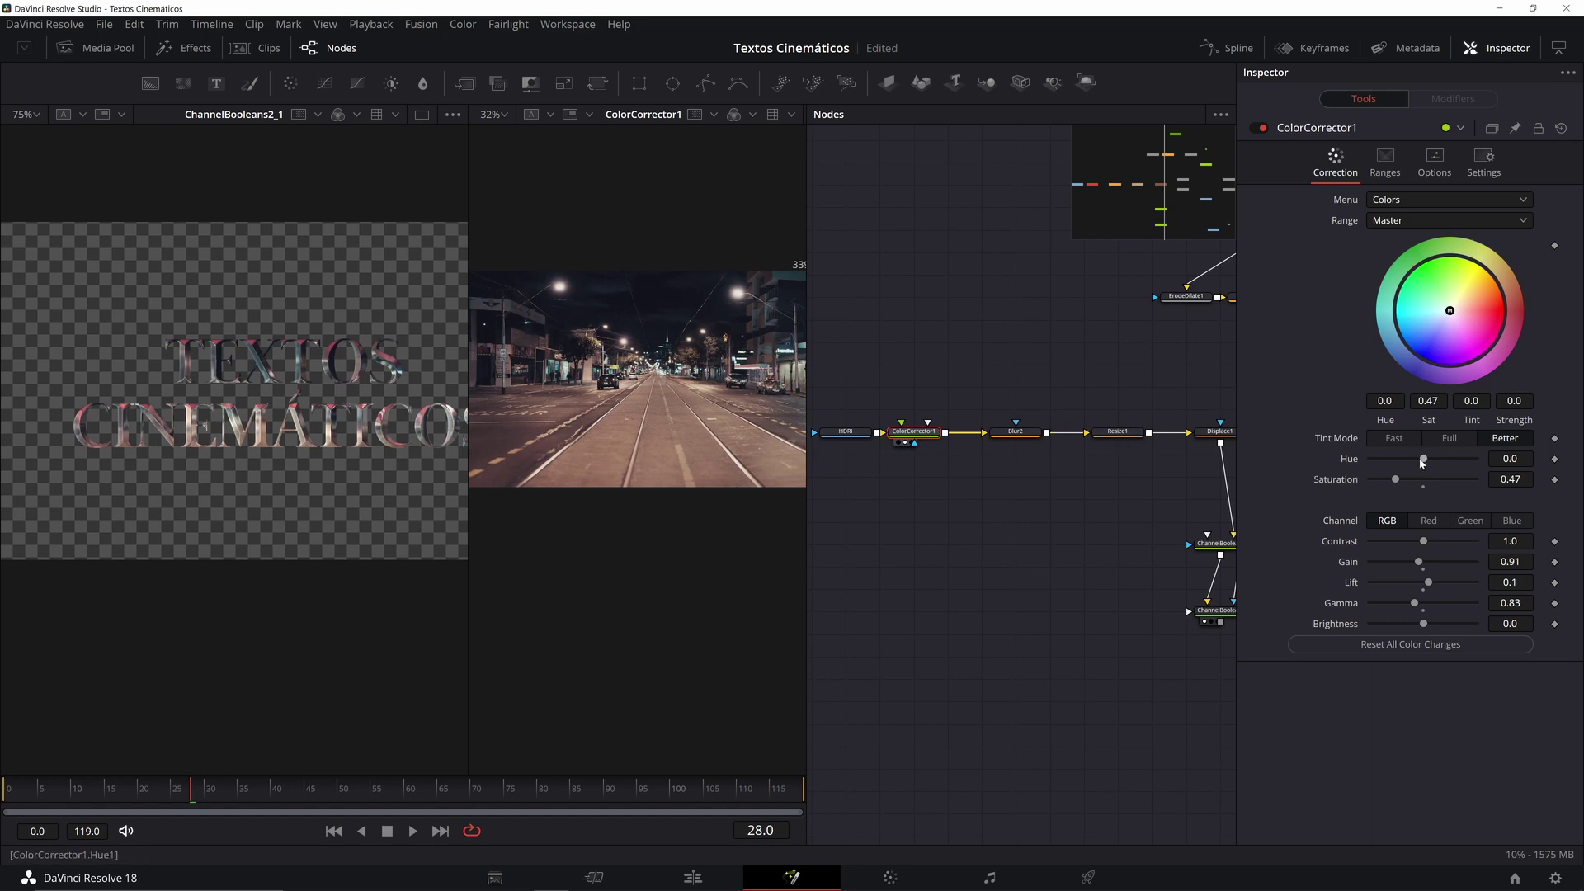
{"action": "left_click_drag", "start_coordinate": [1422, 463], "coordinate": [1398, 460]}
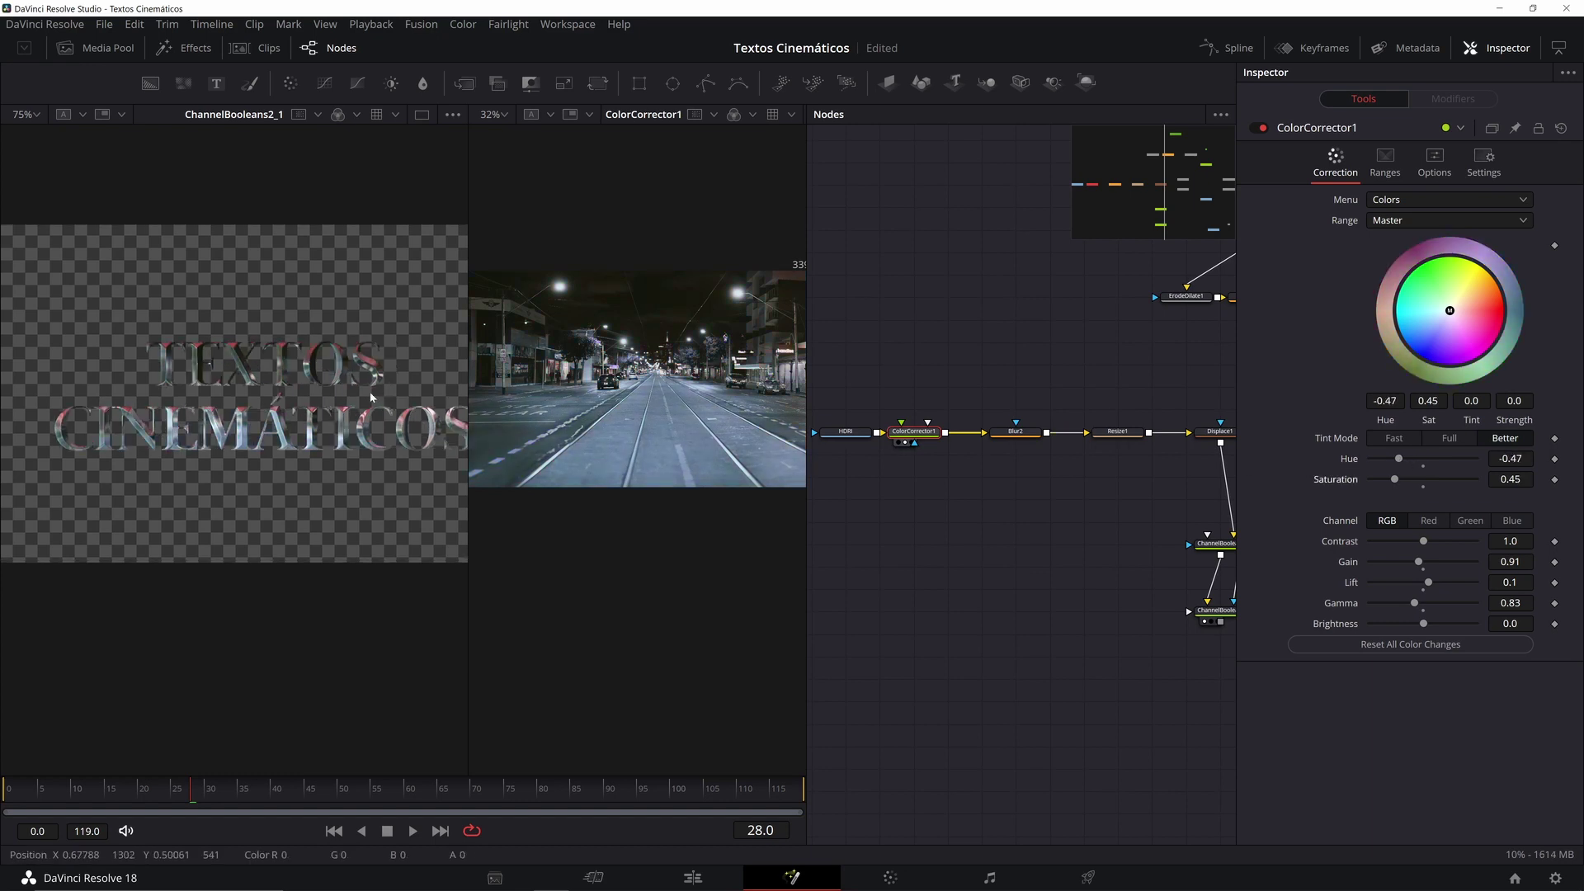
Step: Set Shader1's specular red to saturation 0.787 and value 0.614, and change Shader1_1's specular colour to teal with hue 0.472
{"action": "left_click_drag", "start_coordinate": [370, 397], "coordinate": [353, 390]}
{"action": "left_click_drag", "start_coordinate": [1077, 393], "coordinate": [830, 389]}
{"action": "left_click", "coordinate": [938, 434]}
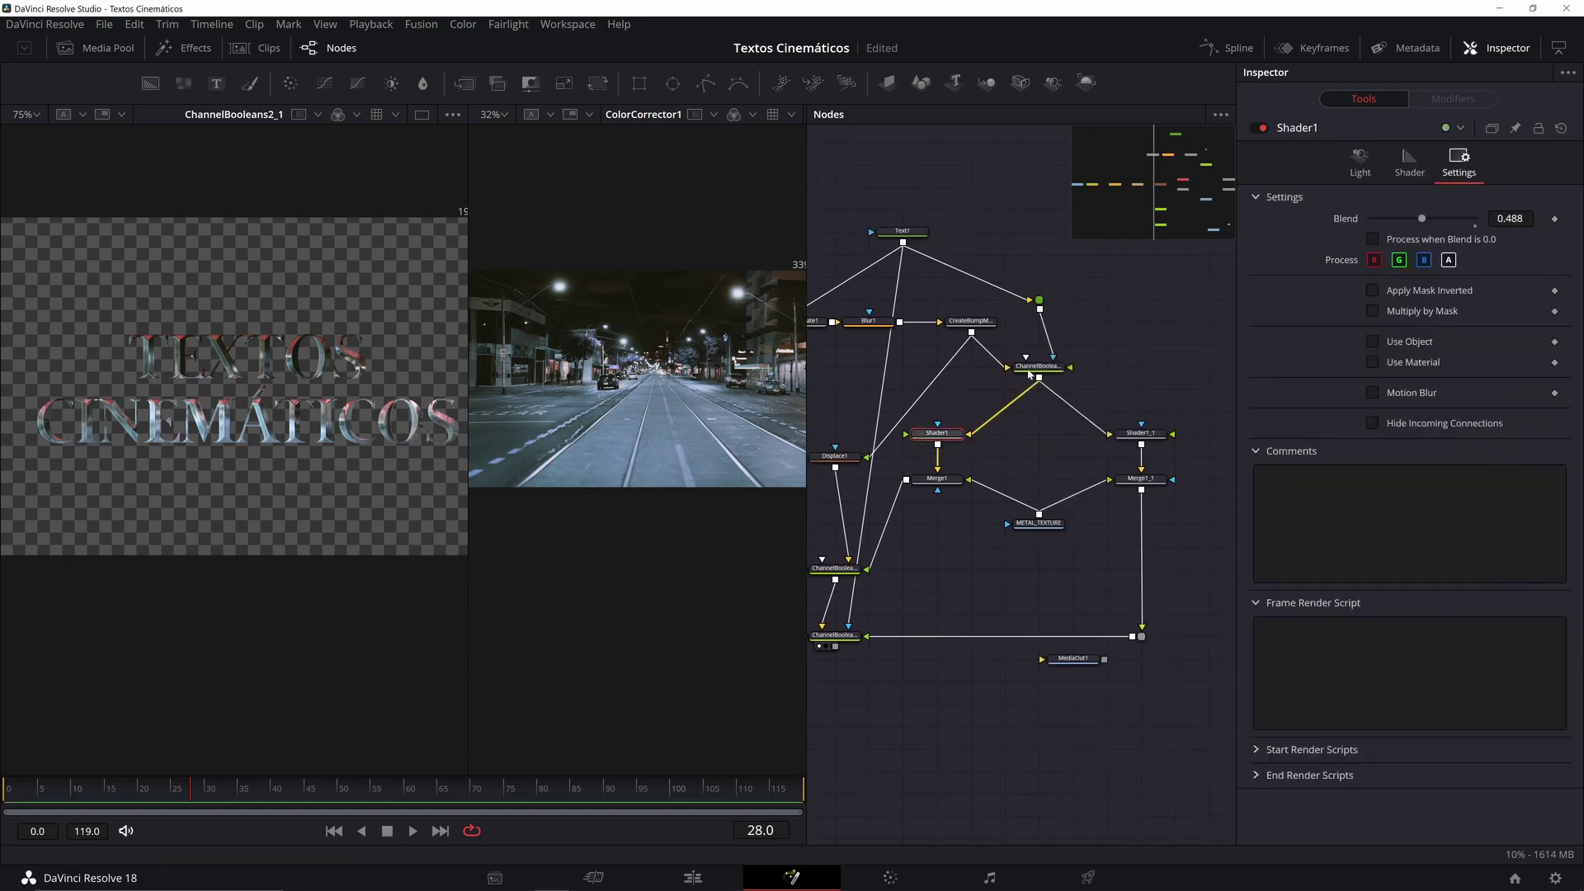
{"action": "left_click", "coordinate": [1409, 161]}
{"action": "mouse_move", "coordinate": [1530, 398]}
{"action": "left_mouse_down"}
{"action": "mouse_move", "coordinate": [1529, 384]}
{"action": "mouse_move", "coordinate": [1482, 412]}
{"action": "mouse_move", "coordinate": [1485, 427]}
{"action": "left_mouse_up"}
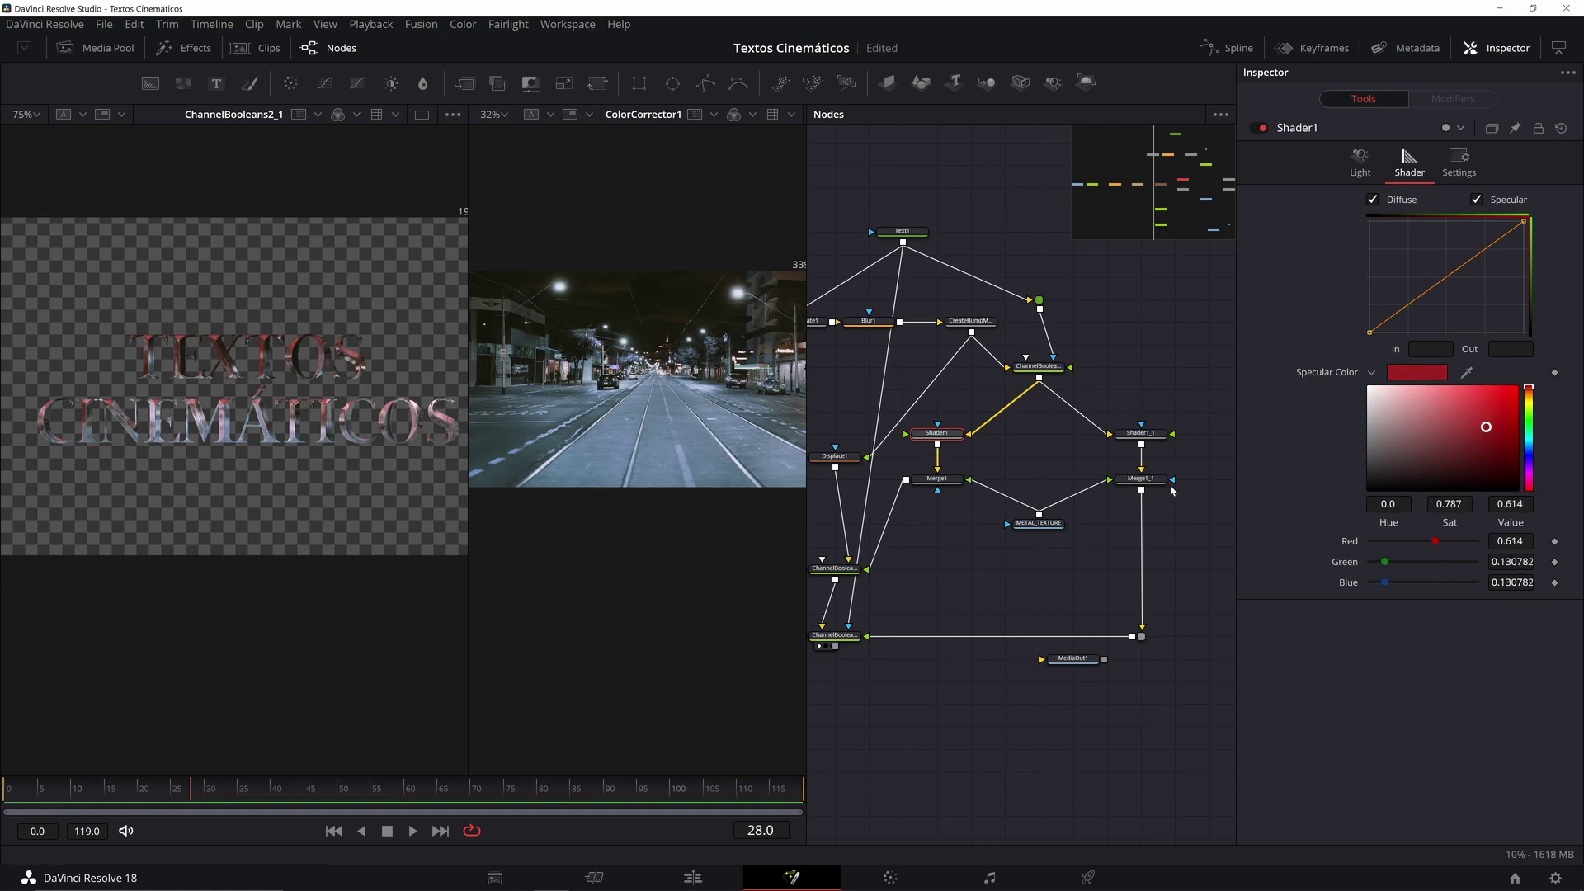
{"action": "left_click", "coordinate": [1141, 432]}
{"action": "left_click_drag", "start_coordinate": [1529, 452], "coordinate": [1529, 436]}
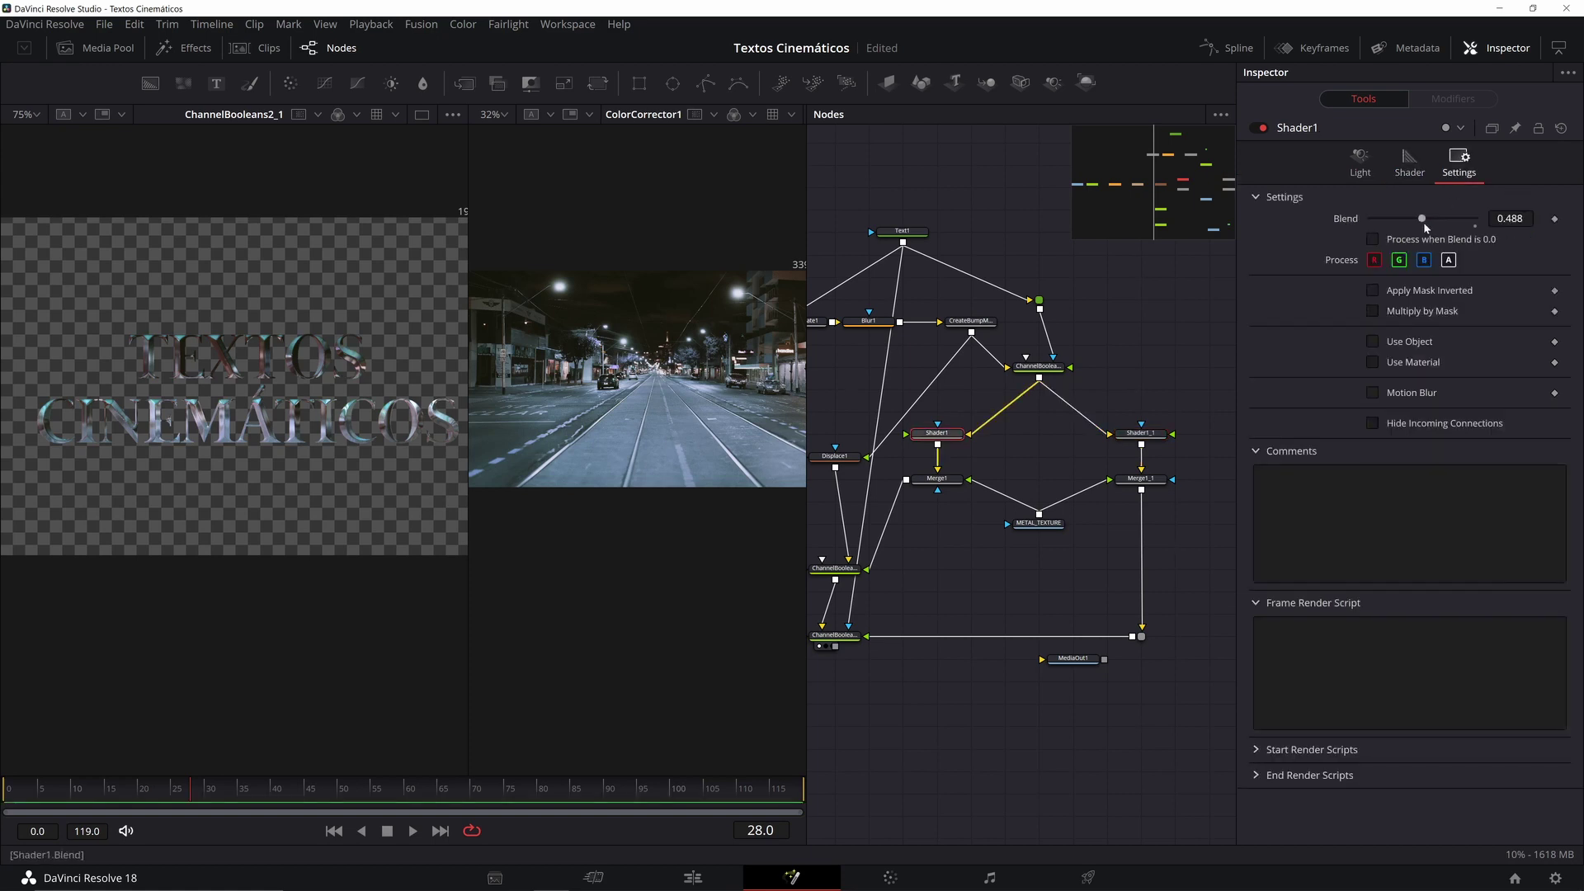
Step: Raise Shader1's blend and set Shader1_1's blend to 1.0
{"action": "left_click_drag", "start_coordinate": [1456, 225], "coordinate": [1471, 221]}
{"action": "left_click", "coordinate": [1142, 434]}
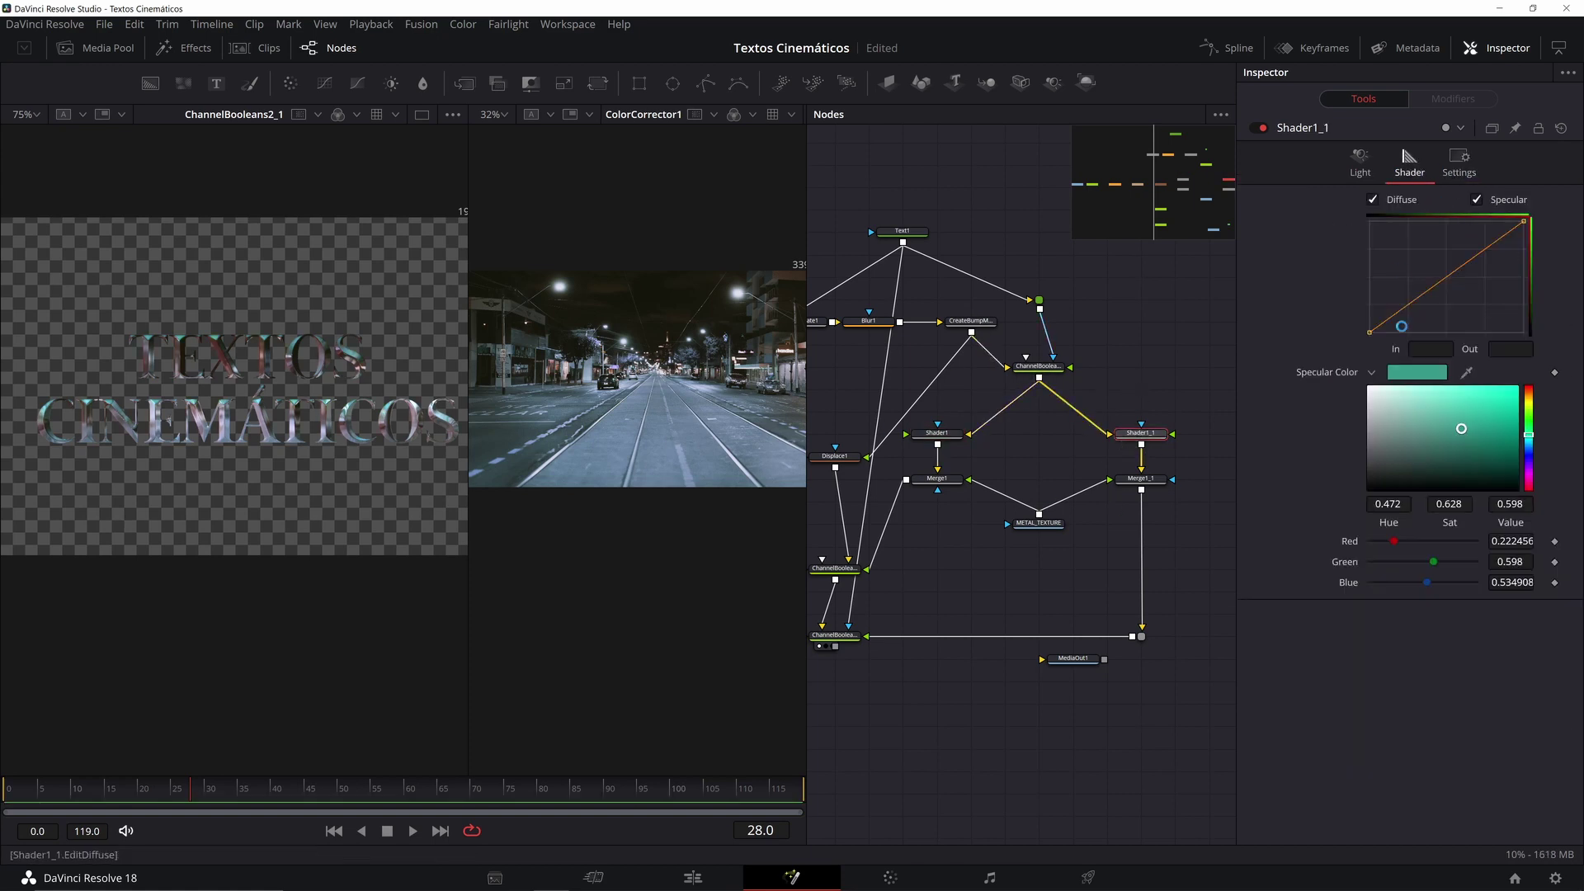
{"action": "left_click", "coordinate": [1469, 151]}
{"action": "left_click_drag", "start_coordinate": [1437, 211], "coordinate": [1467, 220]}
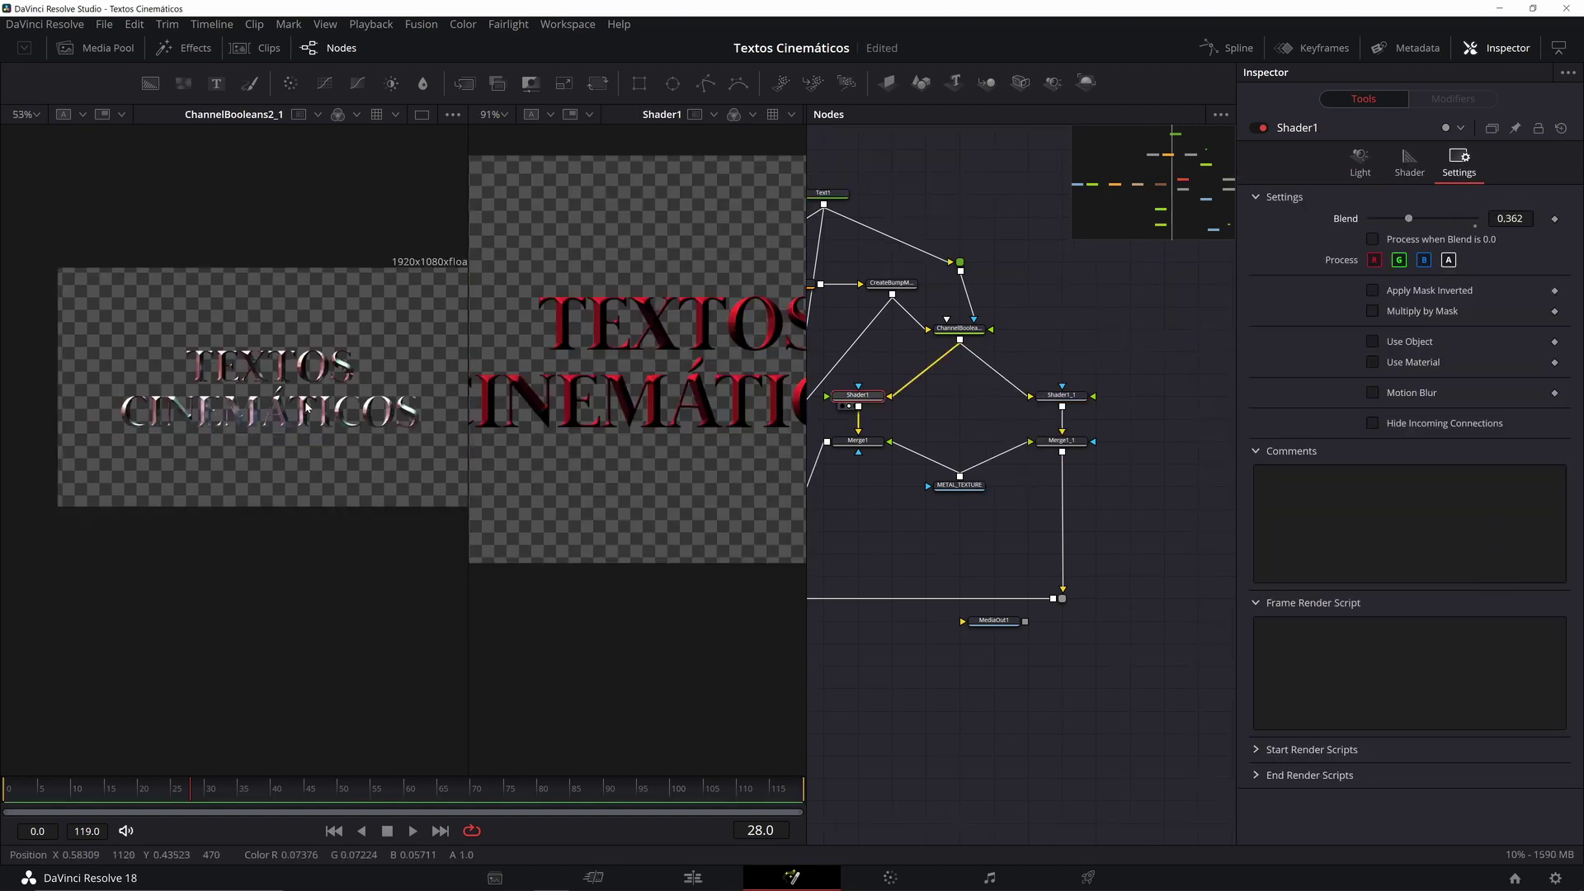
Step: Examine the text render up close and open Shader1's specular colour settings
{"action": "scroll", "coordinate": [306, 406], "scroll_direction": "up", "scroll_amount": 4}
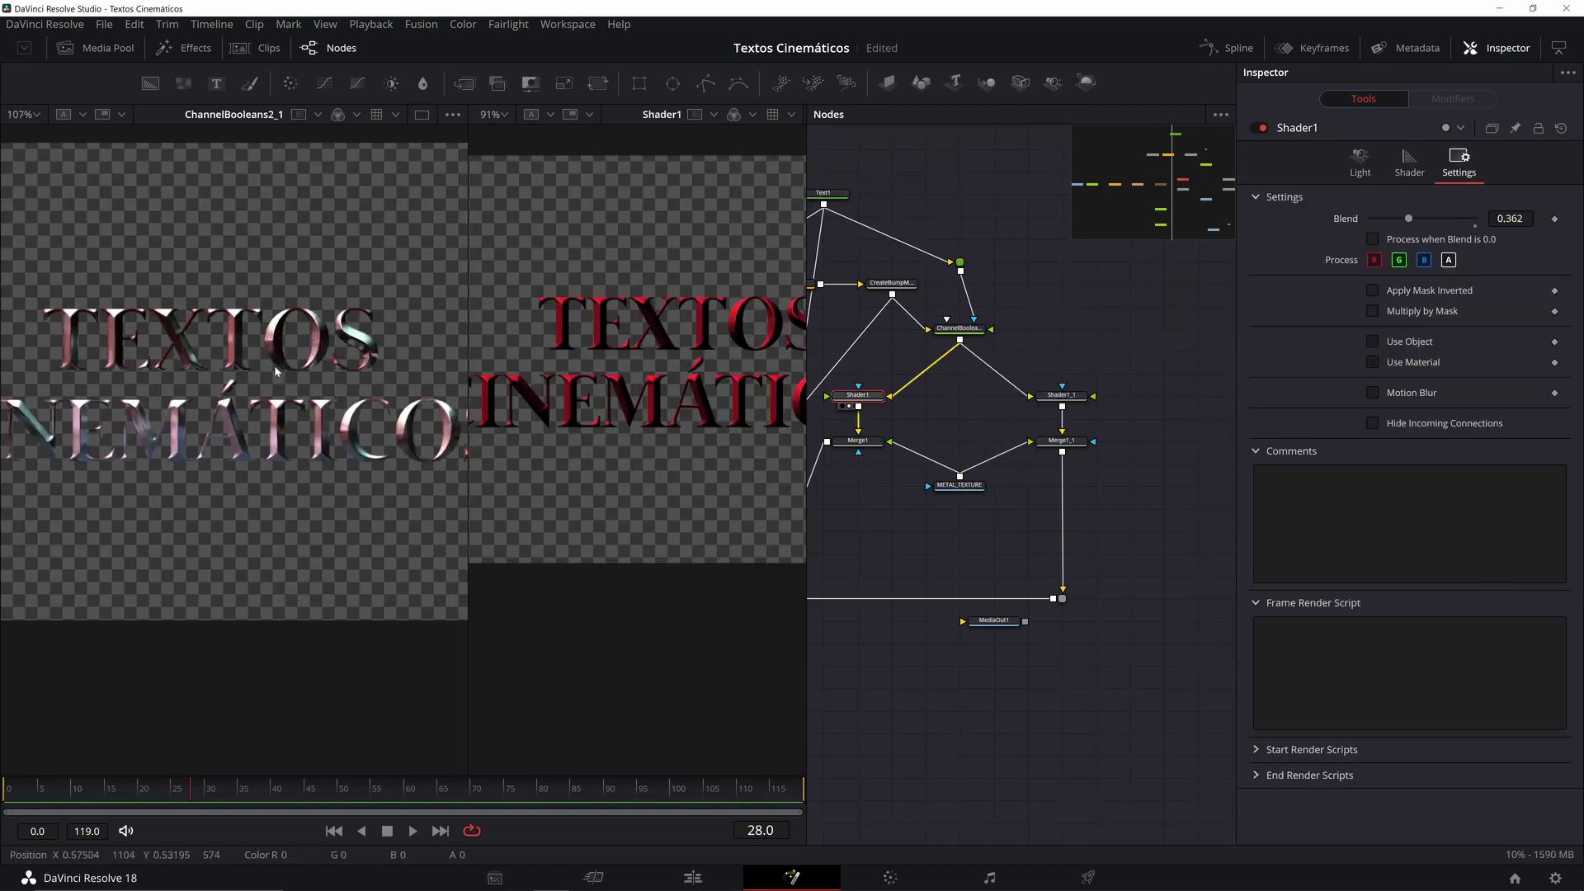
{"action": "scroll", "coordinate": [298, 353], "scroll_direction": "down", "scroll_amount": 2}
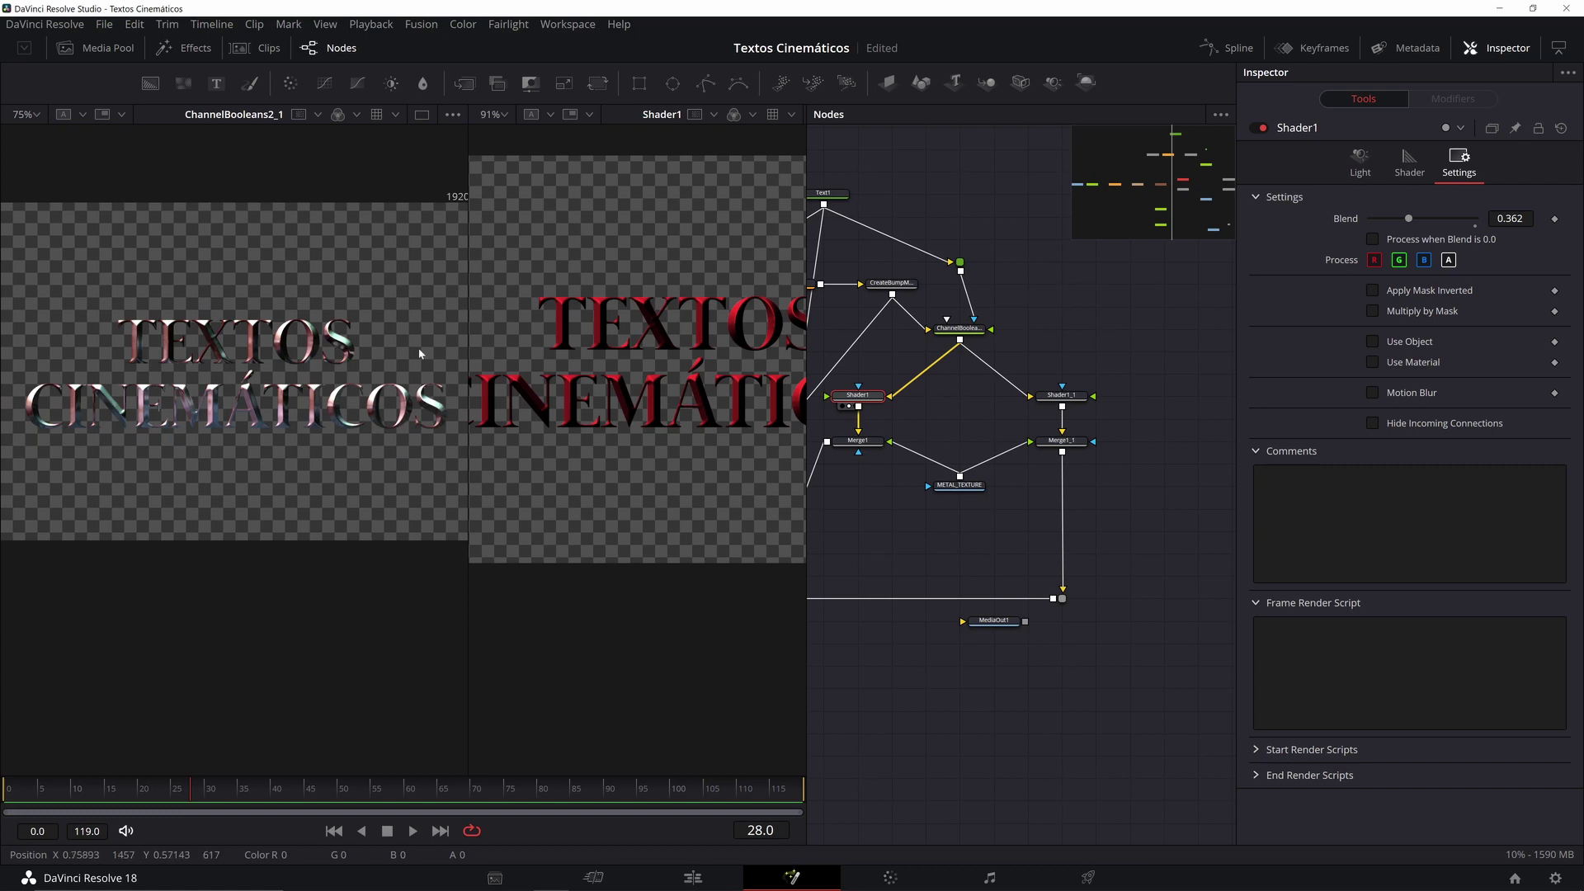
{"action": "left_click", "coordinate": [1412, 159]}
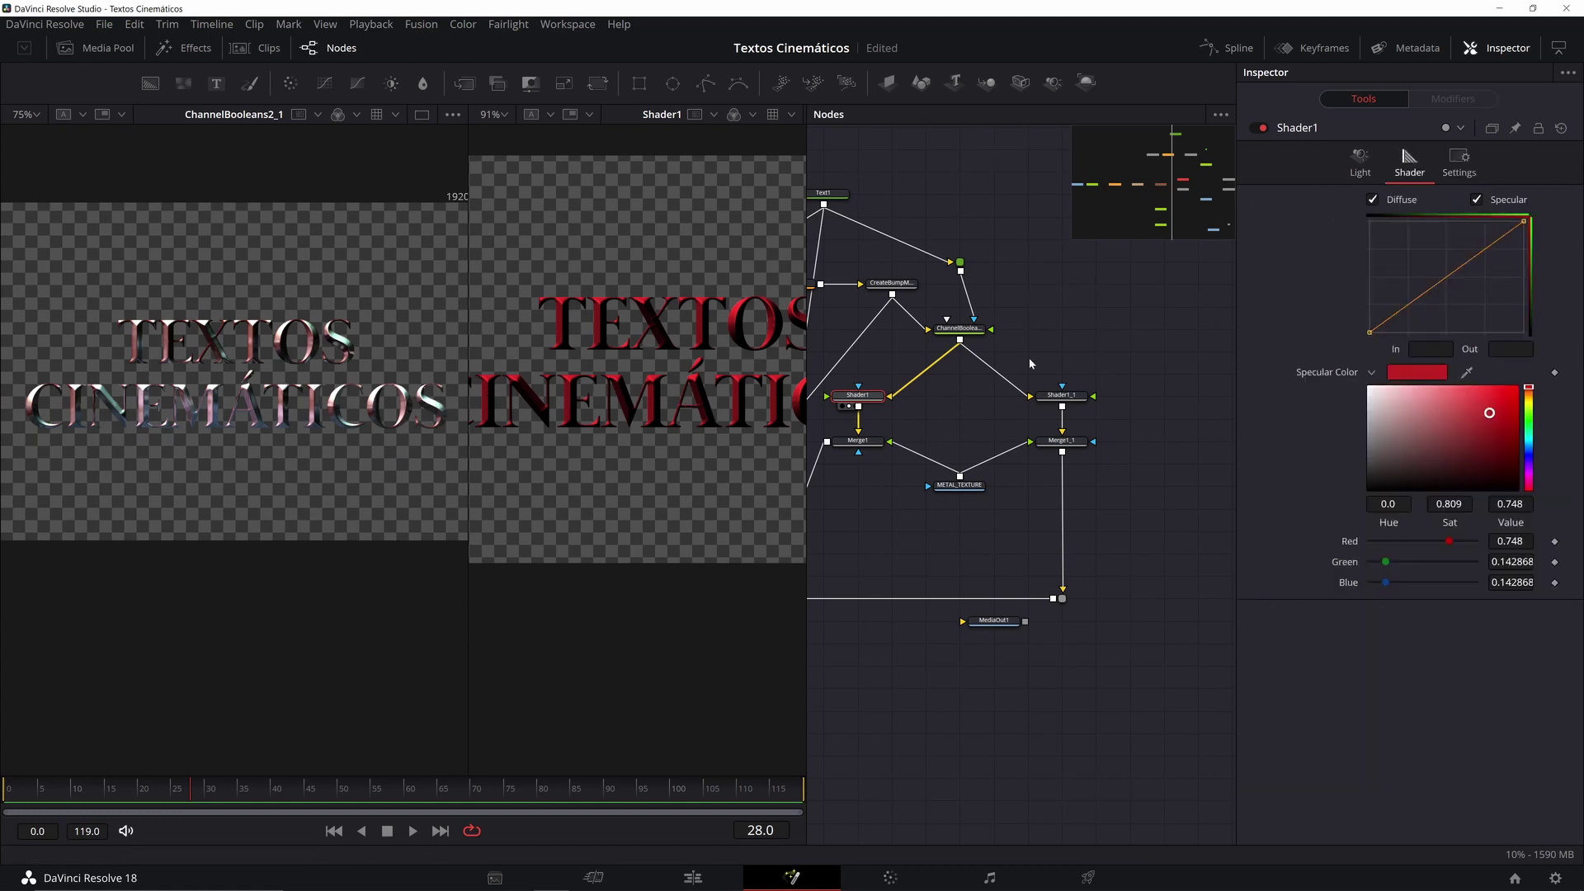
Step: Display ColorCorrector1 in the second viewer and inspect the colour-corrected HDRI street image
{"action": "scroll", "coordinate": [1028, 361], "scroll_direction": "down", "scroll_amount": 4}
{"action": "left_click_drag", "start_coordinate": [861, 390], "coordinate": [1118, 389]}
{"action": "scroll", "coordinate": [962, 382], "scroll_direction": "up", "scroll_amount": 2}
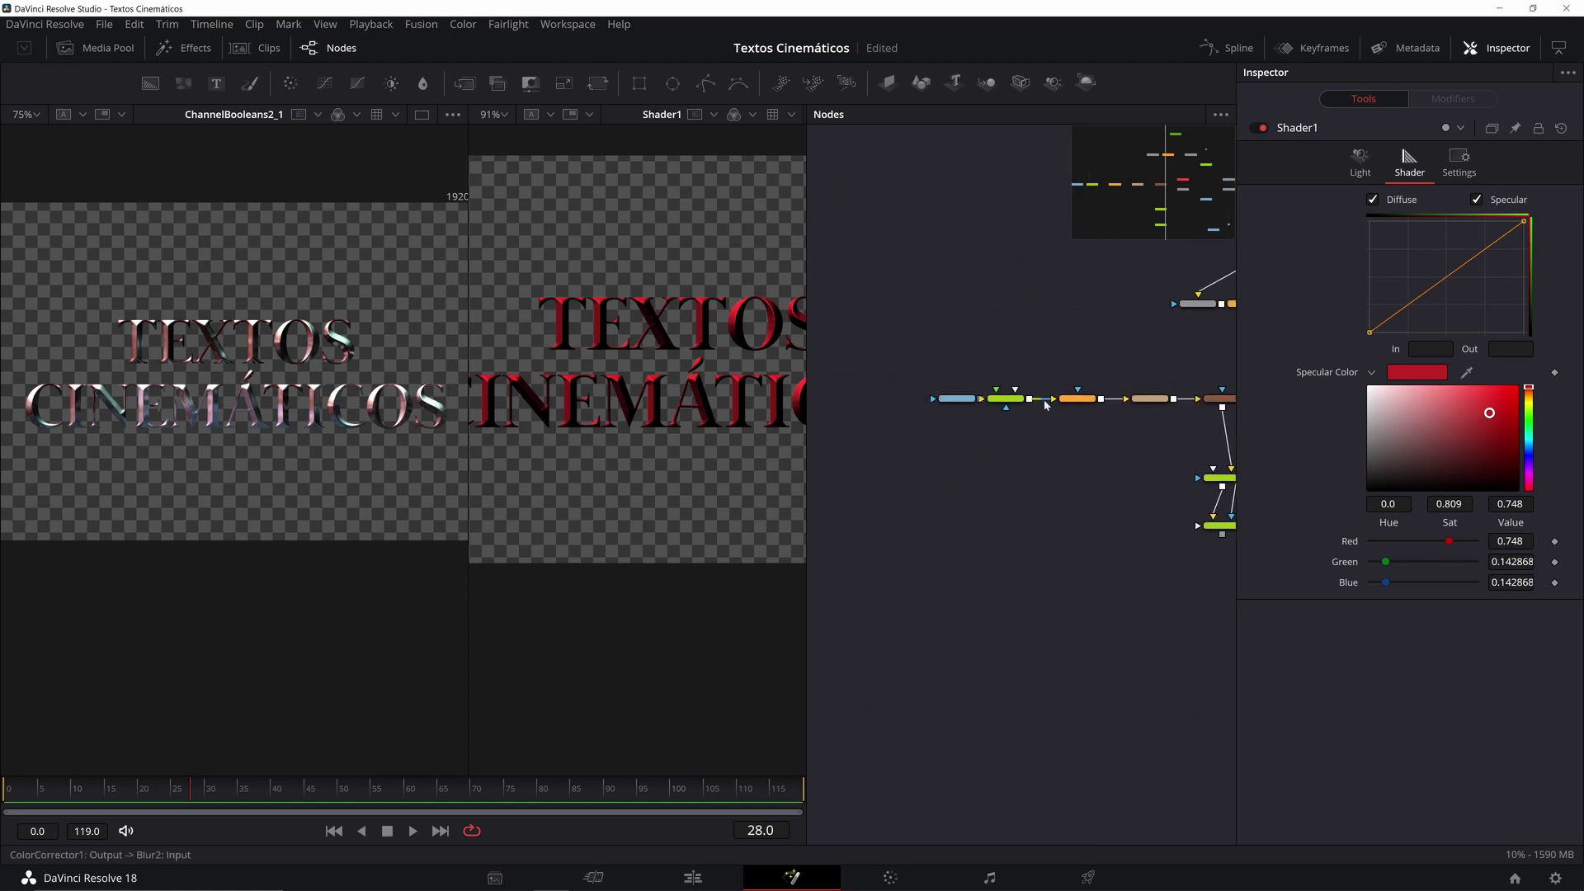
{"action": "scroll", "coordinate": [1045, 404], "scroll_direction": "up", "scroll_amount": 3}
{"action": "left_click_drag", "start_coordinate": [994, 390], "coordinate": [705, 387]}
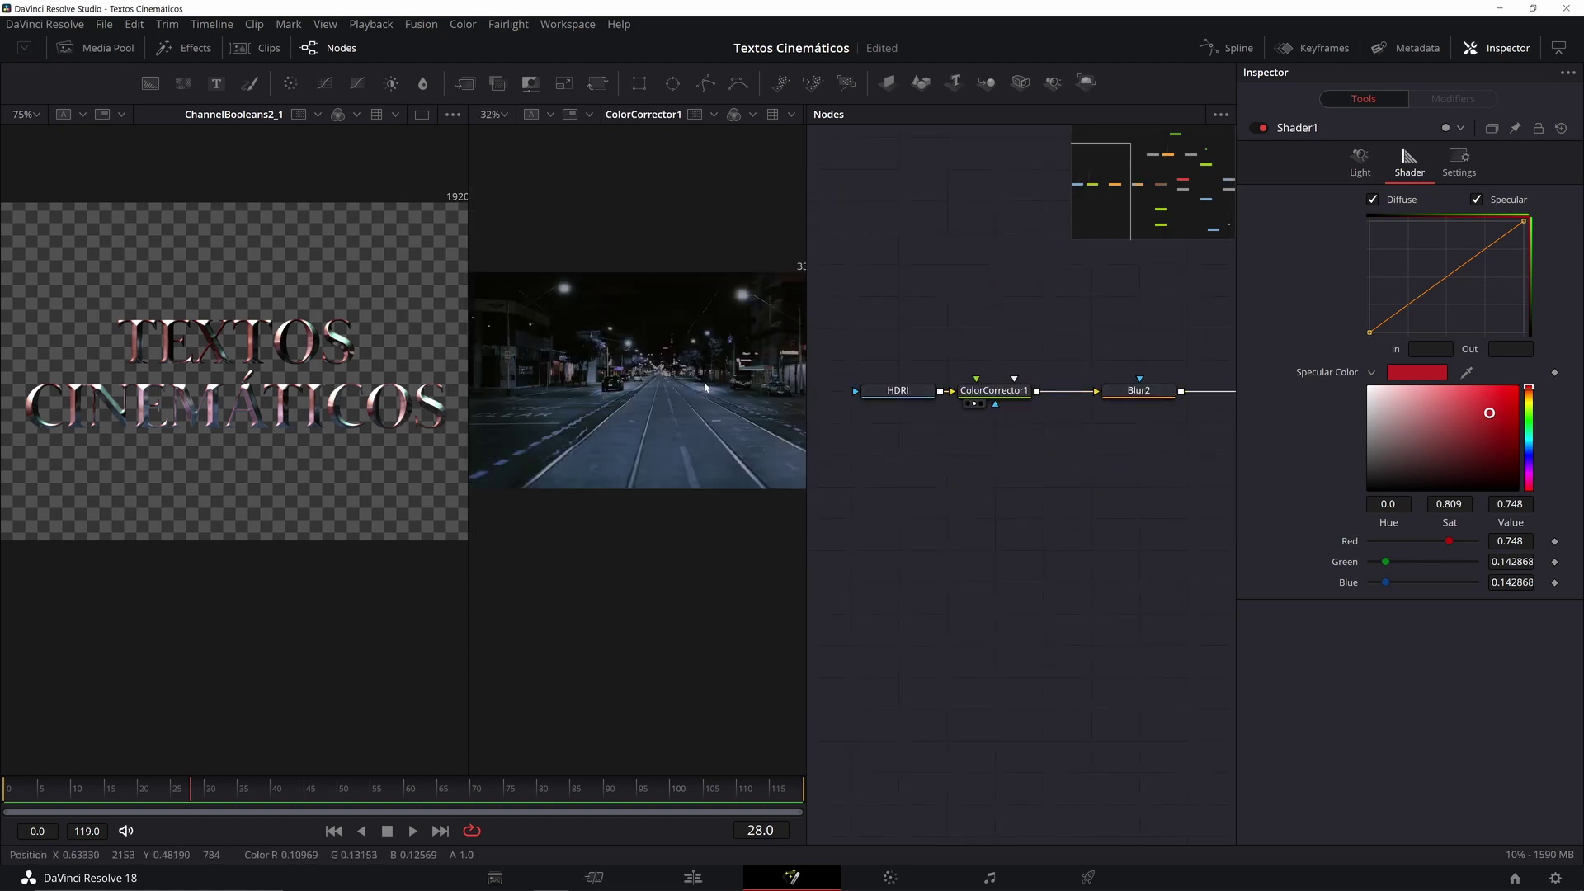
{"action": "scroll", "coordinate": [705, 387], "scroll_direction": "down", "scroll_amount": 2}
{"action": "scroll", "coordinate": [590, 400], "scroll_direction": "up", "scroll_amount": 2}
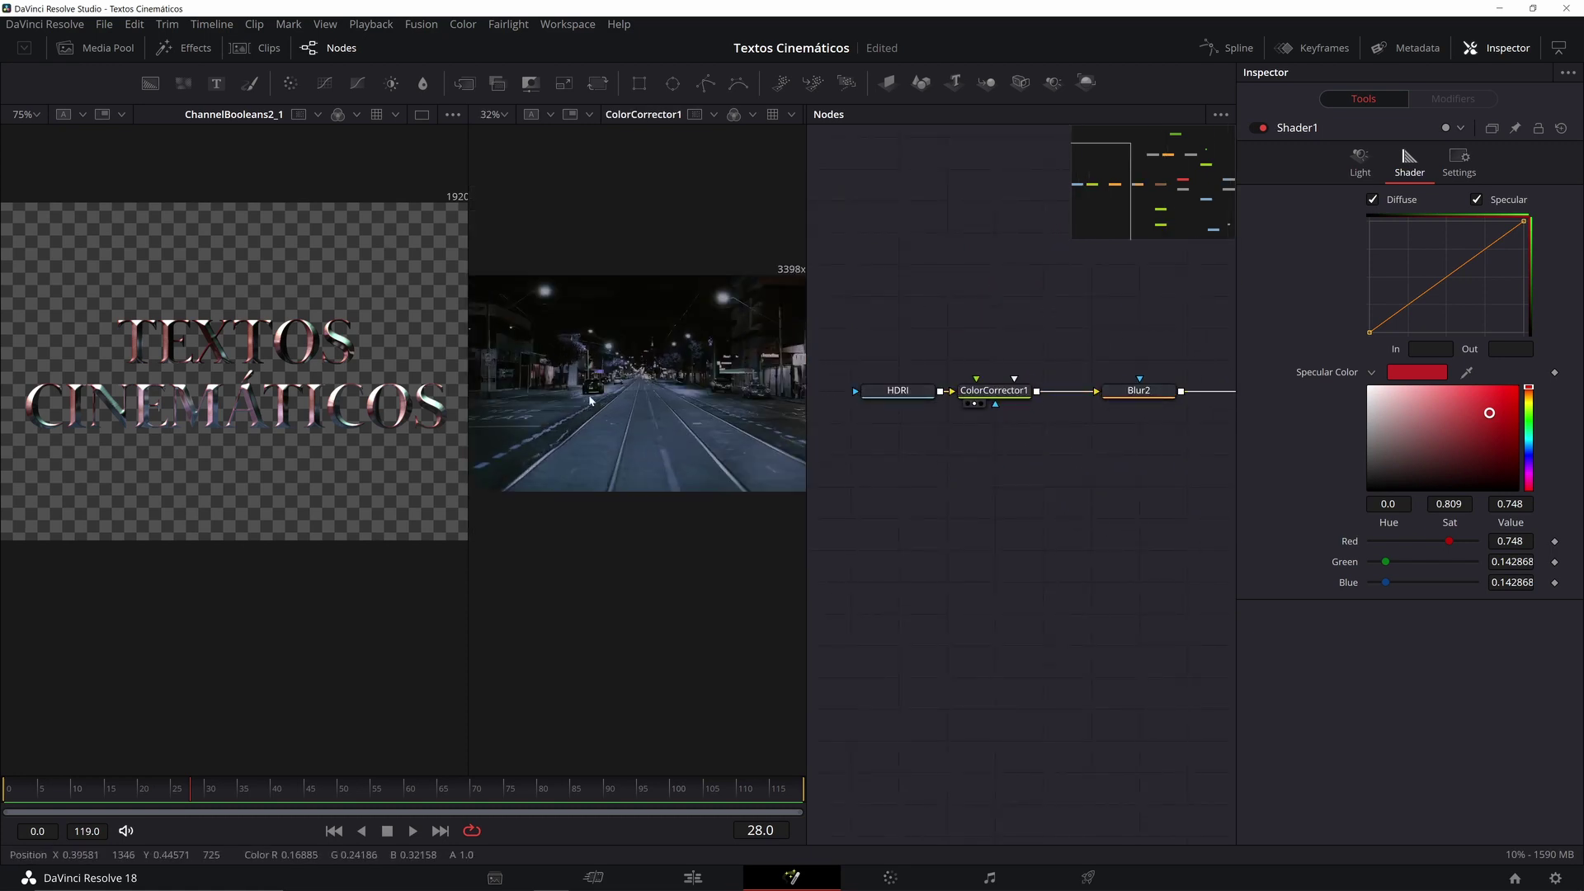
{"action": "scroll", "coordinate": [621, 393], "scroll_direction": "down", "scroll_amount": 2}
Step: Review the light and blend settings of Shader1, and the light, specular colour and blend settings of Shader1_1
{"action": "scroll", "coordinate": [1143, 424], "scroll_direction": "down", "scroll_amount": 4}
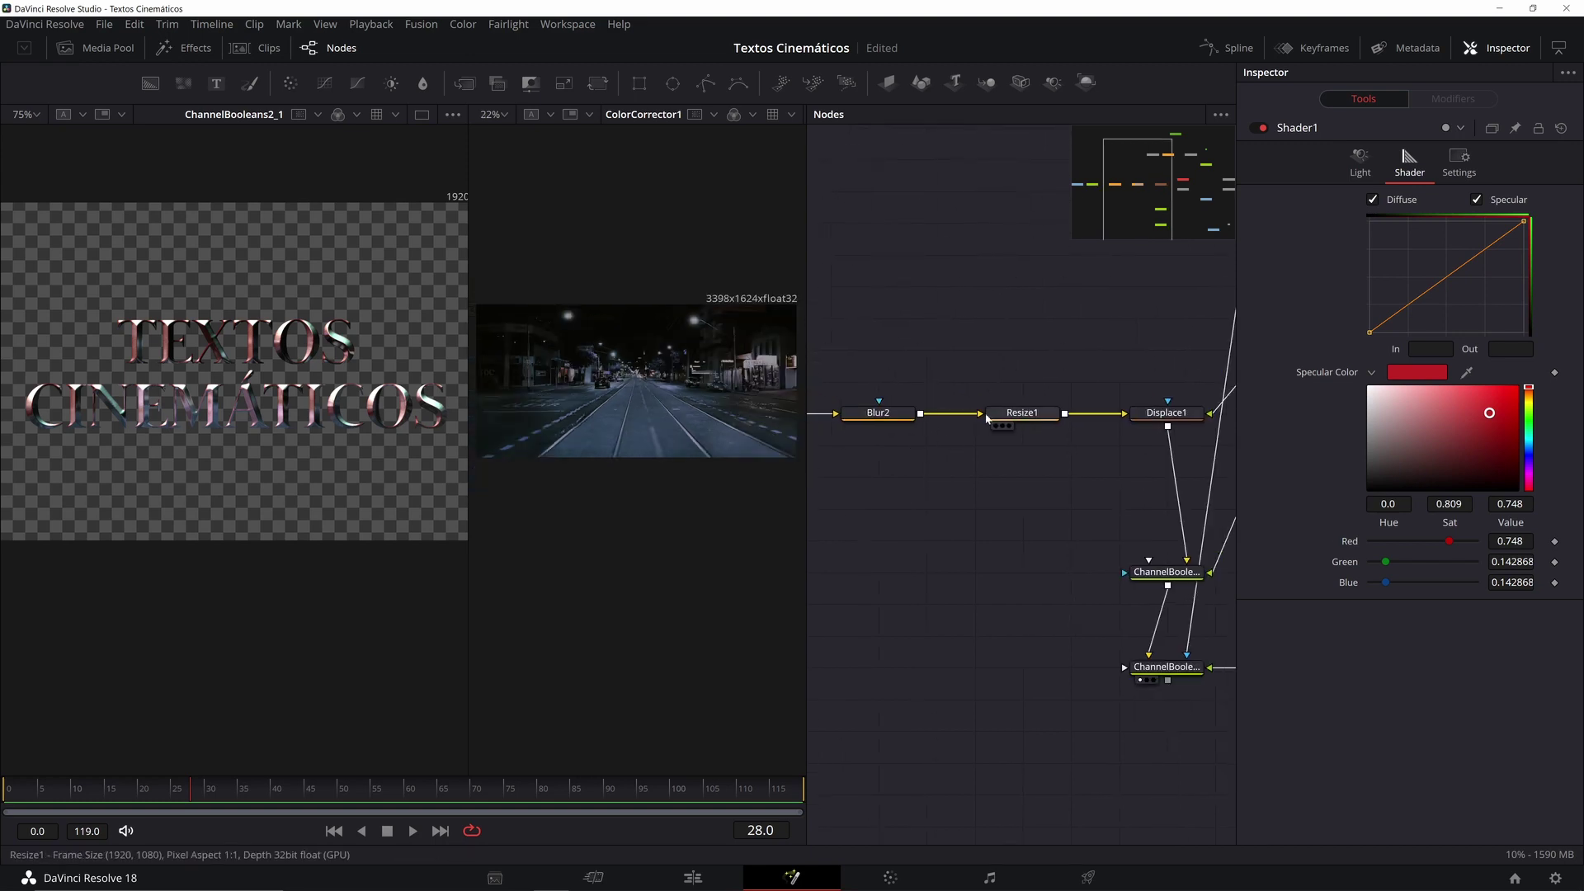
{"action": "scroll", "coordinate": [1136, 410], "scroll_direction": "up", "scroll_amount": 4}
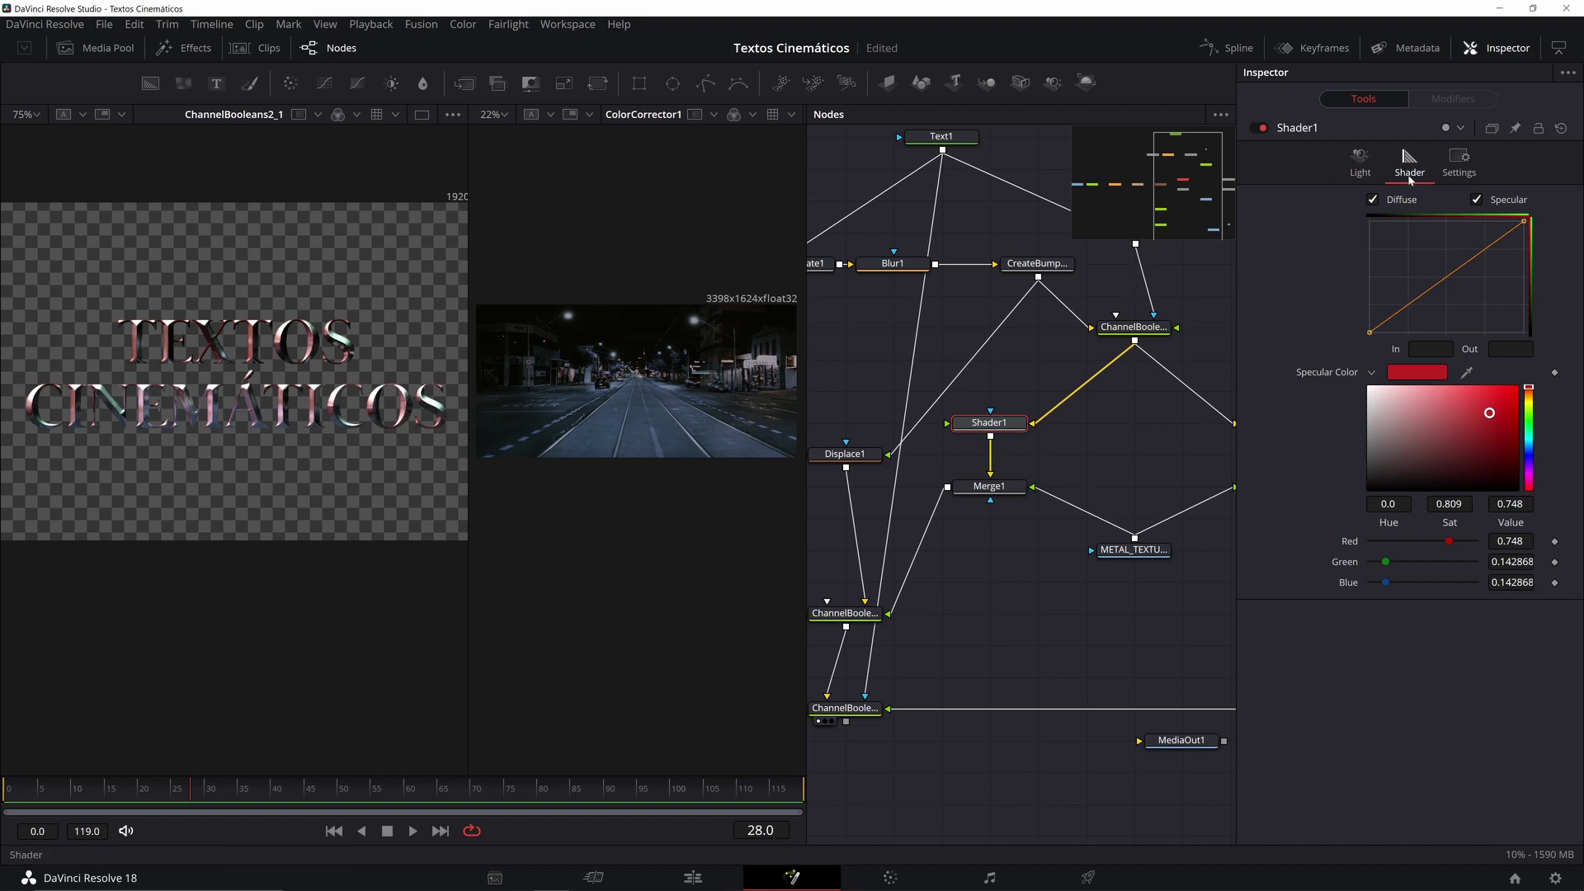
{"action": "left_click", "coordinate": [1360, 163]}
{"action": "left_click", "coordinate": [1459, 161]}
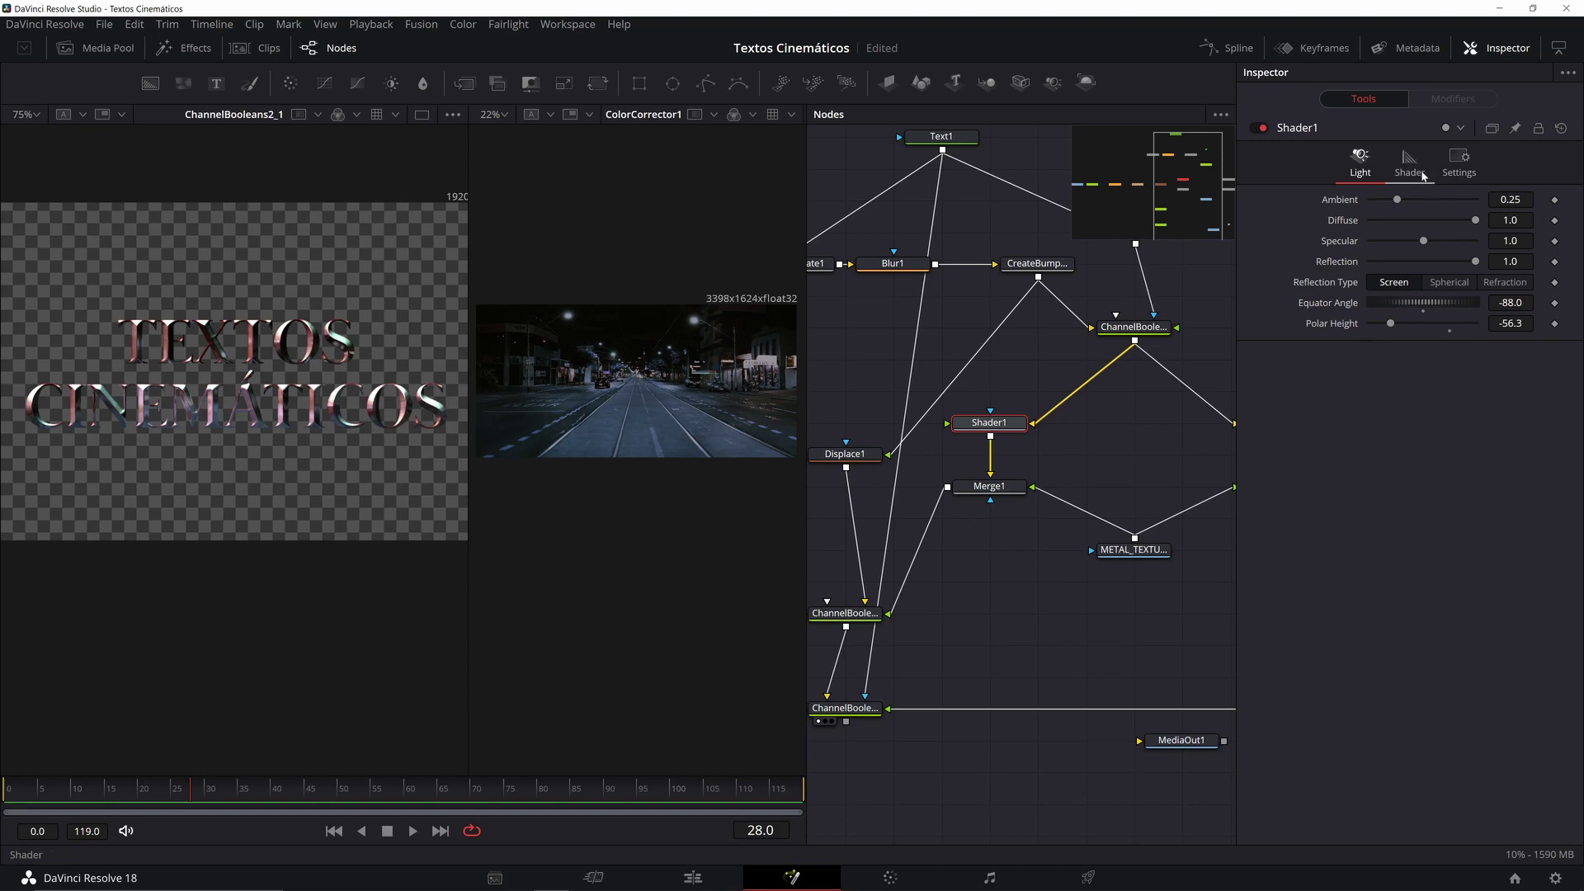
{"action": "scroll", "coordinate": [1063, 437], "scroll_direction": "right", "scroll_amount": 3}
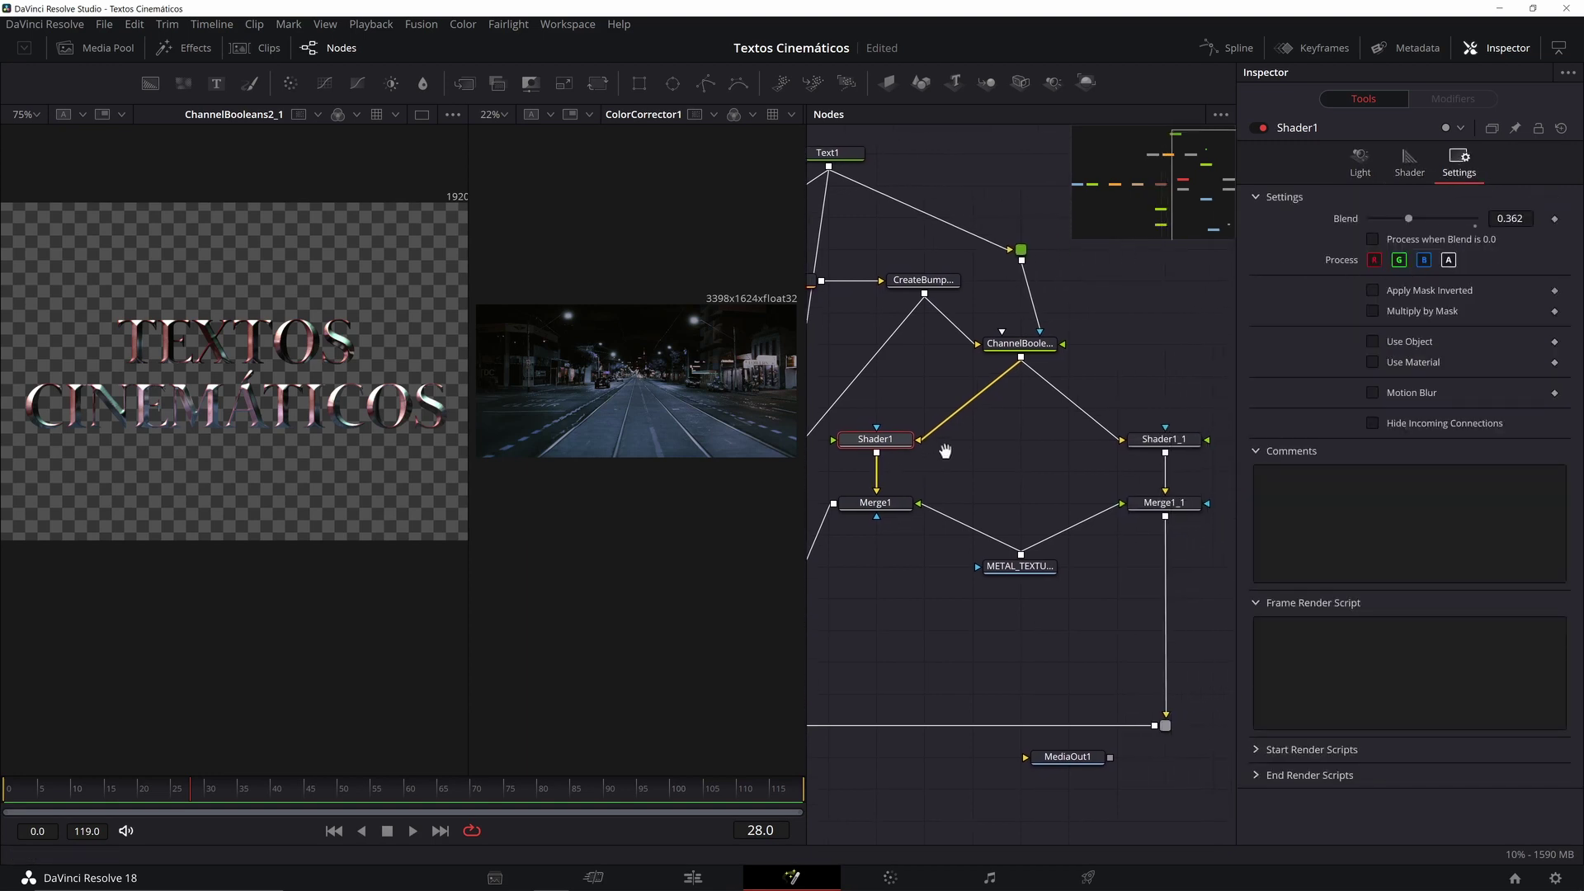
{"action": "left_click", "coordinate": [1160, 440]}
{"action": "left_click", "coordinate": [1360, 163]}
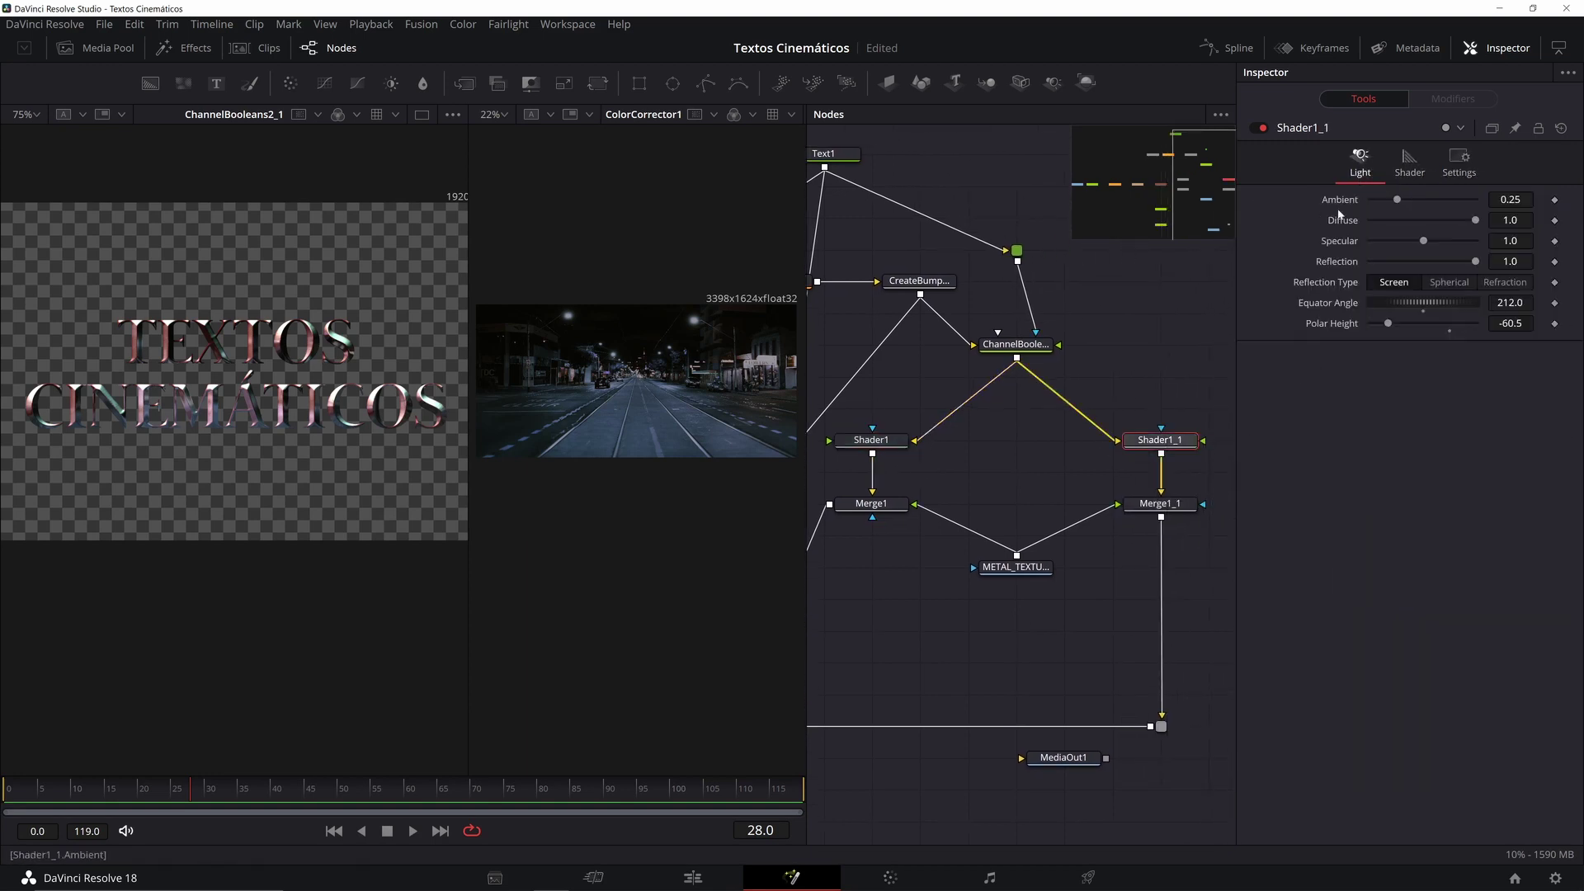
{"action": "left_click", "coordinate": [1409, 162]}
{"action": "left_click", "coordinate": [1458, 161]}
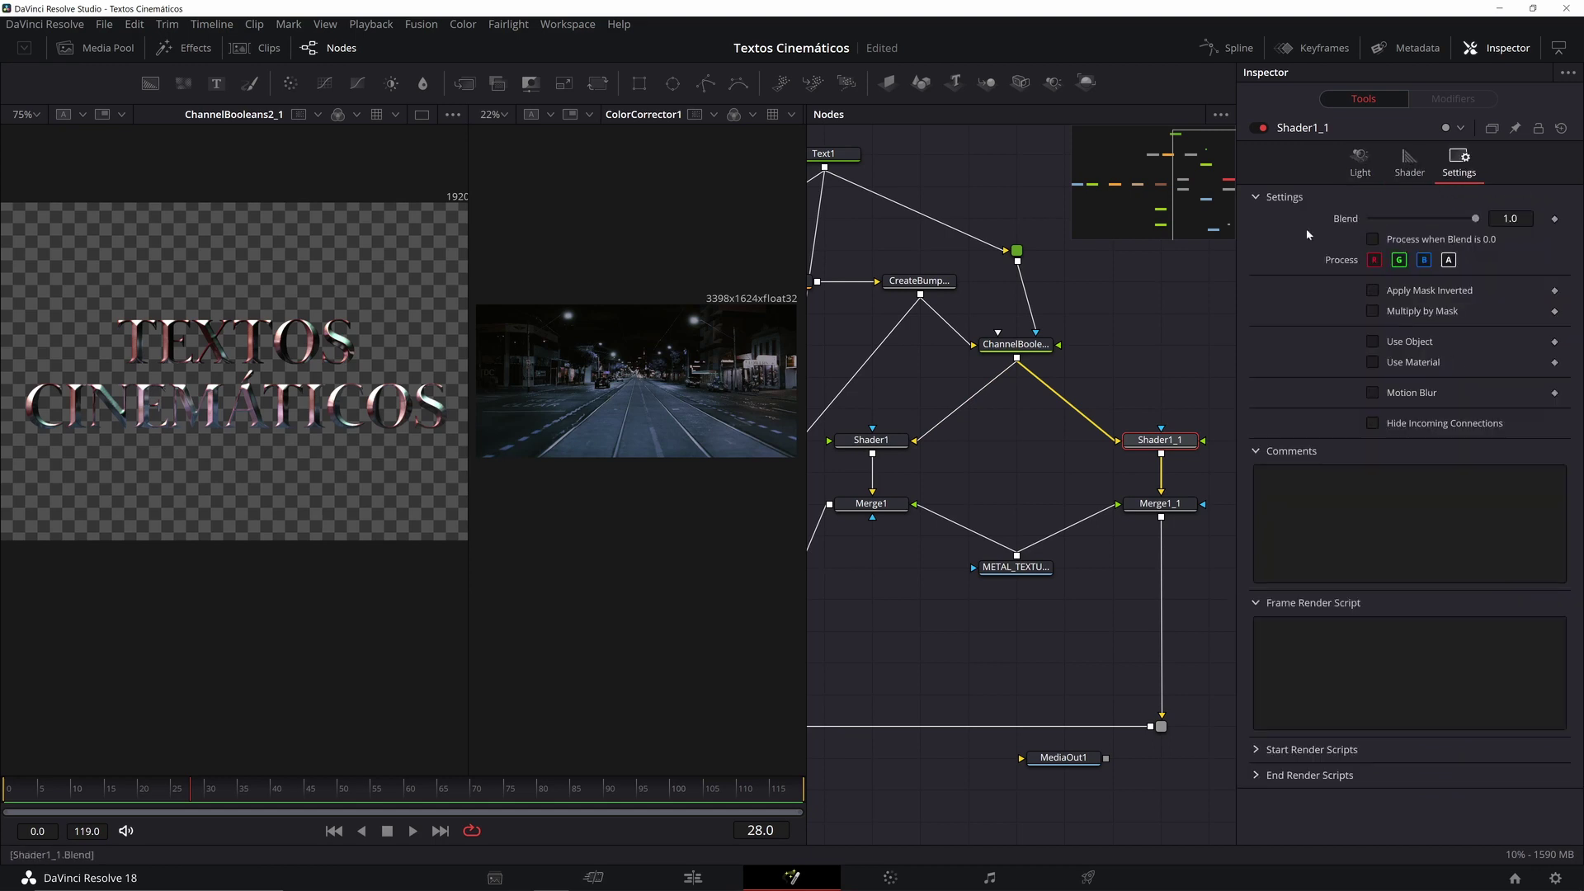
Step: Switch to a single viewer showing ChannelBooleans2_1 and inspect the finished metallic text up close
{"action": "scroll", "coordinate": [1013, 493], "scroll_direction": "down", "scroll_amount": 2}
{"action": "left_click_drag", "start_coordinate": [994, 482], "coordinate": [1039, 418]}
{"action": "left_click_drag", "start_coordinate": [1029, 519], "coordinate": [1075, 467]}
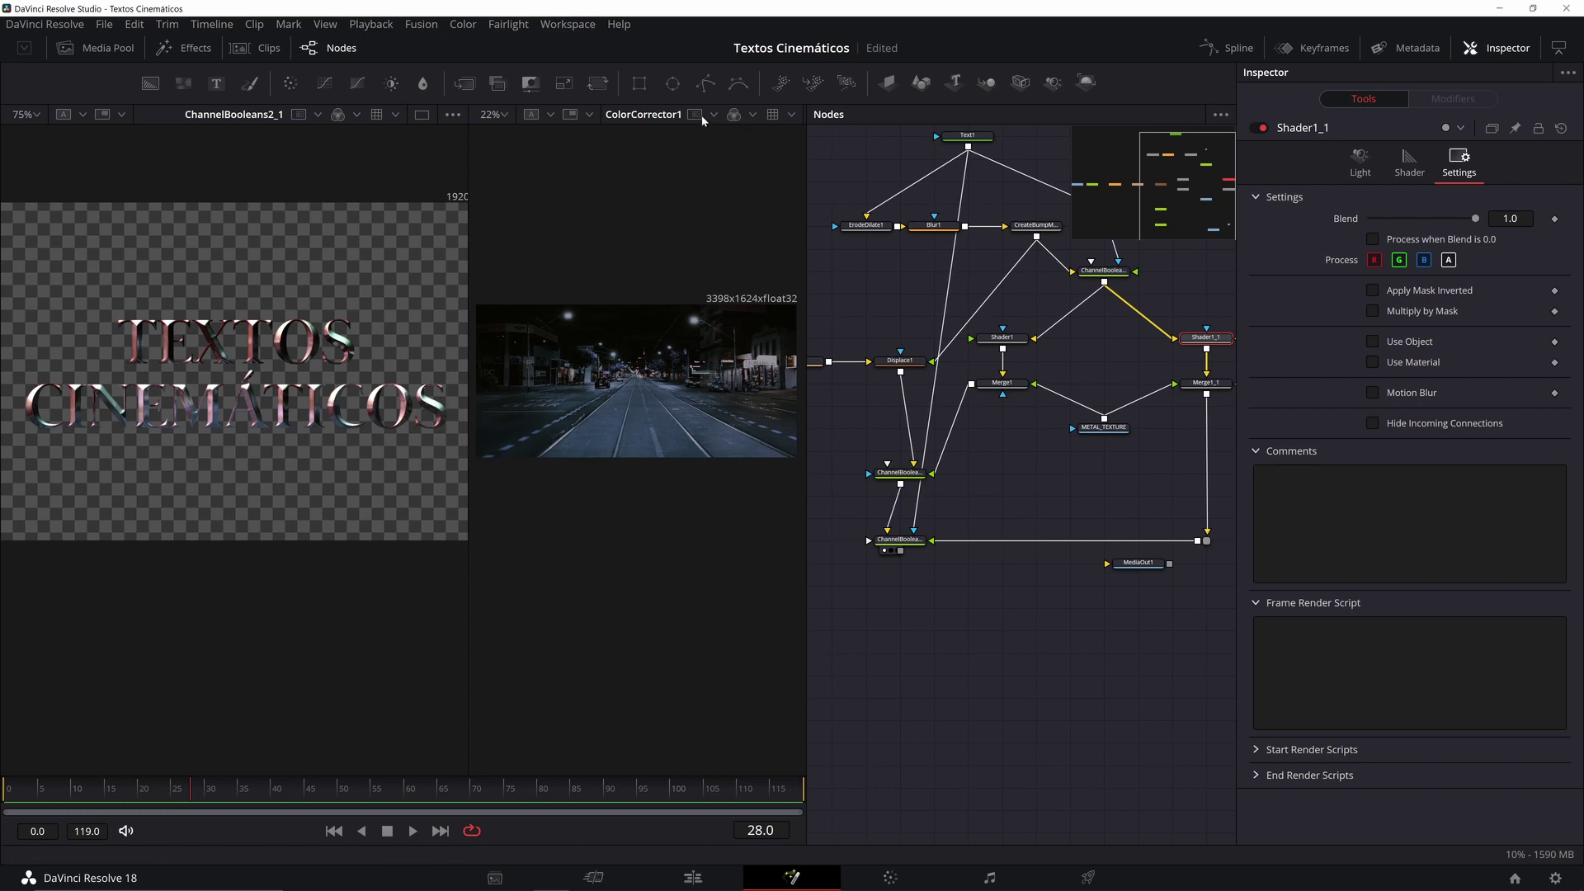
{"action": "left_click", "coordinate": [421, 116]}
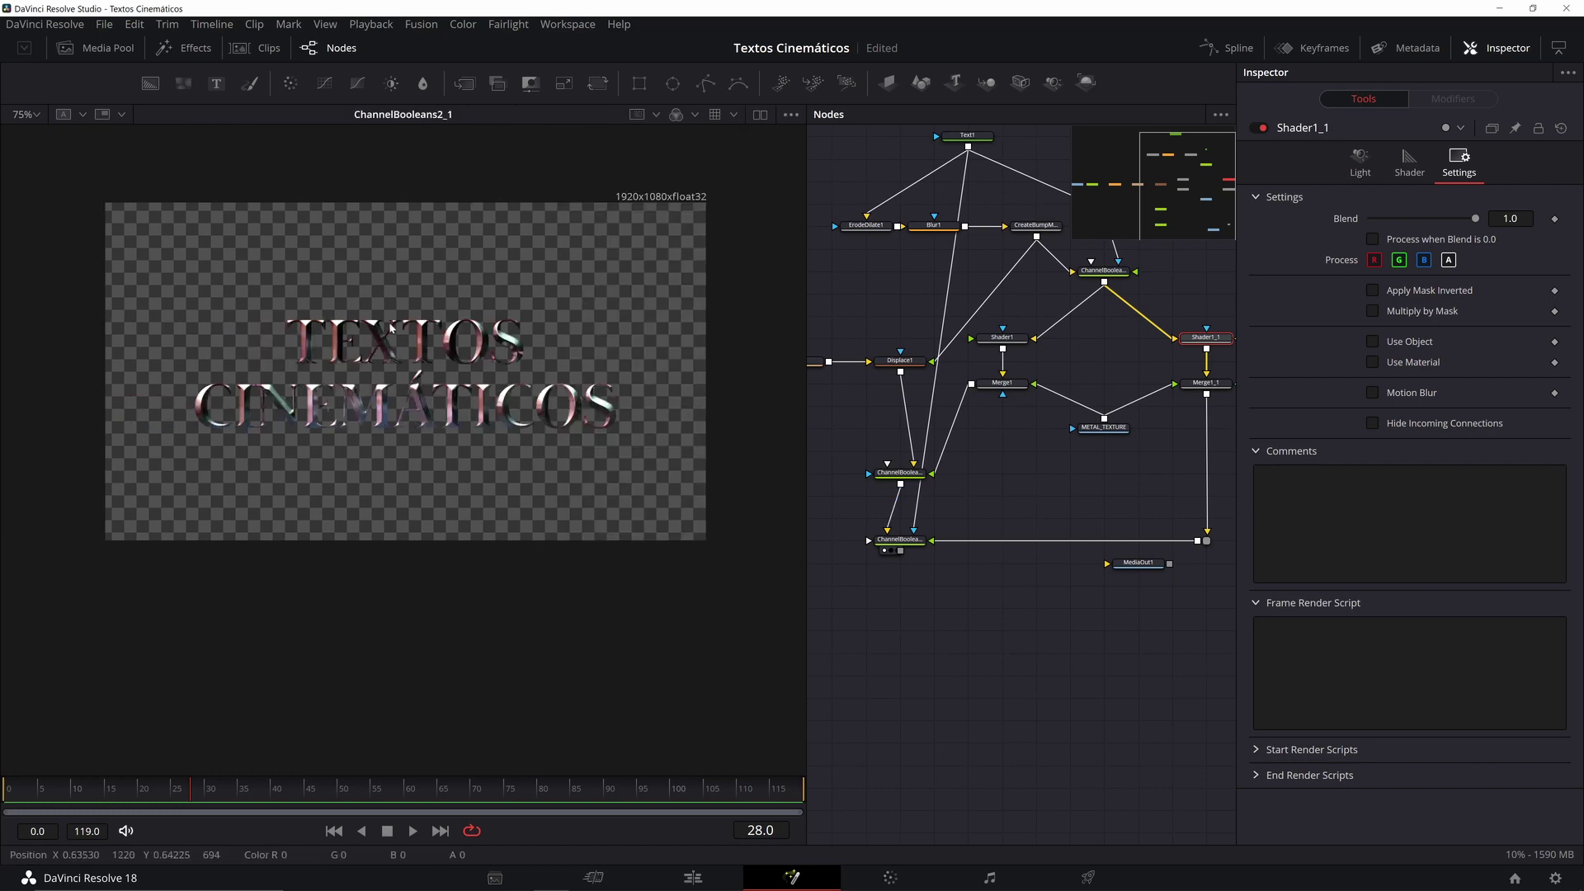
{"action": "left_click_drag", "start_coordinate": [468, 348], "coordinate": [487, 373]}
{"action": "scroll", "coordinate": [492, 381], "scroll_direction": "up", "scroll_amount": 2}
{"action": "scroll", "coordinate": [499, 386], "scroll_direction": "down", "scroll_amount": 1}
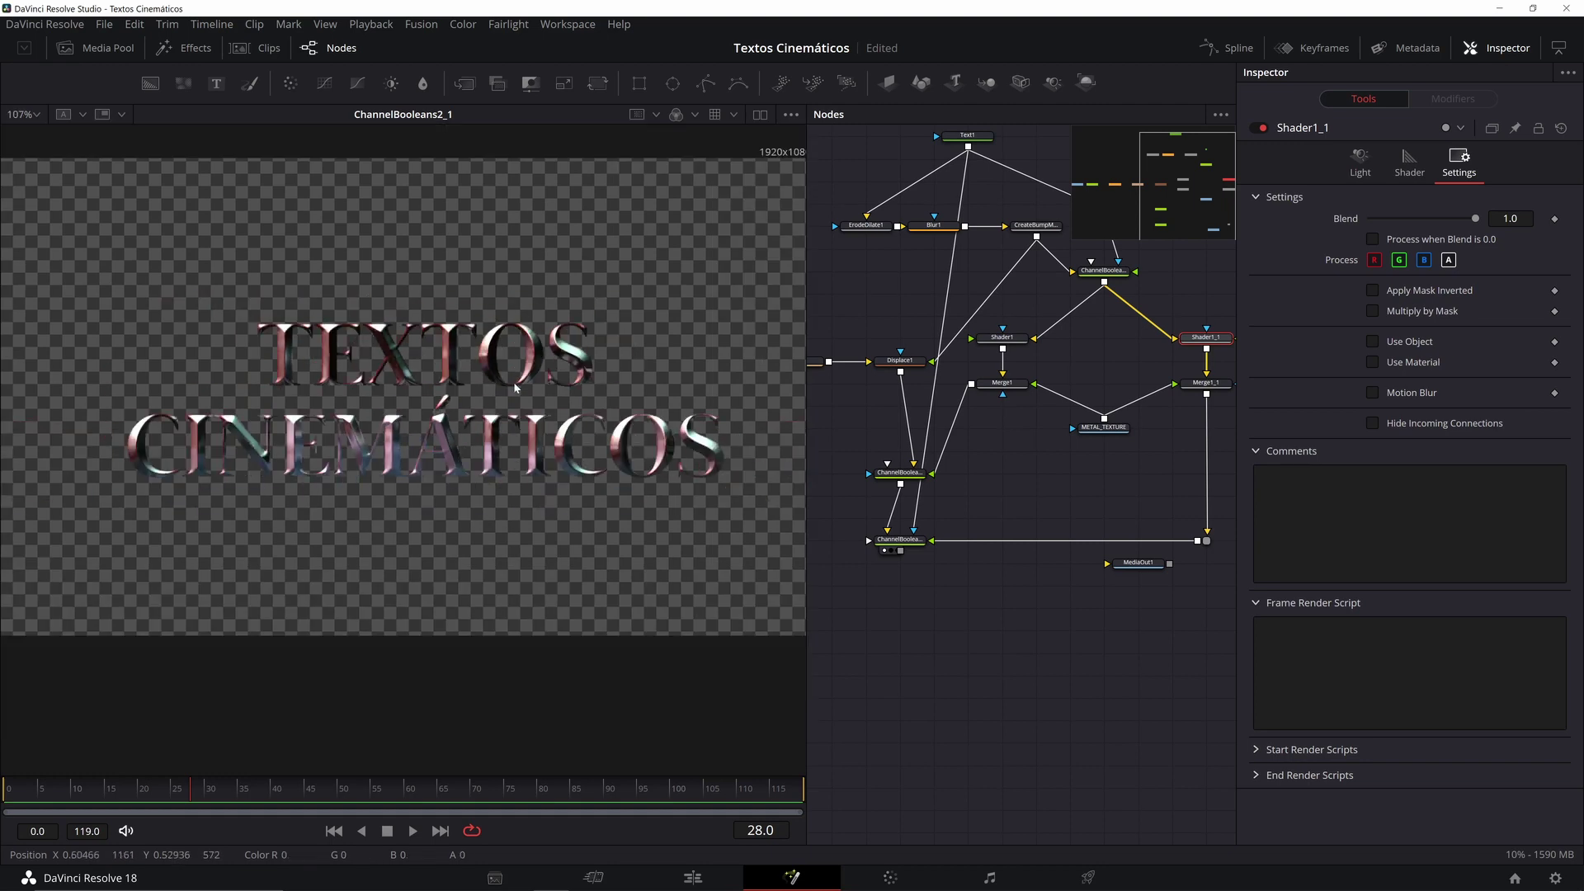
{"action": "scroll", "coordinate": [510, 387], "scroll_direction": "down", "scroll_amount": 1}
Step: Move the HDRI node away from ColorCorrector1 and insert a second Color Corrector node between them
{"action": "left_click_drag", "start_coordinate": [957, 448], "coordinate": [1200, 433]}
{"action": "left_click_drag", "start_coordinate": [825, 280], "coordinate": [1038, 377]}
{"action": "left_click", "coordinate": [1051, 446]}
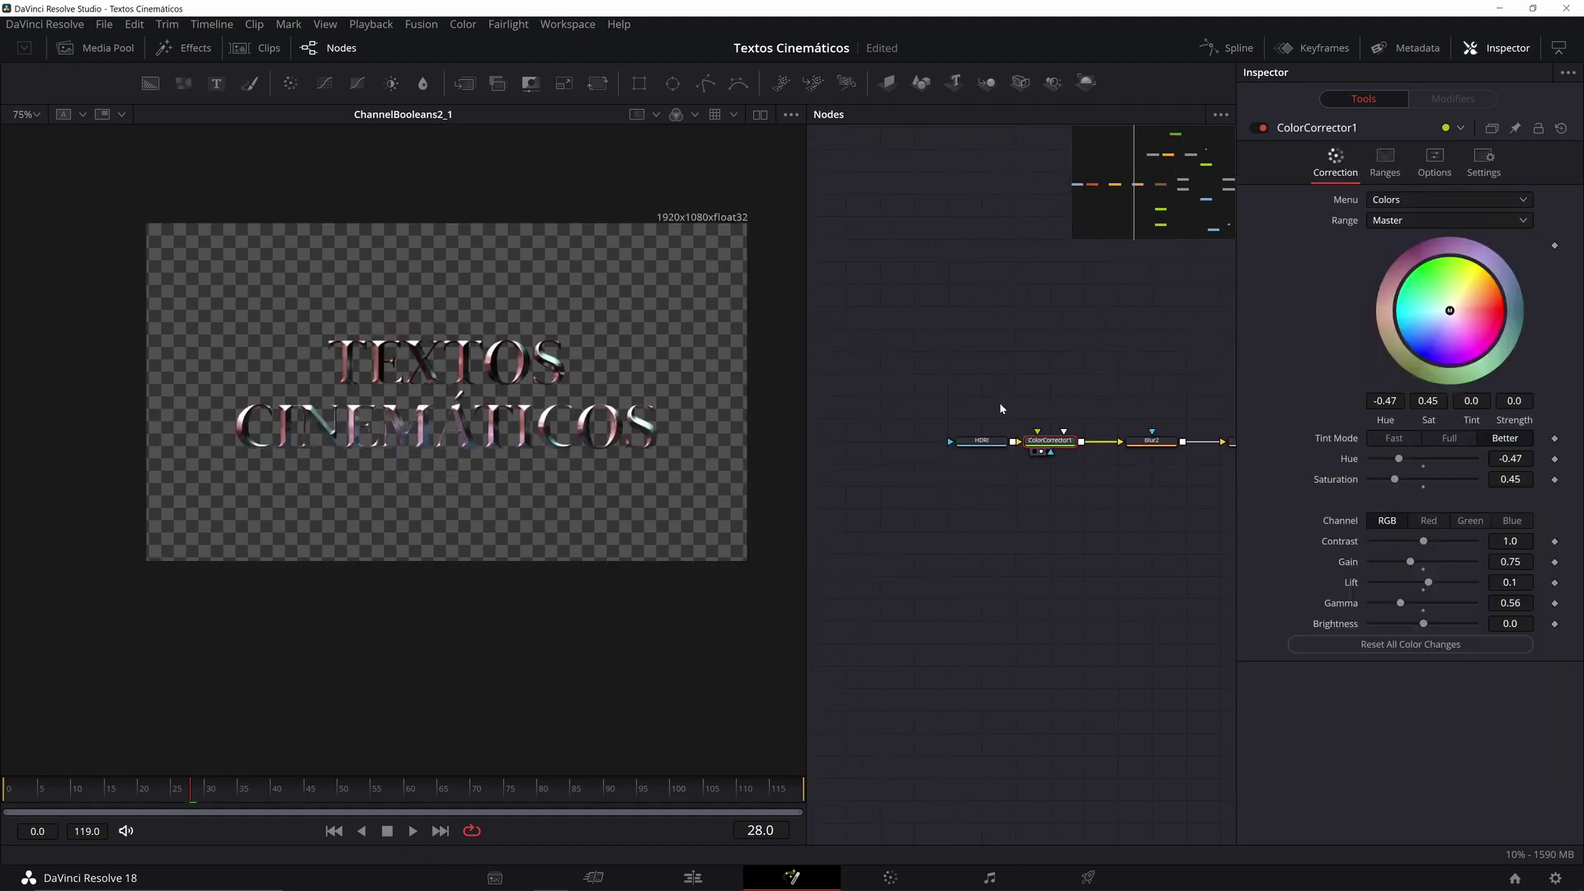
{"action": "left_click_drag", "start_coordinate": [983, 440], "coordinate": [847, 440]}
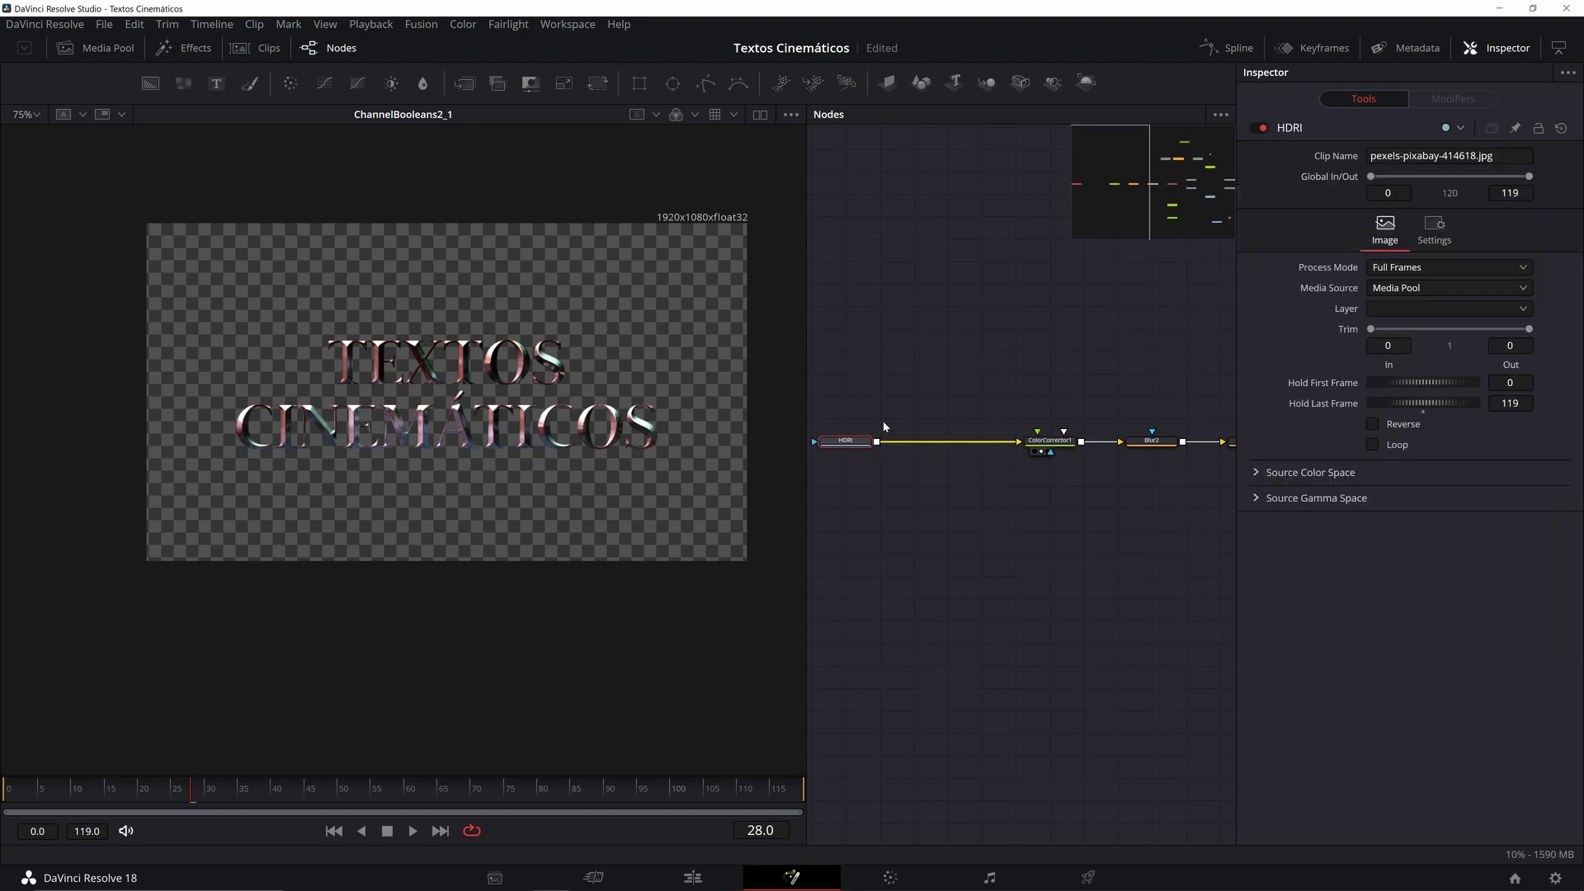
{"action": "key", "text": "shift+space"}
{"action": "type", "text": "color"}
{"action": "key", "text": "Down"}
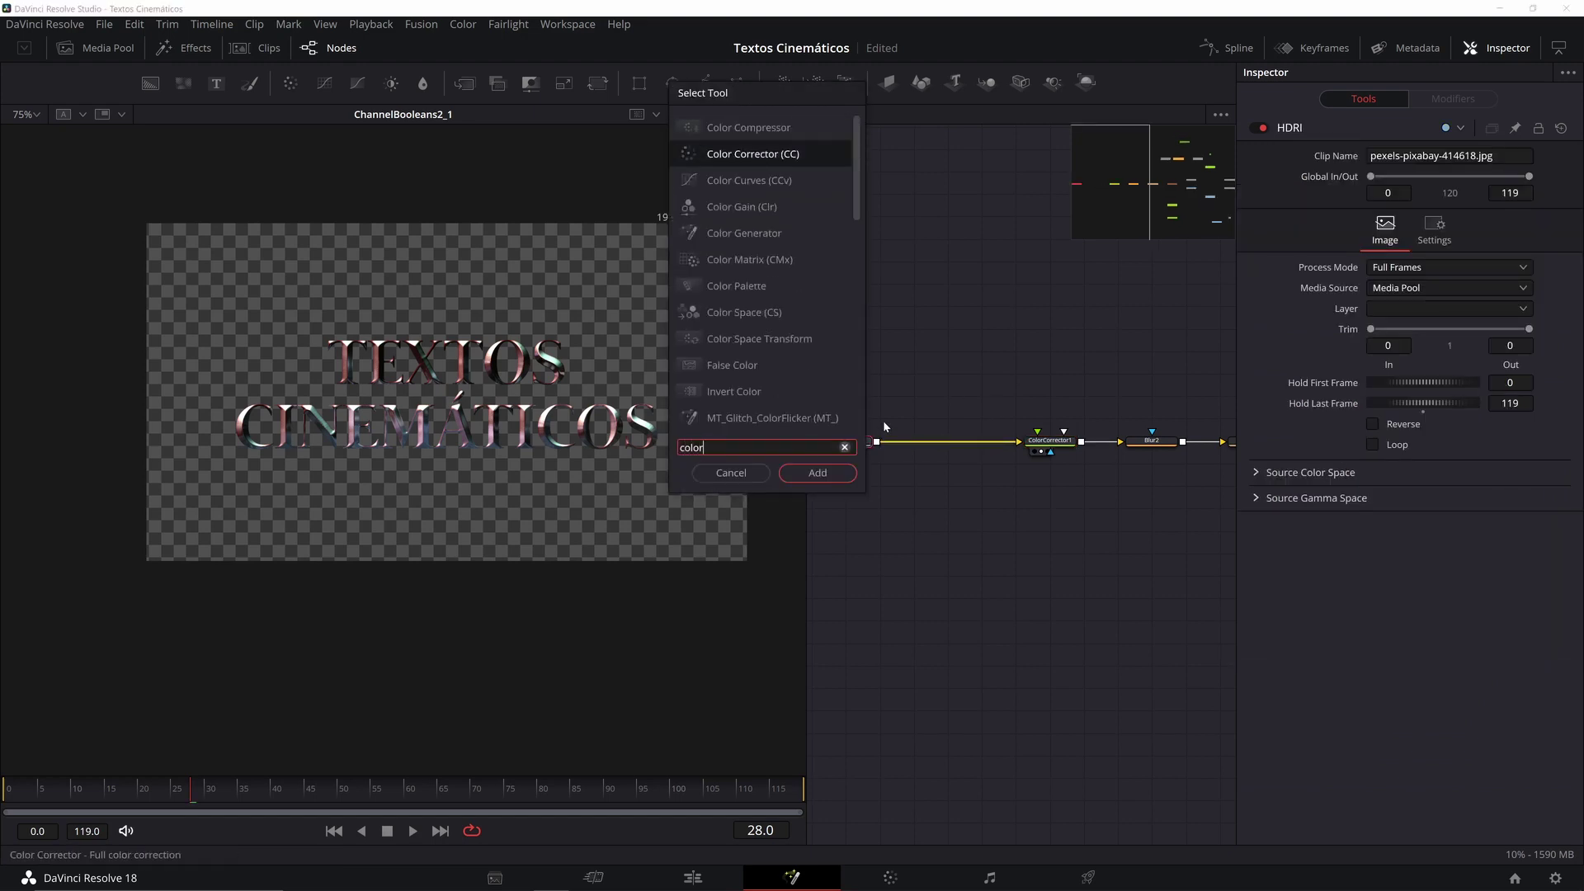
{"action": "key", "text": "Return"}
Step: Show both viewers side by side and set ColorCorrector2's gain to 0.73 and gamma to 0.84
{"action": "left_click", "coordinate": [759, 114]}
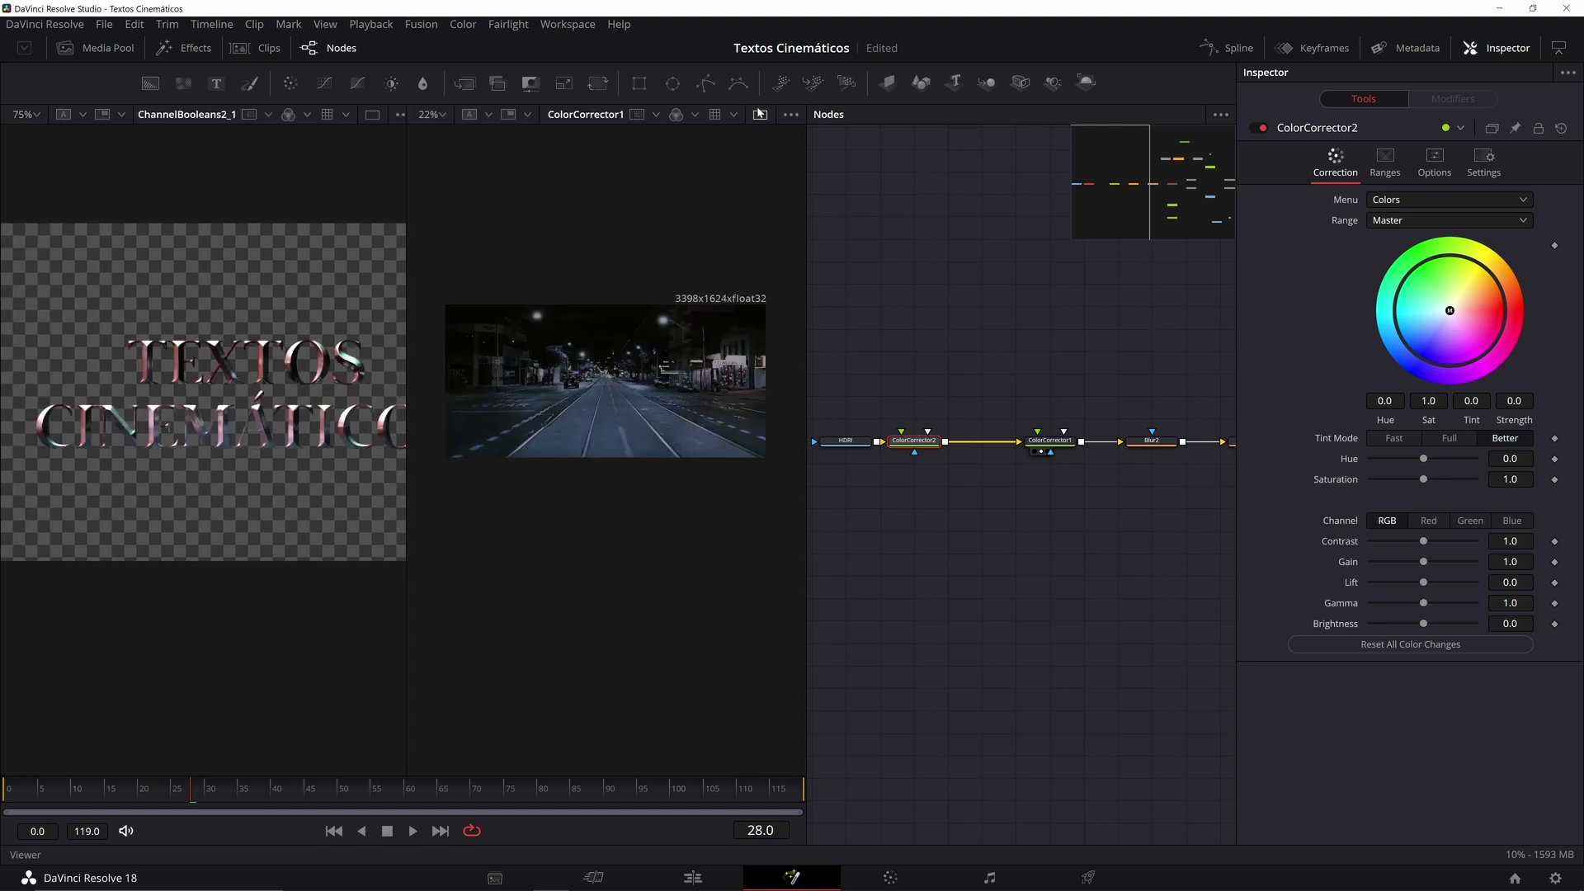
{"action": "scroll", "coordinate": [647, 420], "scroll_direction": "up", "scroll_amount": 3}
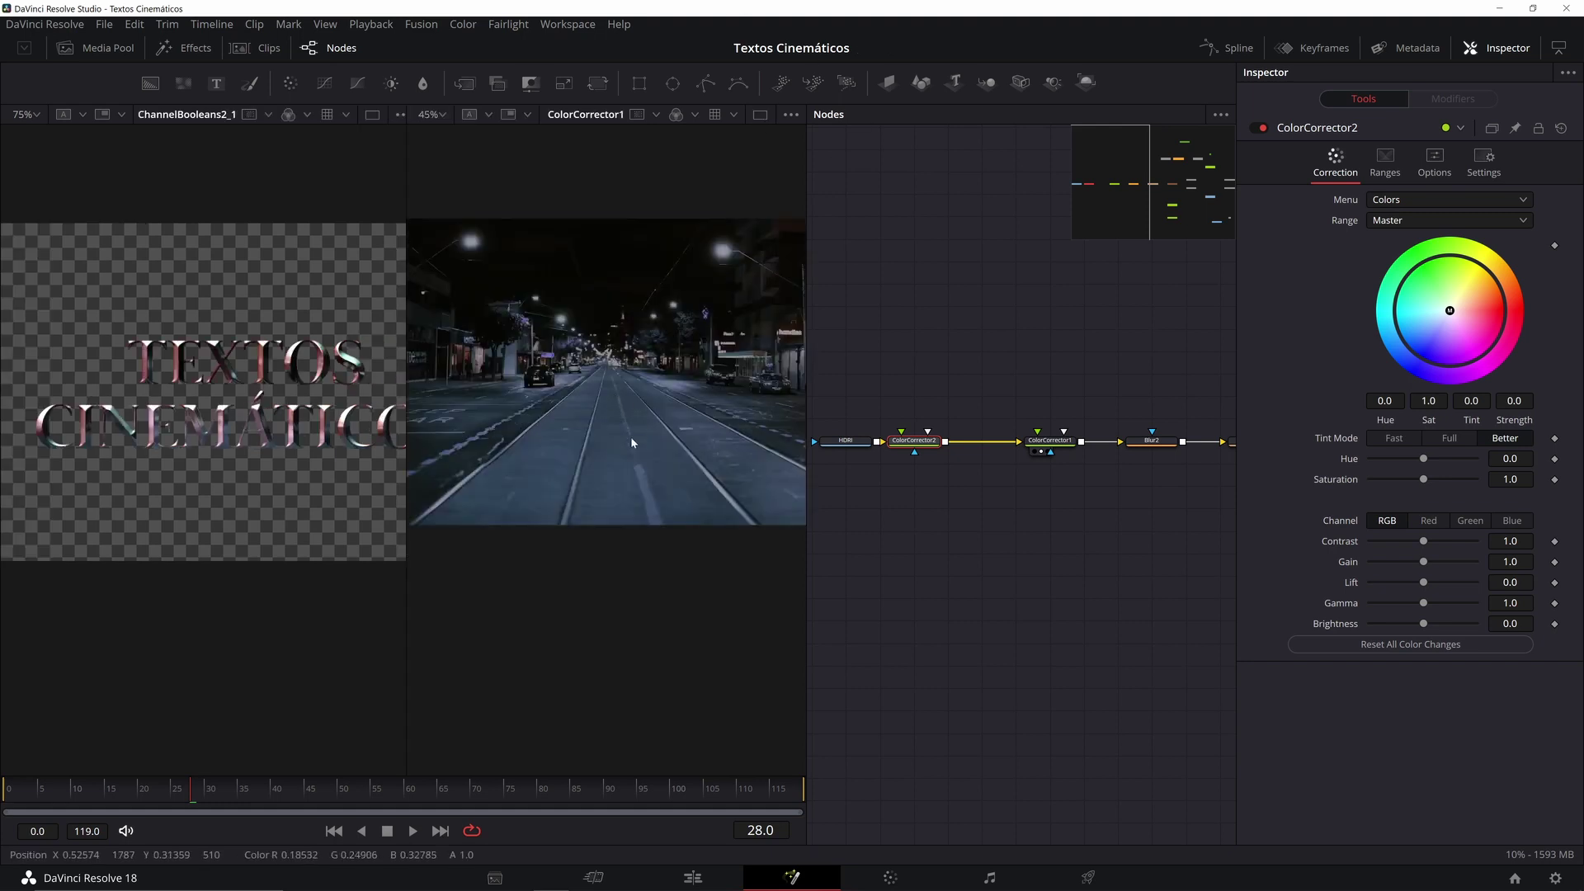
{"action": "scroll", "coordinate": [575, 397], "scroll_direction": "down", "scroll_amount": 2}
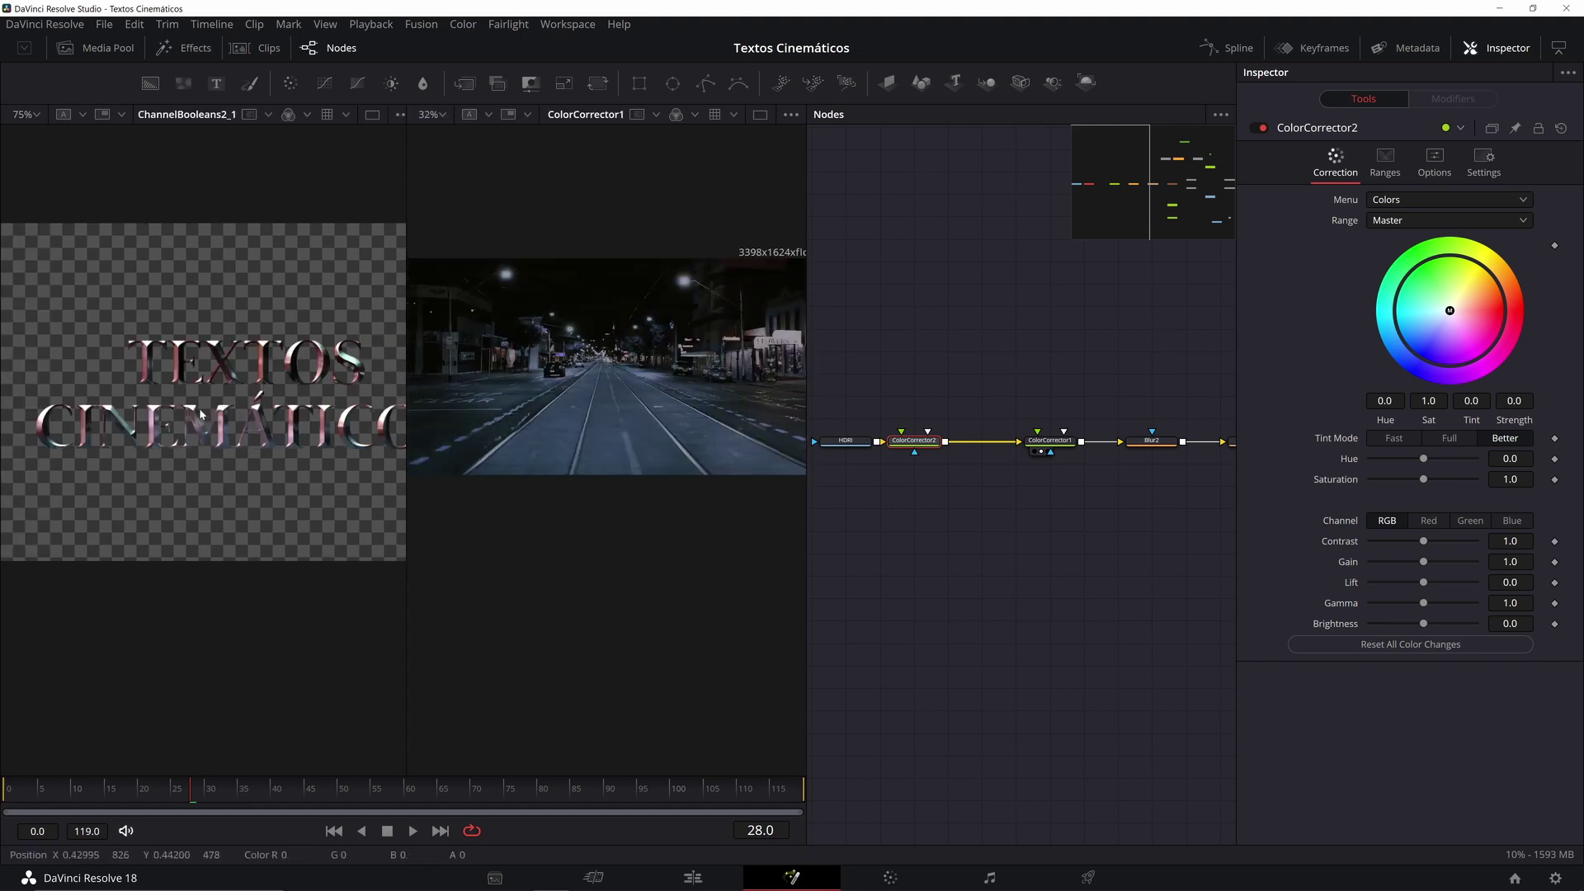
{"action": "scroll", "coordinate": [200, 415], "scroll_direction": "down", "scroll_amount": 2}
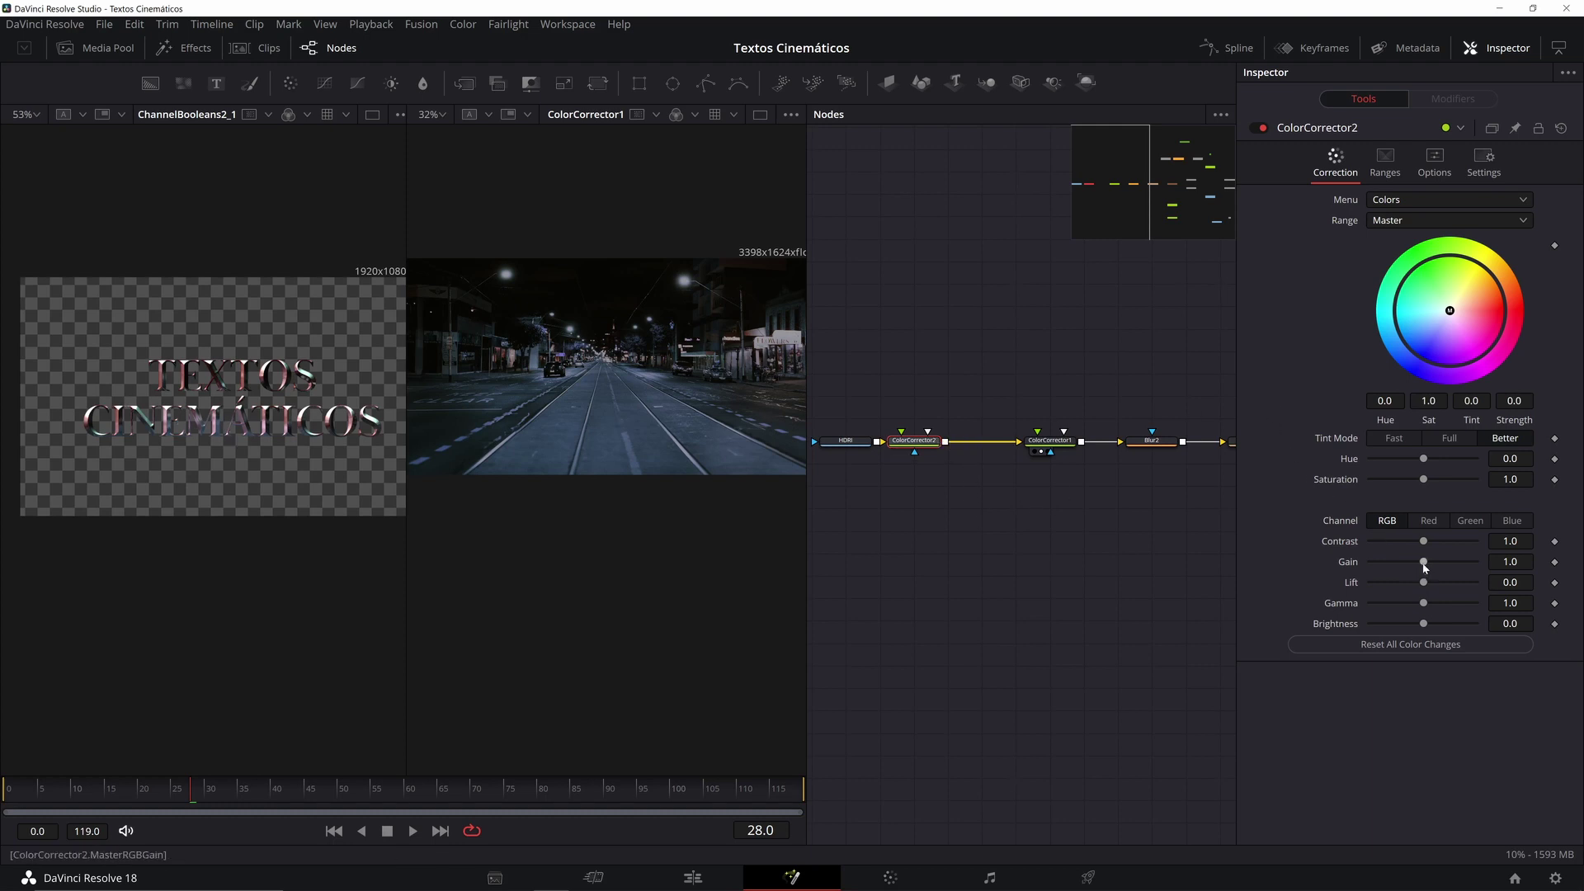
{"action": "left_click_drag", "start_coordinate": [1423, 564], "coordinate": [1404, 567]}
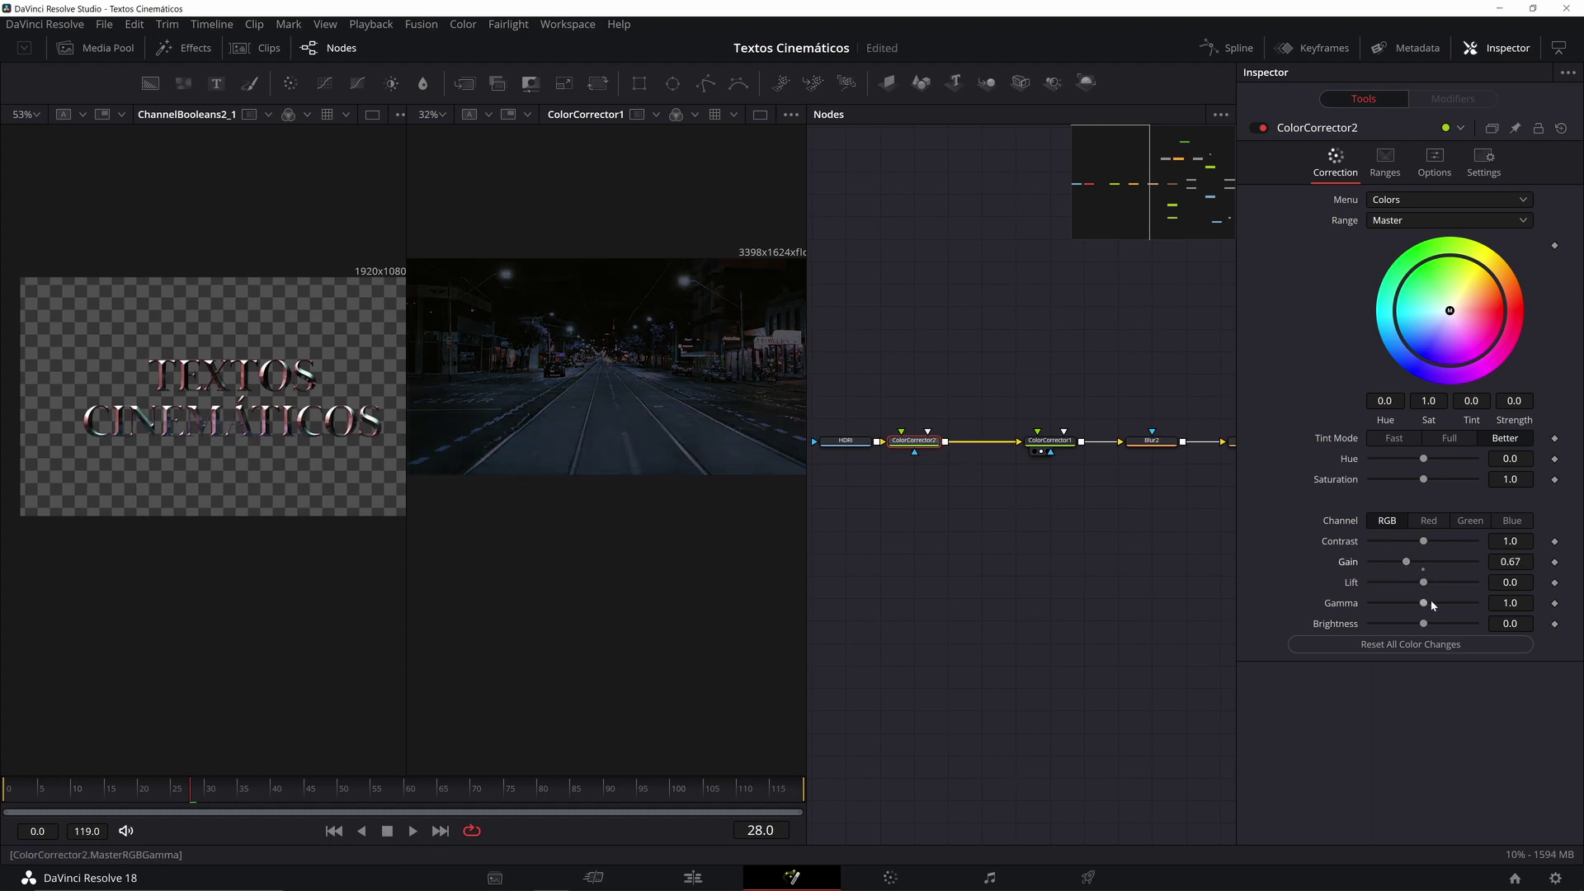
{"action": "left_click_drag", "start_coordinate": [1419, 606], "coordinate": [1415, 606]}
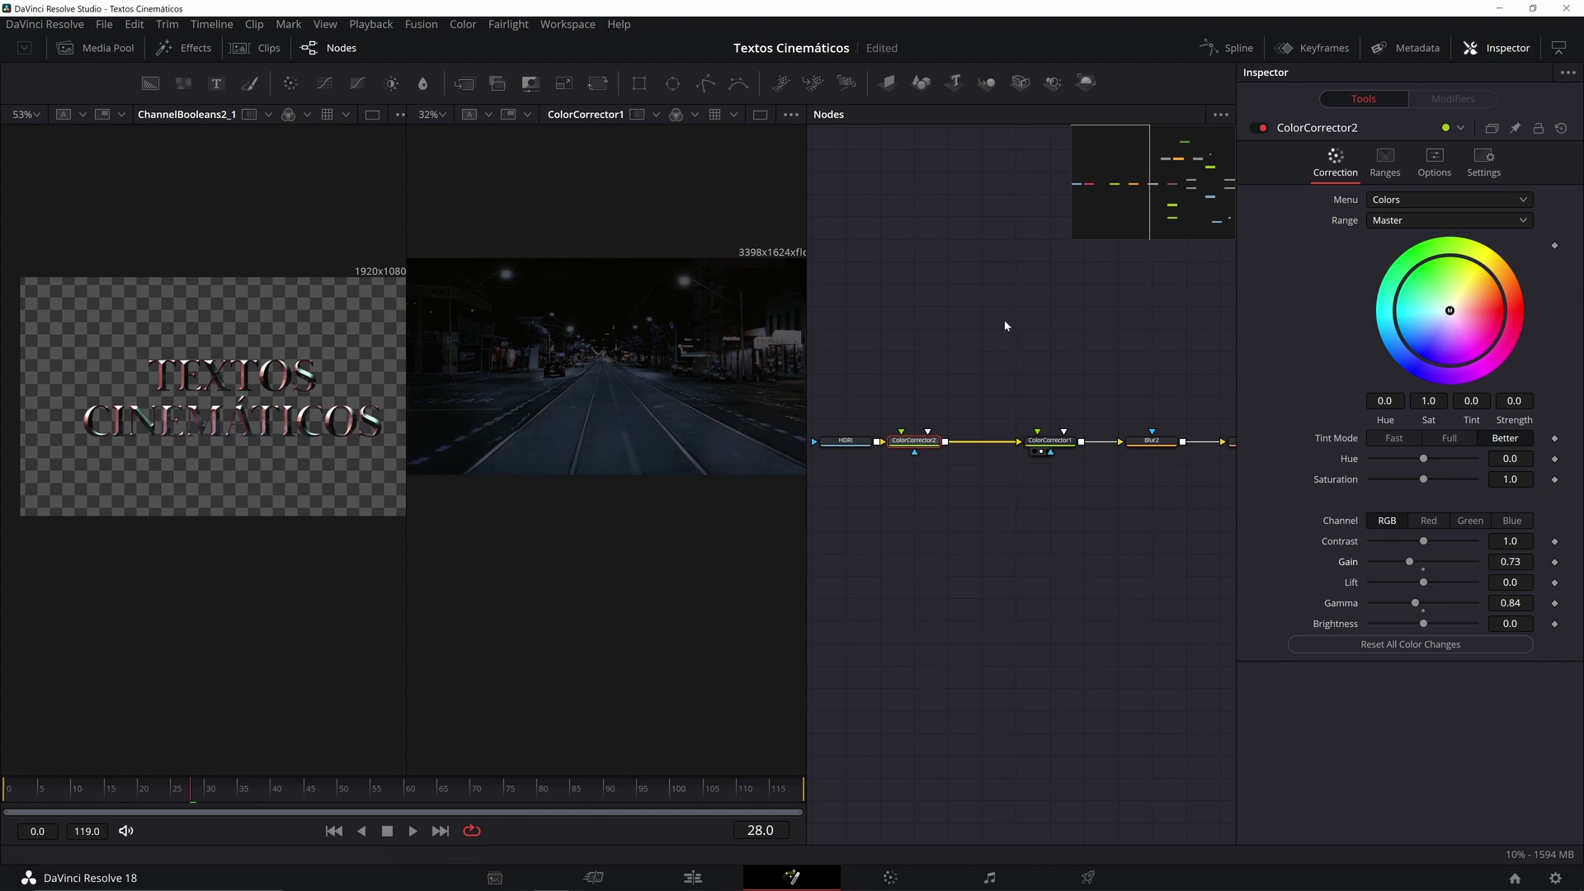
Step: Mask ColorCorrector2 with a new Rectangle covering the HDRI's lower half, at centre Y 0.248571 and width 1.042311
{"action": "left_click_drag", "start_coordinate": [639, 83], "coordinate": [916, 452]}
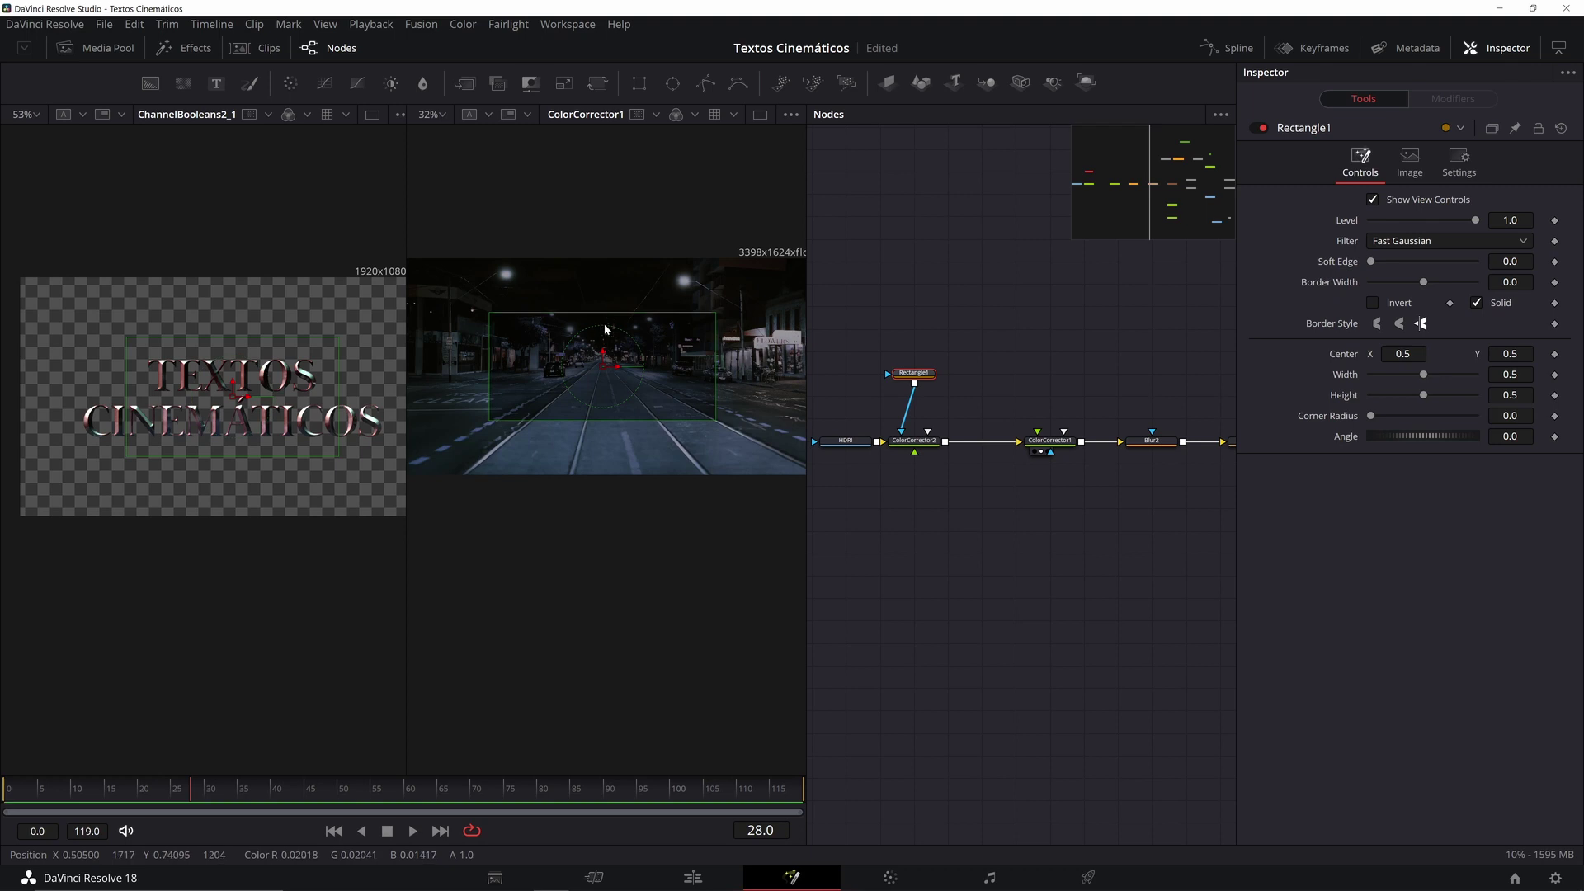
{"action": "left_click_drag", "start_coordinate": [602, 356], "coordinate": [604, 412]}
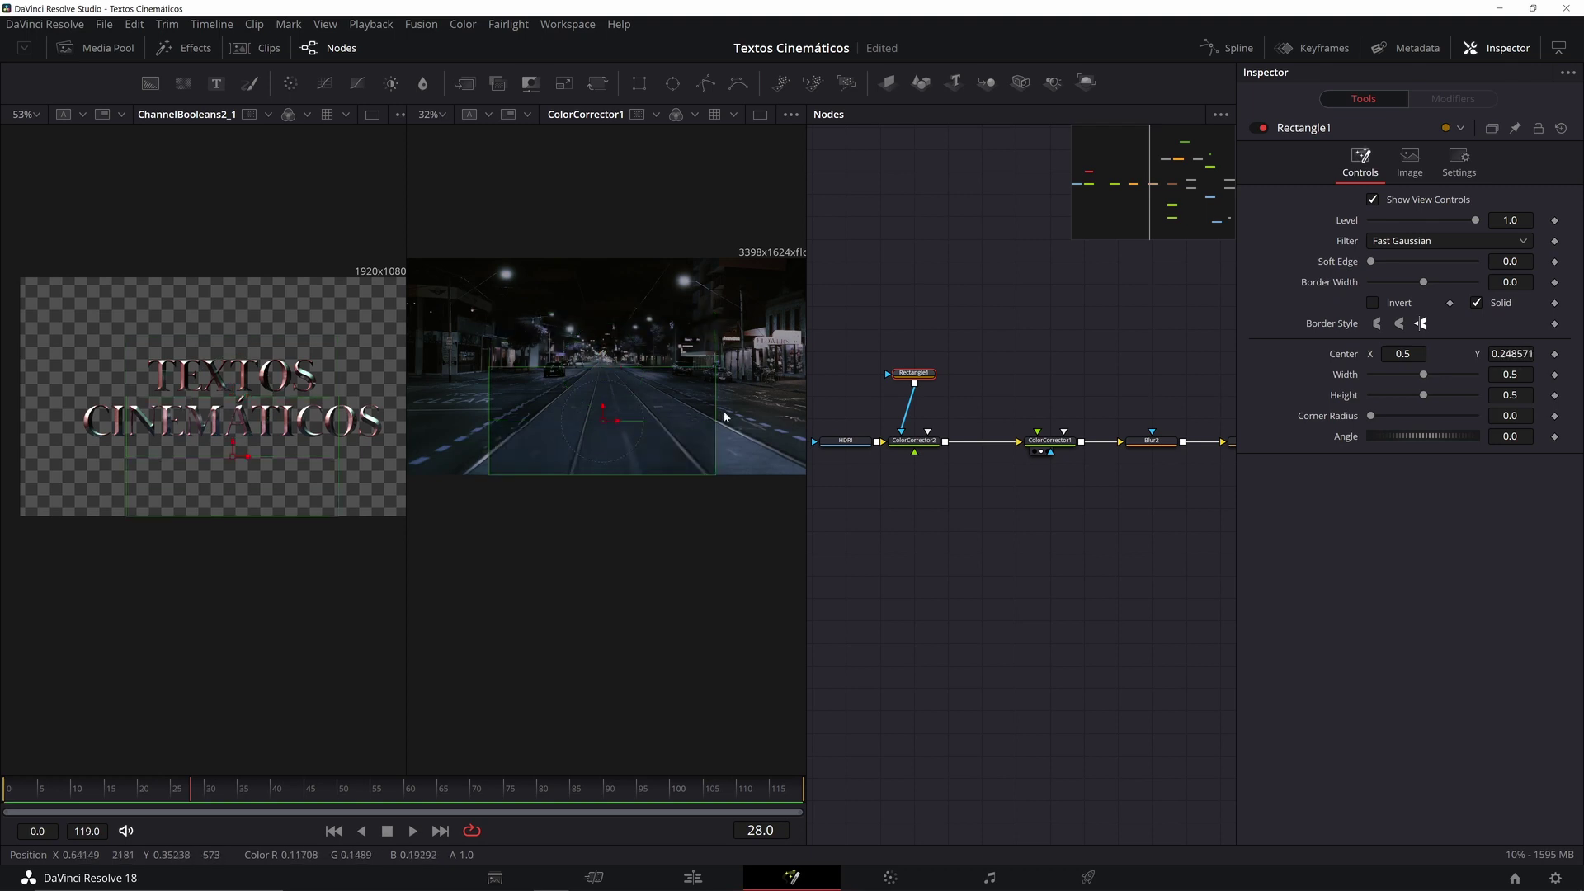
{"action": "left_click_drag", "start_coordinate": [716, 416], "coordinate": [839, 414]}
{"action": "scroll", "coordinate": [531, 414], "scroll_direction": "down", "scroll_amount": 2}
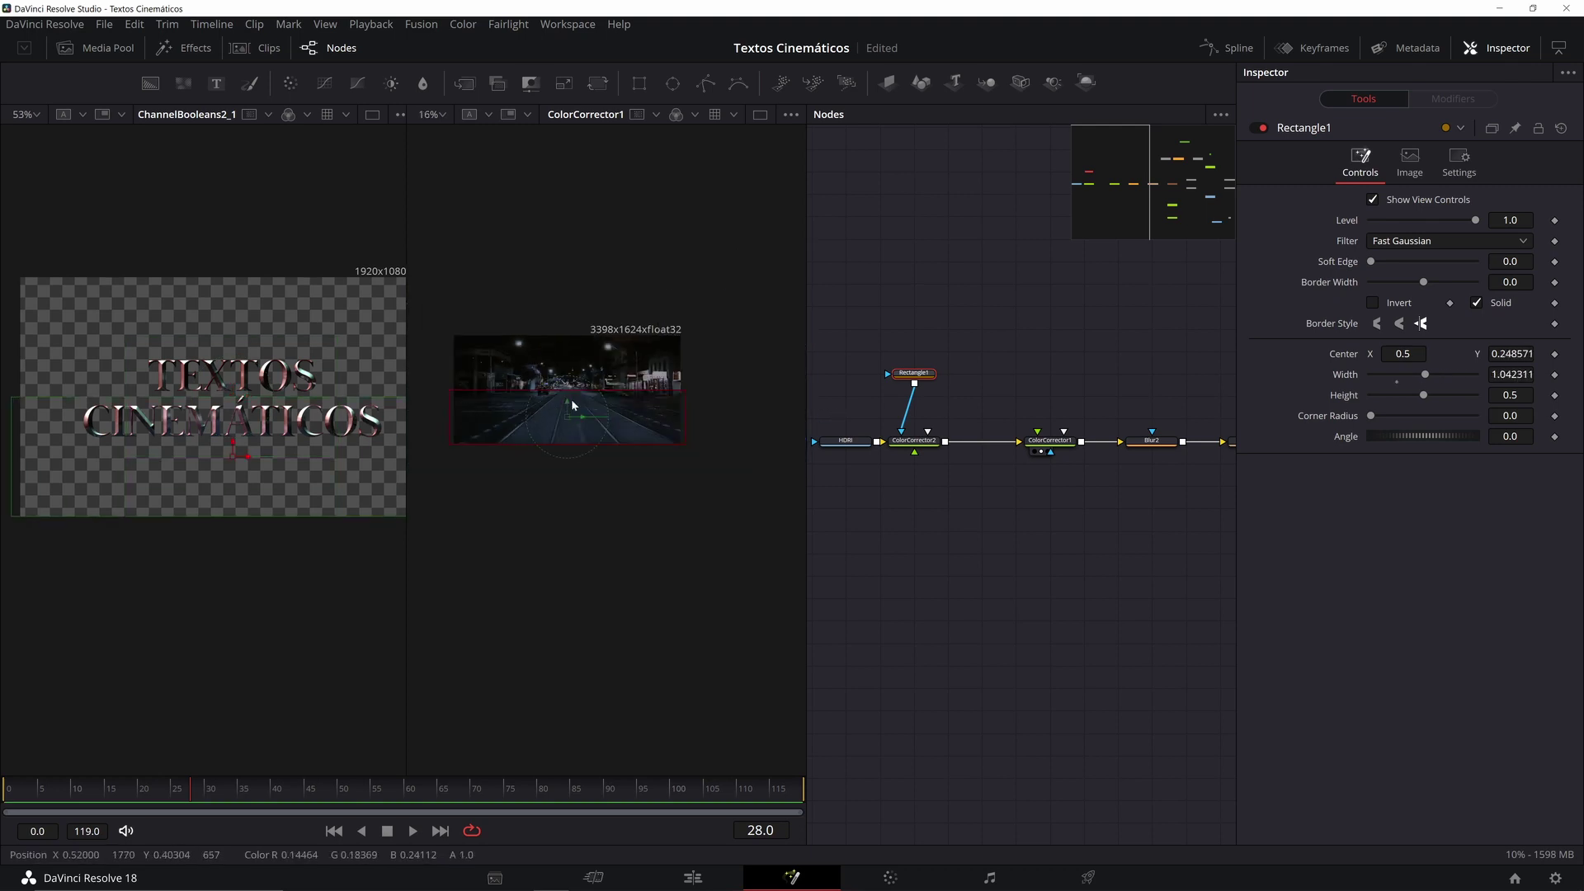
Step: Feather the rectangle mask with a soft edge of 0.2 and check the result on the text
{"action": "scroll", "coordinate": [600, 399], "scroll_direction": "up", "scroll_amount": 1}
{"action": "left_click_drag", "start_coordinate": [548, 331], "coordinate": [627, 318]}
{"action": "scroll", "coordinate": [627, 318], "scroll_direction": "up", "scroll_amount": 2}
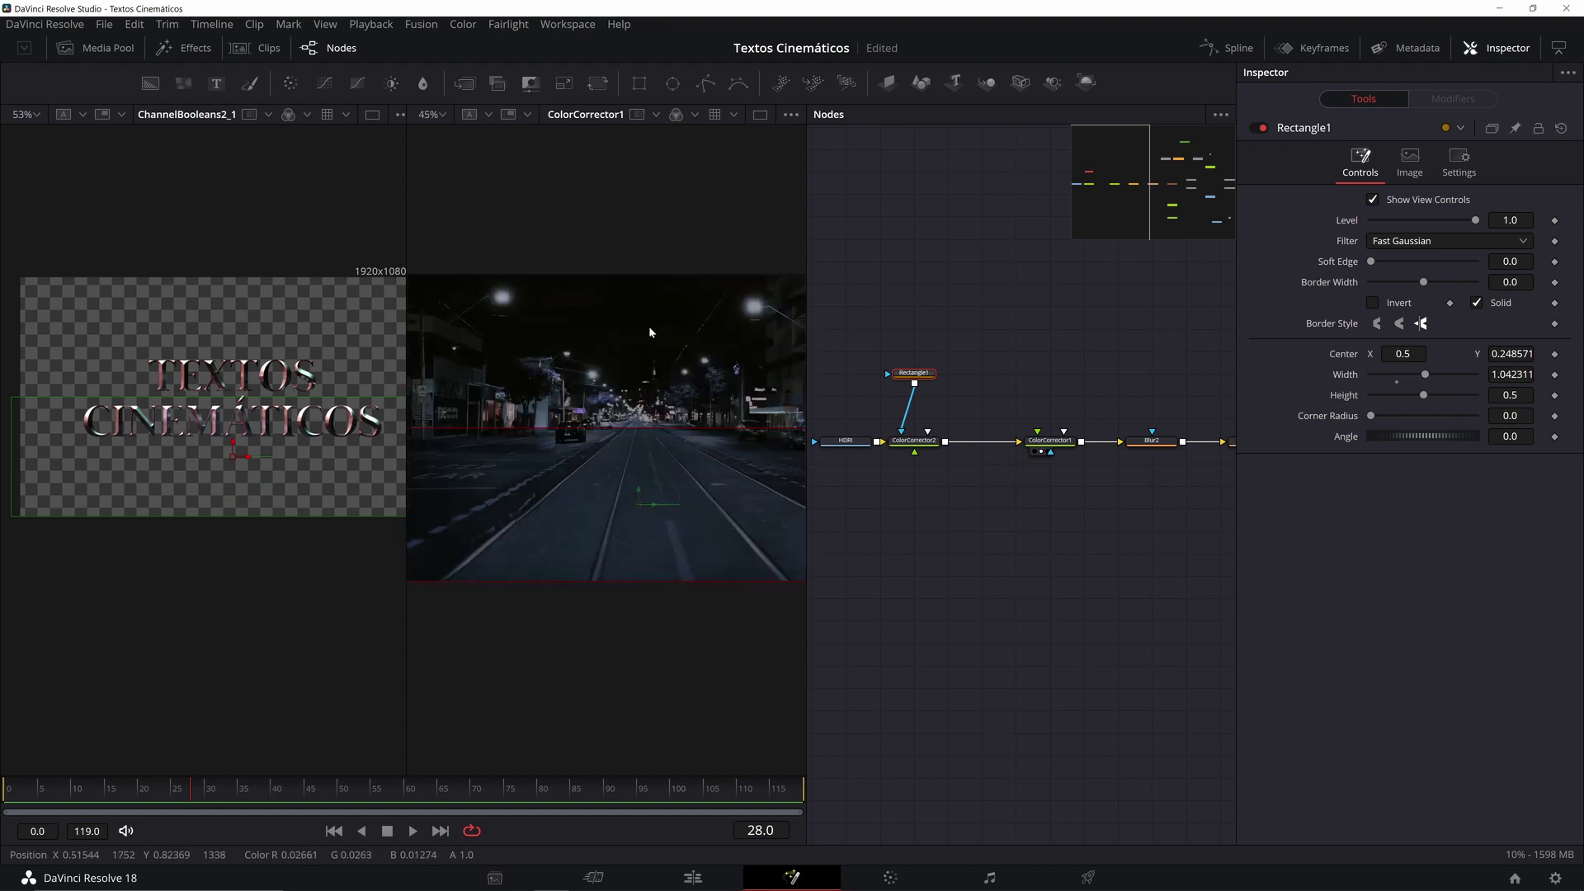
{"action": "scroll", "coordinate": [640, 318], "scroll_direction": "down", "scroll_amount": 3}
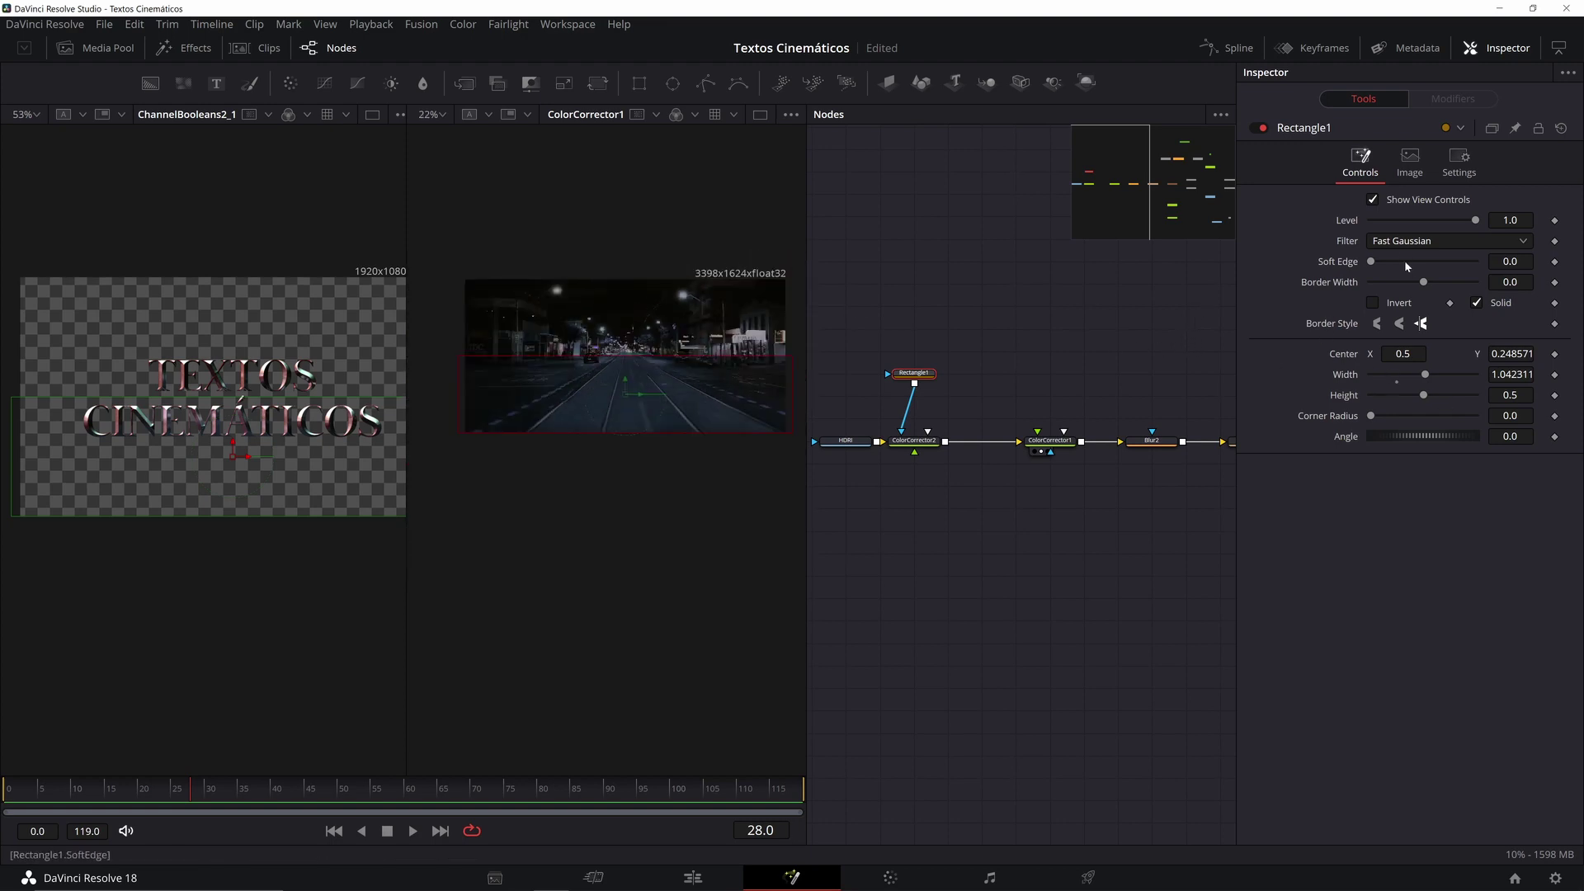
{"action": "left_click_drag", "start_coordinate": [1376, 262], "coordinate": [1456, 264]}
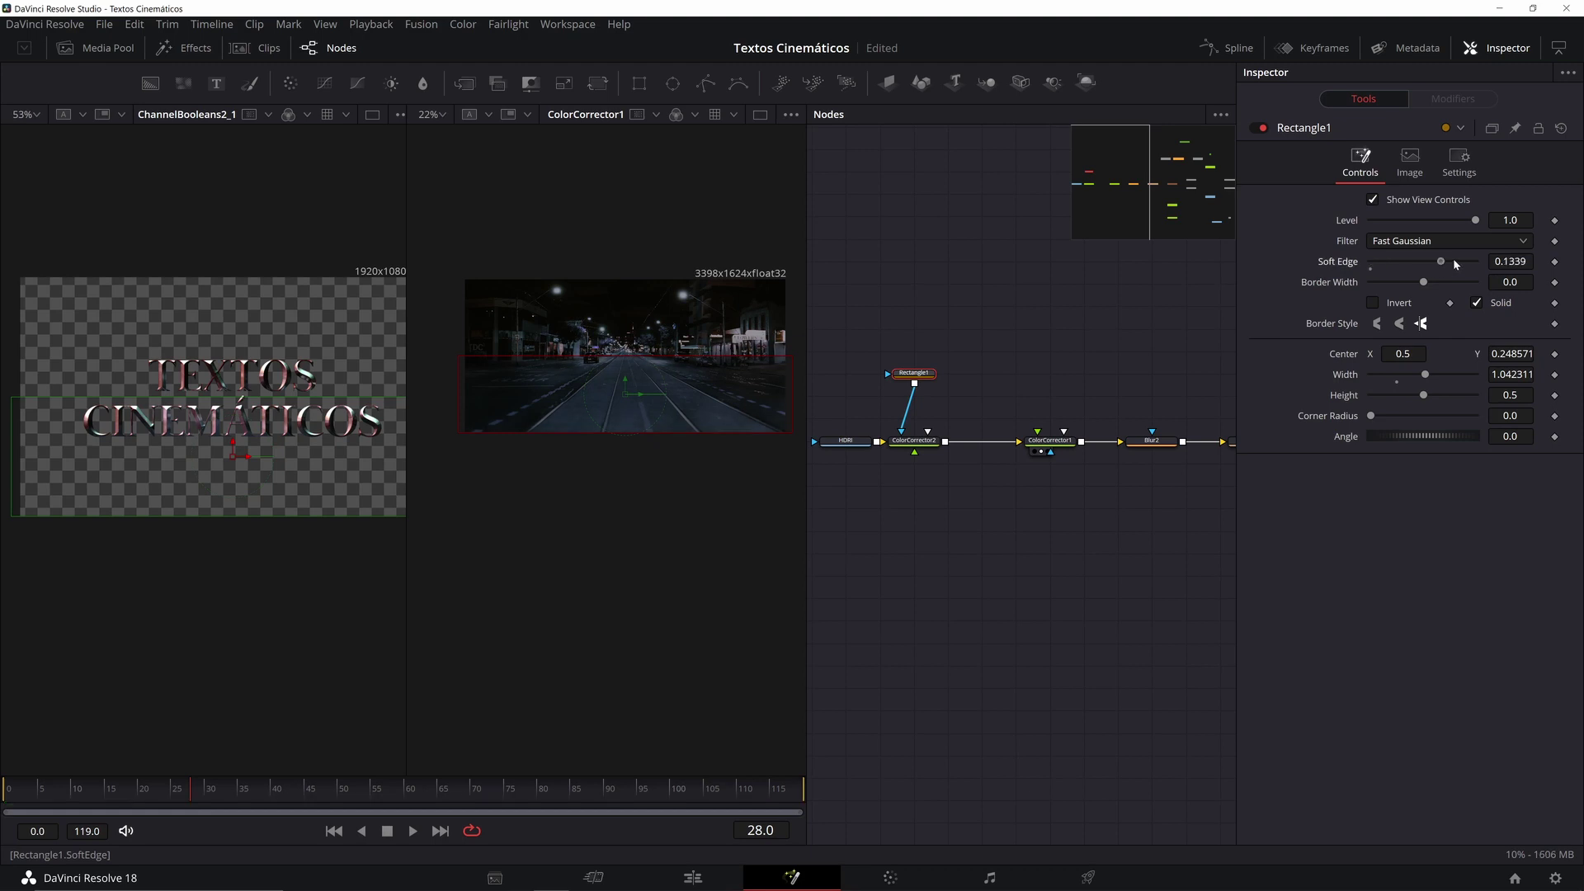
{"action": "scroll", "coordinate": [247, 420], "scroll_direction": "up", "scroll_amount": 2}
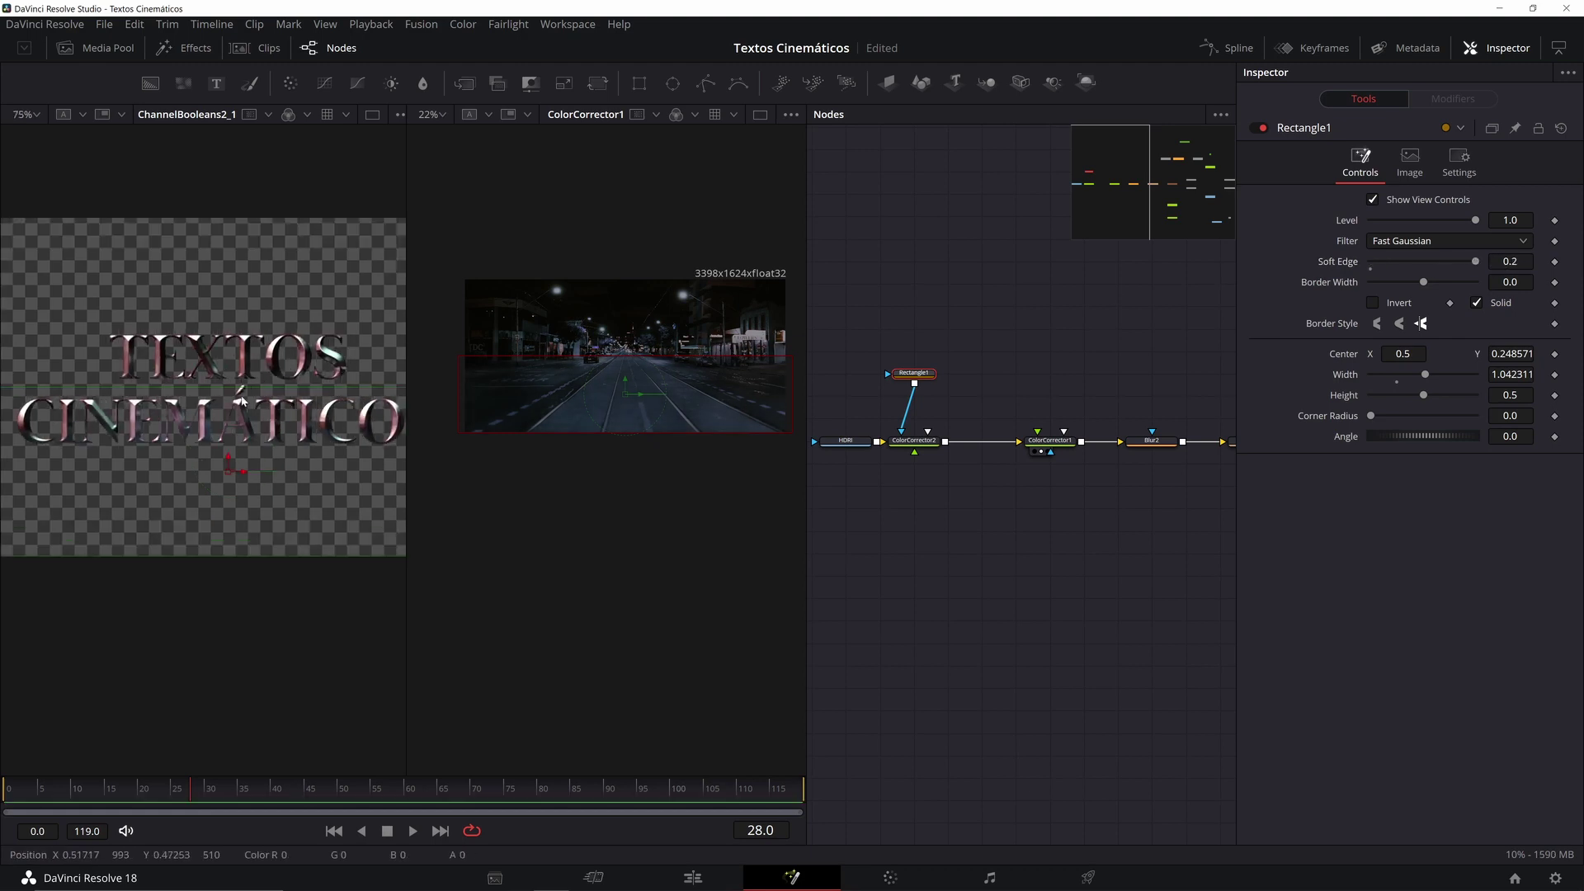
Step: Set ColorCorrector2's lift to -0.8 and gamma to 0.41
{"action": "left_click", "coordinate": [1050, 440]}
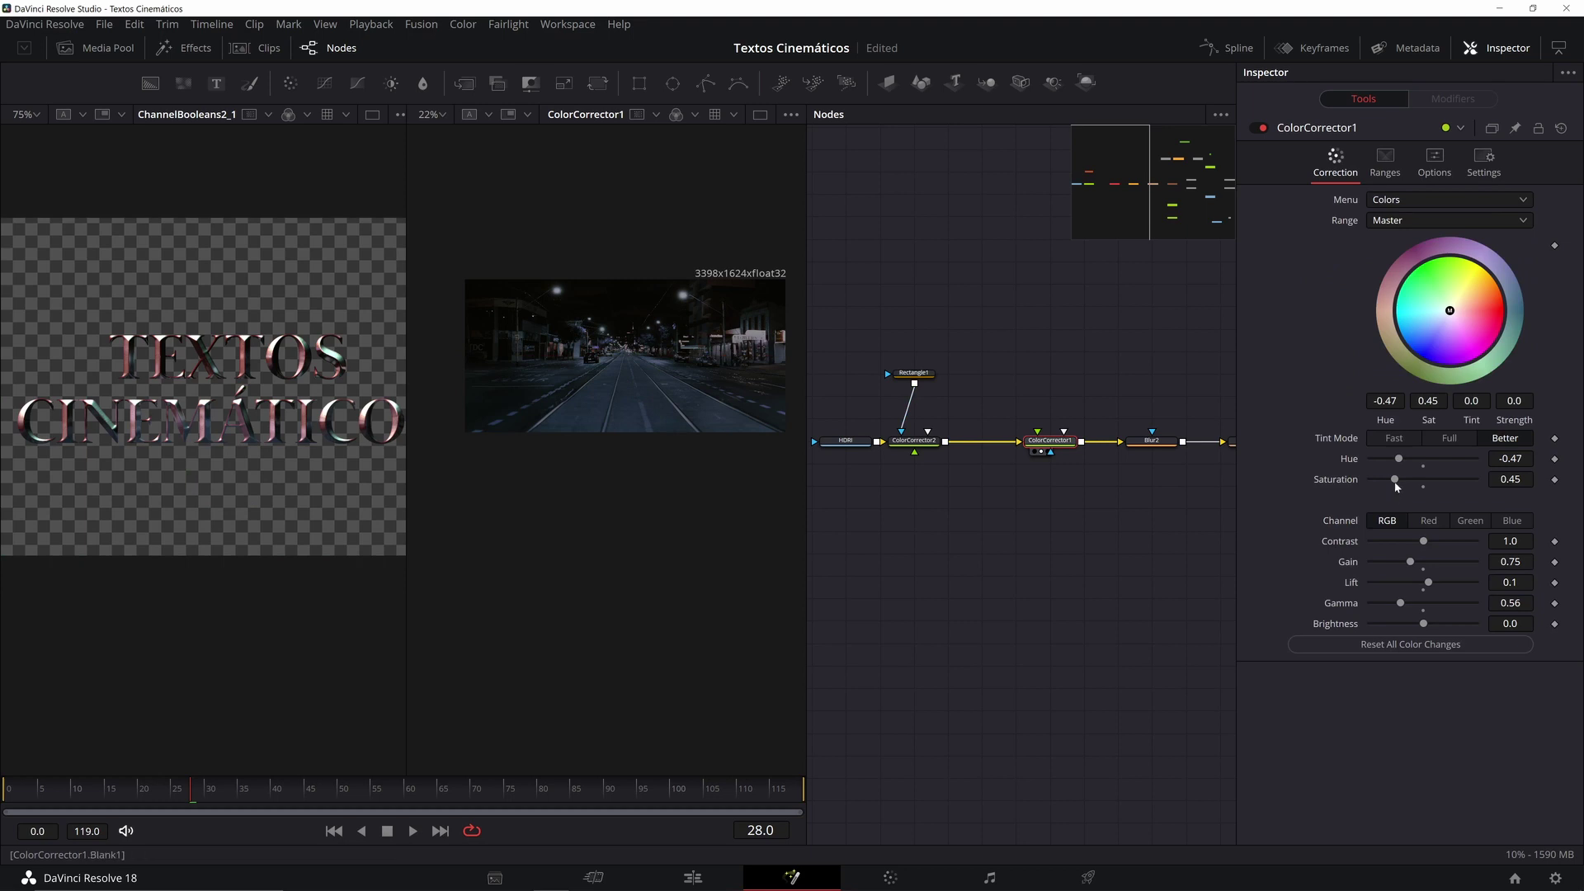
{"action": "left_click_drag", "start_coordinate": [1409, 564], "coordinate": [1417, 564]}
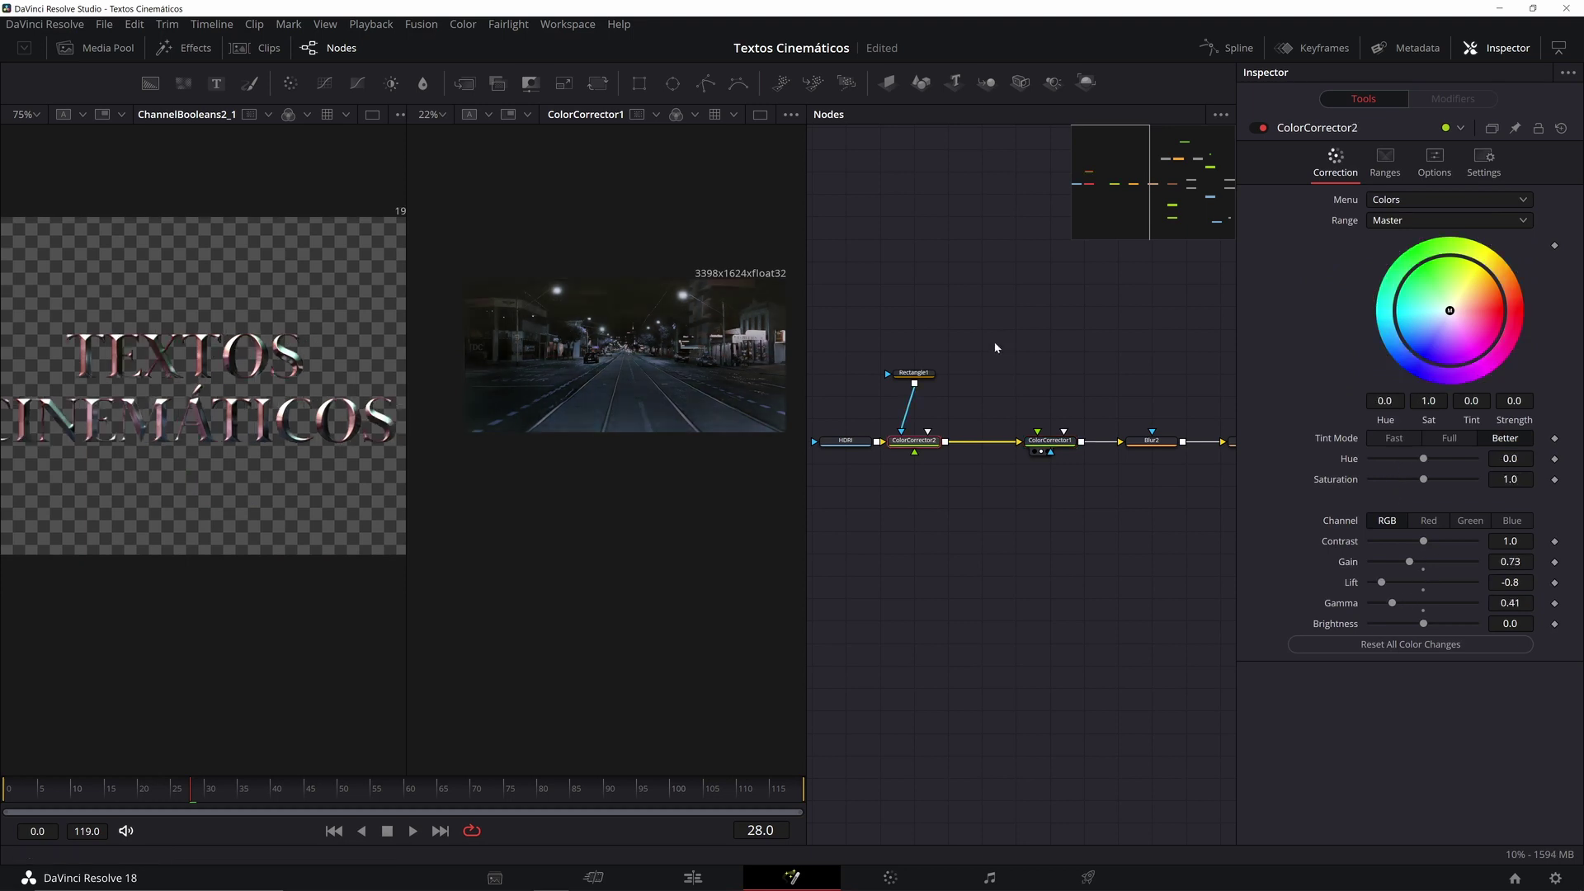
Step: Switch to a single viewer showing ChannelBooleans2_1 and inspect the updated reflections on the text
{"action": "left_click", "coordinate": [760, 115]}
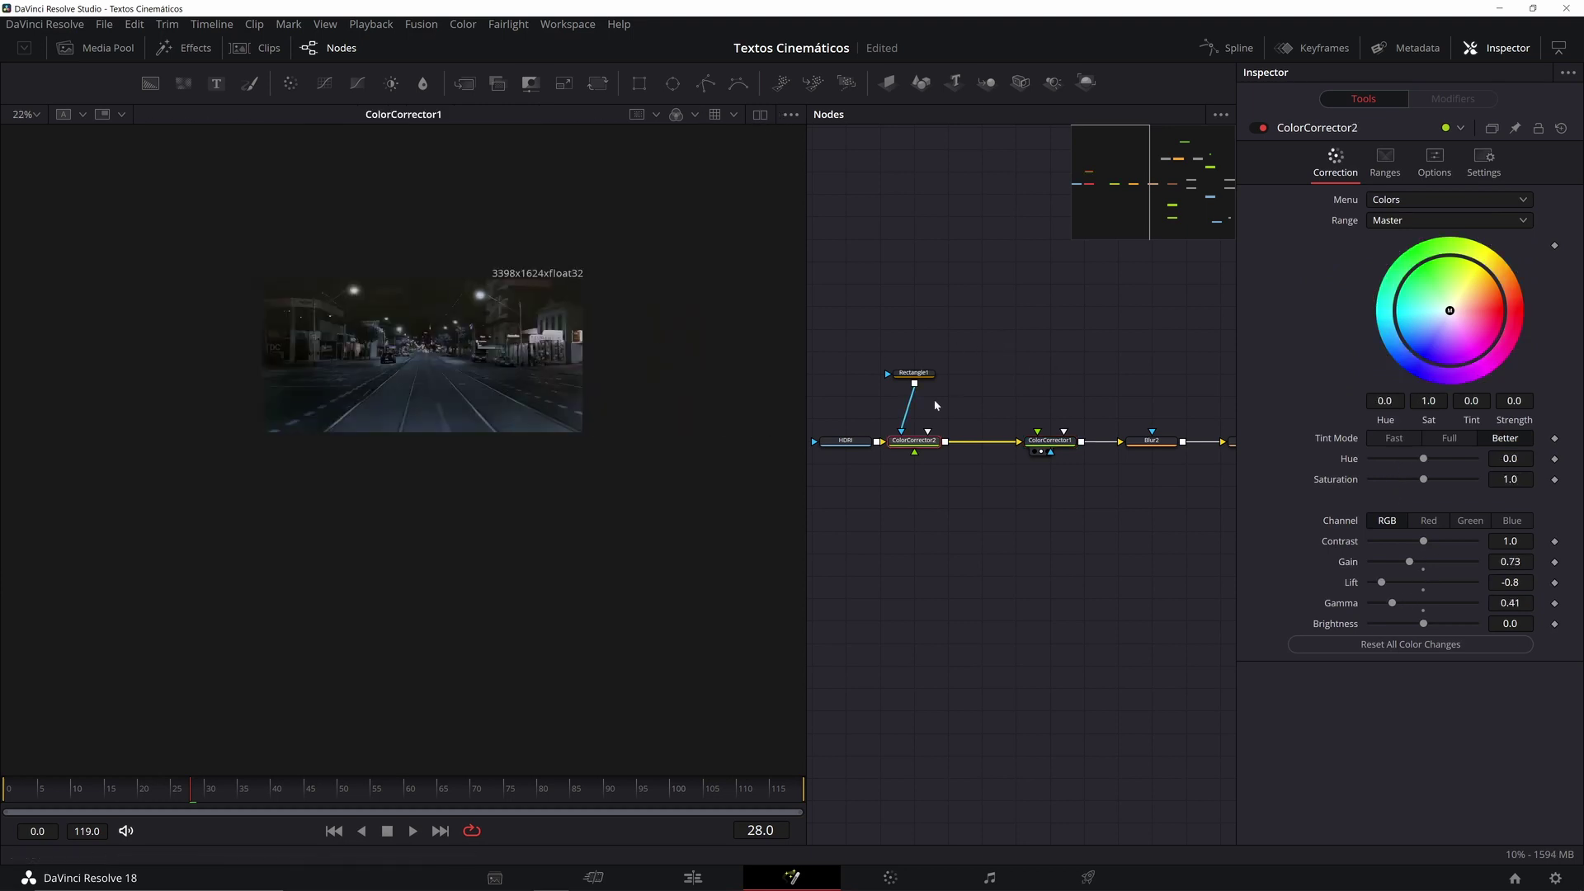
{"action": "left_click_drag", "start_coordinate": [1008, 406], "coordinate": [895, 414]}
{"action": "left_click_drag", "start_coordinate": [1224, 424], "coordinate": [886, 367]}
{"action": "left_click_drag", "start_coordinate": [1176, 428], "coordinate": [1171, 396]}
{"action": "left_click", "coordinate": [924, 514]}
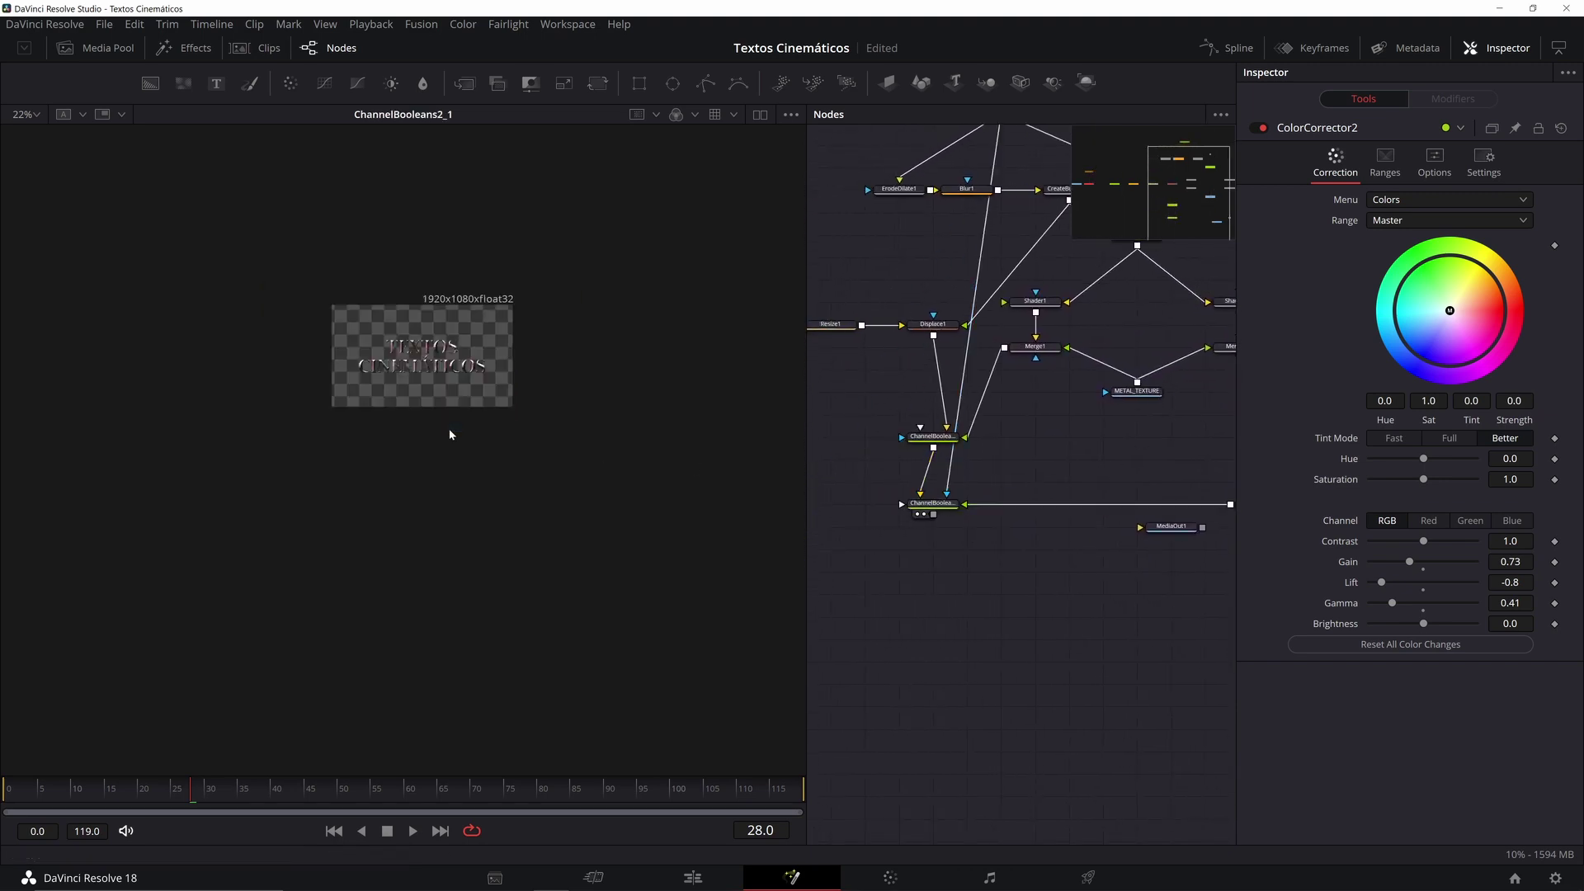
{"action": "scroll", "coordinate": [425, 350], "scroll_direction": "up", "scroll_amount": 8}
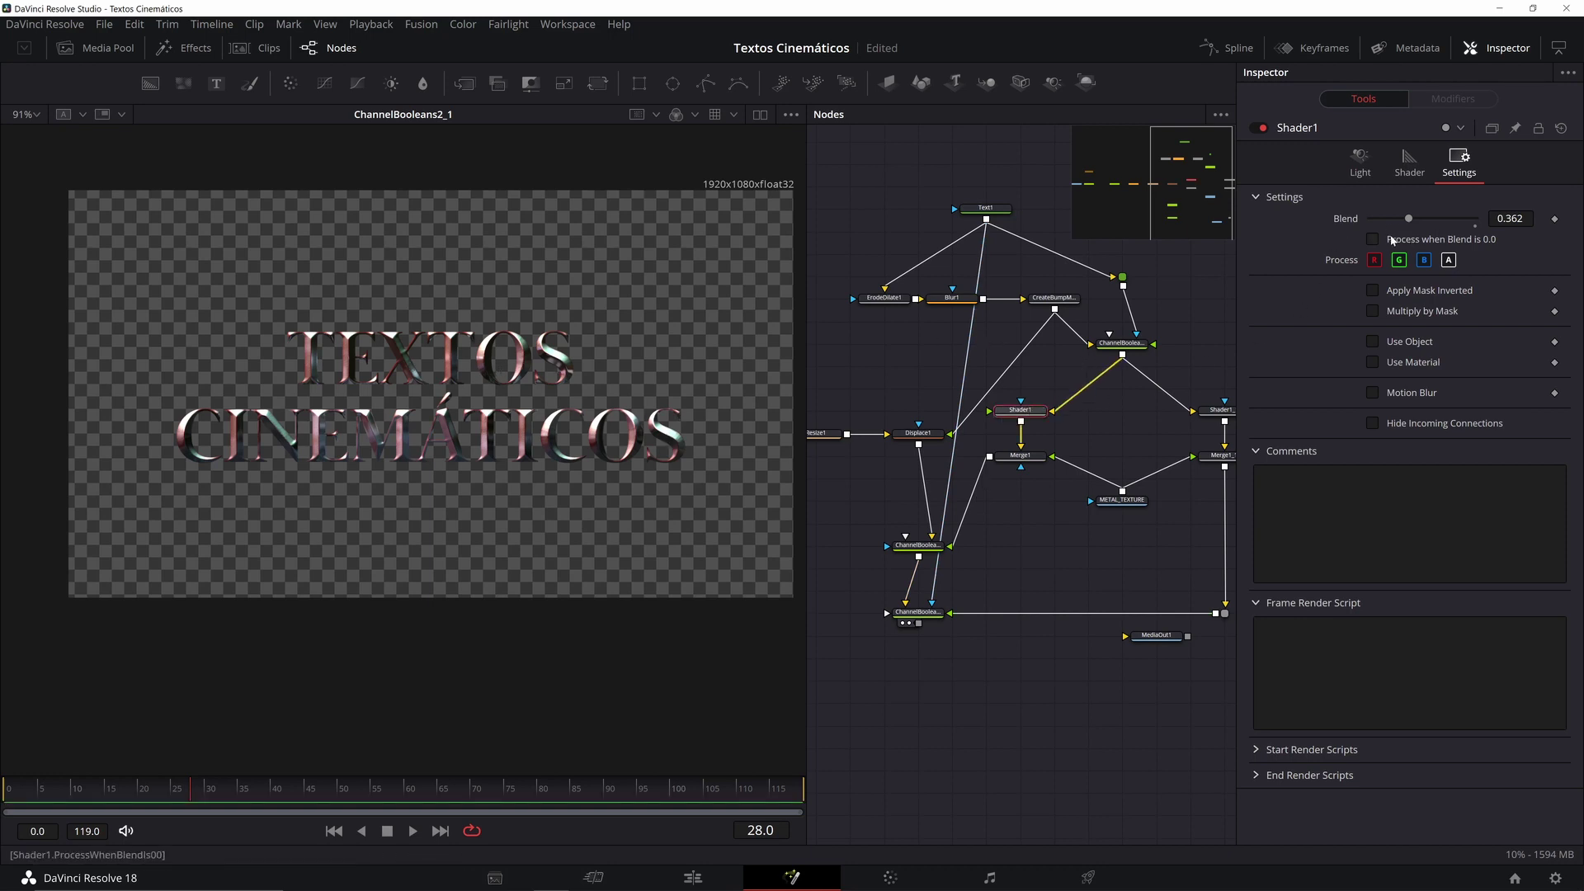
Step: Set Shader1's blend to 0.0 and Shader1_1's blend to 0.7, and save the project
{"action": "left_click_drag", "start_coordinate": [1408, 220], "coordinate": [1367, 221]}
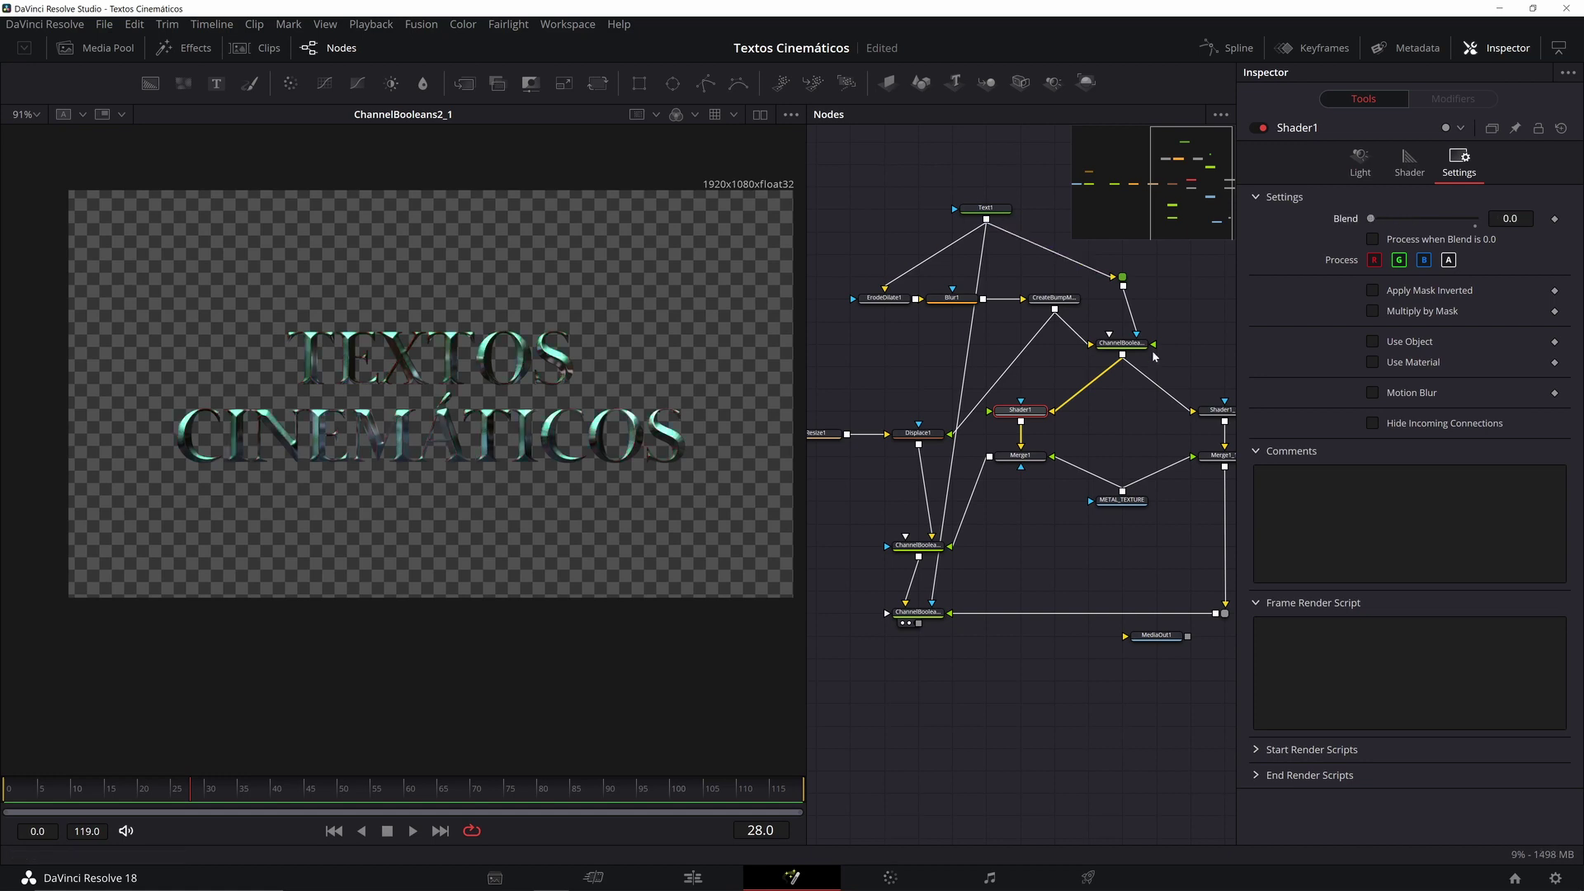
{"action": "left_click_drag", "start_coordinate": [1153, 354], "coordinate": [1095, 357]}
{"action": "left_click", "coordinate": [1176, 413]}
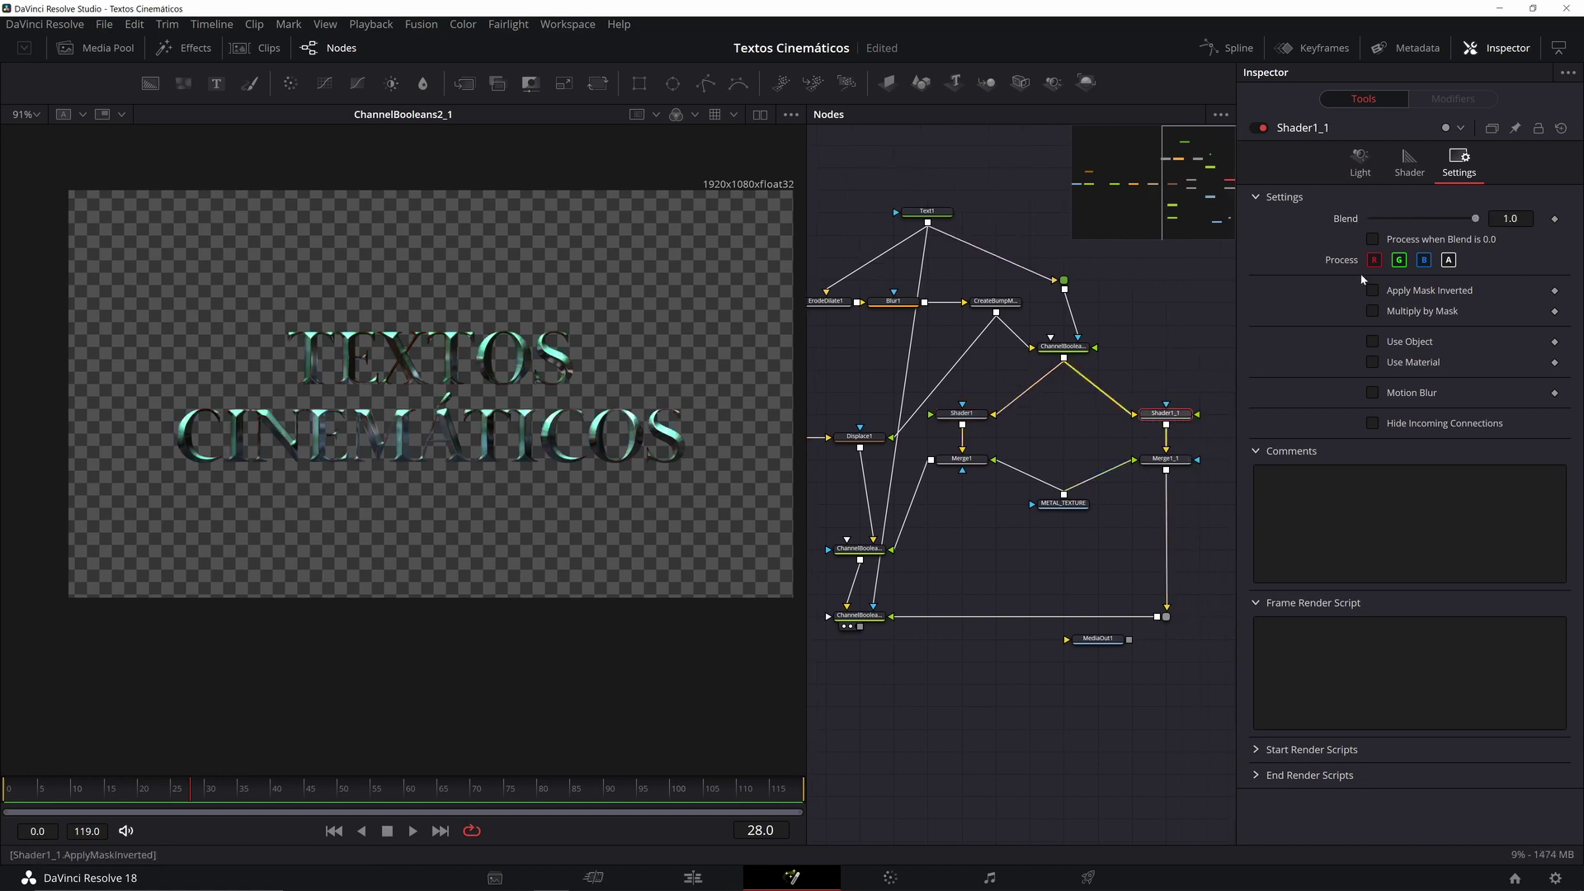
{"action": "left_click_drag", "start_coordinate": [1473, 218], "coordinate": [1443, 220]}
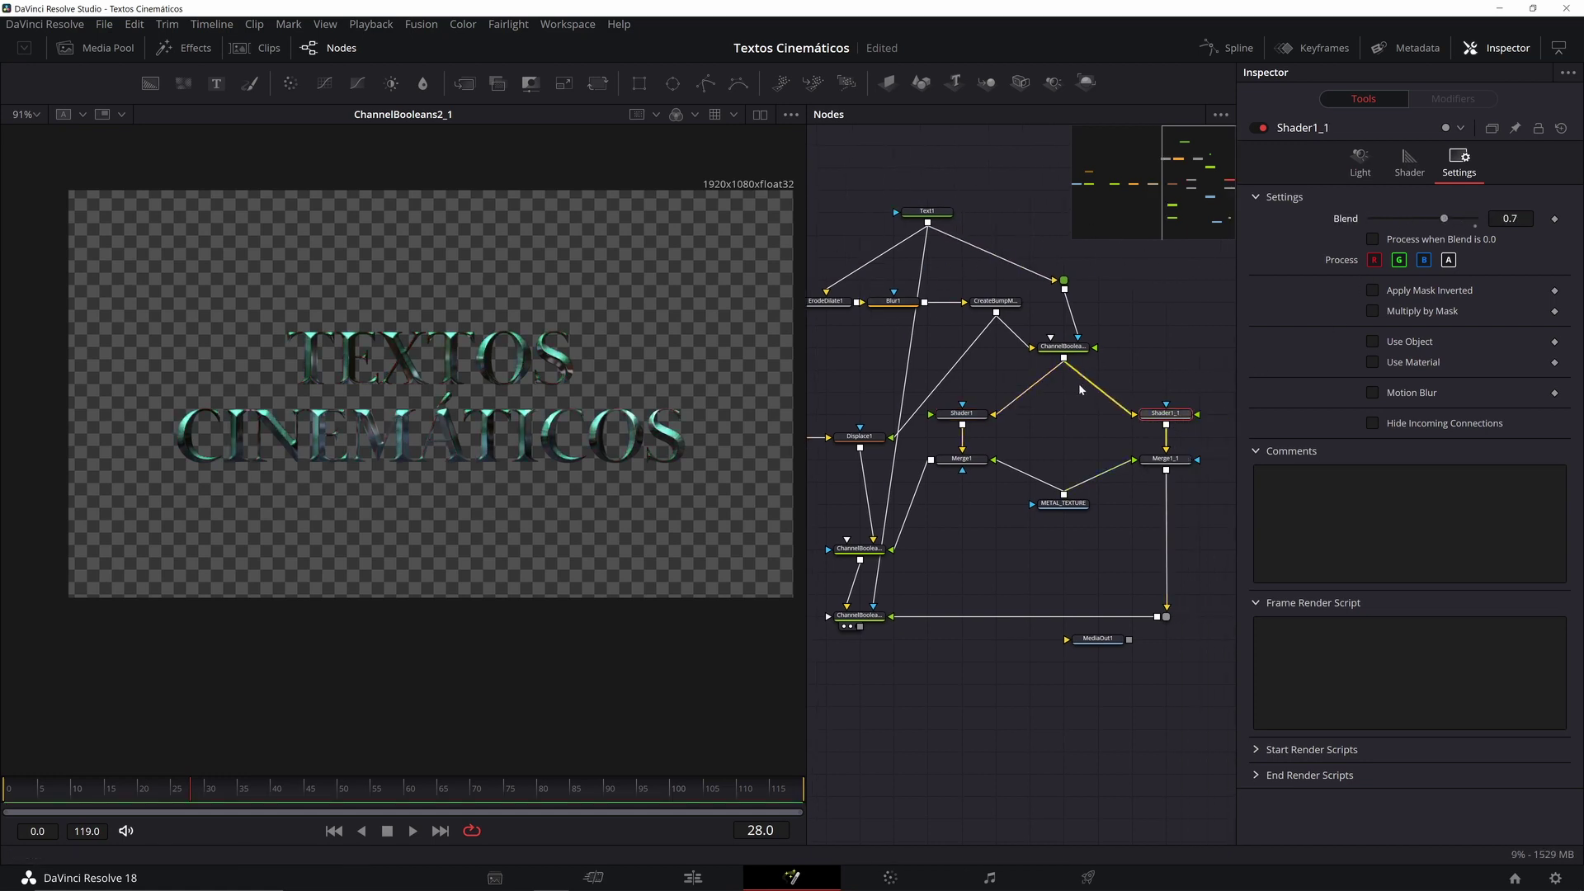
{"action": "scroll", "coordinate": [444, 419], "scroll_direction": "up", "scroll_amount": 2}
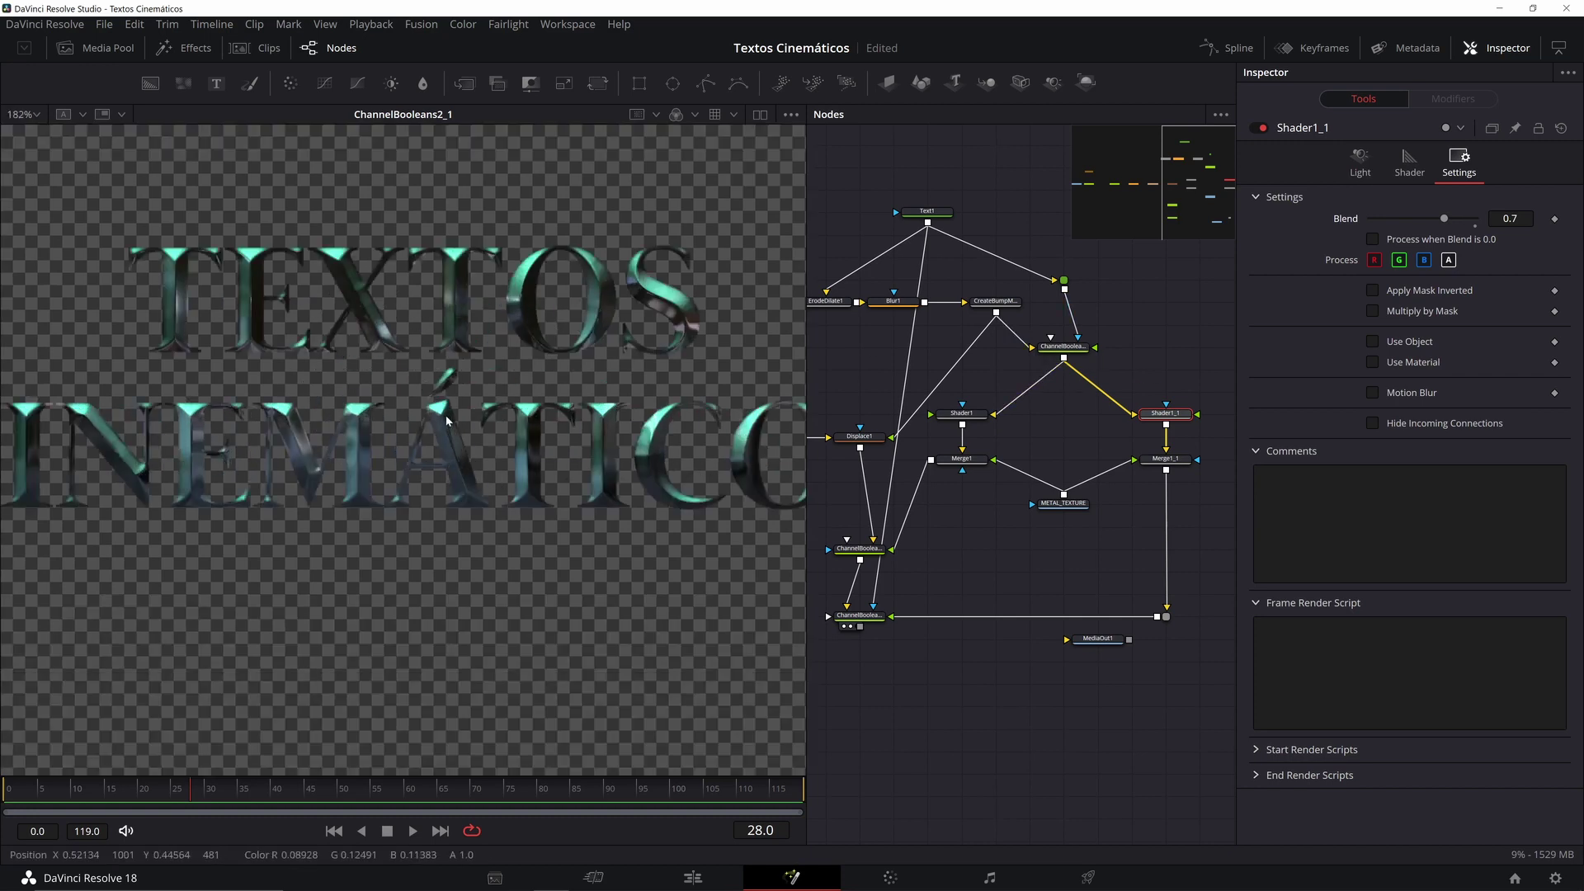
{"action": "scroll", "coordinate": [466, 410], "scroll_direction": "down", "scroll_amount": 3}
{"action": "scroll", "coordinate": [468, 411], "scroll_direction": "up", "scroll_amount": 1}
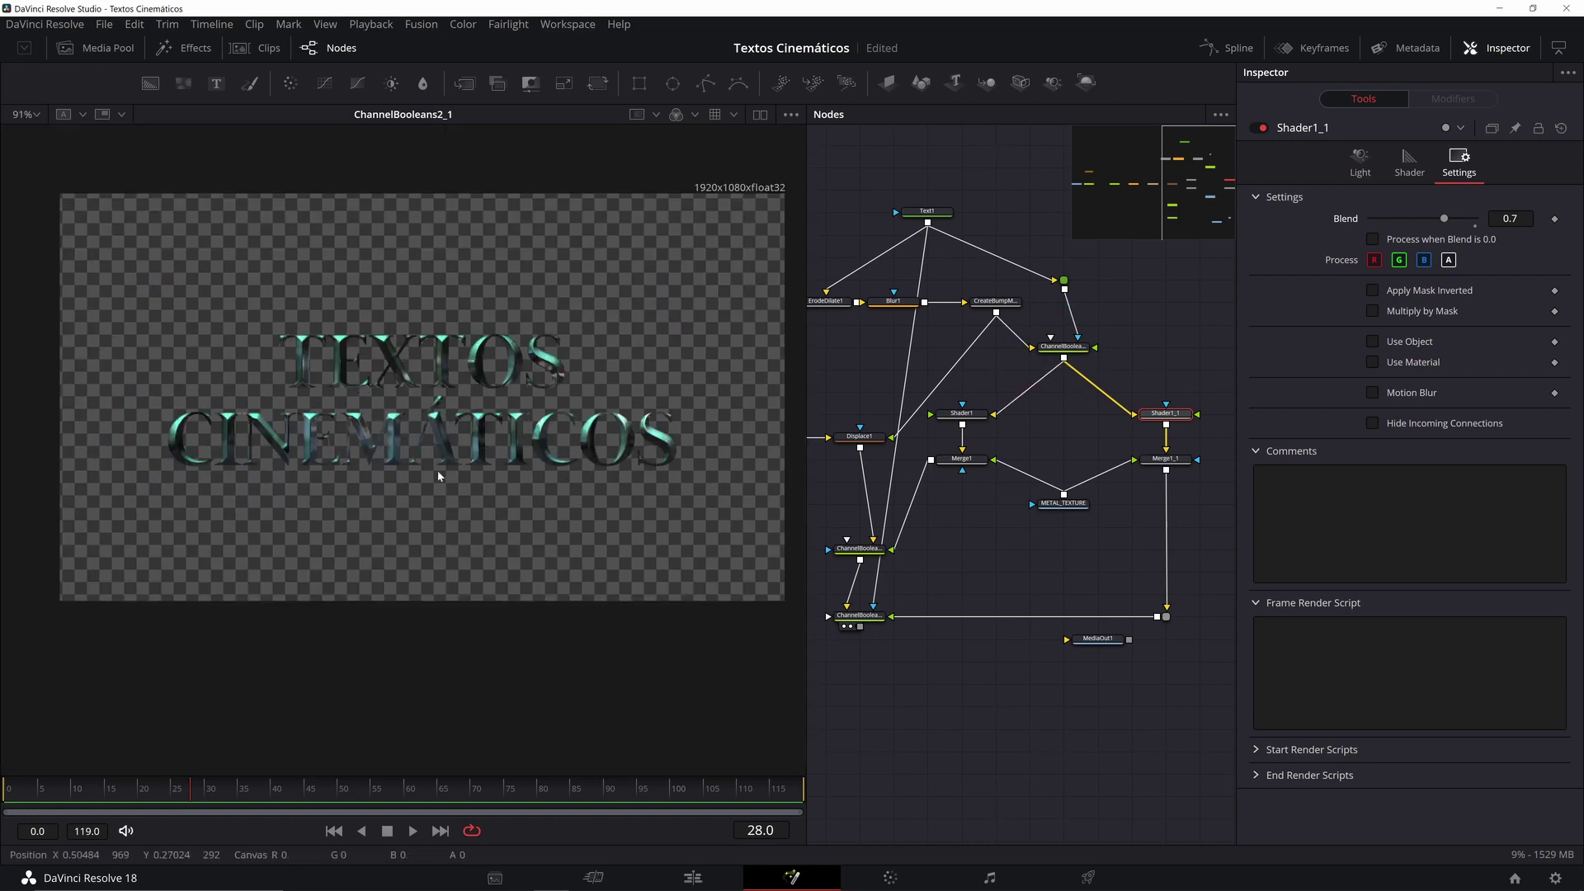
{"action": "key", "text": "ctrl+s"}
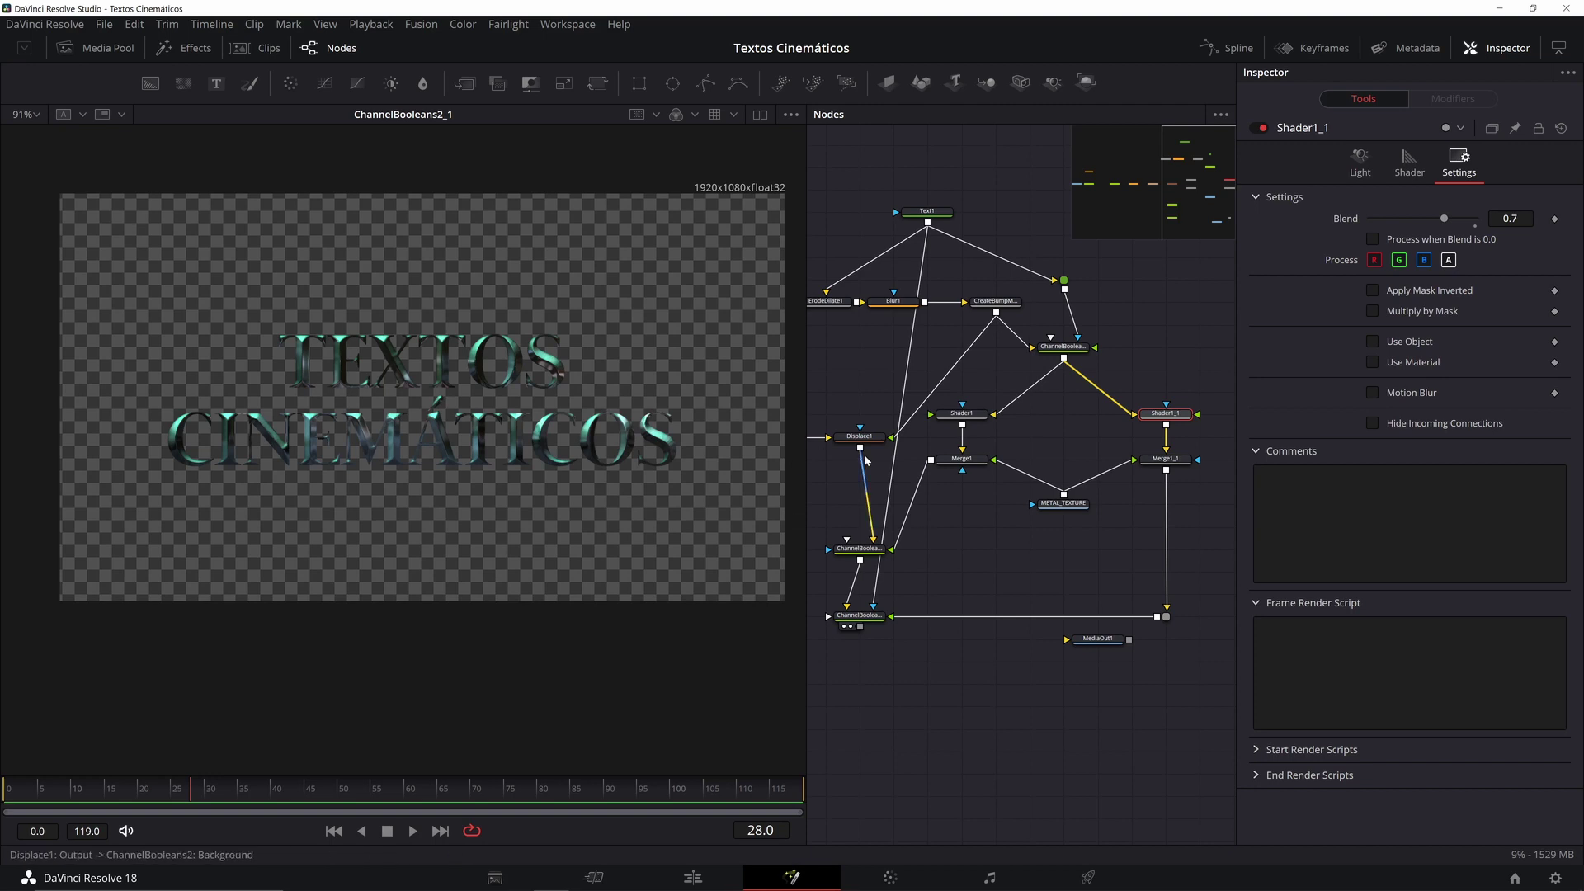
Step: Preview the text on a plain black background by hiding the viewer's checkerboard, and bring the checkerboard back
{"action": "right_click", "coordinate": [287, 316]}
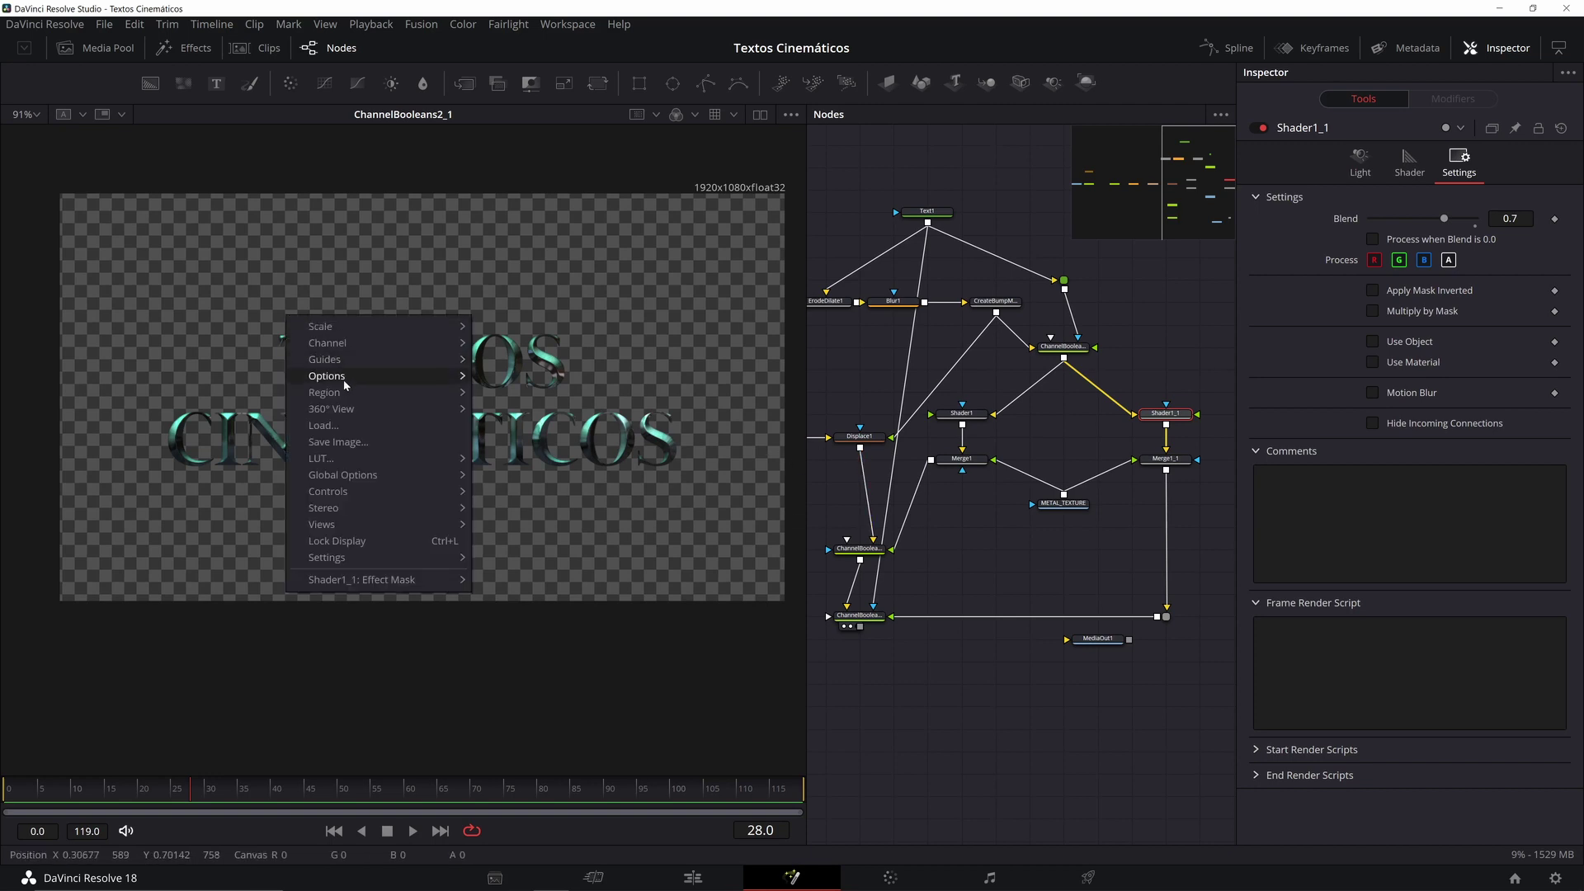
{"action": "mouse_move", "coordinate": [347, 375]}
{"action": "left_click", "coordinate": [548, 378]}
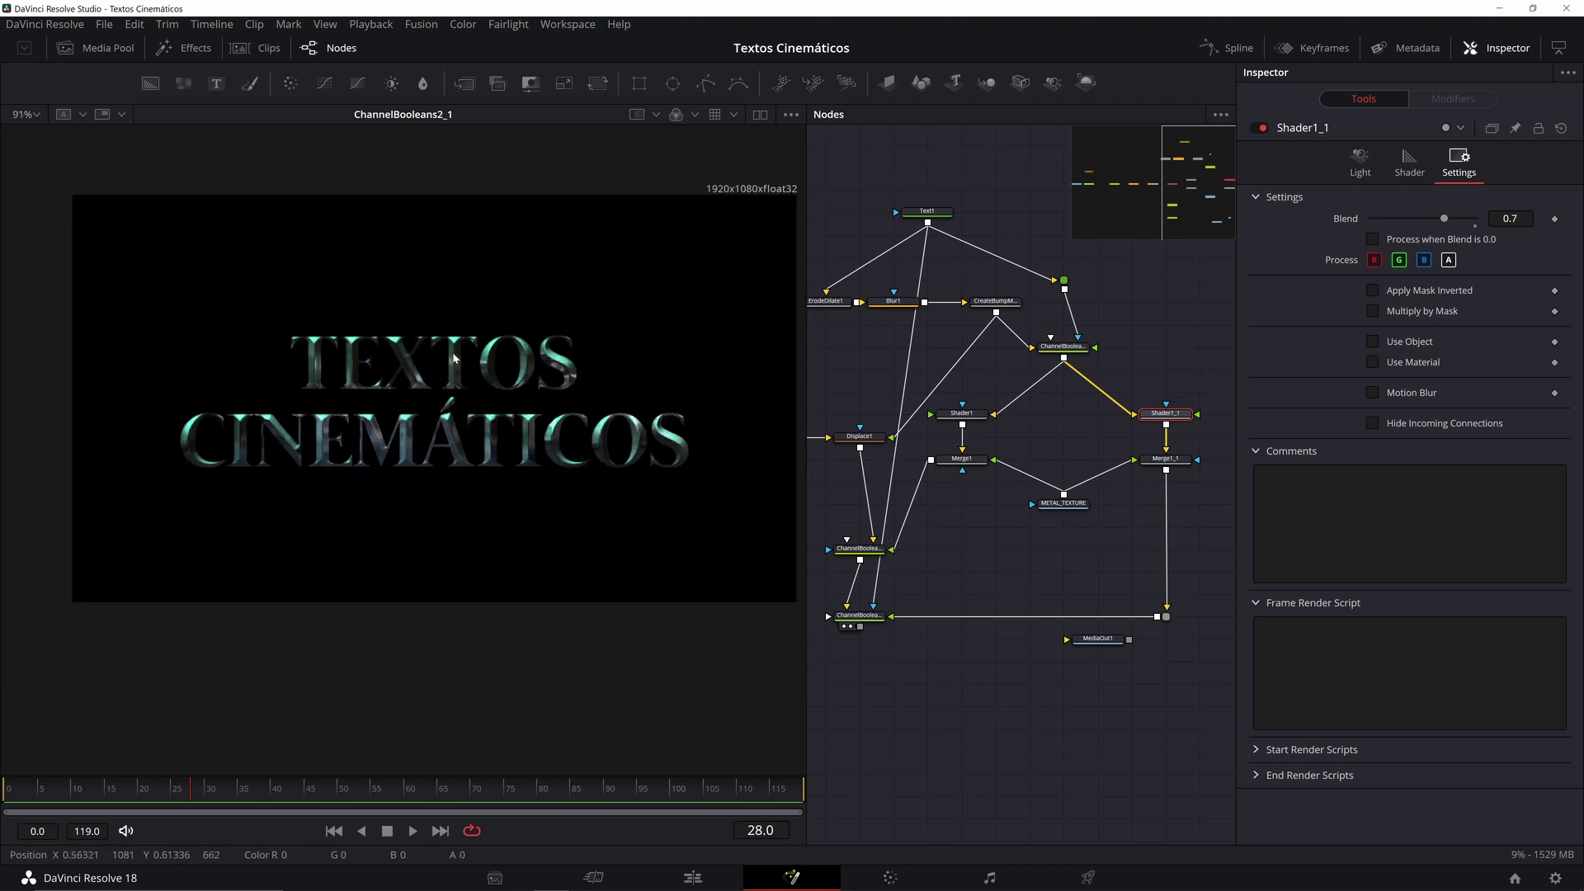
{"action": "right_click", "coordinate": [528, 355]}
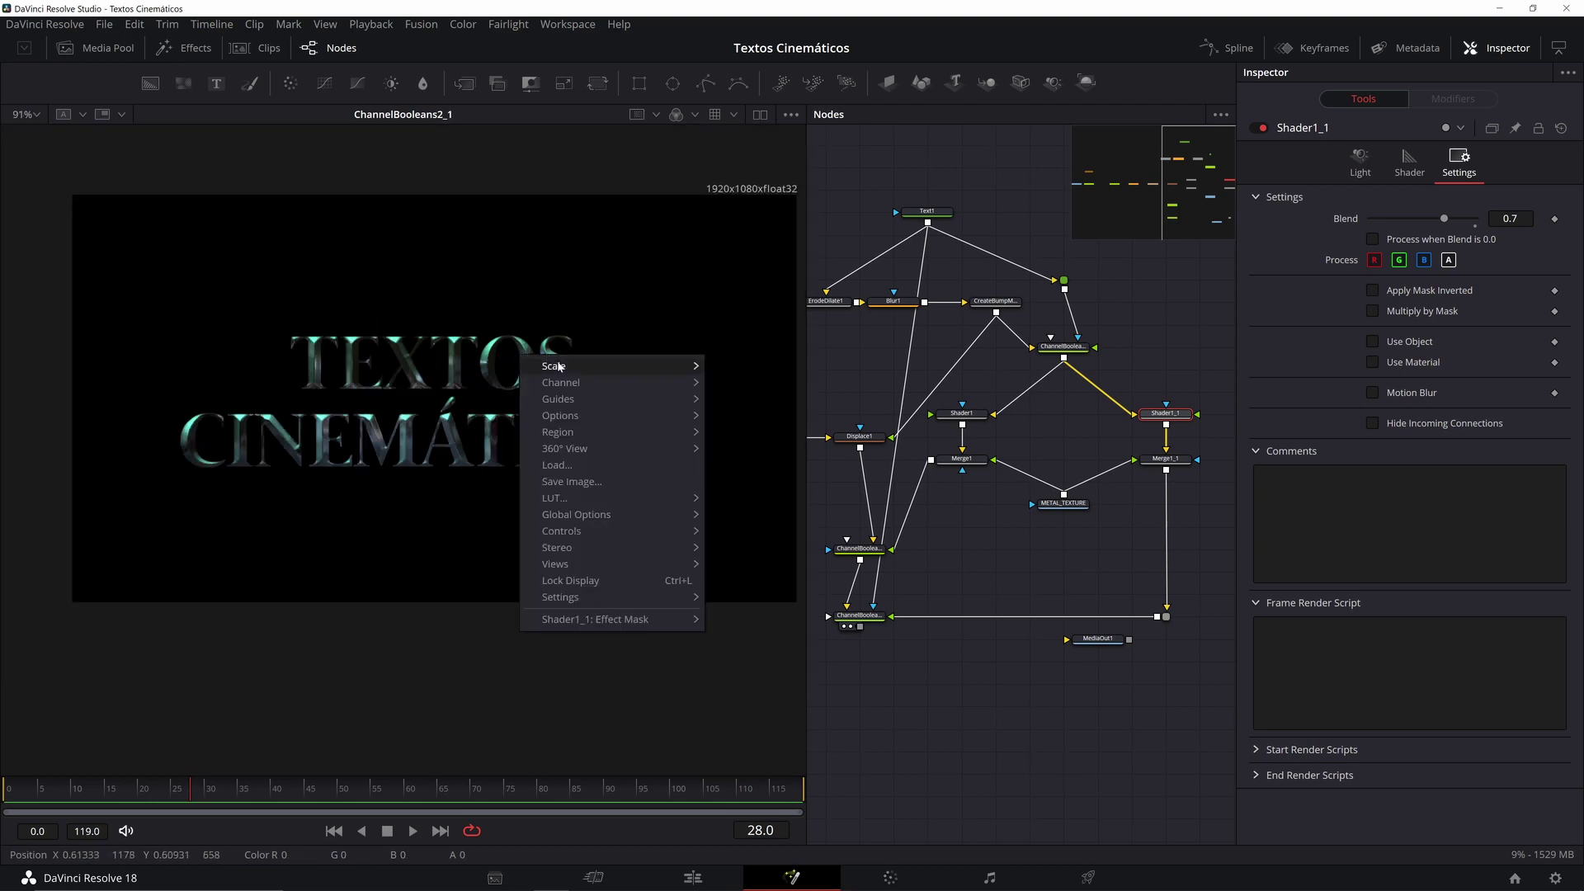
{"action": "mouse_move", "coordinate": [558, 366]}
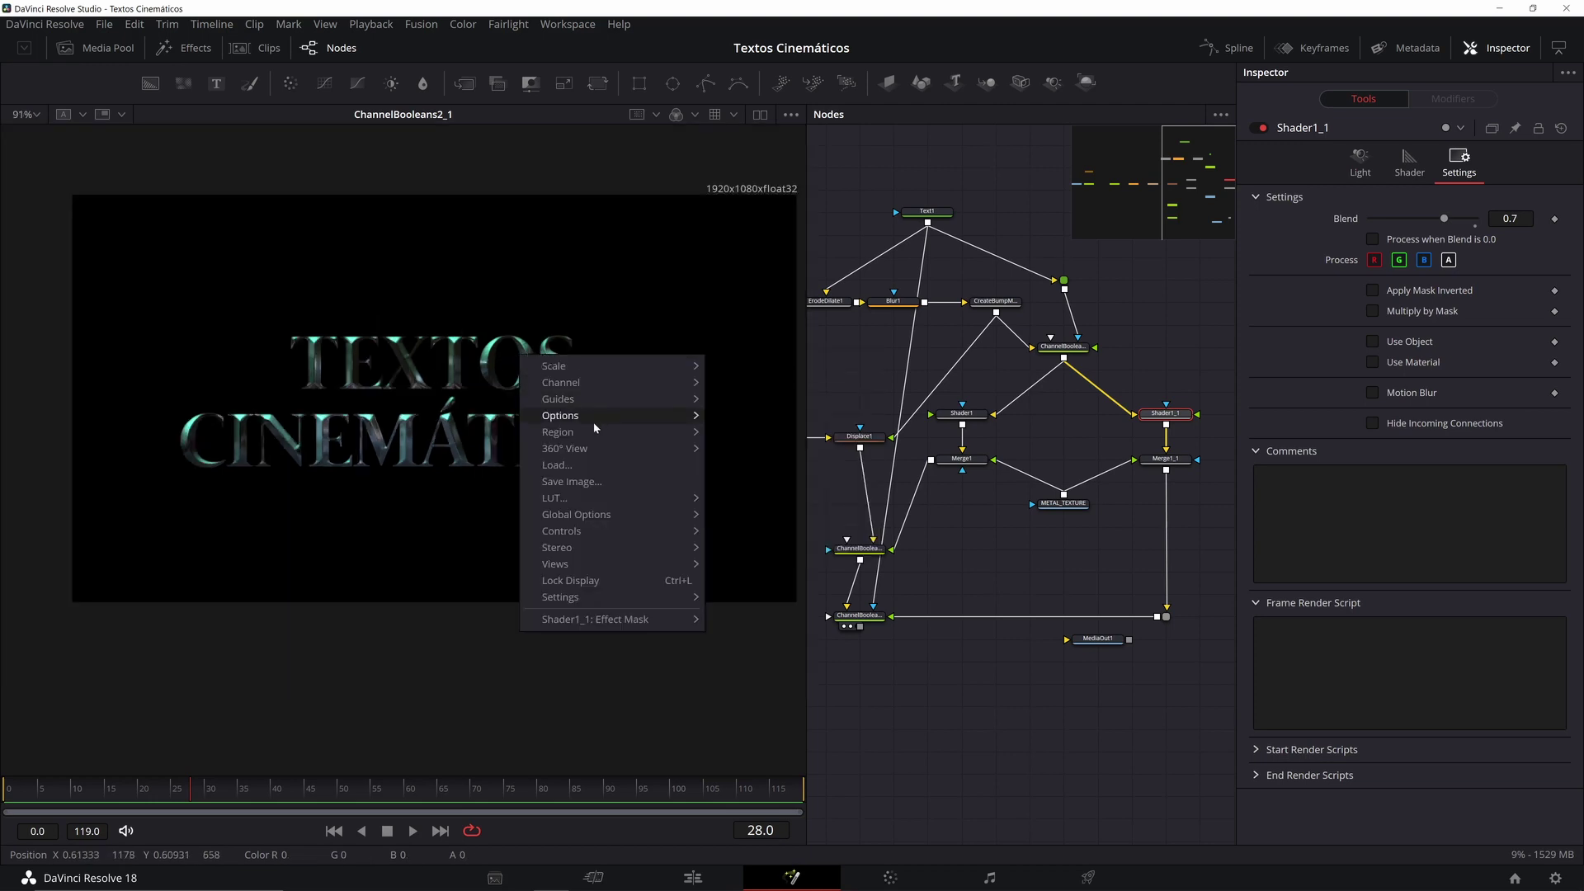
{"action": "mouse_move", "coordinate": [586, 414]}
{"action": "left_click", "coordinate": [768, 416]}
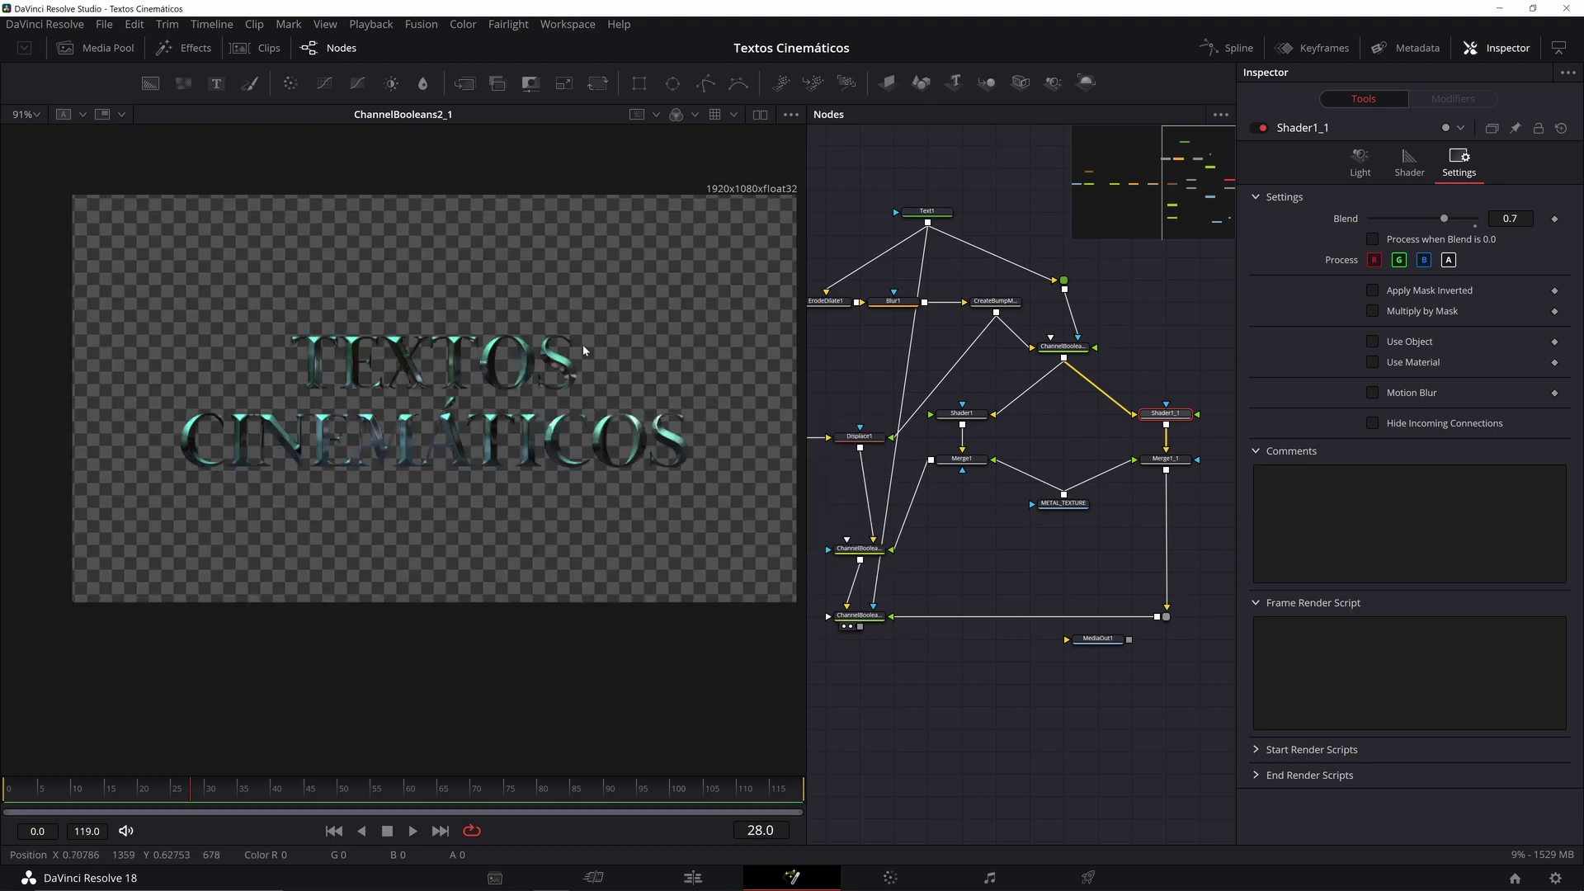
Step: Bring Shader1's blend back up, set Shader1_1's blend to 0.591 and inspect the text's reflections
{"action": "left_click_drag", "start_coordinate": [583, 346], "coordinate": [573, 345]}
{"action": "left_click_drag", "start_coordinate": [983, 418], "coordinate": [1016, 350]}
{"action": "left_click", "coordinate": [1000, 348]}
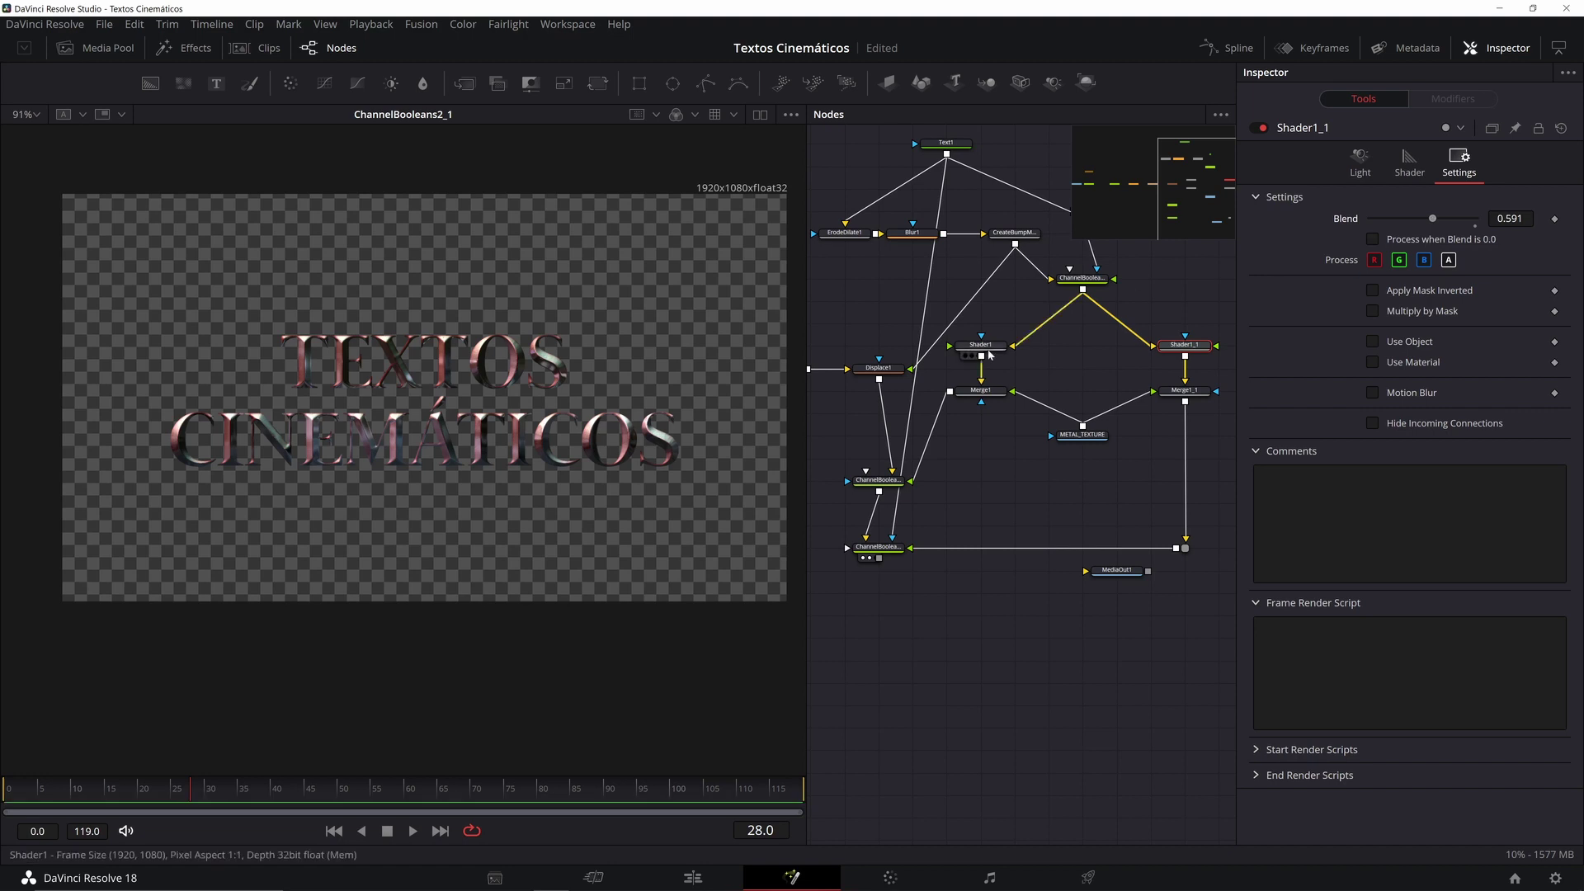
{"action": "left_click_drag", "start_coordinate": [1045, 493], "coordinate": [1080, 474]}
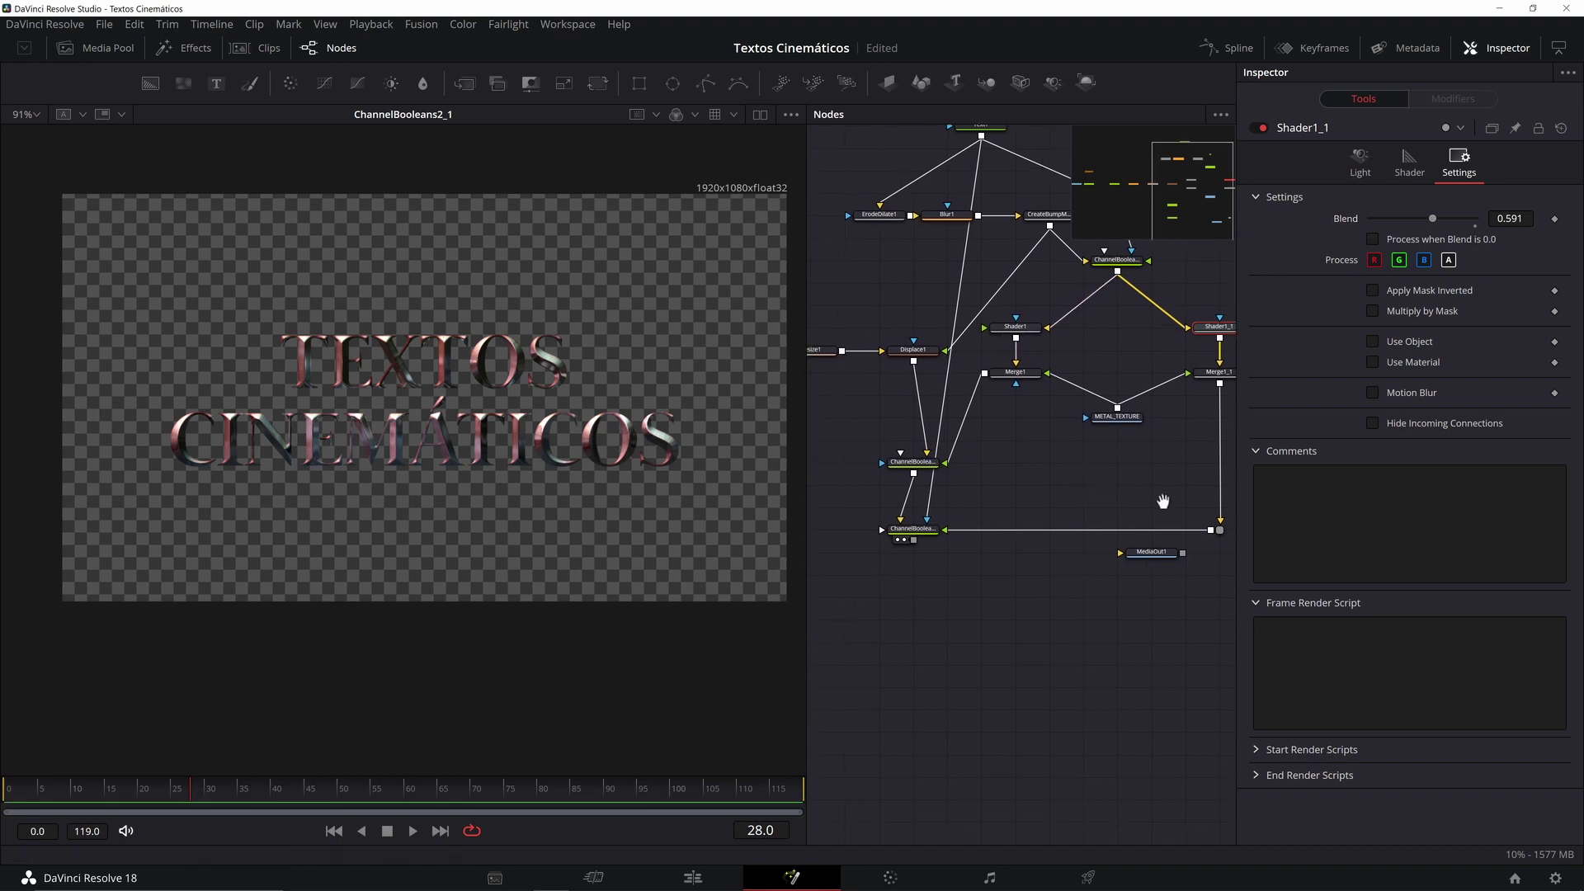
{"action": "left_click_drag", "start_coordinate": [1164, 502], "coordinate": [1183, 455]}
{"action": "left_click_drag", "start_coordinate": [1078, 429], "coordinate": [1089, 464]}
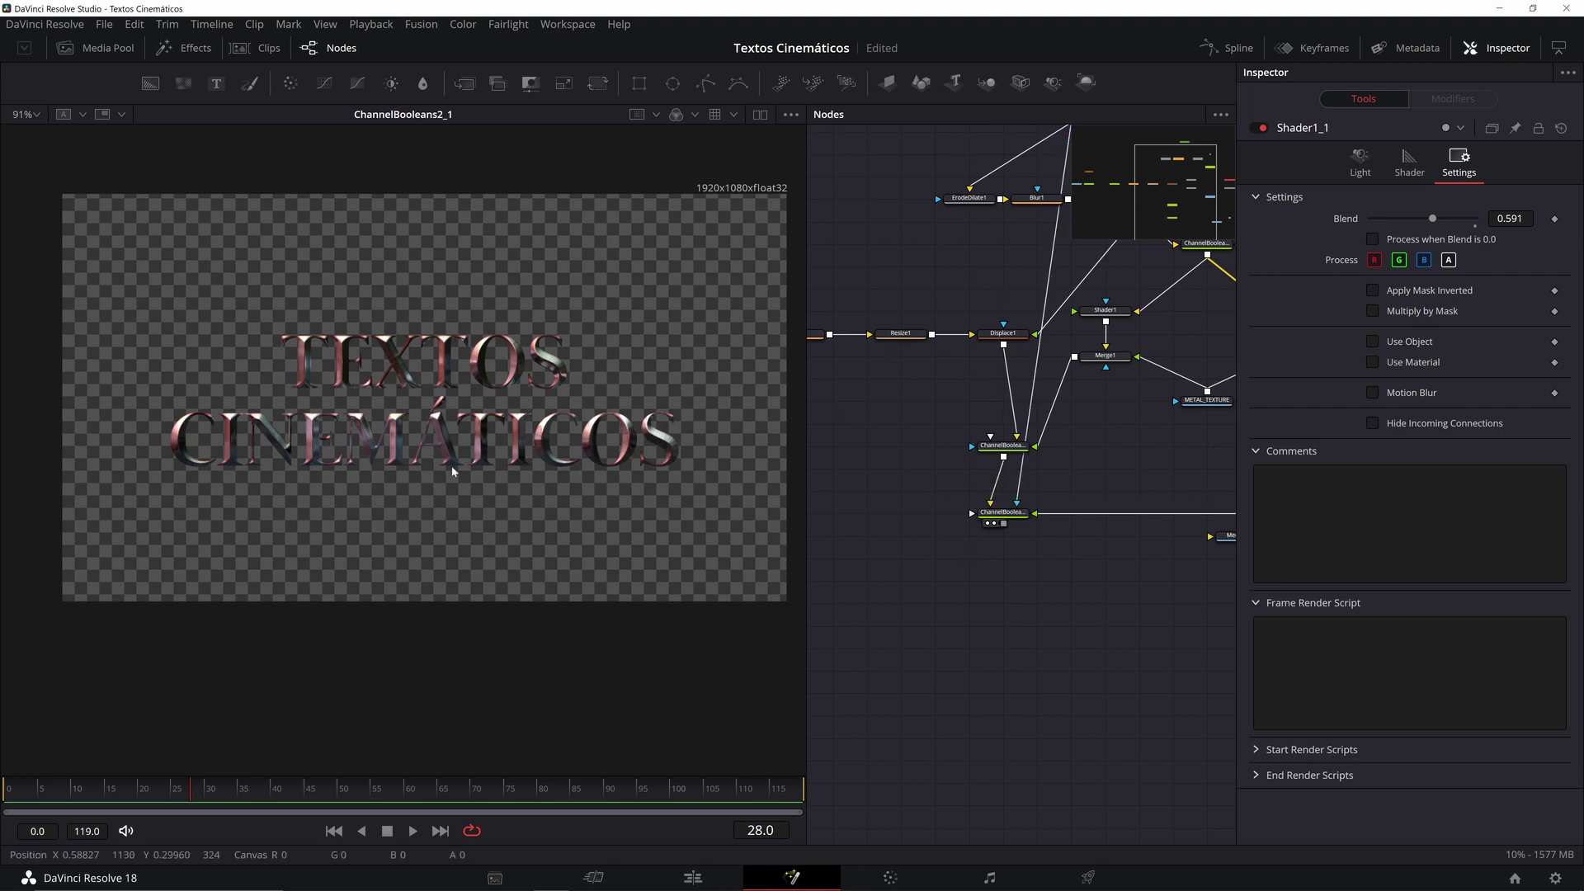
{"action": "scroll", "coordinate": [400, 401], "scroll_direction": "up", "scroll_amount": 4}
{"action": "scroll", "coordinate": [407, 395], "scroll_direction": "down", "scroll_amount": 4}
Step: Add the particulas.mov clip from the media pool to the node graph below the text nodes and show it in the viewer
{"action": "left_click_drag", "start_coordinate": [1204, 480], "coordinate": [1072, 425]}
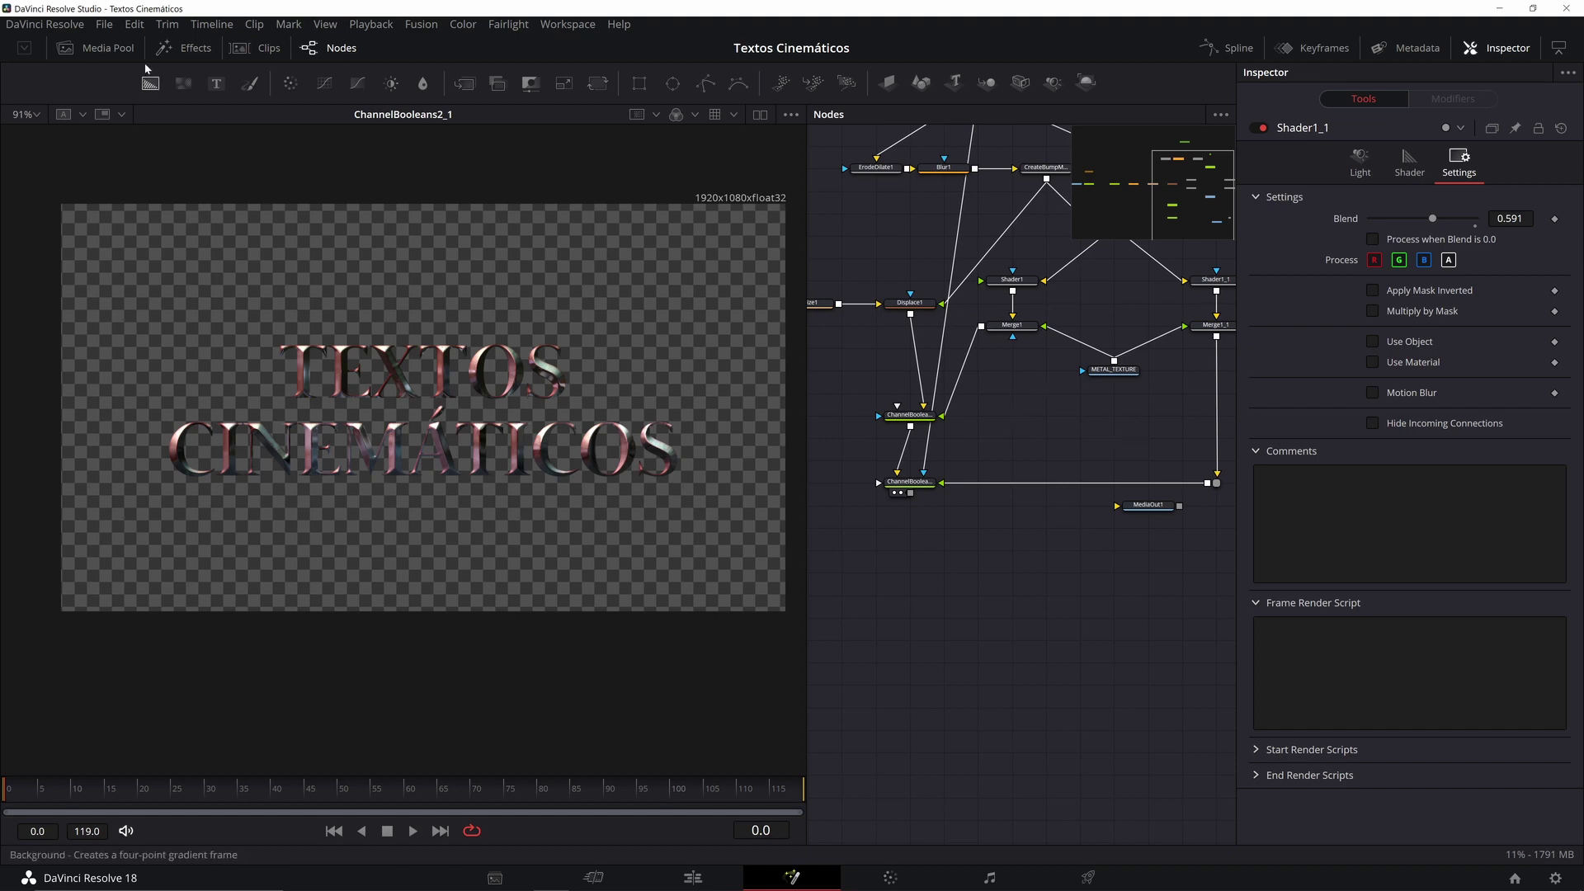
{"action": "left_click", "coordinate": [103, 48]}
{"action": "left_click_drag", "start_coordinate": [388, 683], "coordinate": [965, 575]}
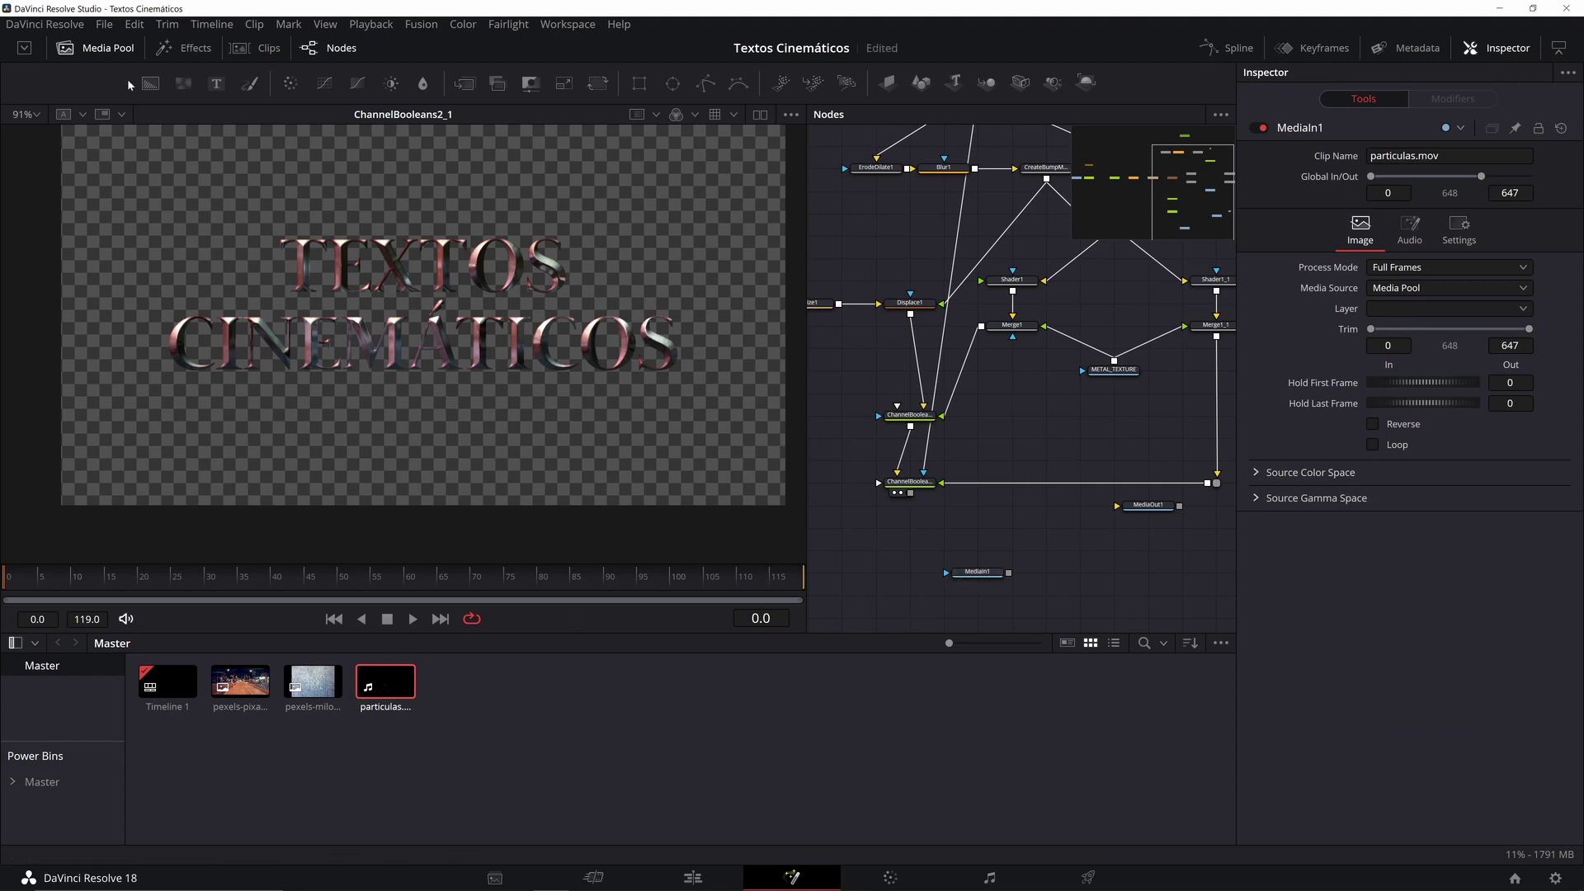
{"action": "left_click", "coordinate": [107, 48]}
{"action": "left_click_drag", "start_coordinate": [975, 573], "coordinate": [387, 354]}
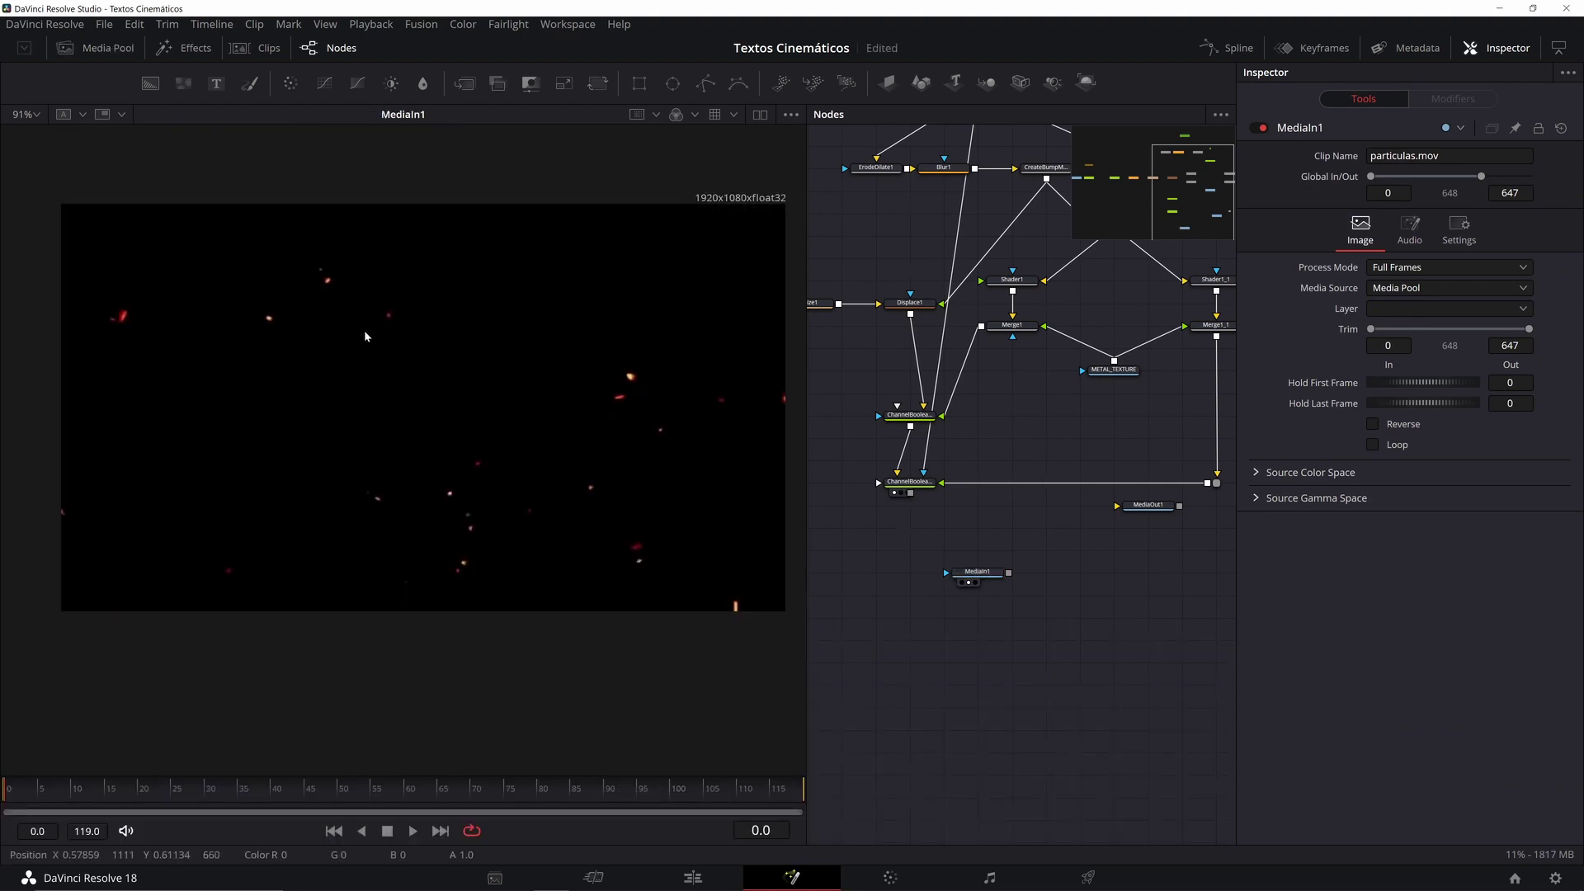
Step: Scrub and play the particulas.mov clip from the start to review its glowing particles
{"action": "left_click_drag", "start_coordinate": [290, 787], "coordinate": [3, 765]}
{"action": "key", "text": "space"}
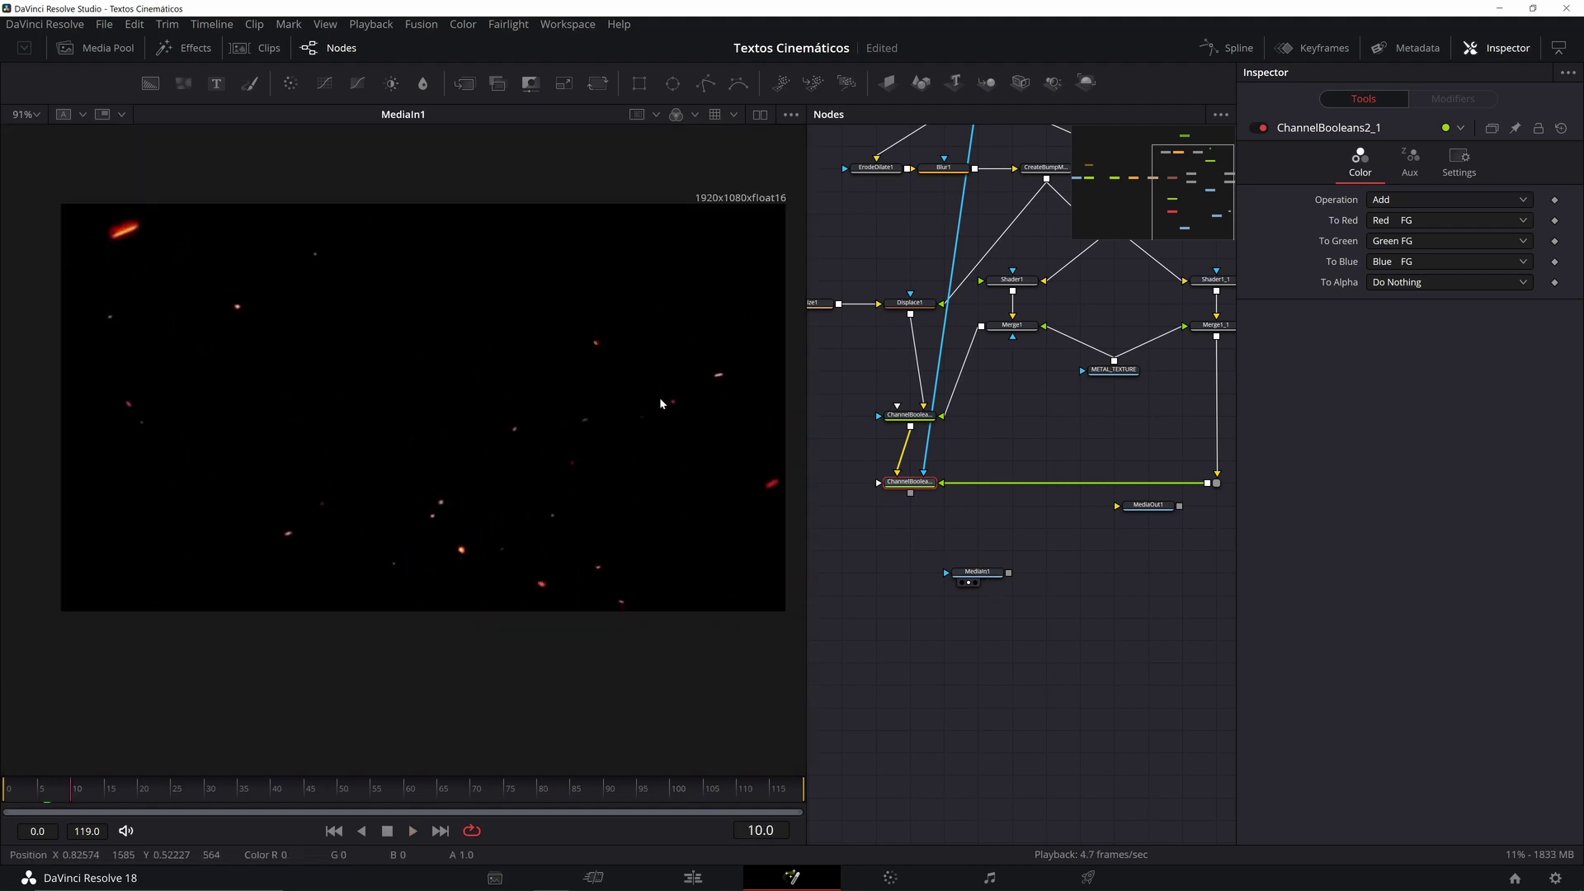
{"action": "scroll", "coordinate": [688, 410], "scroll_direction": "down", "scroll_amount": 2}
{"action": "scroll", "coordinate": [577, 402], "scroll_direction": "up", "scroll_amount": 2}
{"action": "left_click_drag", "start_coordinate": [557, 392], "coordinate": [507, 385]}
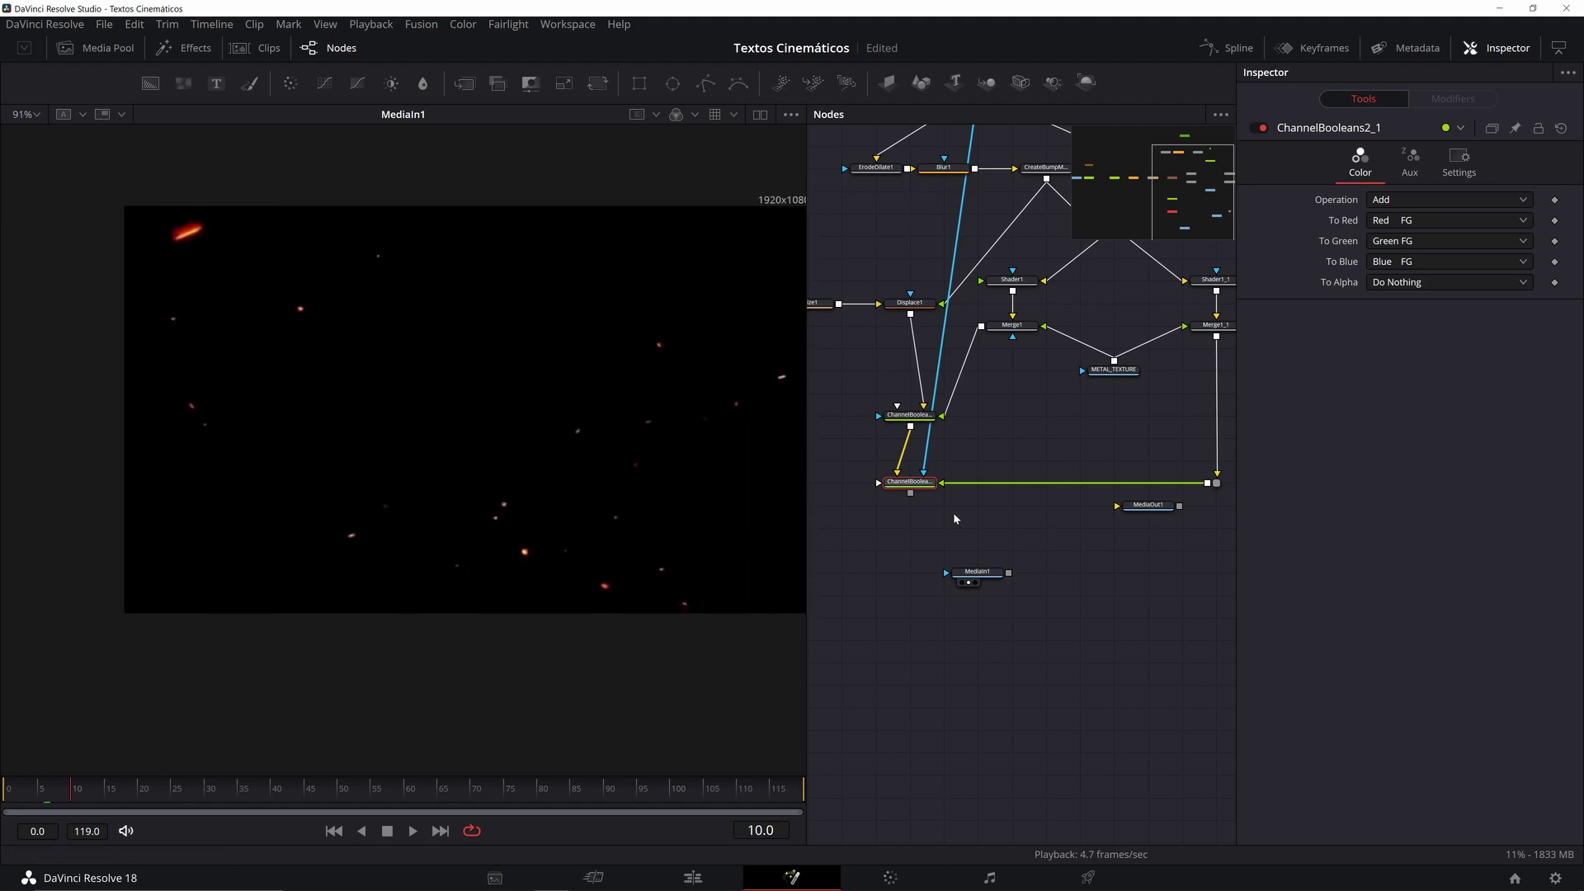
Step: Show ChannelBooleans2_1 in the viewer again and bring the particle clip's node into view beside it
{"action": "left_click", "coordinate": [990, 582]}
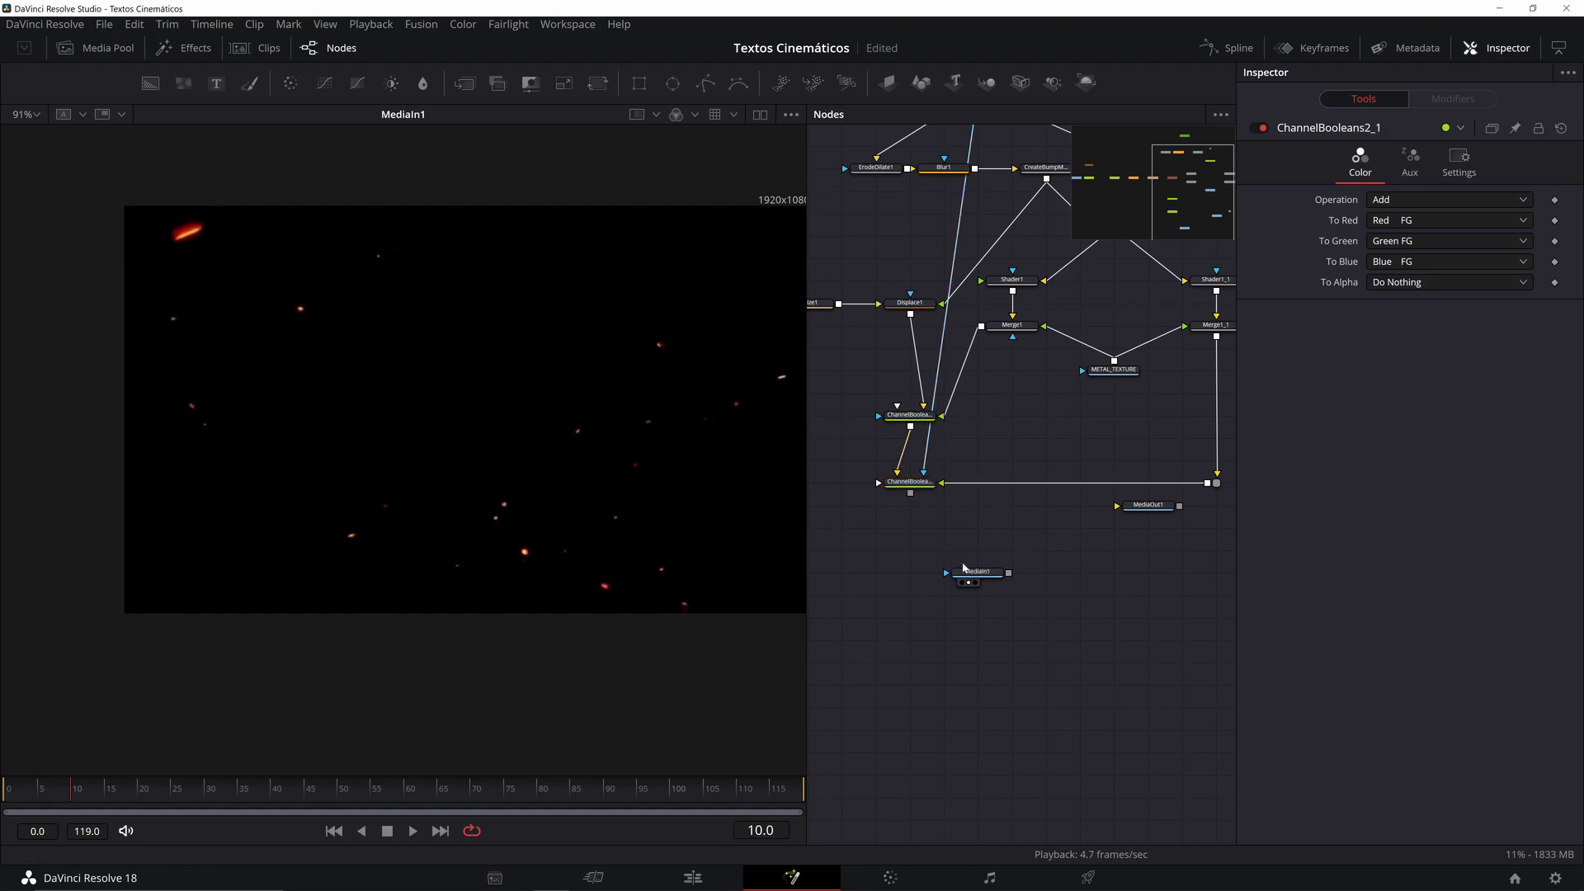
{"action": "left_click", "coordinate": [982, 574]}
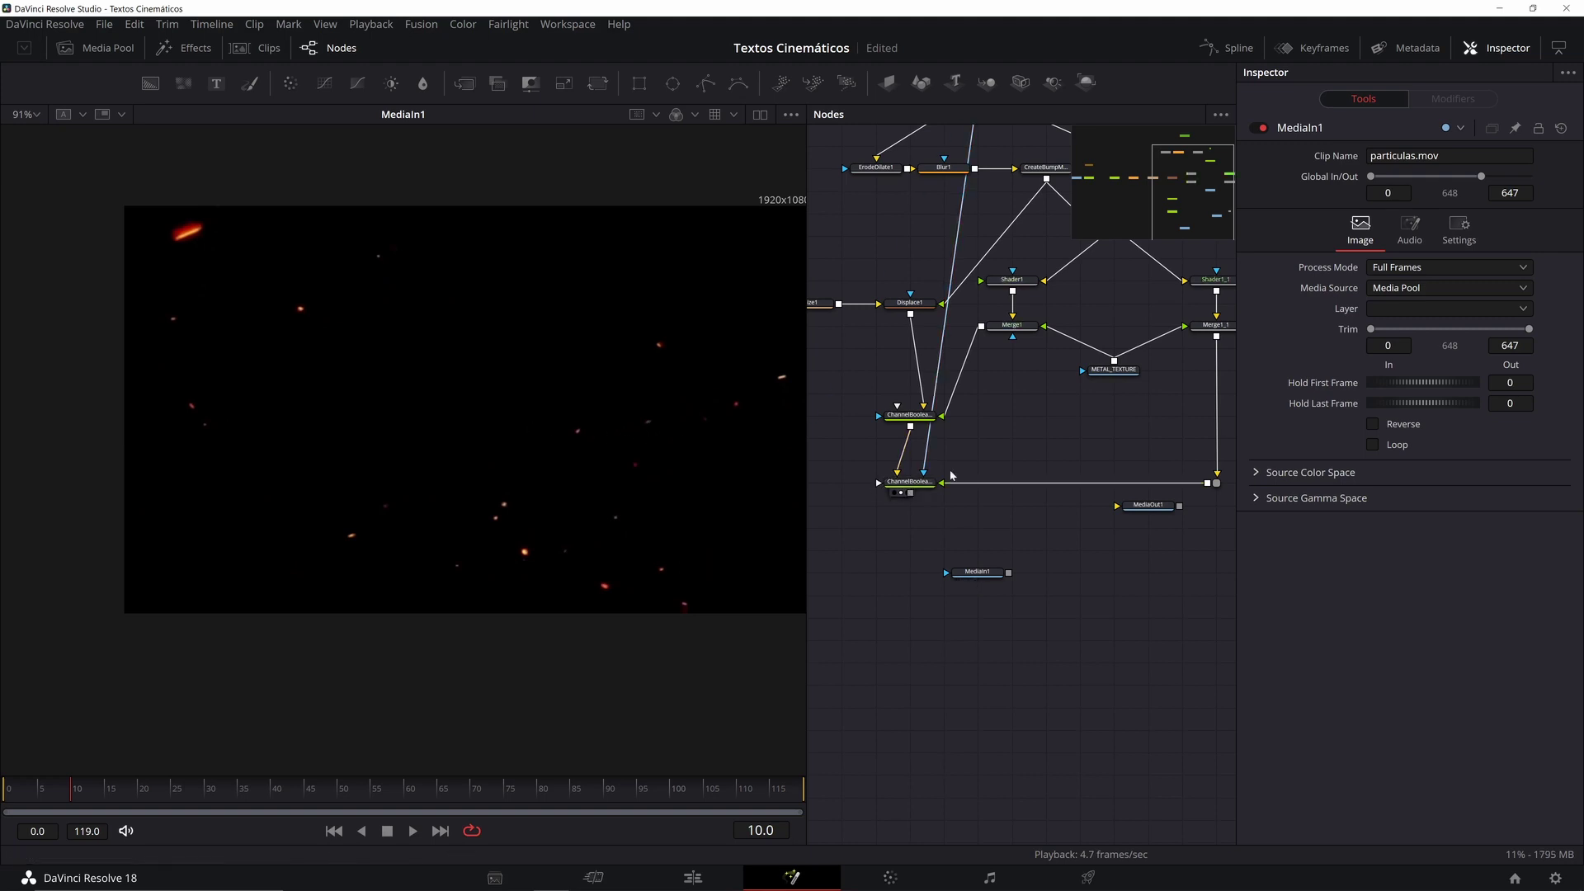
{"action": "left_click_drag", "start_coordinate": [1005, 534], "coordinate": [1053, 492]}
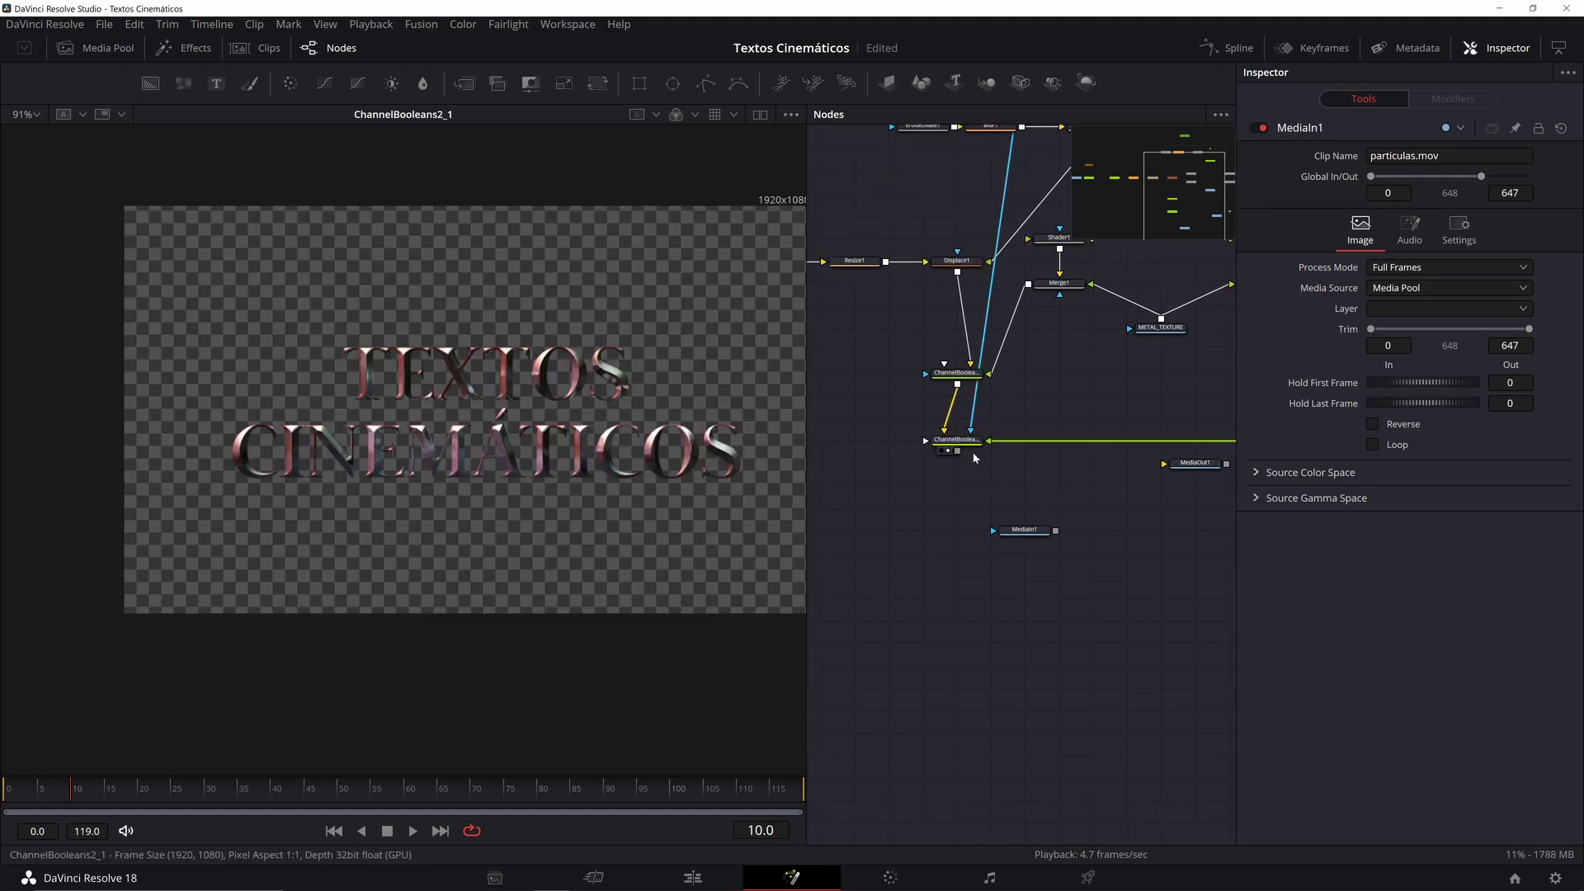
{"action": "scroll", "coordinate": [1030, 468], "scroll_direction": "down", "scroll_amount": 2}
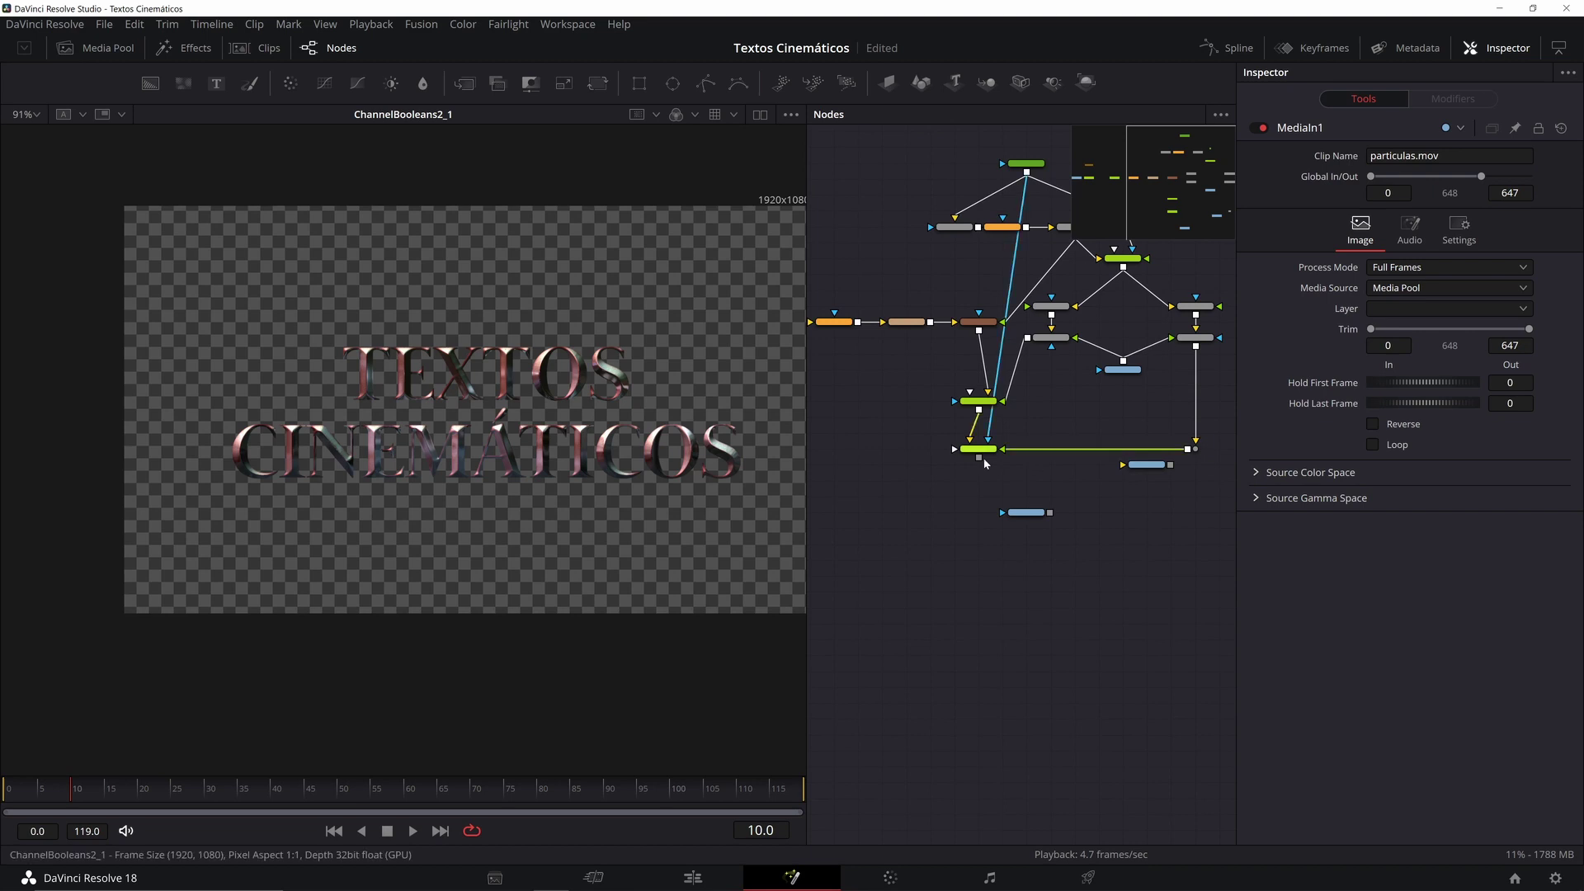
Step: Move ChannelBooleans2_1 and the particulas.mov node farther down the graph, clear of the other nodes
{"action": "left_click_drag", "start_coordinate": [983, 449], "coordinate": [981, 606]}
{"action": "left_click_drag", "start_coordinate": [1023, 514], "coordinate": [1007, 735]}
{"action": "scroll", "coordinate": [1012, 658], "scroll_direction": "up", "scroll_amount": 2}
{"action": "left_click_drag", "start_coordinate": [1011, 635], "coordinate": [1021, 569]}
{"action": "scroll", "coordinate": [1018, 407], "scroll_direction": "down", "scroll_amount": 2}
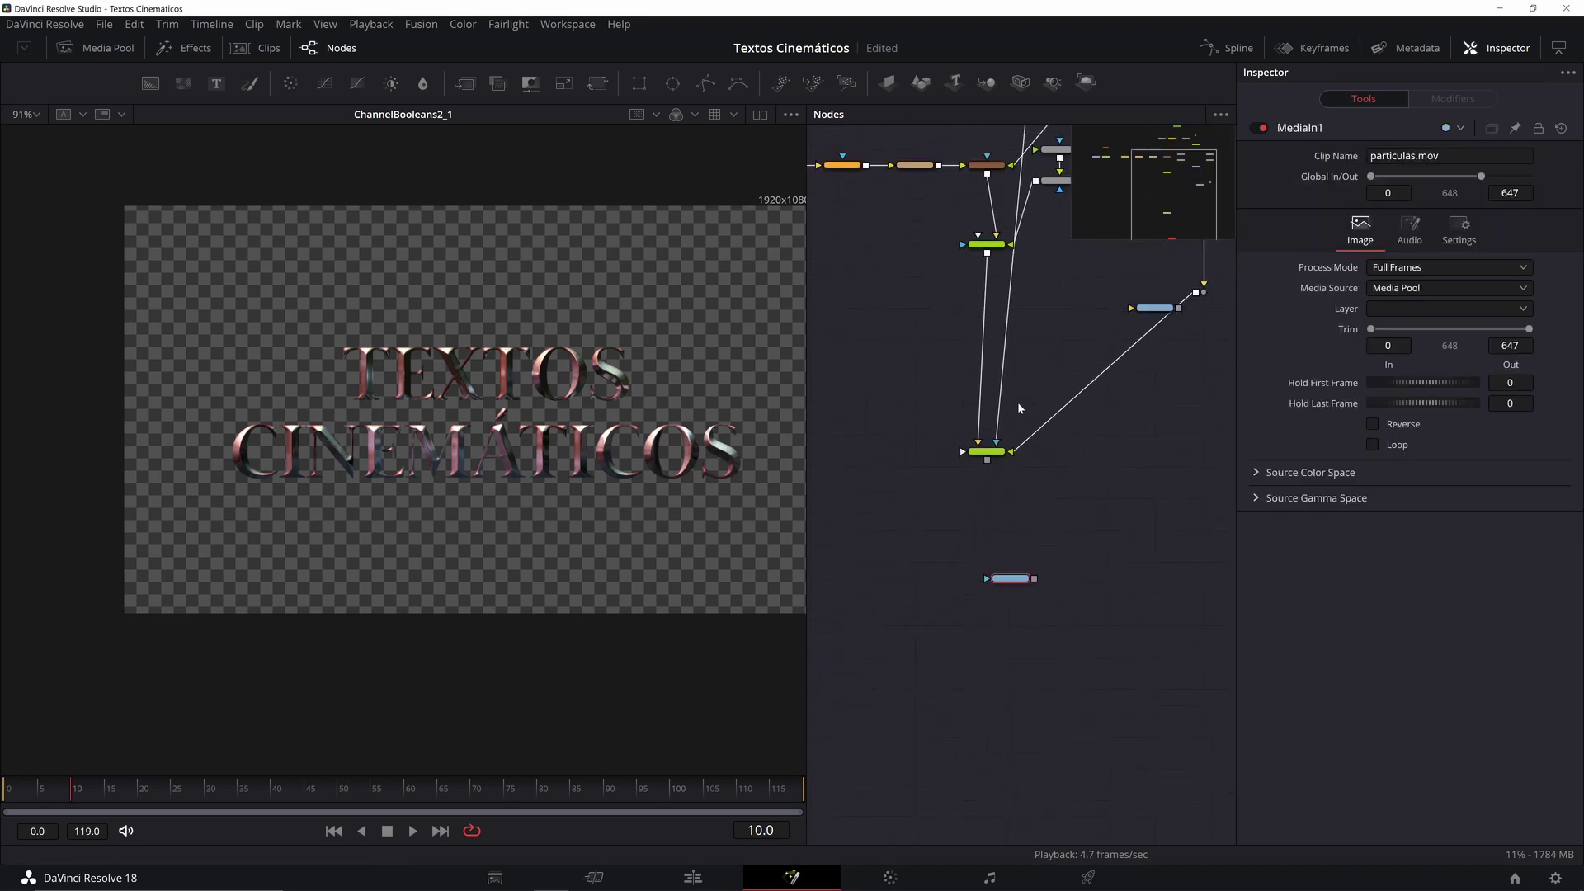
{"action": "left_click_drag", "start_coordinate": [1013, 390], "coordinate": [1008, 485]}
{"action": "left_click_drag", "start_coordinate": [1004, 605], "coordinate": [1029, 470]}
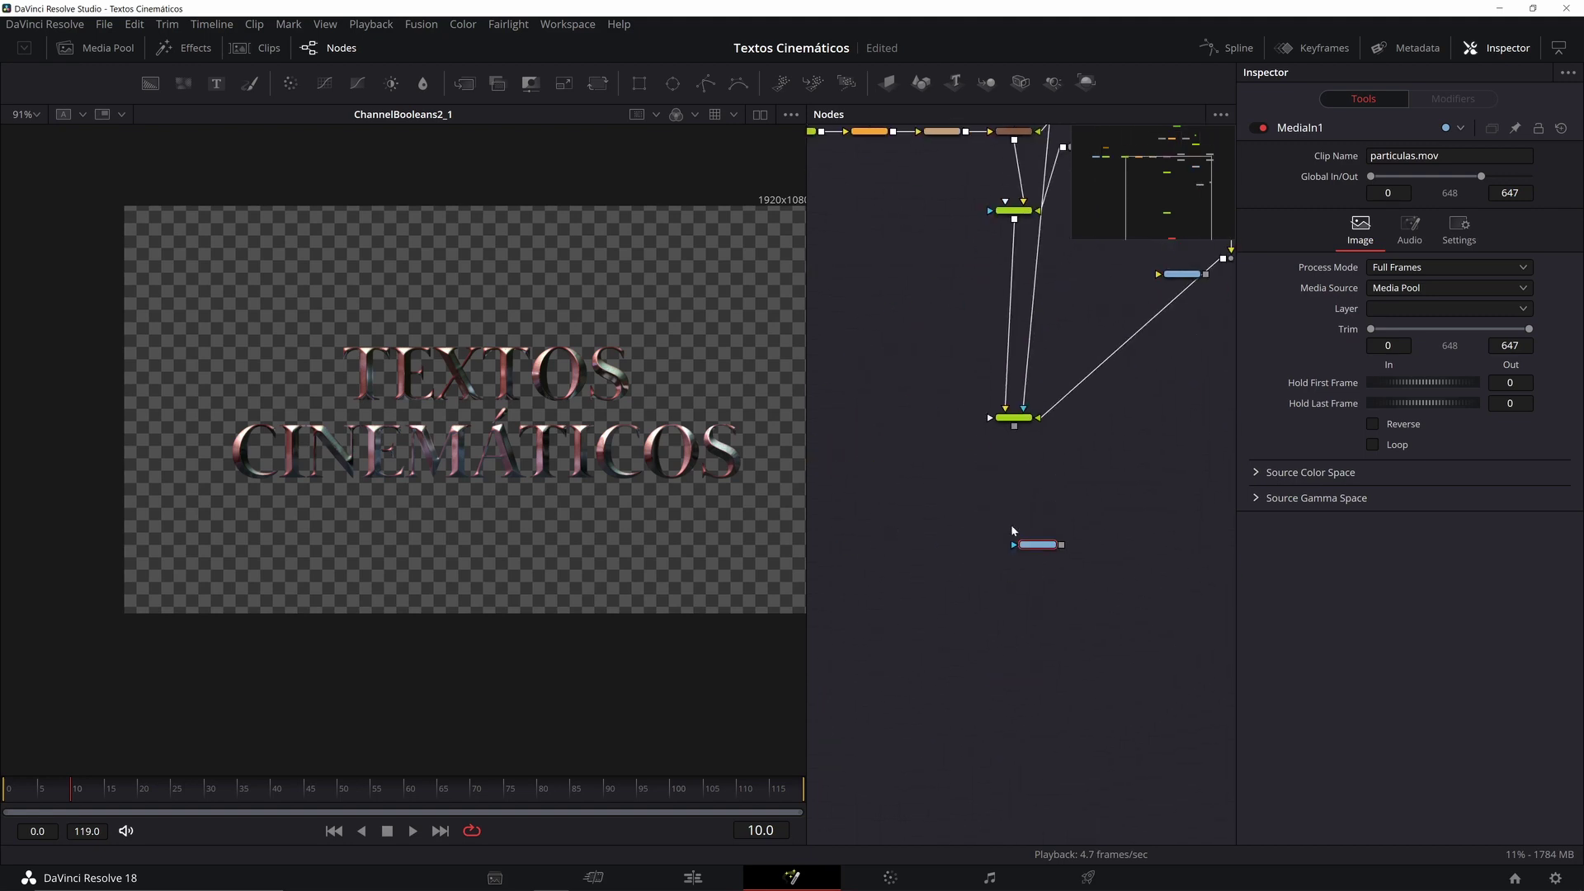
{"action": "scroll", "coordinate": [1009, 526], "scroll_direction": "up", "scroll_amount": 2}
{"action": "scroll", "coordinate": [1062, 456], "scroll_direction": "down", "scroll_amount": 2}
{"action": "scroll", "coordinate": [1044, 458], "scroll_direction": "up", "scroll_amount": 2}
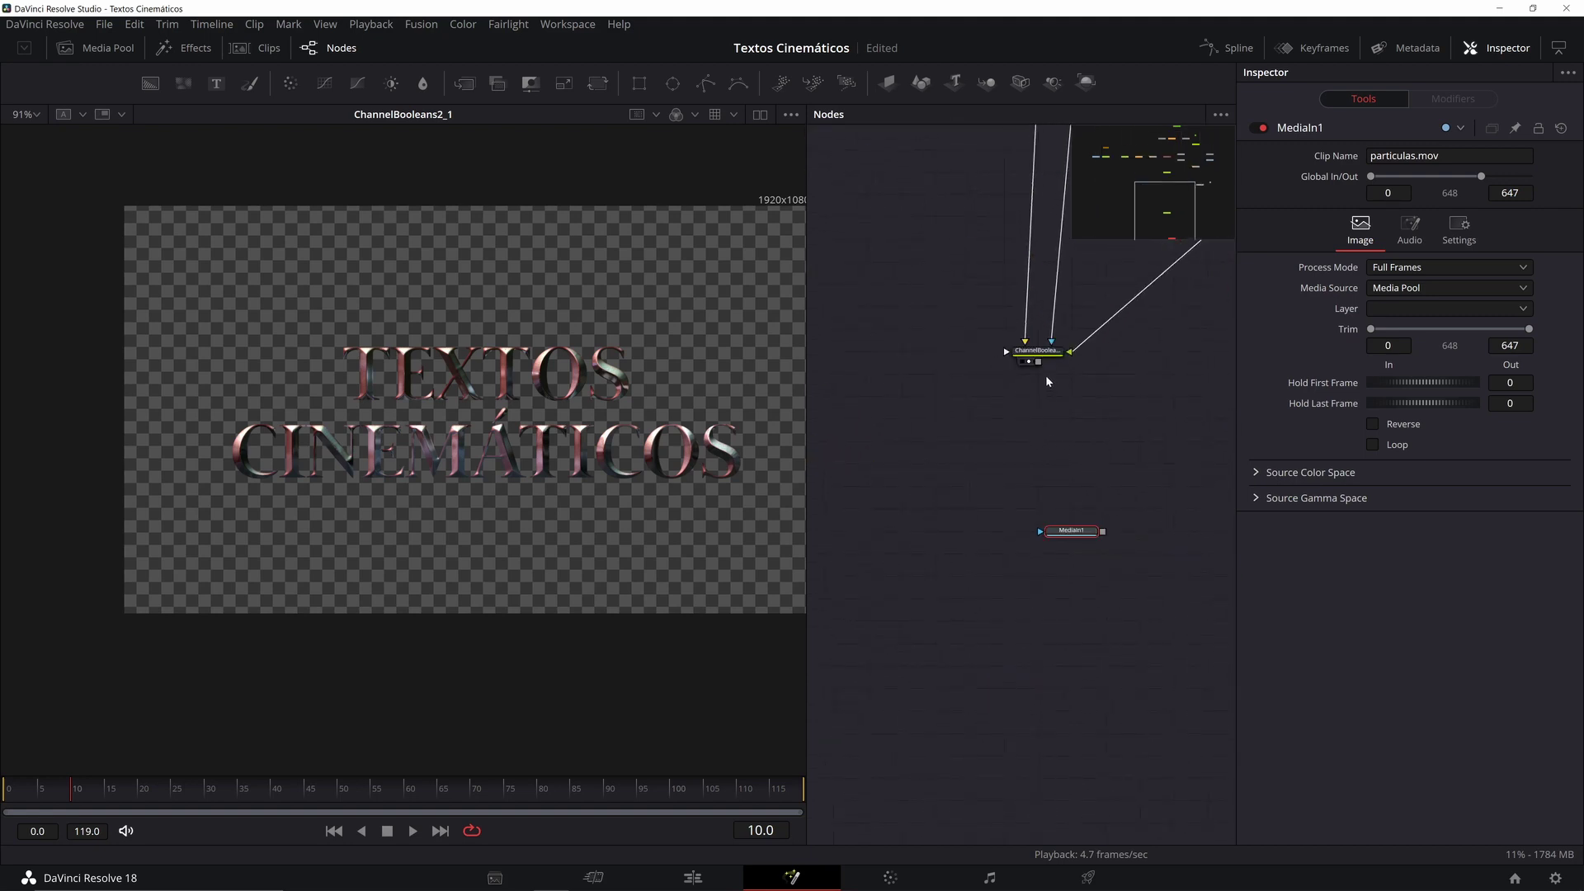
Step: Merge the particulas.mov clip with ChannelBooleans2_1, view the merge and swap its inputs so the text sits over the particles
{"action": "left_click_drag", "start_coordinate": [1103, 531], "coordinate": [1038, 363]}
{"action": "left_click_drag", "start_coordinate": [1135, 530], "coordinate": [1131, 466]}
{"action": "key", "text": "2"}
{"action": "left_click_drag", "start_coordinate": [1071, 530], "coordinate": [1140, 530]}
{"action": "left_click", "coordinate": [1146, 467]}
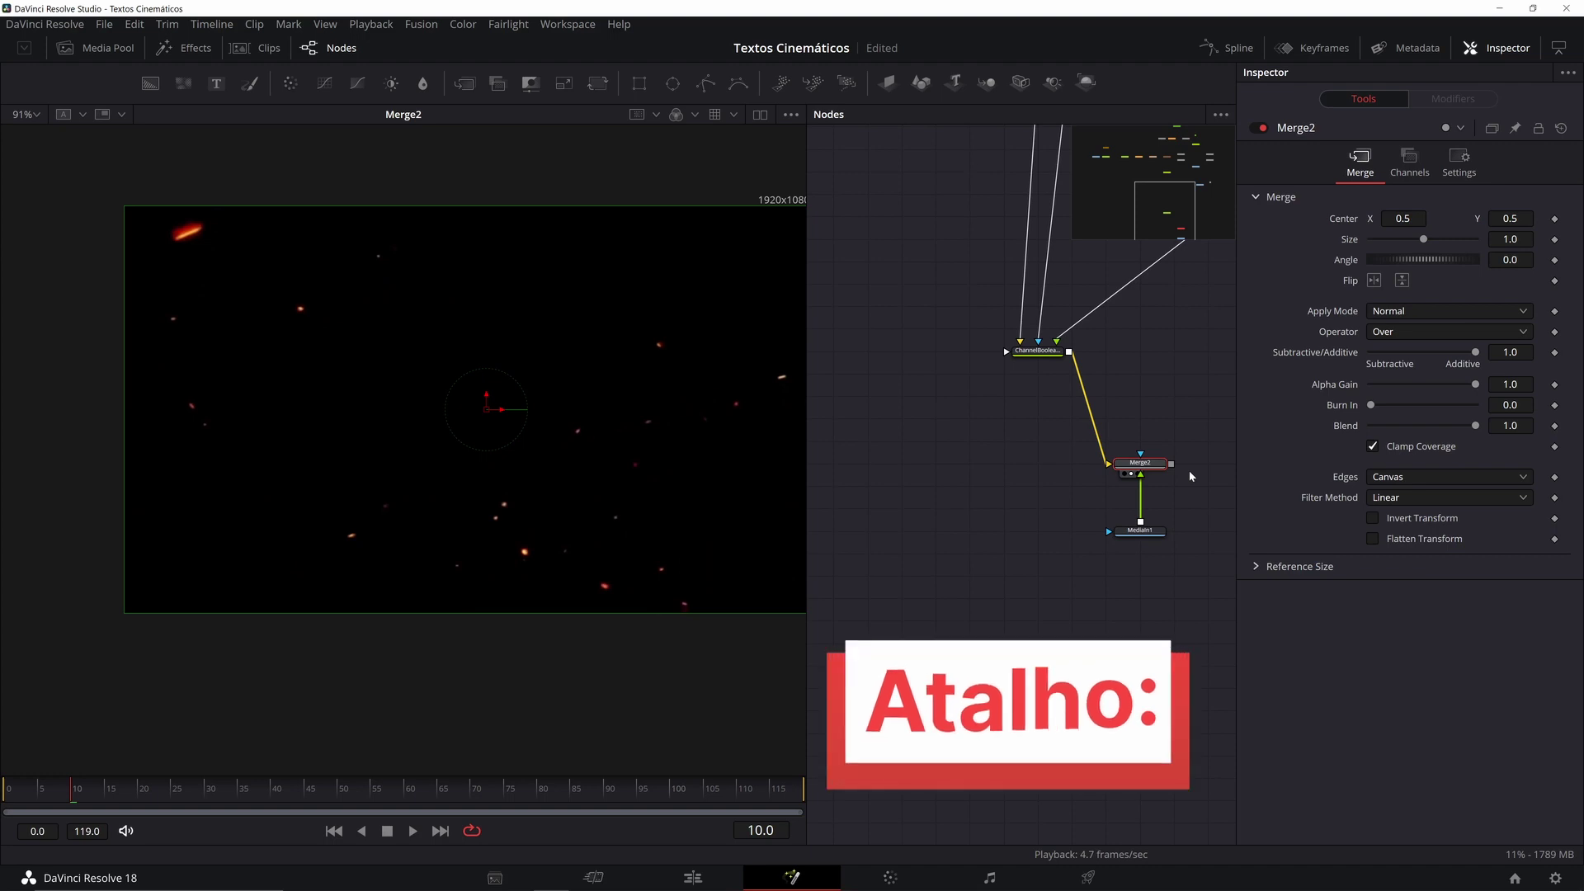
{"action": "key", "text": "ctrl+t"}
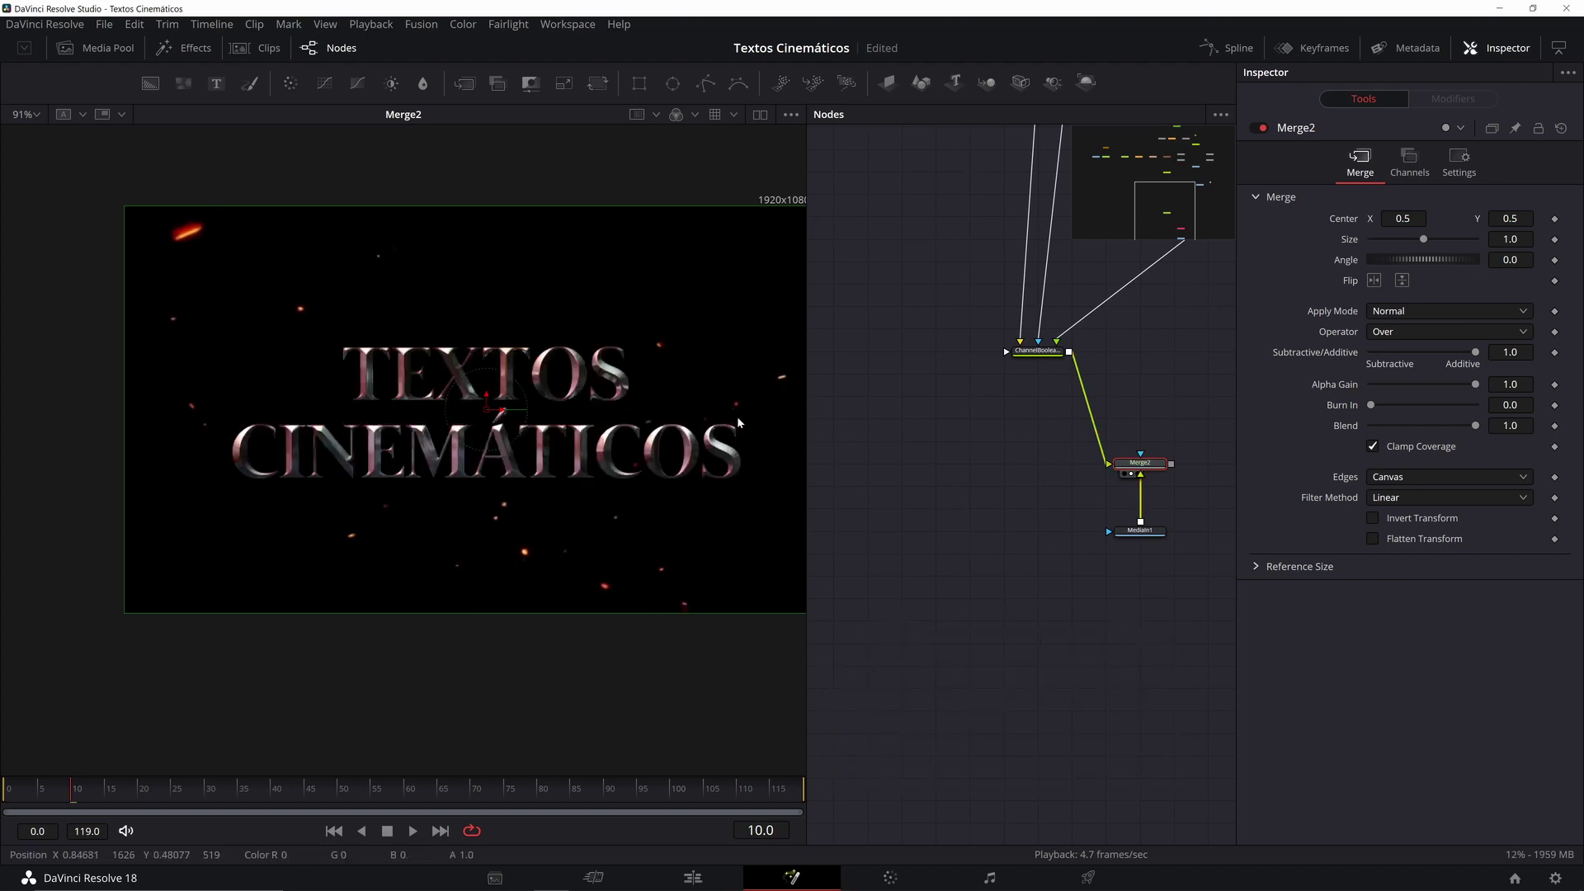
{"action": "key", "text": "space"}
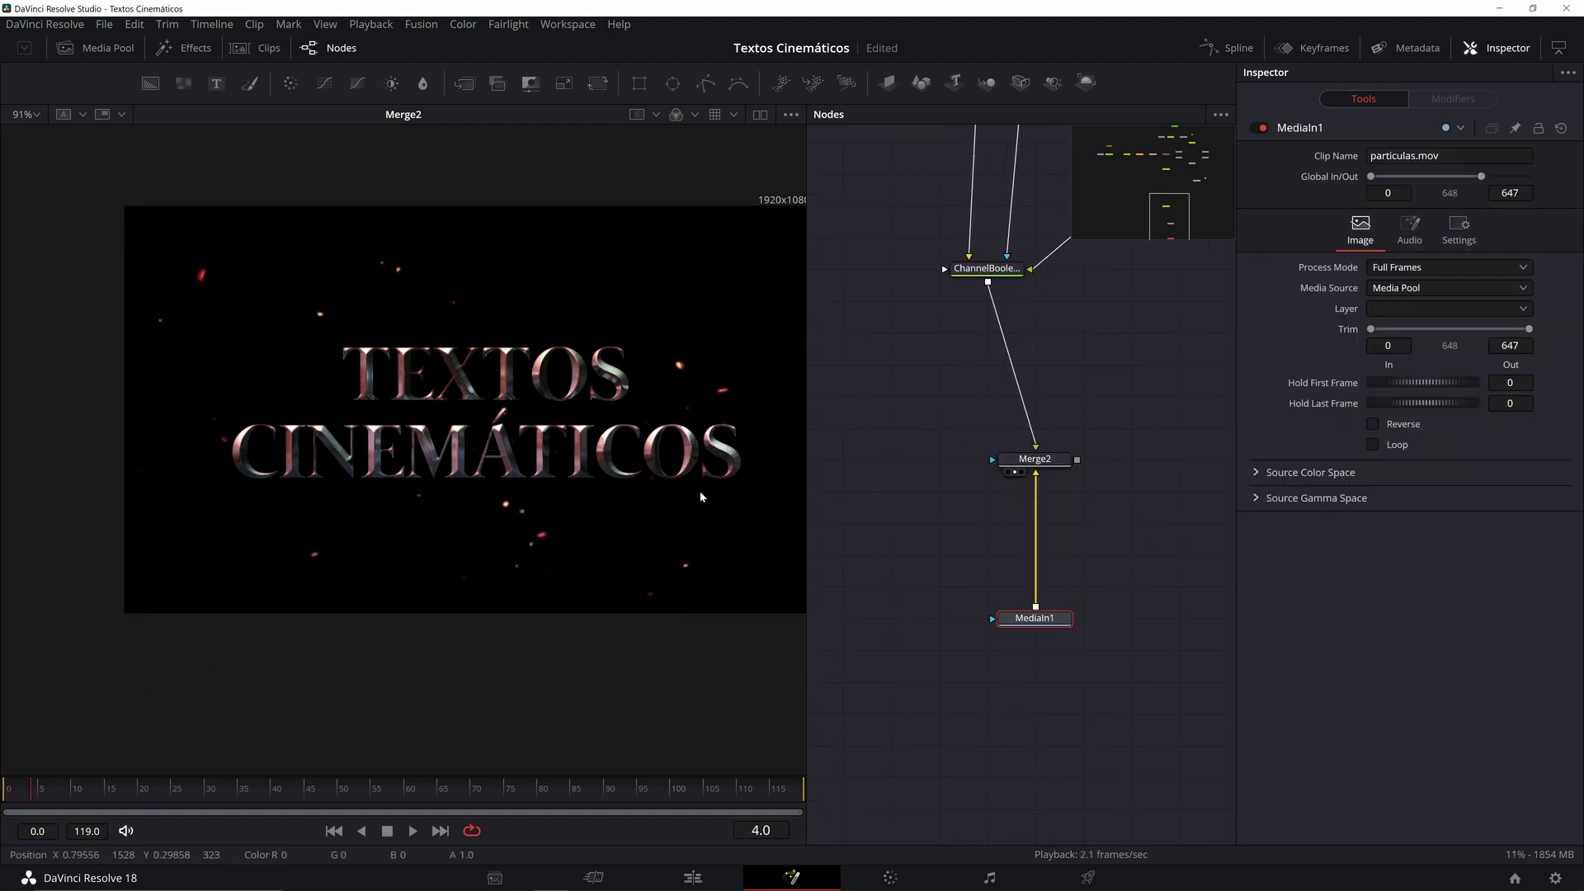
Step: Insert a Lens Blur node between the particulas.mov clip and Merge2
{"action": "key", "text": "shift+space"}
{"action": "type", "text": "lgo"}
{"action": "key", "text": "BackSpace"}
{"action": "key", "text": "BackSpace"}
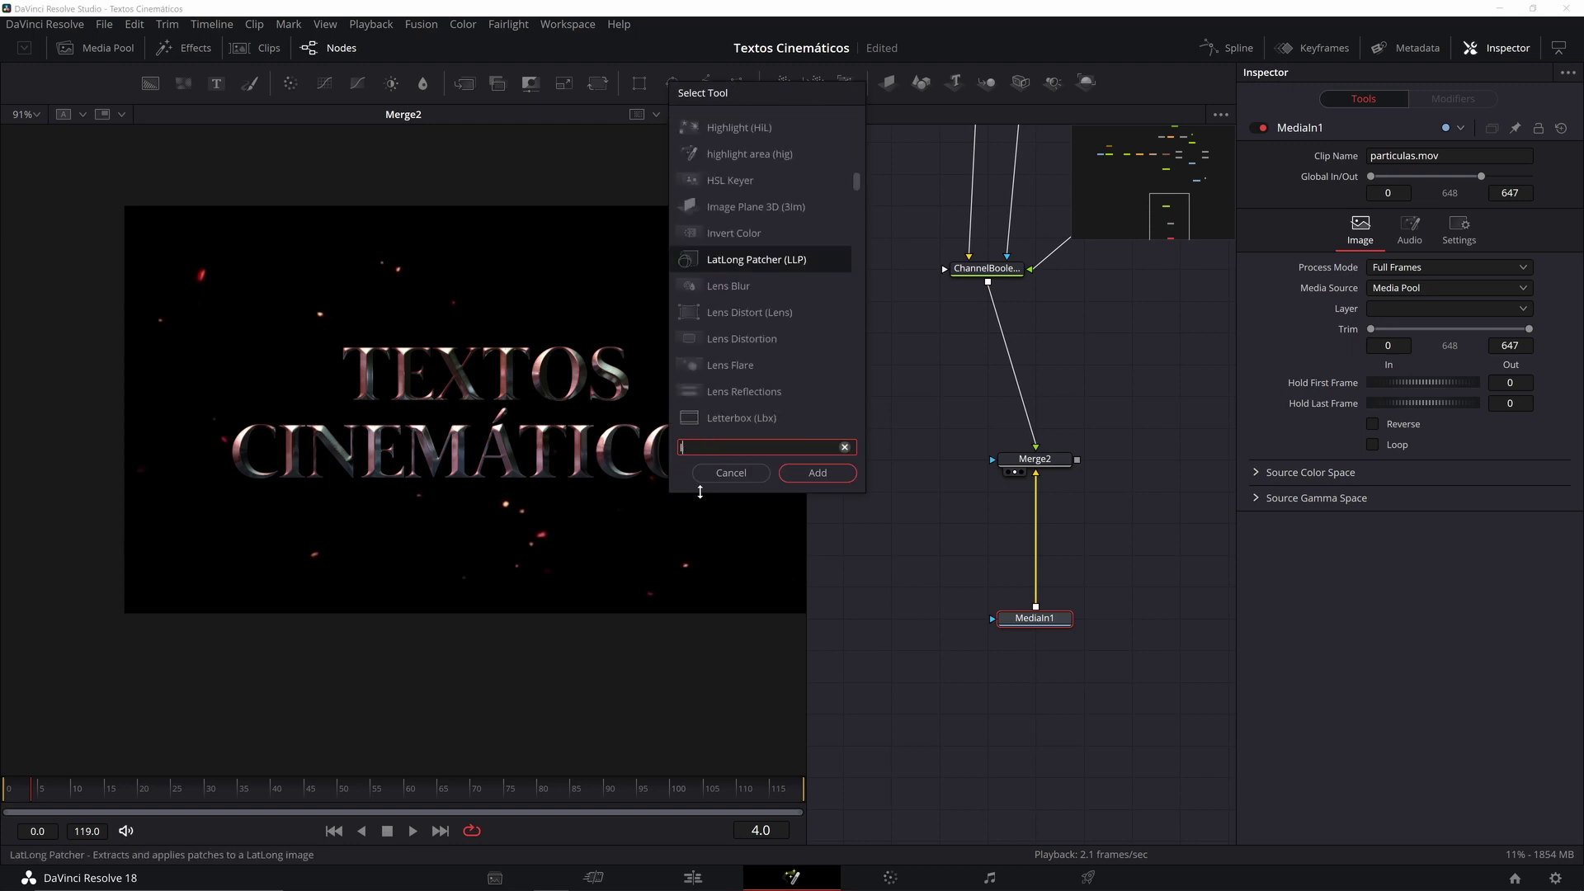
{"action": "type", "text": "ens"}
{"action": "key", "text": "Return"}
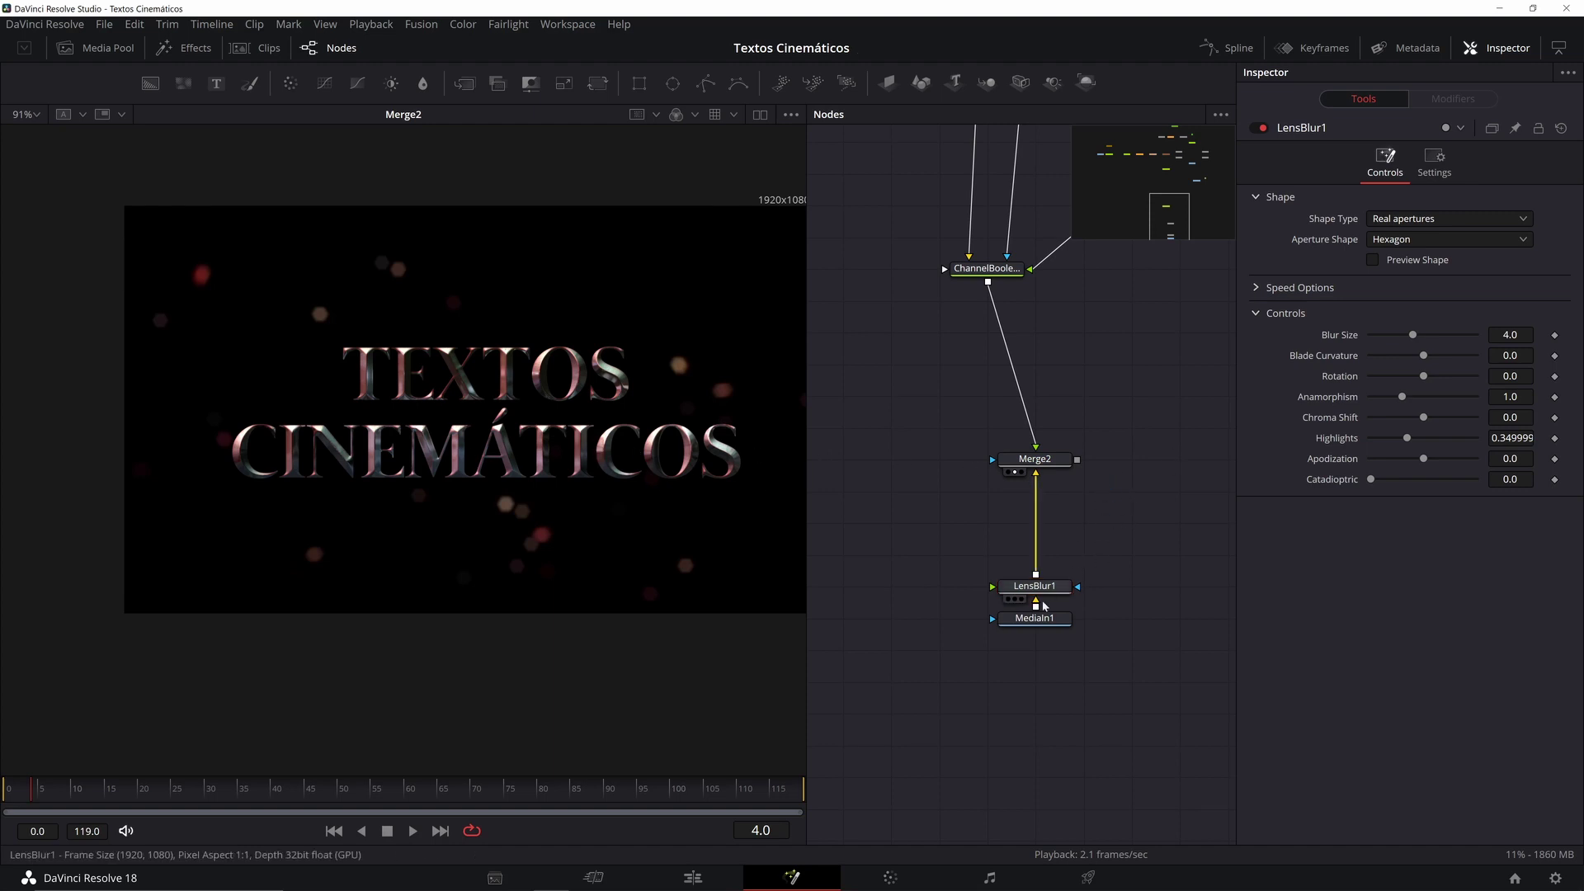
Step: Duplicate the particulas.mov node beside Merge2 and merge the copy over Merge2's output
{"action": "left_click", "coordinate": [1036, 620]}
{"action": "left_click_drag", "start_coordinate": [1152, 574], "coordinate": [1087, 561]}
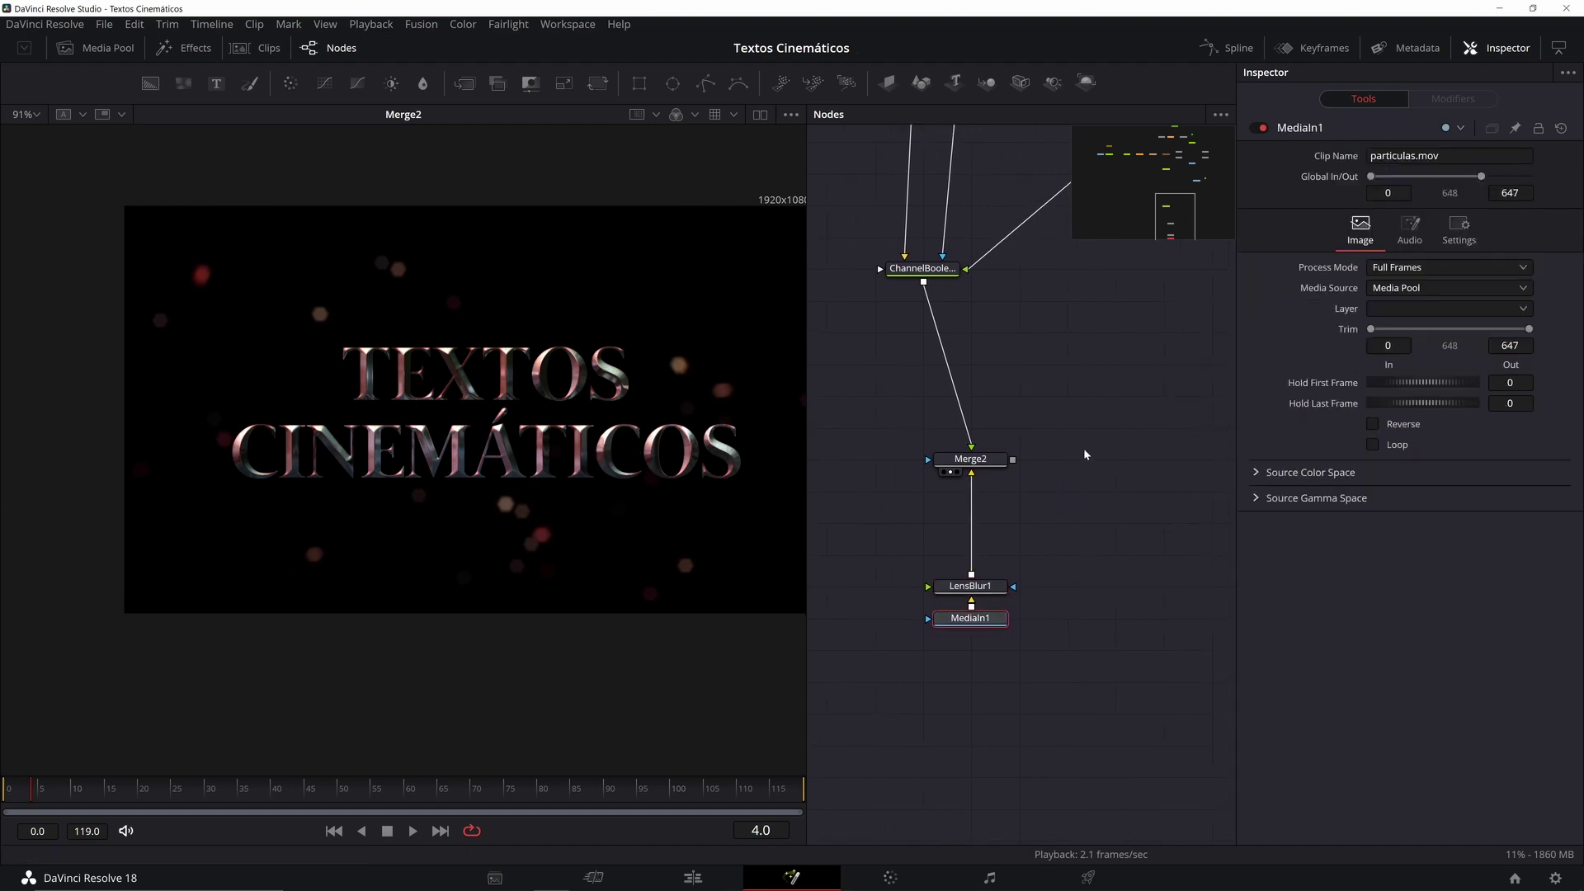
{"action": "key", "text": "ctrl+c"}
{"action": "key", "text": "ctrl+v"}
{"action": "left_click_drag", "start_coordinate": [1155, 435], "coordinate": [1011, 462]}
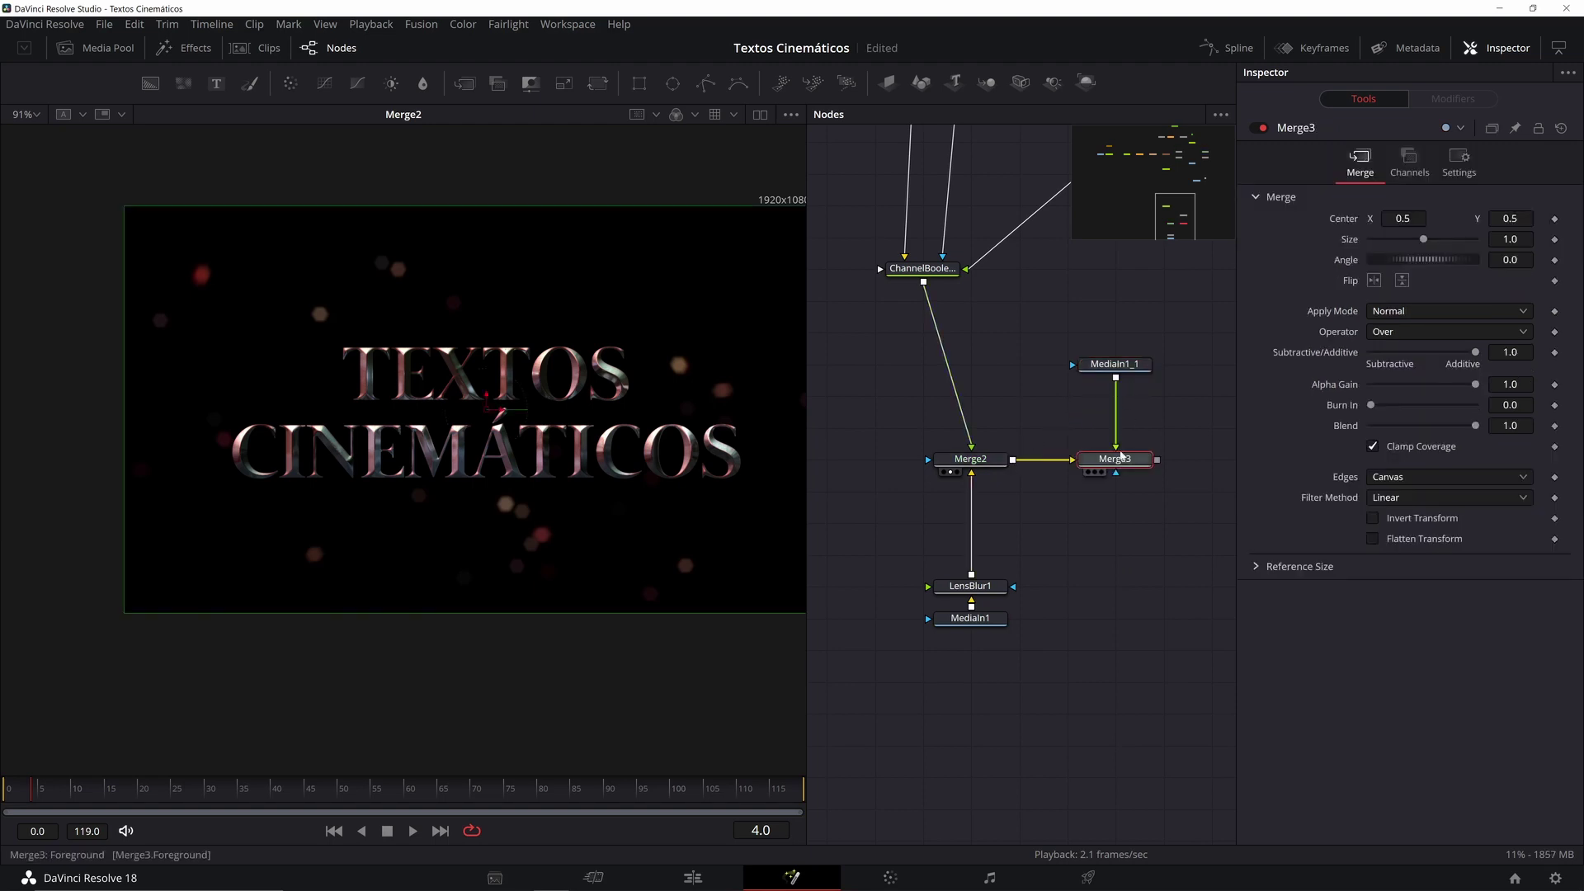
Step: Show Merge3 in the viewer and set its apply mode to Screen
{"action": "left_click_drag", "start_coordinate": [1114, 458], "coordinate": [528, 394]}
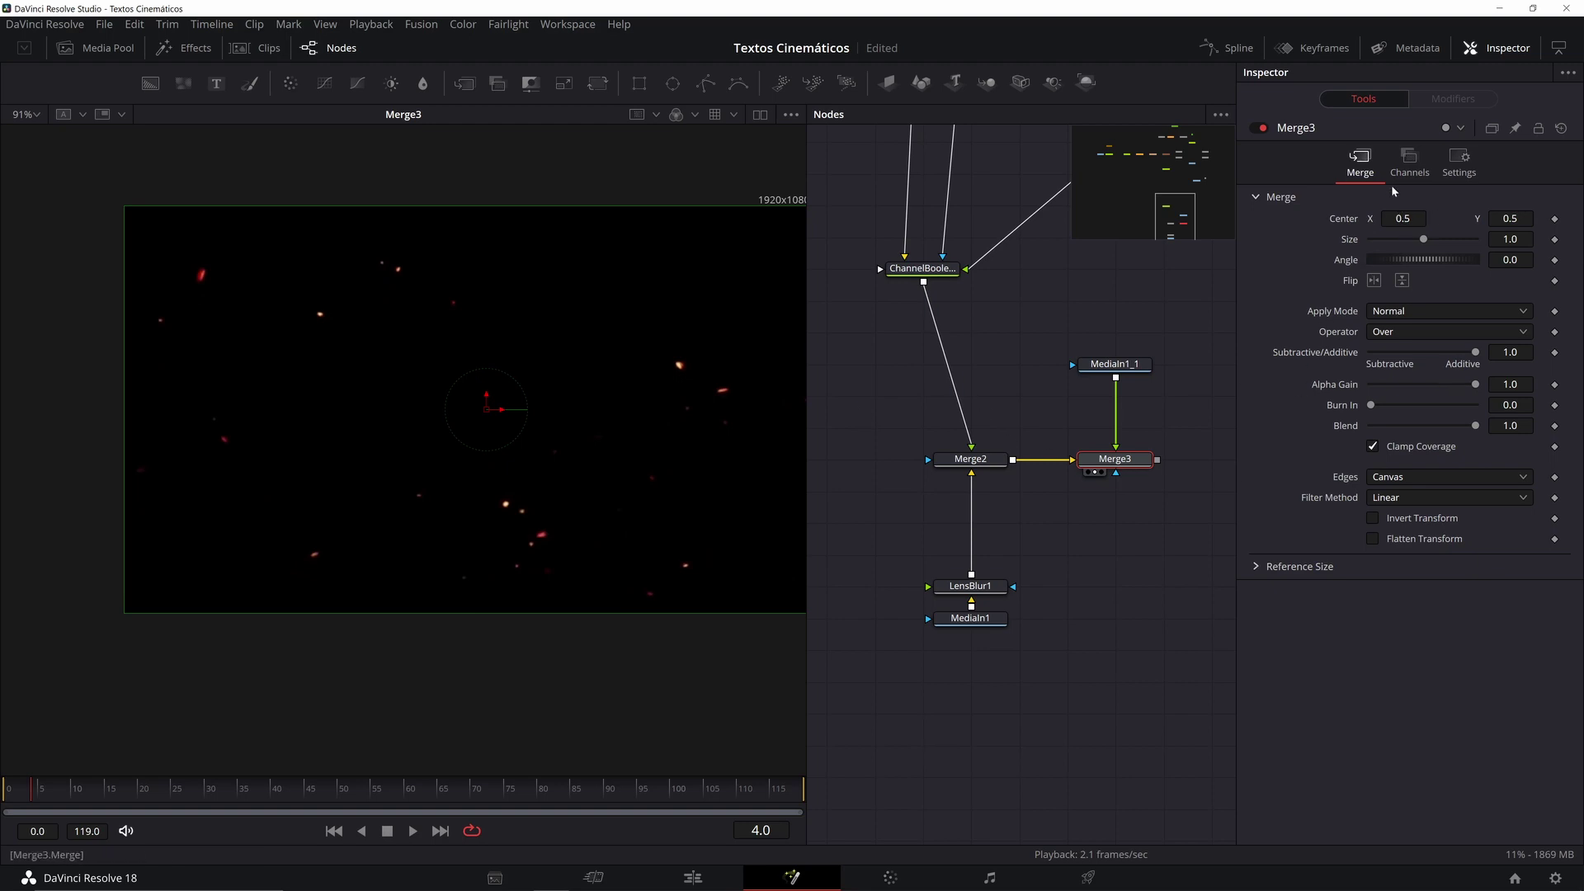
{"action": "left_click", "coordinate": [1412, 313]}
{"action": "left_click", "coordinate": [1415, 350]}
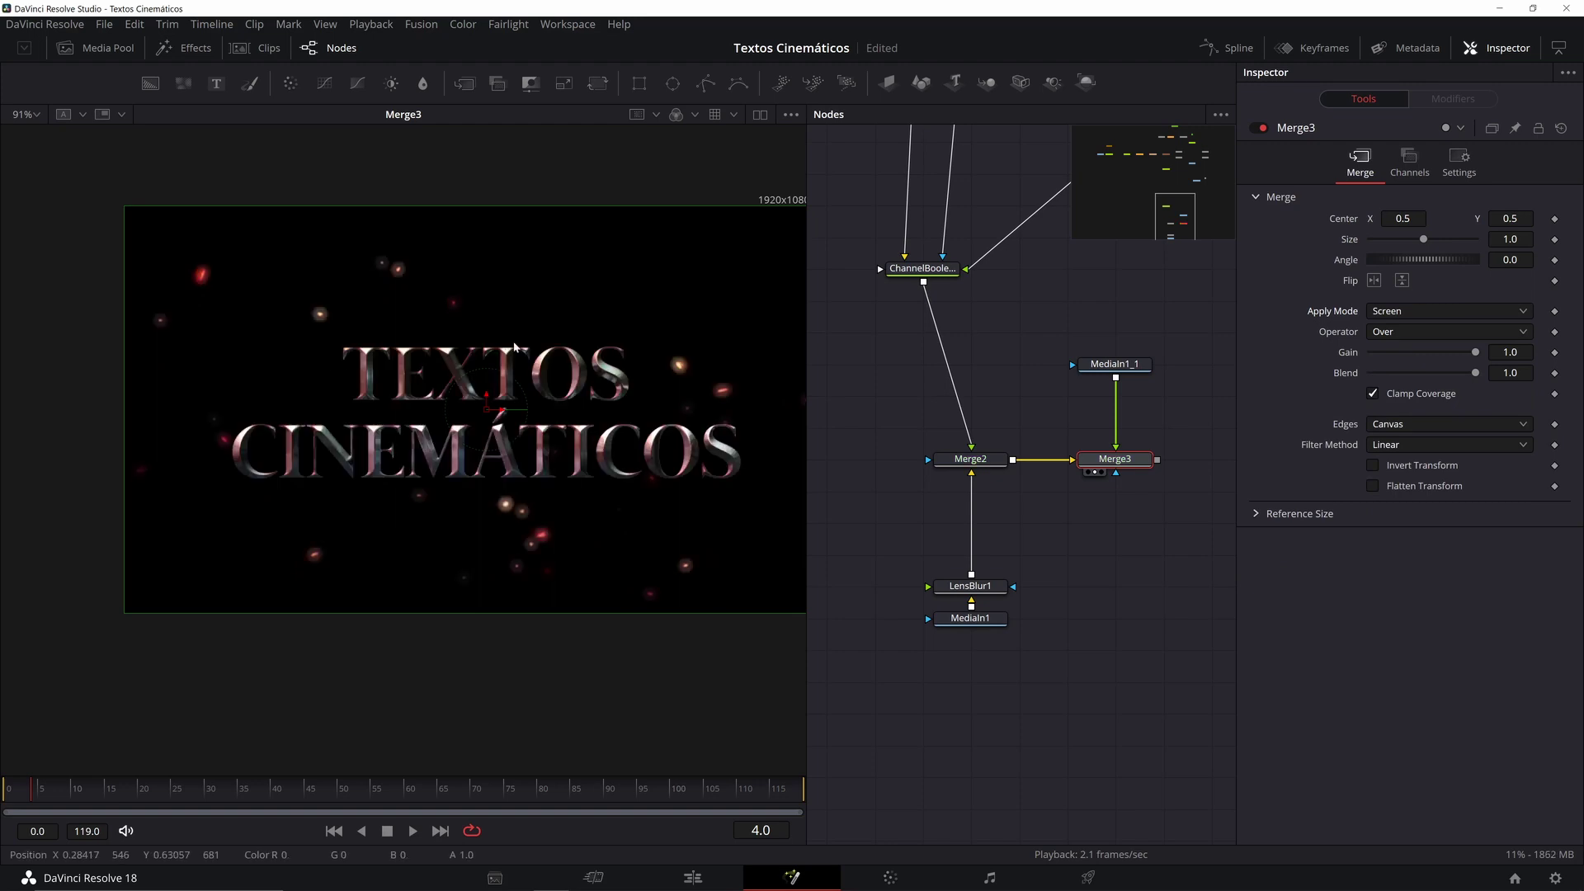
{"action": "scroll", "coordinate": [314, 307], "scroll_direction": "up", "scroll_amount": 3}
{"action": "scroll", "coordinate": [370, 320], "scroll_direction": "down", "scroll_amount": 3}
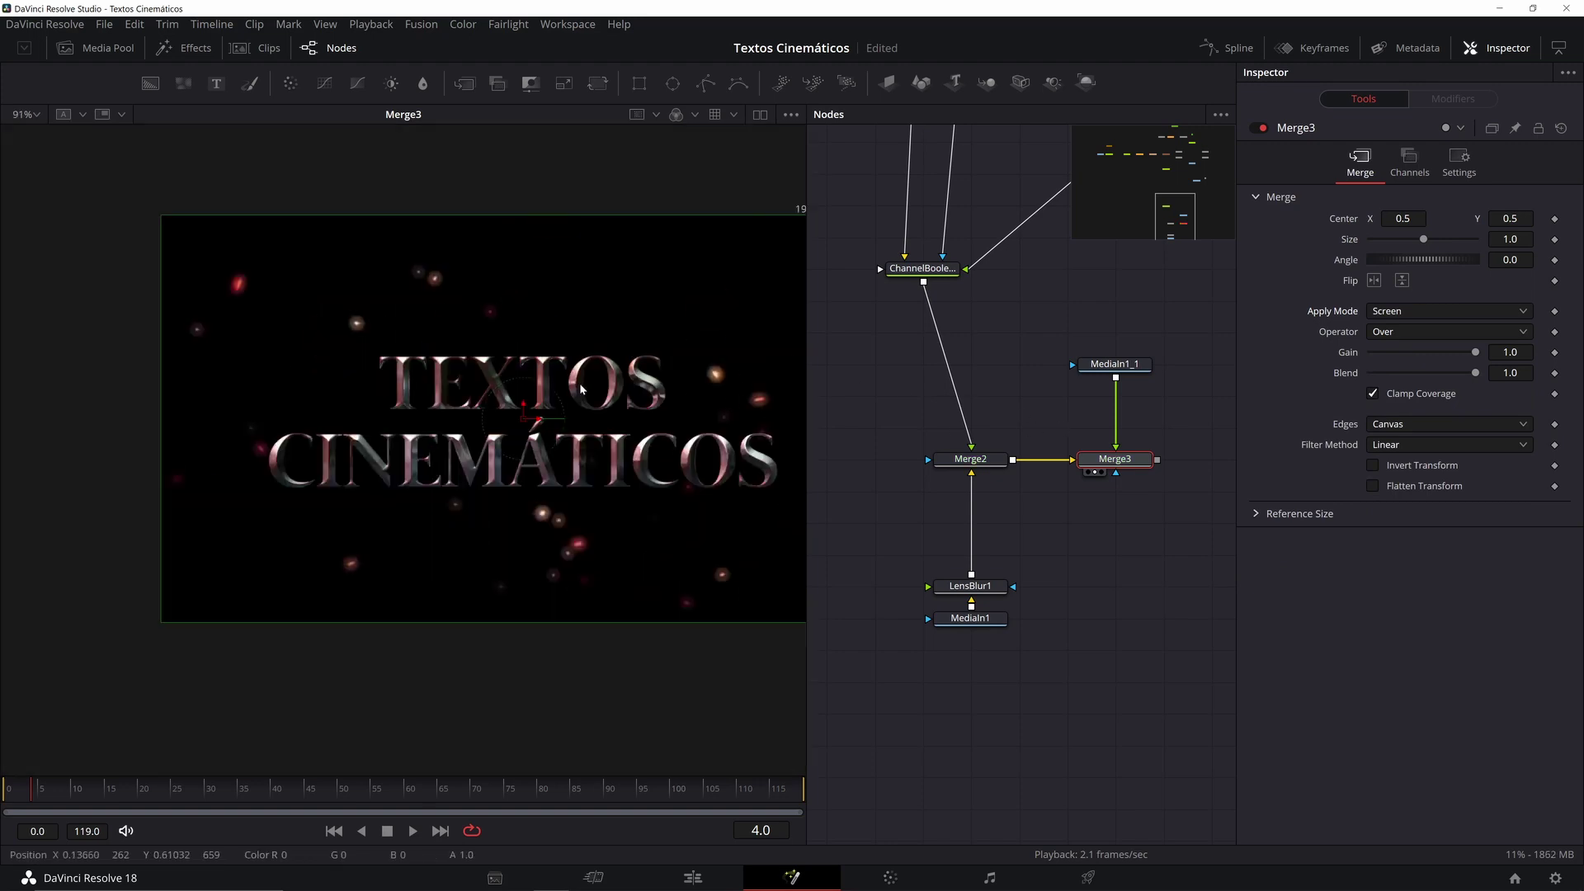
{"action": "left_click_drag", "start_coordinate": [422, 379], "coordinate": [334, 335]}
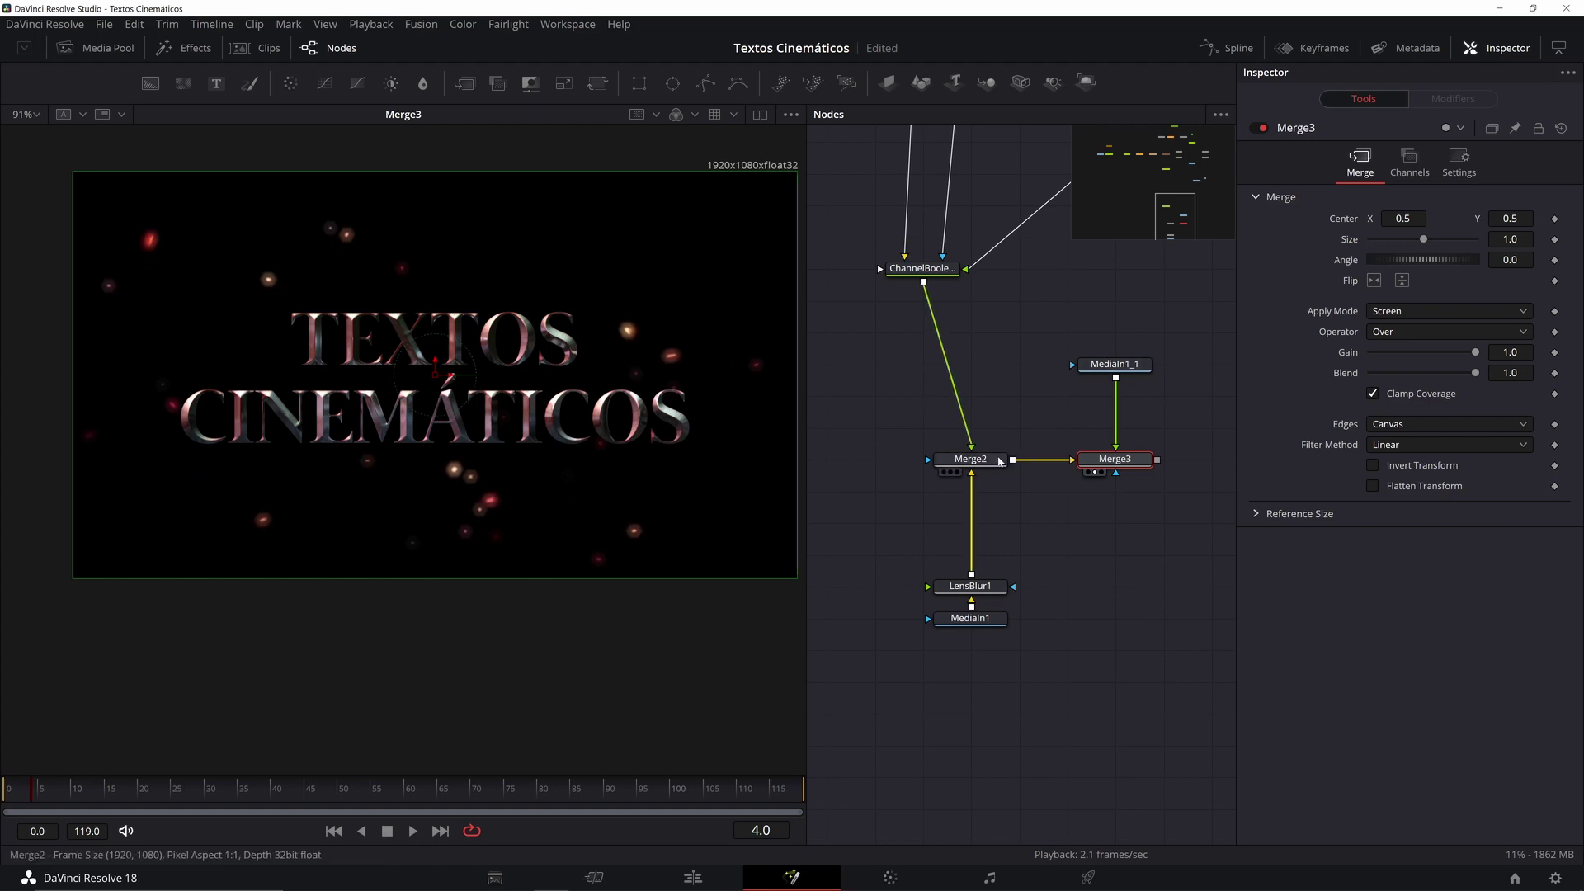
Step: Play Merge2 and Merge3 in turn to compare the blurred particles alone with the combined sharp and blurred particles
{"action": "left_click_drag", "start_coordinate": [380, 311], "coordinate": [380, 311]}
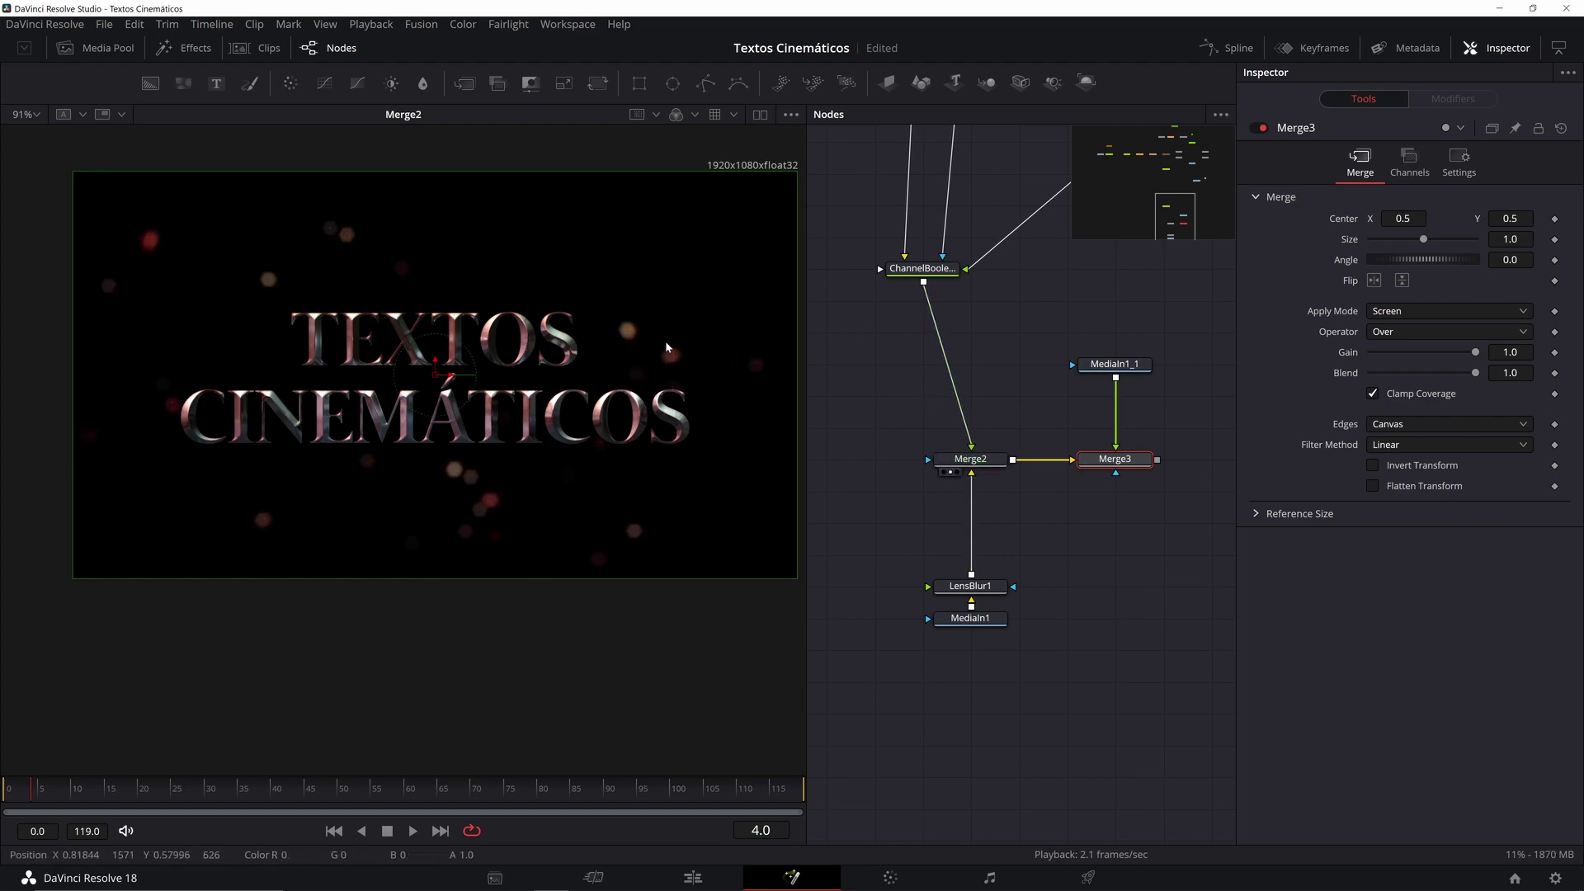
{"action": "key", "text": "space"}
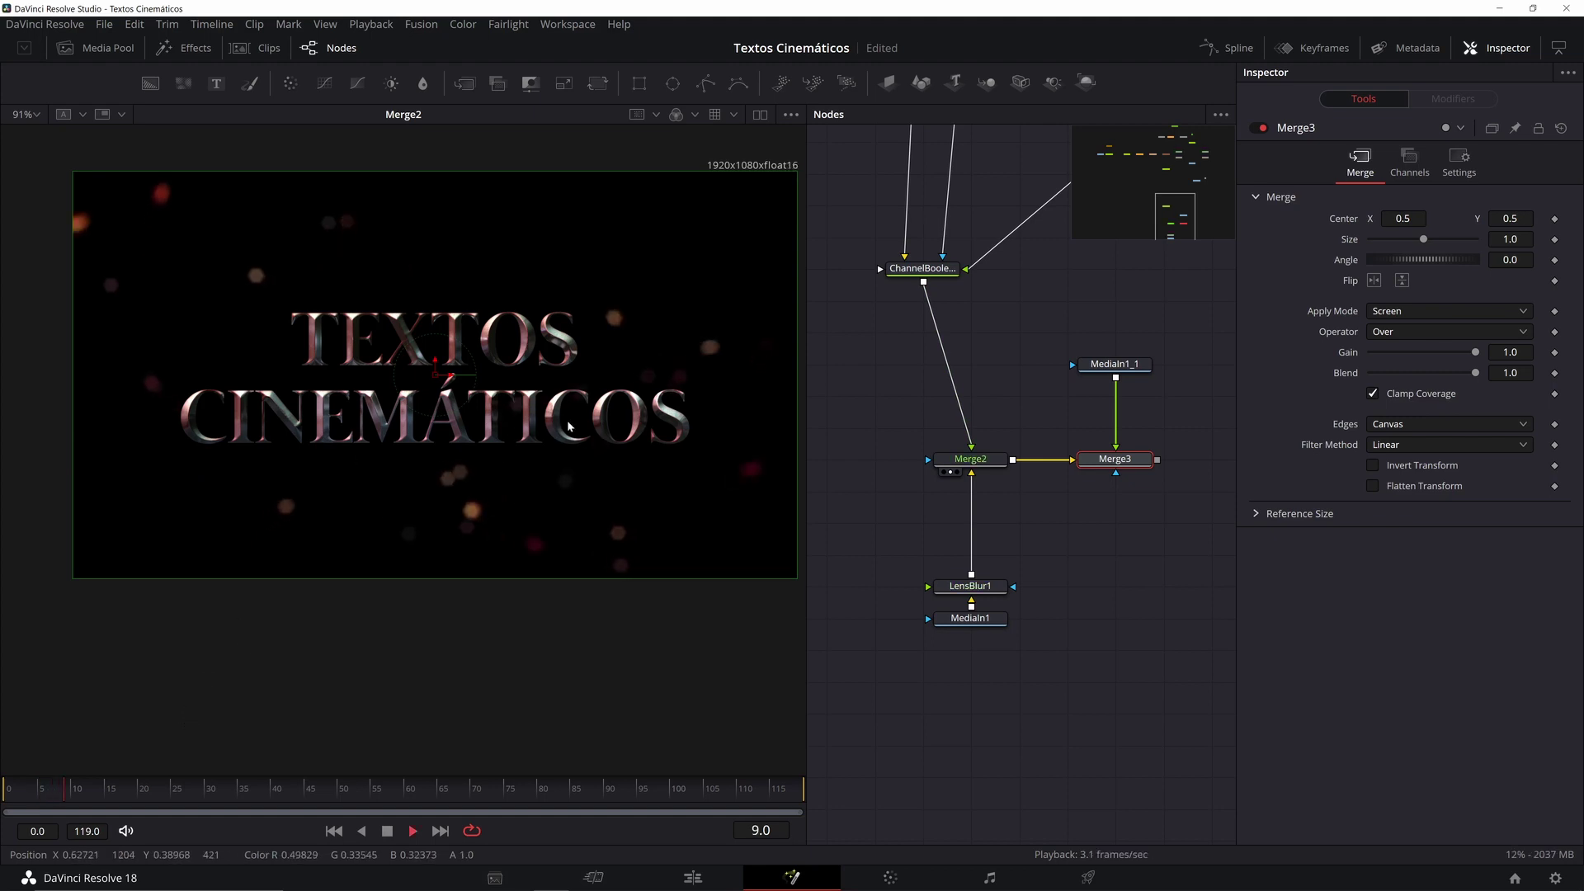
{"action": "key", "text": "space"}
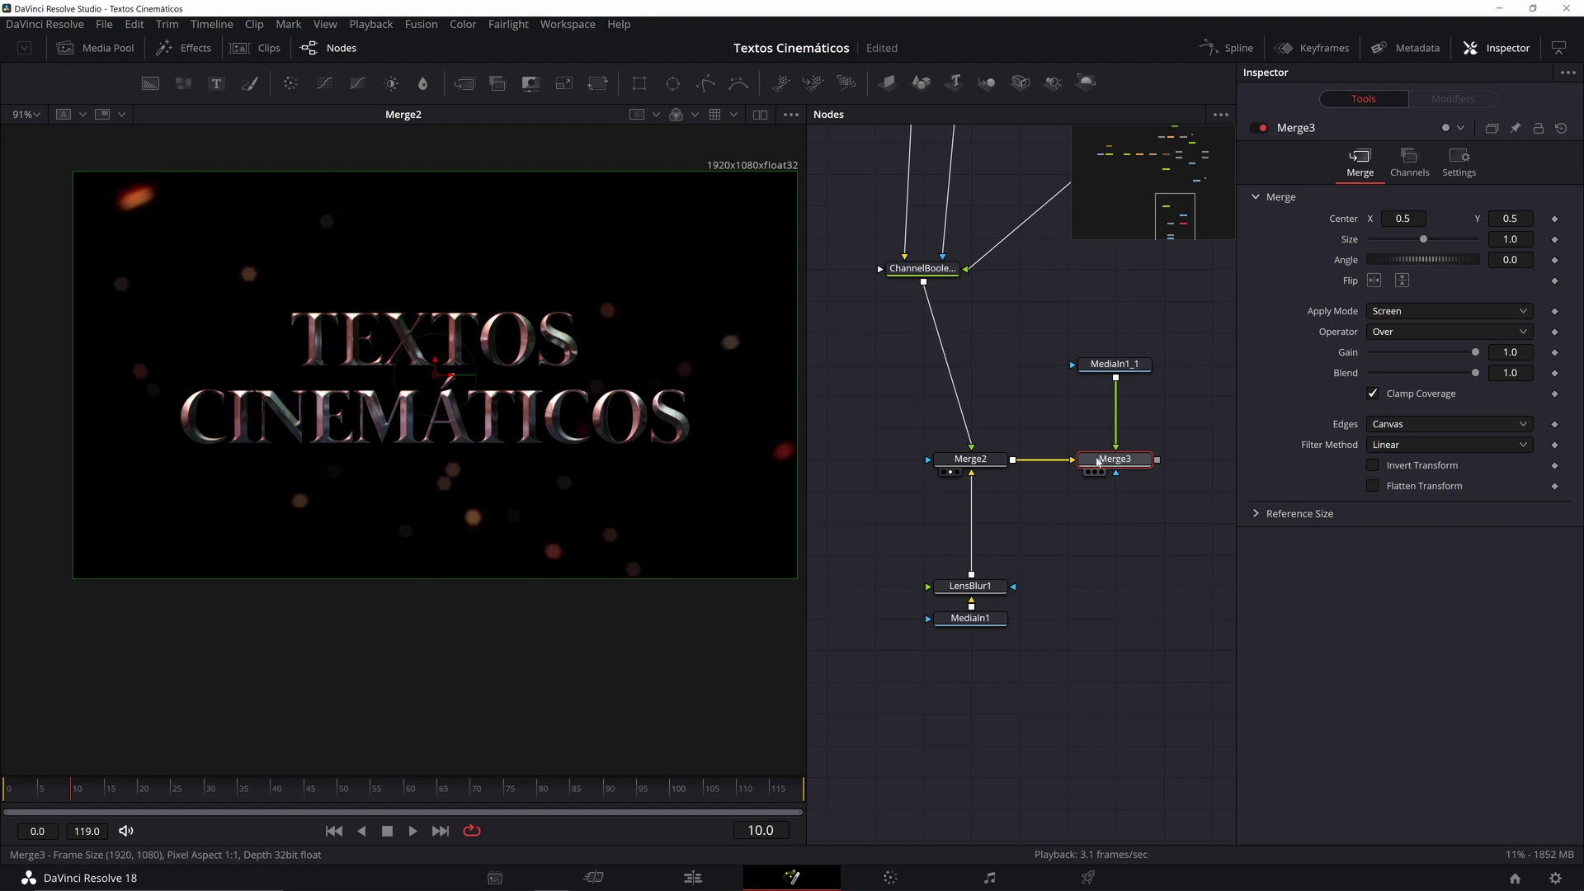
{"action": "key", "text": "1"}
{"action": "key", "text": "space"}
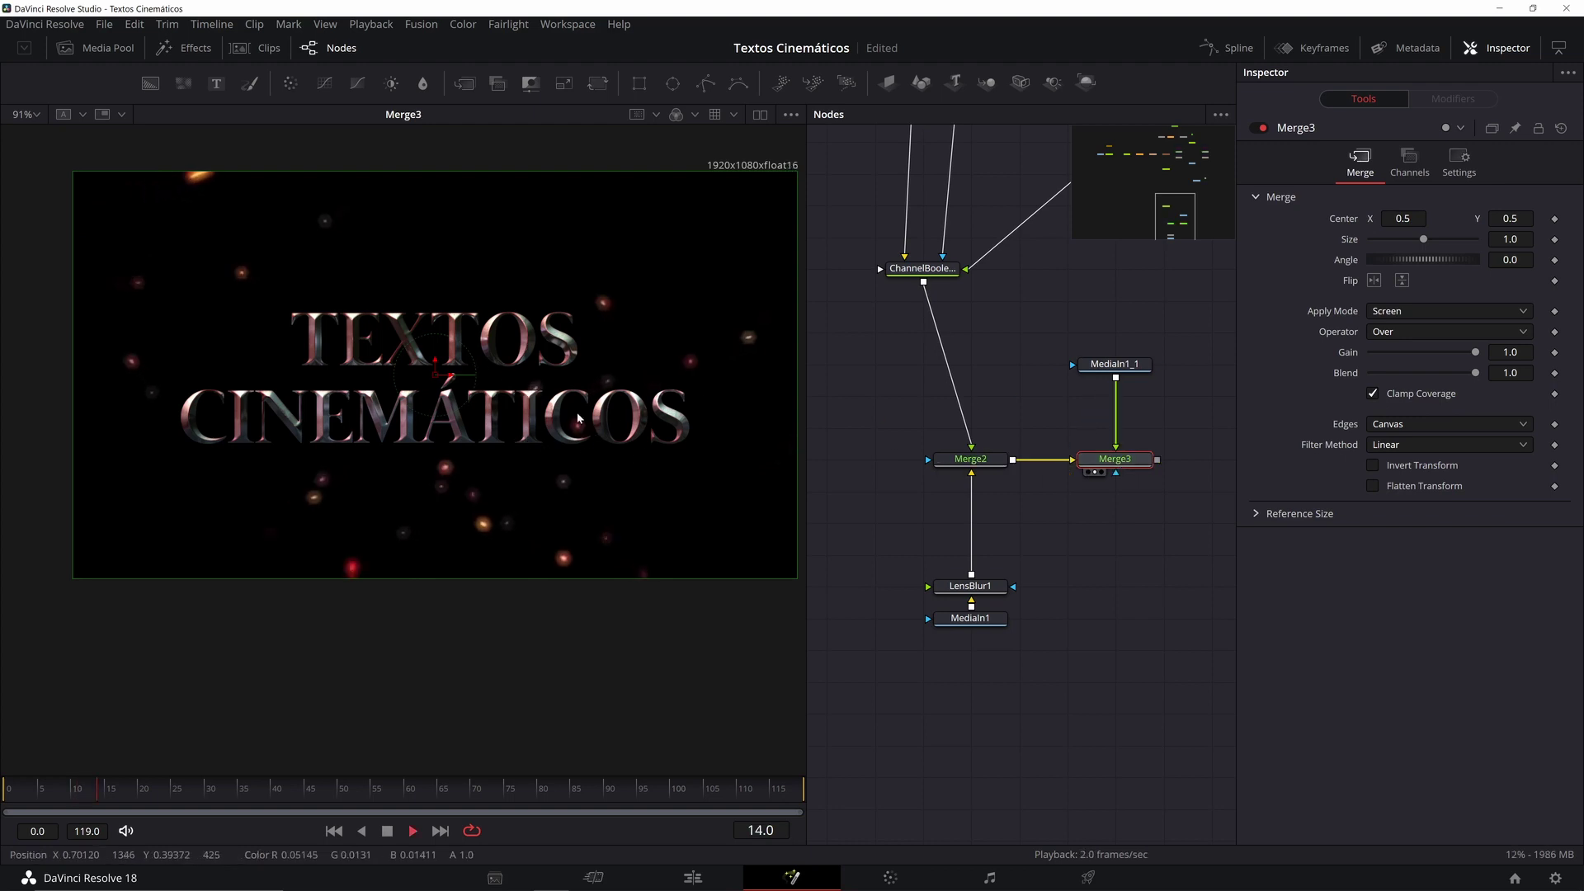
{"action": "key", "text": "space"}
{"action": "scroll", "coordinate": [552, 396], "scroll_direction": "up", "scroll_amount": 5}
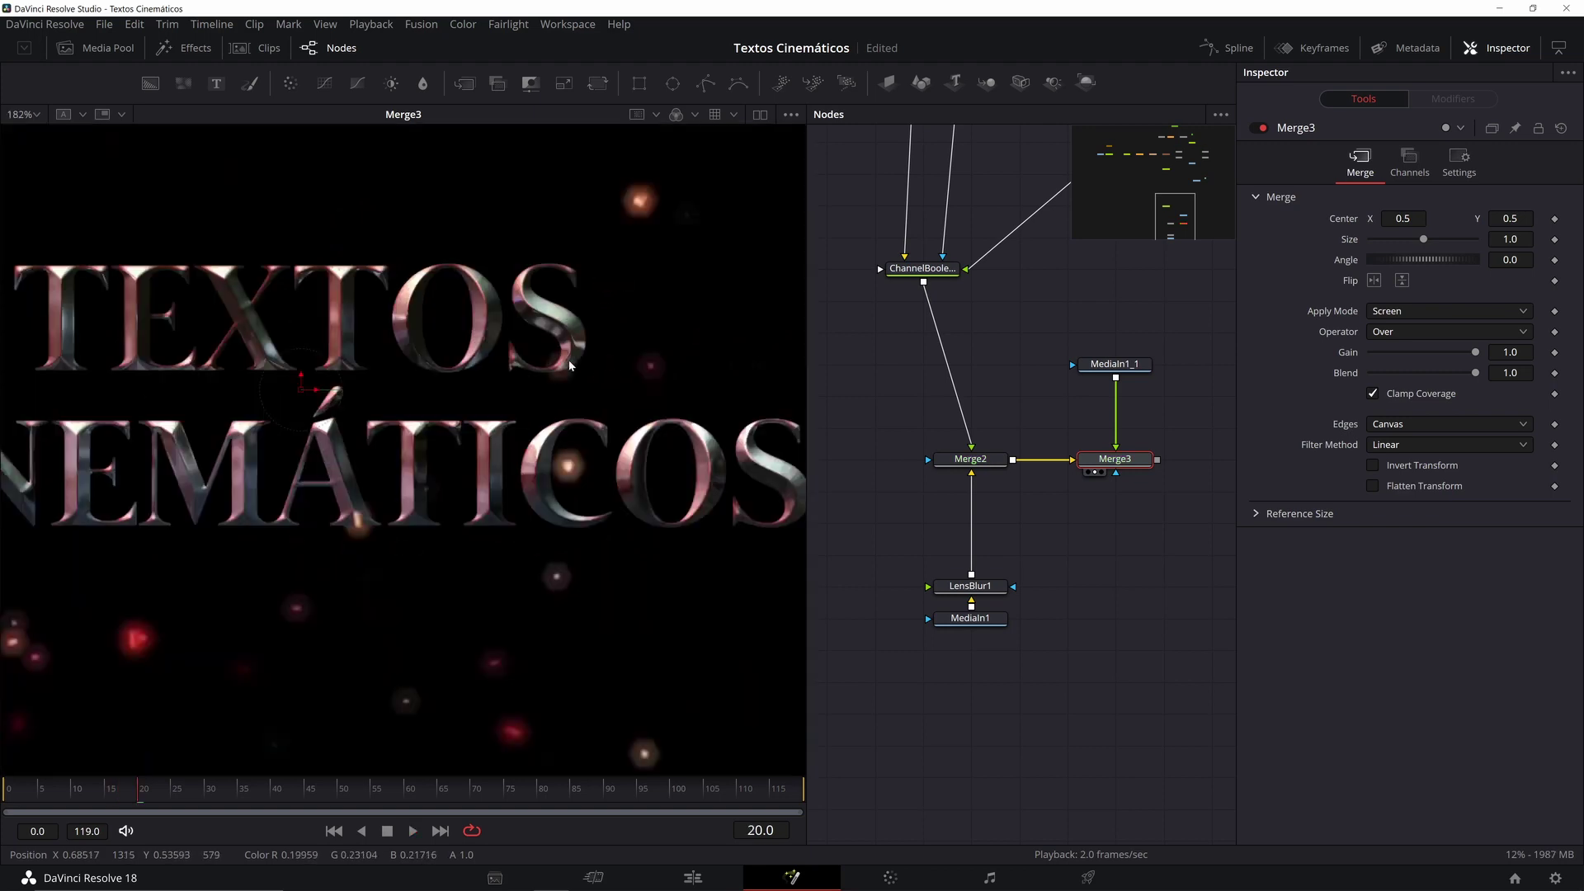
{"action": "scroll", "coordinate": [559, 383], "scroll_direction": "down", "scroll_amount": 6}
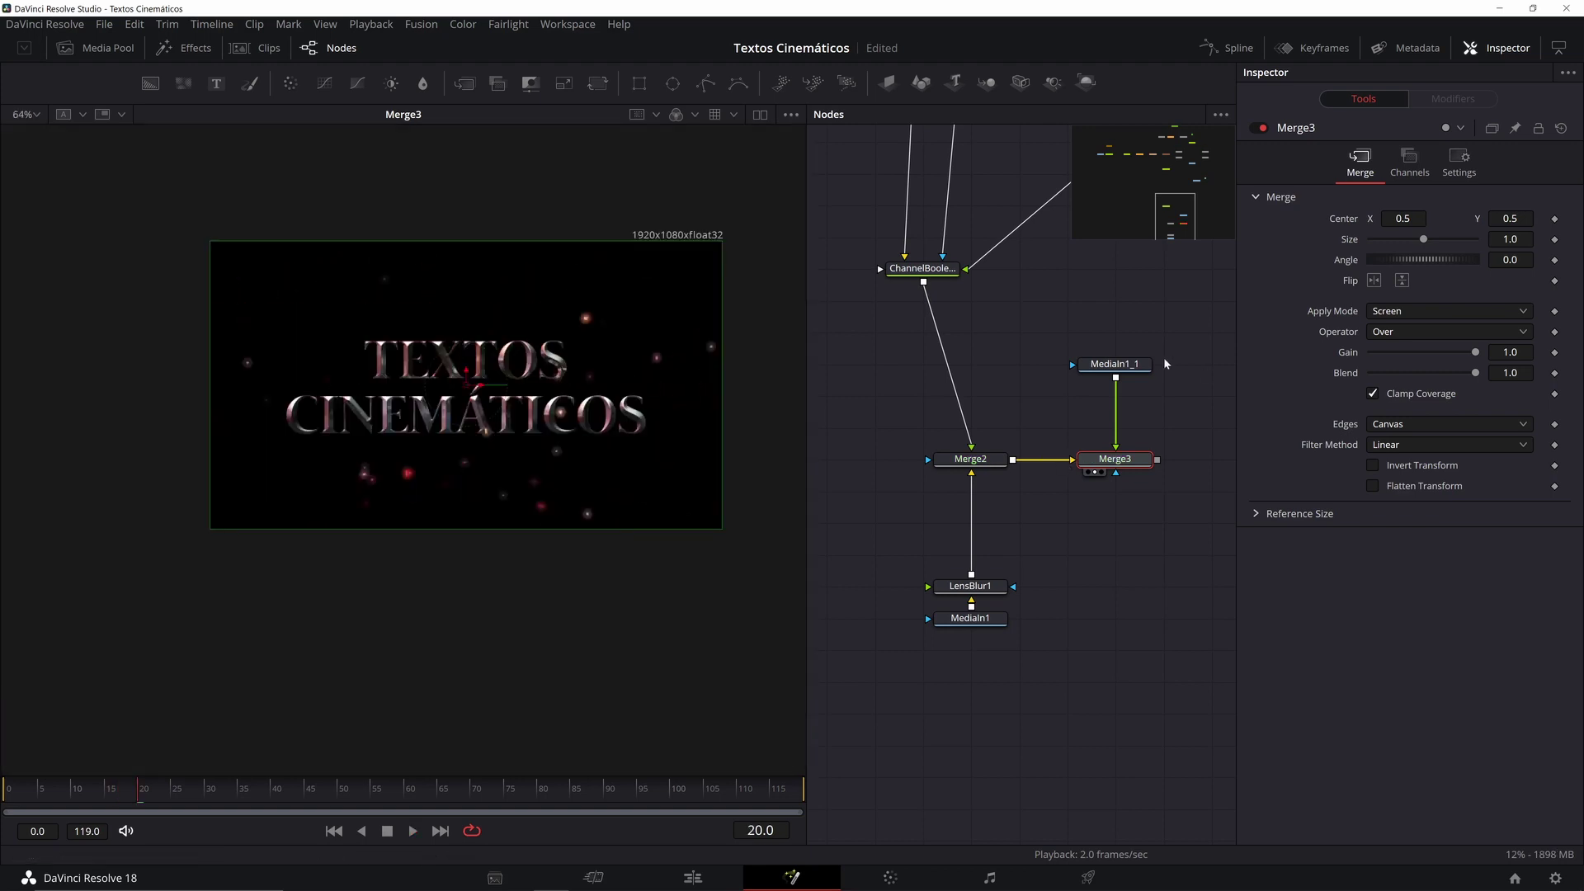
Step: Trim the duplicated particle clip's in point to frame 40 and save the project
{"action": "left_click", "coordinate": [1137, 368]}
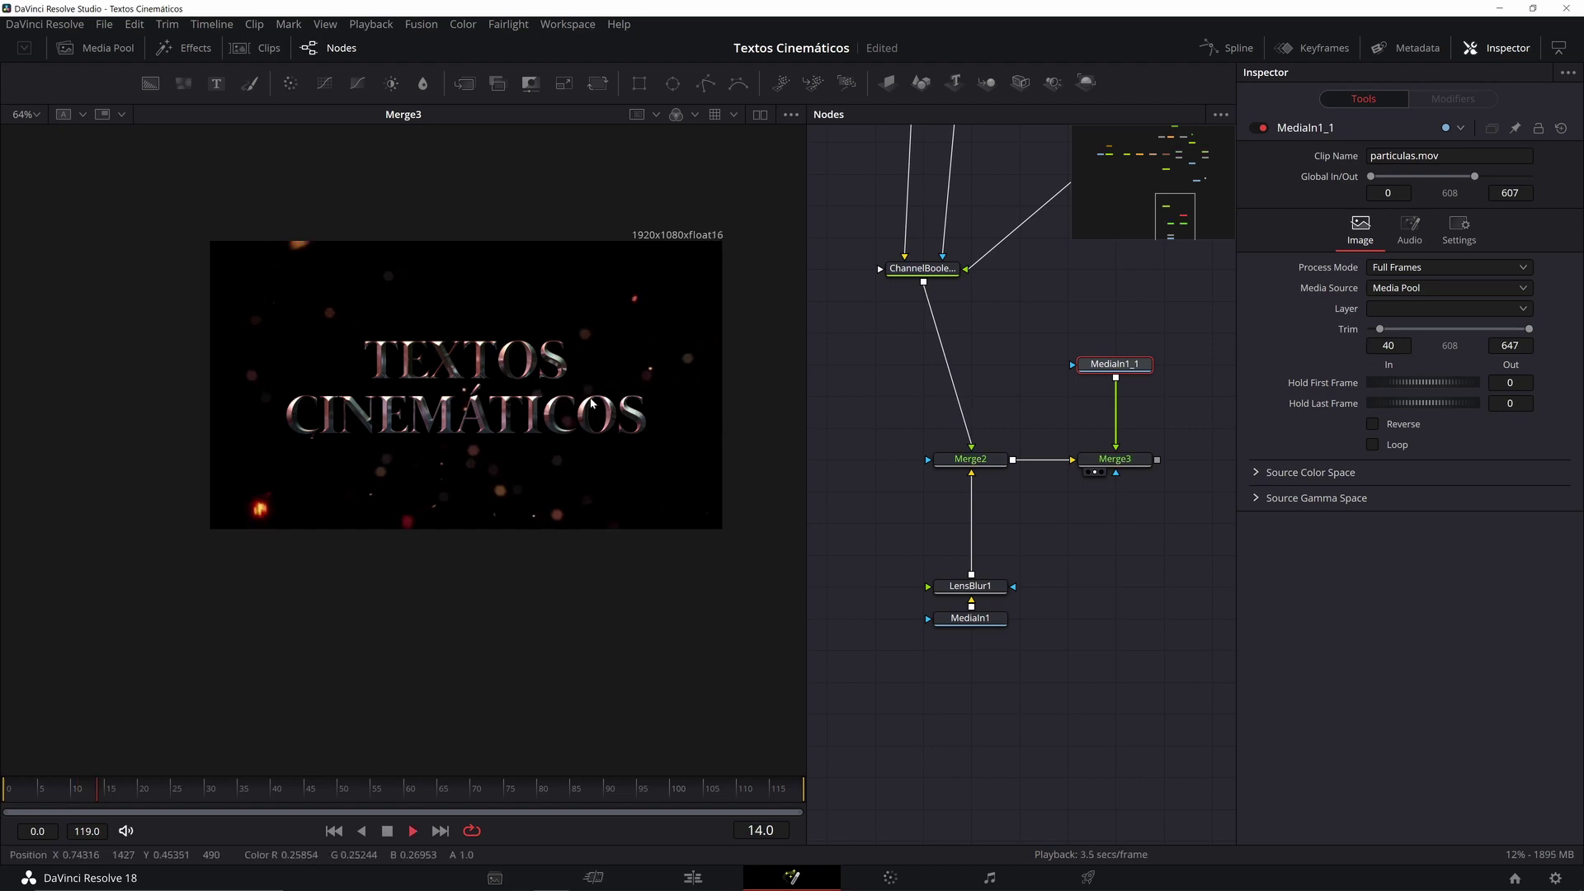
{"action": "key", "text": "space"}
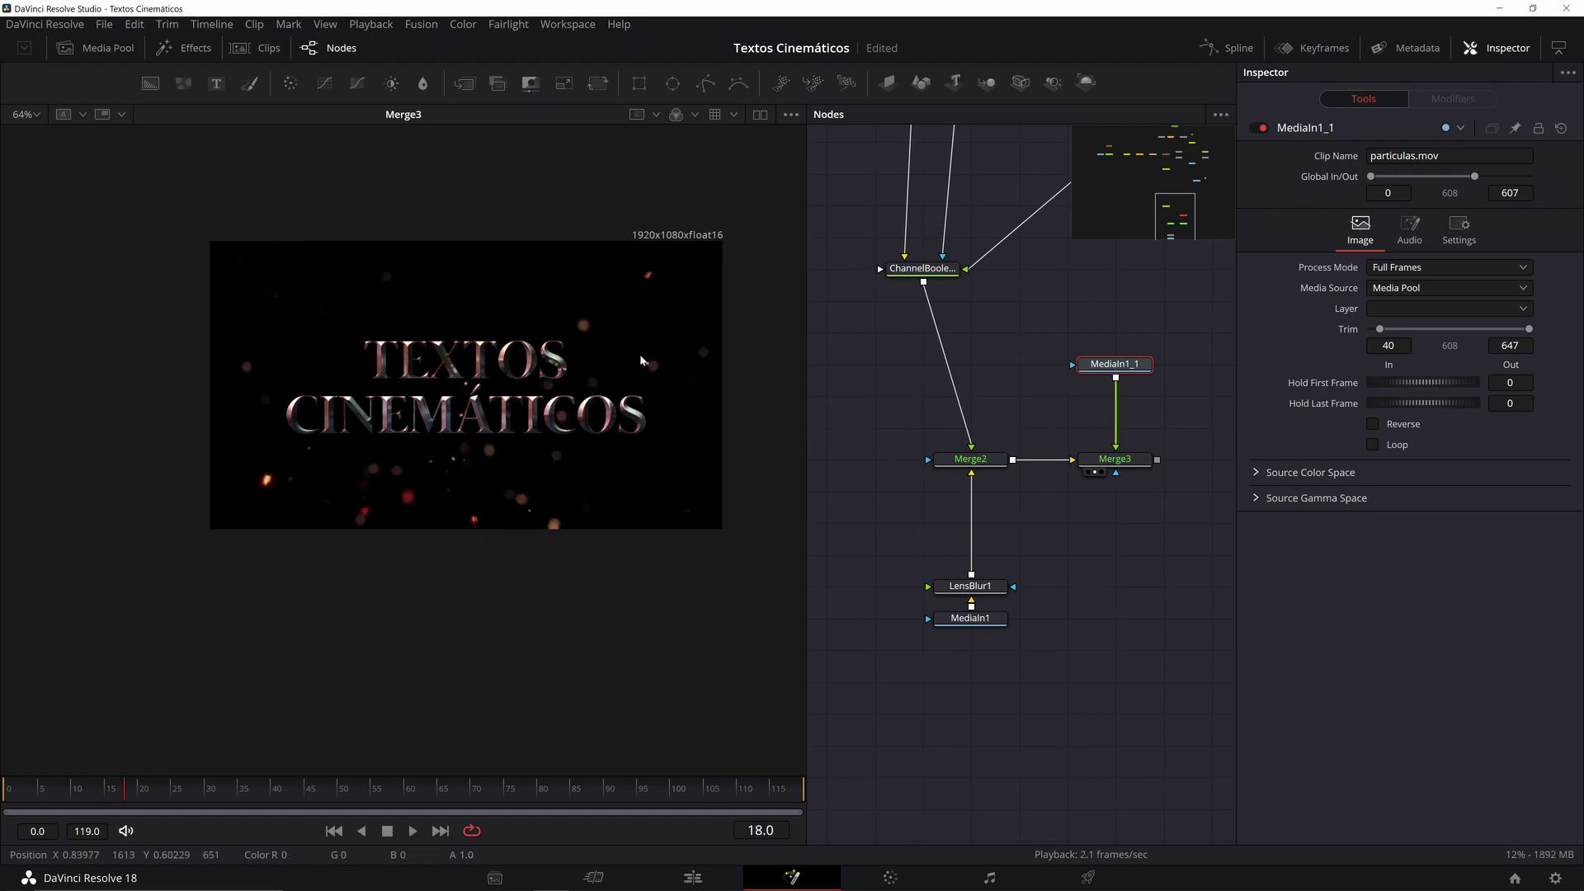
{"action": "scroll", "coordinate": [988, 384], "scroll_direction": "down", "scroll_amount": 2}
{"action": "left_click", "coordinate": [1145, 585]}
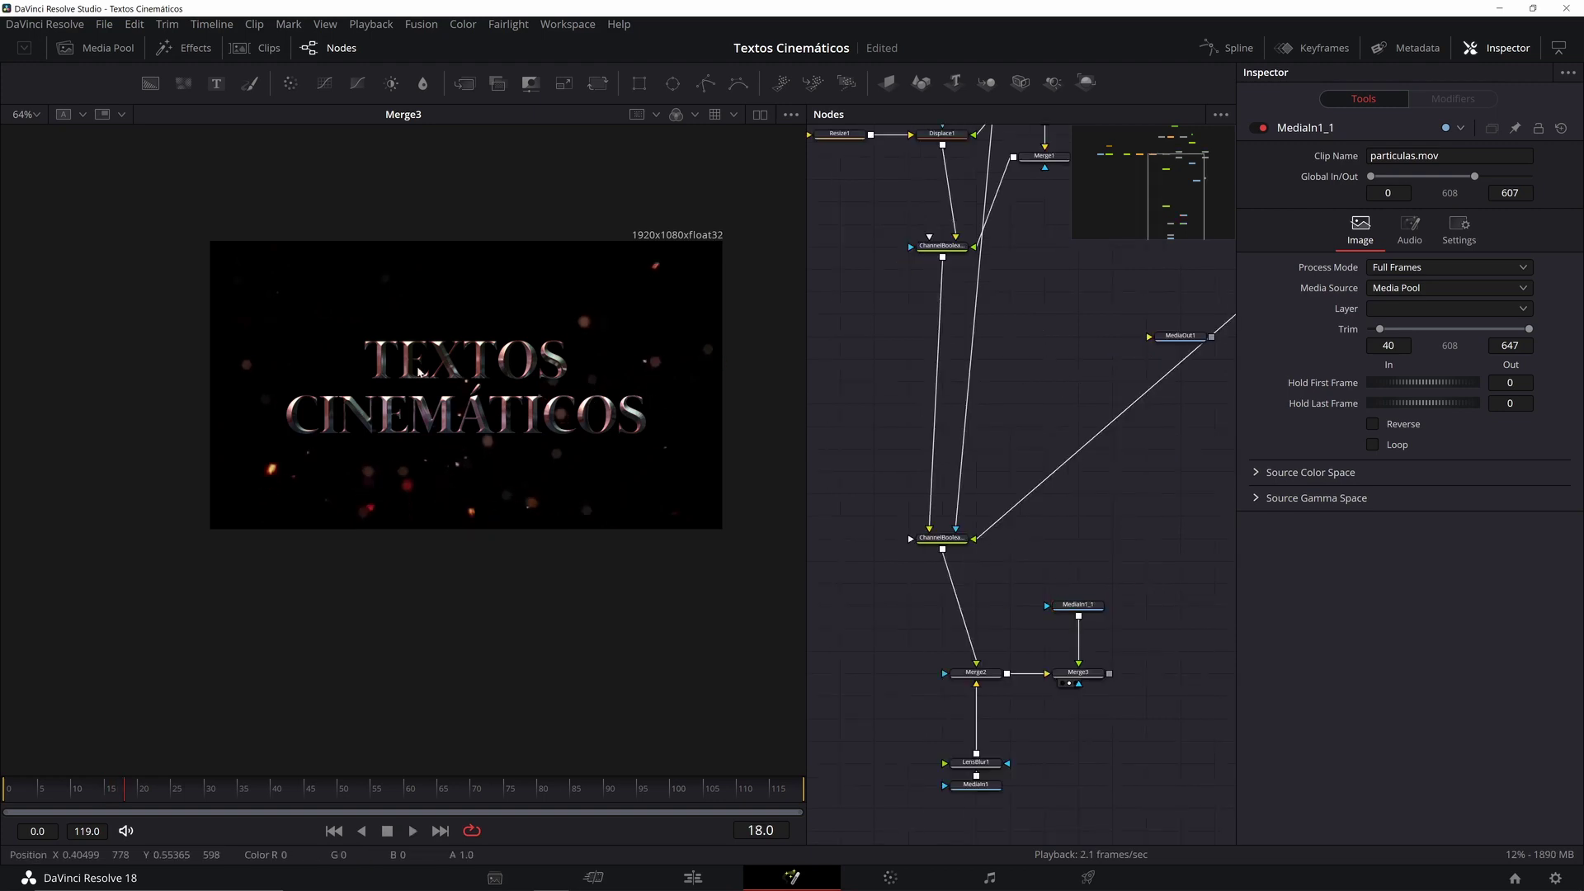
{"action": "key", "text": "ctrl+s"}
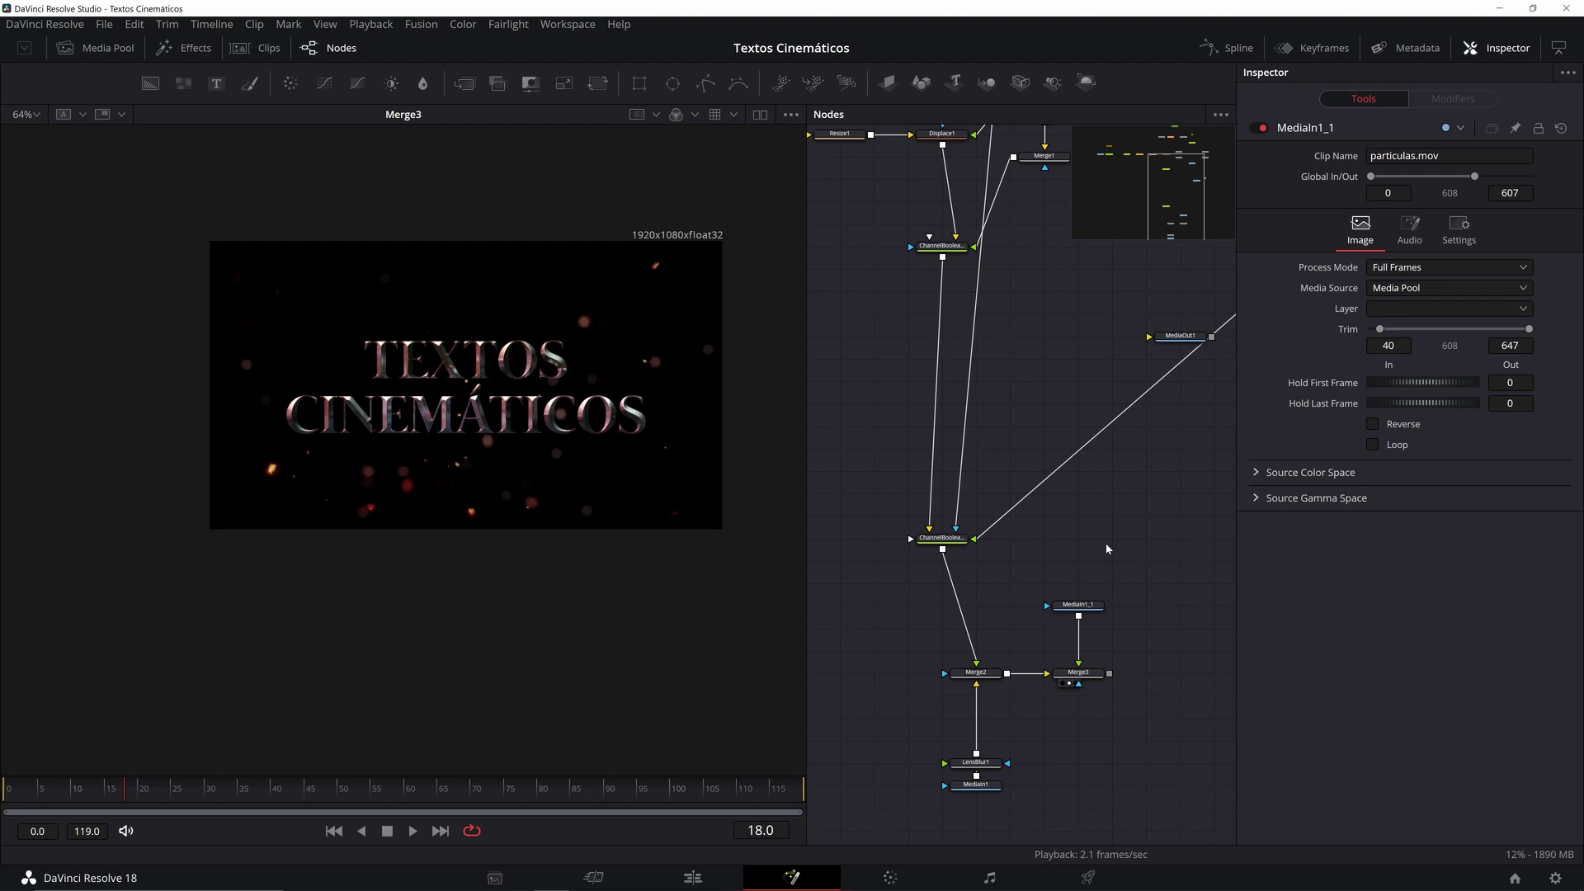
Step: Replace the second line of Text1 with "lumet" and inspect how the metallic effect renders on it
{"action": "mouse_move", "coordinate": [1038, 403]}
{"action": "left_mouse_down"}
{"action": "mouse_move", "coordinate": [1053, 594]}
{"action": "mouse_move", "coordinate": [1033, 475]}
{"action": "mouse_move", "coordinate": [1081, 648]}
{"action": "left_mouse_up"}
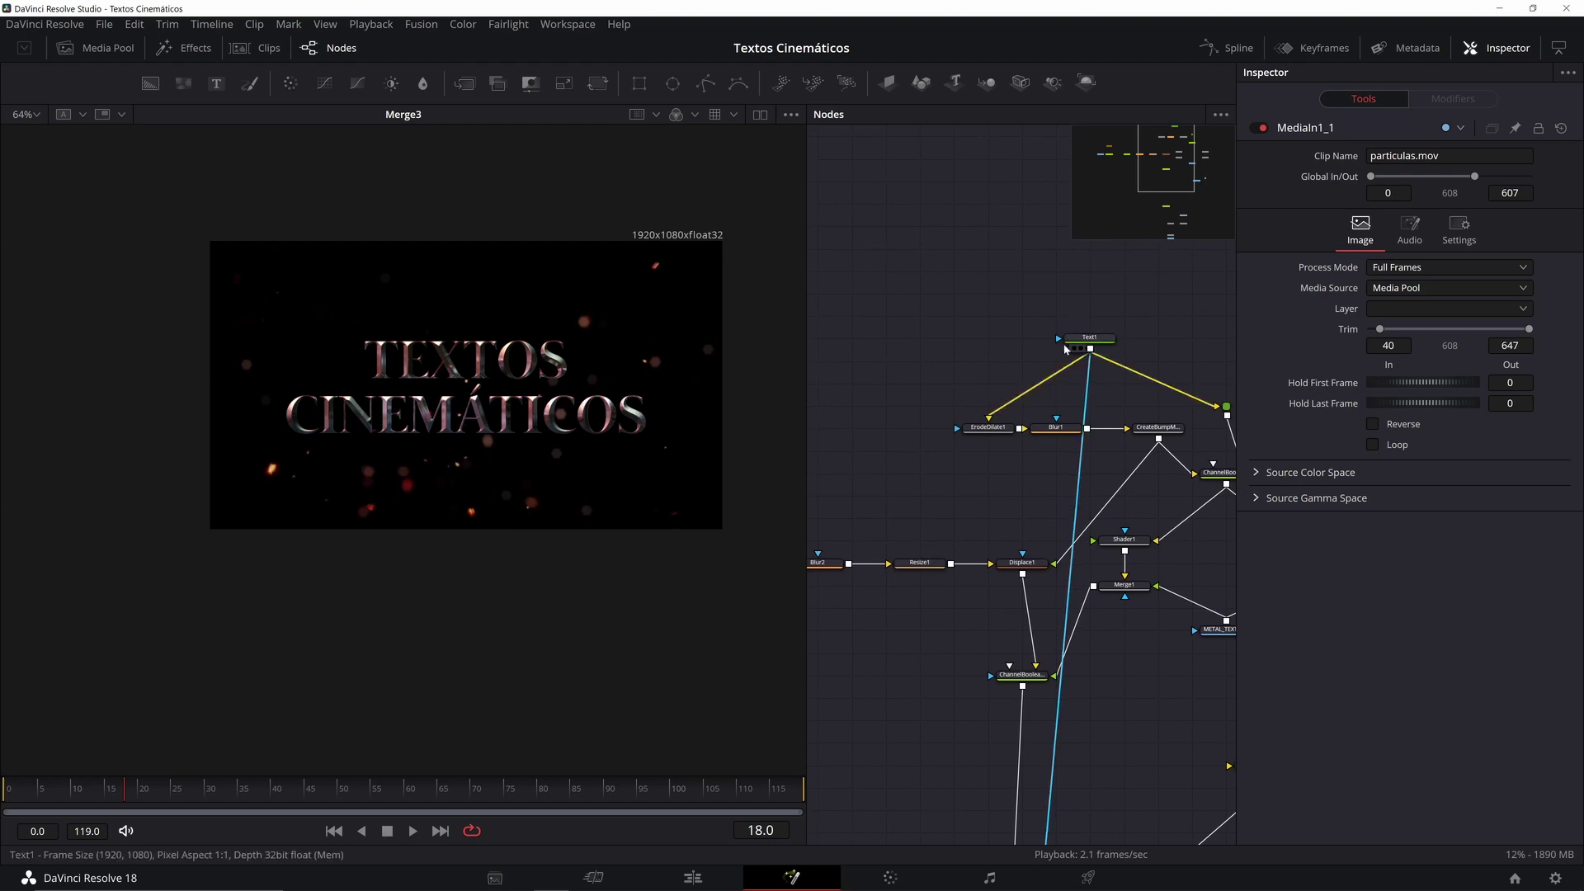
{"action": "left_click", "coordinate": [1075, 340]}
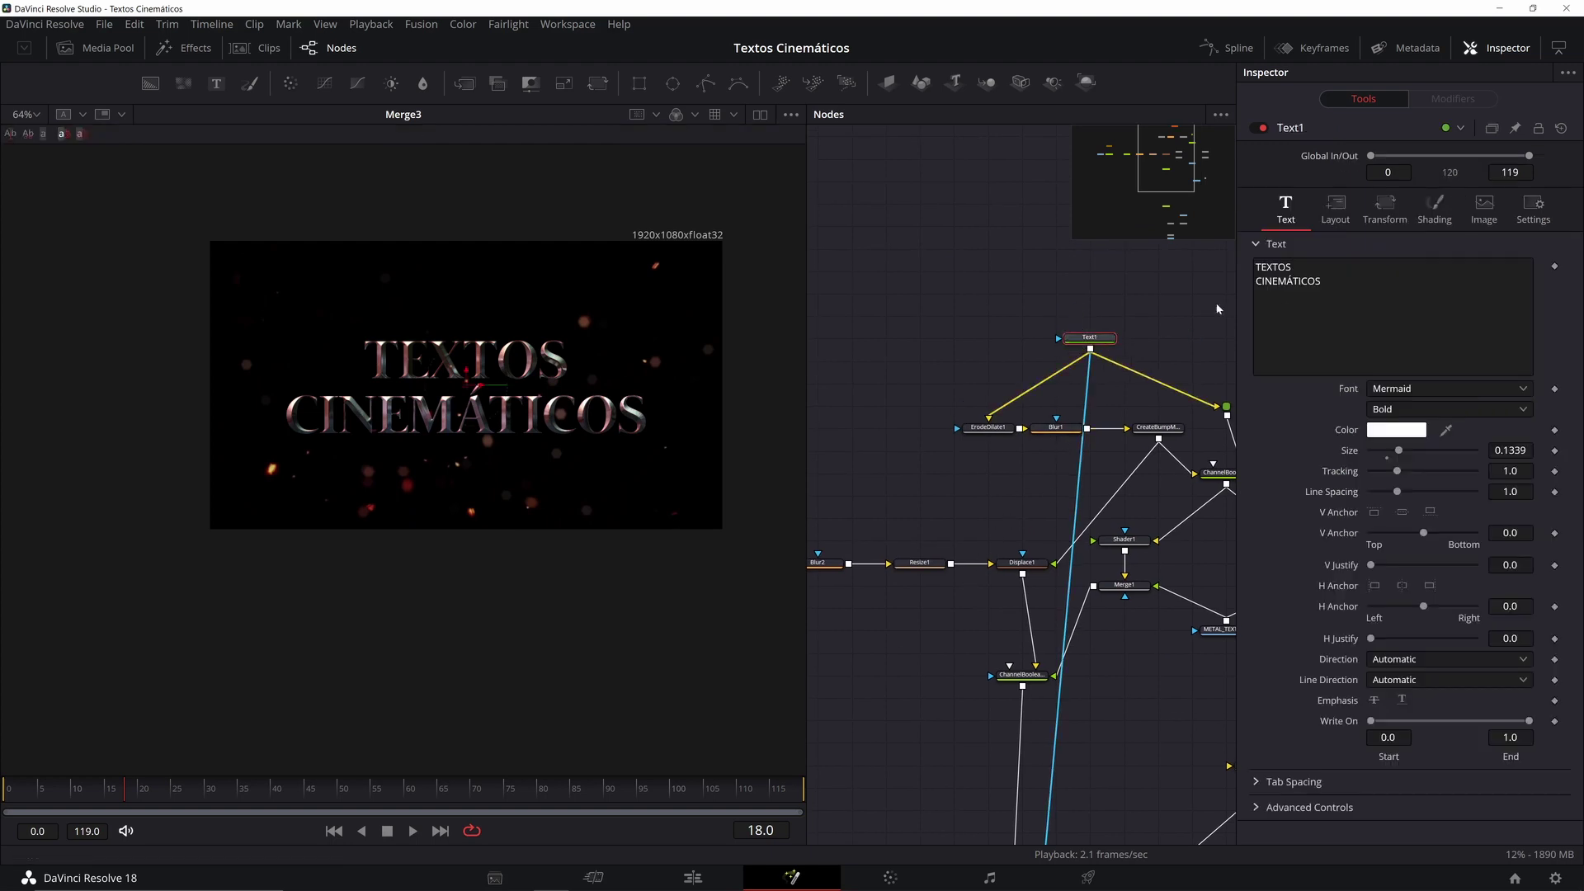
{"action": "left_click", "coordinate": [1323, 282]}
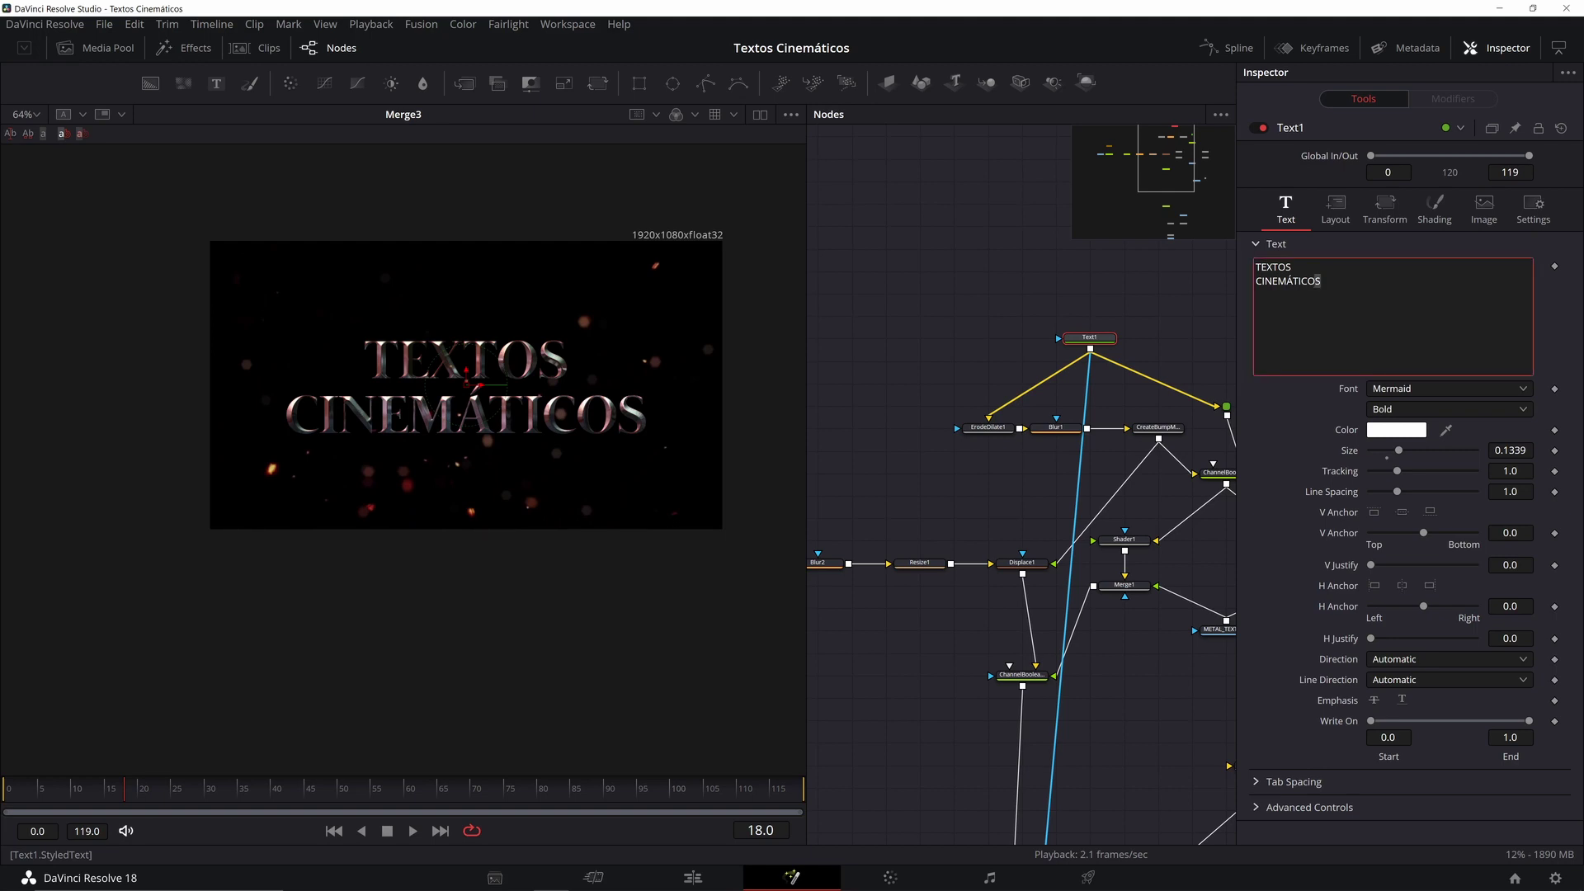
{"action": "double_click", "coordinate": [1318, 281]}
{"action": "type", "text": "lumet"}
{"action": "scroll", "coordinate": [468, 429], "scroll_direction": "up", "scroll_amount": 2}
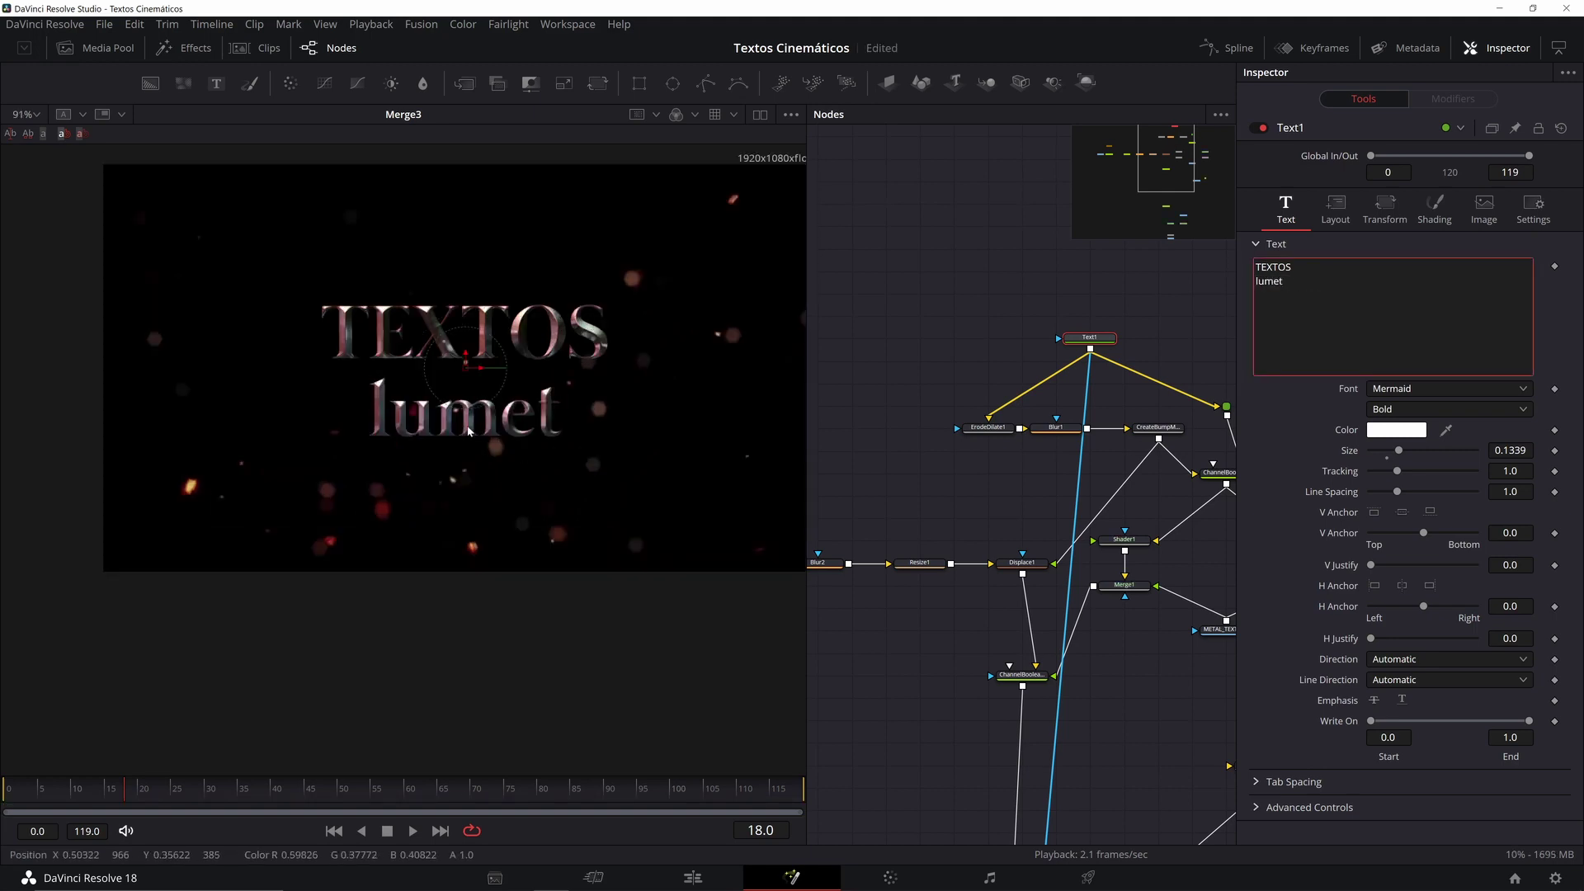
{"action": "scroll", "coordinate": [467, 430], "scroll_direction": "up", "scroll_amount": 2}
{"action": "scroll", "coordinate": [465, 419], "scroll_direction": "up", "scroll_amount": 2}
{"action": "scroll", "coordinate": [469, 412], "scroll_direction": "down", "scroll_amount": 3}
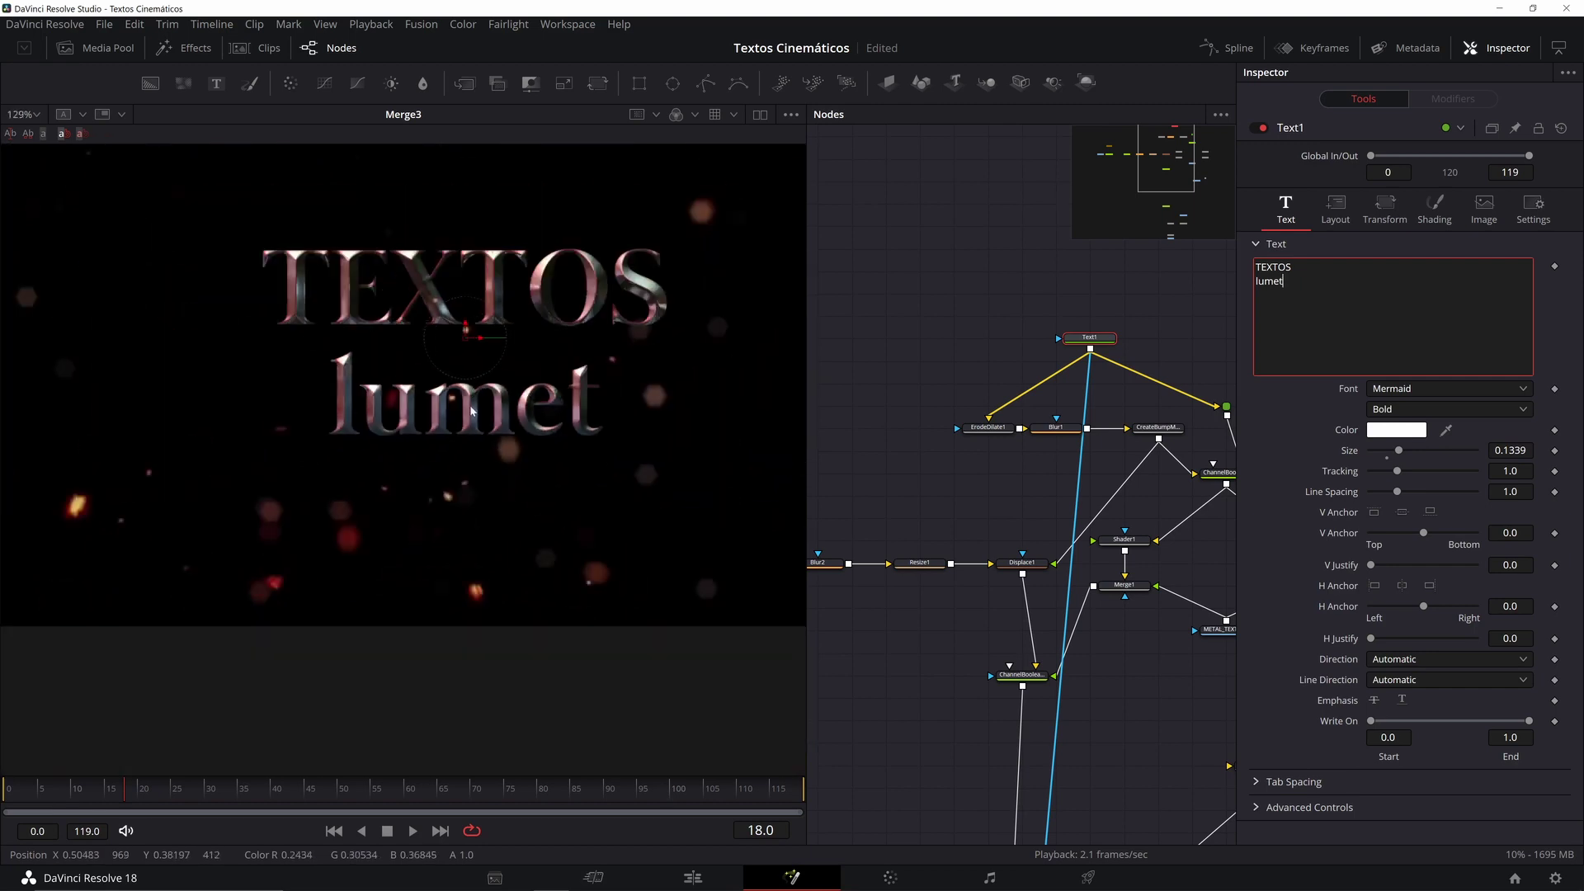
{"action": "scroll", "coordinate": [469, 416], "scroll_direction": "down", "scroll_amount": 2}
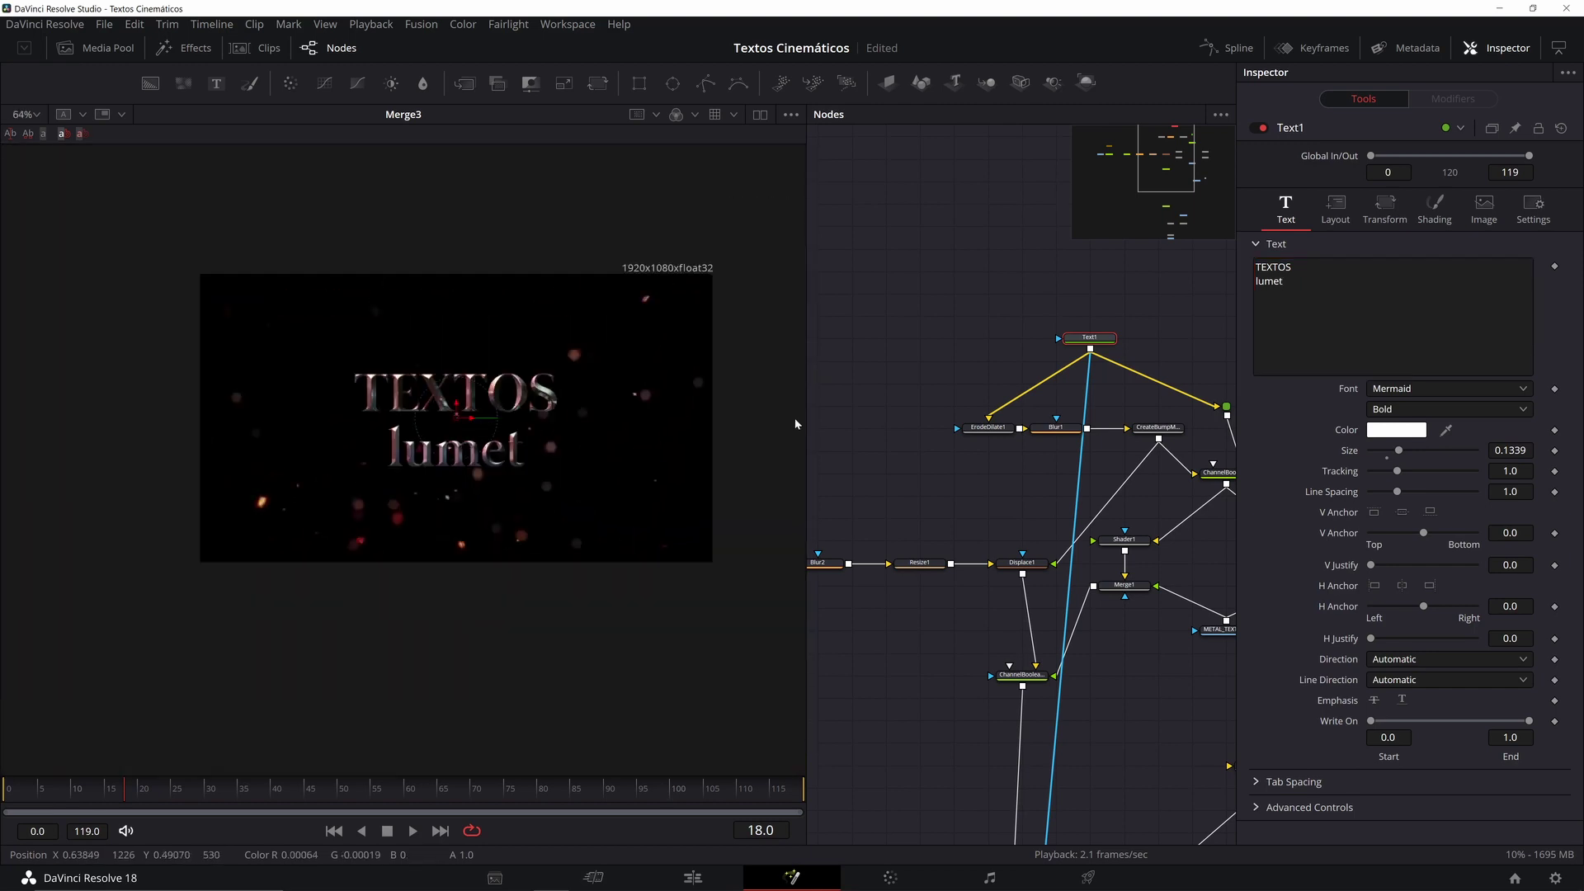
Step: Change the second line of Text1 back to "CINEMÁTICOS"
{"action": "left_click", "coordinate": [1315, 285]}
{"action": "key", "text": "BackSpace"}
{"action": "key", "text": "BackSpace"}
{"action": "key", "text": "BackSpace"}
{"action": "key", "text": "BackSpace"}
{"action": "key", "text": "BackSpace"}
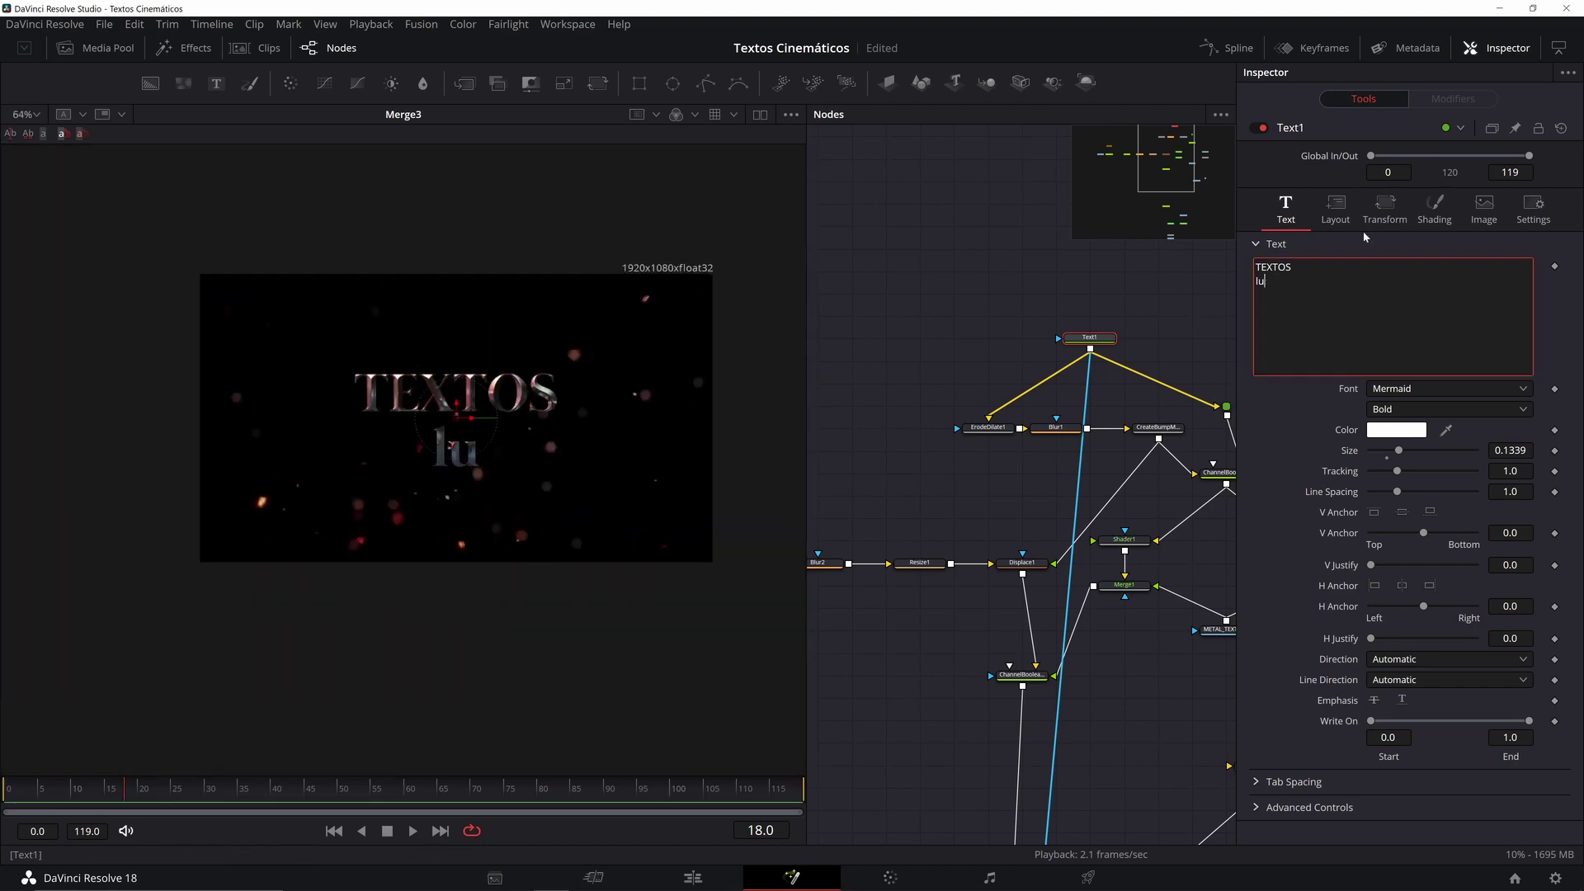
{"action": "type", "text": "CINEMÁTICOS"}
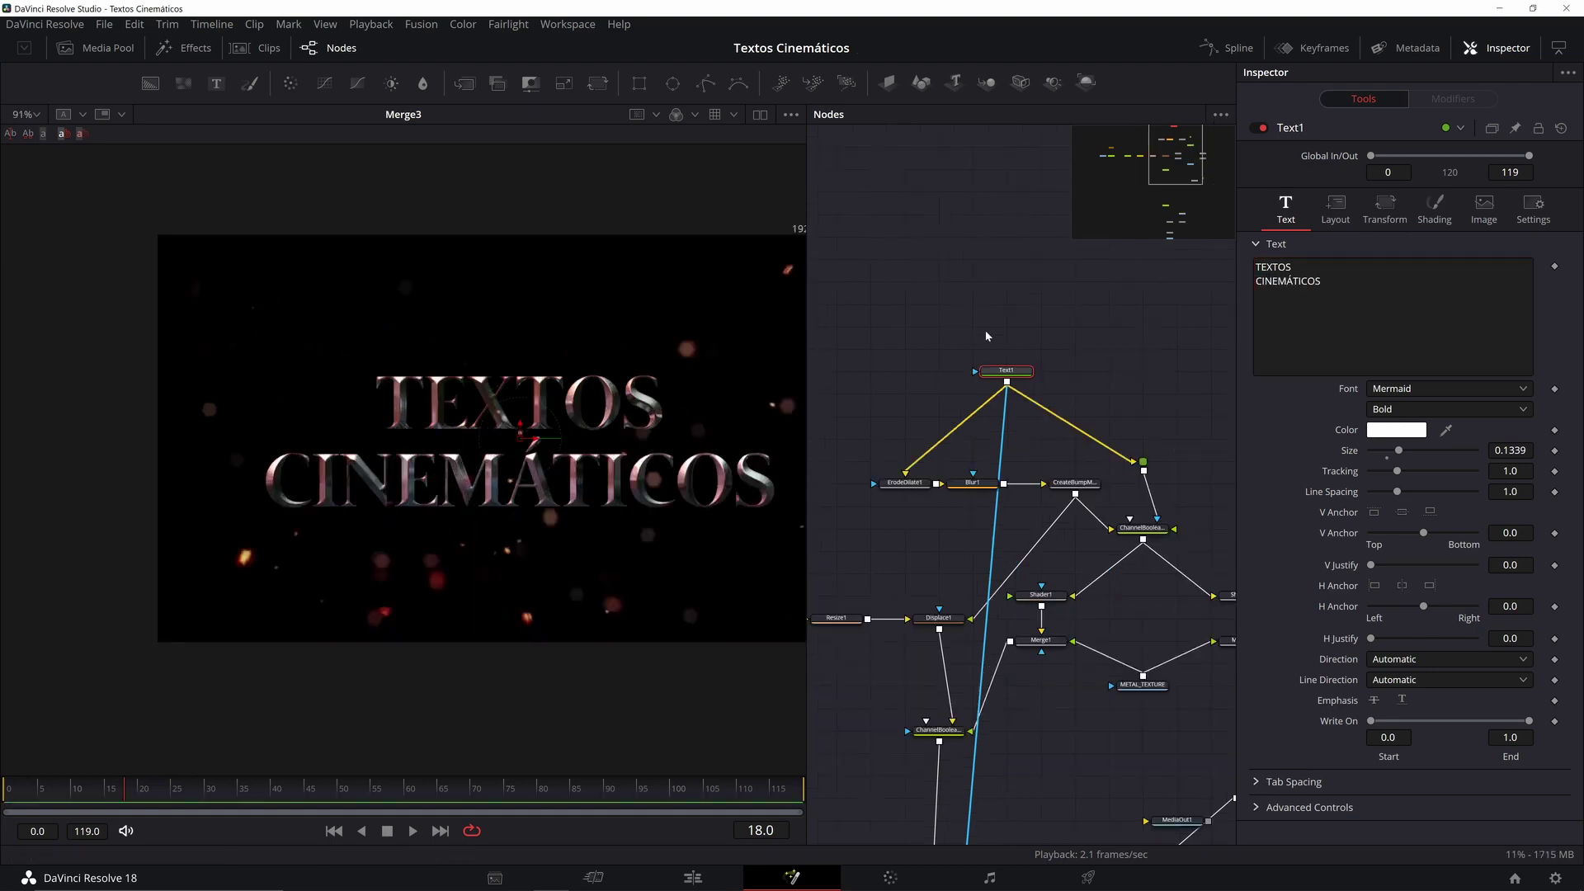
Step: Add the Lord of the Rings logo PNG from the media pool to the empty graph area above Text1
{"action": "scroll", "coordinate": [1038, 393], "scroll_direction": "up", "scroll_amount": 4}
{"action": "left_click_drag", "start_coordinate": [950, 350], "coordinate": [992, 348]}
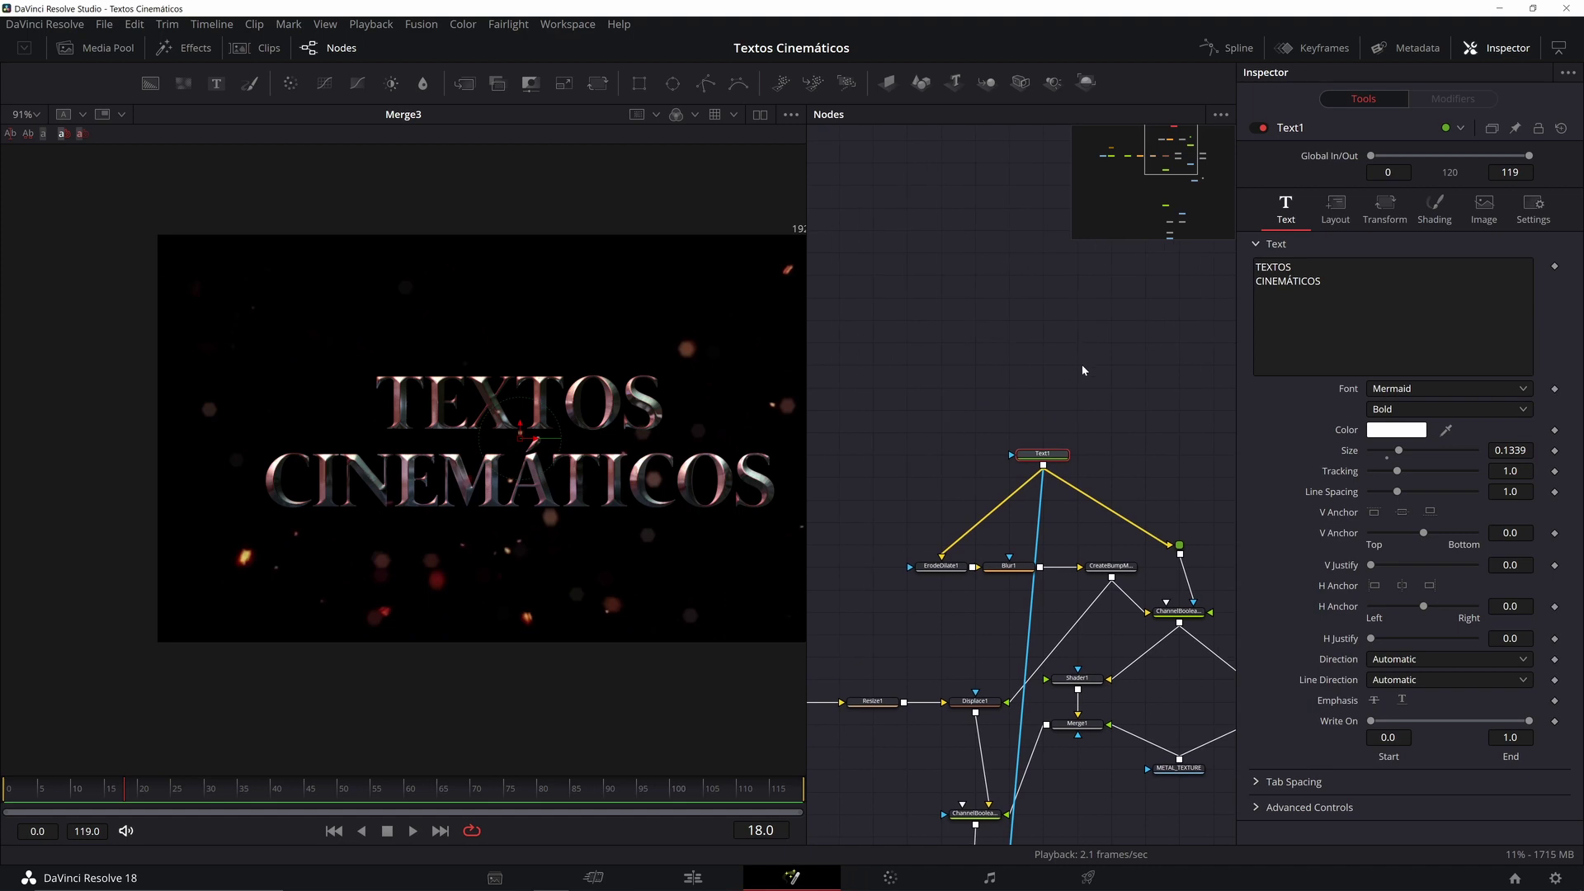
{"action": "left_click", "coordinate": [1043, 396]}
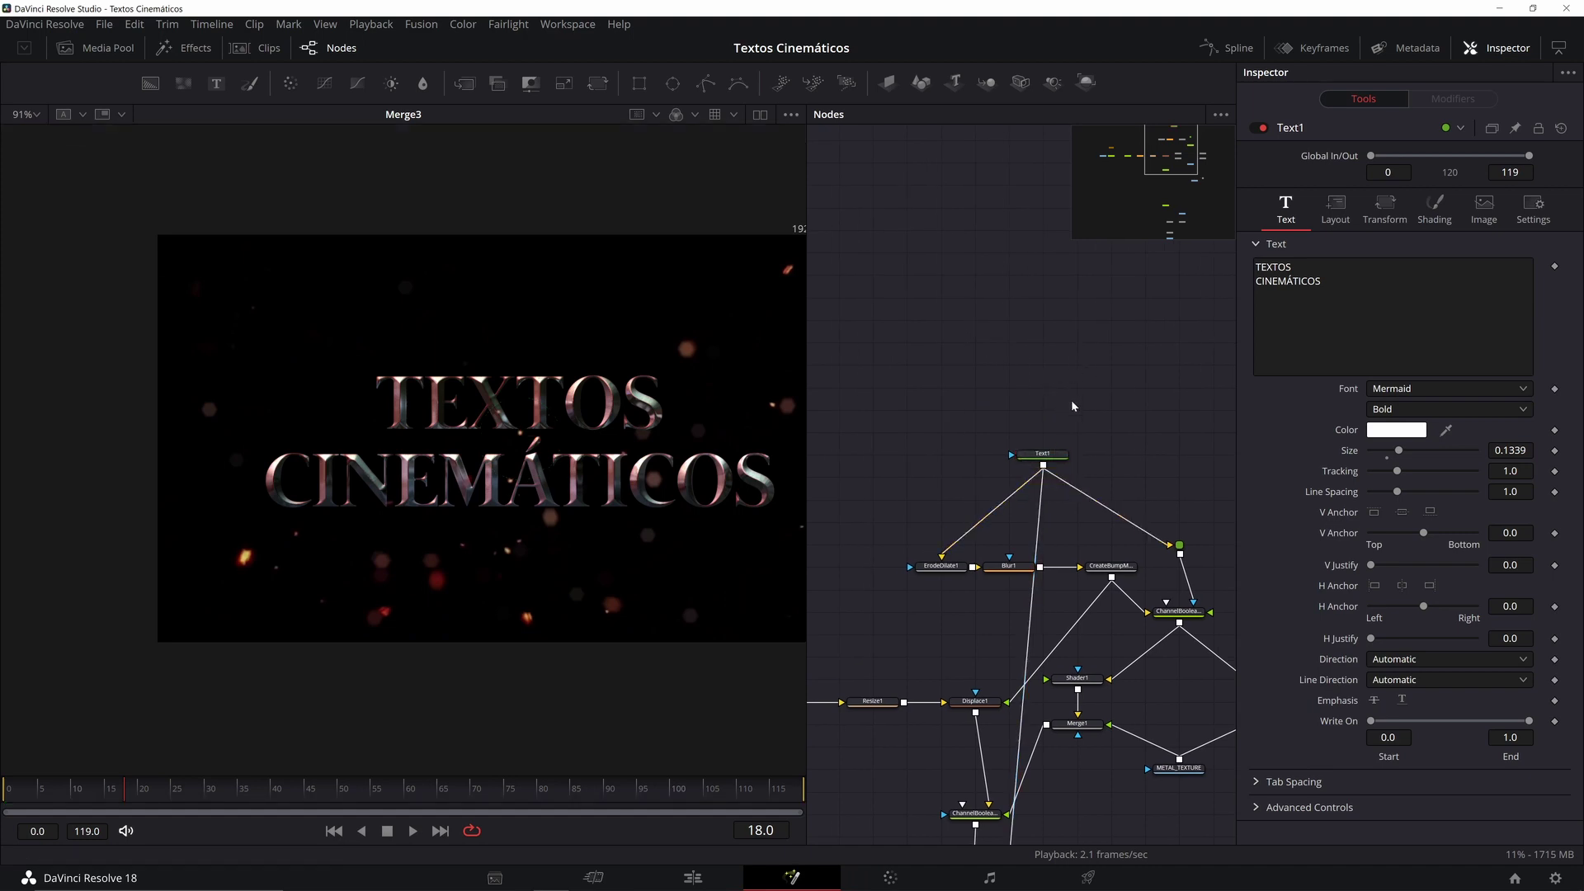
{"action": "left_click", "coordinate": [124, 49]}
{"action": "left_click_drag", "start_coordinate": [458, 682], "coordinate": [945, 322]}
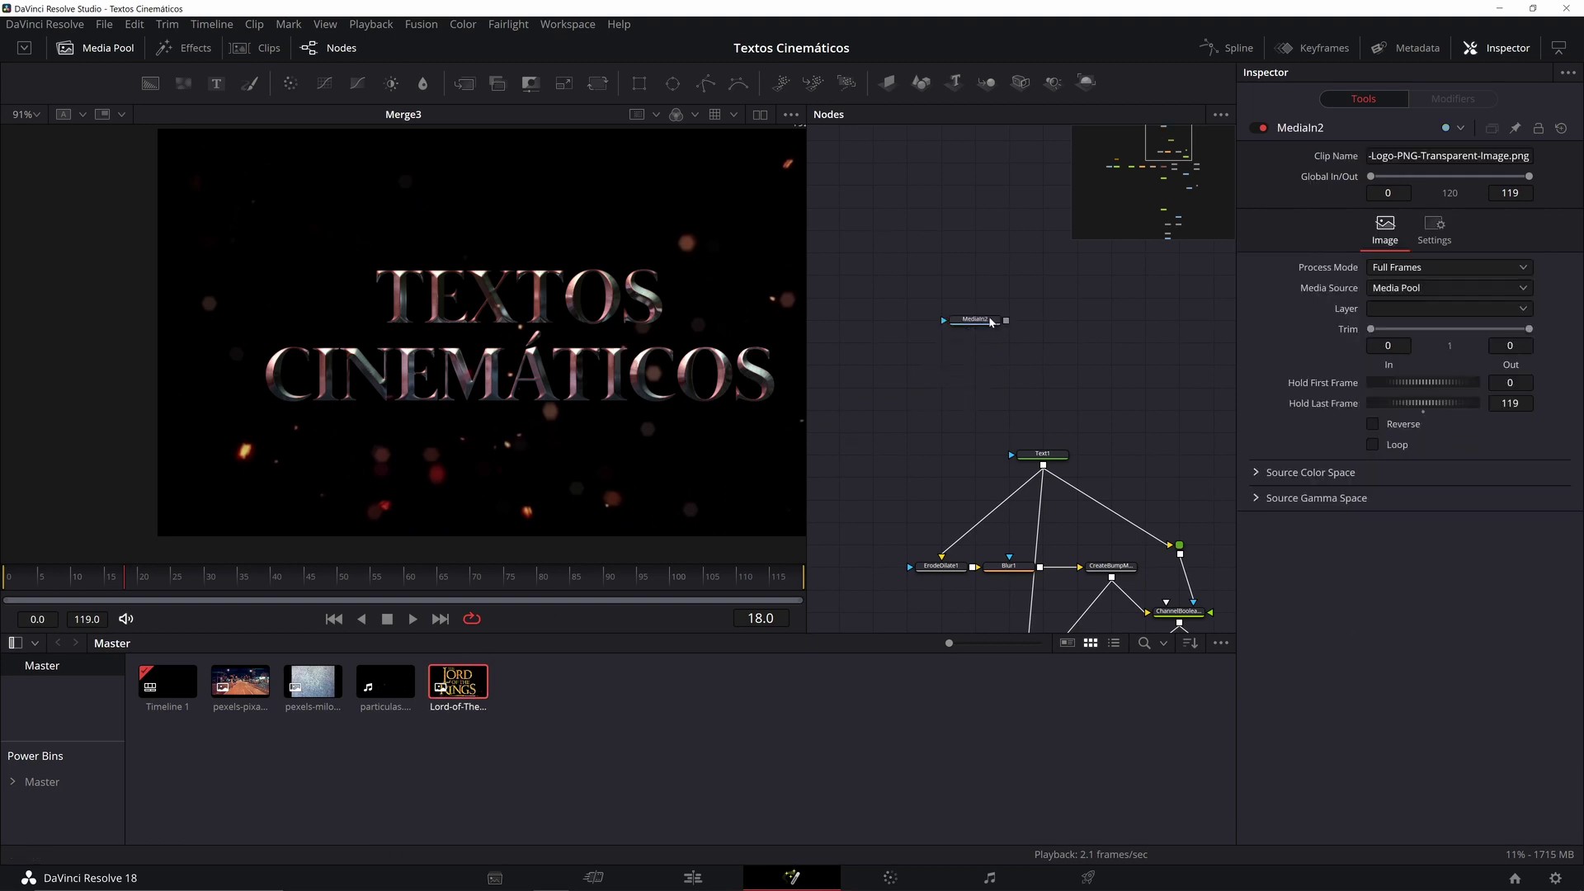
Step: Display the logo in the viewer, add a Background node above it and join the two with a Merge
{"action": "key", "text": "2"}
{"action": "scroll", "coordinate": [541, 326], "scroll_direction": "up", "scroll_amount": 3}
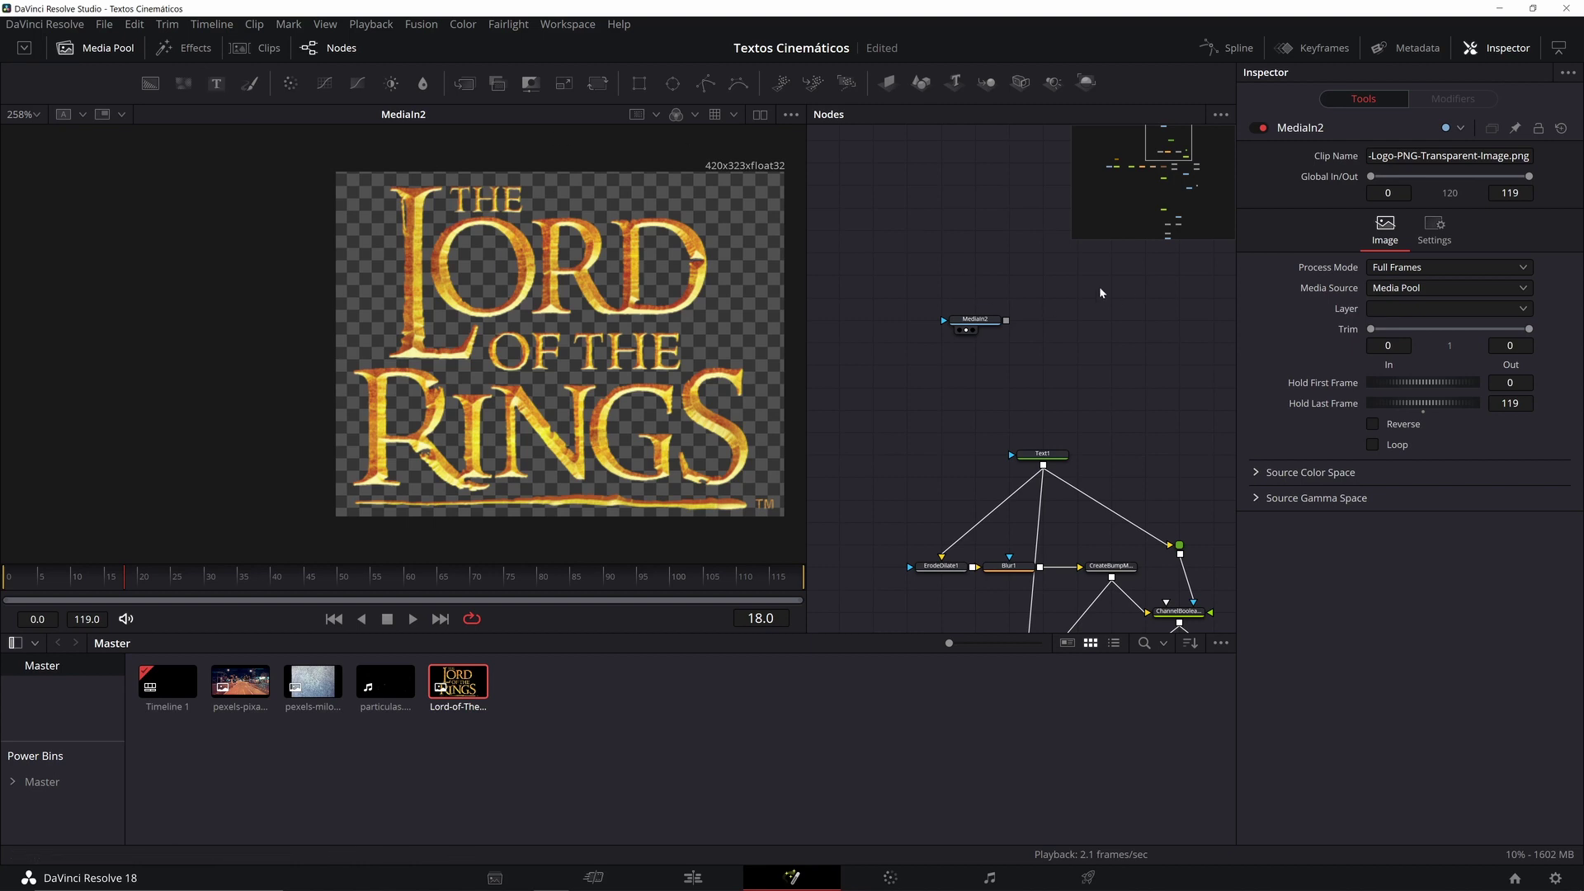
{"action": "key", "text": "shift+space"}
{"action": "type", "text": "br"}
{"action": "type", "text": "bg"}
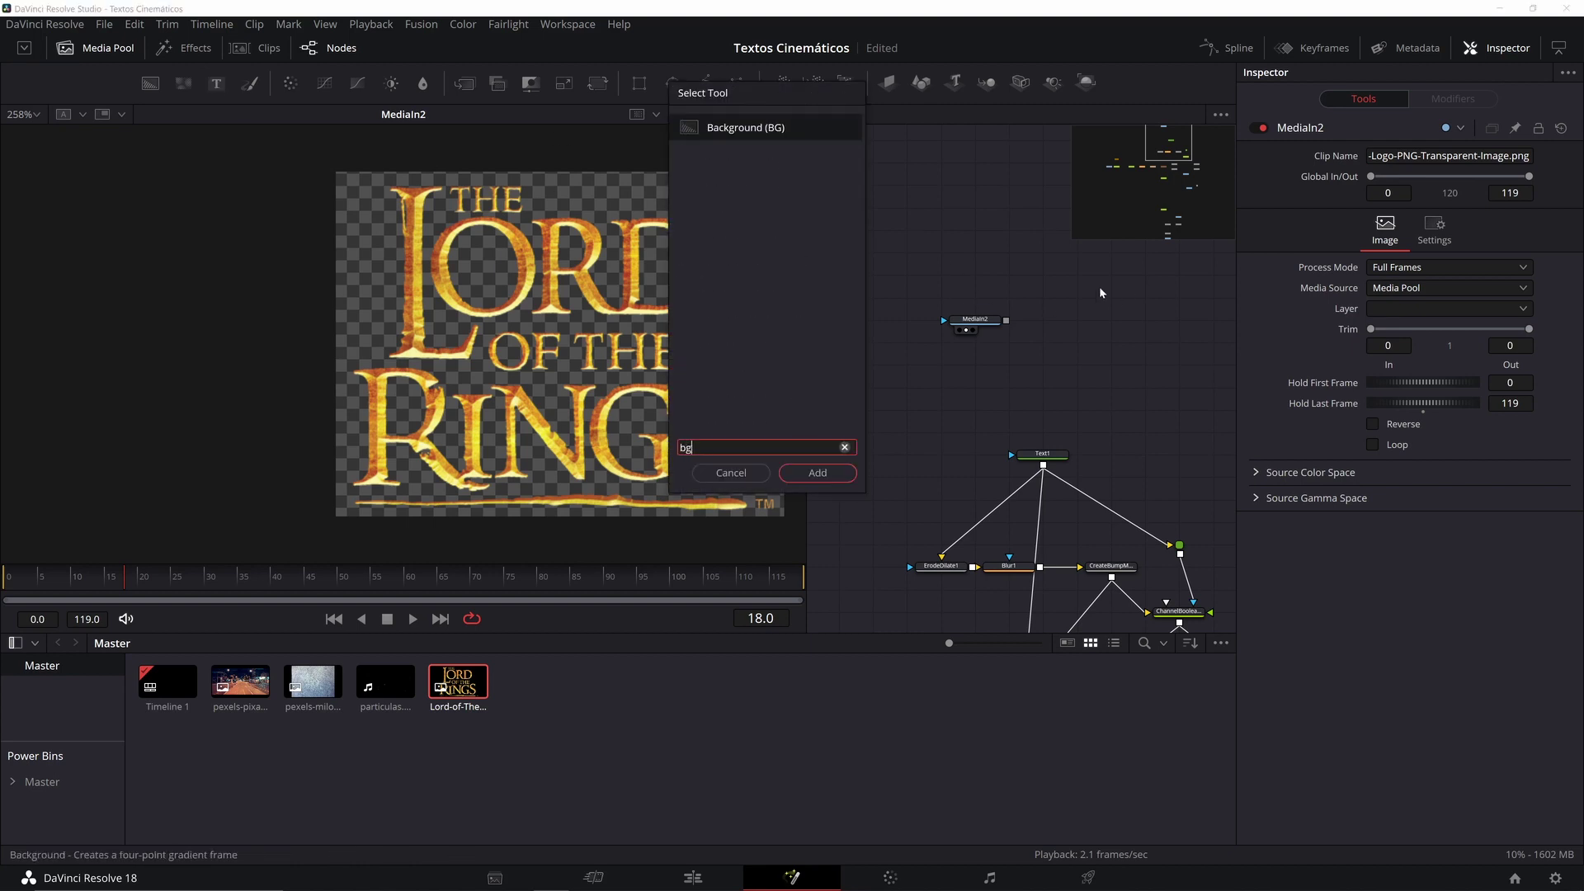
{"action": "key", "text": "Return"}
{"action": "left_click_drag", "start_coordinate": [1076, 277], "coordinate": [1091, 329]}
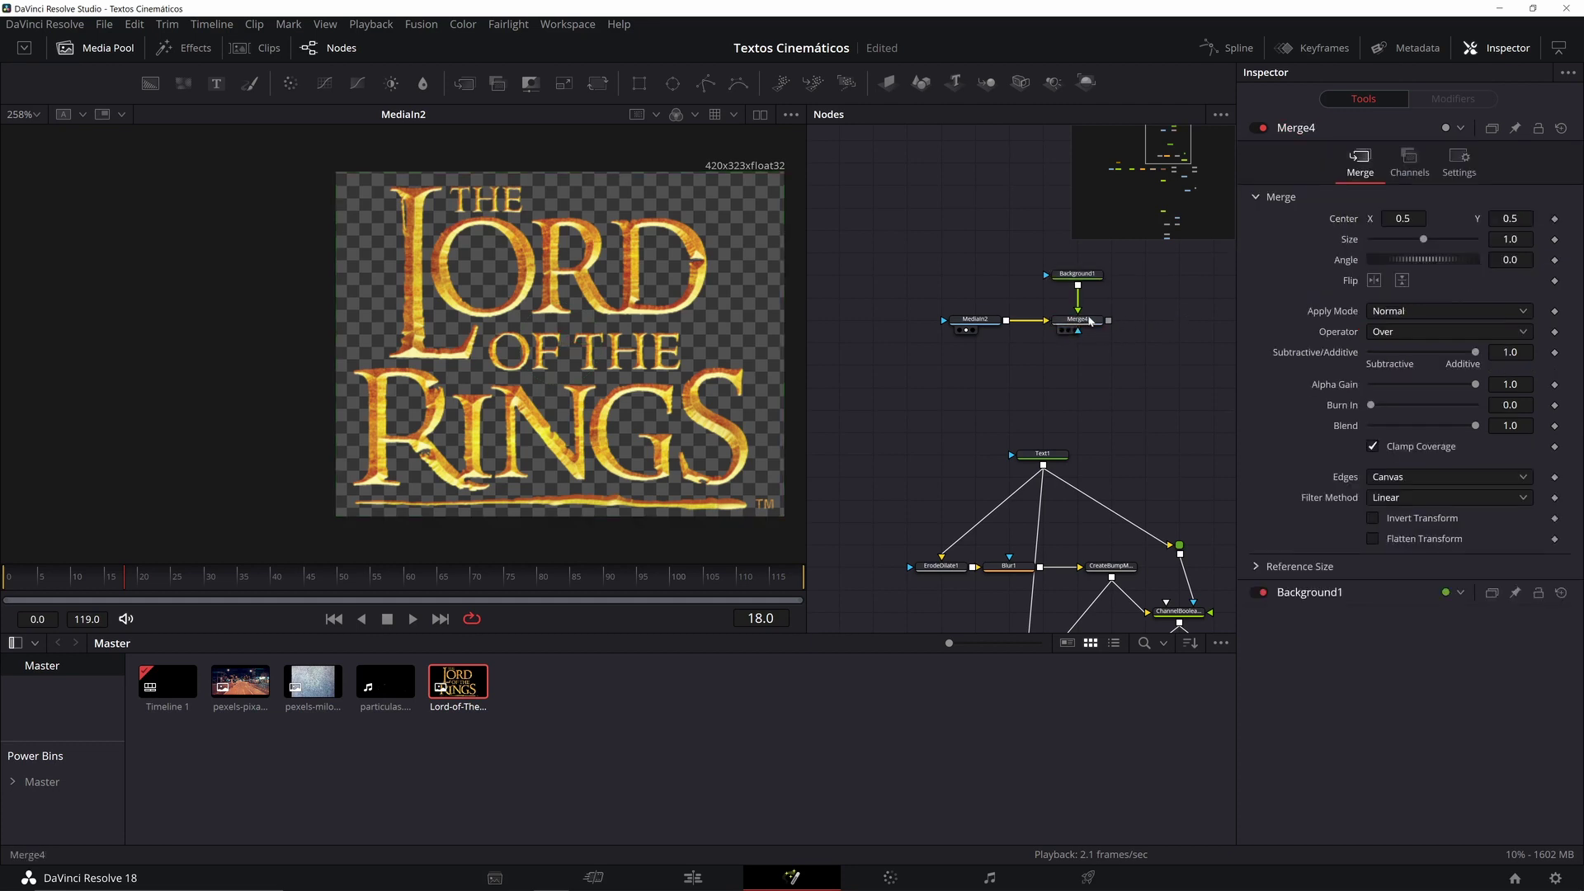
Step: View the logo's Merge and swap its inputs so the logo sits over the Background
{"action": "left_click_drag", "start_coordinate": [635, 292], "coordinate": [553, 301]}
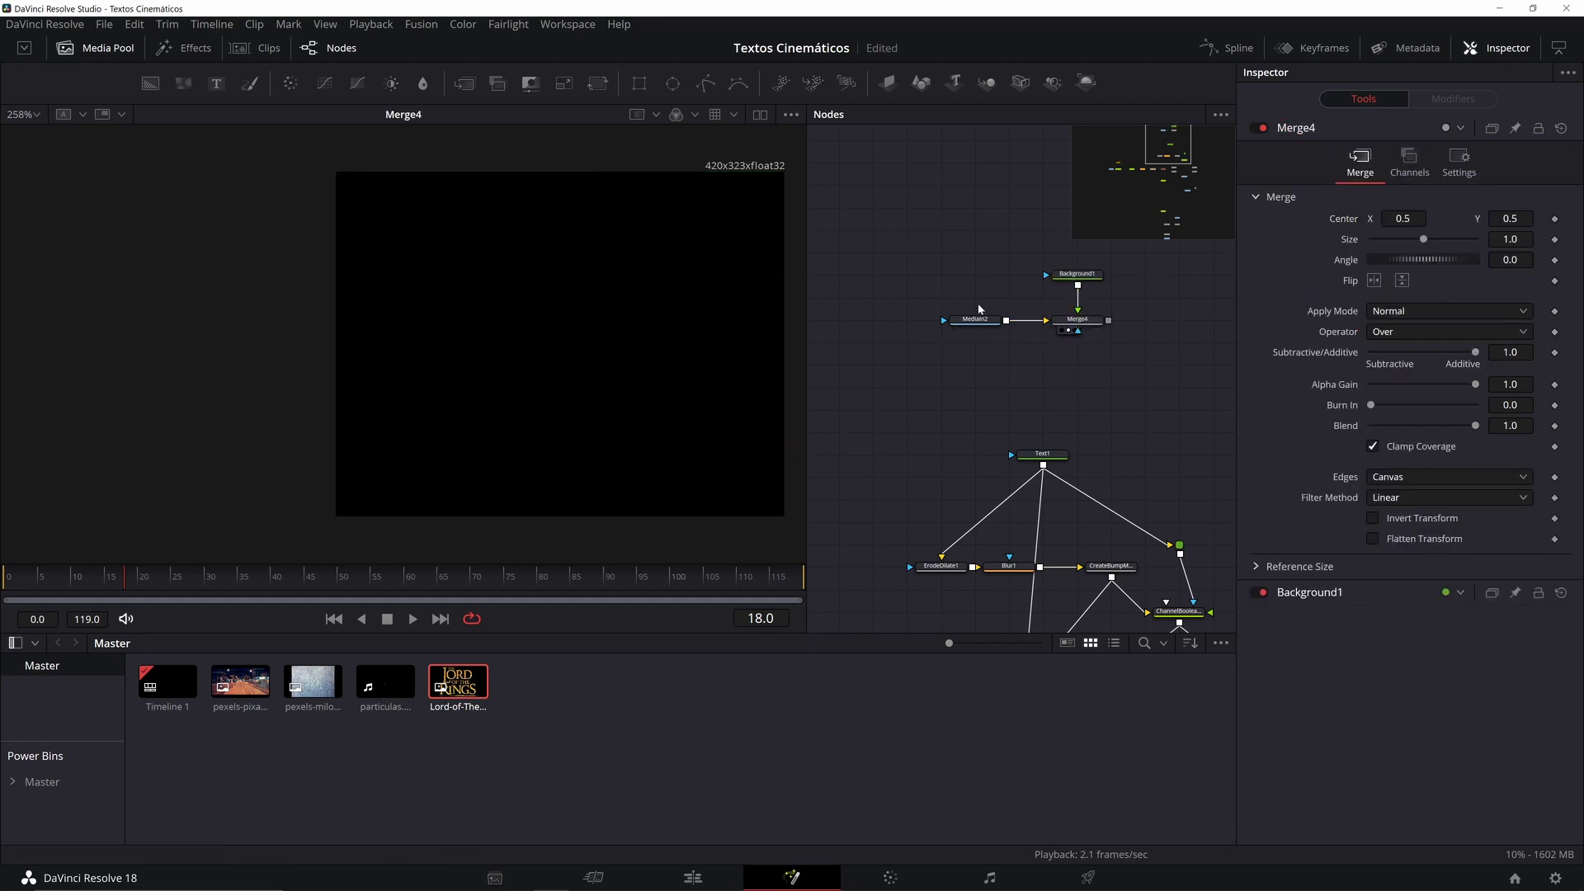
{"action": "left_click", "coordinate": [1087, 323]}
{"action": "key", "text": "ctrl+t"}
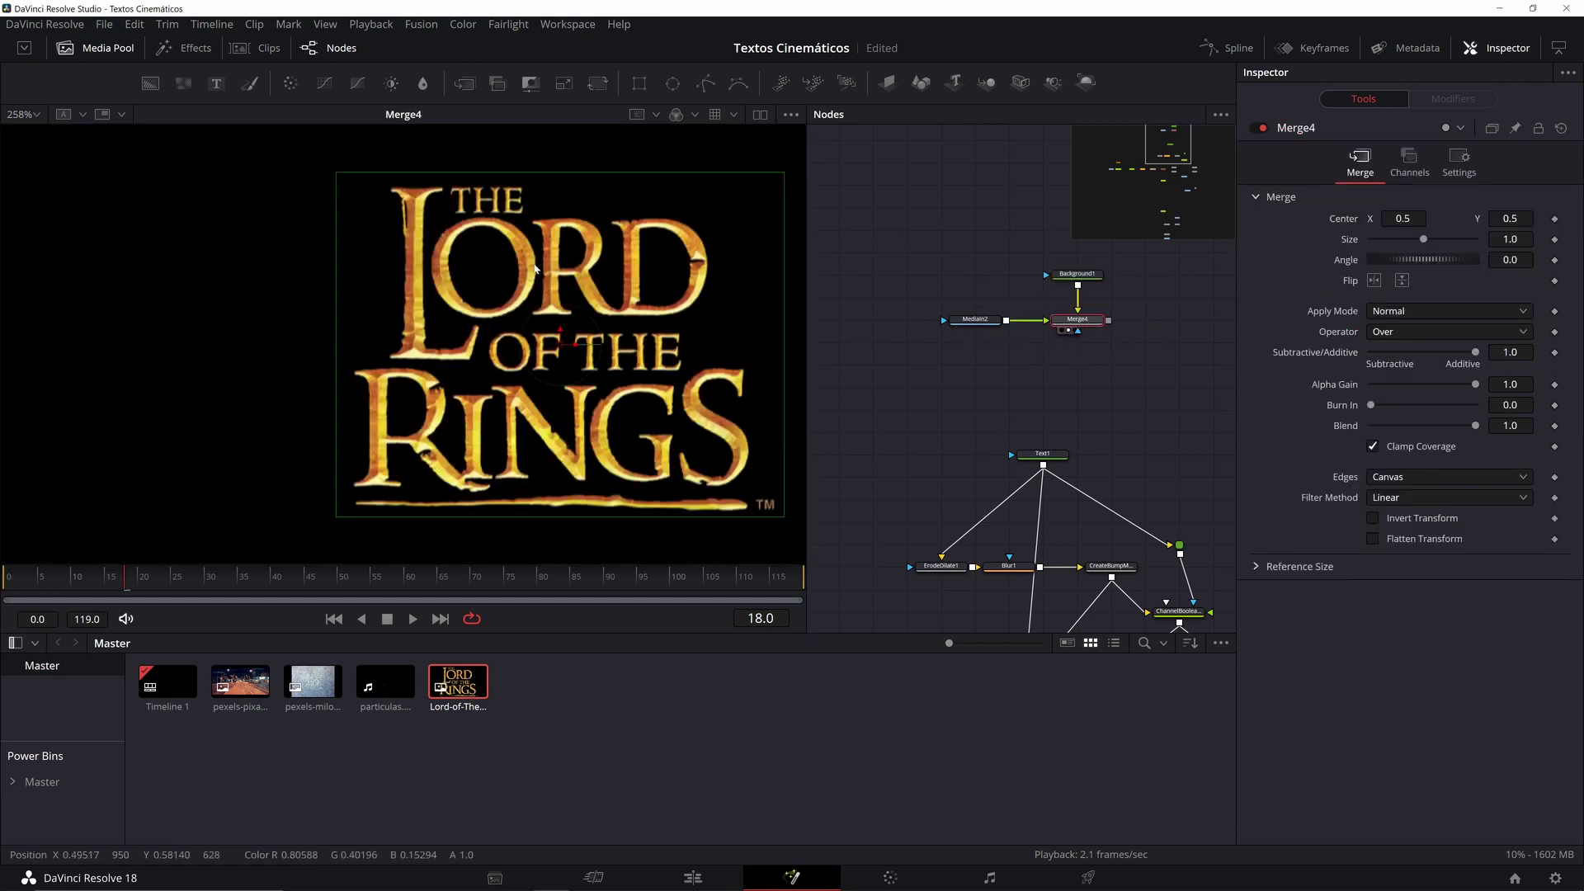
{"action": "scroll", "coordinate": [601, 287], "scroll_direction": "down", "scroll_amount": 2}
{"action": "scroll", "coordinate": [617, 287], "scroll_direction": "down", "scroll_amount": 5}
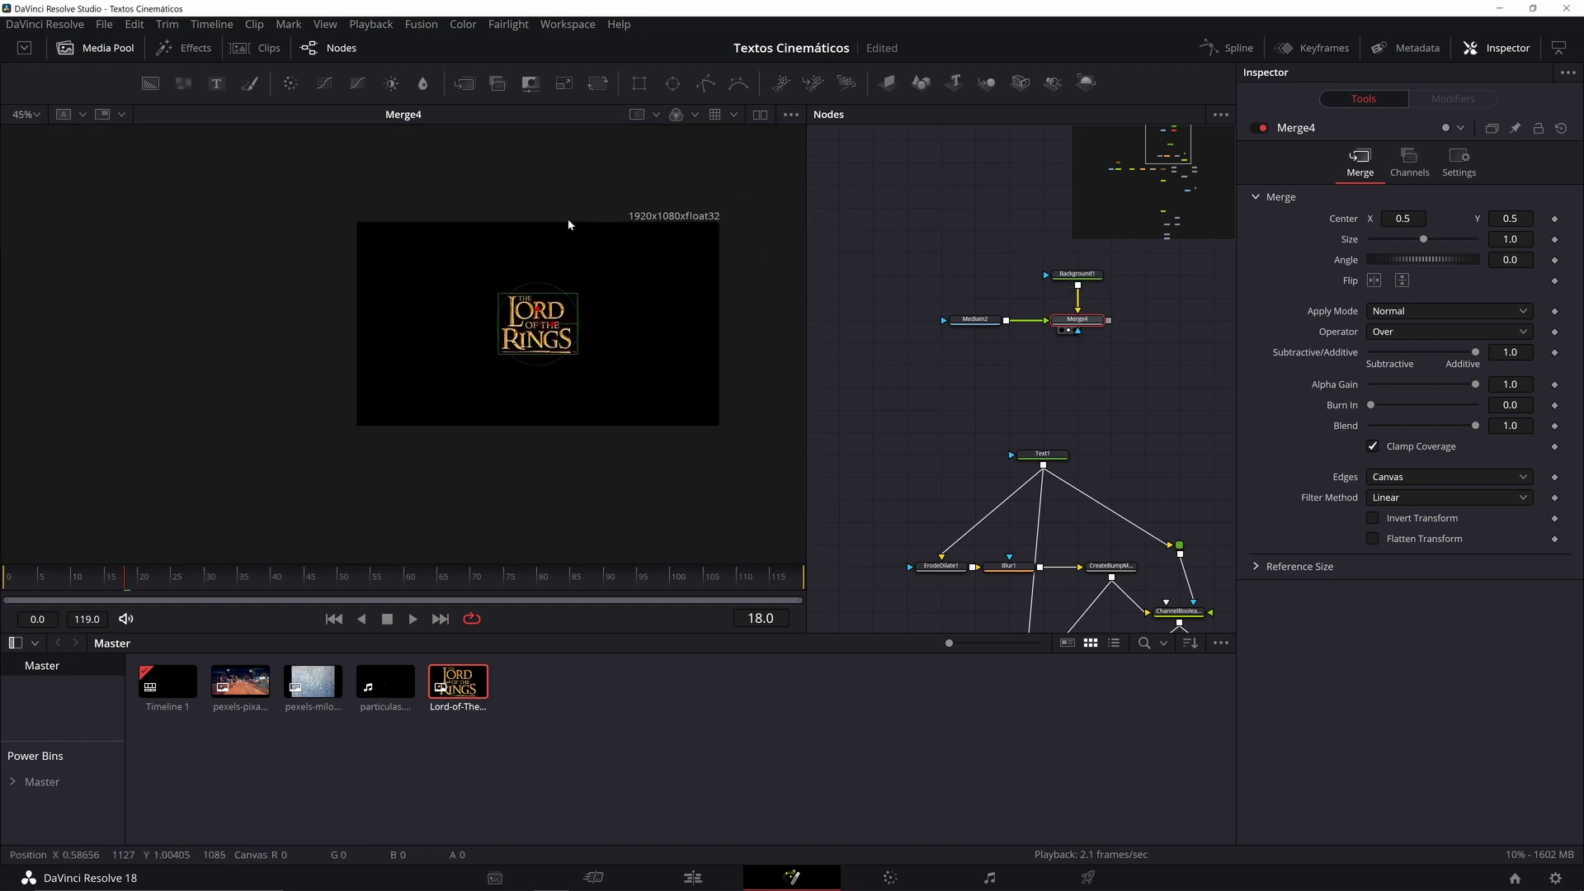
Step: Hide the media pool and make Background1 fully transparent by setting its alpha to 0
{"action": "left_click", "coordinate": [94, 47]}
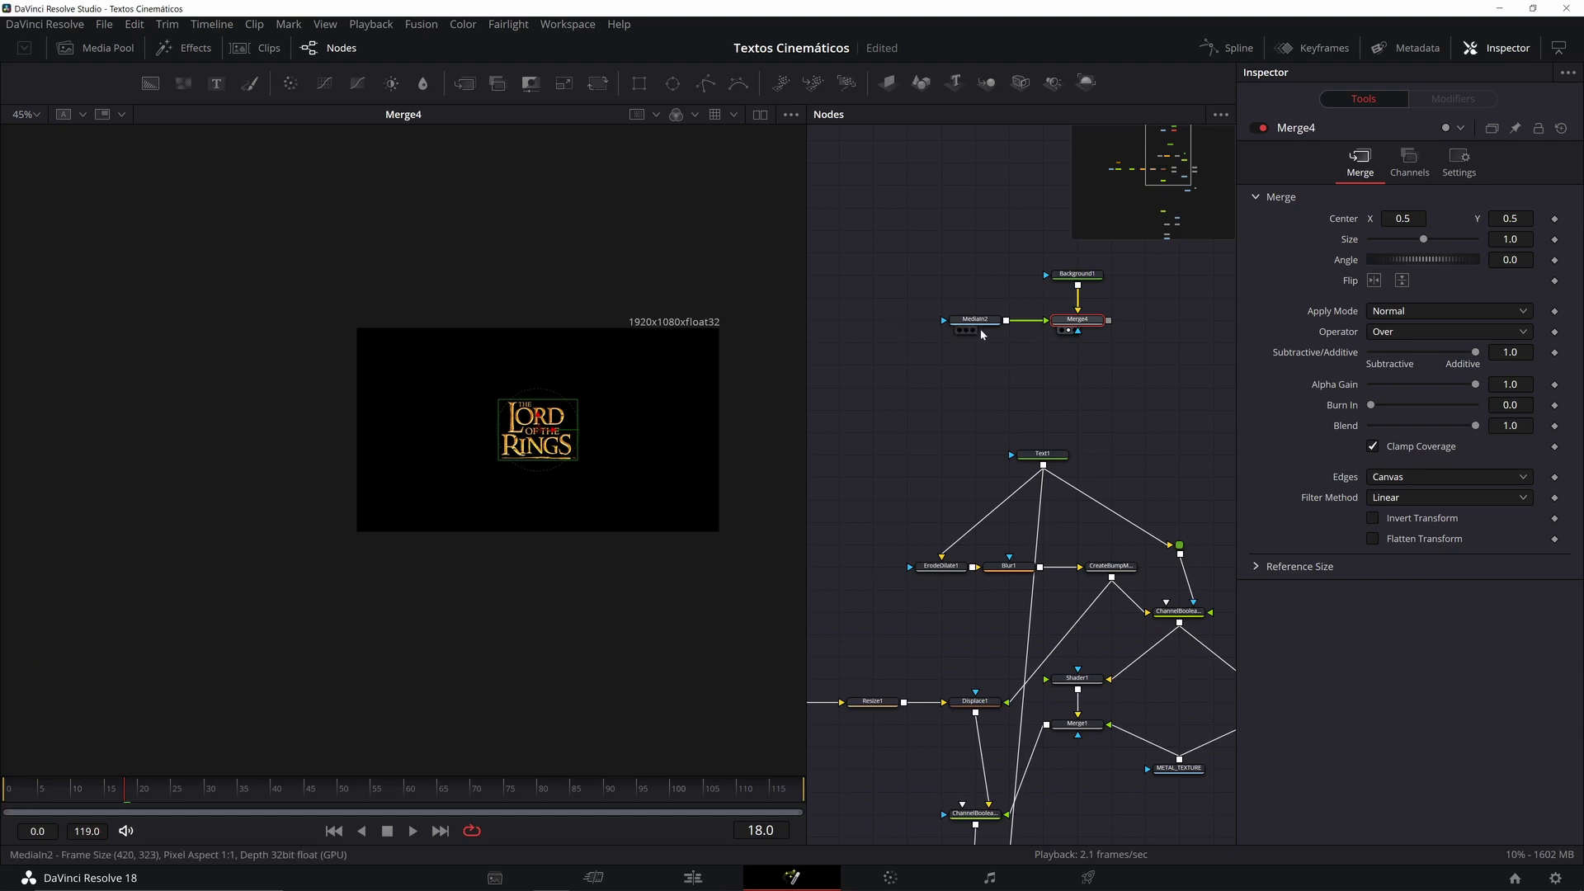
{"action": "left_click", "coordinate": [1097, 274]}
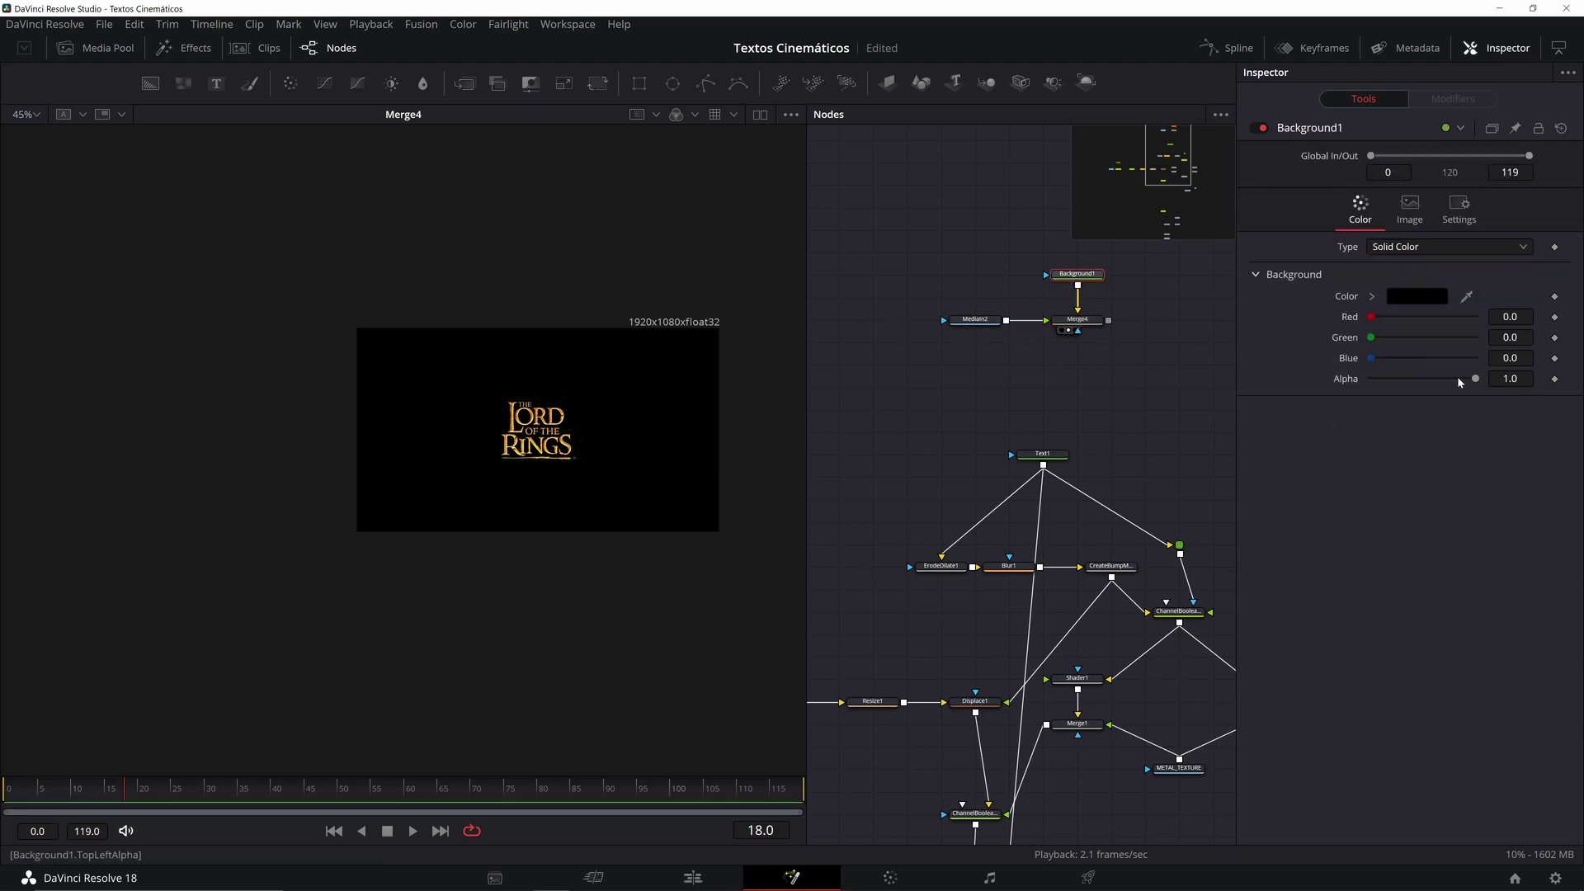
{"action": "left_click_drag", "start_coordinate": [1475, 379], "coordinate": [1216, 379]}
{"action": "scroll", "coordinate": [537, 429], "scroll_direction": "up", "scroll_amount": 1}
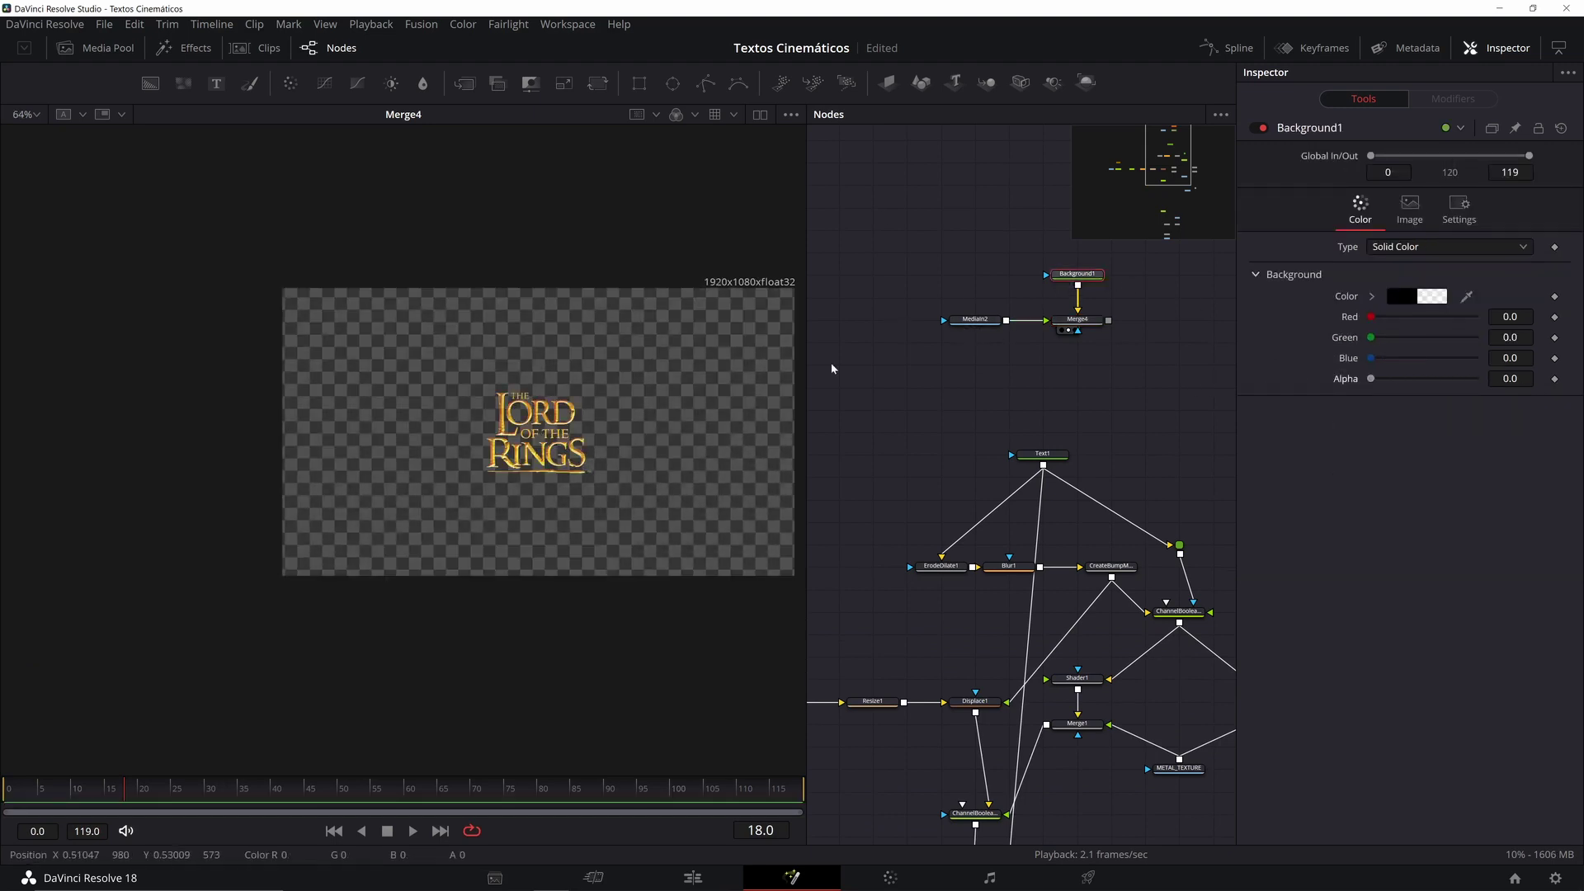
Step: Insert a Transform node between the logo's MediaIn2 and Merge4 and enlarge the logo to a size of 2.65
{"action": "left_click_drag", "start_coordinate": [983, 320], "coordinate": [932, 319]}
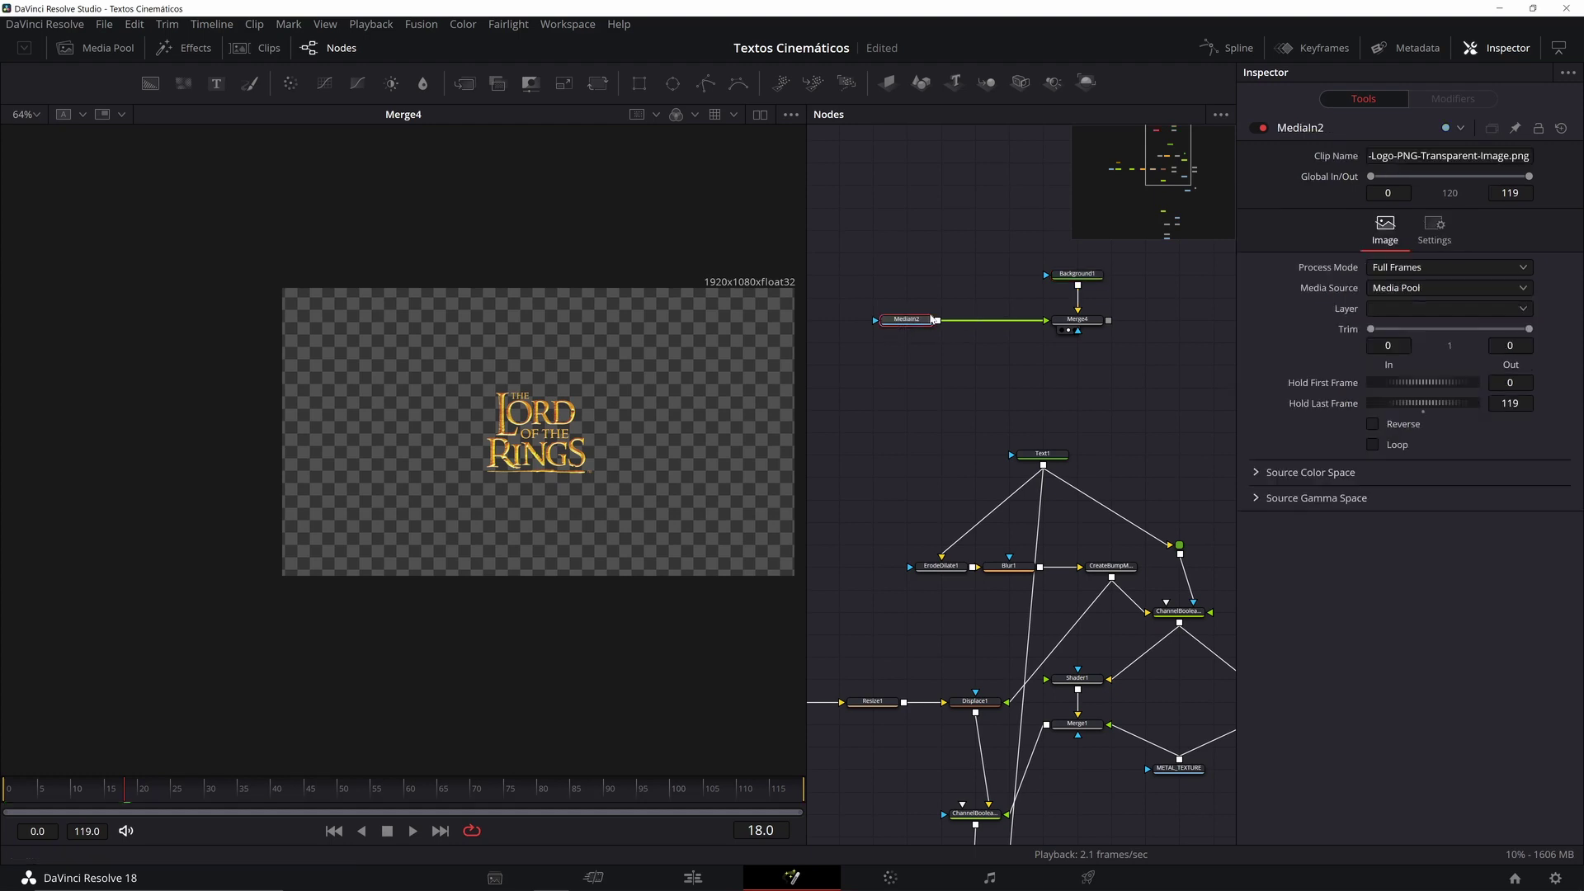
{"action": "key", "text": "shift+space"}
{"action": "type", "text": "xf"}
{"action": "key", "text": "Return"}
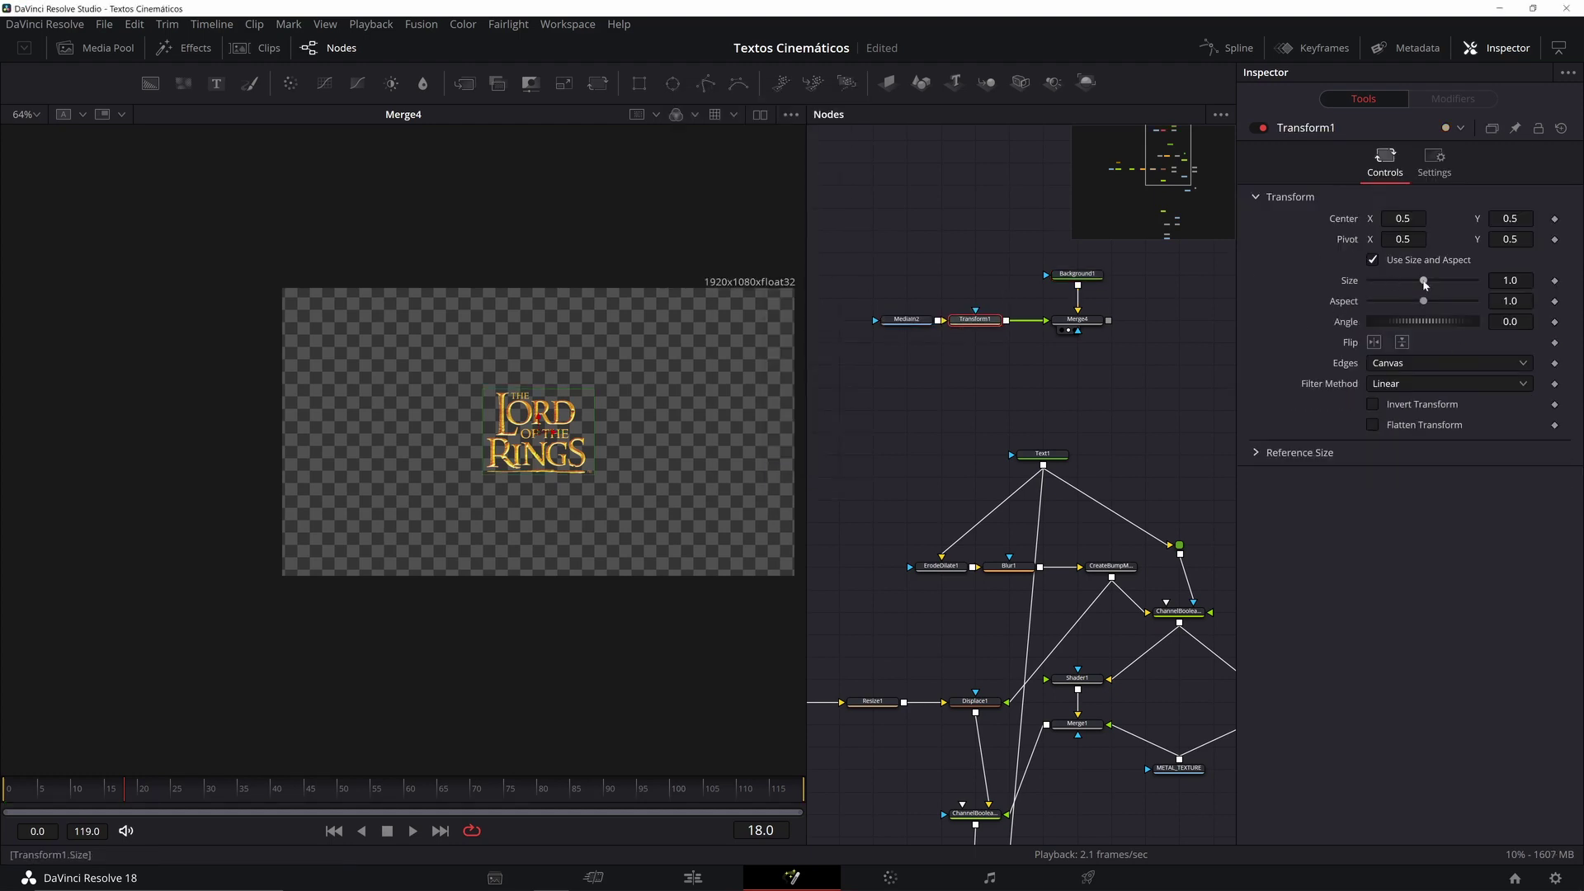
{"action": "left_click_drag", "start_coordinate": [1424, 285], "coordinate": [1444, 285]}
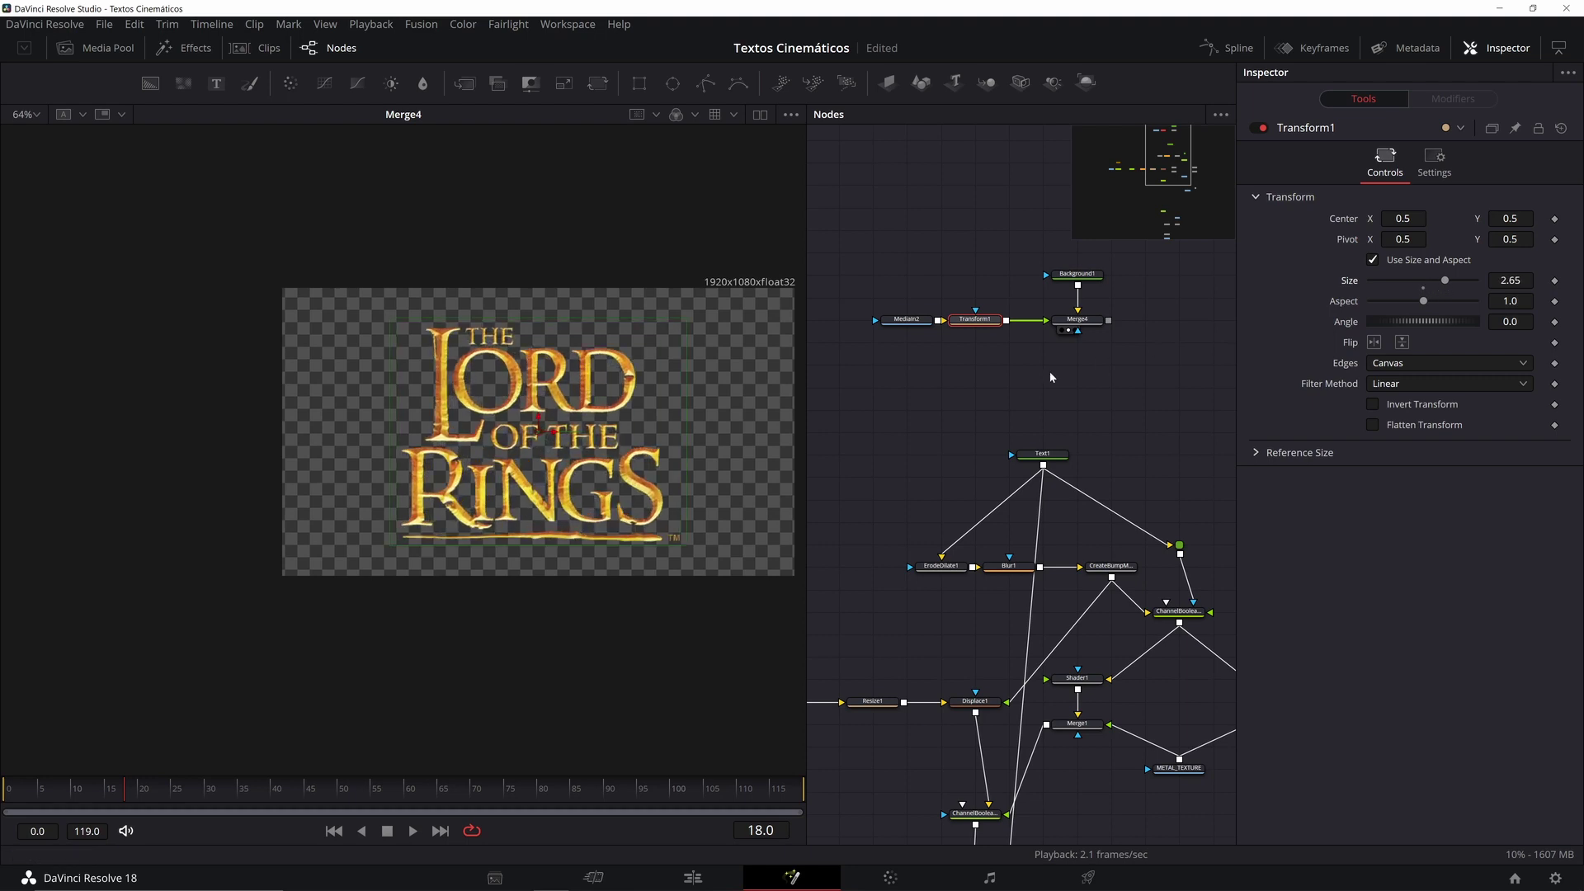
{"action": "left_click_drag", "start_coordinate": [1097, 304], "coordinate": [1068, 370]}
{"action": "left_click", "coordinate": [1090, 340]}
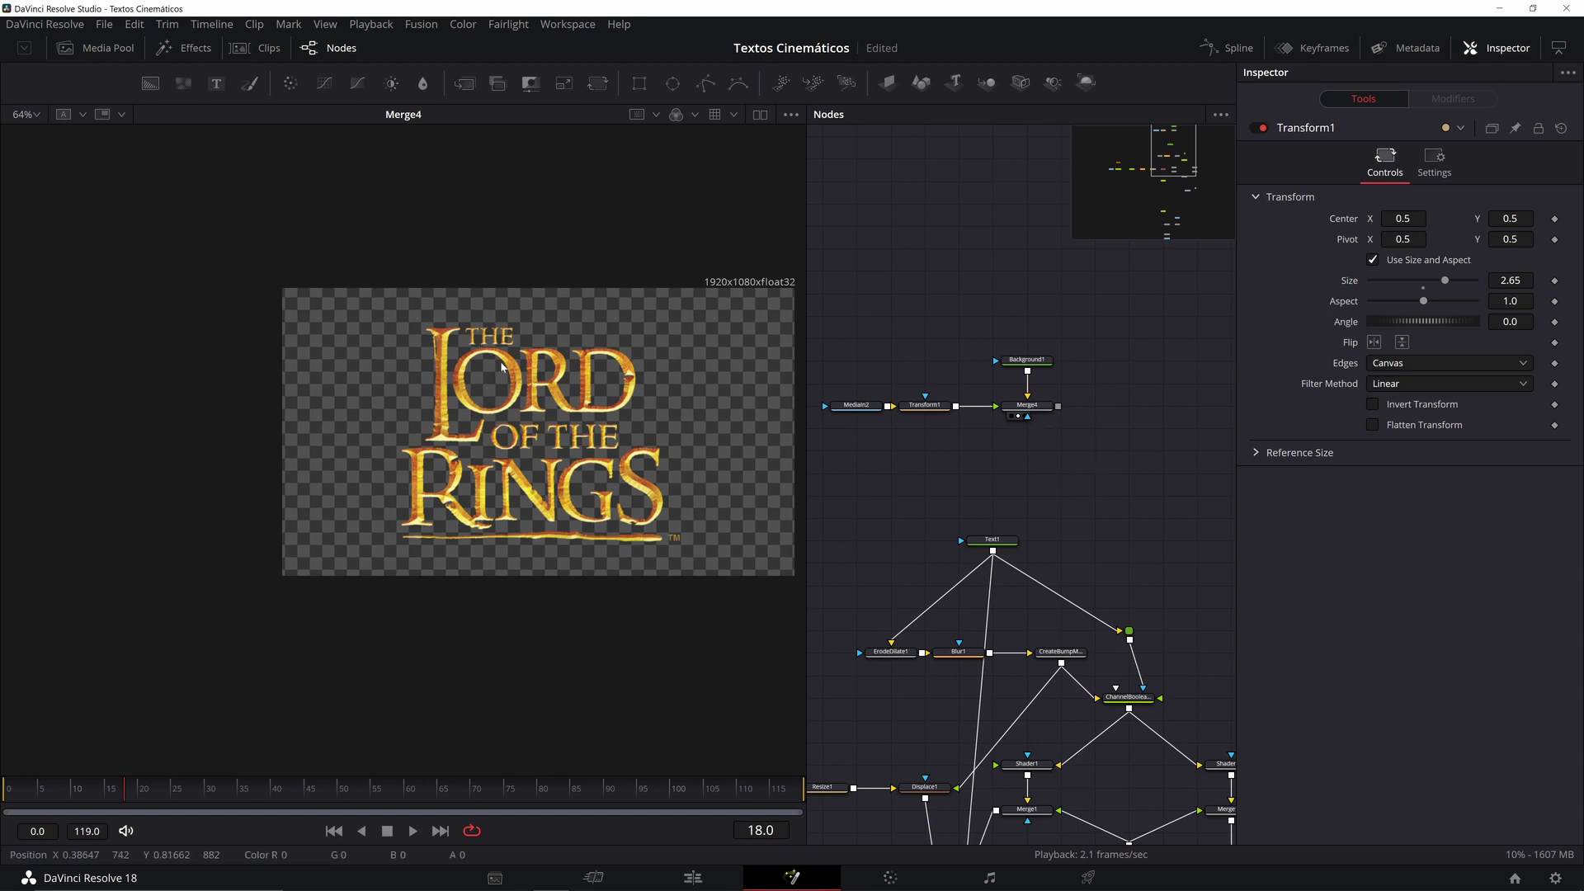
Step: Examine the enlarged logo's coloured texture and edges up close
{"action": "scroll", "coordinate": [522, 370], "scroll_direction": "up", "scroll_amount": 2}
{"action": "scroll", "coordinate": [589, 374], "scroll_direction": "down", "scroll_amount": 1}
{"action": "left_click_drag", "start_coordinate": [607, 380], "coordinate": [571, 363]}
{"action": "scroll", "coordinate": [693, 424], "scroll_direction": "down", "scroll_amount": 1}
{"action": "scroll", "coordinate": [530, 378], "scroll_direction": "up", "scroll_amount": 2}
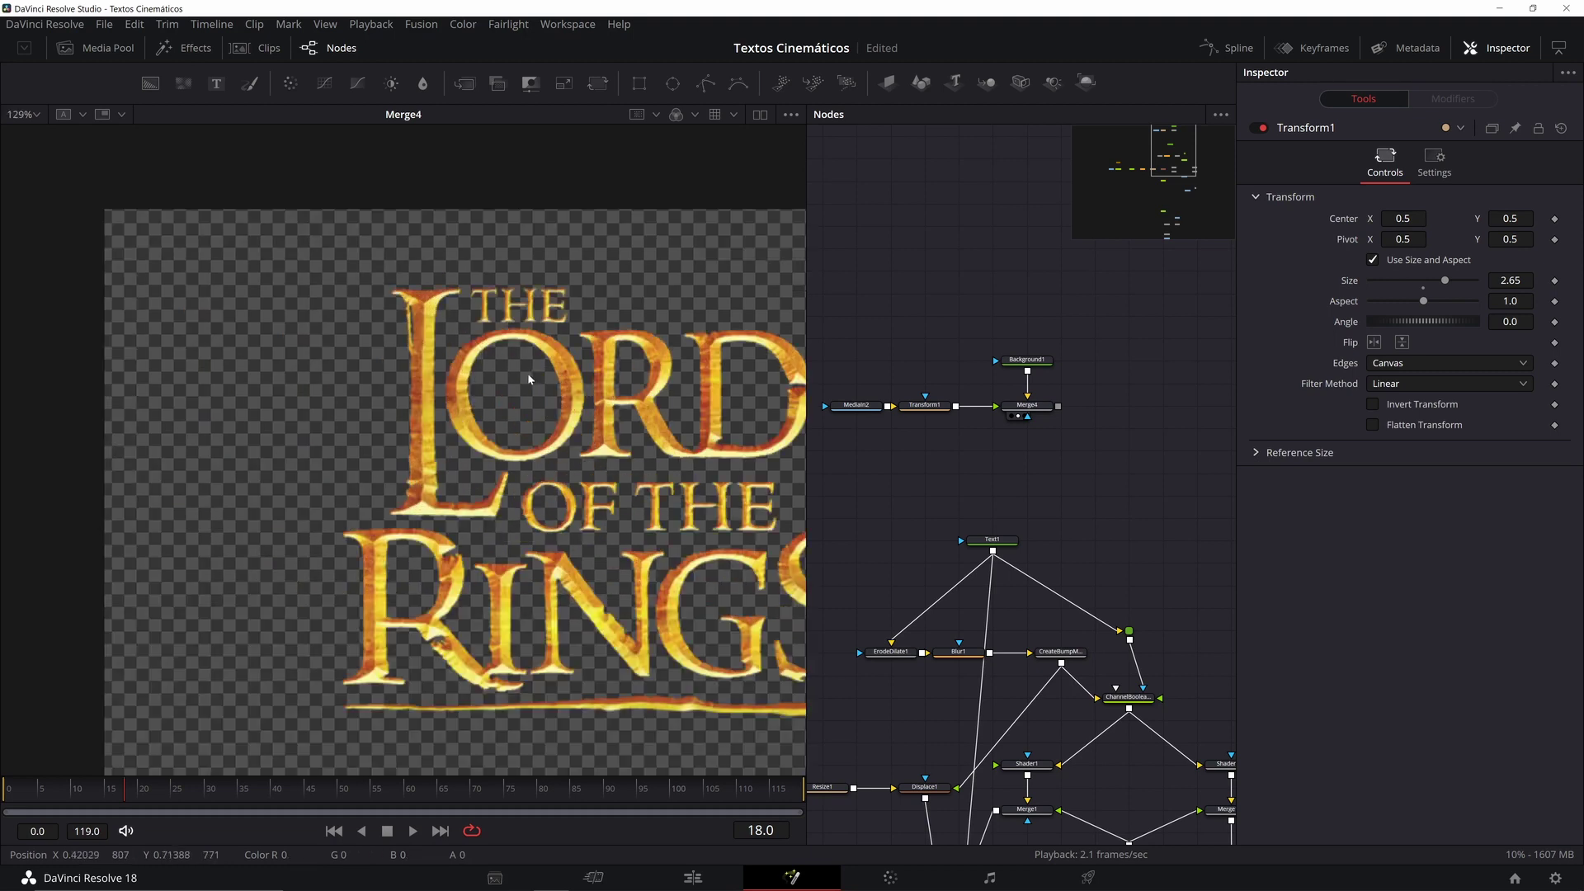
{"action": "scroll", "coordinate": [530, 377], "scroll_direction": "down", "scroll_amount": 3}
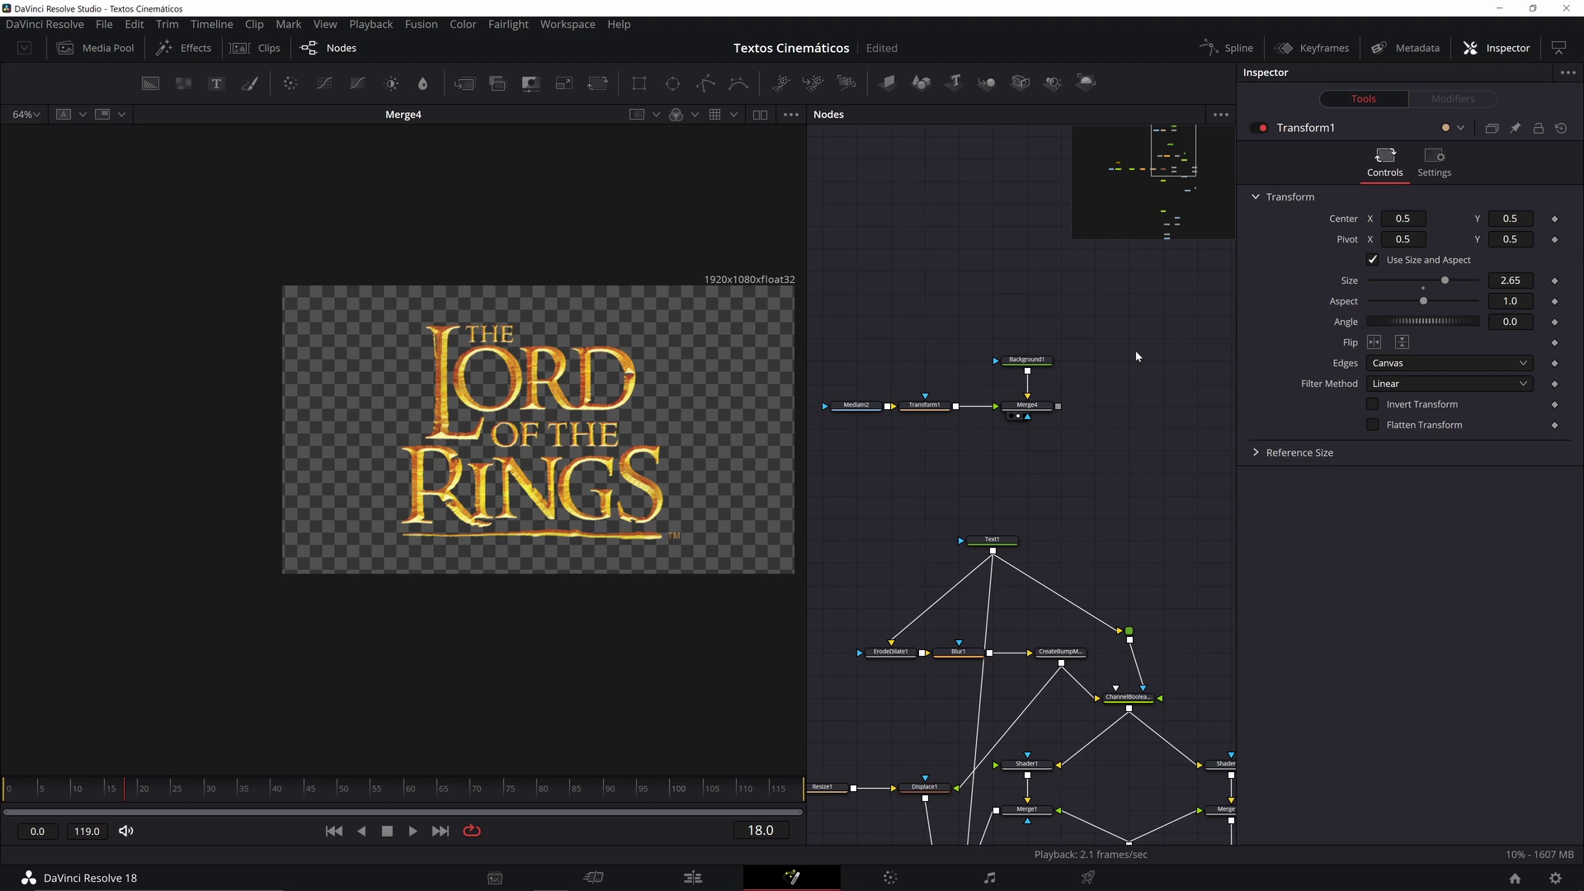
Step: Add a second Background below Merge4, connect the merged logo as its mask and view the result
{"action": "key", "text": "shift+space"}
{"action": "type", "text": "bg"}
{"action": "key", "text": "Return"}
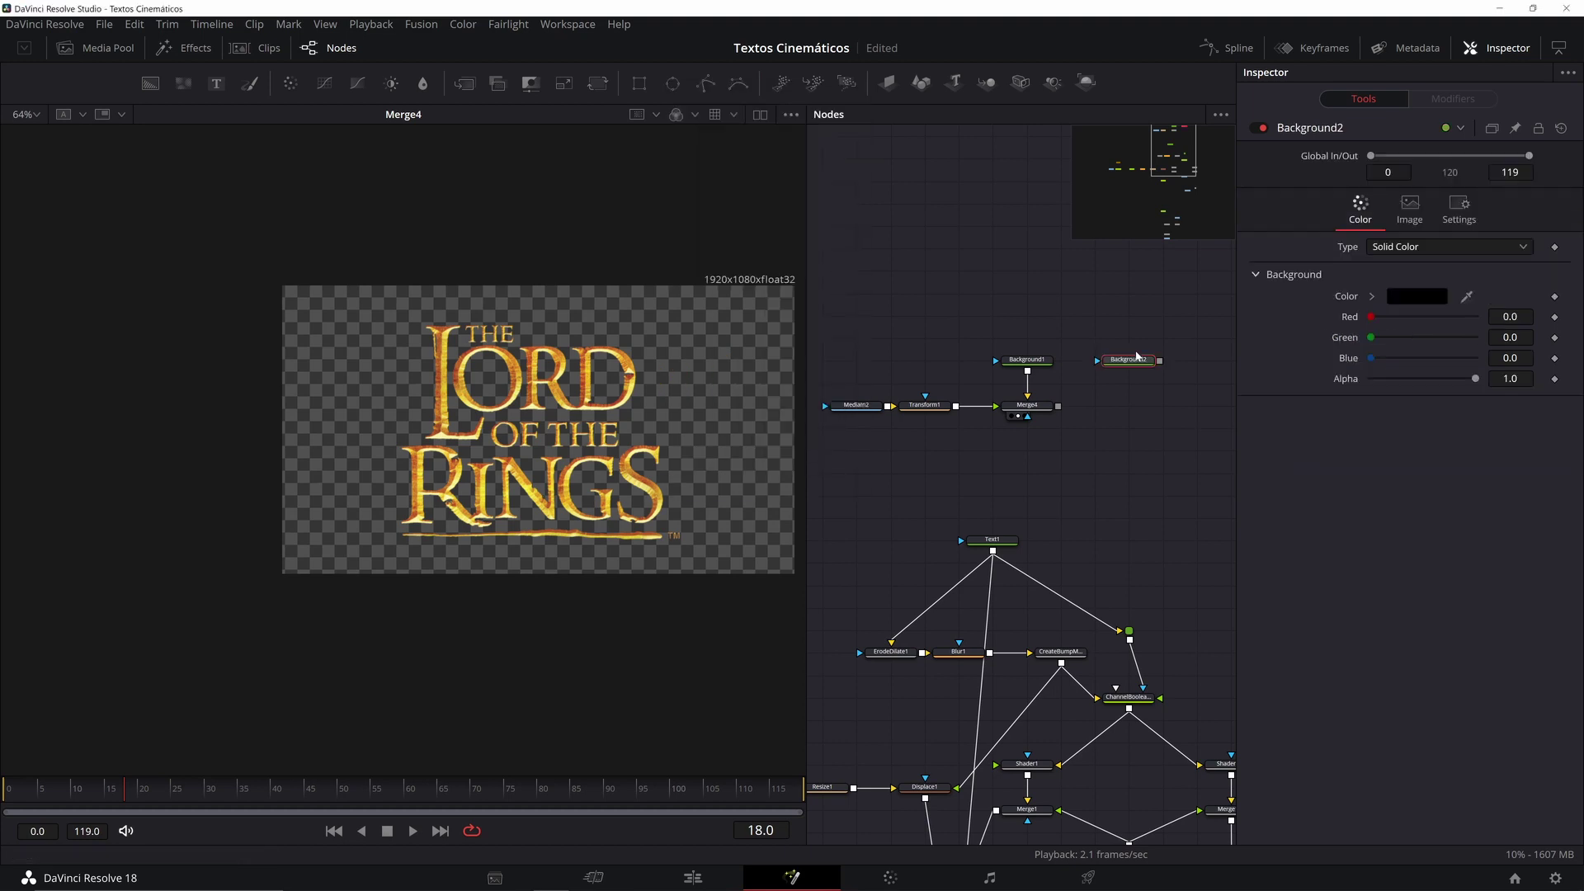
{"action": "left_click_drag", "start_coordinate": [1128, 361], "coordinate": [993, 449]}
{"action": "left_click_drag", "start_coordinate": [1058, 408], "coordinate": [1032, 478]}
{"action": "left_click", "coordinate": [1071, 450]}
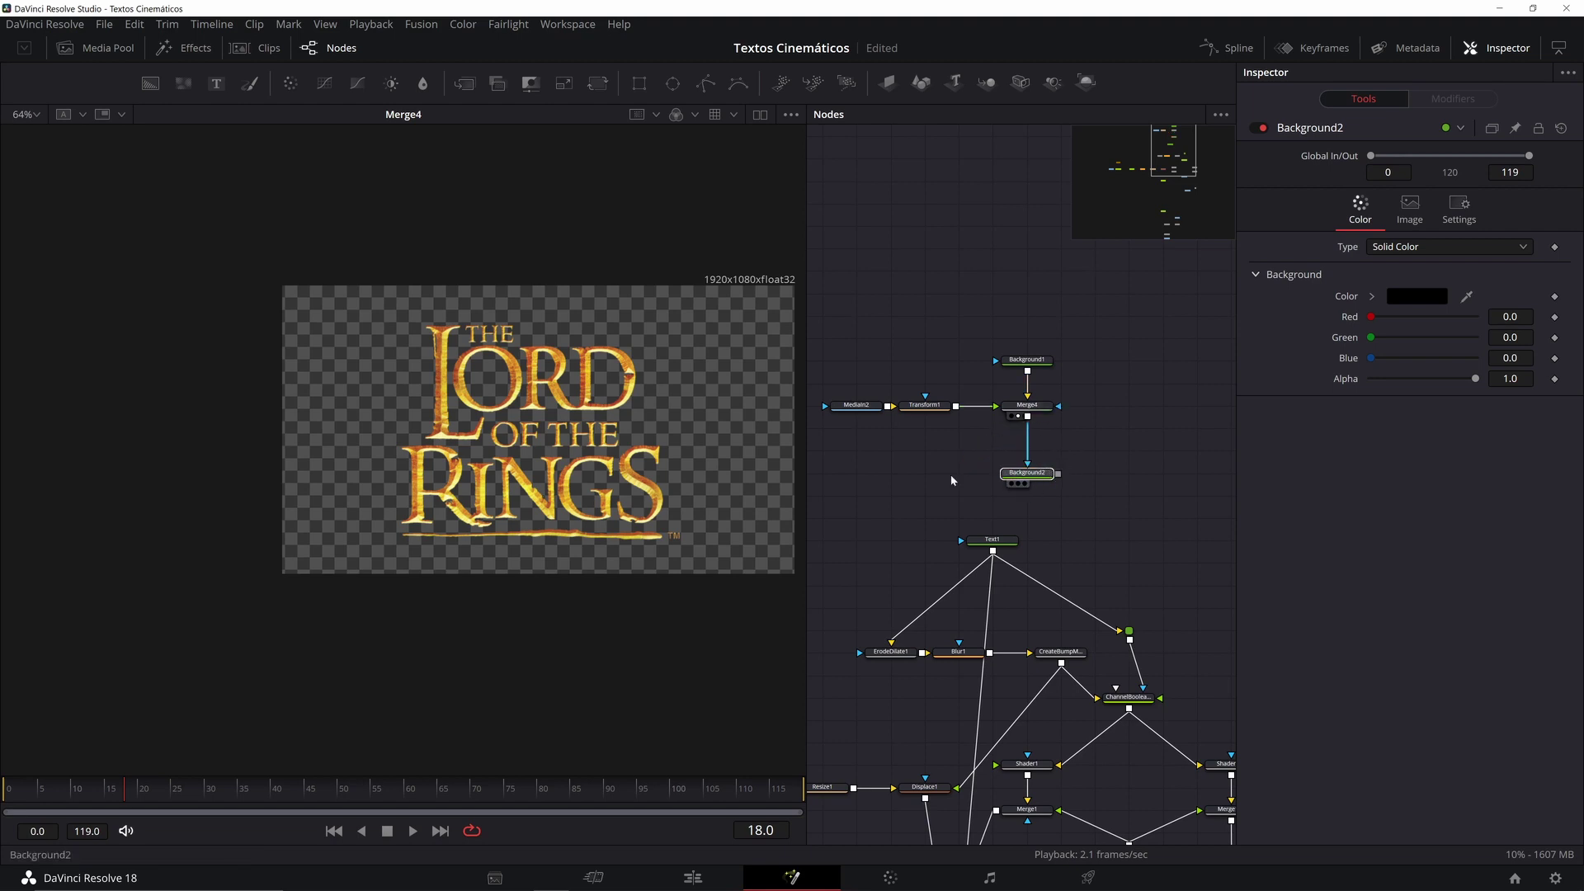
{"action": "key", "text": "1"}
{"action": "scroll", "coordinate": [540, 463], "scroll_direction": "up", "scroll_amount": 3}
{"action": "scroll", "coordinate": [552, 458], "scroll_direction": "down", "scroll_amount": 2}
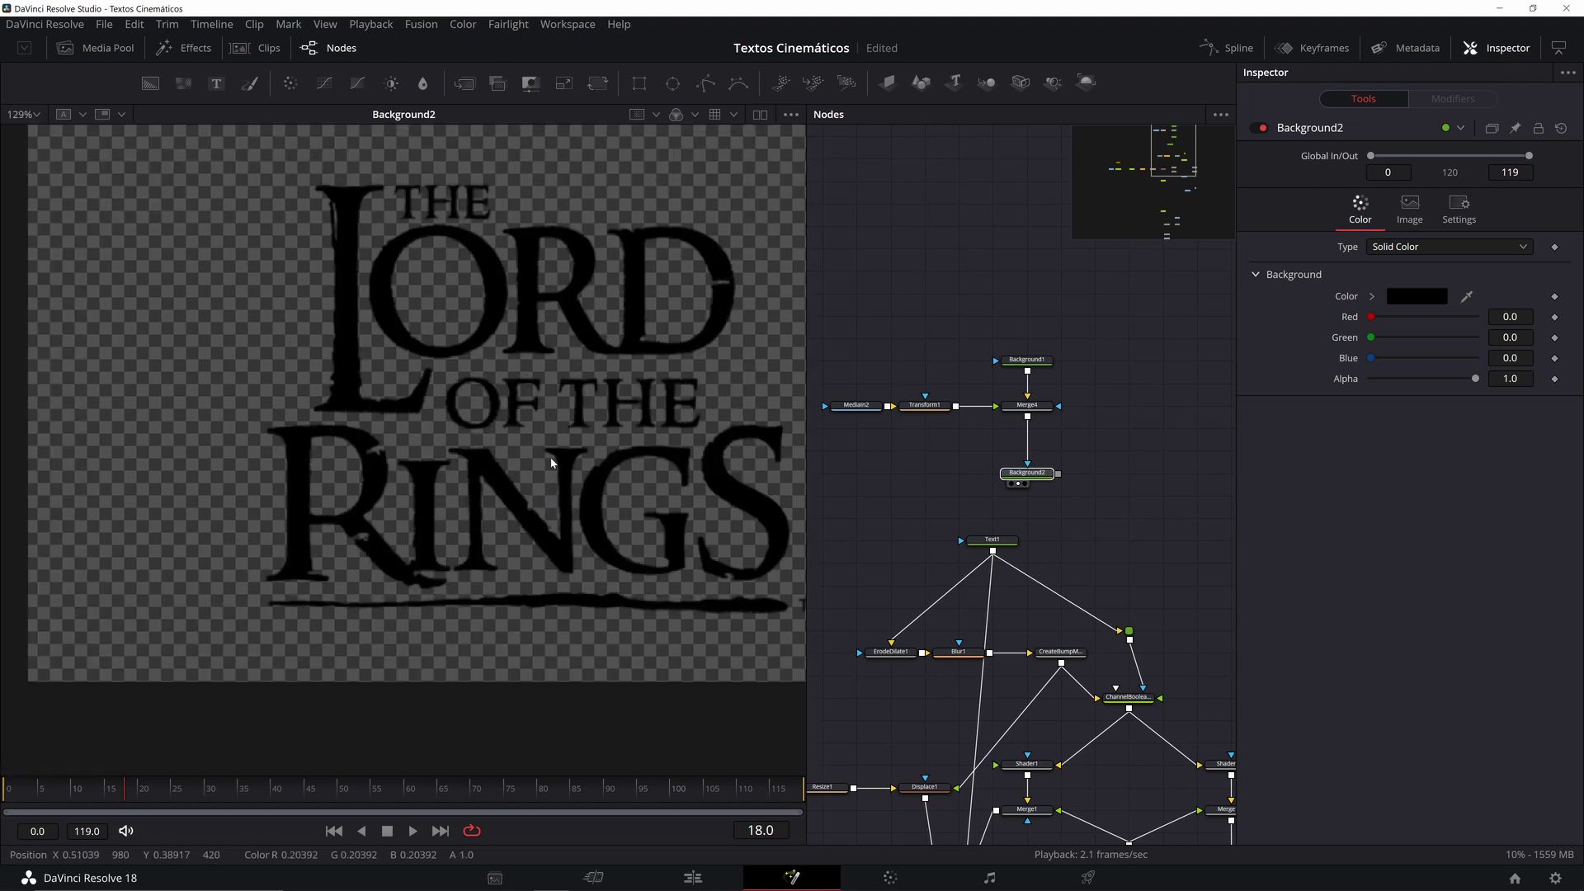
{"action": "left_click_drag", "start_coordinate": [612, 412], "coordinate": [582, 426]}
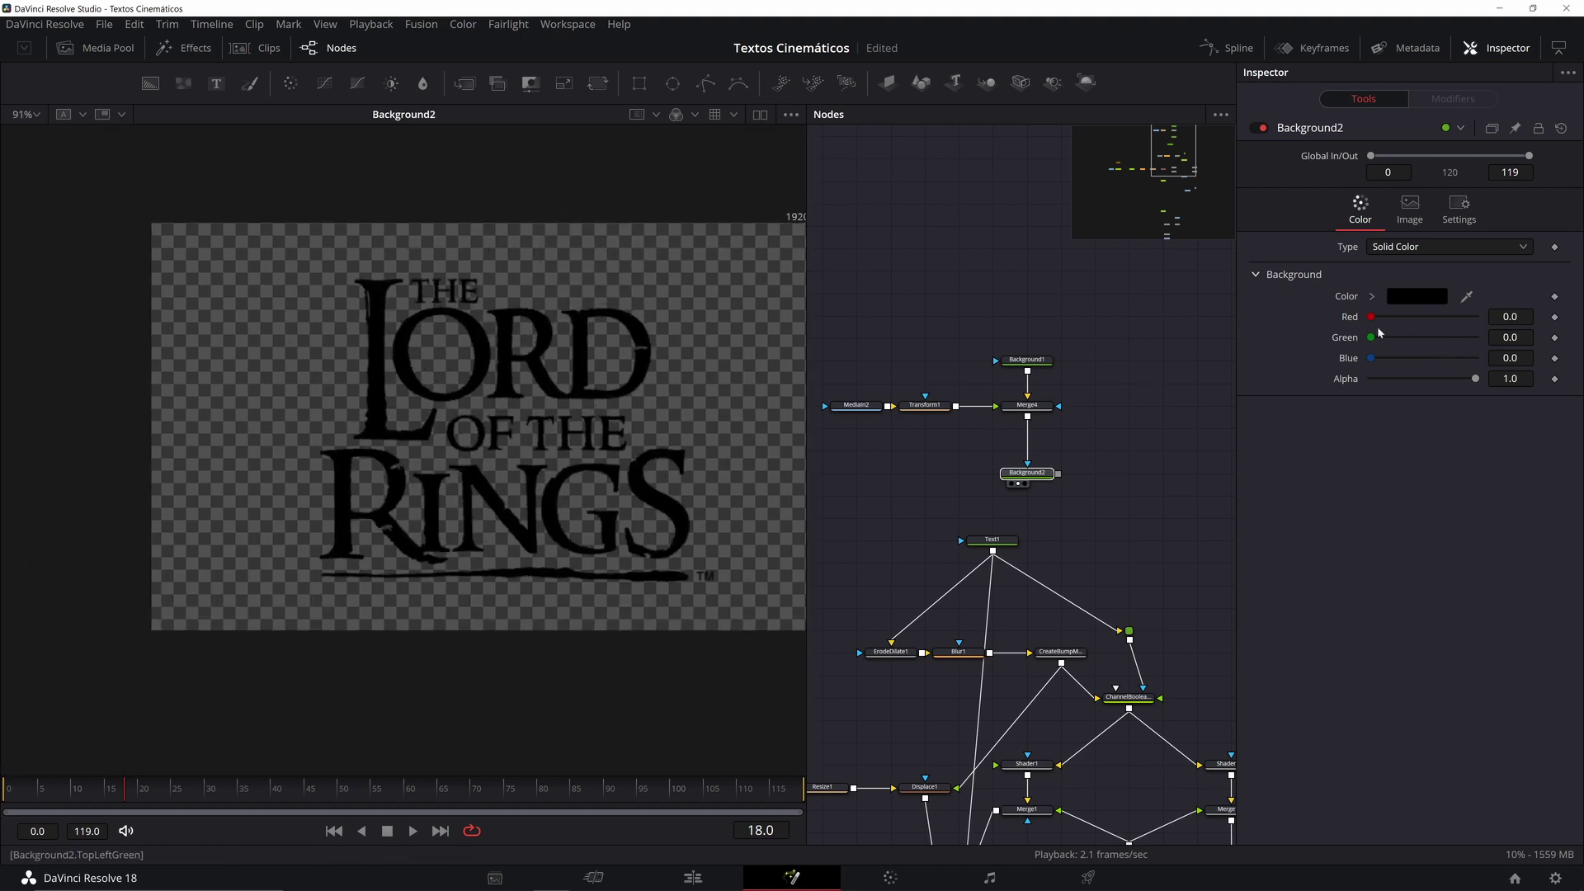
Step: Set the color of the logo-masked Background2 to white (#ffffff)
{"action": "left_click", "coordinate": [1407, 299]}
{"action": "left_click_drag", "start_coordinate": [981, 362], "coordinate": [980, 300]}
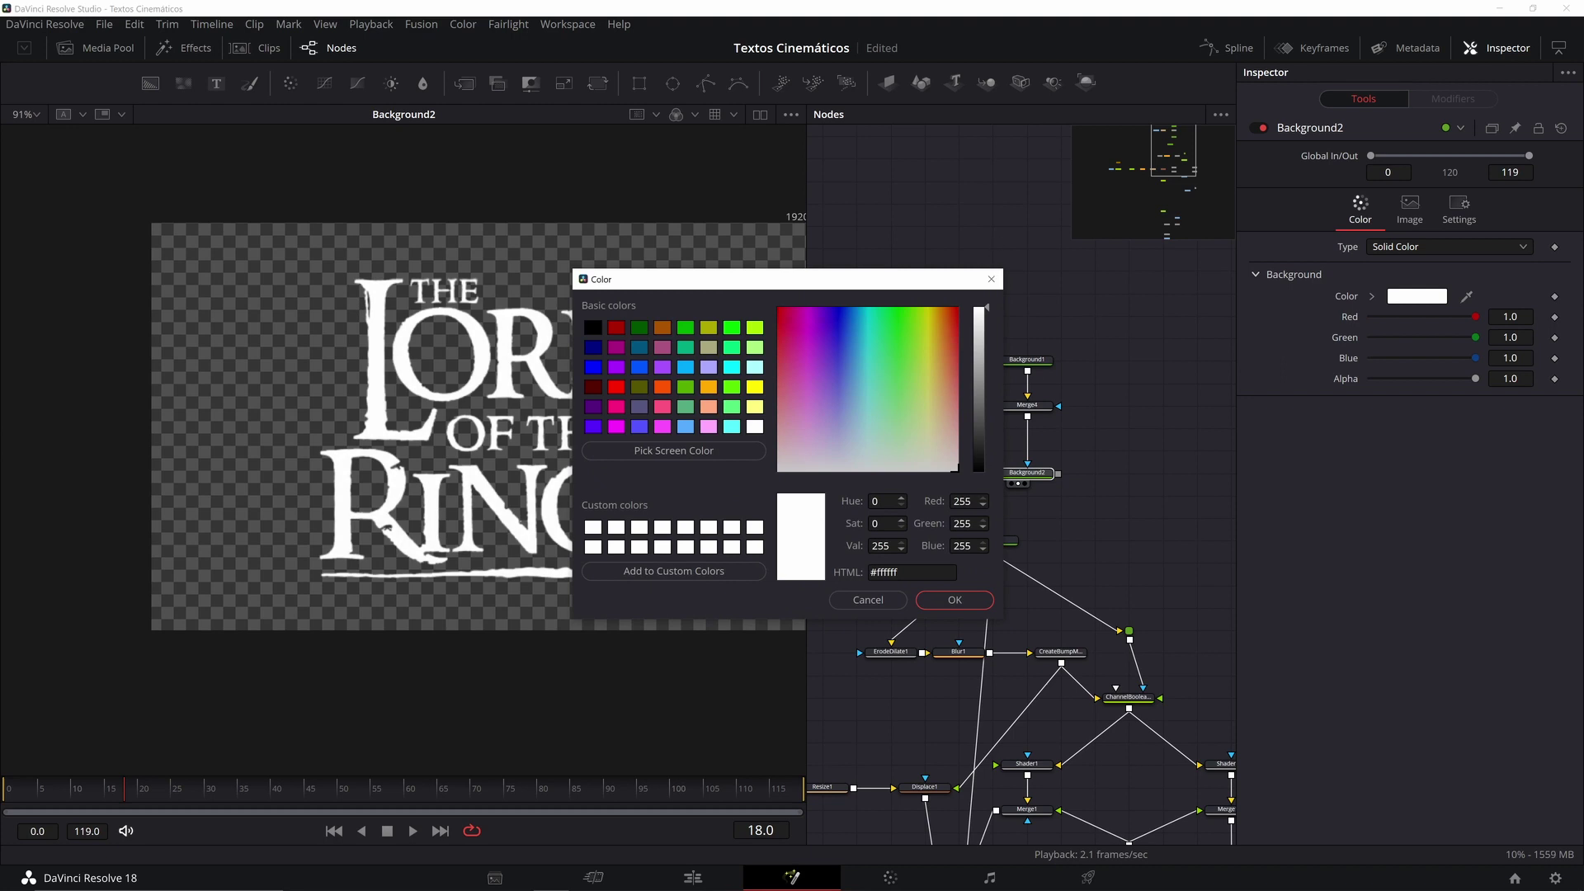
{"action": "left_click", "coordinate": [957, 601]}
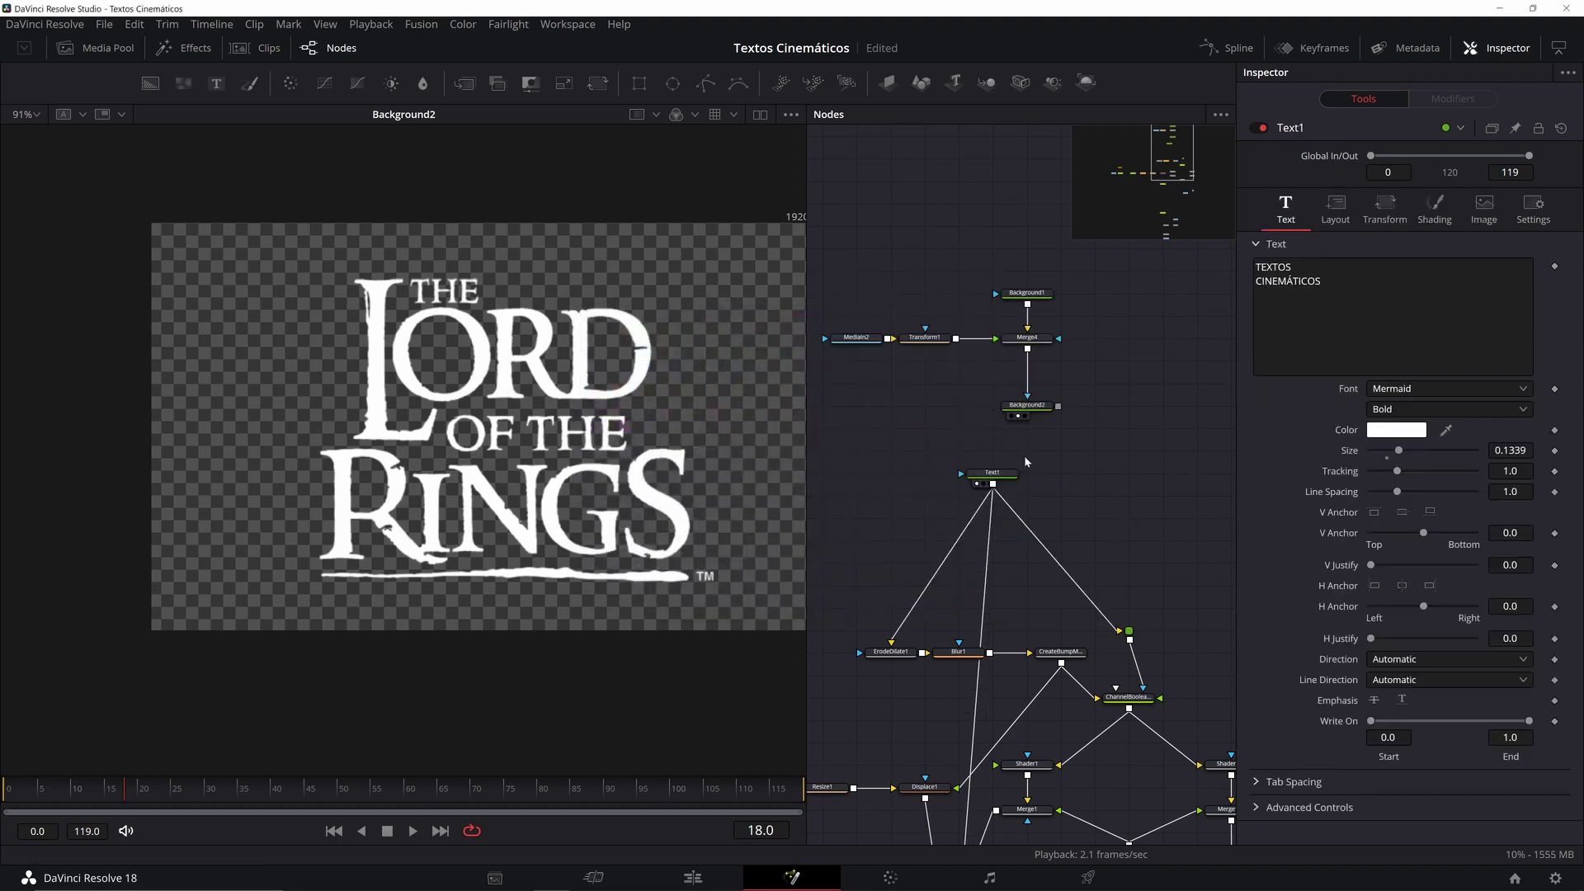
Step: Reposition Background2 directly above Text1 in the node graph
{"action": "left_click_drag", "start_coordinate": [1093, 281], "coordinate": [796, 398]}
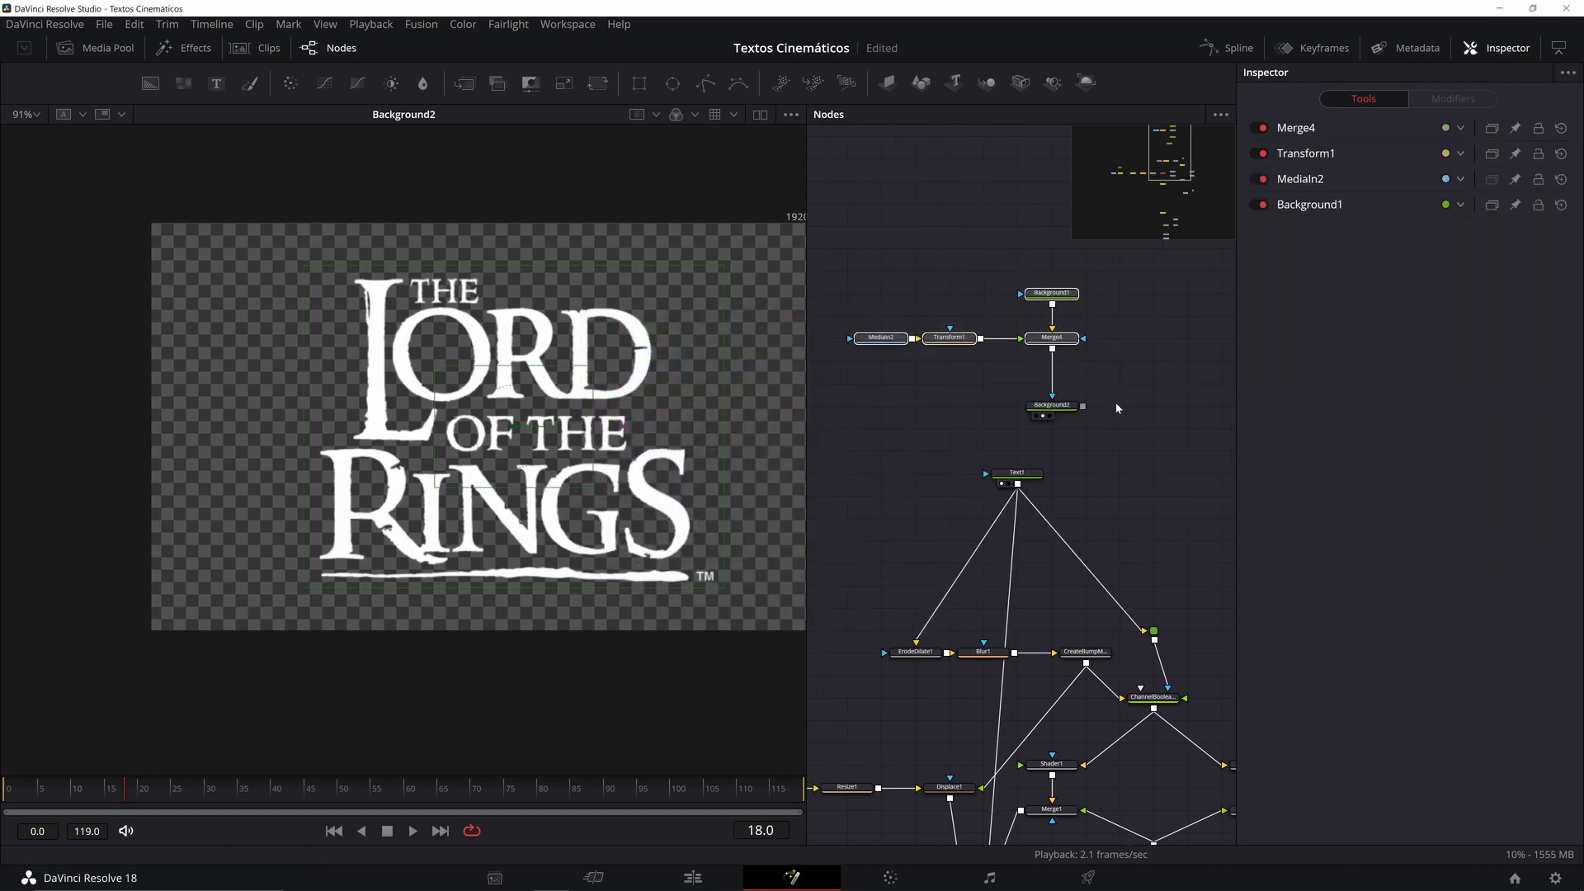
{"action": "left_click_drag", "start_coordinate": [1060, 408], "coordinate": [1026, 407]}
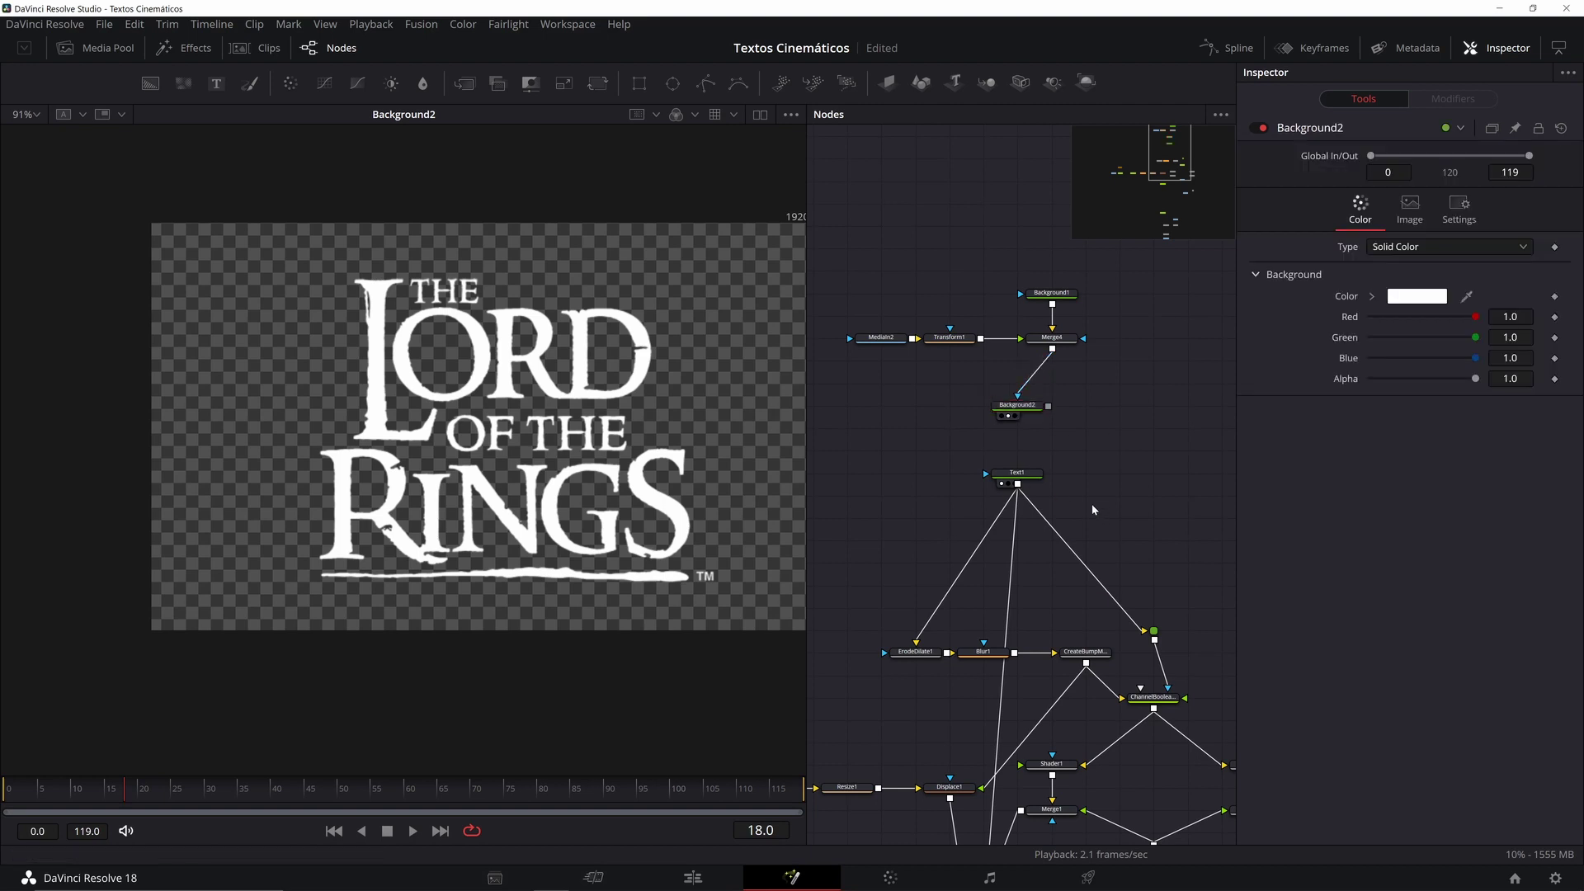
{"action": "scroll", "coordinate": [1044, 462], "scroll_direction": "down", "scroll_amount": 2}
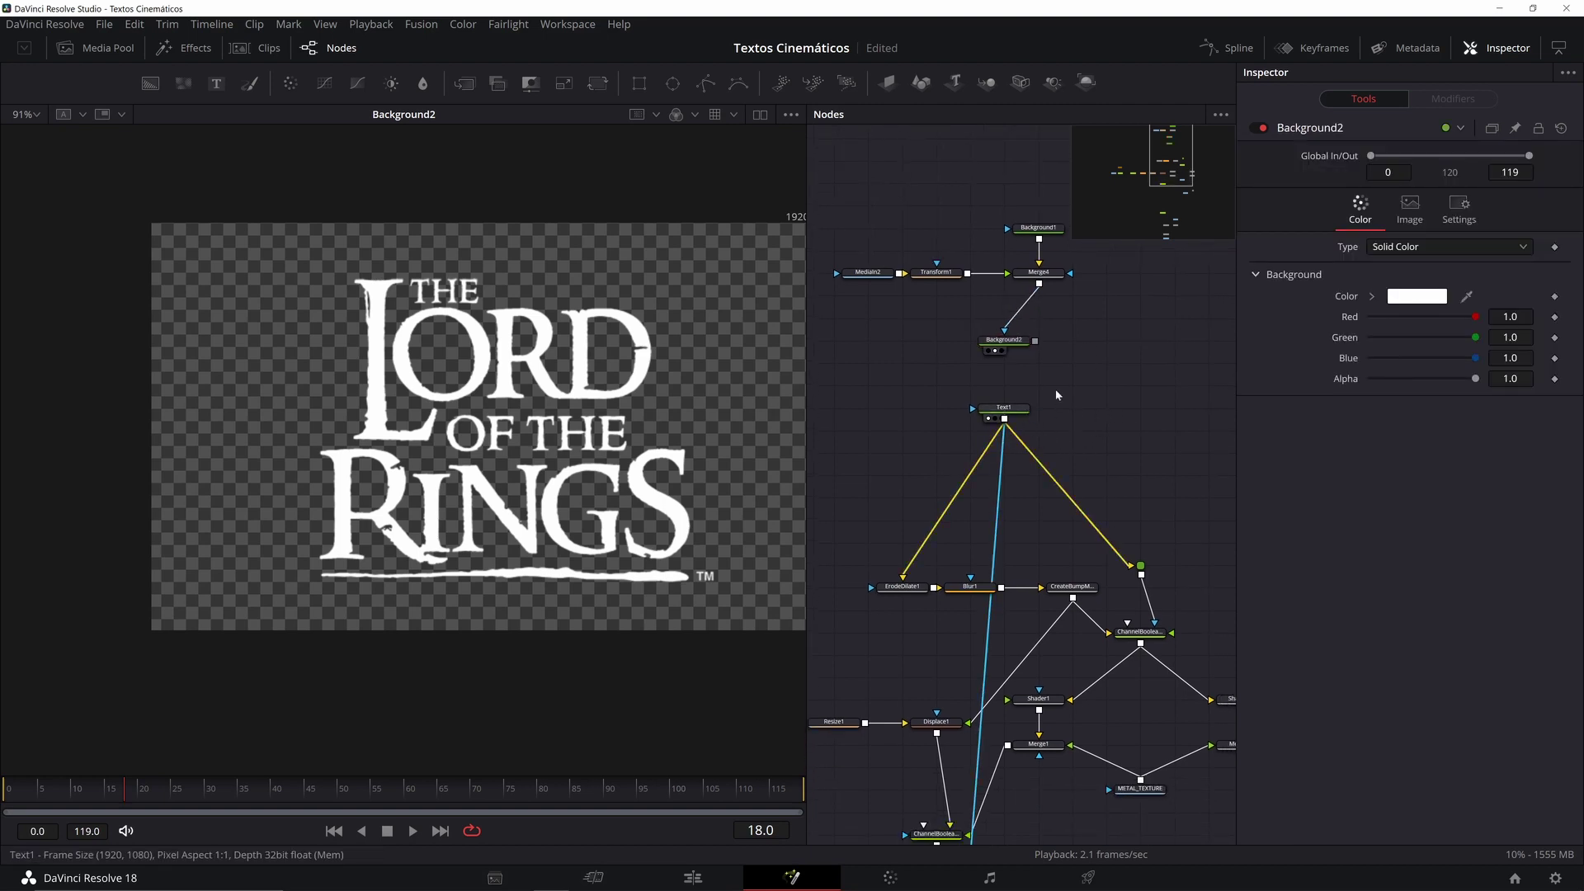
Step: Insert a Brightness/Contrast node after Text1, detach Text1 from it and feed it from Background2 instead
{"action": "left_click", "coordinate": [1003, 408]}
{"action": "key", "text": "shift+space"}
{"action": "type", "text": "br"}
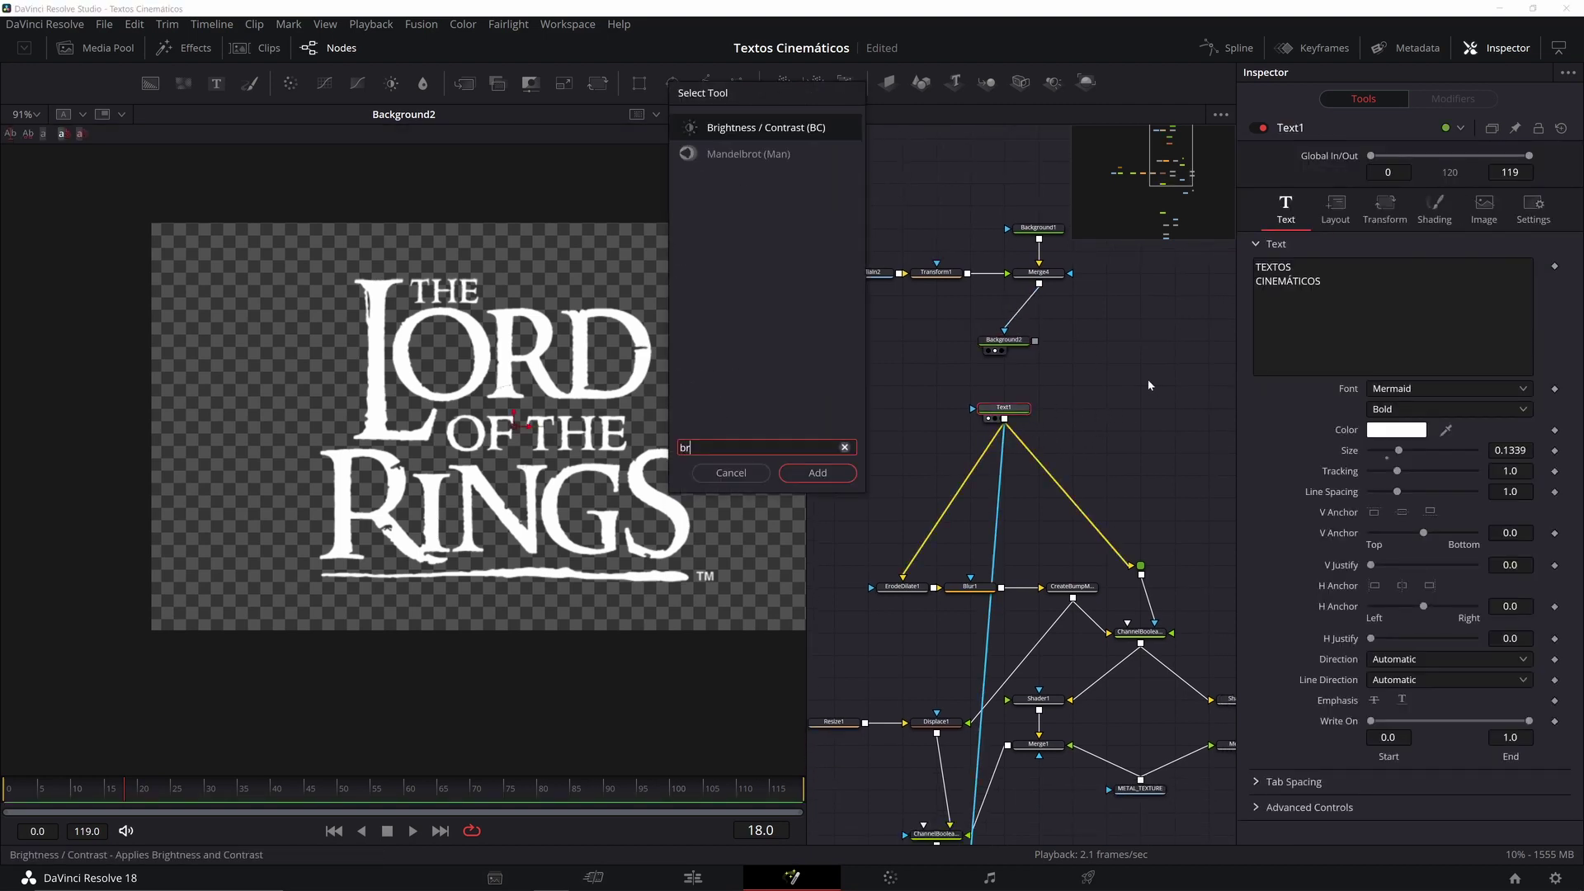
{"action": "key", "text": "Return"}
{"action": "left_click_drag", "start_coordinate": [1014, 413], "coordinate": [866, 385]}
{"action": "left_click_drag", "start_coordinate": [1035, 341], "coordinate": [1006, 431]}
Step: View Merge3 to check the metallic effect on the logo and save the project
{"action": "scroll", "coordinate": [1071, 575], "scroll_direction": "down", "scroll_amount": 6}
{"action": "scroll", "coordinate": [1043, 598], "scroll_direction": "down", "scroll_amount": 2}
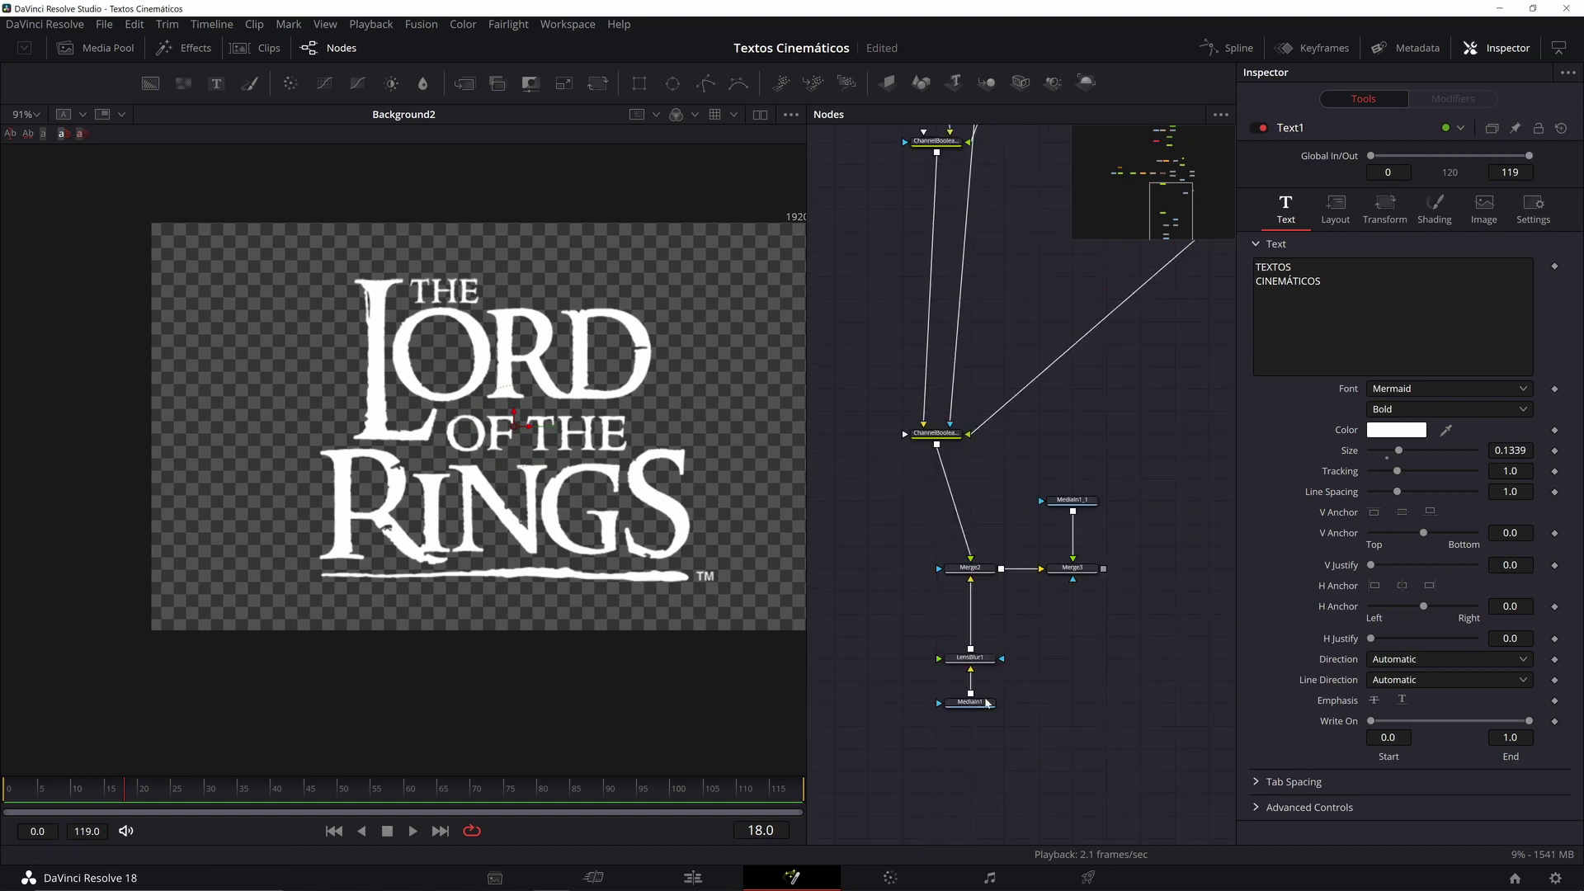
{"action": "left_click", "coordinate": [1064, 578]}
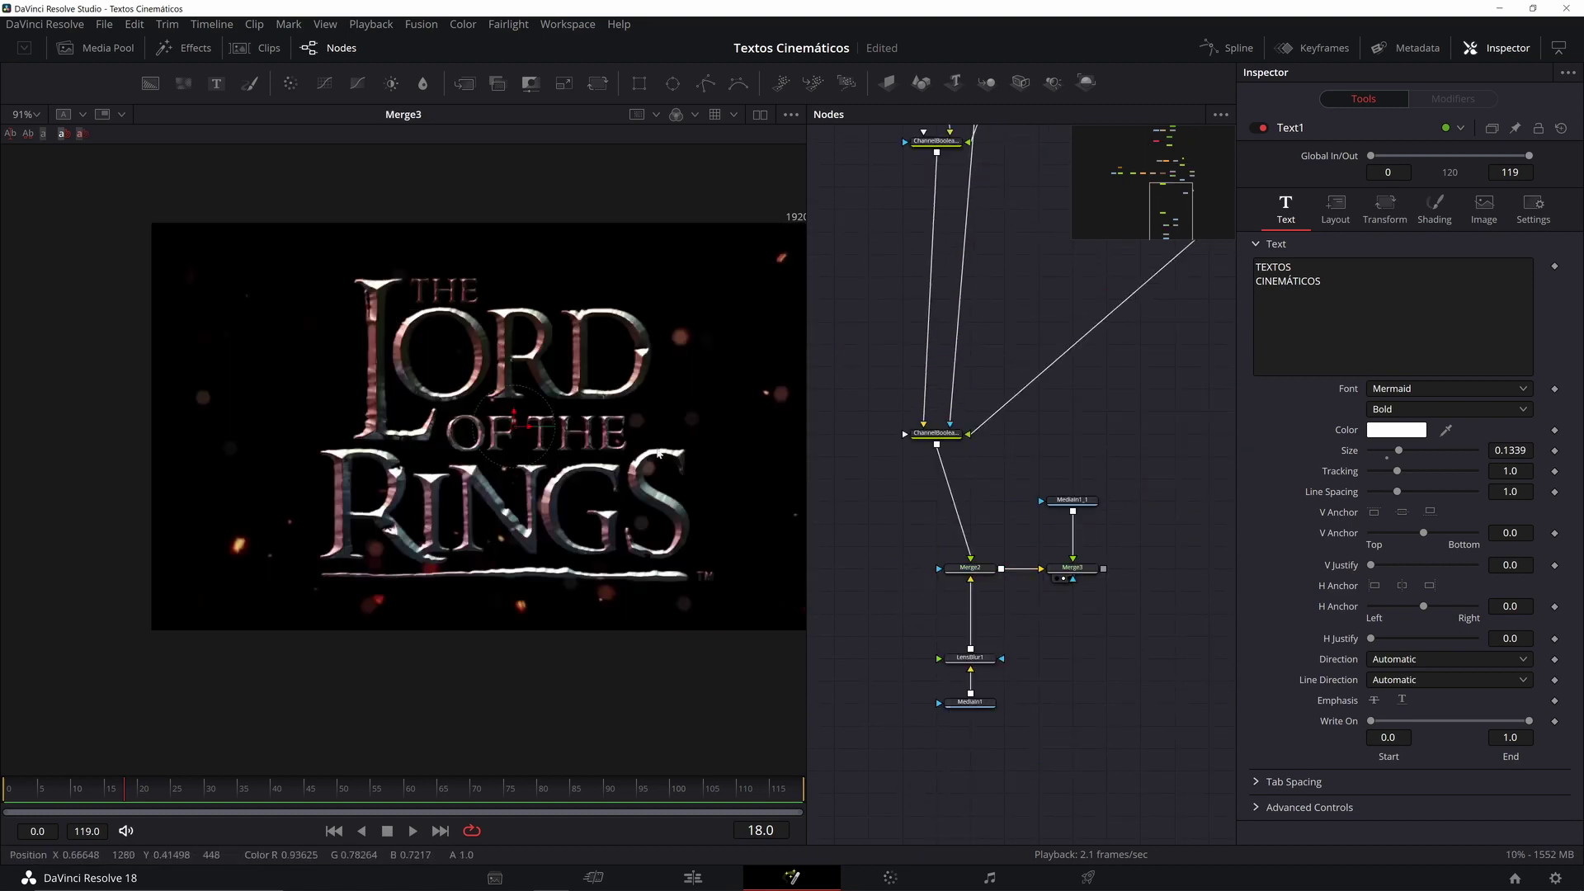
{"action": "key", "text": "ctrl+s"}
Step: Reduce the logo's Transform1 size to 1.95
{"action": "scroll", "coordinate": [920, 343], "scroll_direction": "up", "scroll_amount": 5}
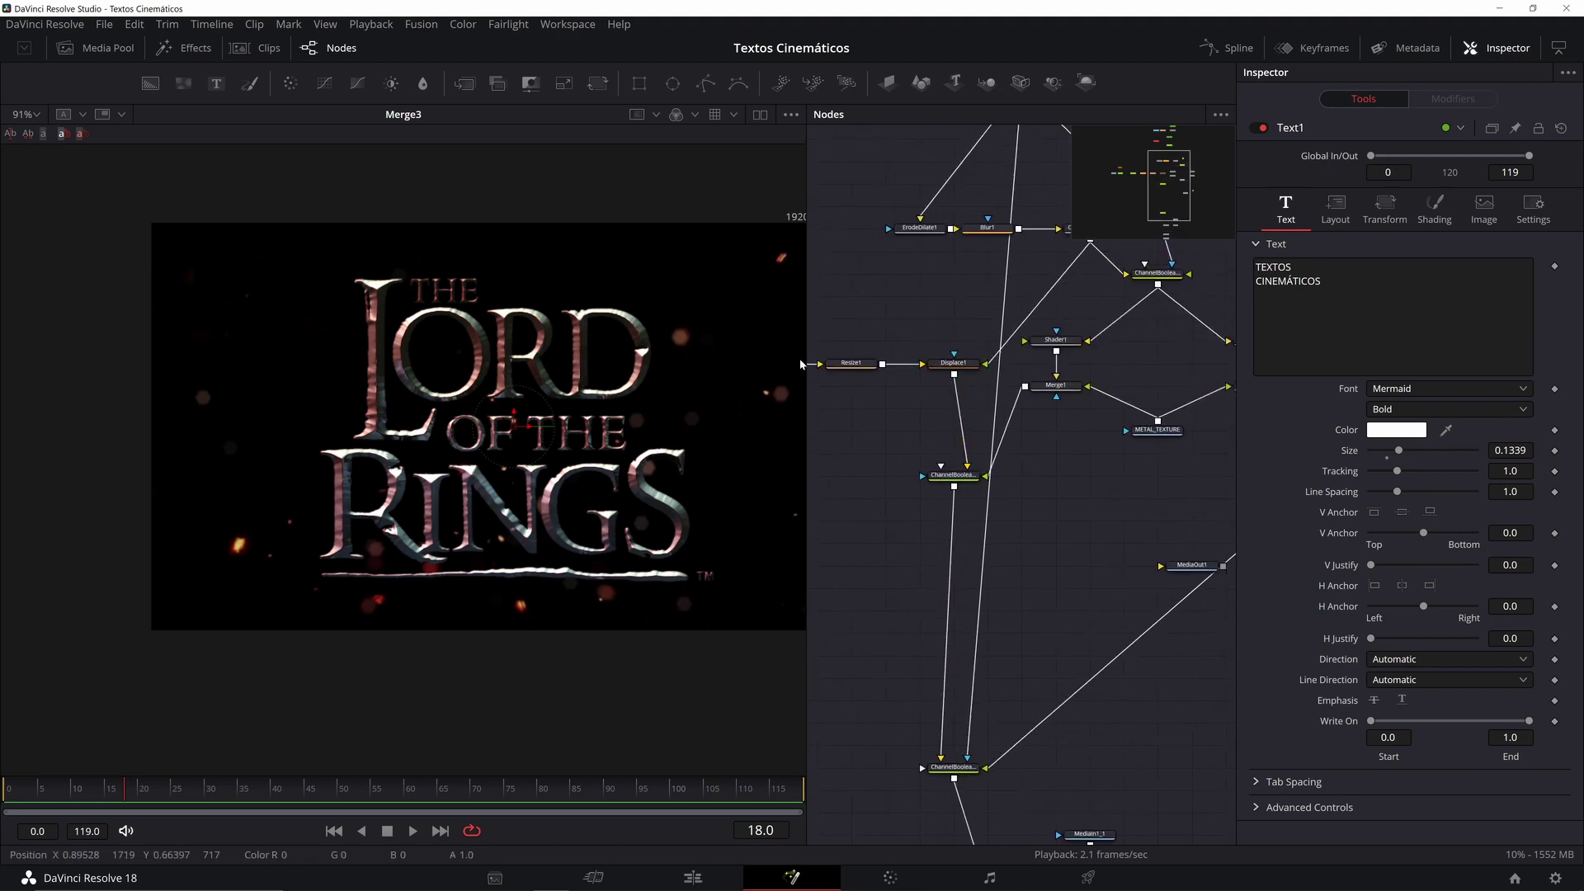
{"action": "scroll", "coordinate": [949, 322], "scroll_direction": "up", "scroll_amount": 10}
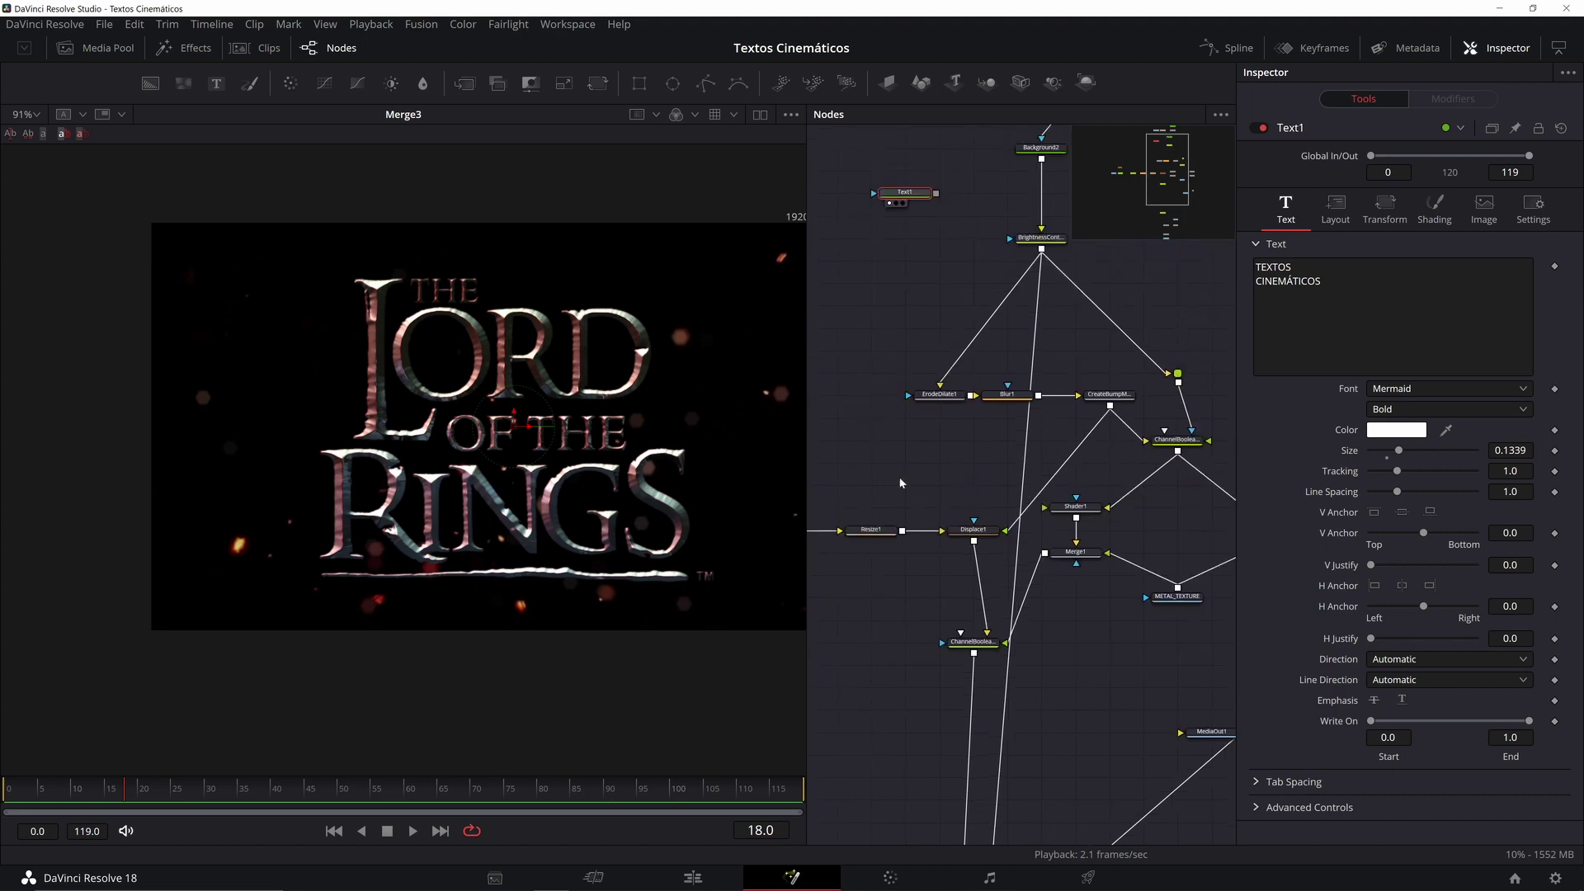
{"action": "left_click", "coordinate": [957, 324]}
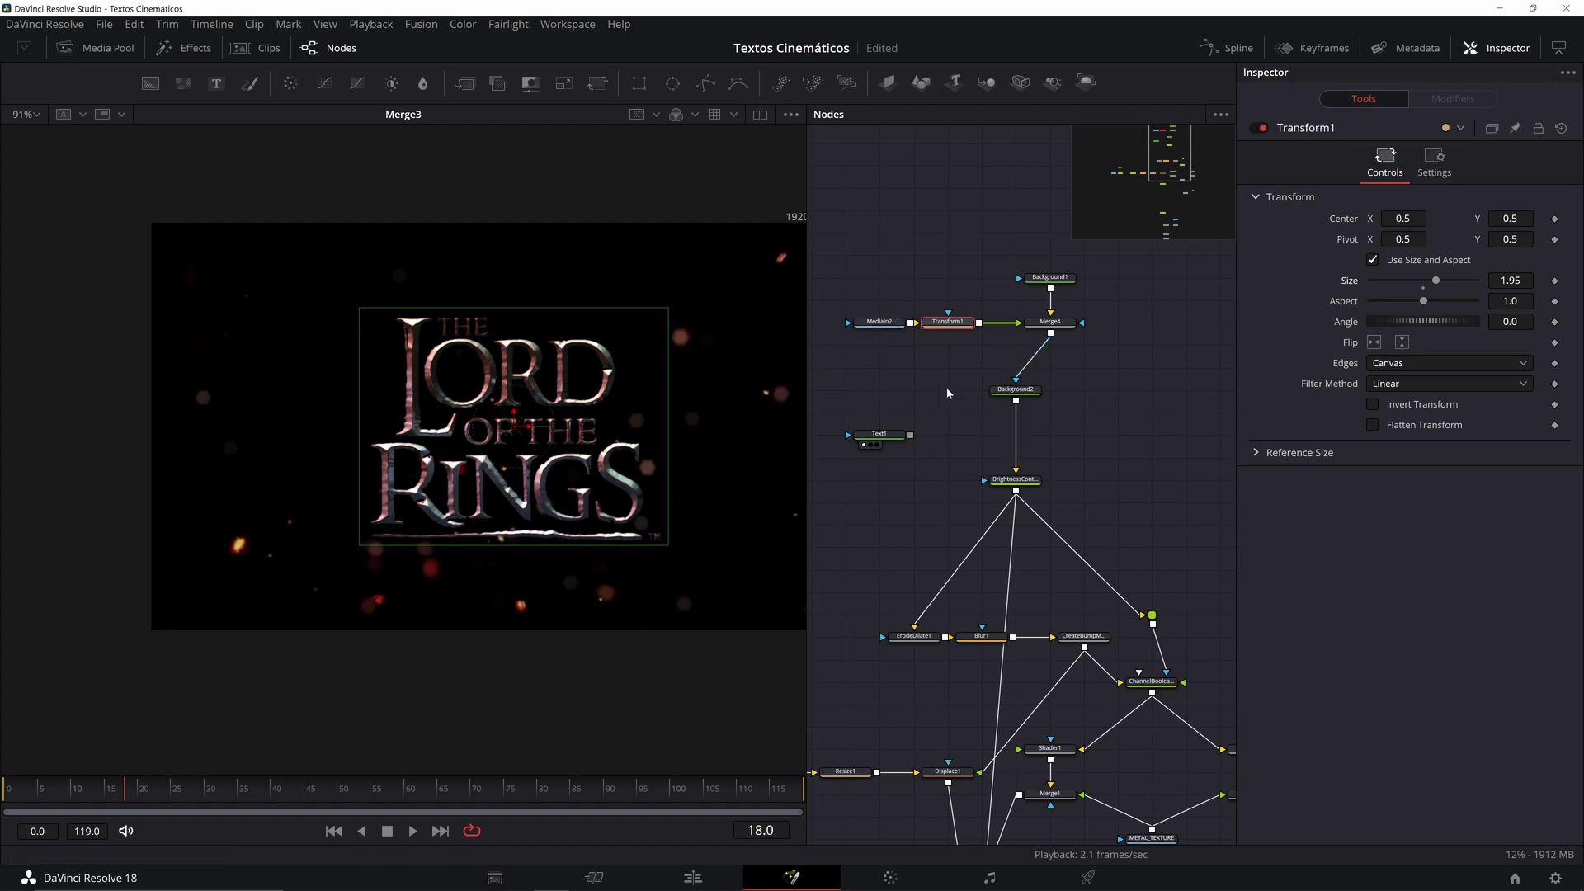
{"action": "left_click_drag", "start_coordinate": [938, 393], "coordinate": [957, 480]}
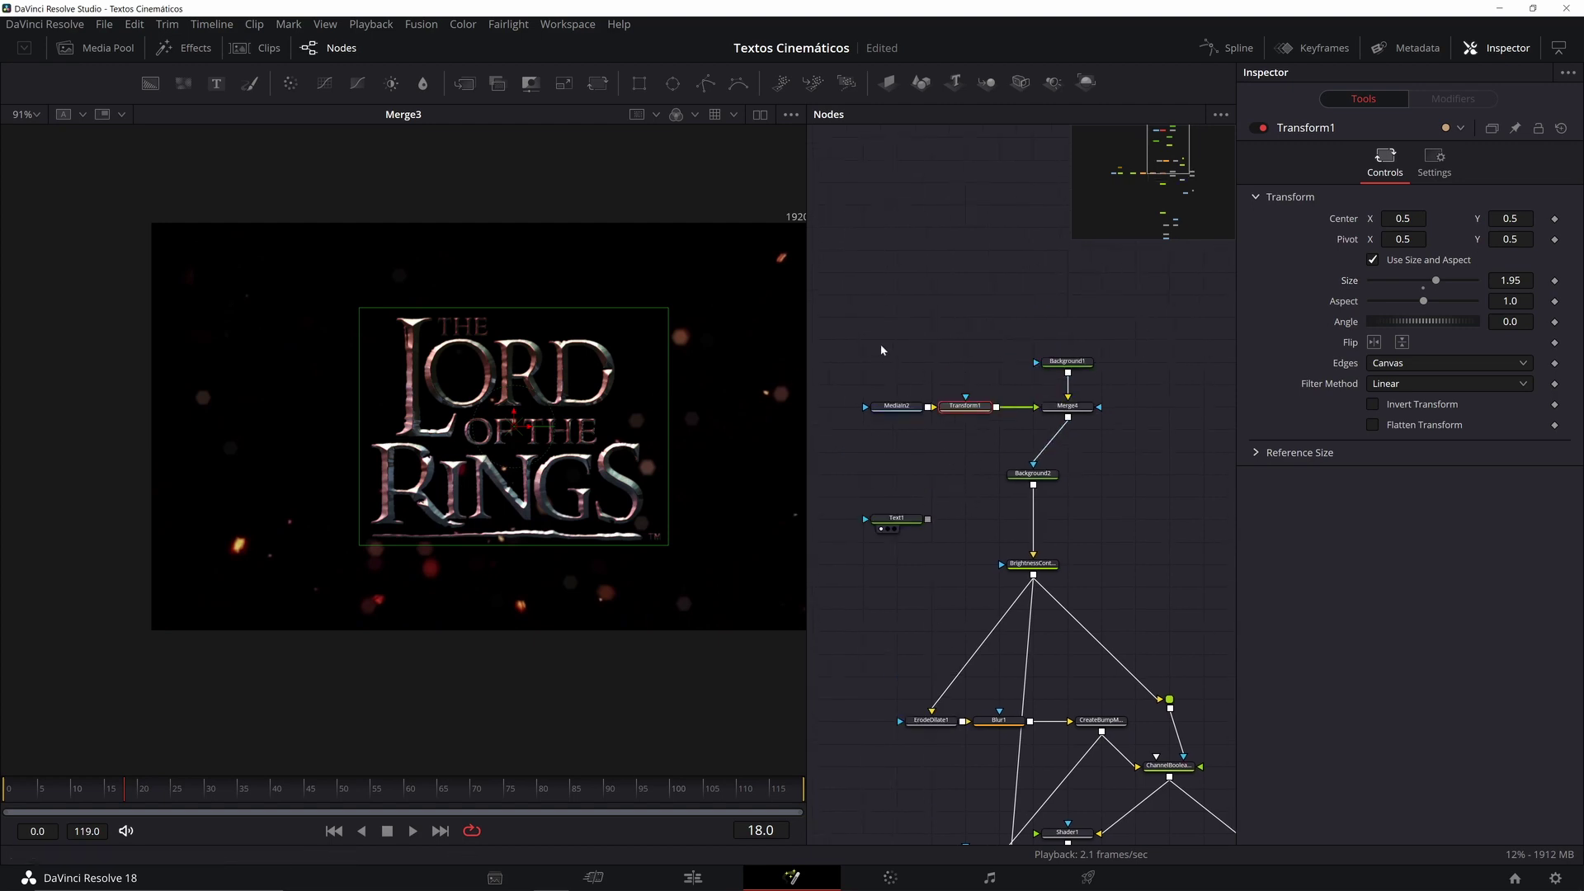
Step: Detach Background2 from the Brightness/Contrast node and move the whole group of logo nodes higher in the graph
{"action": "left_click_drag", "start_coordinate": [880, 344], "coordinate": [1084, 442]}
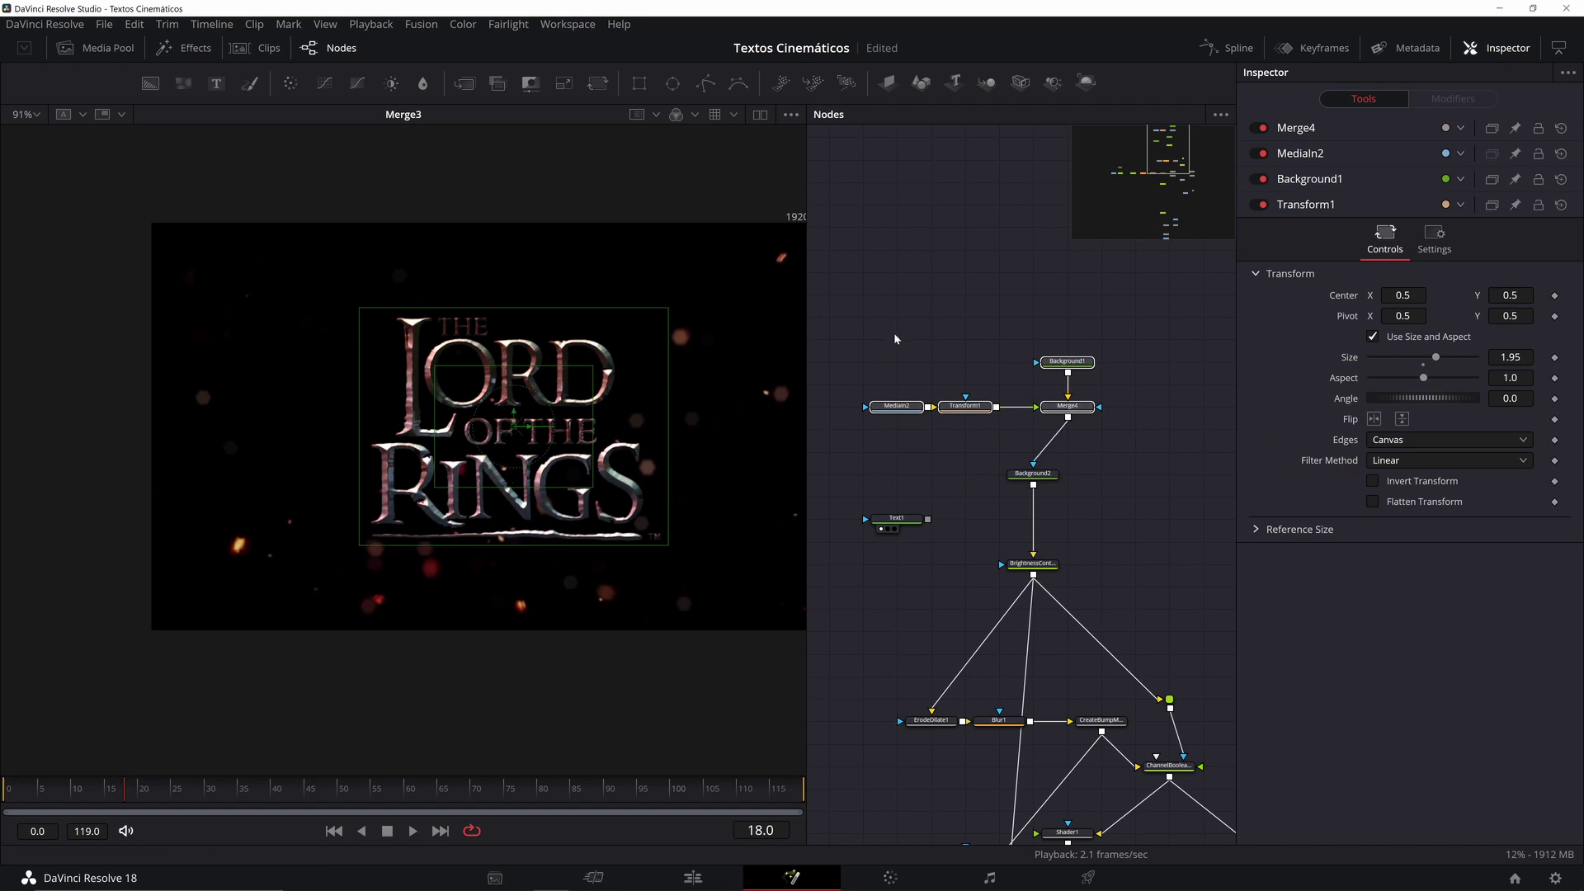
{"action": "left_click_drag", "start_coordinate": [893, 328], "coordinate": [1072, 485]}
{"action": "left_click_drag", "start_coordinate": [1046, 474], "coordinate": [1045, 361]}
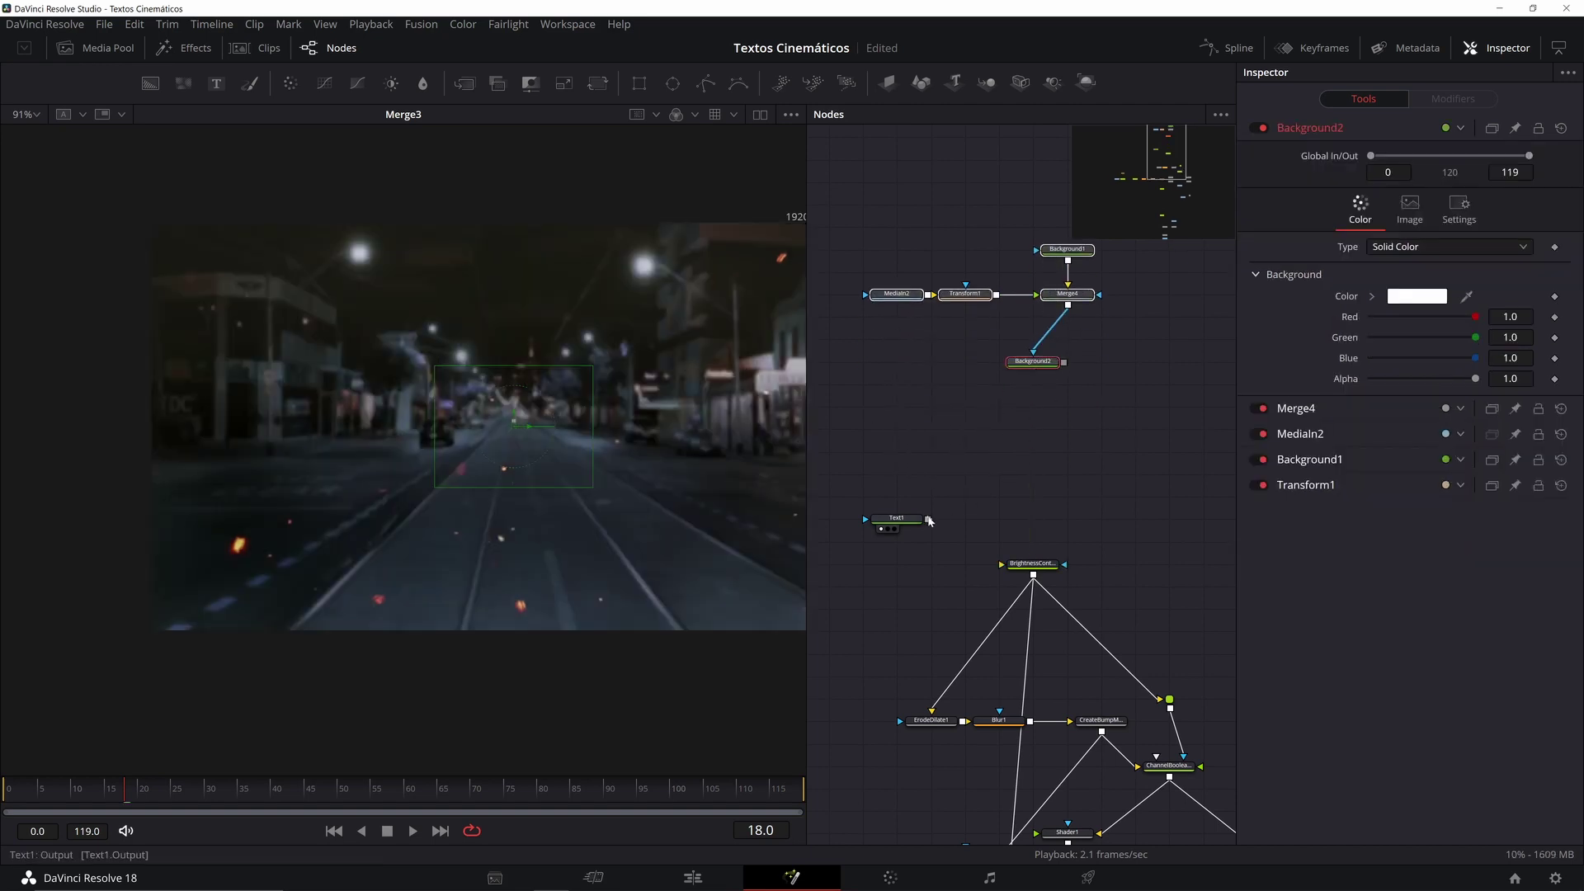
Step: Reconnect Text1 to the Brightness/Contrast node and place it directly above that node
{"action": "left_click_drag", "start_coordinate": [928, 520], "coordinate": [1015, 567]}
{"action": "left_click_drag", "start_coordinate": [914, 524], "coordinate": [1037, 523]}
{"action": "left_click", "coordinate": [1060, 464]}
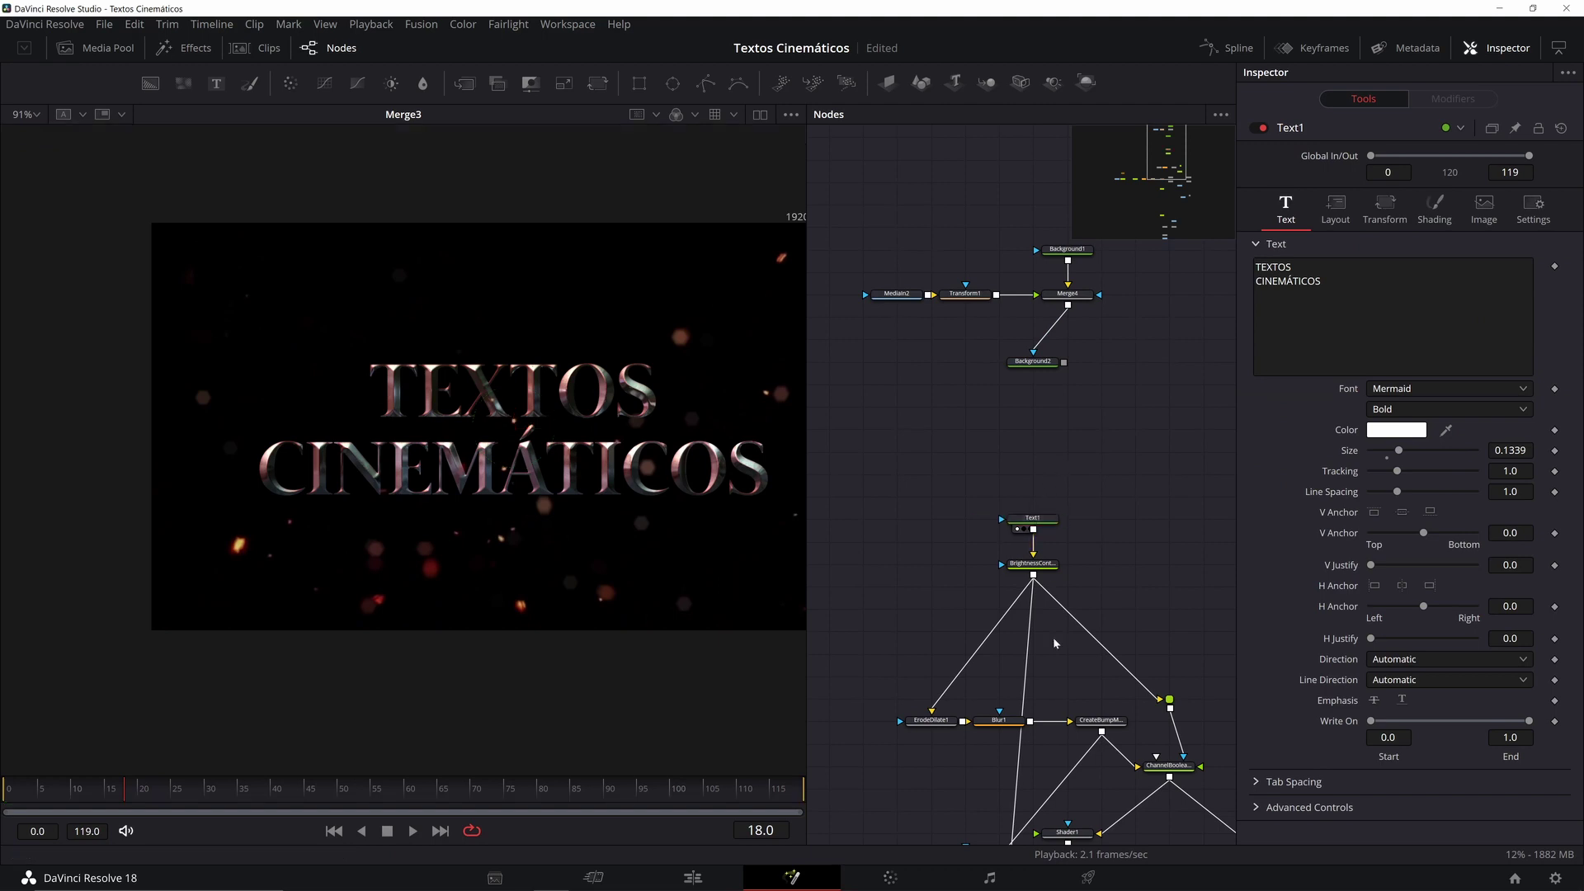
{"action": "left_click_drag", "start_coordinate": [1166, 816], "coordinate": [1009, 323]}
{"action": "left_click_drag", "start_coordinate": [1008, 828], "coordinate": [1116, 391]}
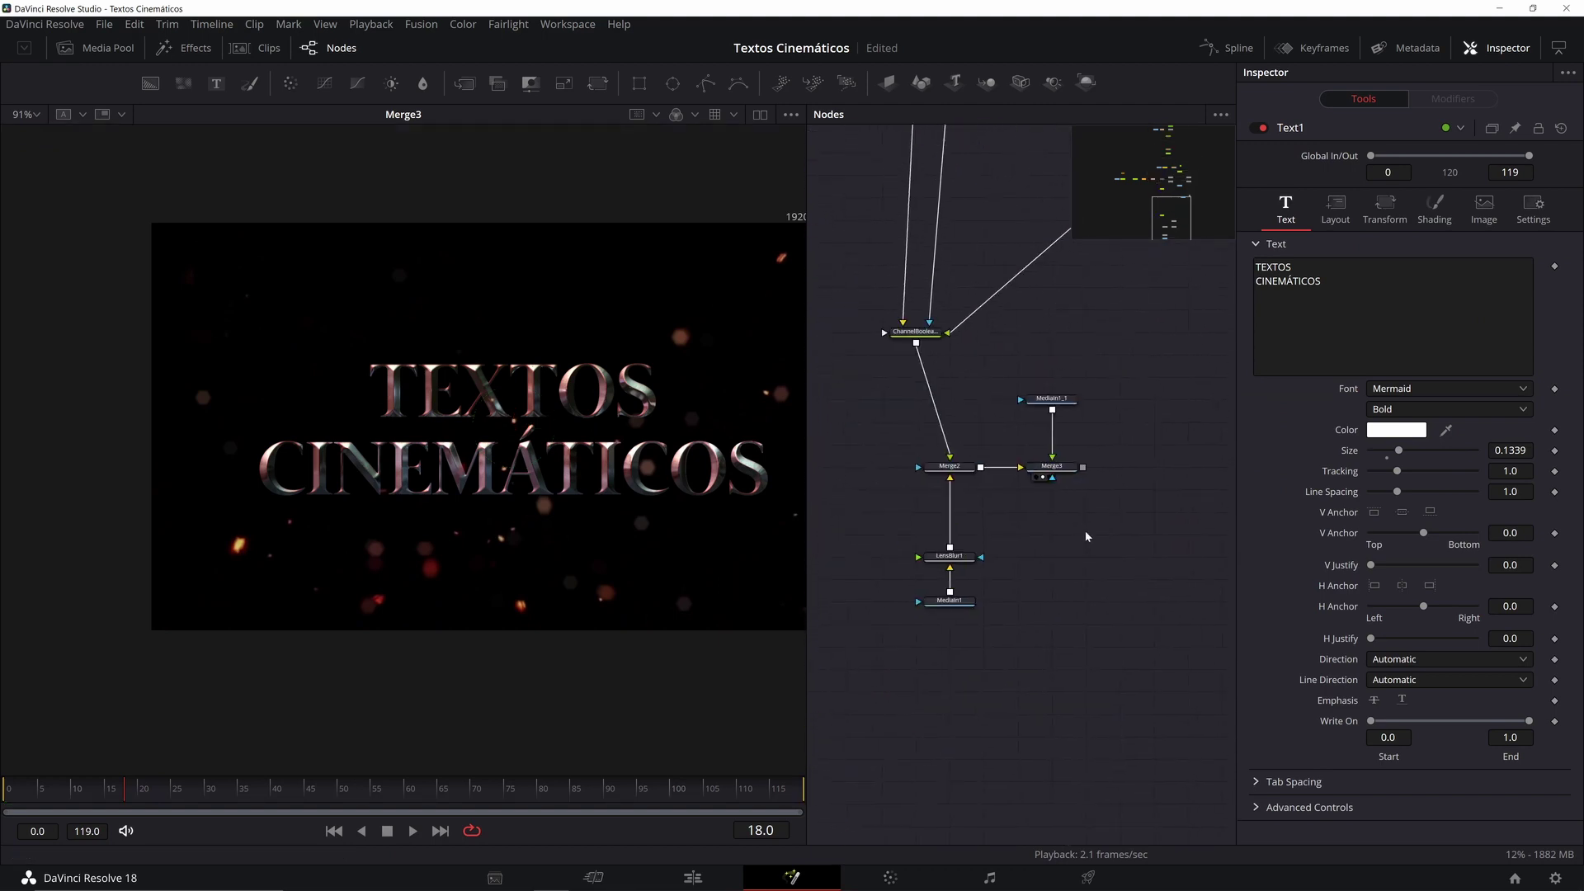
Step: Move MediaOut1 beside Merge3 in the Fusion node graph and connect Merge3's output to it
{"action": "left_click", "coordinate": [693, 878]}
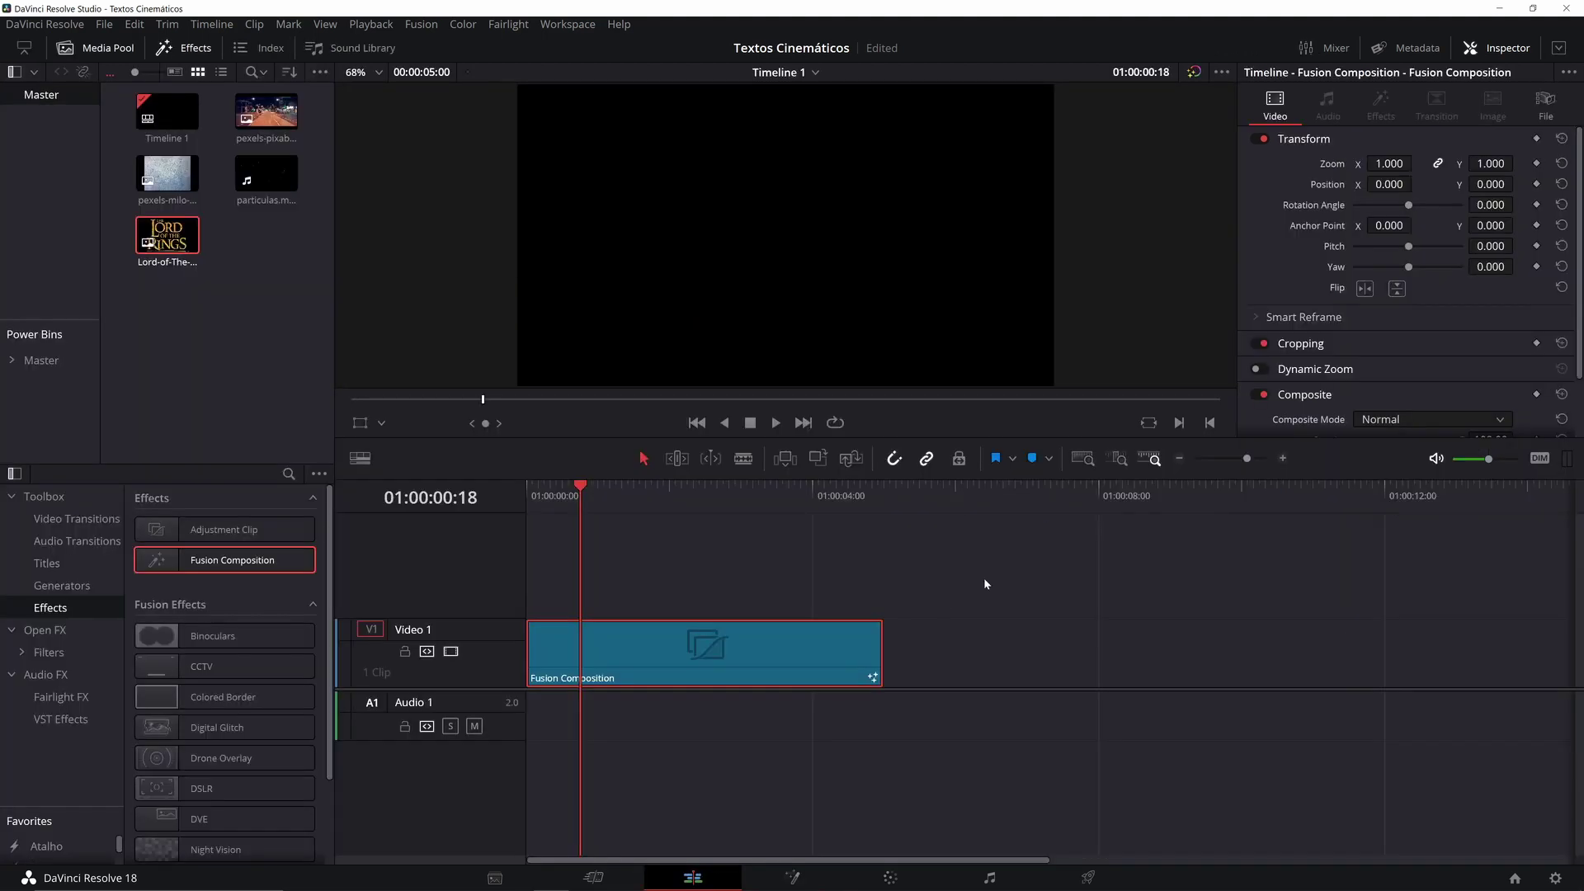
{"action": "left_click", "coordinate": [792, 878]}
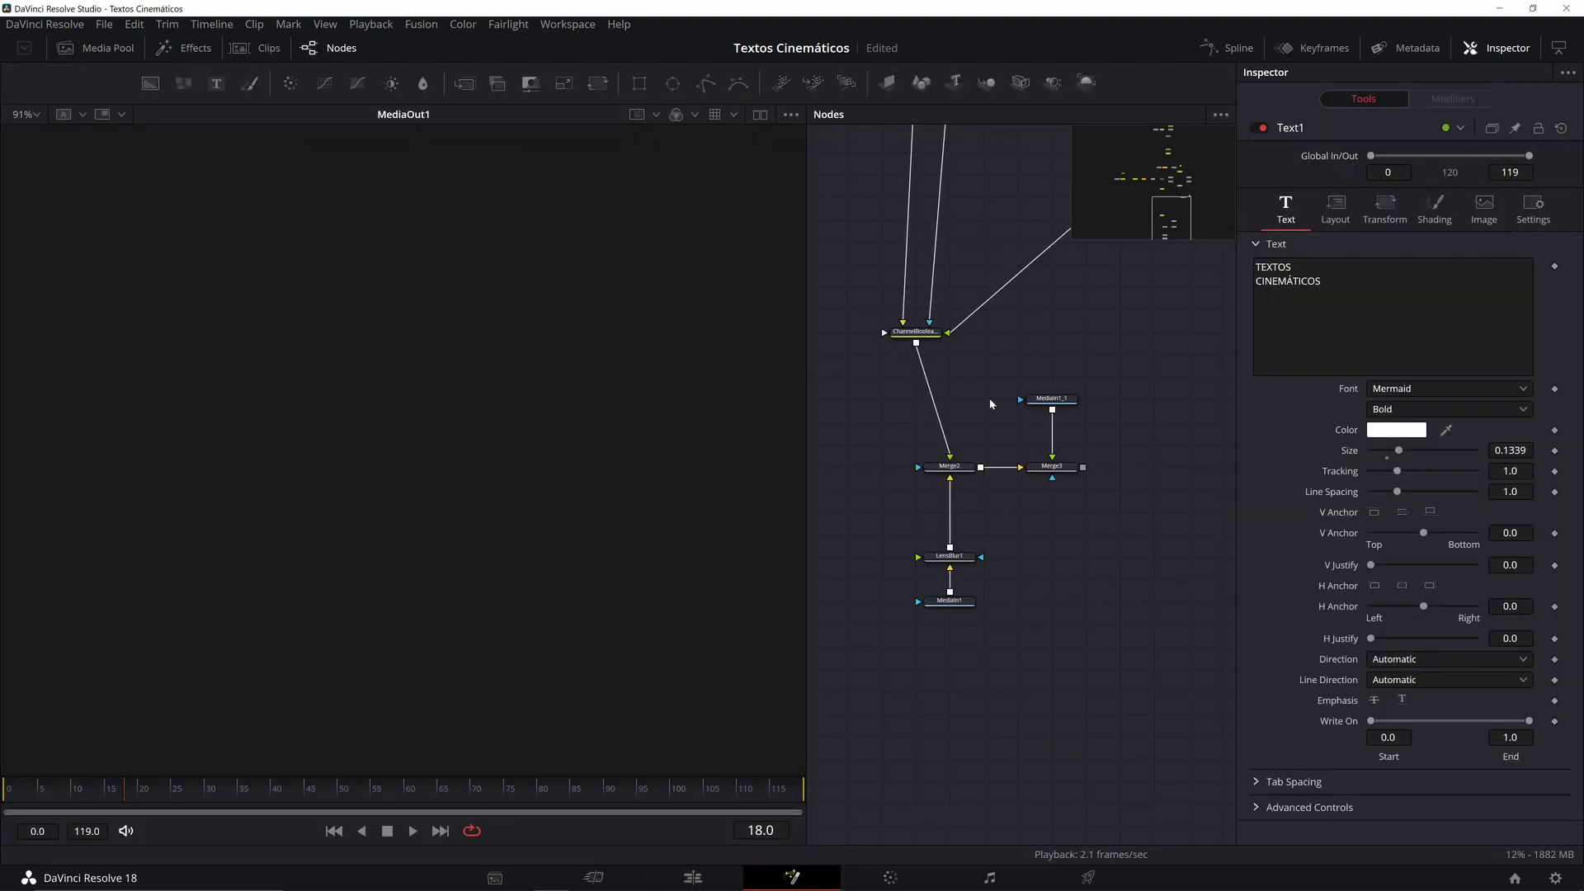
{"action": "left_click_drag", "start_coordinate": [1097, 470], "coordinate": [982, 695]}
{"action": "scroll", "coordinate": [1100, 490], "scroll_direction": "down", "scroll_amount": 3}
{"action": "scroll", "coordinate": [1029, 430], "scroll_direction": "down", "scroll_amount": 3}
{"action": "scroll", "coordinate": [962, 505], "scroll_direction": "up", "scroll_amount": 5}
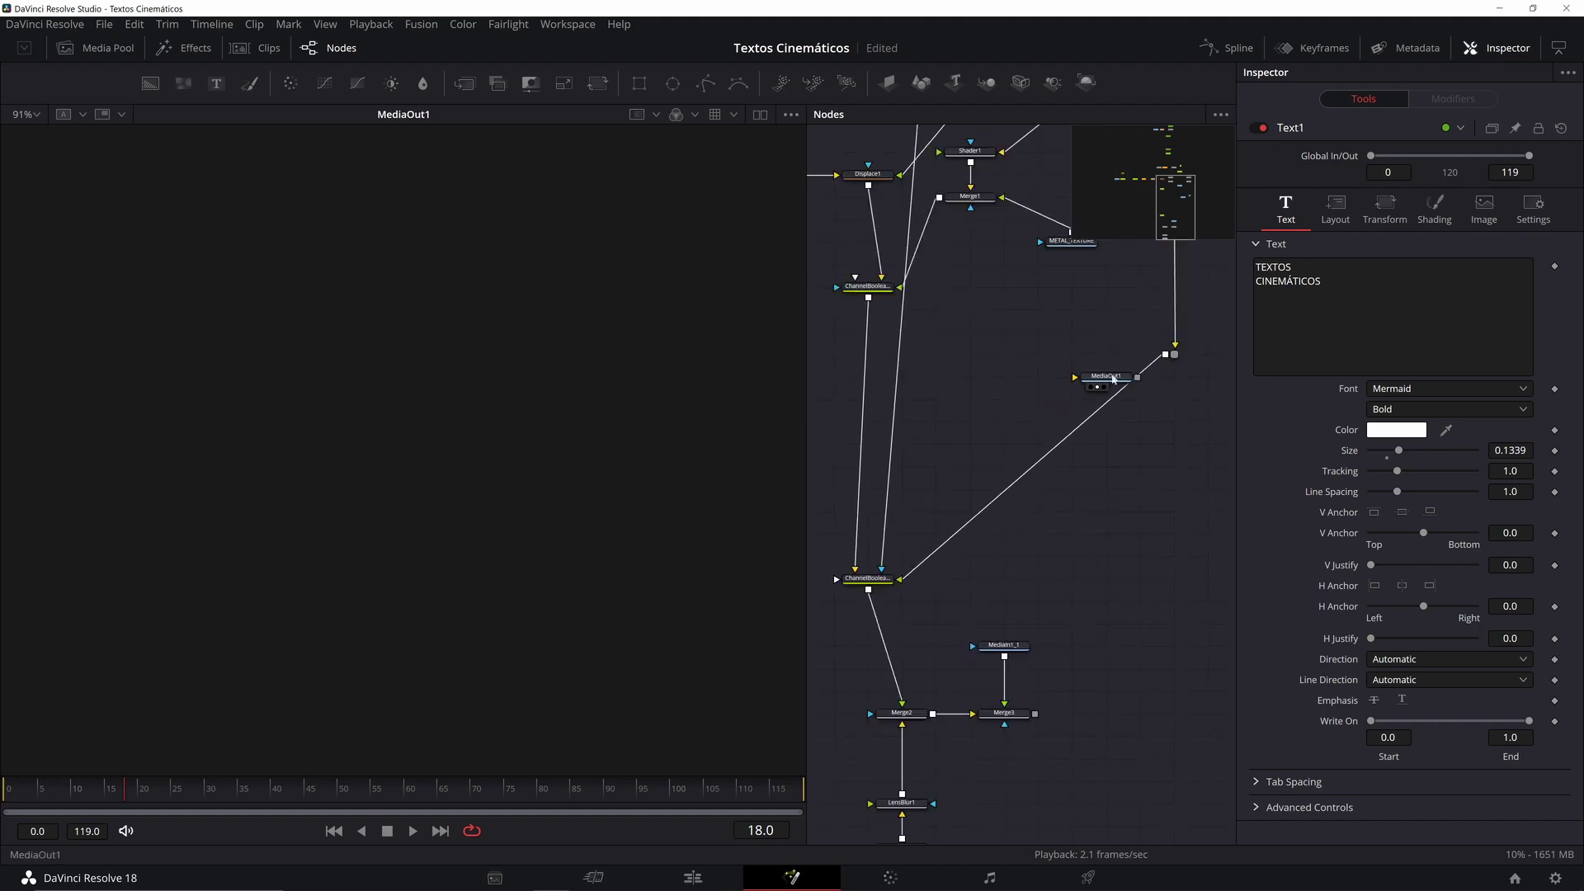
{"action": "left_click_drag", "start_coordinate": [1111, 379], "coordinate": [1145, 716]}
{"action": "left_click_drag", "start_coordinate": [1035, 715], "coordinate": [1126, 714]}
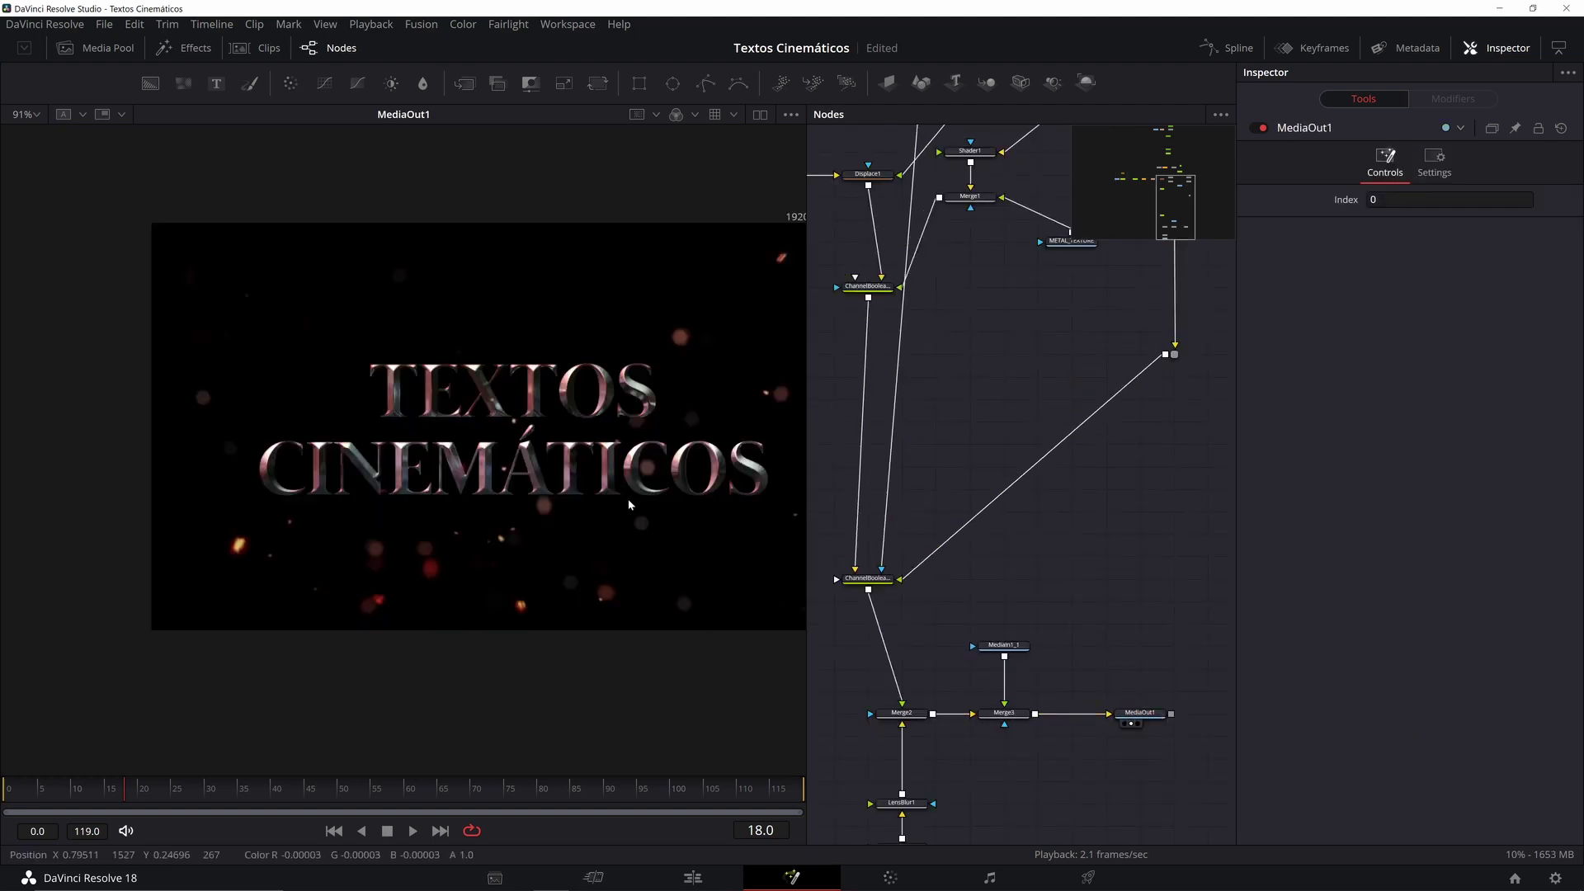
Step: Preview the metallic text composition on the Edit page by scrubbing through the timeline clip
{"action": "left_click", "coordinate": [693, 878]}
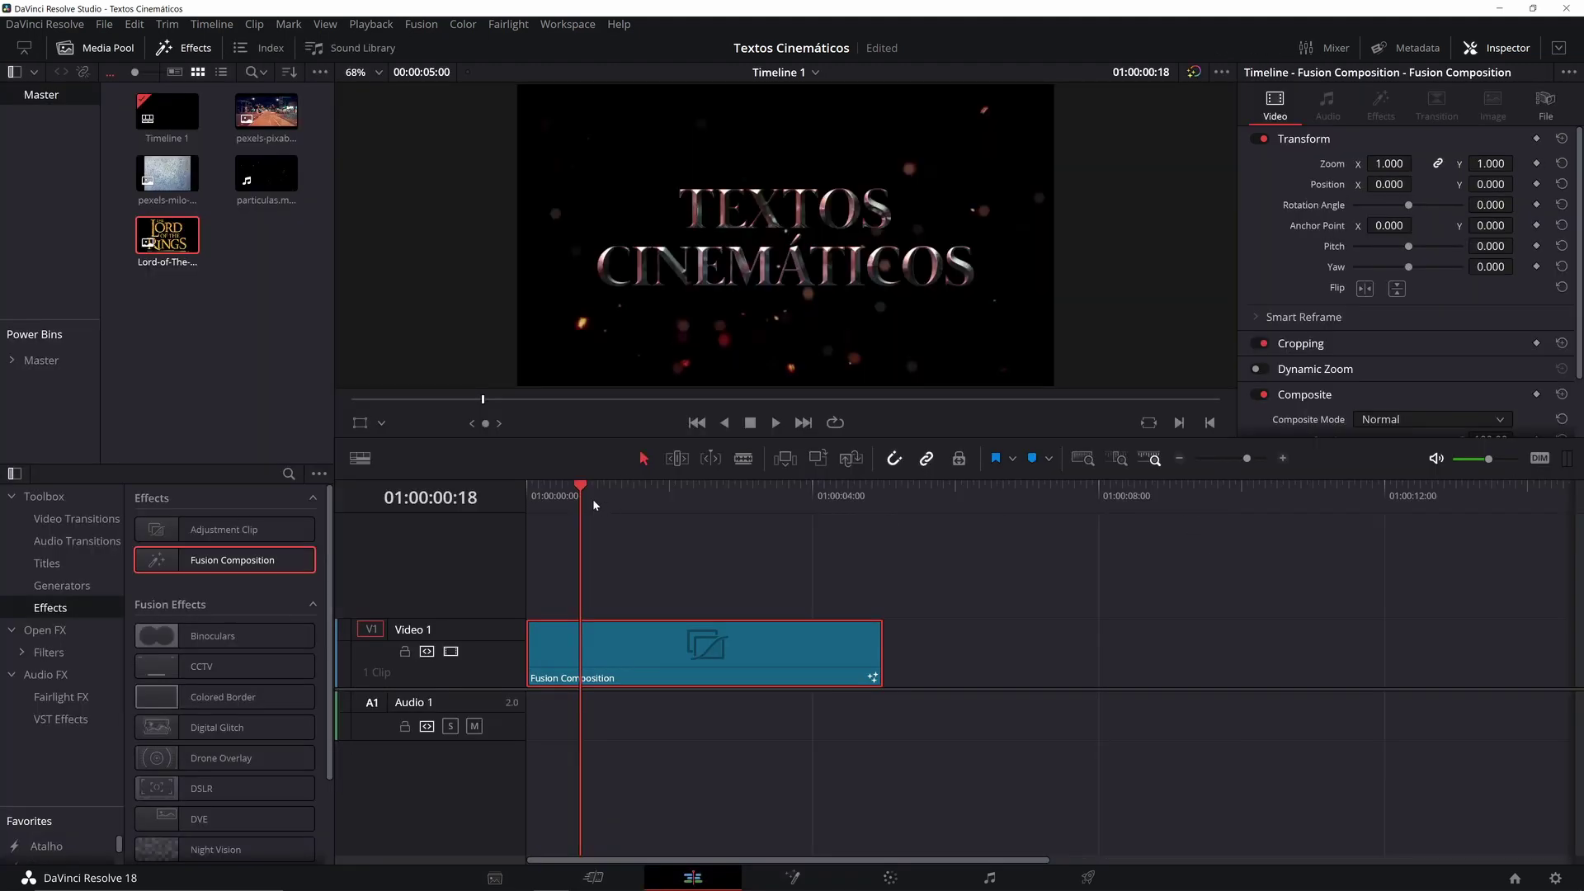
{"action": "mouse_move", "coordinate": [578, 499]}
{"action": "left_mouse_down"}
{"action": "mouse_move", "coordinate": [673, 497]}
{"action": "mouse_move", "coordinate": [525, 505]}
{"action": "mouse_move", "coordinate": [587, 524]}
{"action": "left_mouse_up"}
{"action": "left_click_drag", "start_coordinate": [671, 575], "coordinate": [800, 732]}
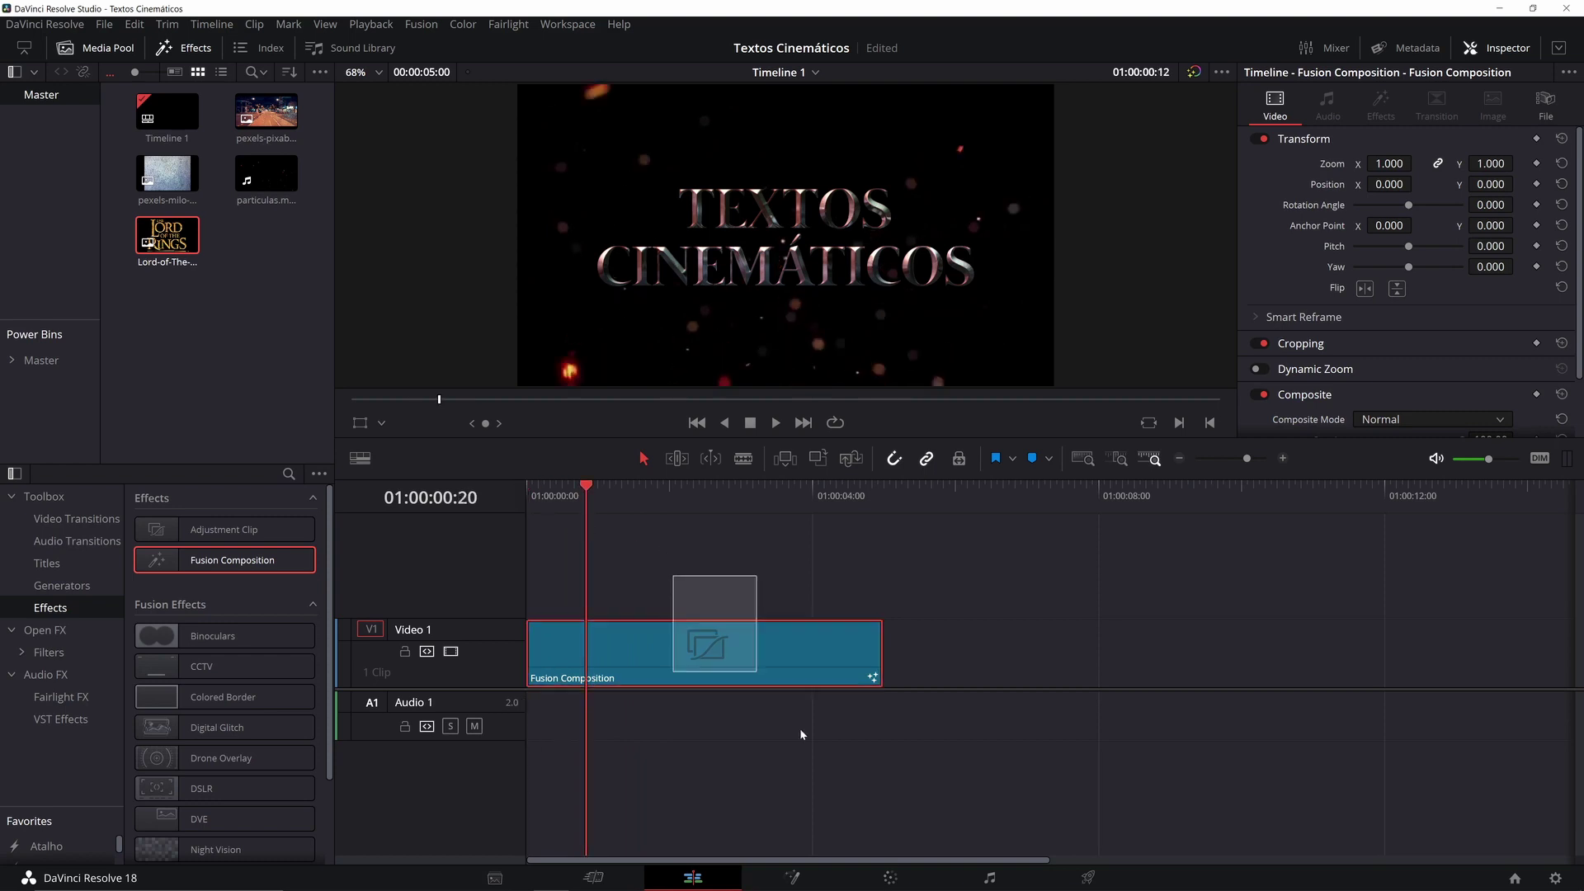
{"action": "left_click_drag", "start_coordinate": [700, 589], "coordinate": [895, 827]}
Step: On the Color page, widen the node area, hide the gallery and add a serial node after node 01
{"action": "left_click", "coordinate": [890, 878]}
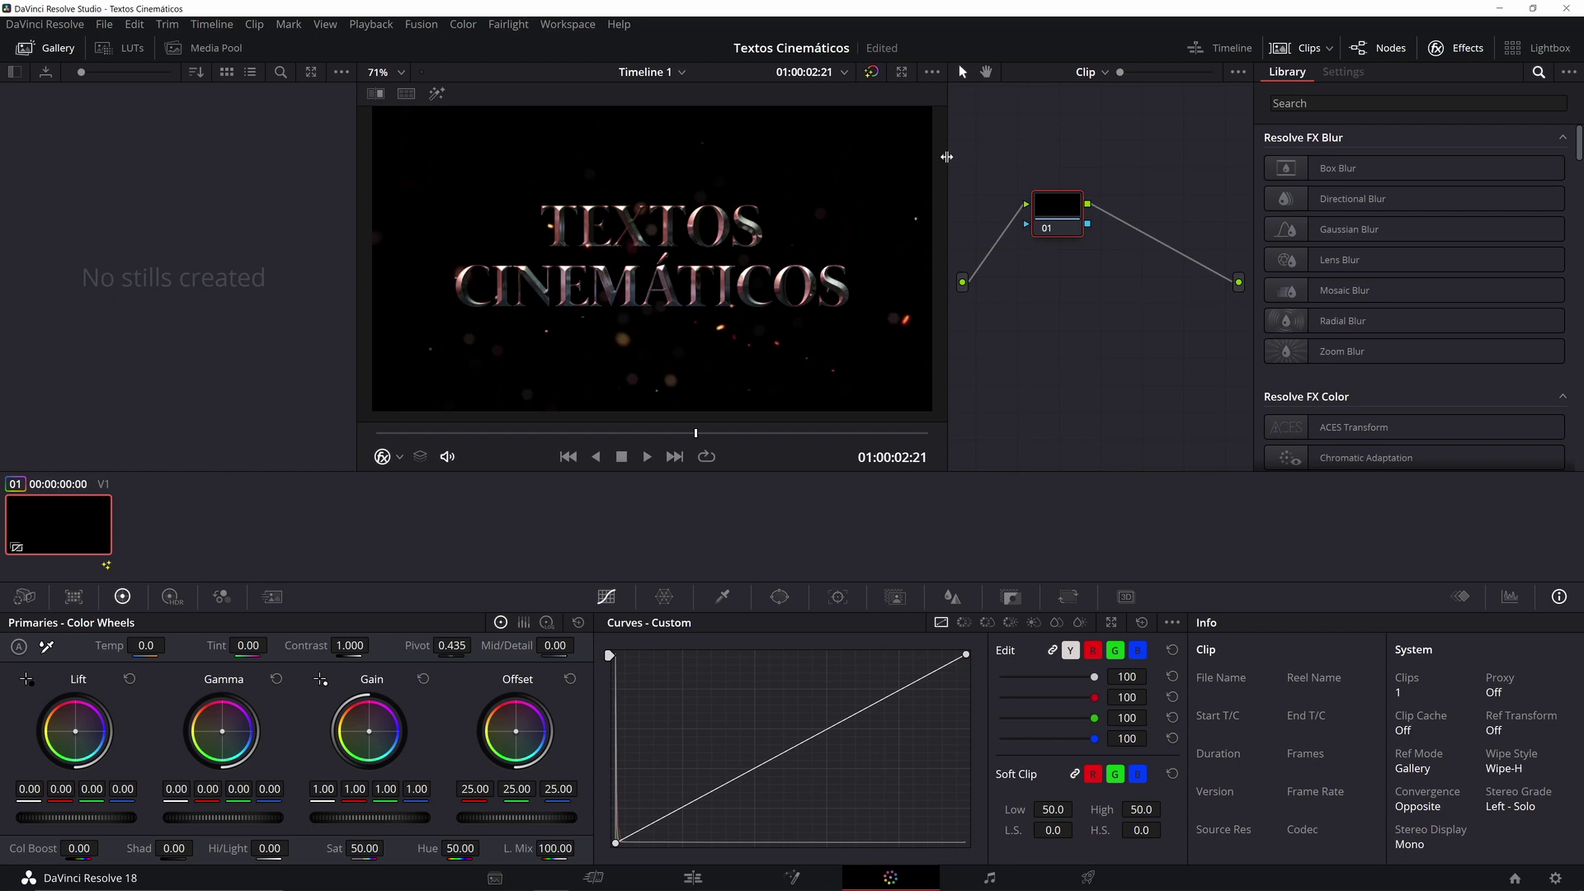
{"action": "left_click_drag", "start_coordinate": [948, 159], "coordinate": [860, 159]}
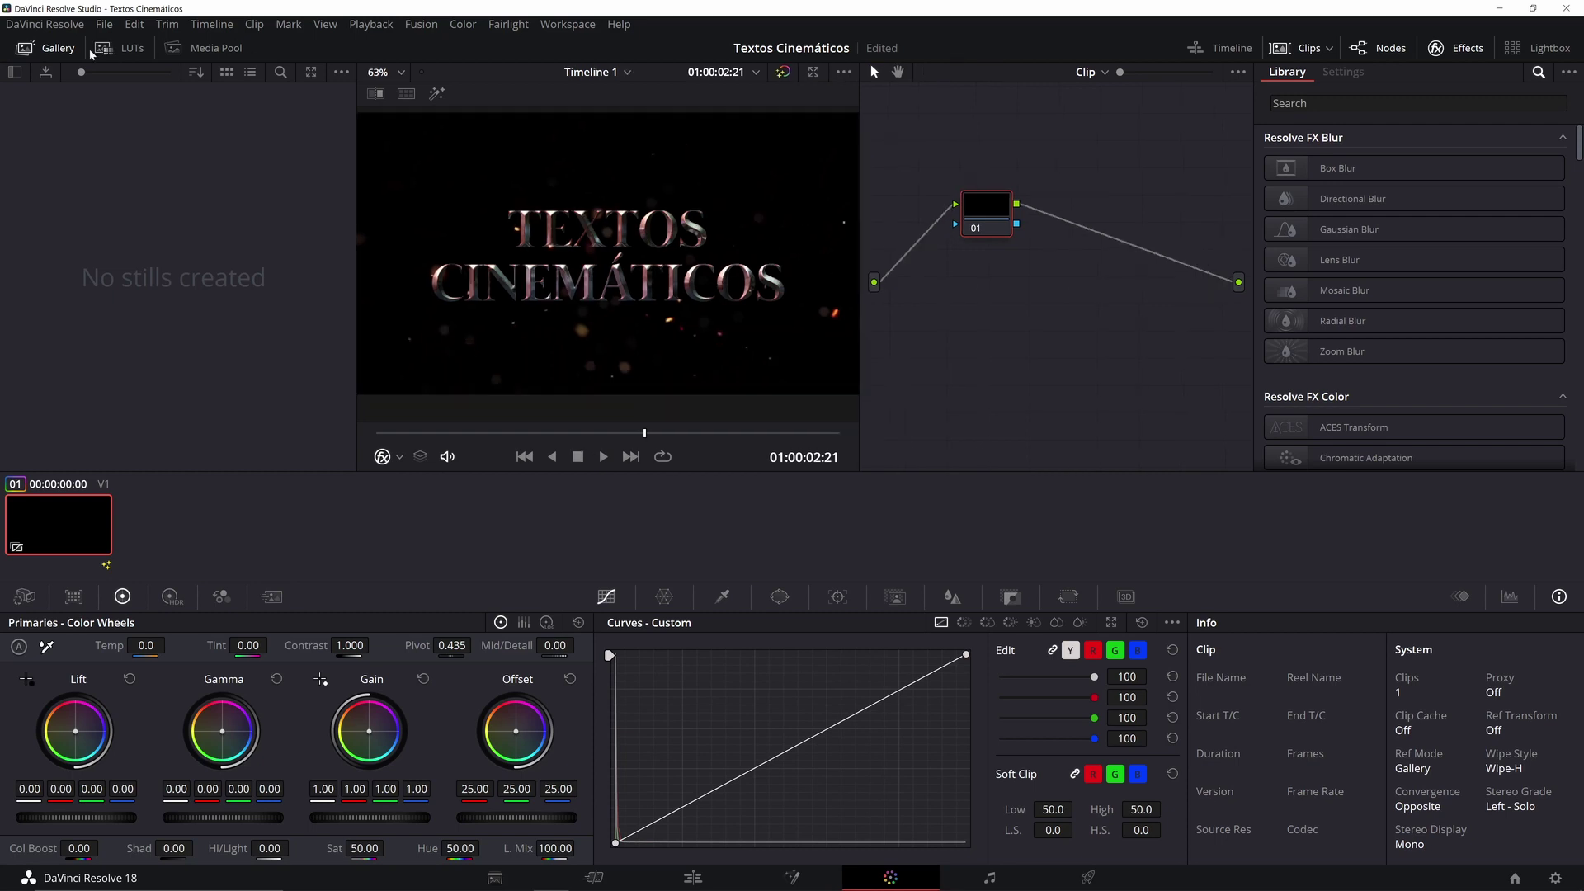
{"action": "left_click", "coordinate": [86, 49]}
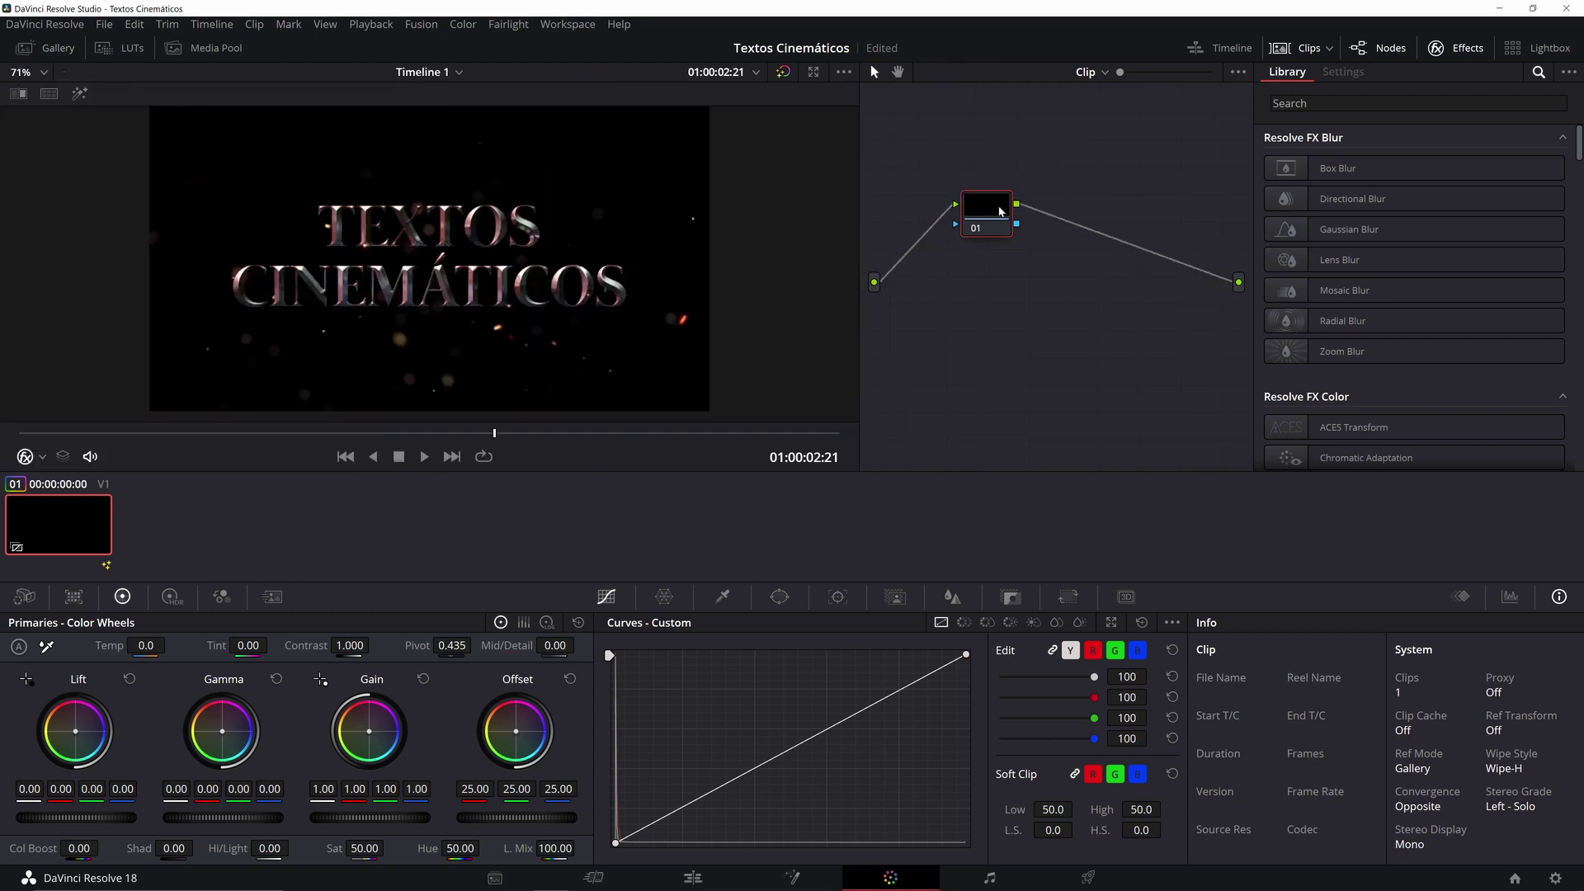
{"action": "right_click", "coordinate": [993, 211]}
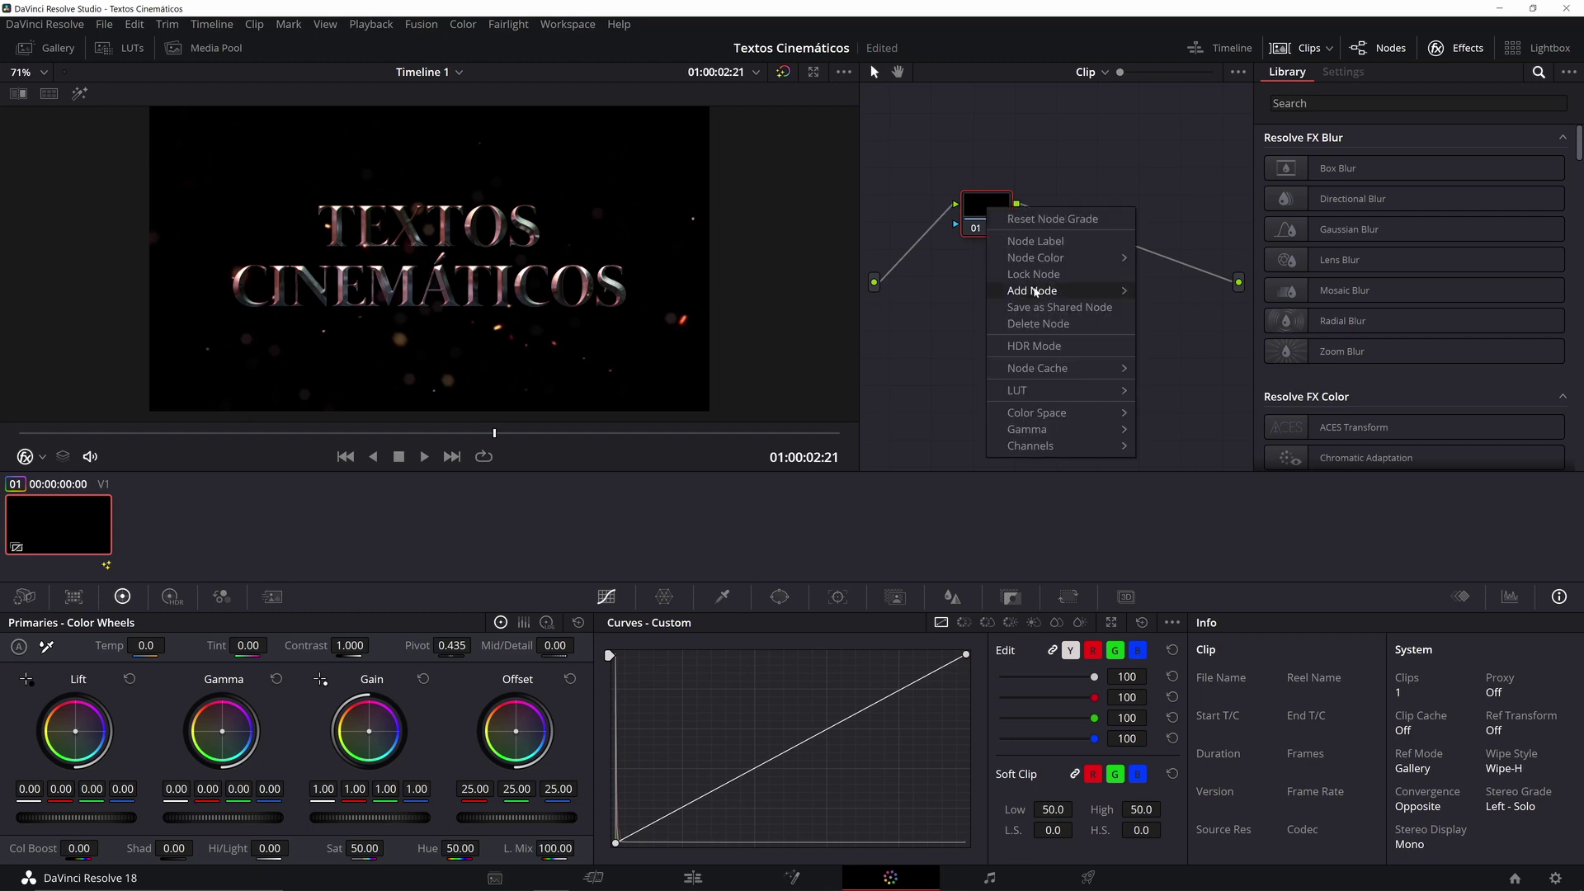
{"action": "mouse_move", "coordinate": [1047, 290]}
{"action": "left_click", "coordinate": [1196, 168]}
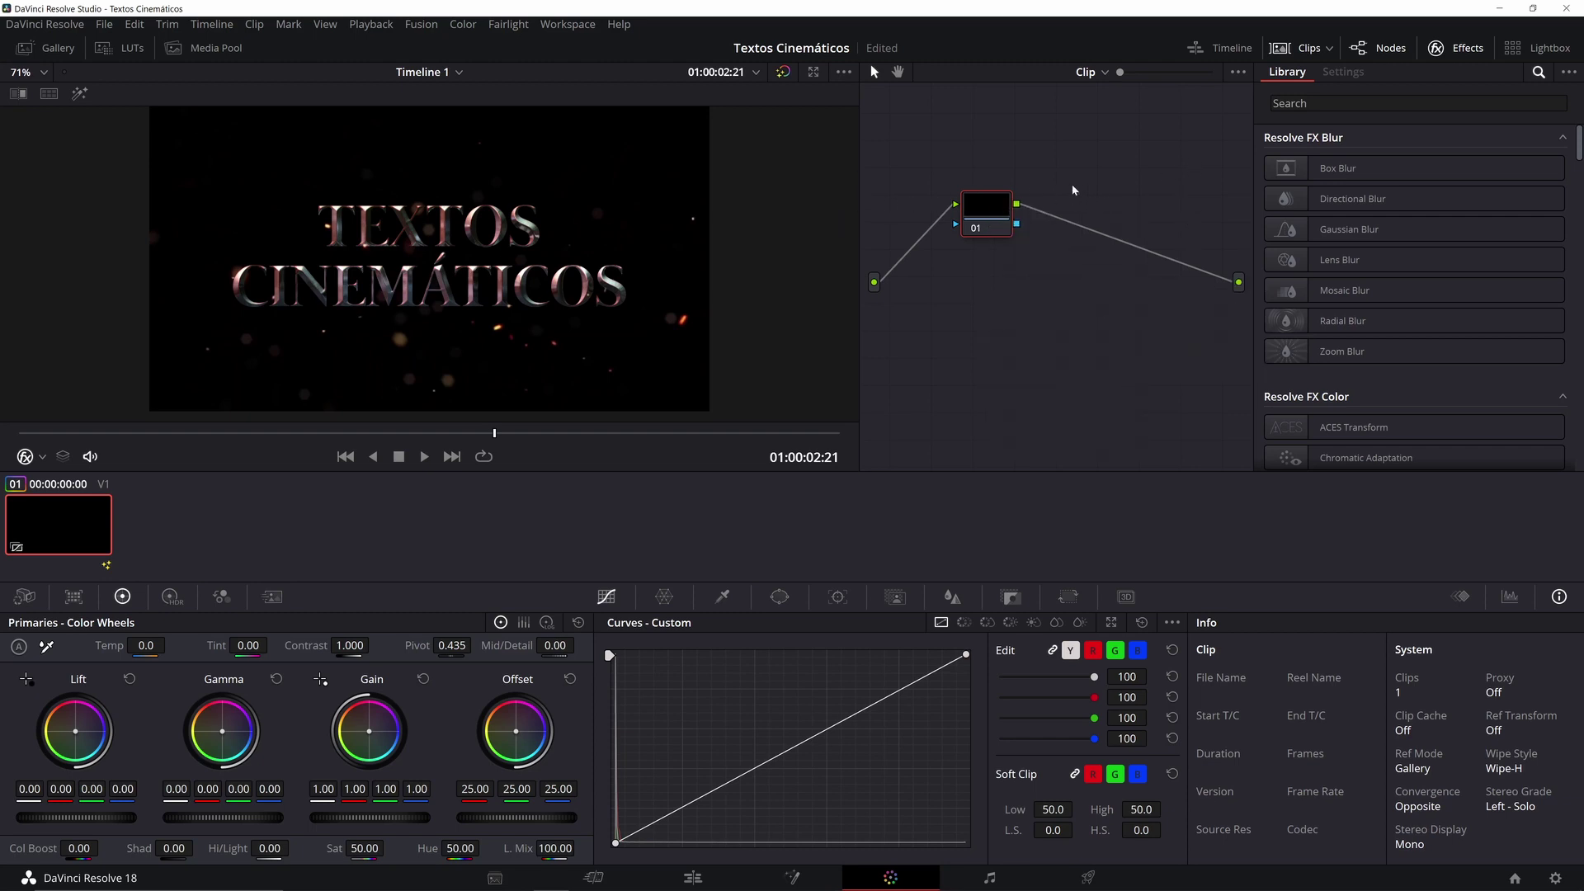
{"action": "key", "text": "alt+s"}
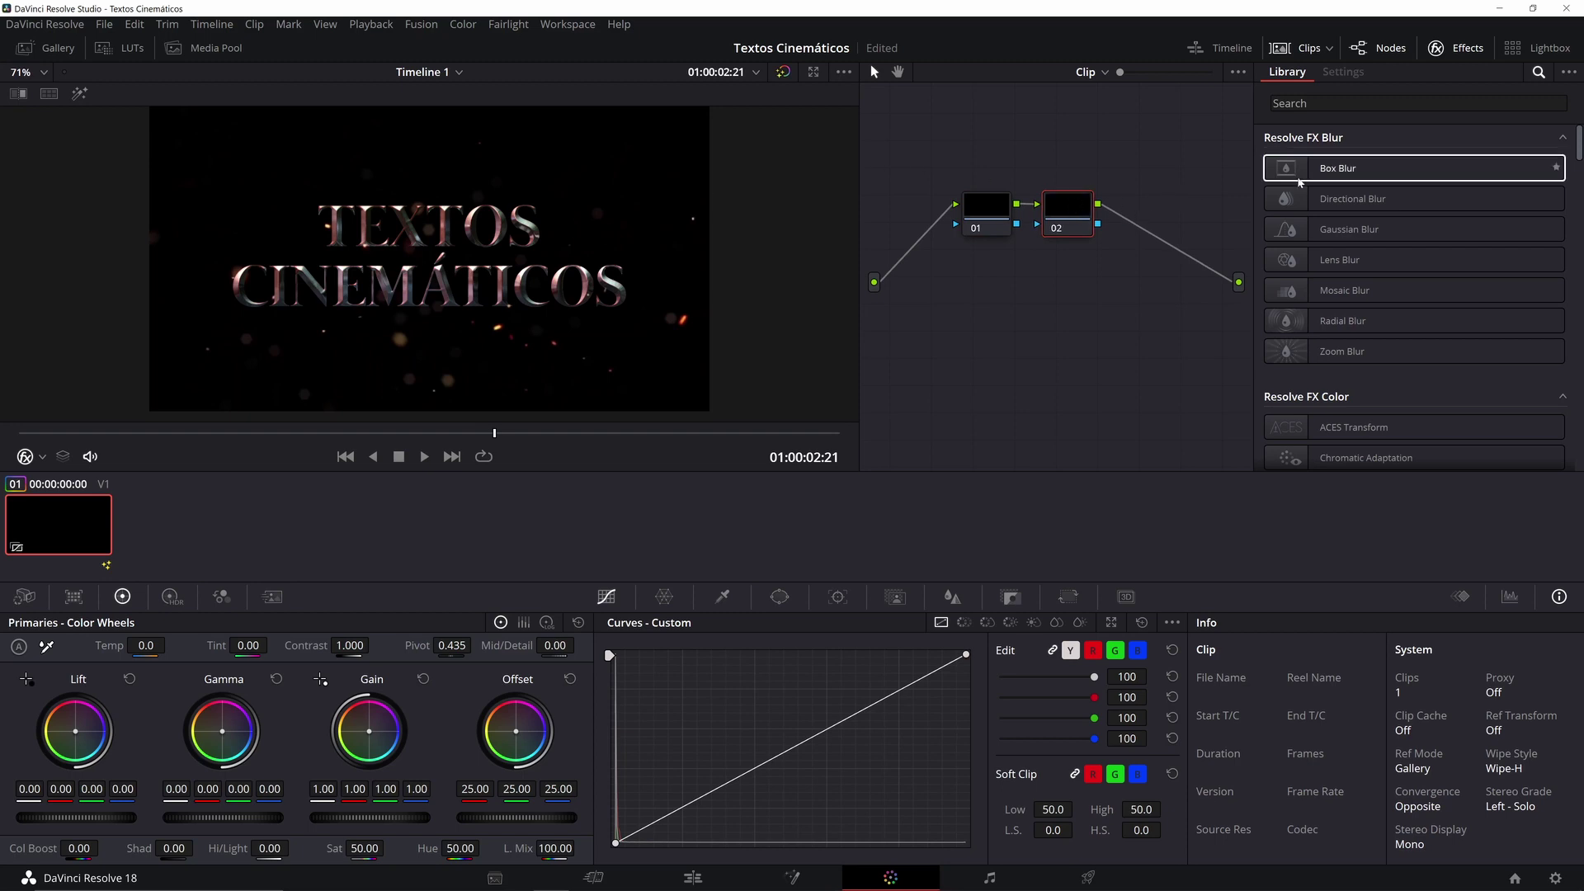
Step: Apply the Glow effect to node 02 and lower its Shine Threshold to 0
{"action": "left_click", "coordinate": [1313, 103]}
{"action": "type", "text": "glow"}
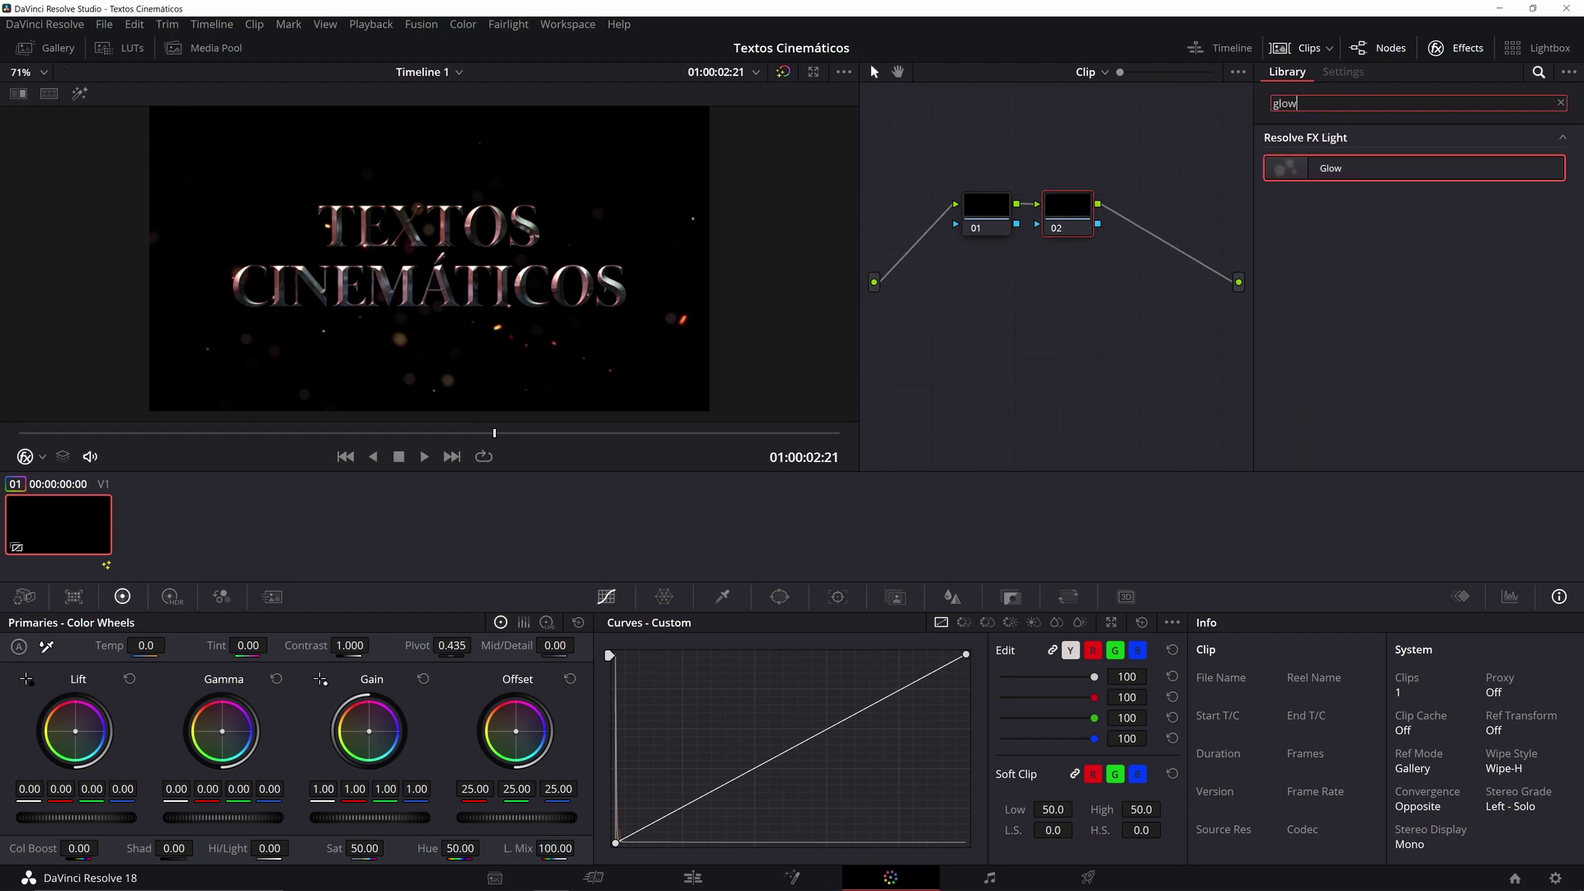
{"action": "left_click_drag", "start_coordinate": [1431, 162], "coordinate": [1072, 206]}
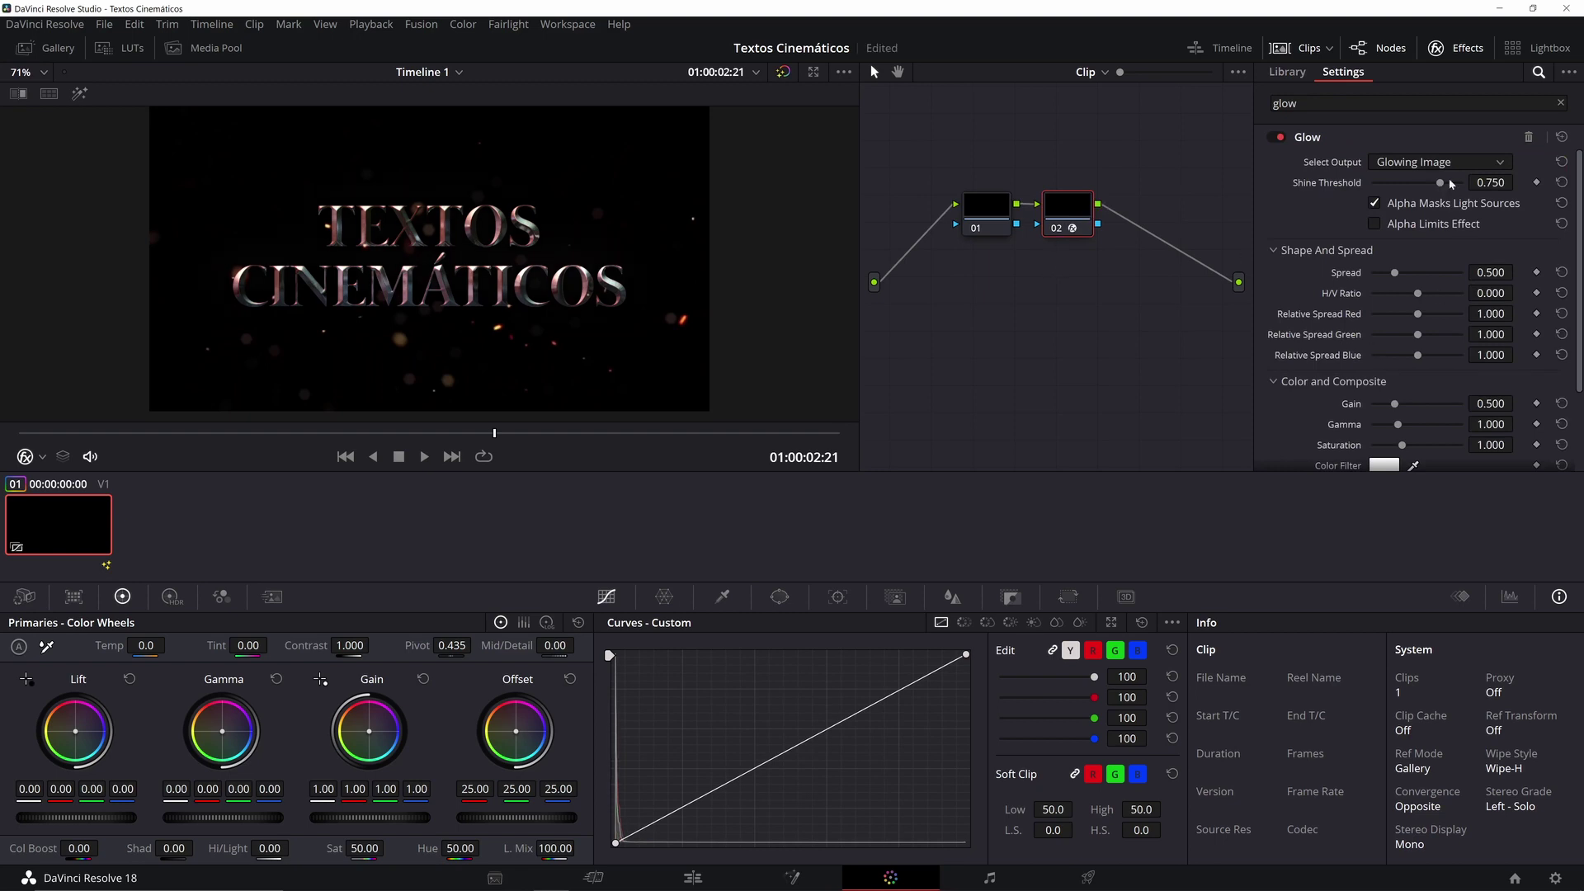
{"action": "left_click_drag", "start_coordinate": [1434, 183], "coordinate": [1344, 210]}
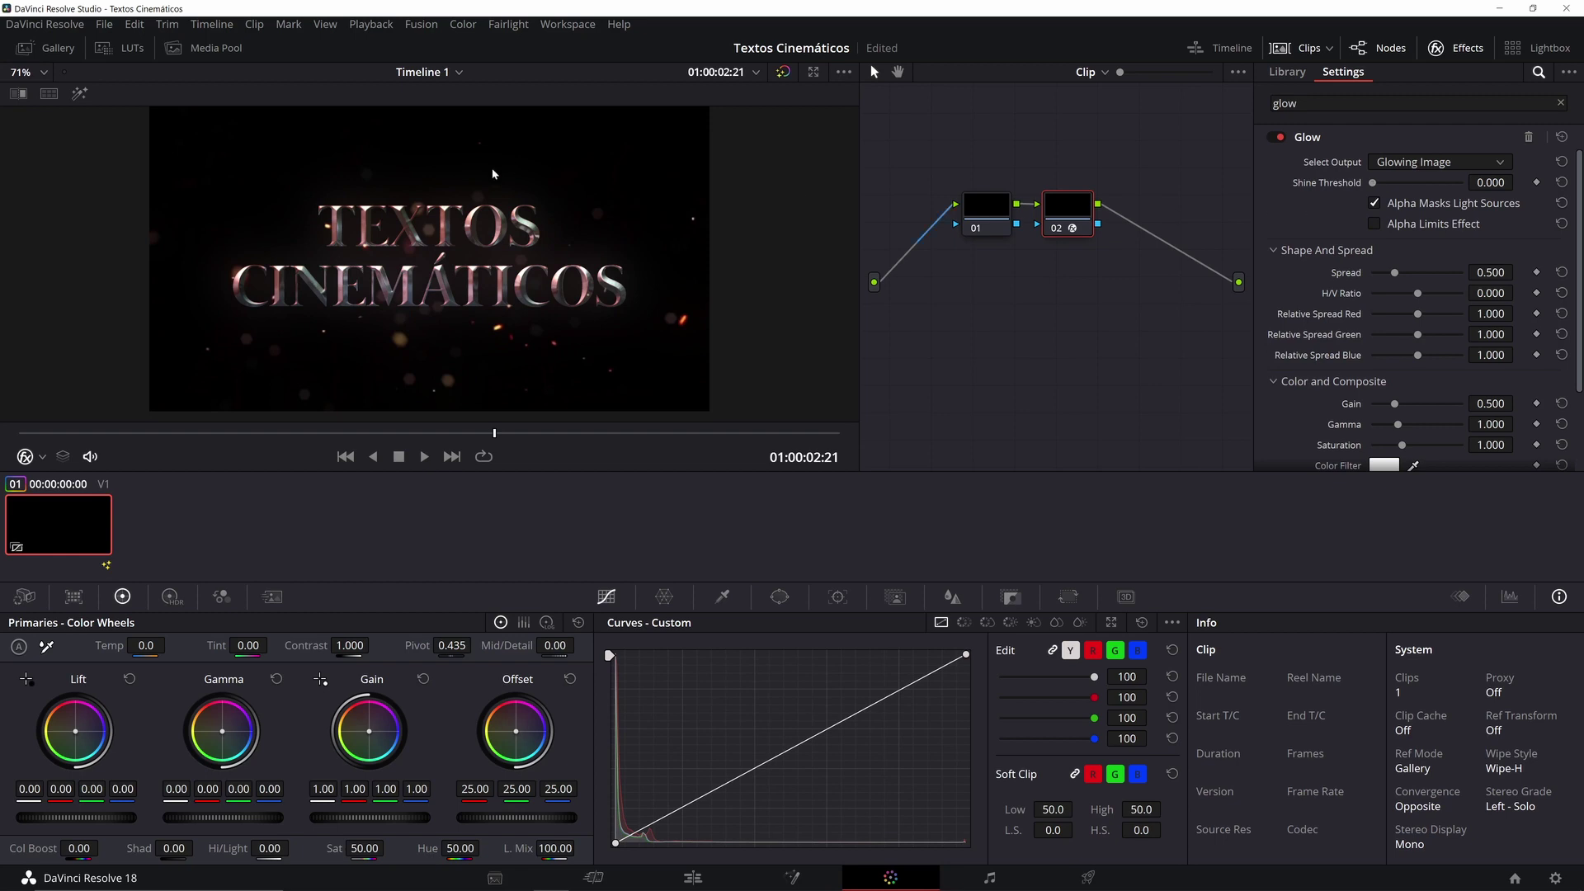
{"action": "left_click_drag", "start_coordinate": [451, 375], "coordinate": [445, 352]}
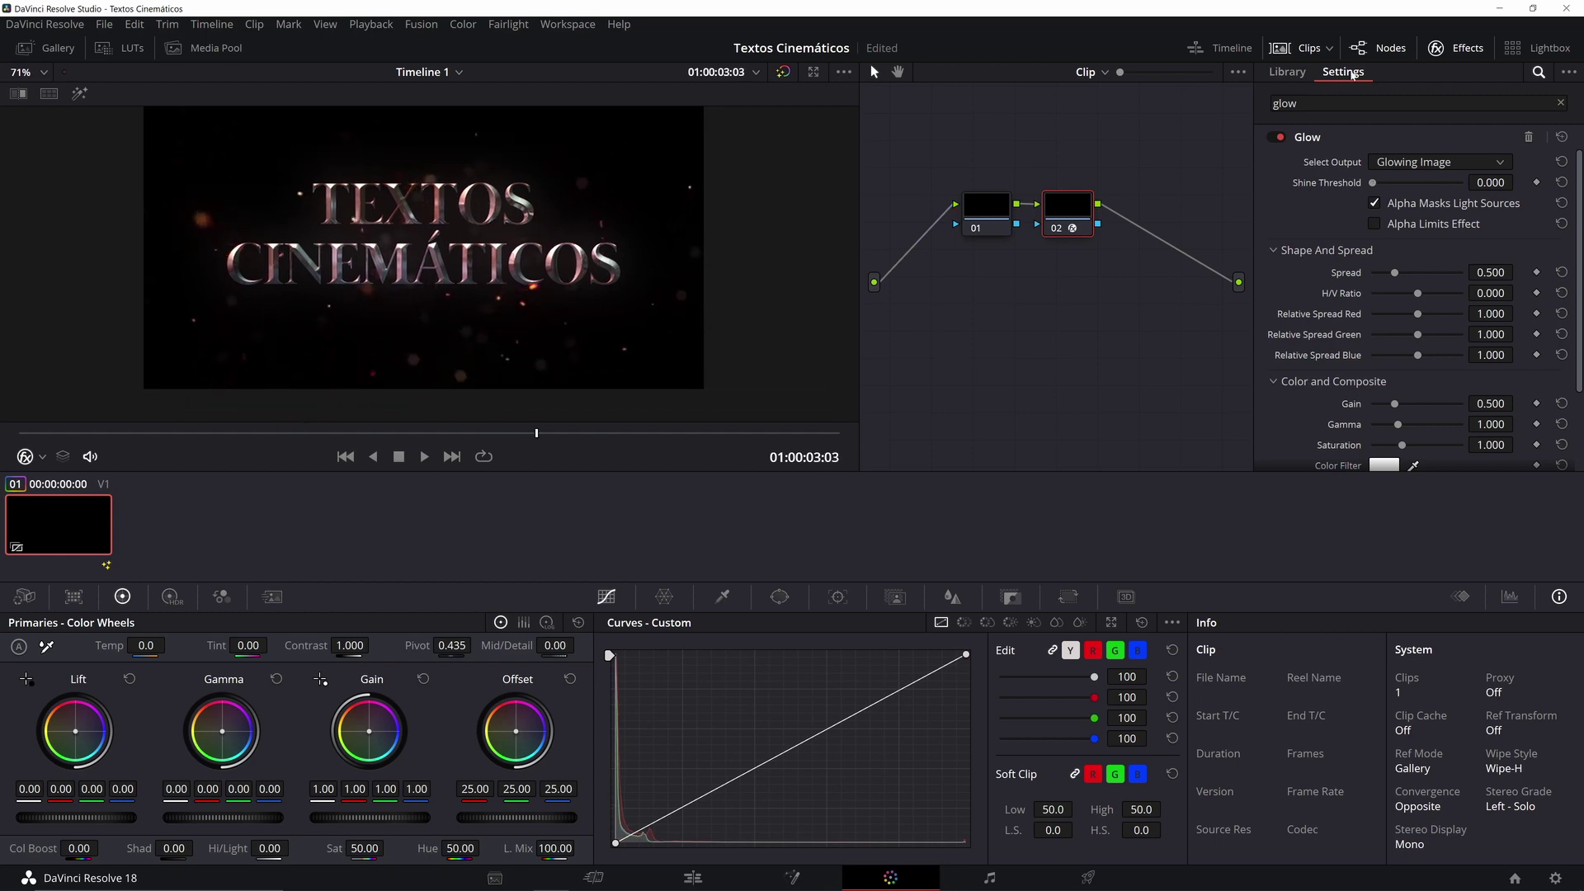
Step: Hide the clip thumbnails to enlarge the viewer, and raise node 01's Gamma to 0.01 and Gain to 1.08
{"action": "left_click", "coordinate": [1284, 48]}
{"action": "left_click_drag", "start_coordinate": [465, 229], "coordinate": [469, 260]}
{"action": "left_click", "coordinate": [986, 235]}
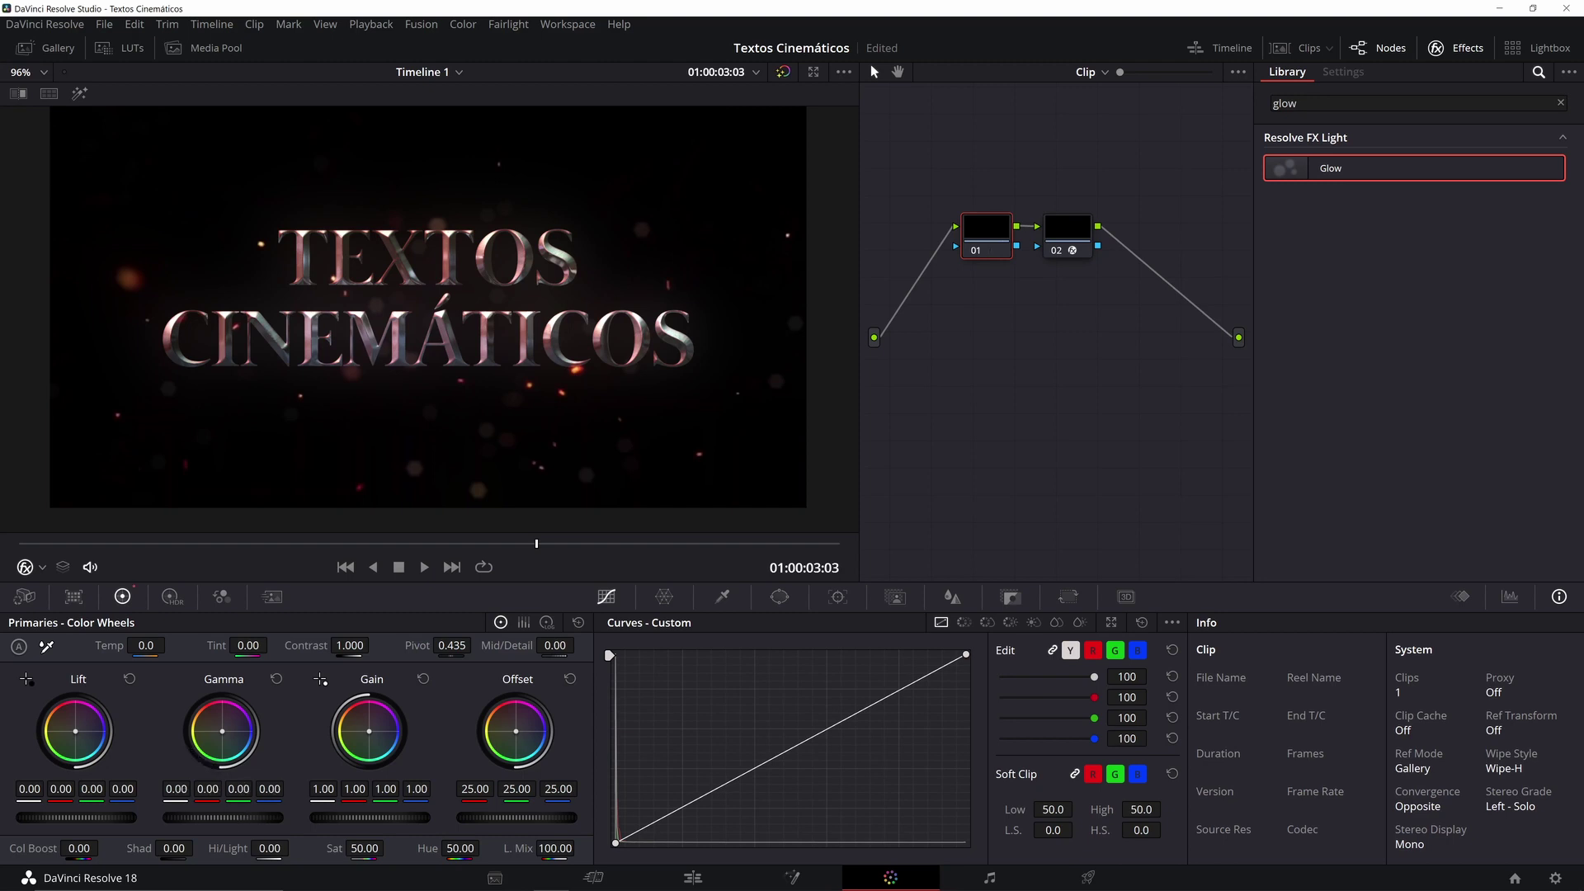
{"action": "left_click_drag", "start_coordinate": [222, 818], "coordinate": [232, 817]}
{"action": "mouse_move", "coordinate": [399, 819]}
{"action": "left_mouse_down"}
{"action": "mouse_move", "coordinate": [446, 818]}
{"action": "mouse_move", "coordinate": [381, 819]}
{"action": "left_mouse_up"}
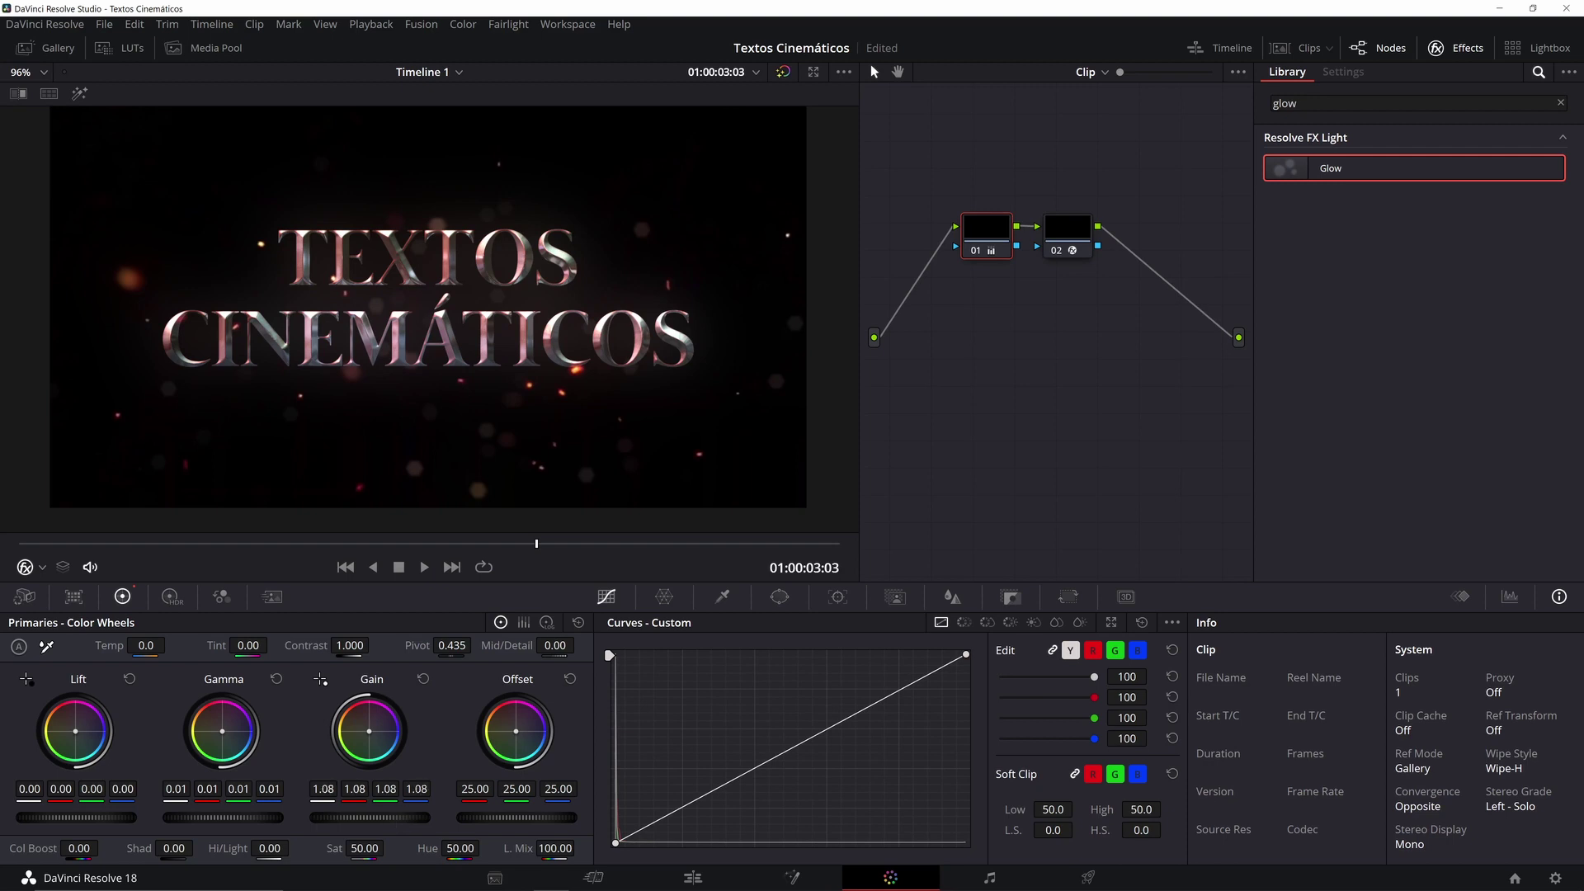
{"action": "left_click_drag", "start_coordinate": [482, 310], "coordinate": [479, 354]}
{"action": "scroll", "coordinate": [479, 354], "scroll_direction": "up", "scroll_amount": 5}
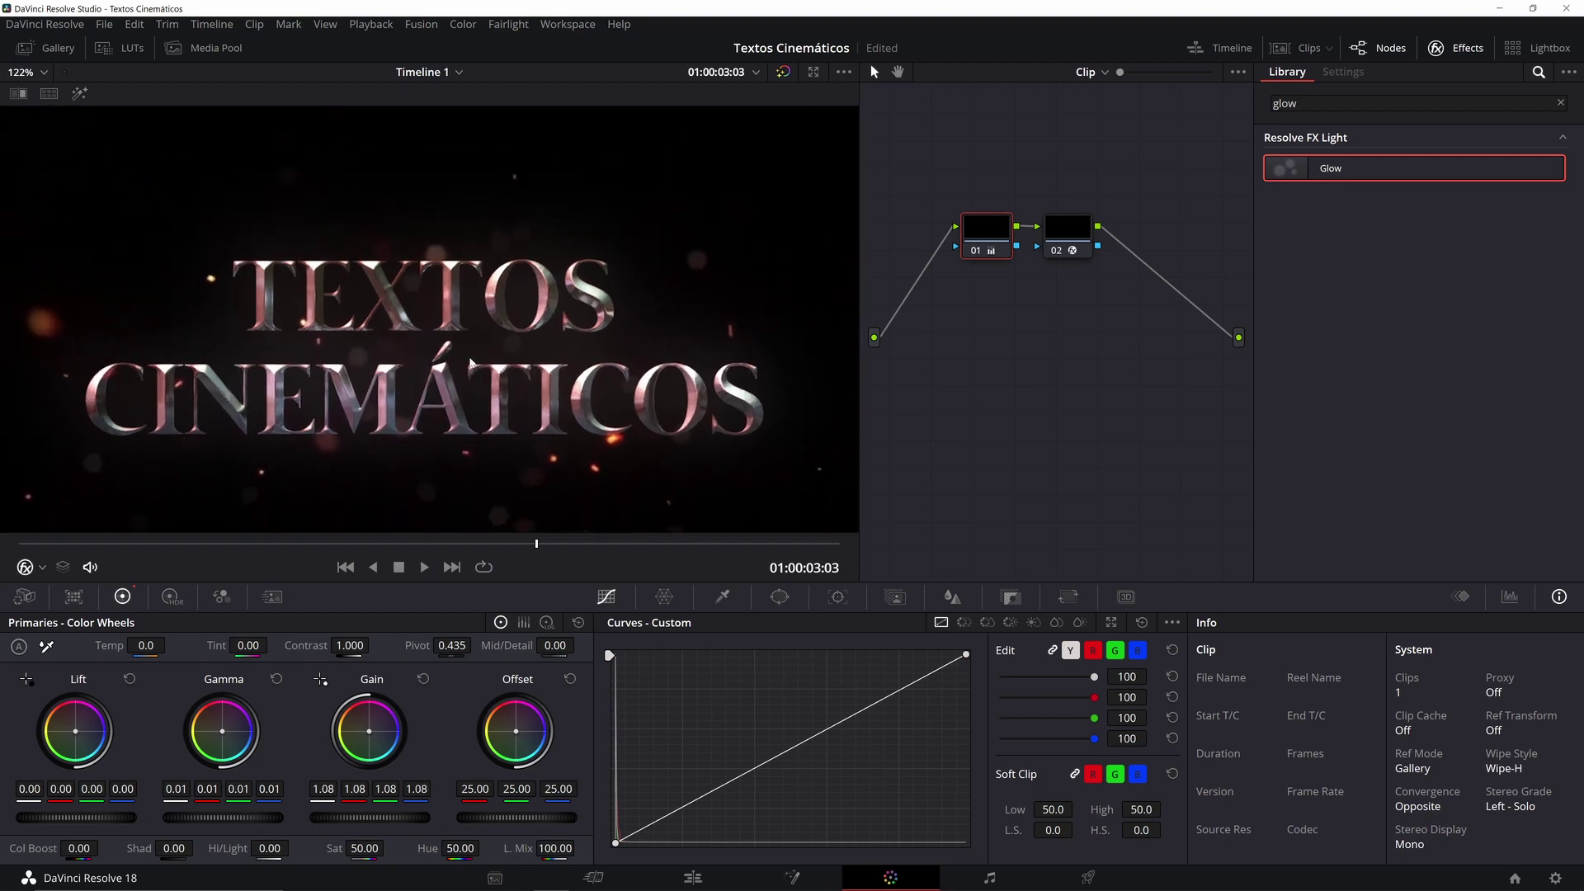
{"action": "scroll", "coordinate": [479, 354], "scroll_direction": "down", "scroll_amount": 4}
Step: Add a serial node after node 02 and apply the Film Grain effect to it
{"action": "left_click", "coordinate": [1079, 223]}
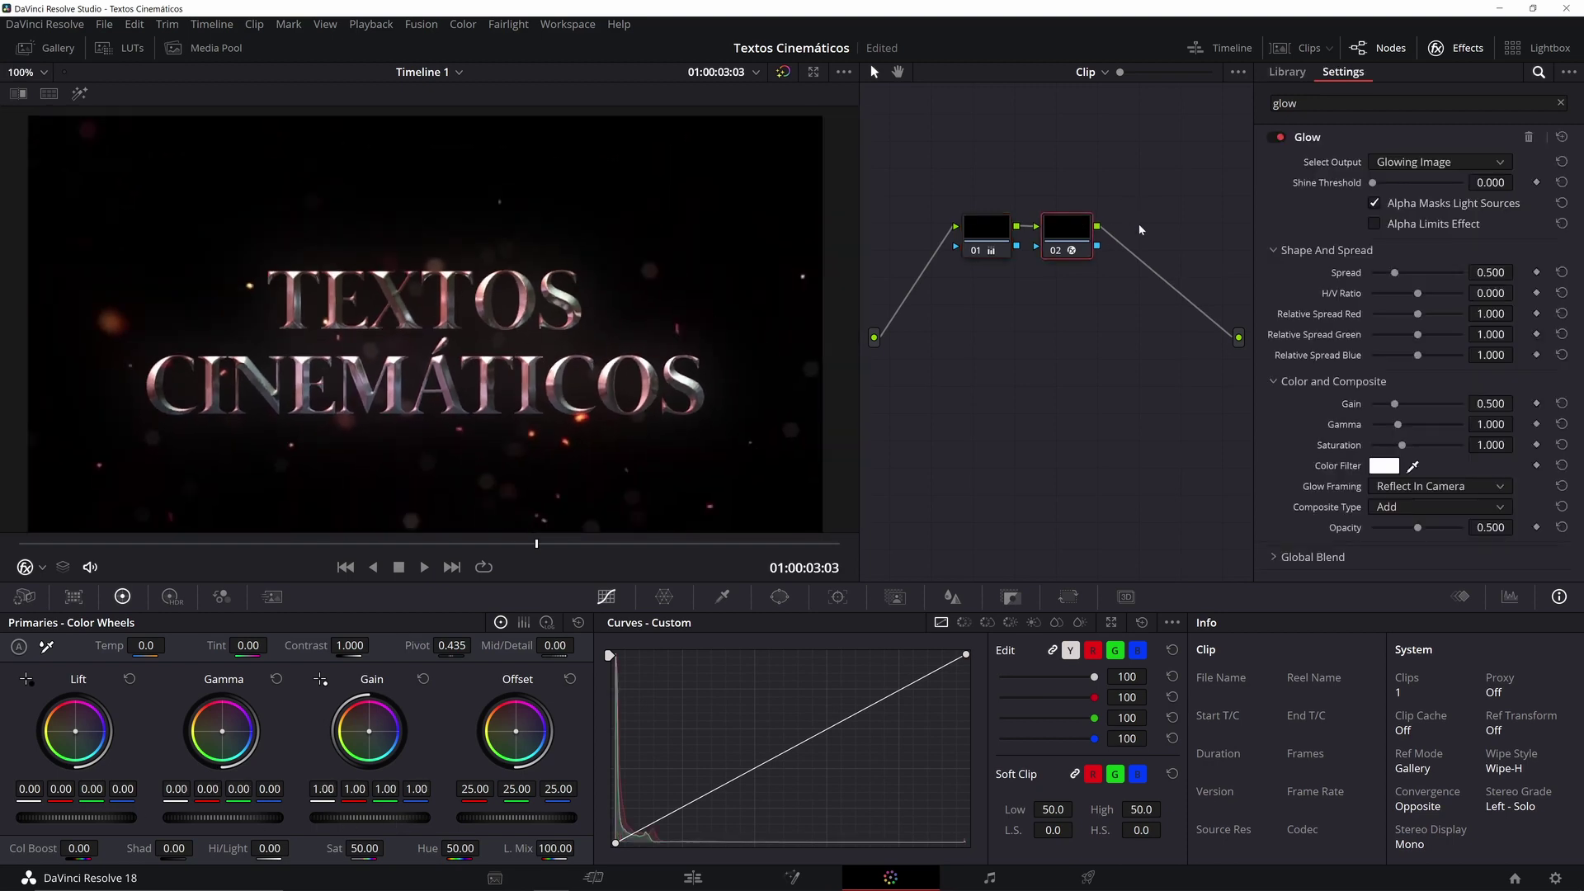
{"action": "key", "text": "alt+s"}
{"action": "double_click", "coordinate": [1300, 103]}
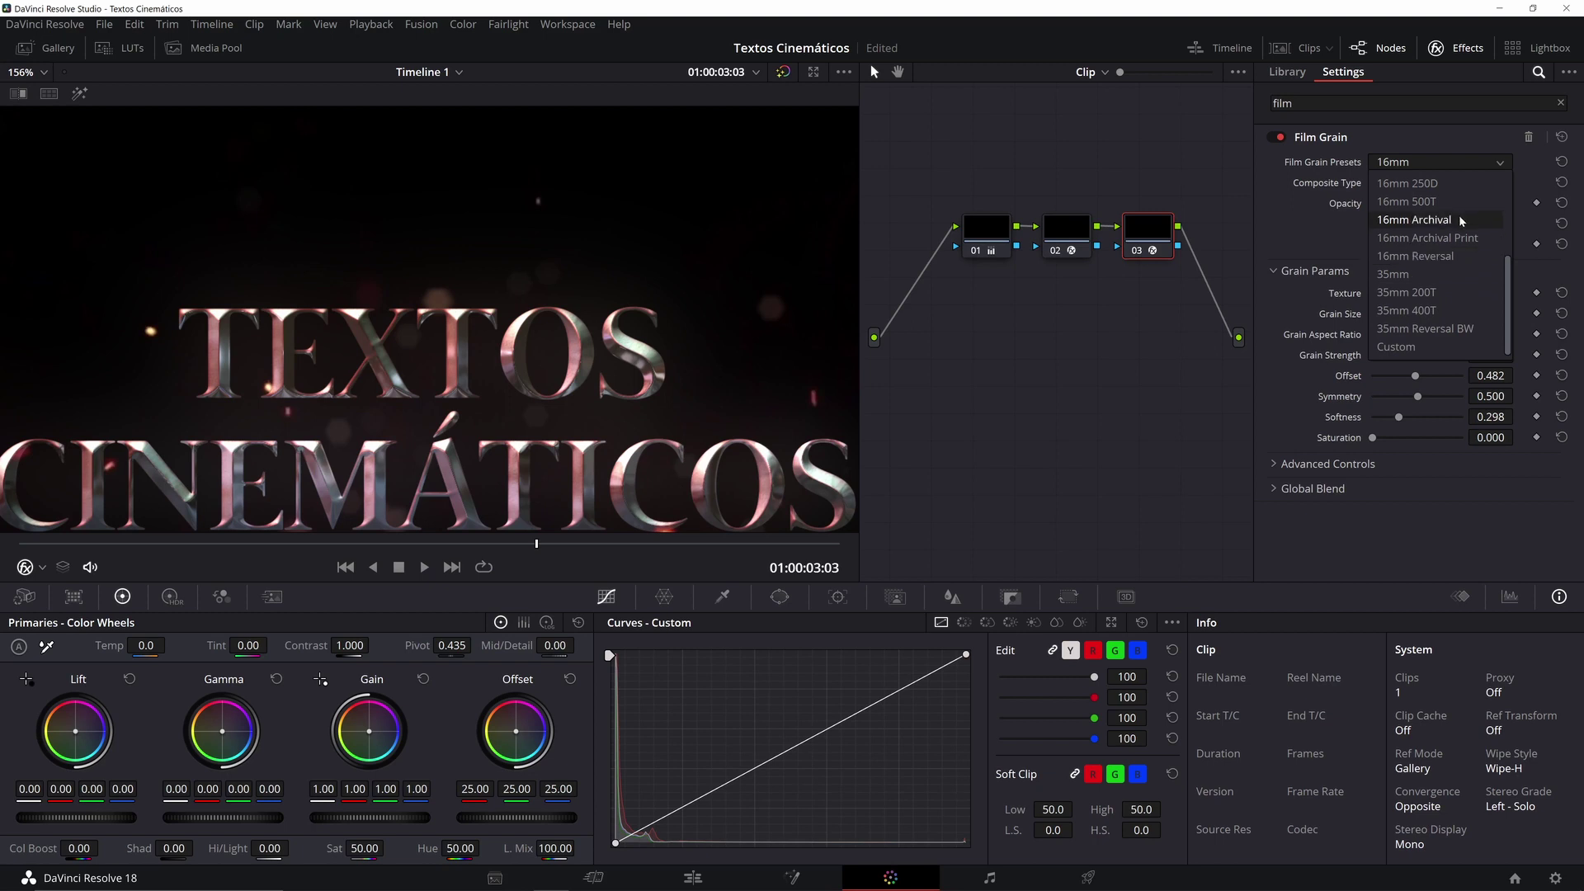
Step: Set node 03's Film Grain to the 35mm 400T preset with opacity 1.0, and play back the clip to check it
{"action": "left_click", "coordinate": [1435, 292]}
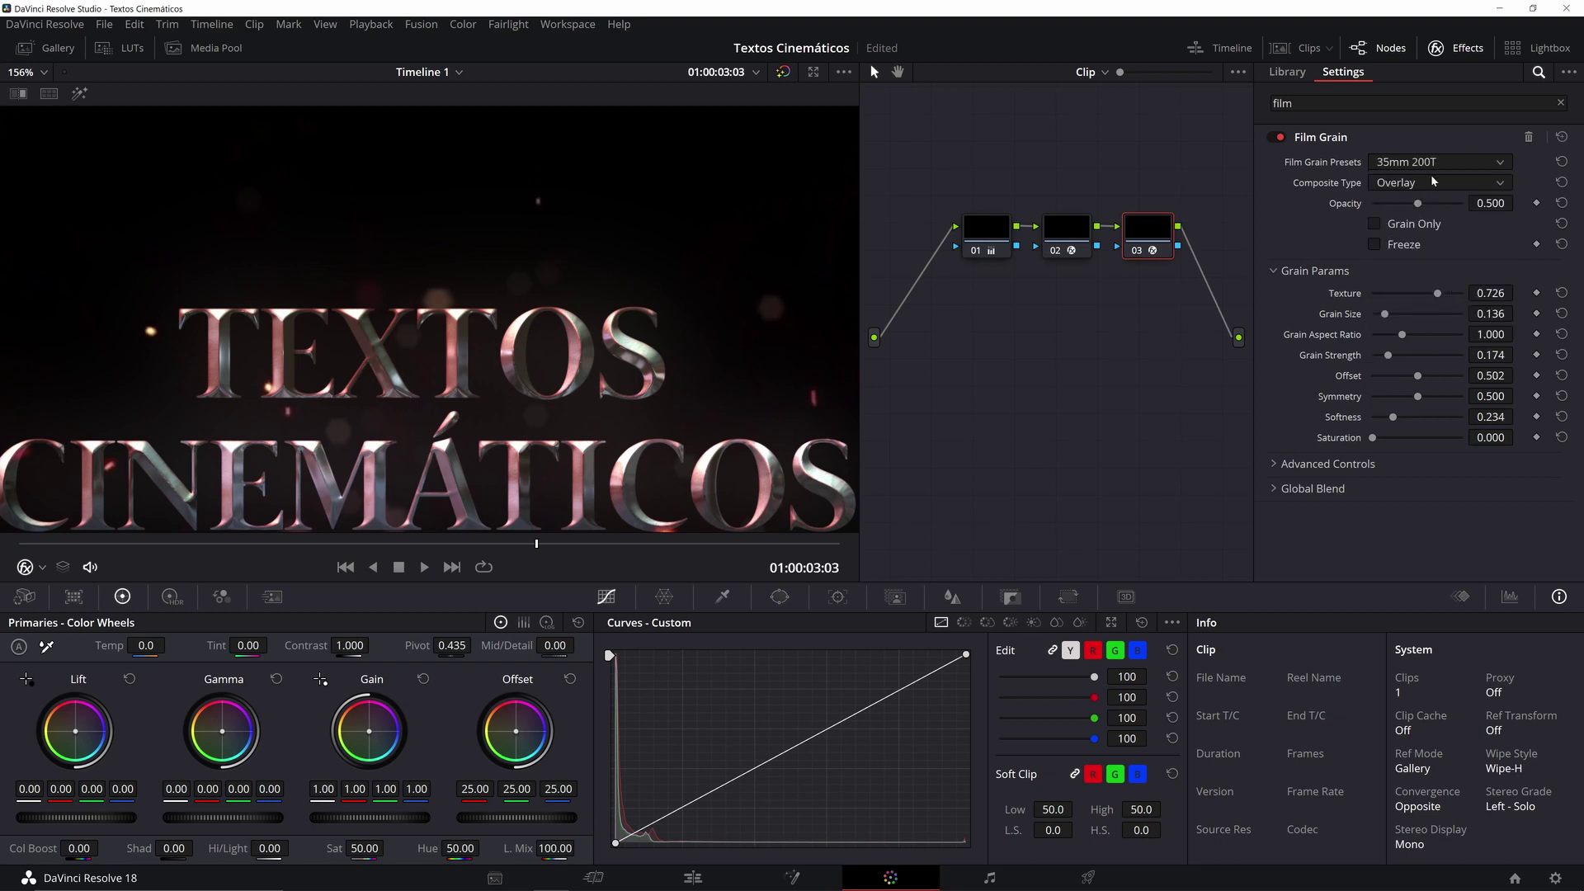
{"action": "left_click_drag", "start_coordinate": [1415, 204], "coordinate": [1522, 208]}
{"action": "left_click", "coordinate": [1433, 162]}
{"action": "left_click", "coordinate": [1427, 312]}
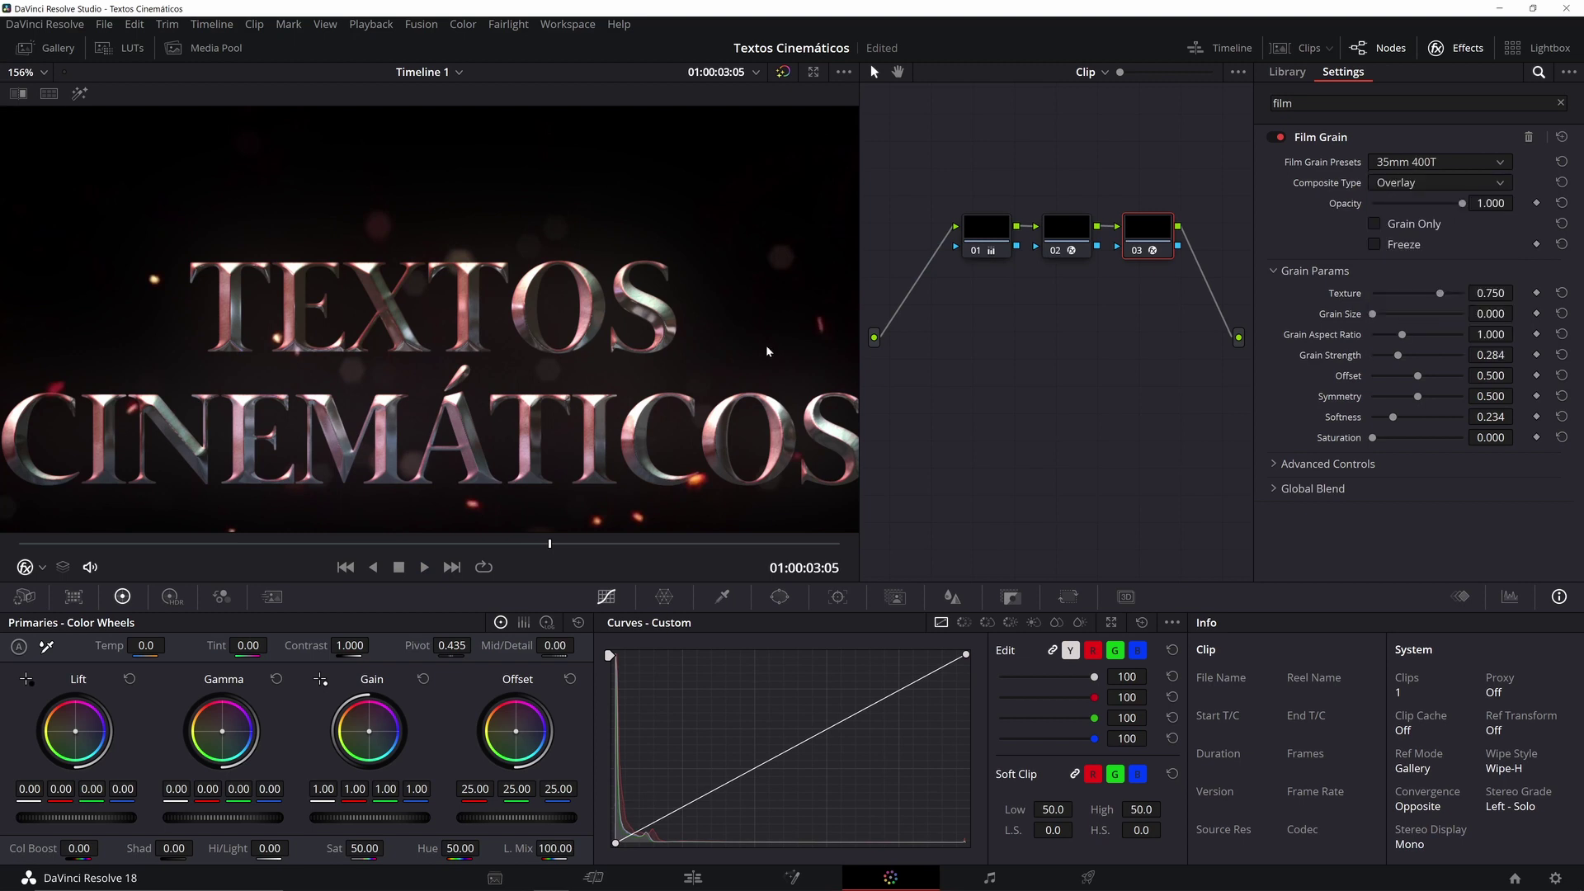
{"action": "scroll", "coordinate": [371, 415], "scroll_direction": "up", "scroll_amount": 4}
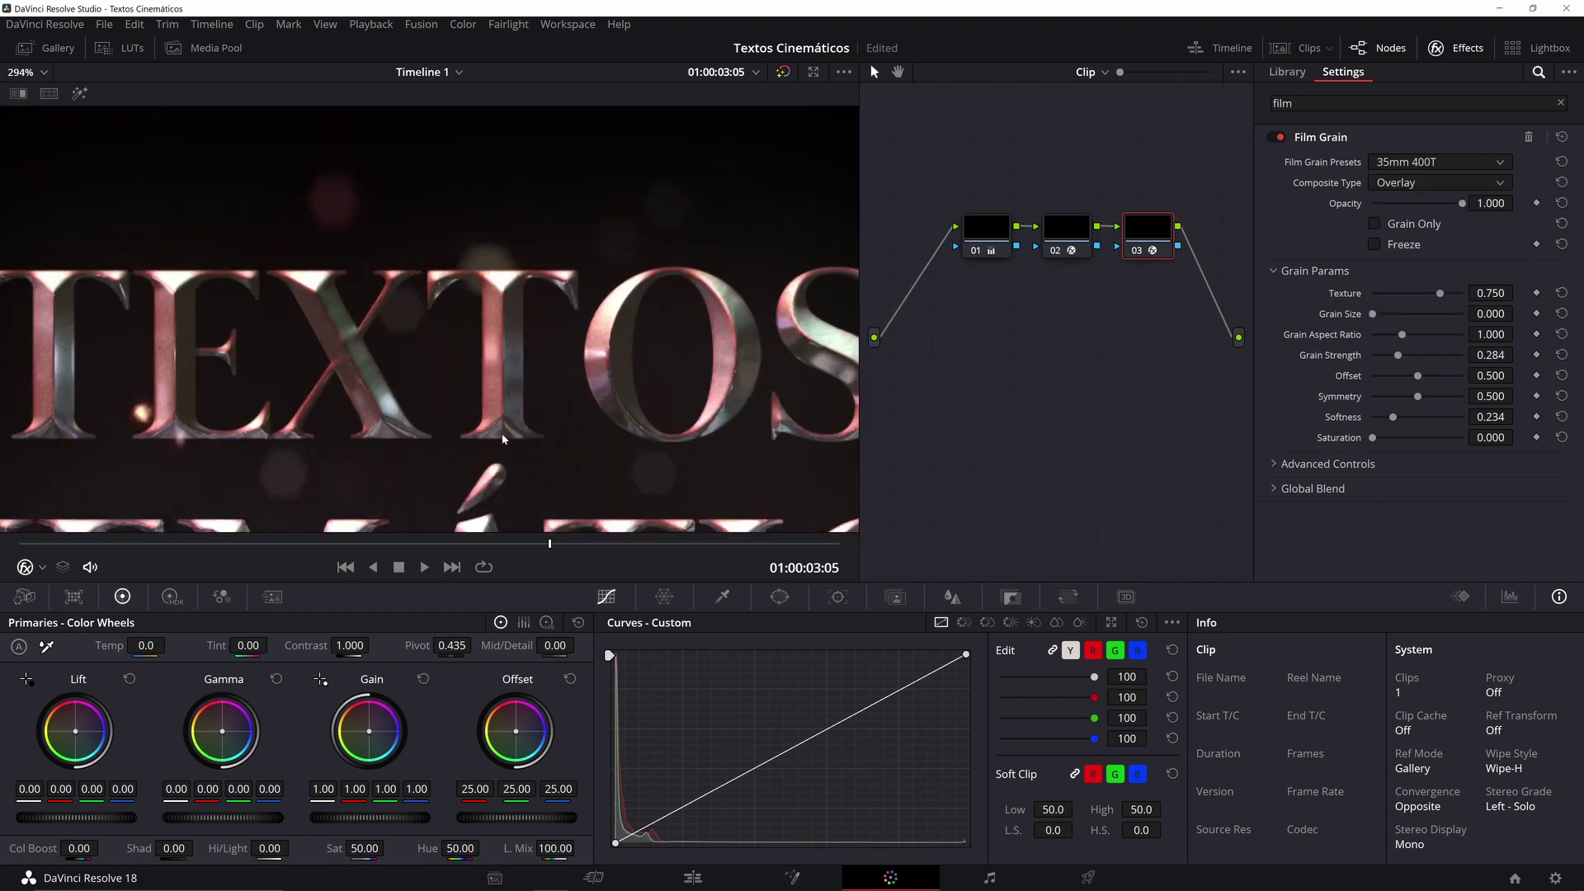
{"action": "scroll", "coordinate": [371, 415], "scroll_direction": "down", "scroll_amount": 8}
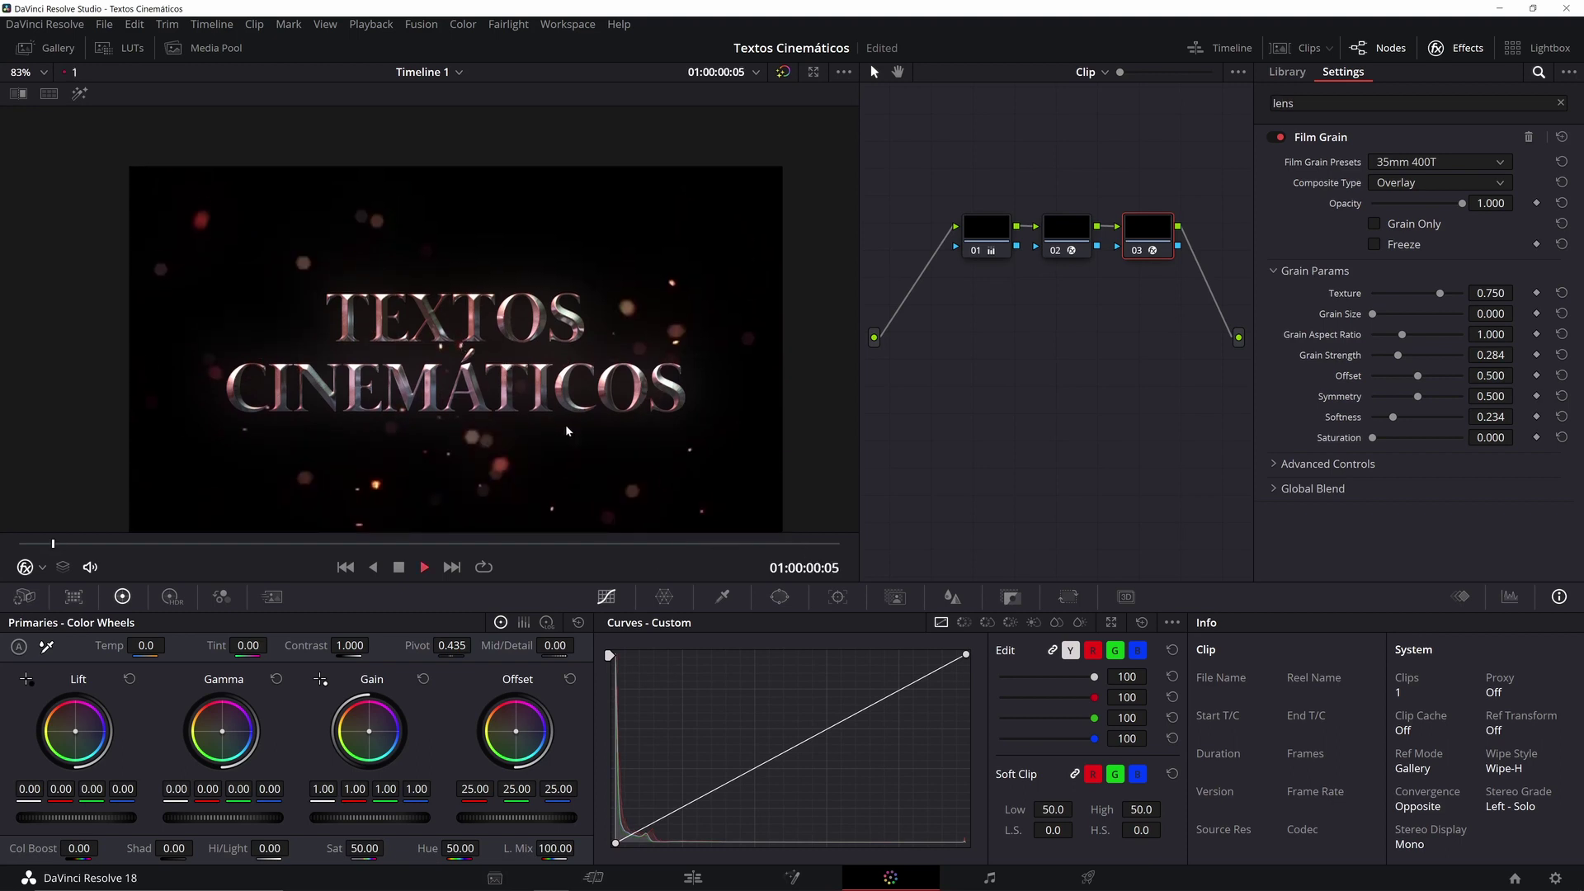
{"action": "key", "text": "space"}
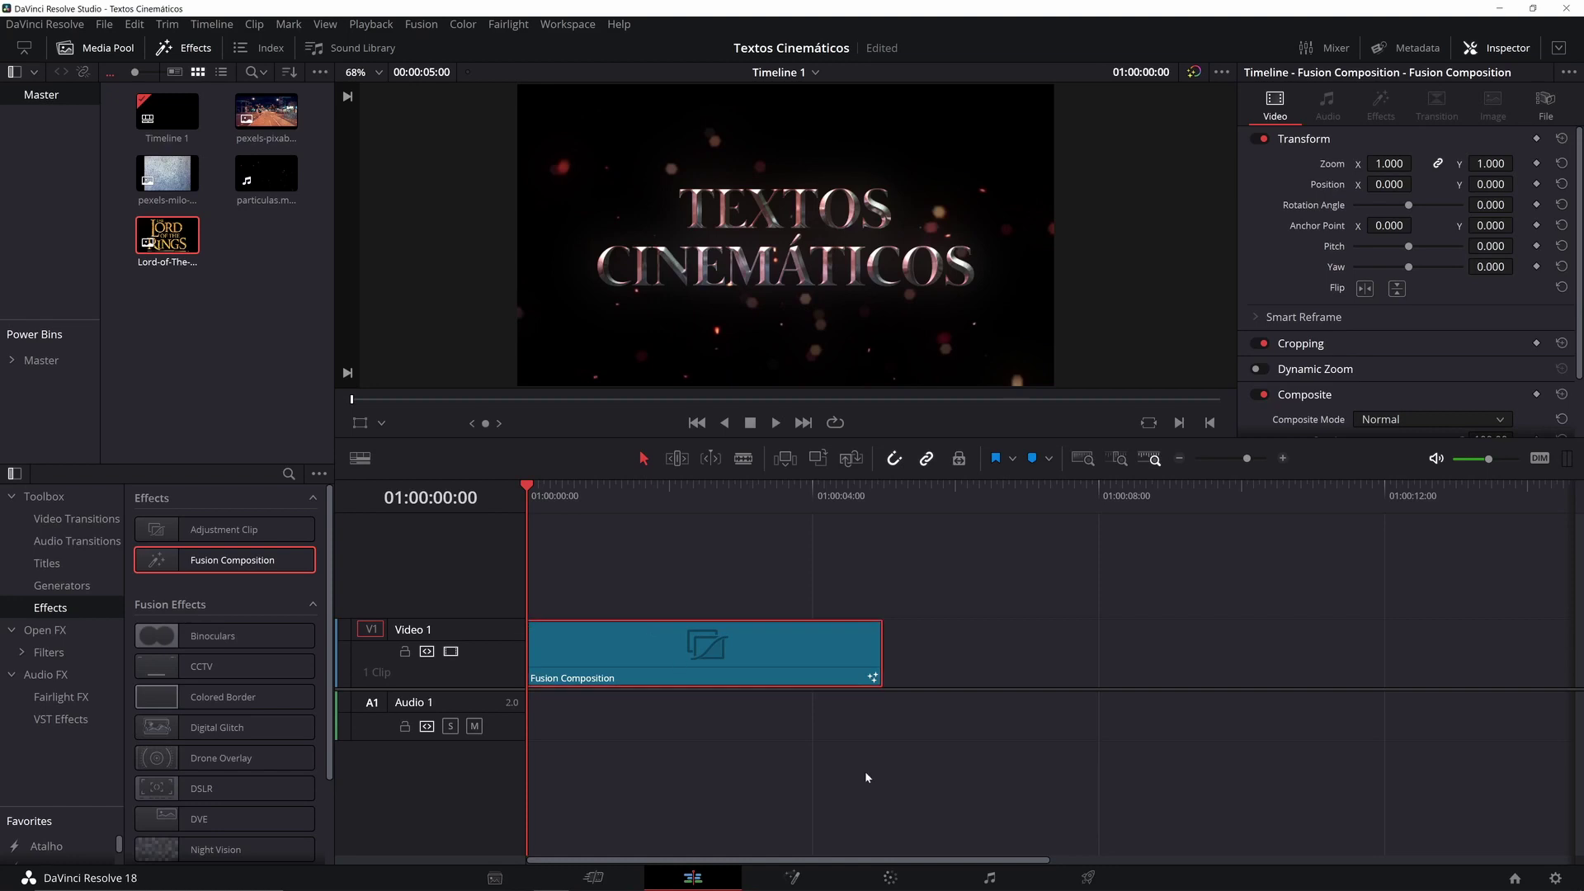
Step: Return to the Fusion page and open the Text1 node's settings
{"action": "left_click", "coordinate": [822, 876]}
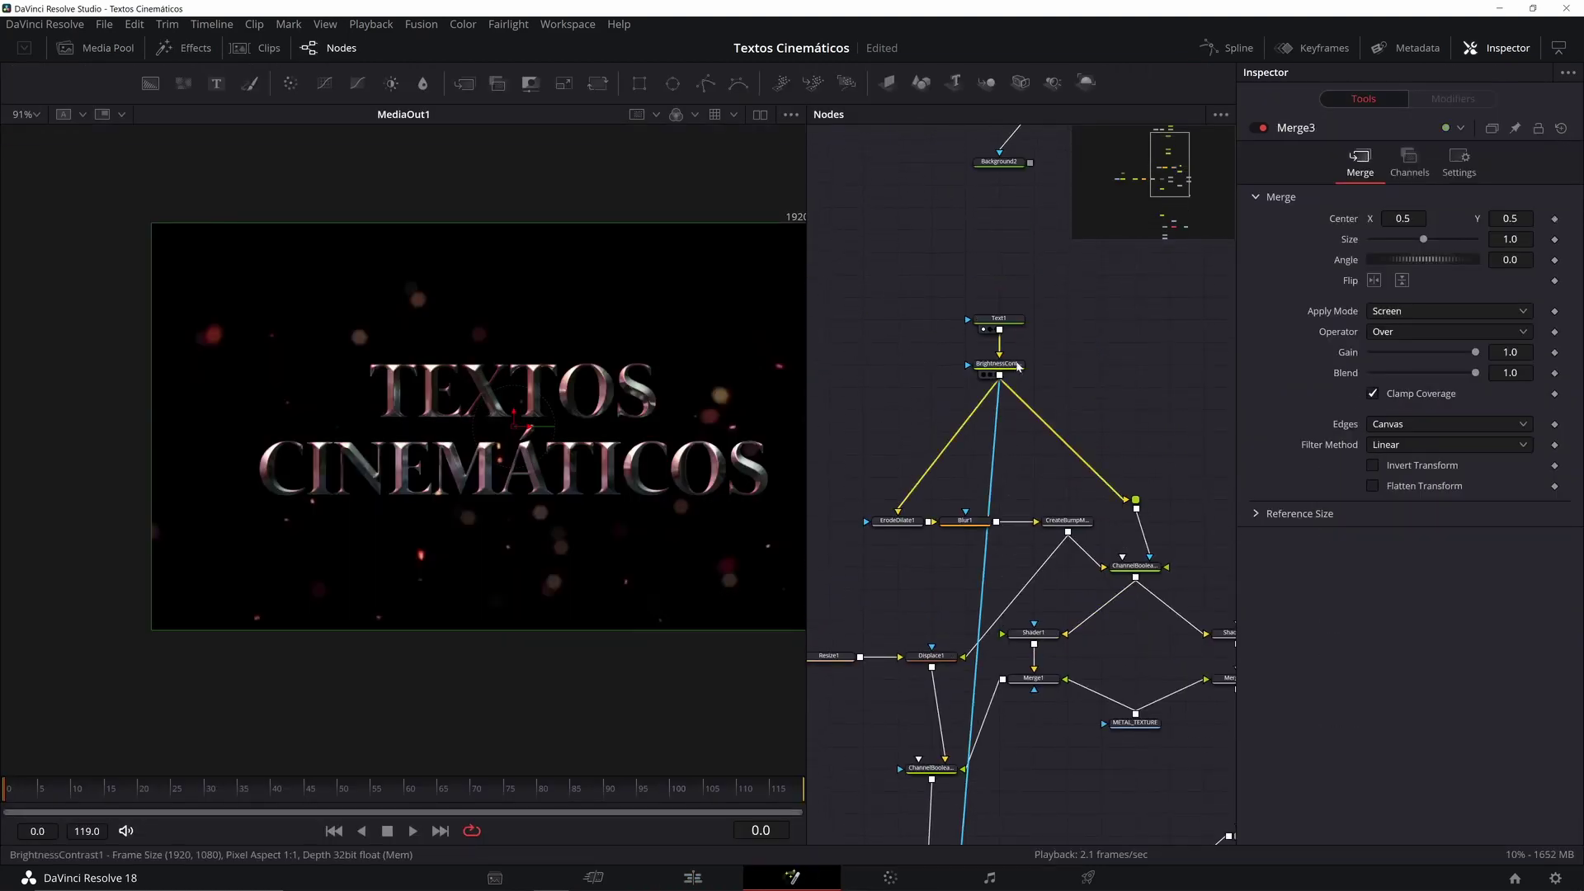
{"action": "left_click", "coordinate": [1014, 322]}
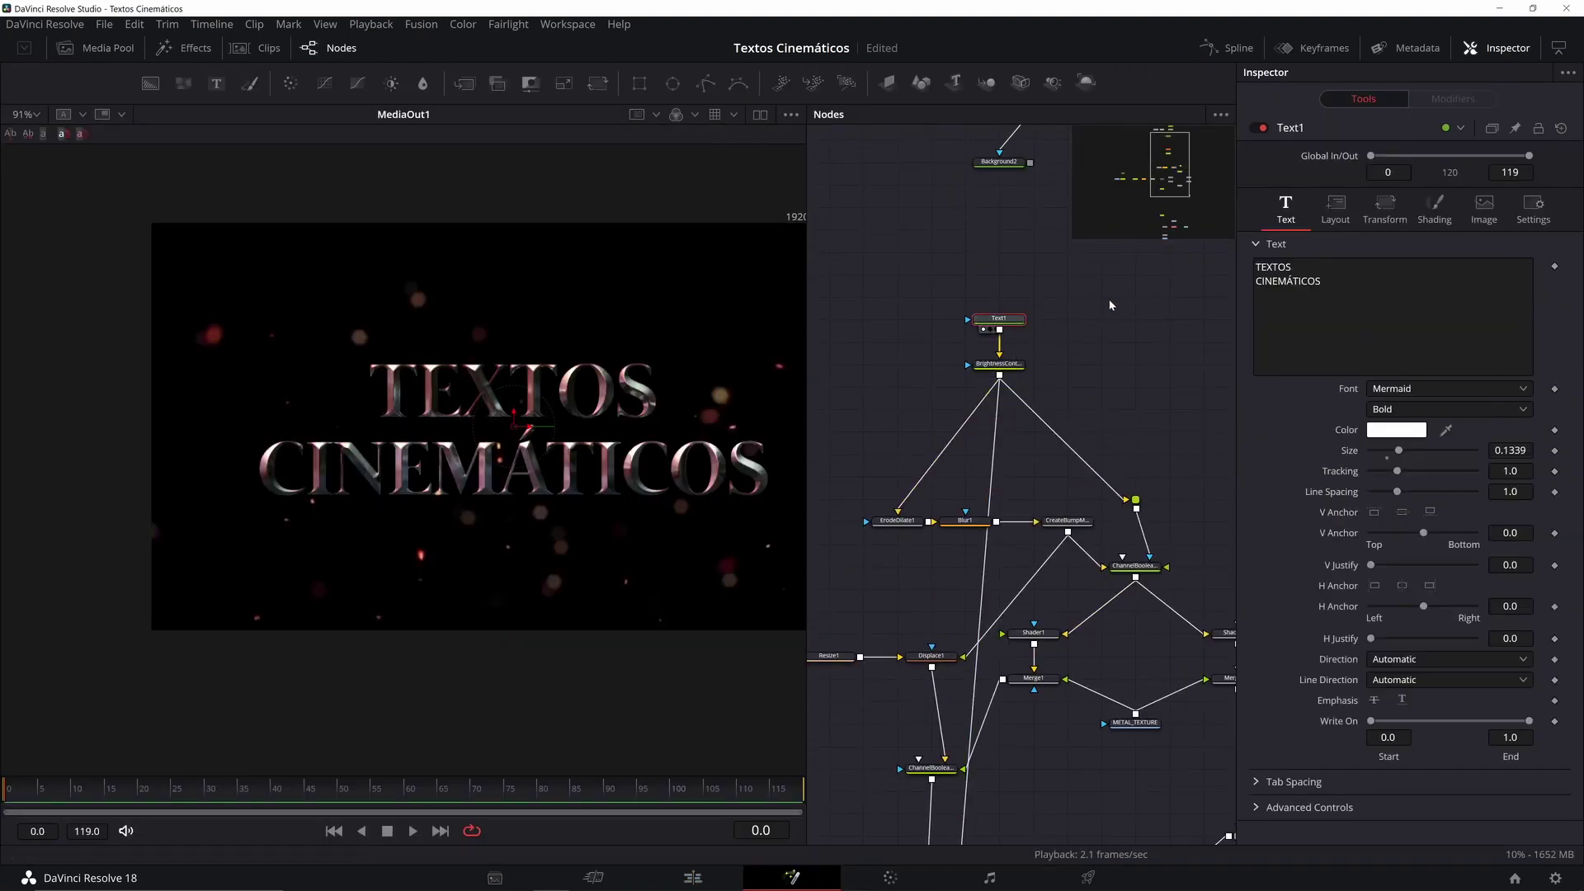